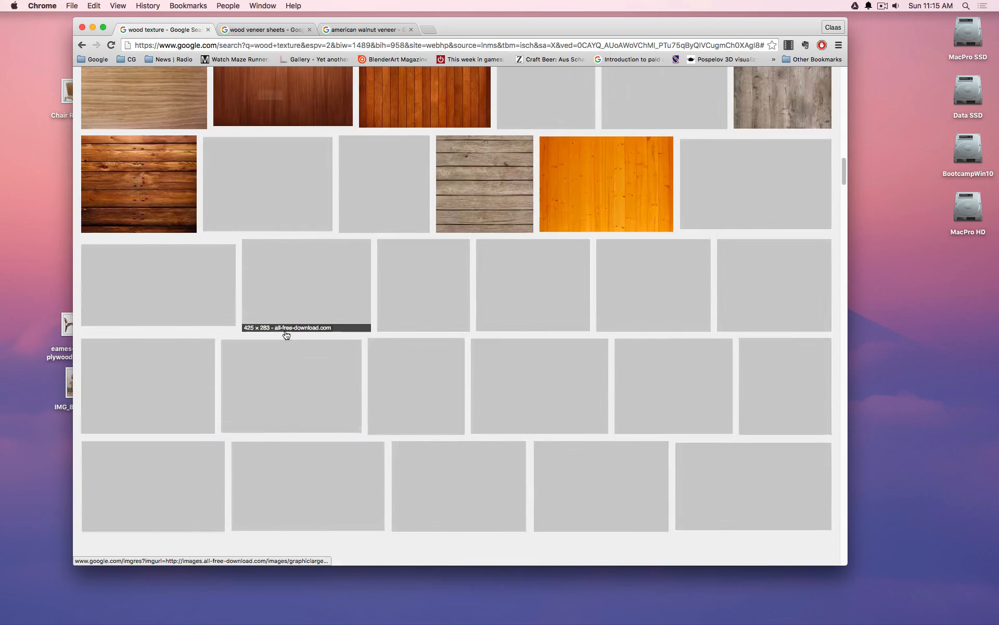
- Change the image search query to "wood veneer texture" and run it
scroll(286, 334, "up", 5)
left_click(166, 81)
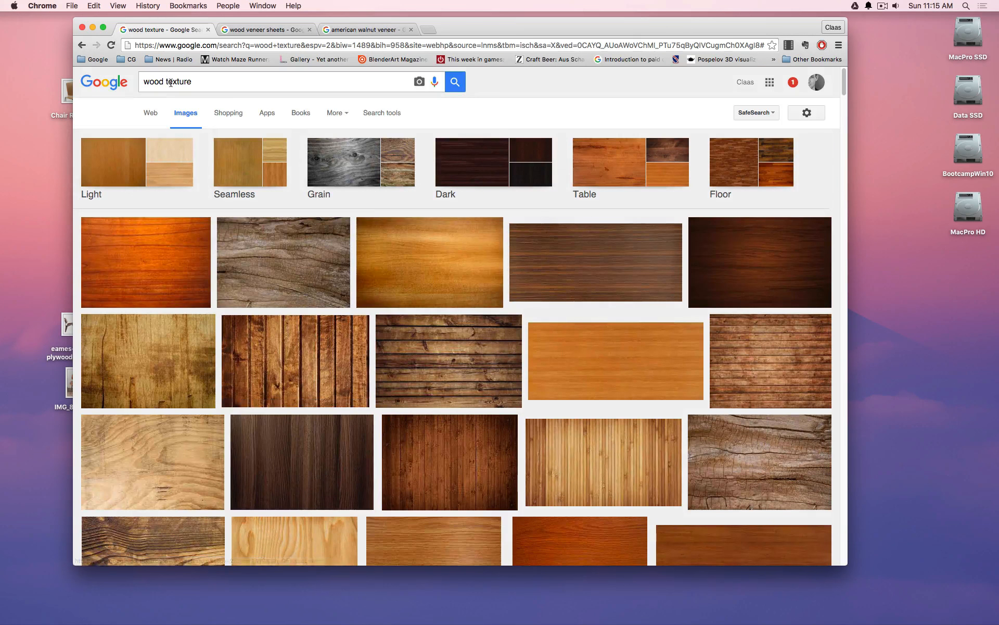
type("veneer")
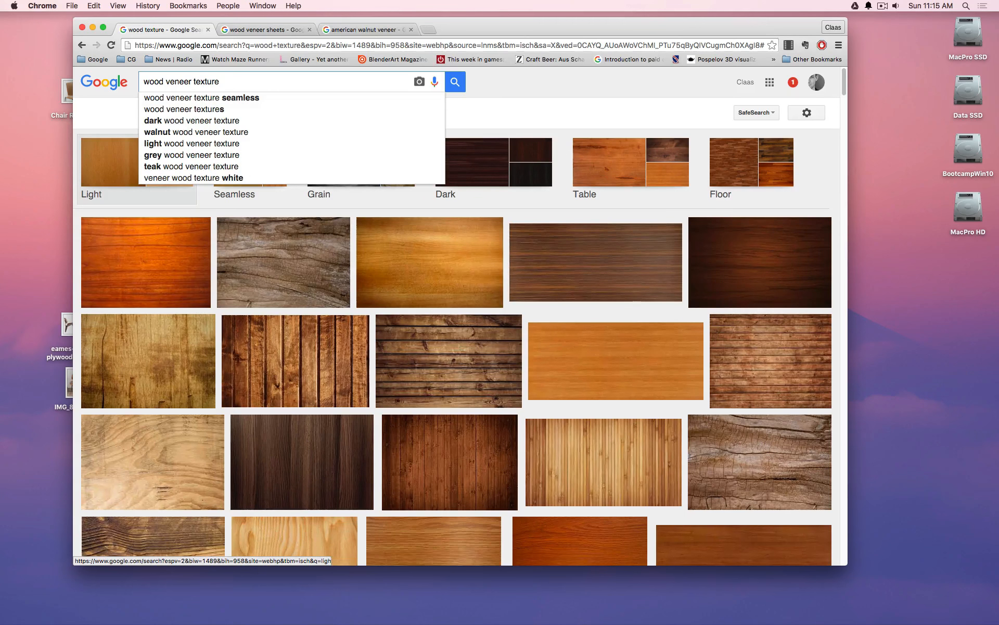
key("Return")
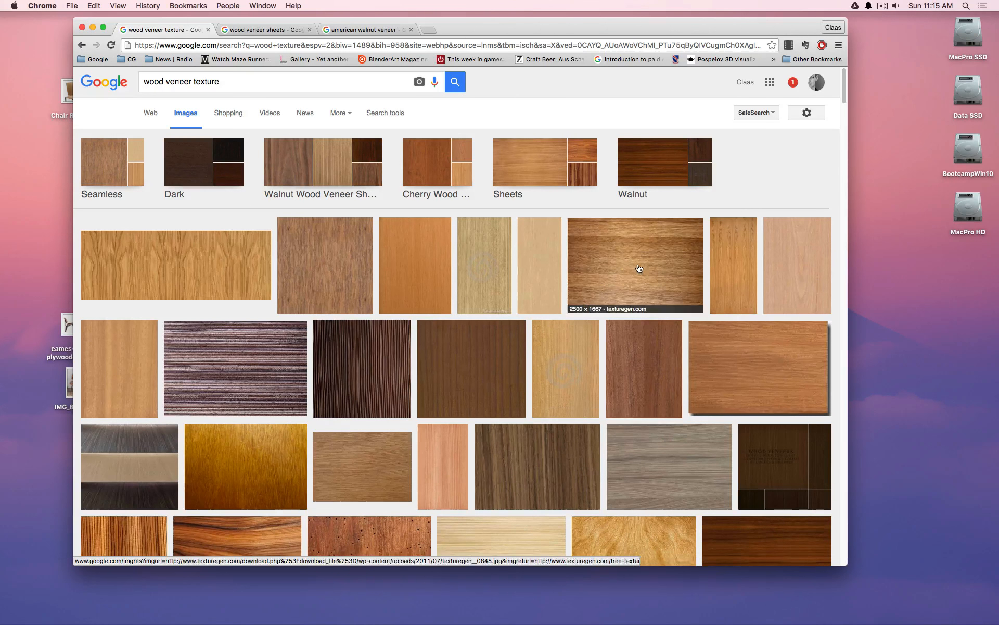
- Look through the wood veneer texture results and preview the pale oak nut veneer image from turbosquid.com
scroll(641, 267, "down", 3)
scroll(638, 265, "down", 6)
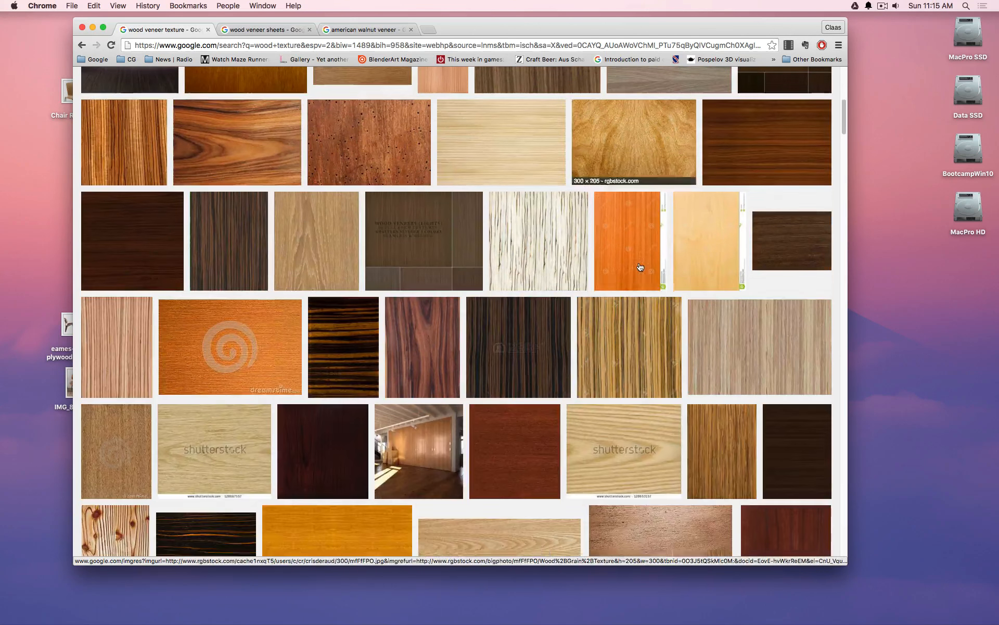
scroll(471, 266, "down", 1)
scroll(471, 266, "down", 6)
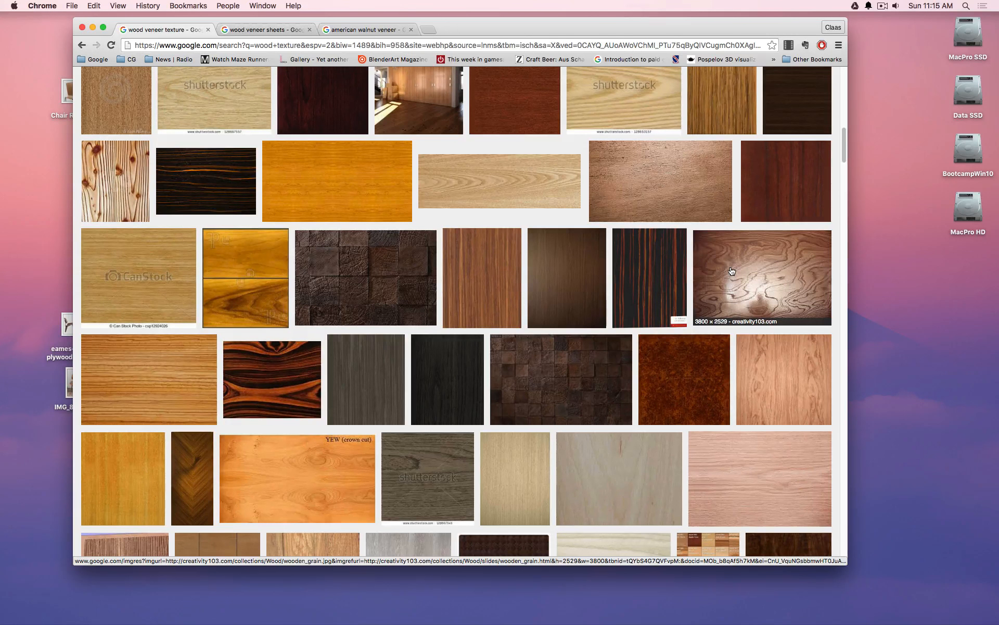
scroll(731, 271, "down", 5)
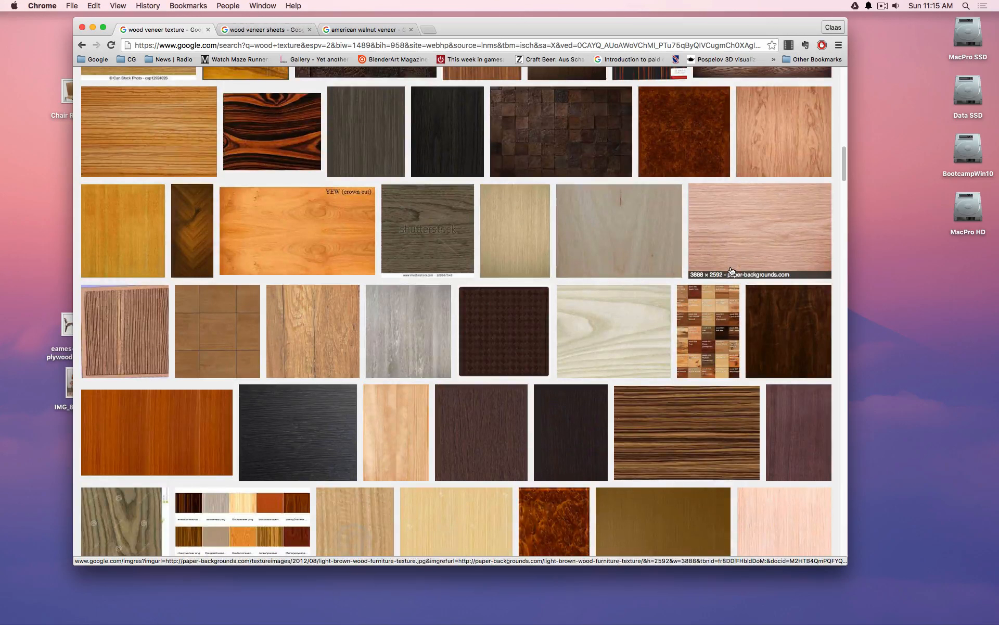
scroll(731, 271, "up", 20)
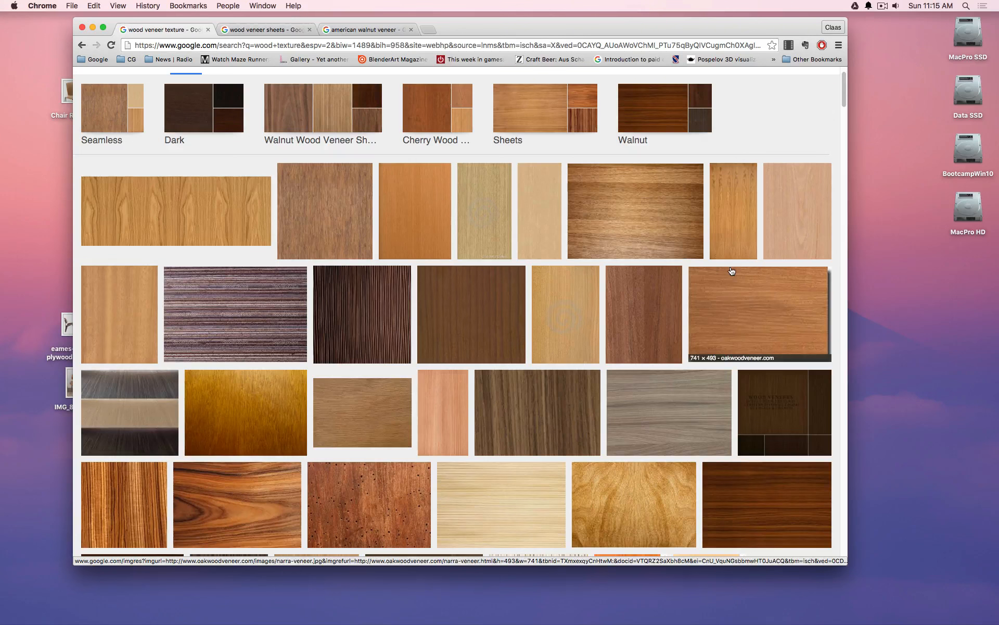
left_click(773, 213)
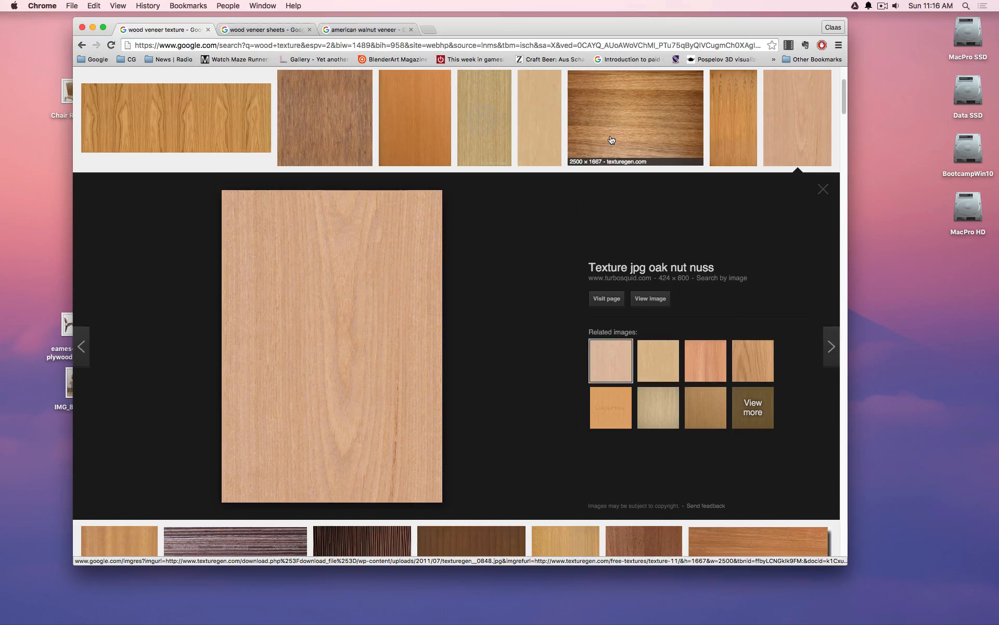
scroll(607, 146, "up", 3)
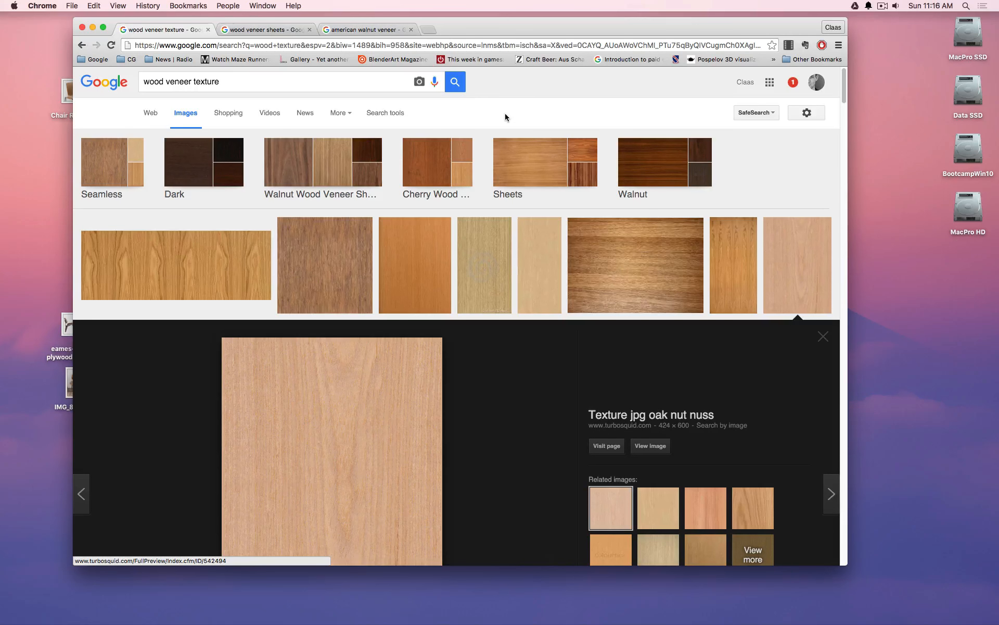
- Switch to the wood veneer sheets search, narrow it to the Zebra category and look over the results
left_click(264, 30)
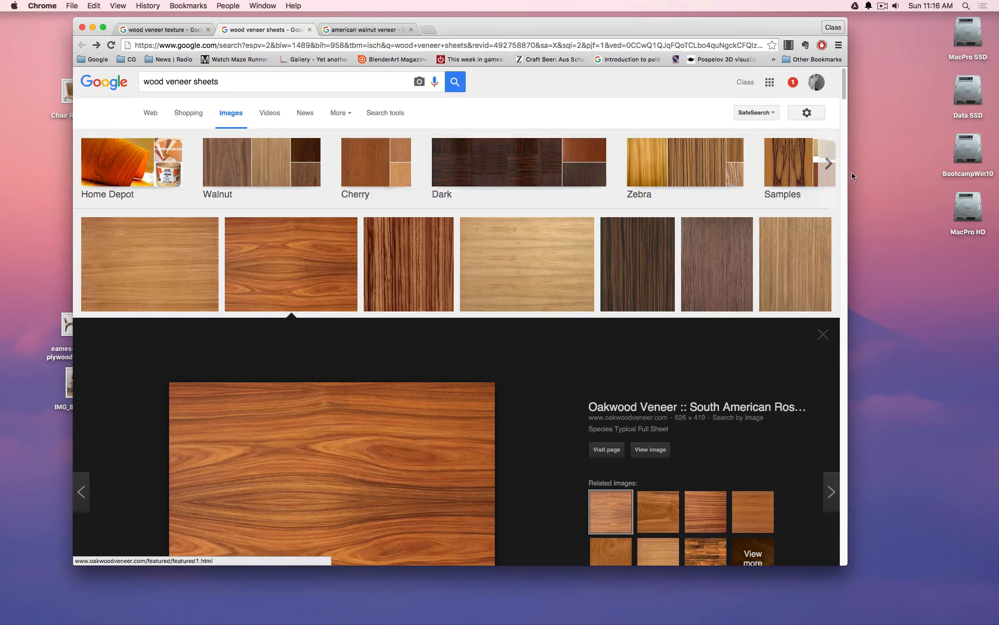
left_click(650, 196)
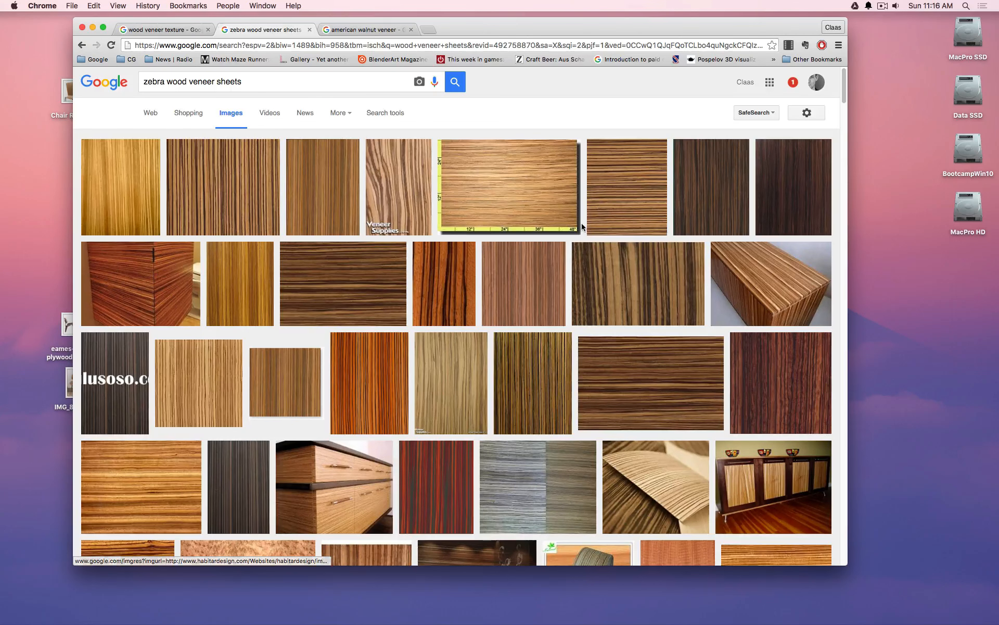
scroll(582, 227, "down", 5)
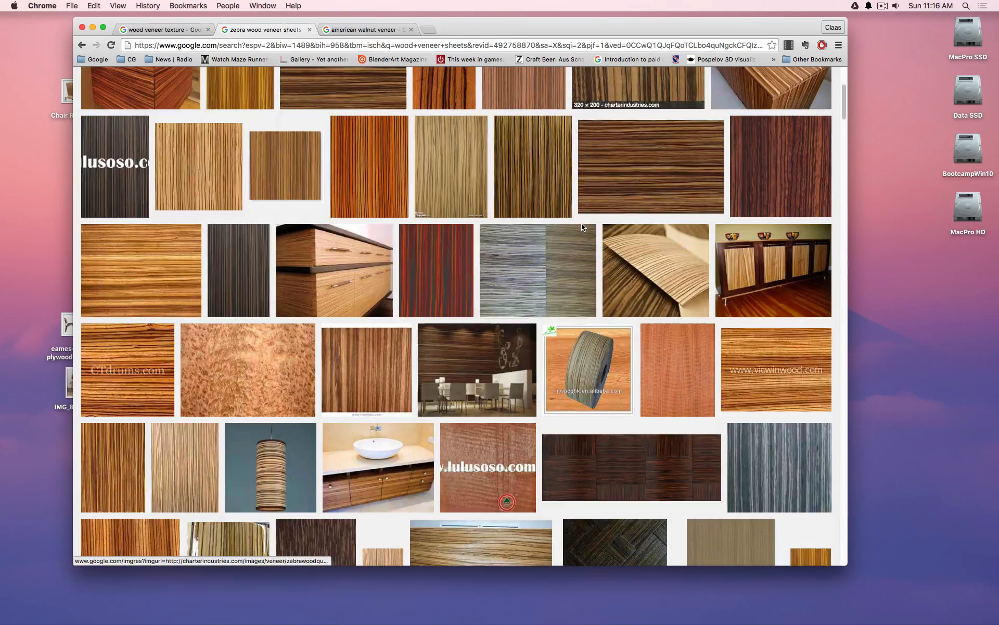
scroll(582, 227, "up", 5)
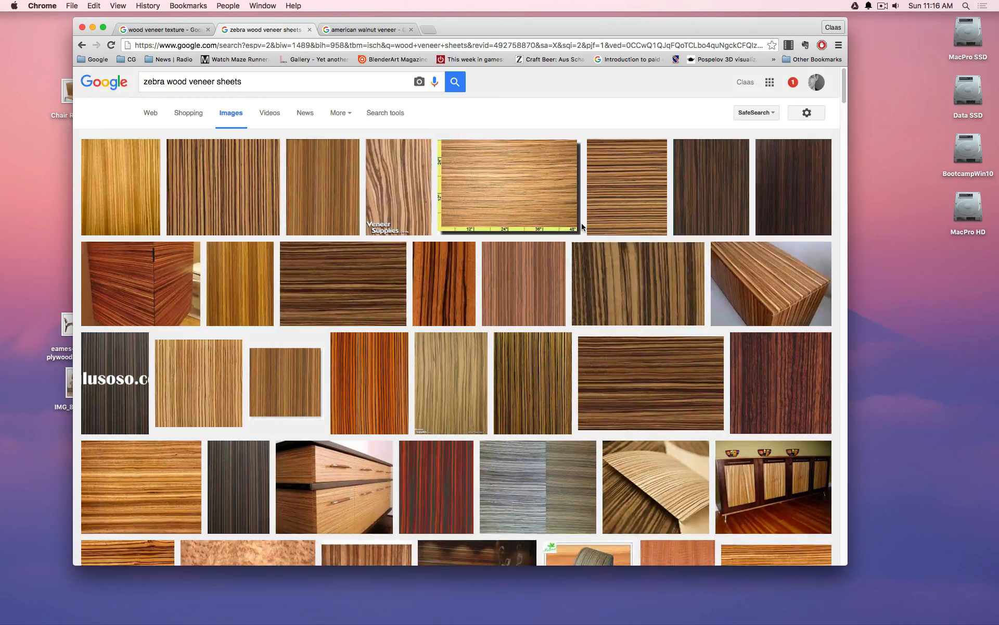
scroll(582, 227, "down", 7)
scroll(582, 226, "up", 6)
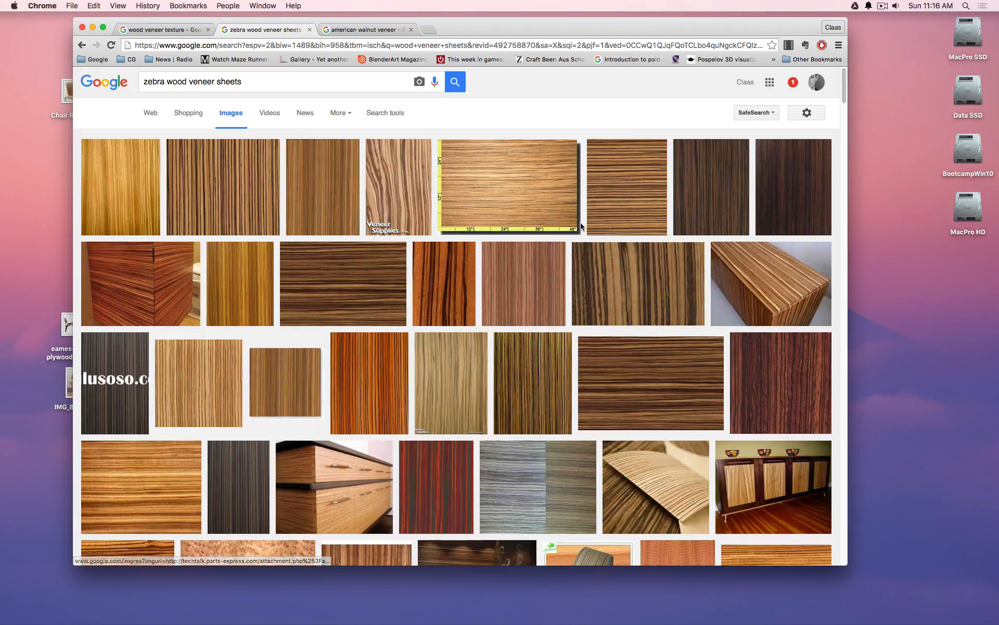
- Return to the wood veneer sheets search and narrow it to the Walnut category, looking over the results
left_click(91, 47)
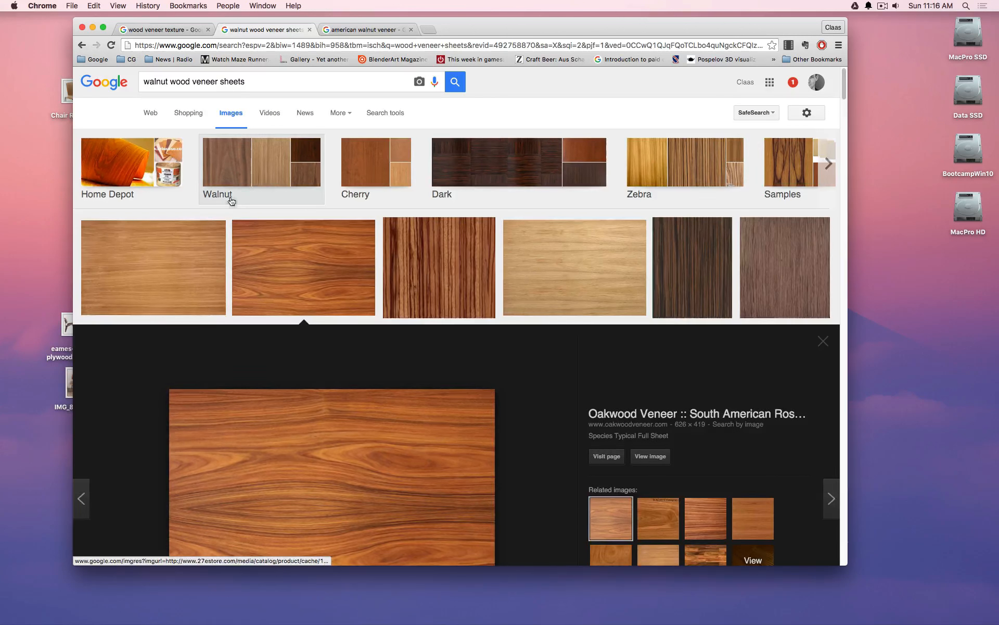
left_click(251, 191)
scroll(313, 218, "down", 5)
scroll(313, 218, "up", 5)
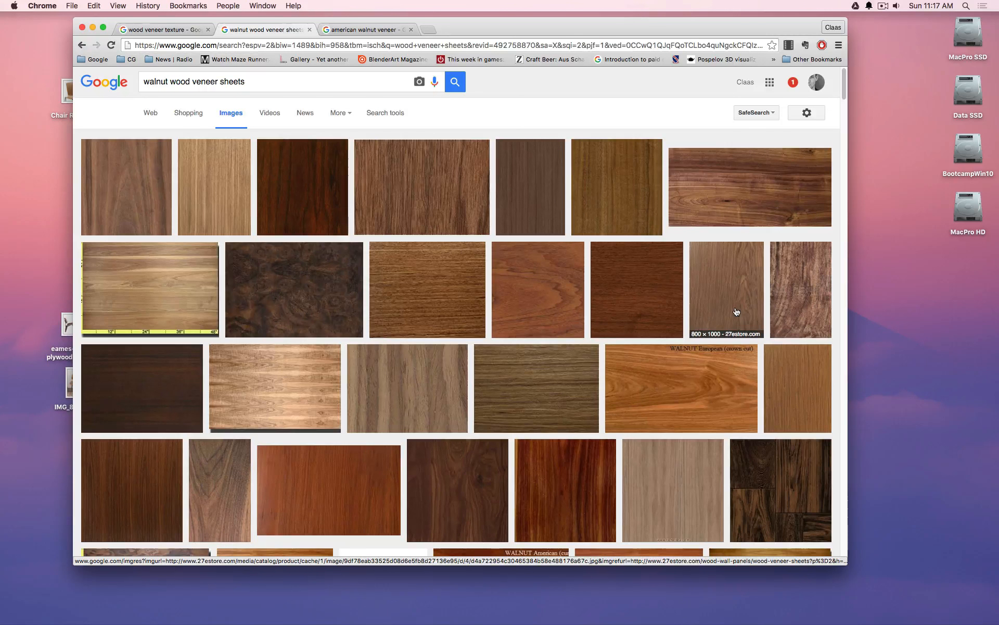
- Preview the planked walnut veneer image and the horizontally grained walnut image from nknewlook.com
left_click(419, 373)
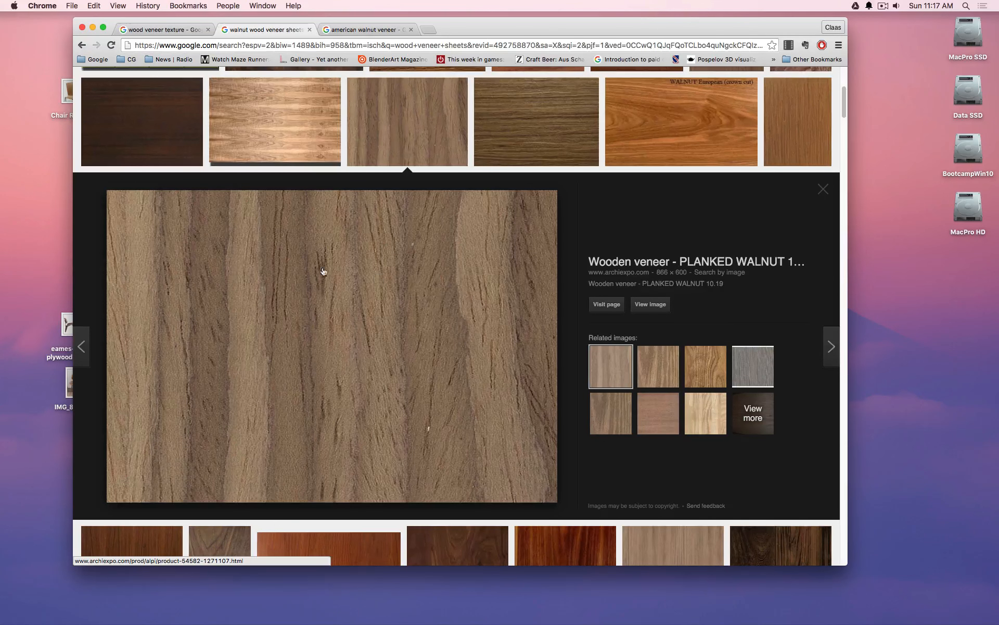
scroll(439, 287, "up", 10)
left_click(439, 287)
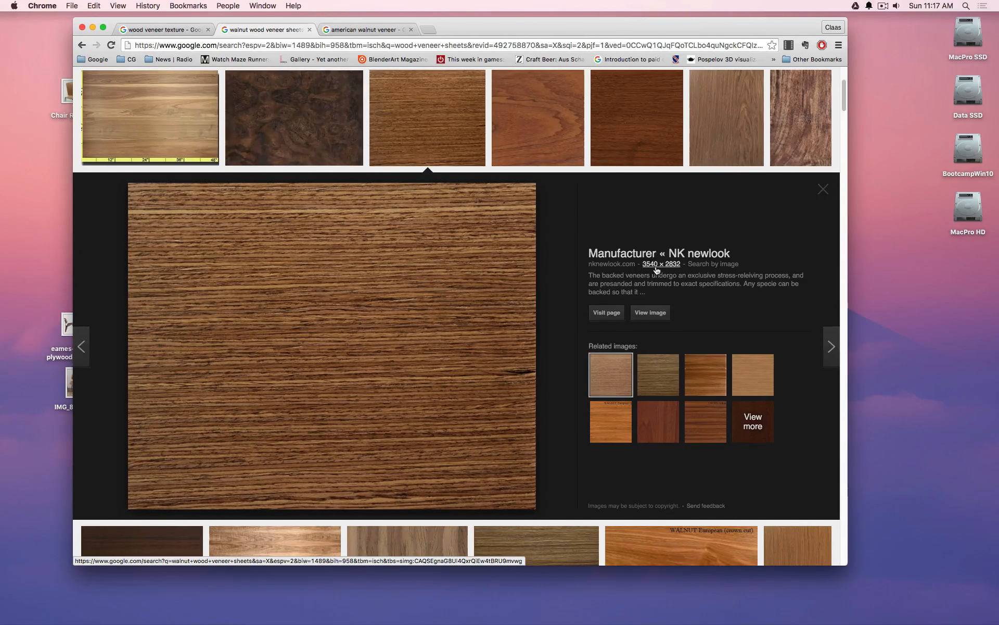
scroll(457, 178, "up", 5)
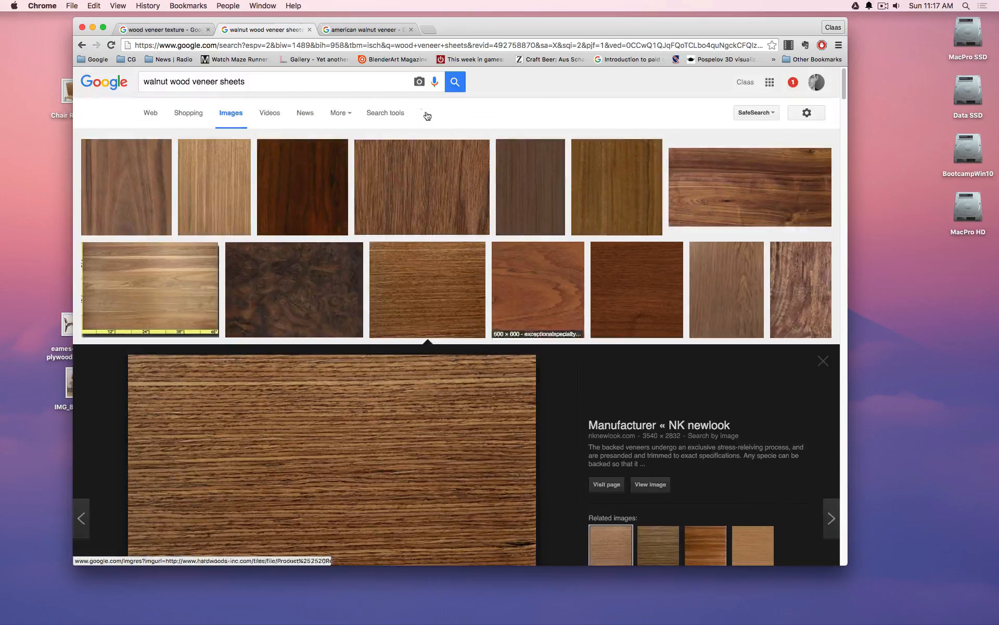
- Show the image sizes on the walnut veneer results and restrict them to large images
left_click(370, 113)
left_click(378, 141)
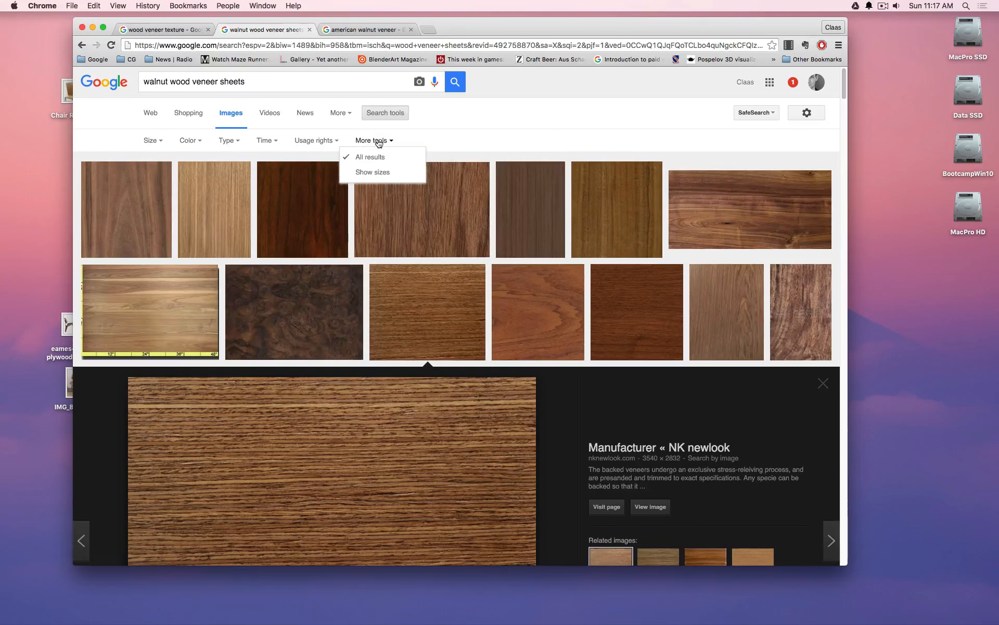
left_click(383, 172)
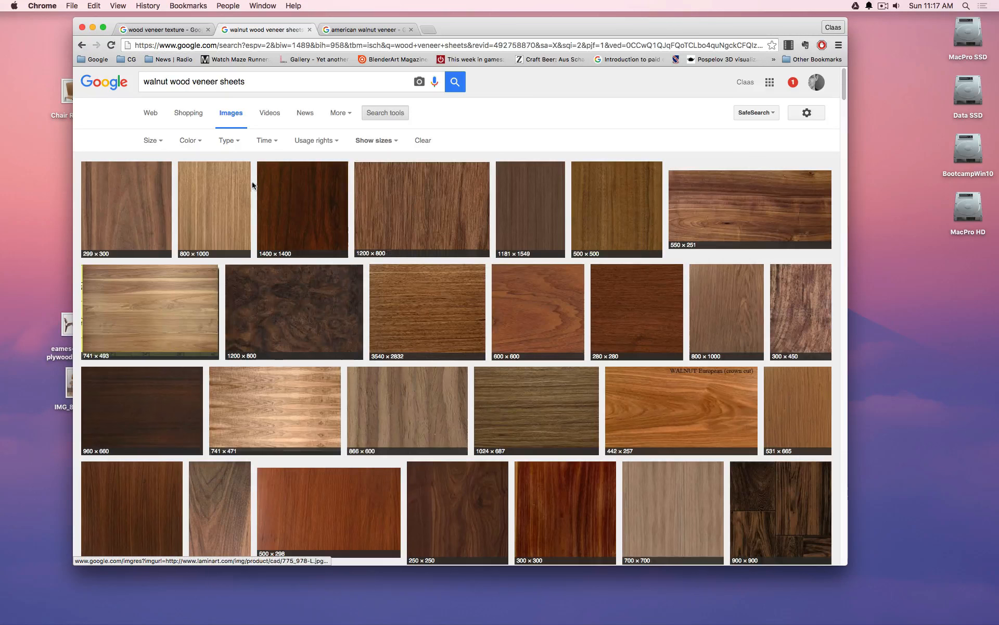
left_click(152, 141)
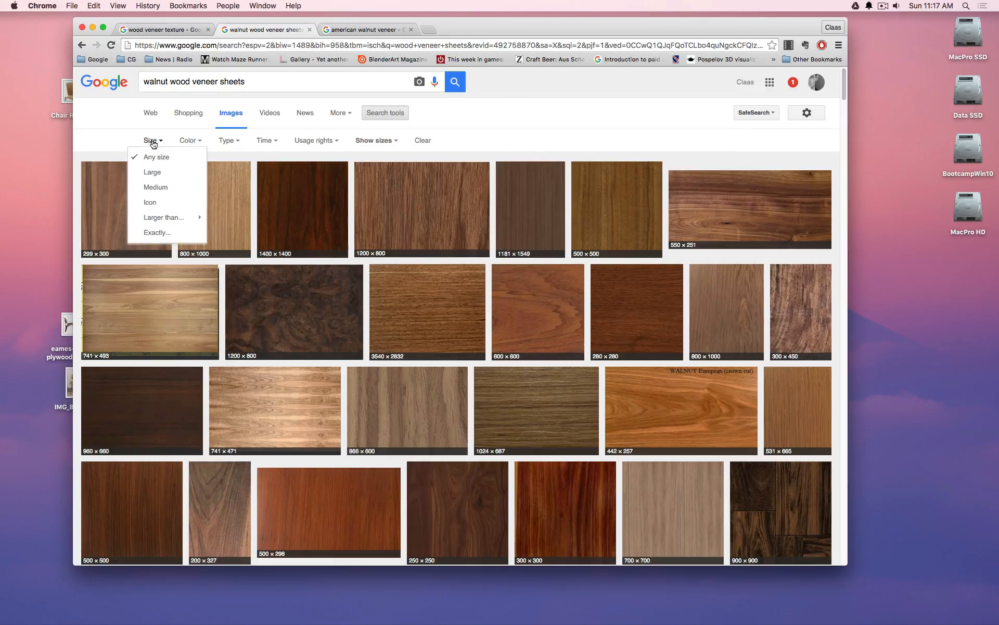
left_click(167, 173)
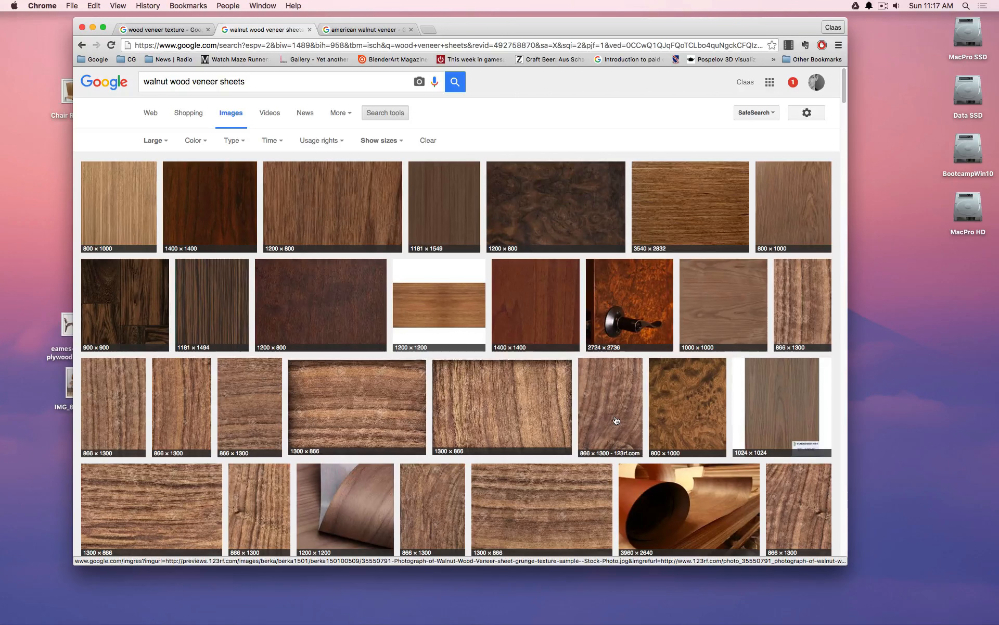
scroll(616, 421, "down", 3)
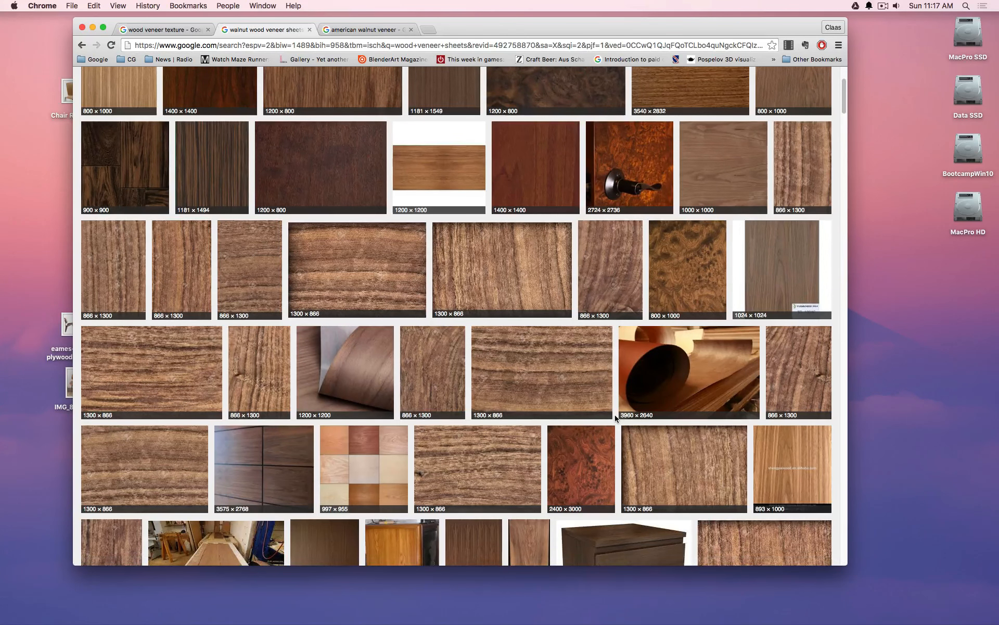
scroll(614, 414, "down", 4)
scroll(616, 416, "up", 8)
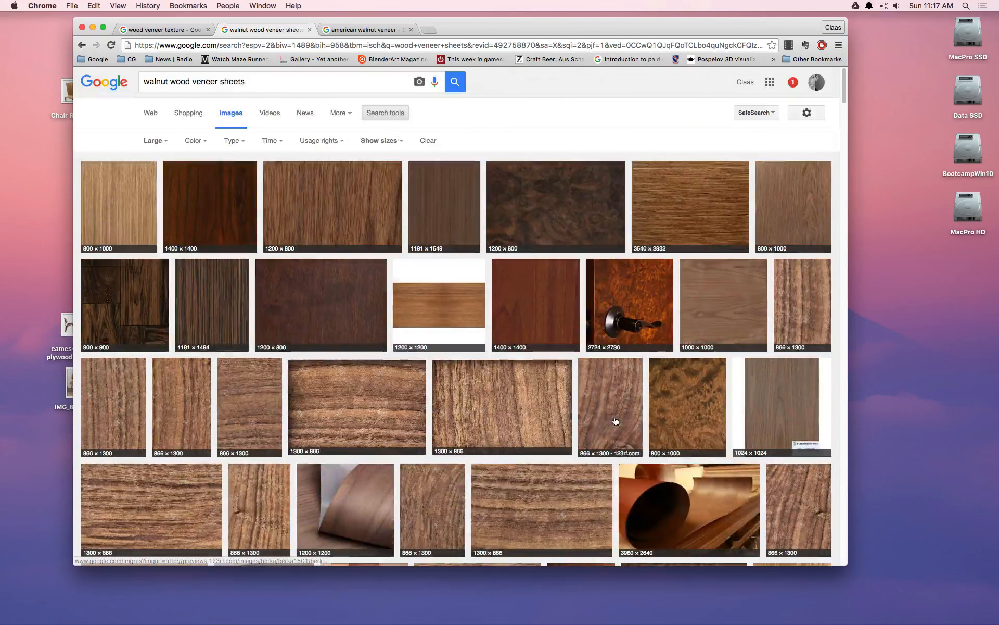
- Switch to the american walnut veneer search and examine its results for suitable textures and examples of veneer use
left_click(364, 29)
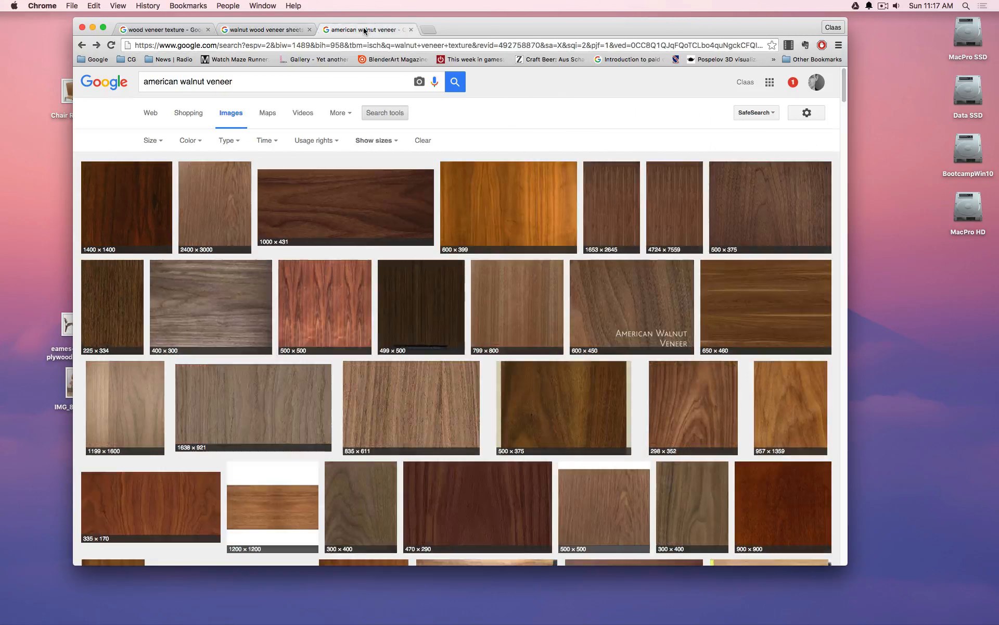
scroll(630, 260, "down", 15)
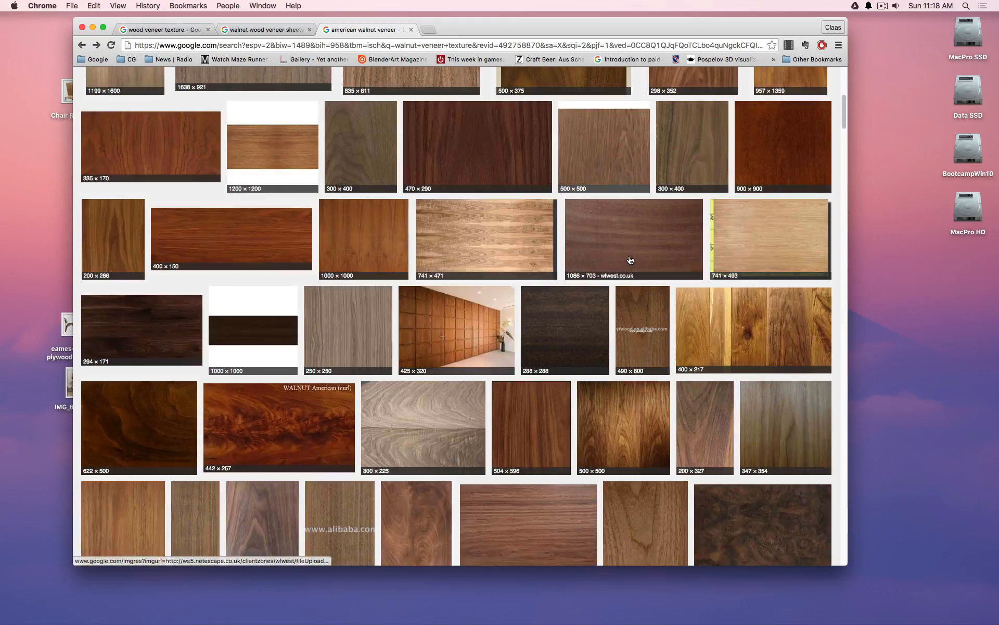
scroll(629, 260, "down", 5)
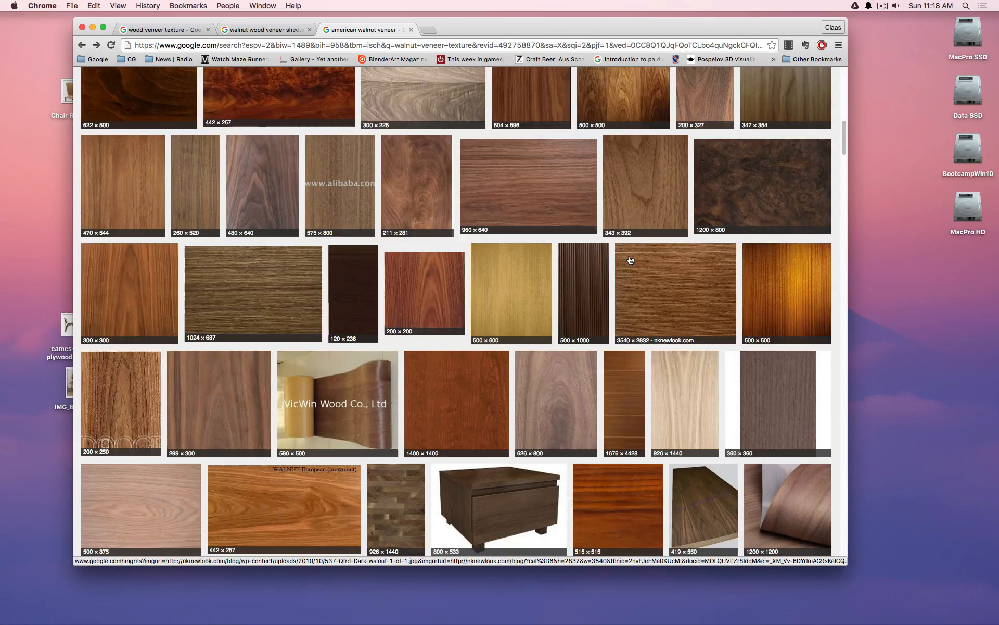
scroll(630, 260, "down", 7)
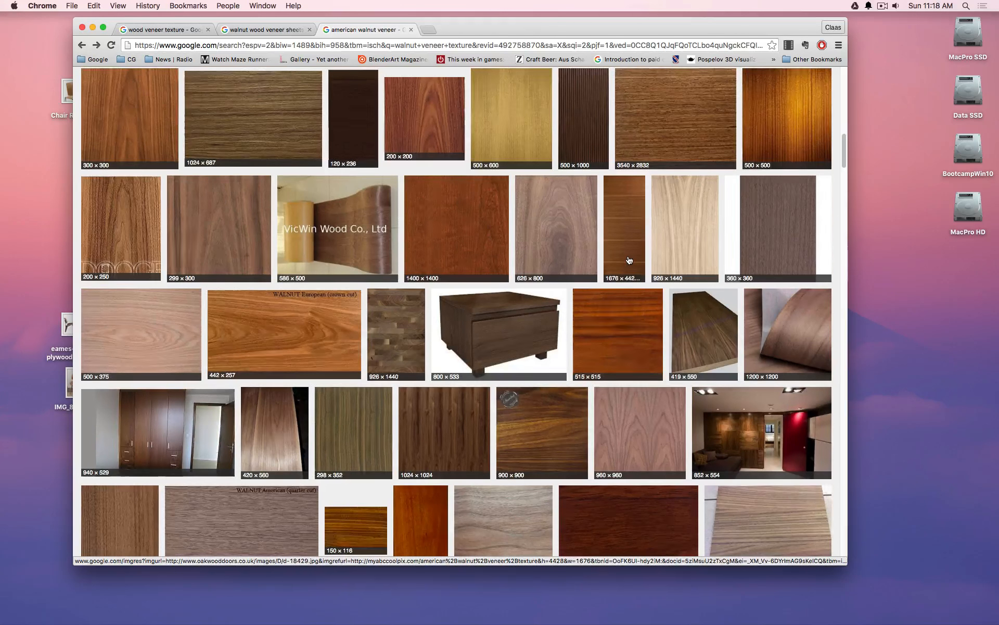
scroll(629, 260, "down", 5)
scroll(629, 261, "down", 3)
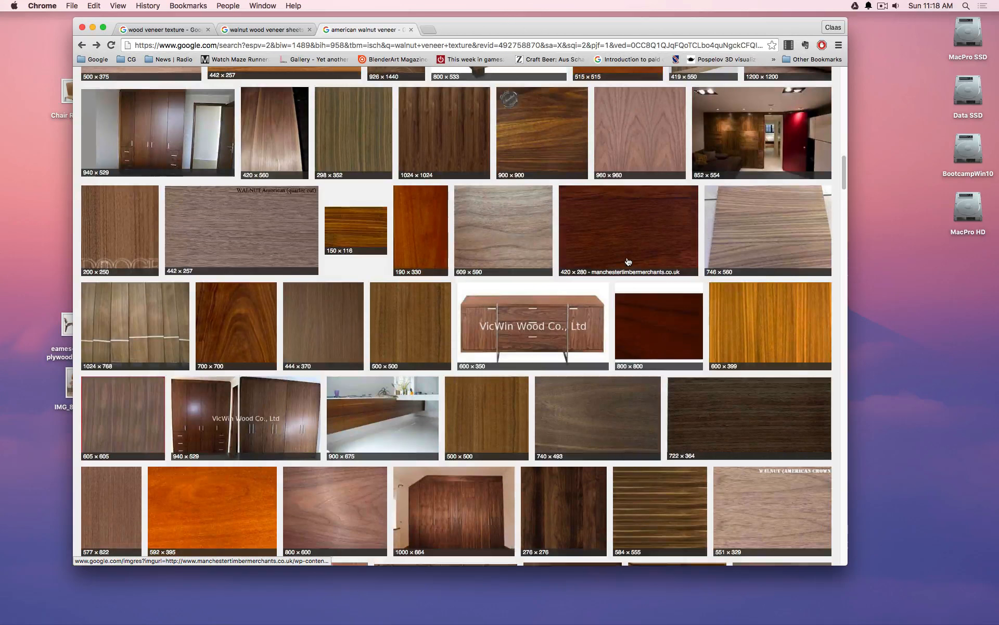
scroll(629, 261, "down", 4)
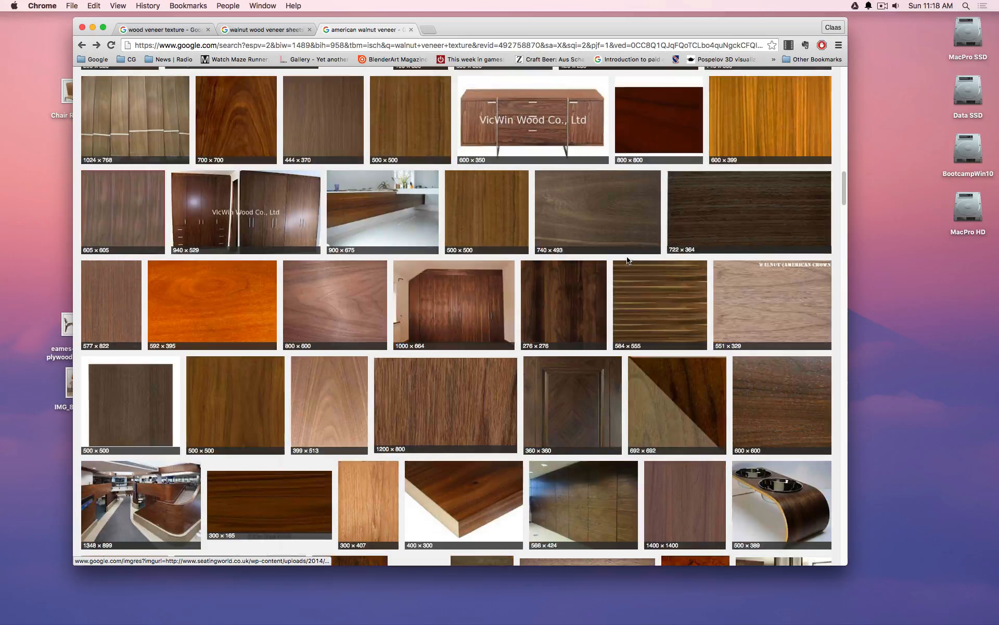
scroll(627, 261, "down", 3)
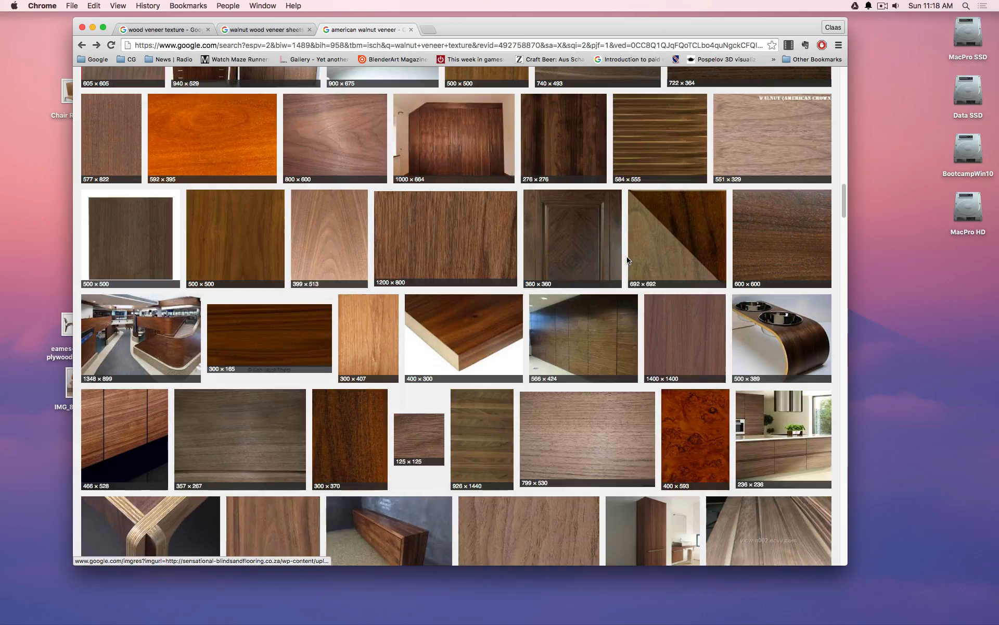
- Preview the Forza Doors walnut feature wall image and two related images of veneer wall panels
left_click(599, 334)
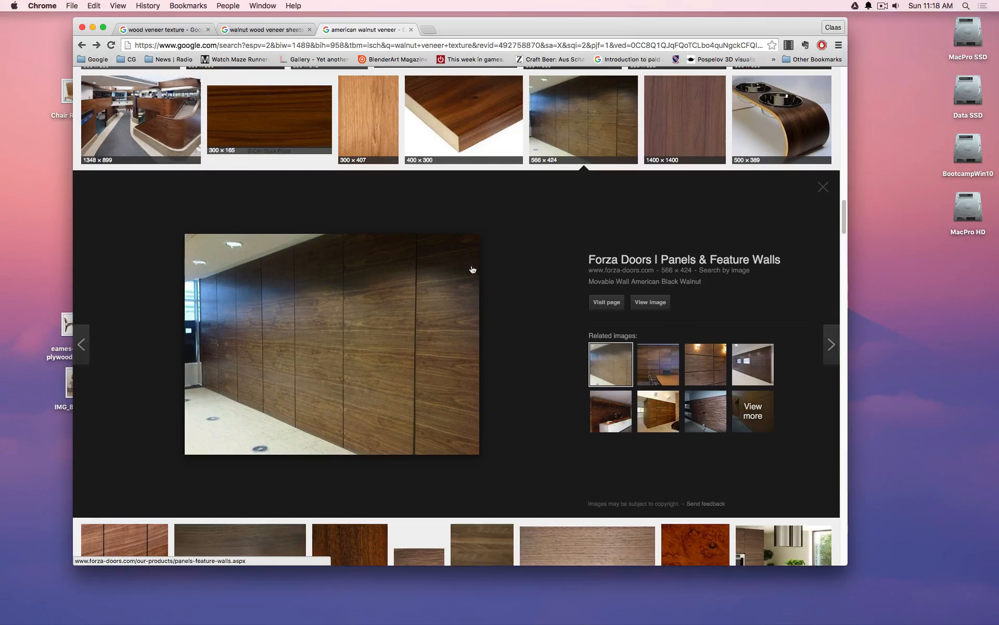
left_click(699, 361)
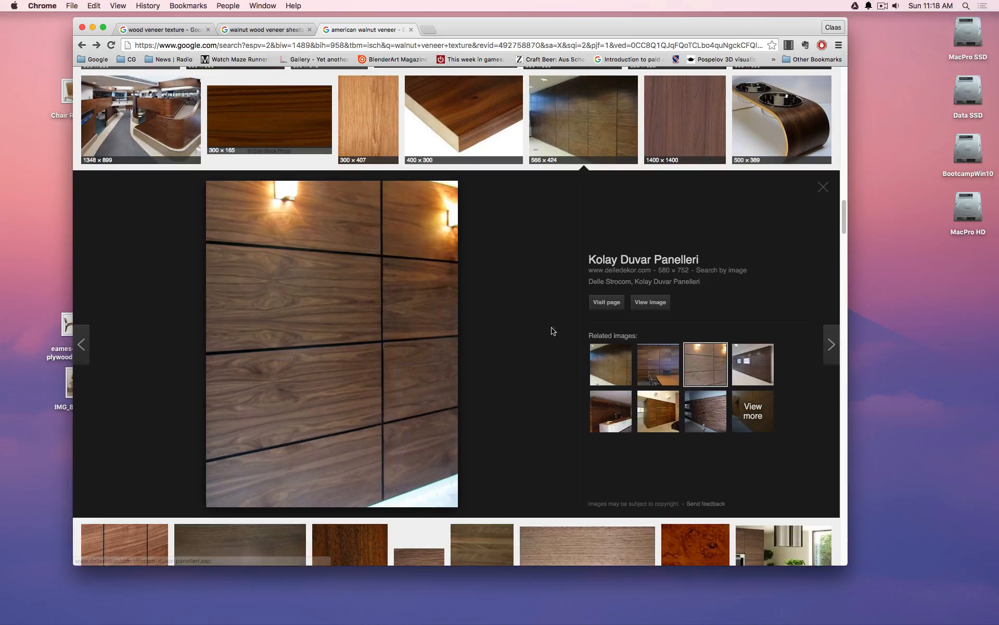
left_click(650, 373)
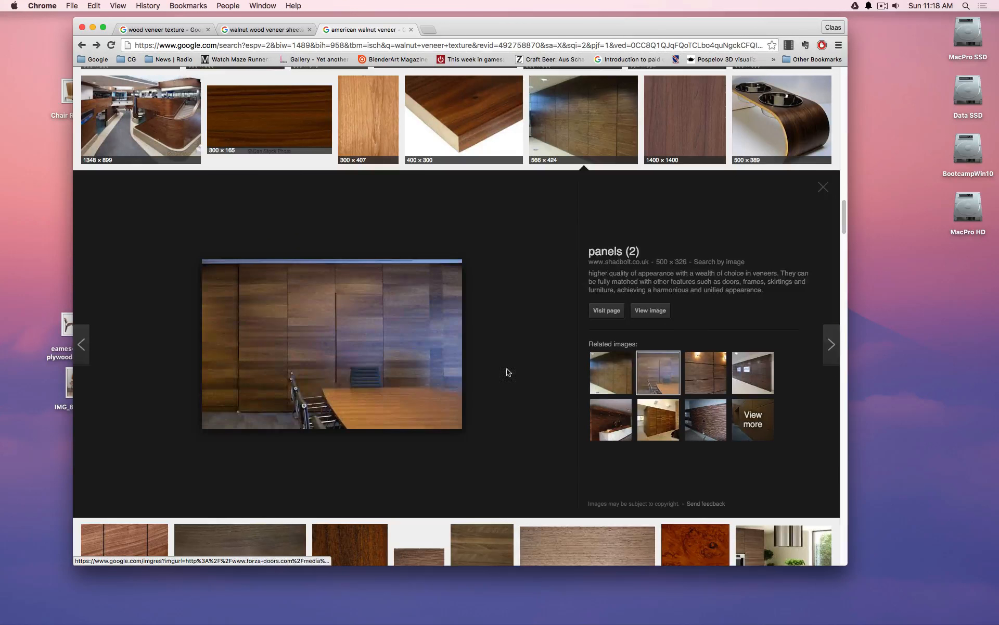
- Preview the Infinite Veneer flush washroom cubicle image from the walnut veneer results and return to the desktop
scroll(524, 377, "down", 5)
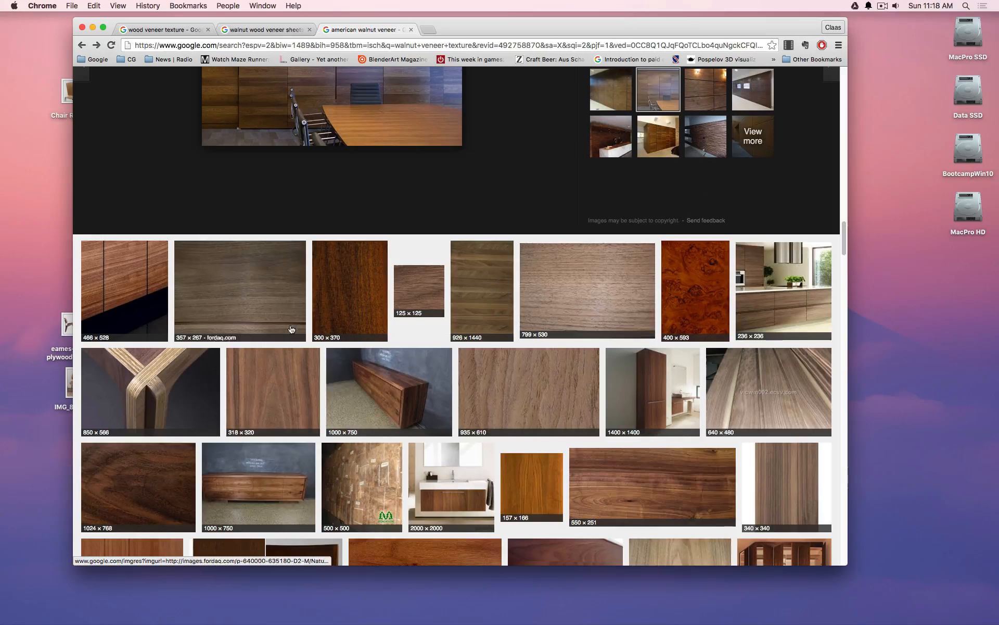
left_click(141, 311)
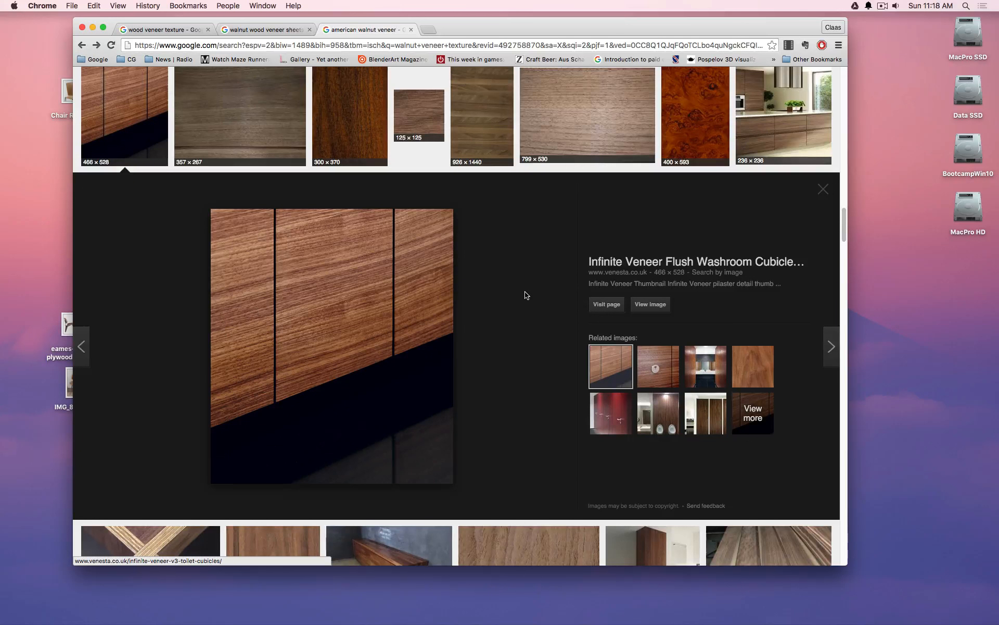
left_click(889, 268, "alt")
- Preview eames-molded-dining-chair-dcw-charles-and-ray-eames-herman-miller-6.jpg on the desktop to study its veneer surfaces and close the preview
key("space")
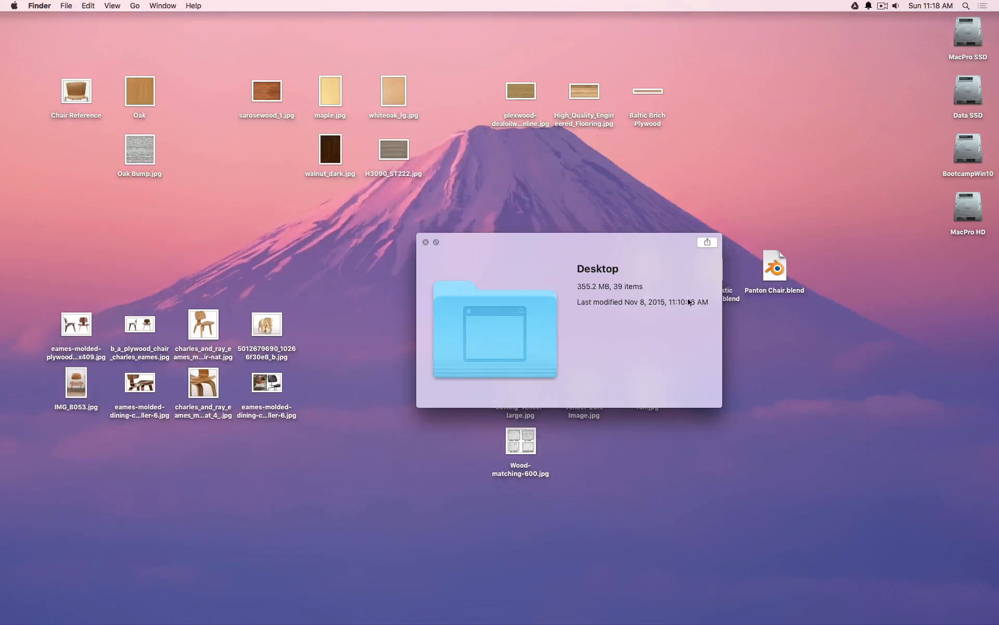
key("space")
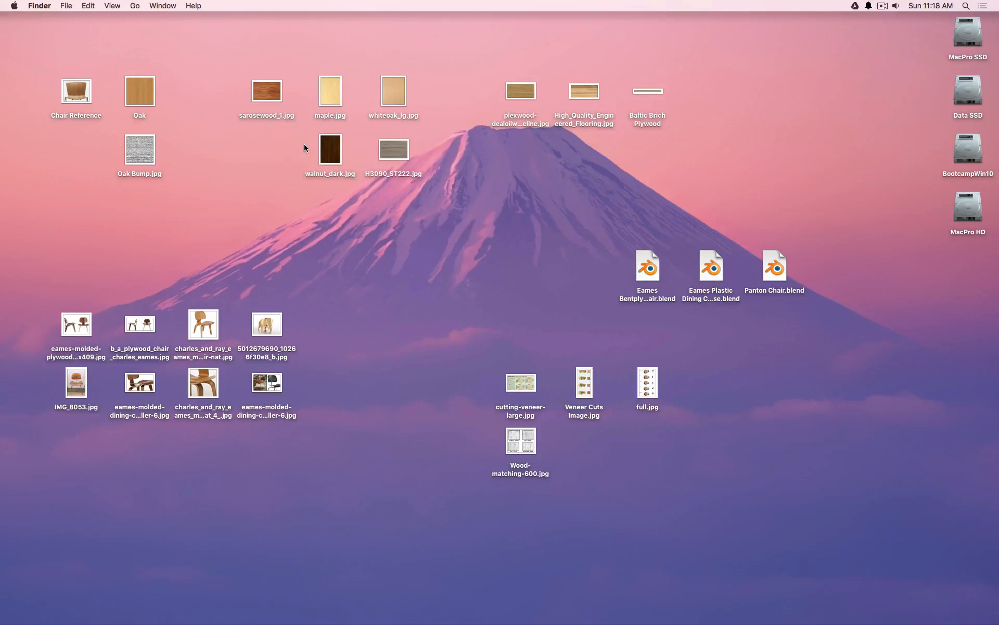
left_click(138, 376)
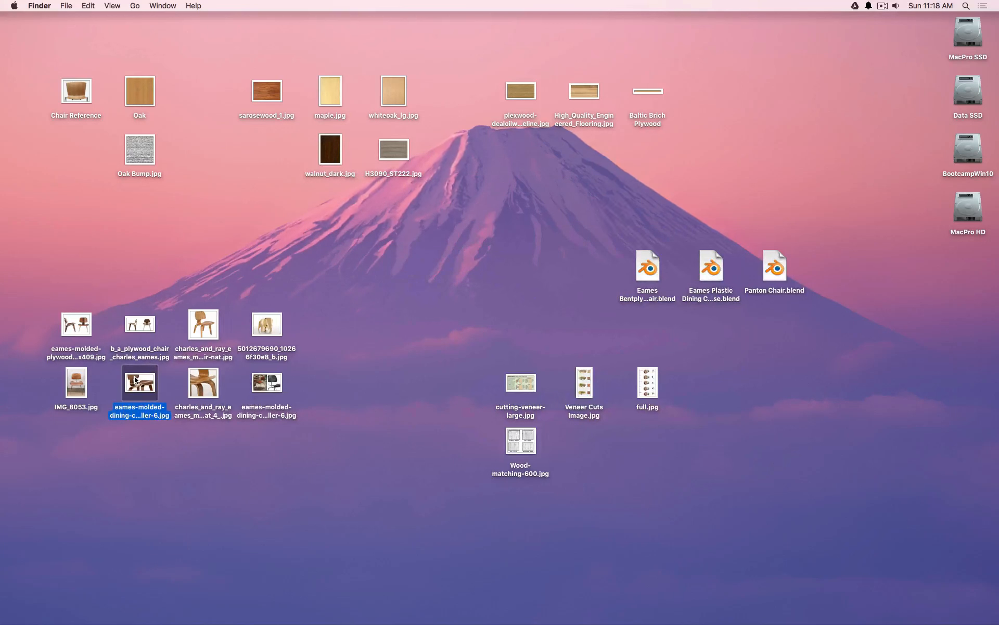
key("space")
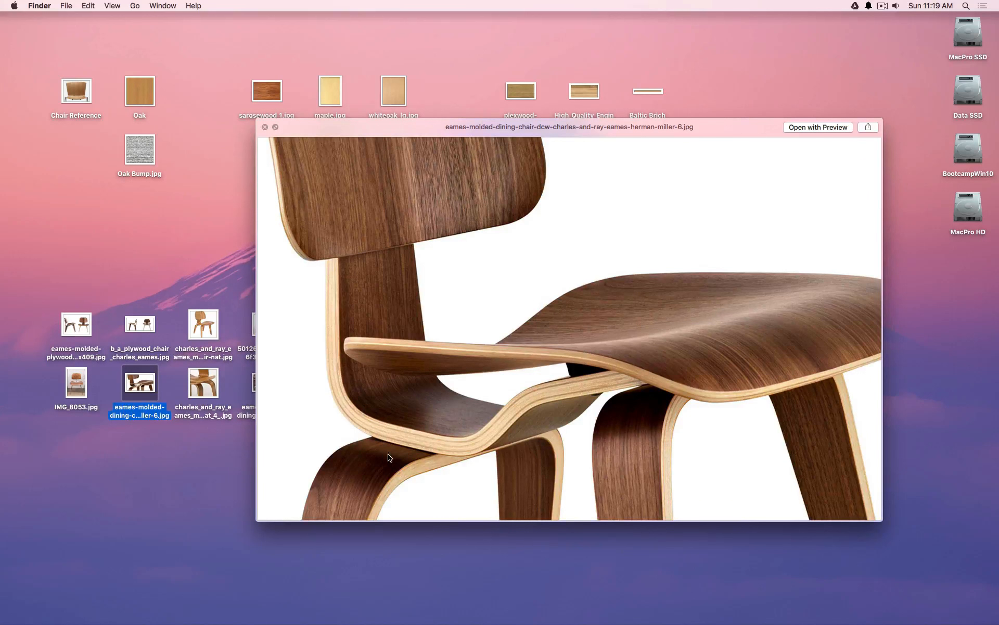
key("space")
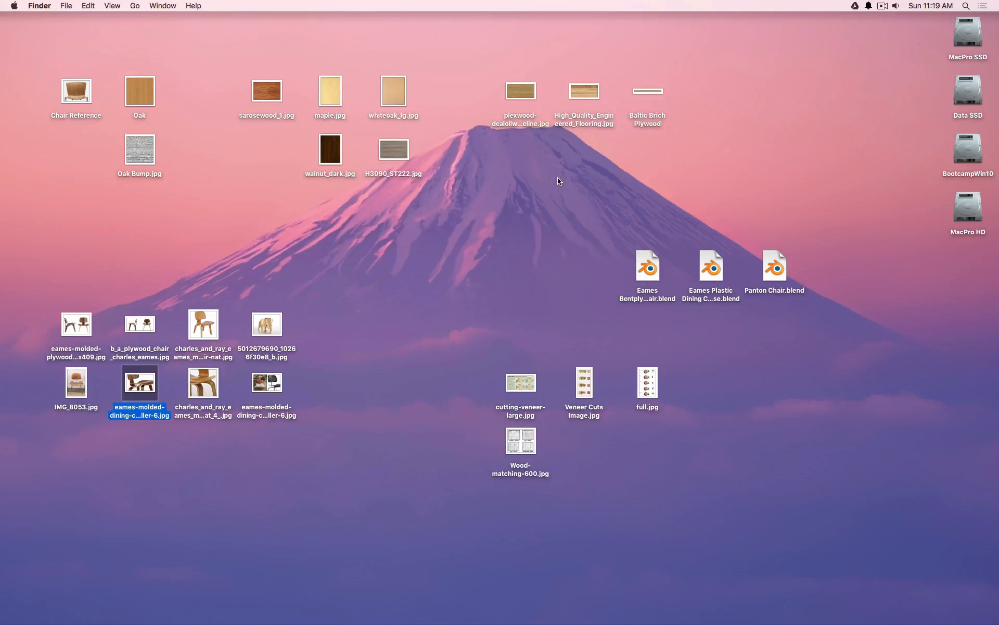
- Preview the plexwood fineline texture and the Baltic Brich Plywood texture as options for the plywood edges
left_click(528, 98)
key("space")
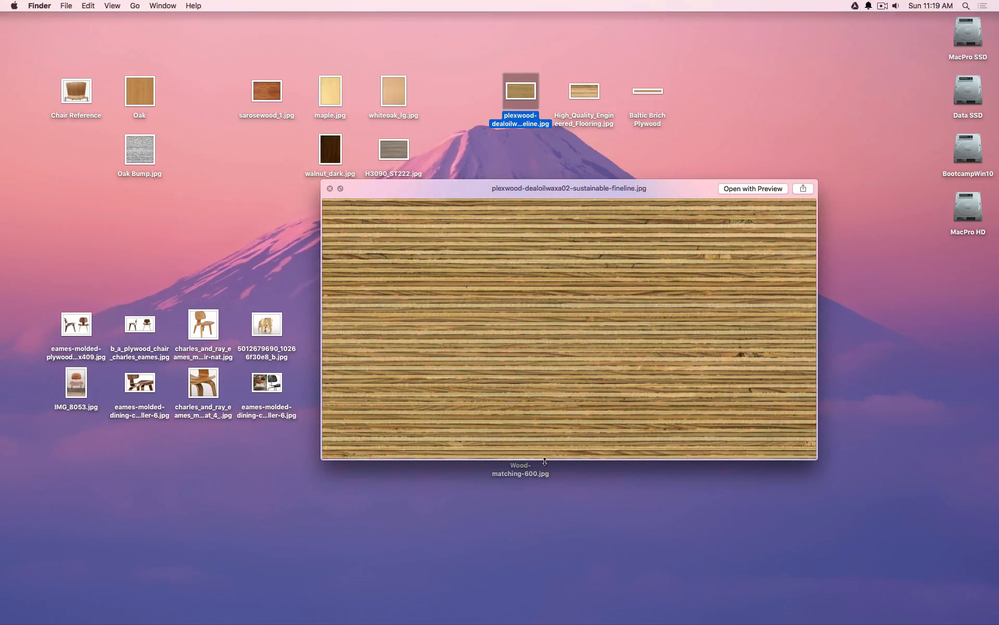
left_click(647, 97)
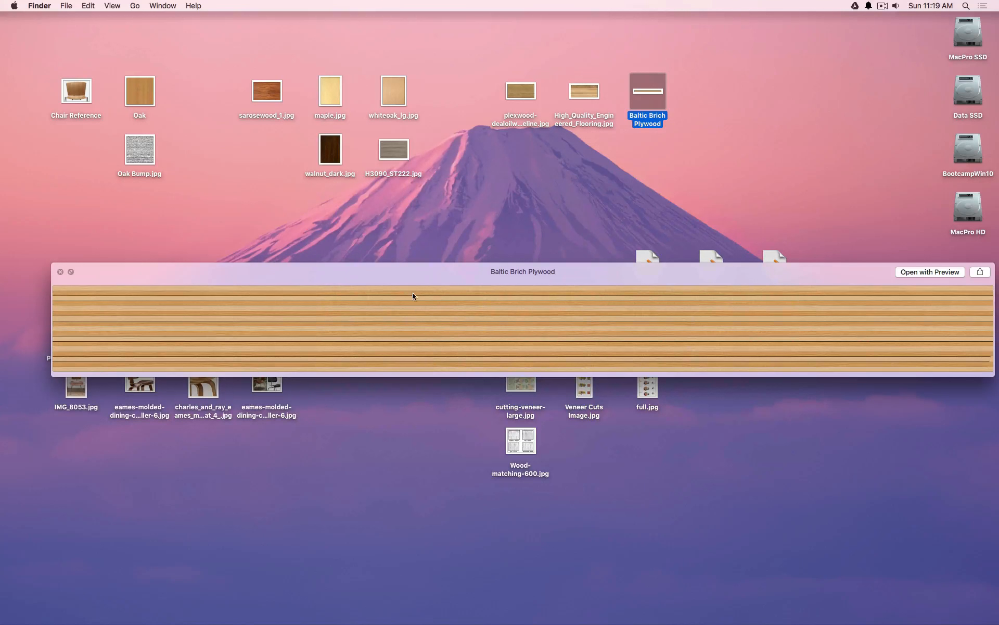
key("space")
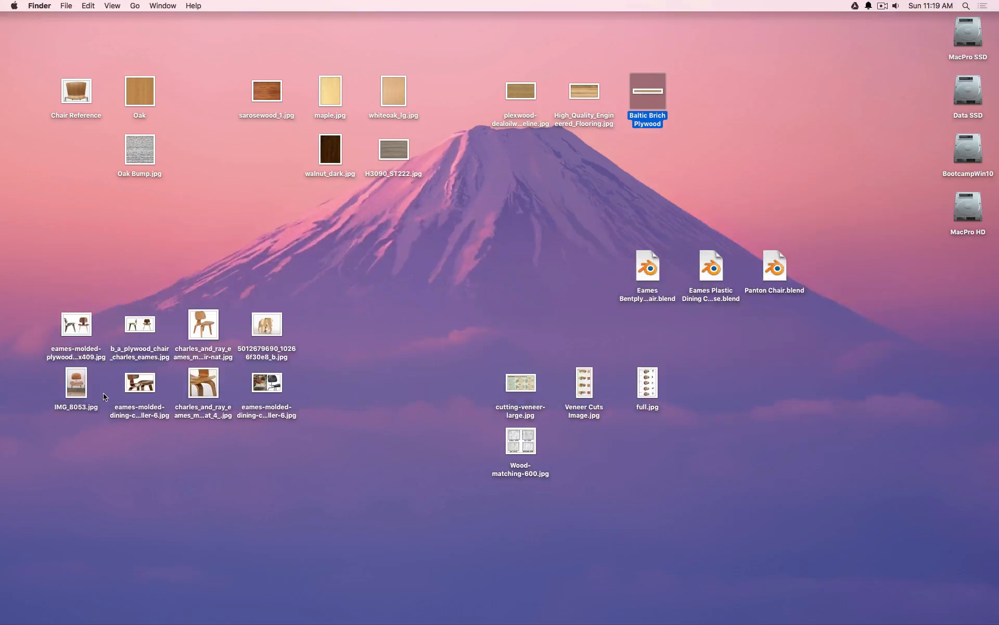
- Re-examine the layered plywood edges in the close-up photo of the Eames molded dining chair
left_click(139, 328)
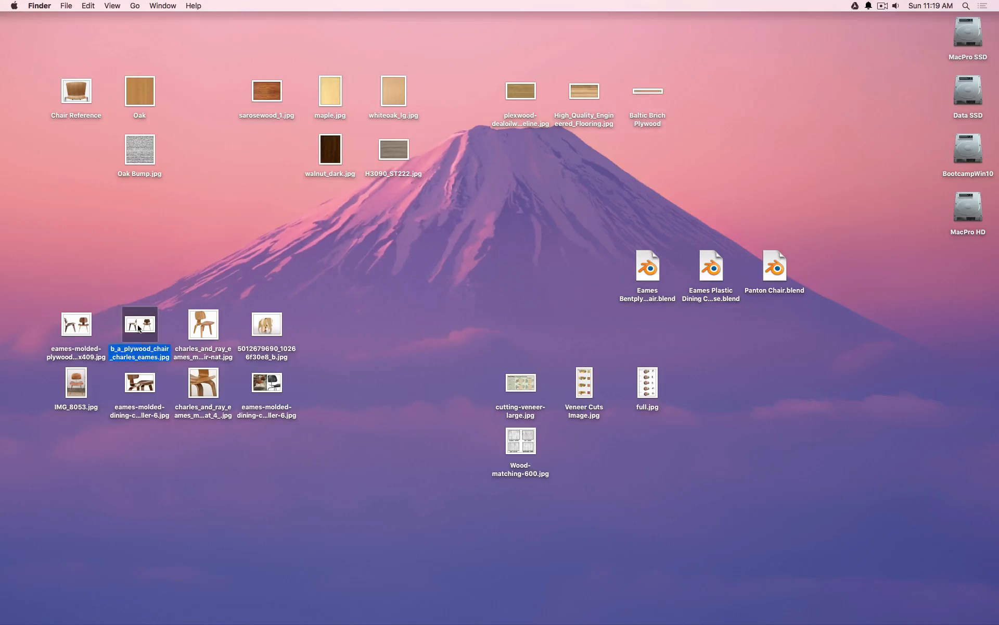
left_click(144, 380)
key("space")
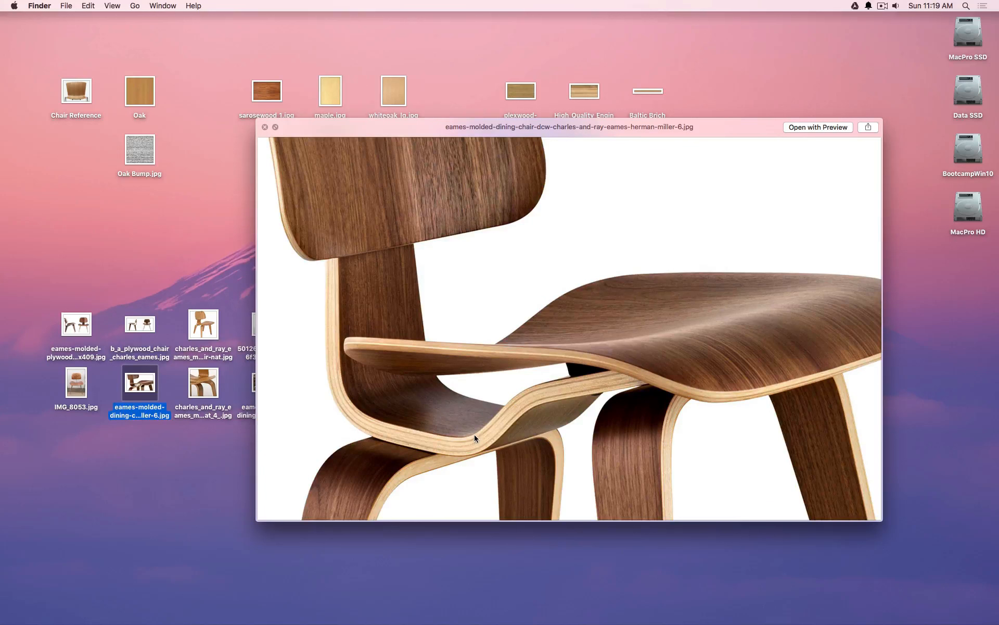
key("space")
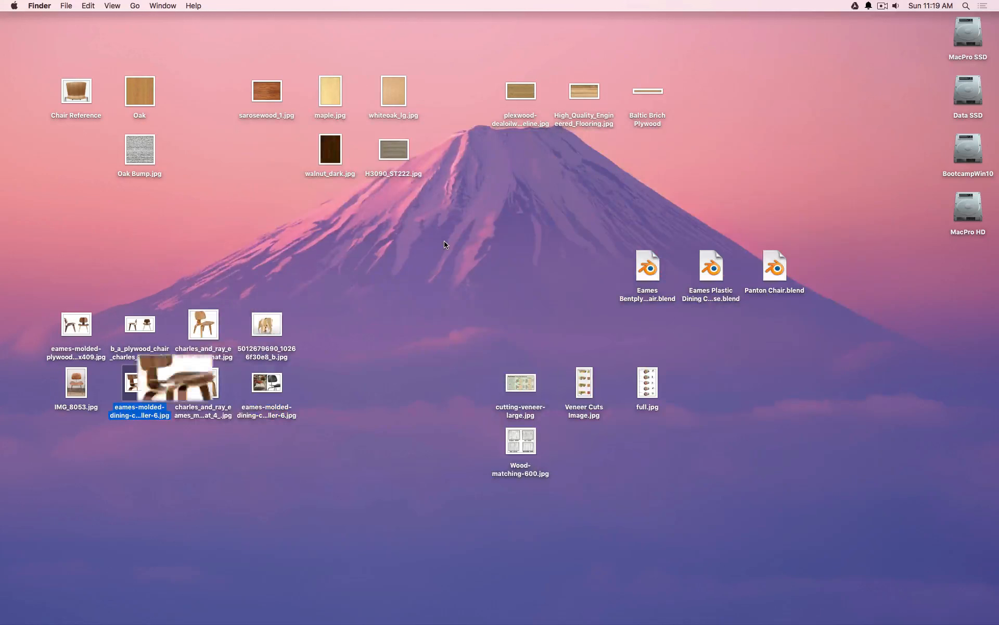
- Preview the H3090_ST222.jpg veneer texture and the plexwood fineline texture, closing each preview
left_click(452, 238)
left_click(390, 149)
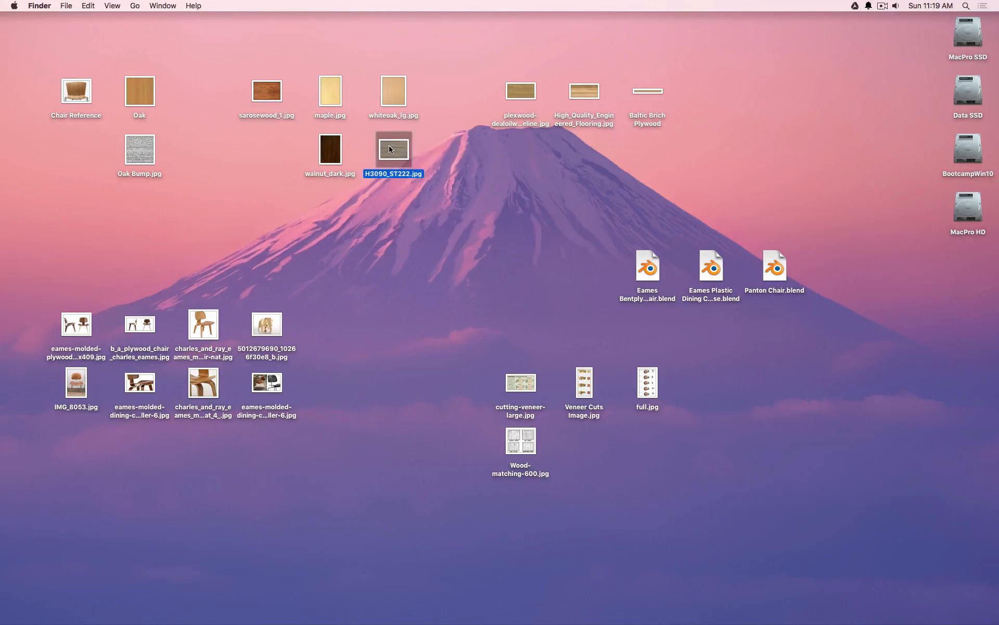
key("space")
key("space")
left_click(524, 90)
key("space")
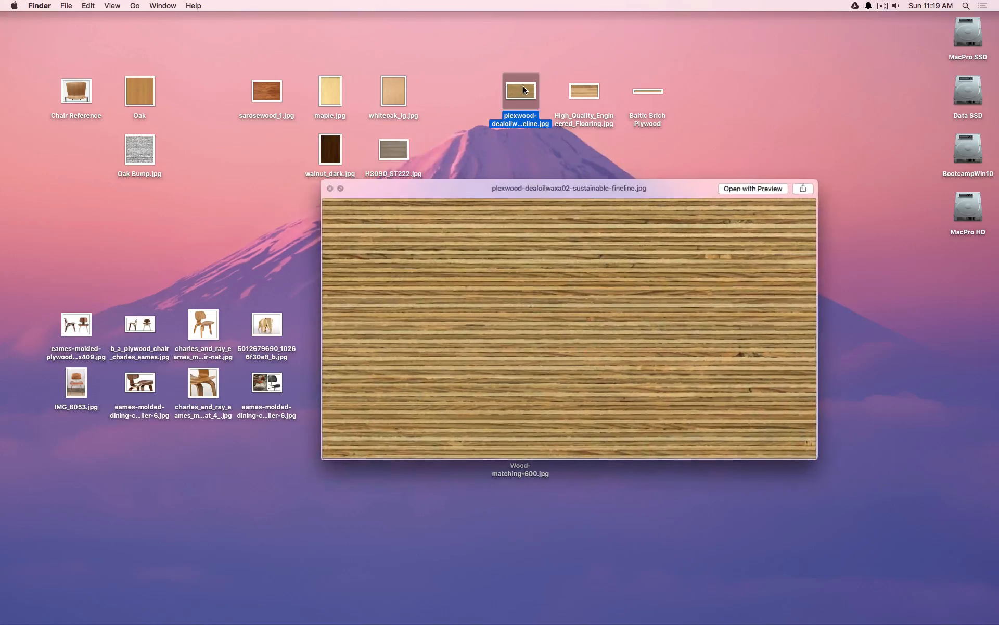
key("space")
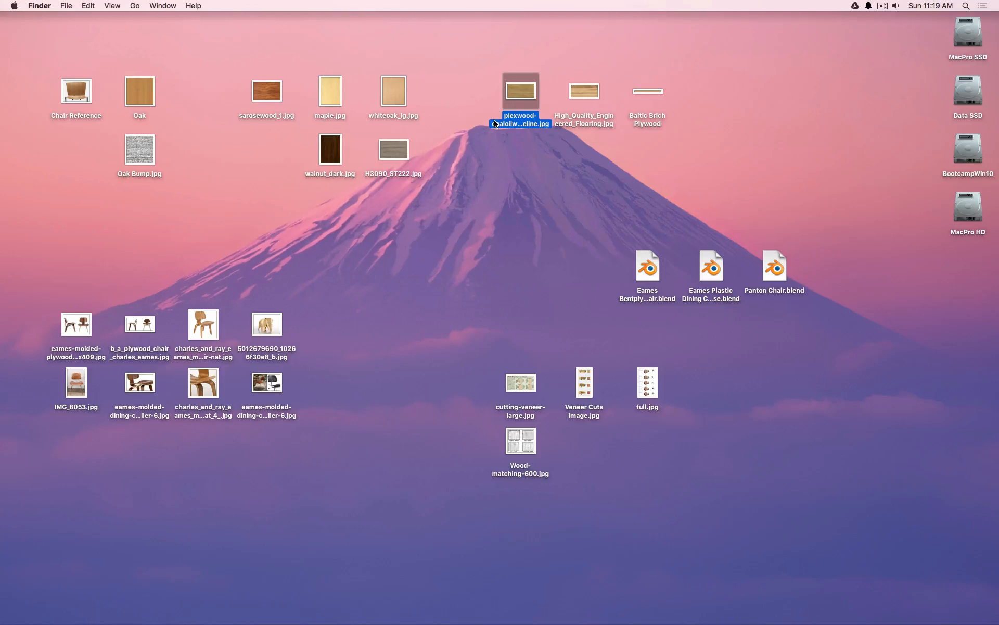
- Open H3090_ST222.jpg in Photoshop and rotate the image 90° clockwise so the grain runs vertically
left_click_drag(402, 152, 528, 608)
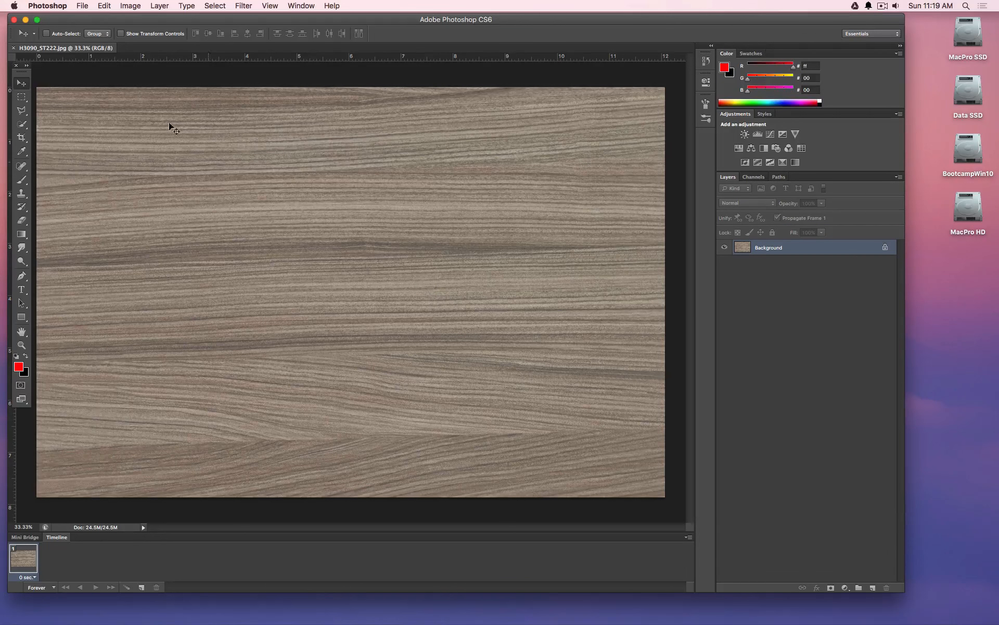
left_click(130, 6)
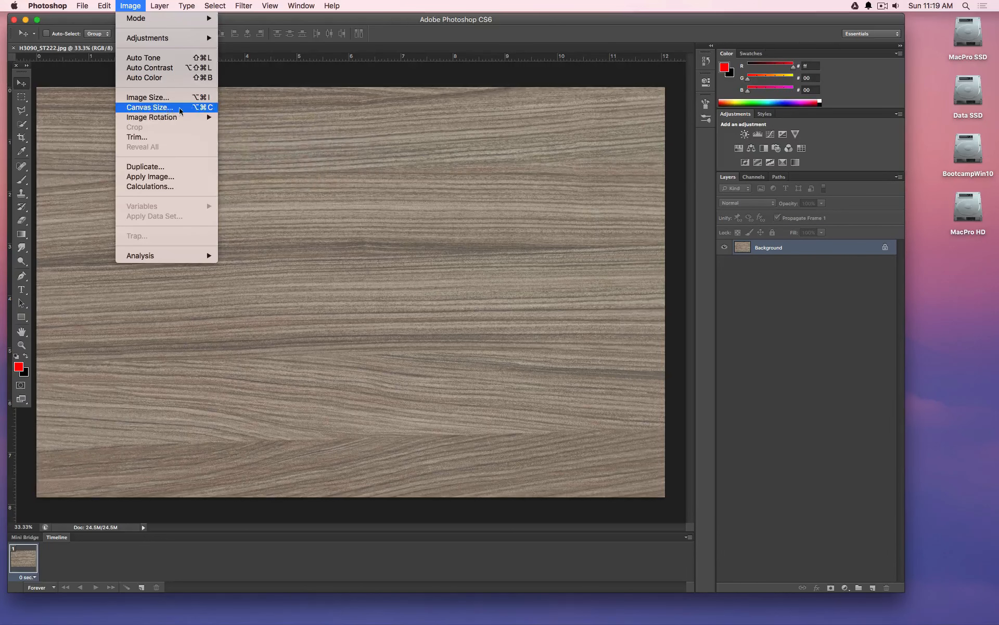
mouse_move(168, 116)
left_click(242, 126)
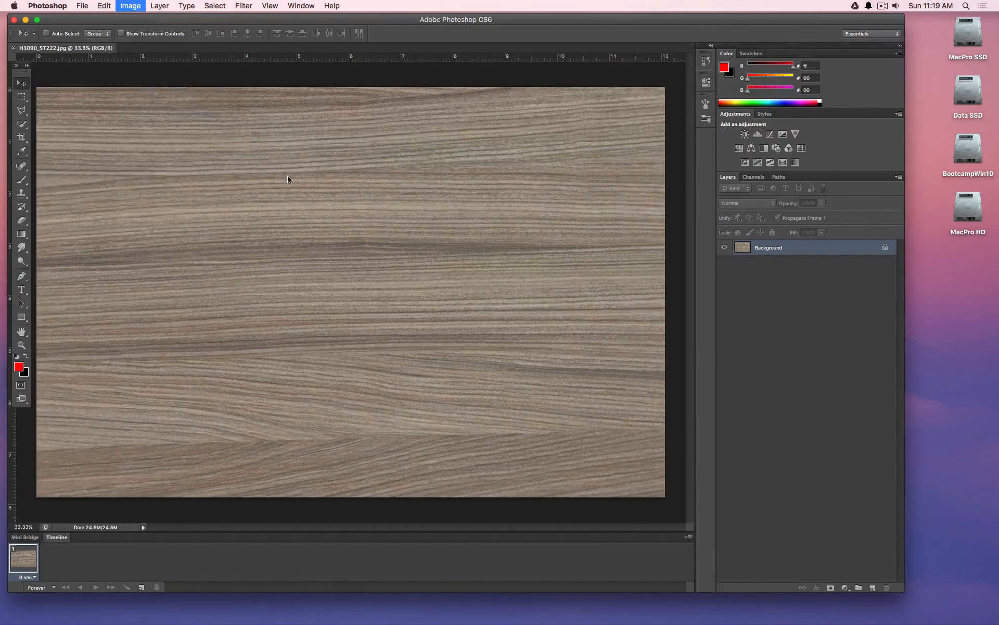
scroll(413, 273, "down", 7, "alt")
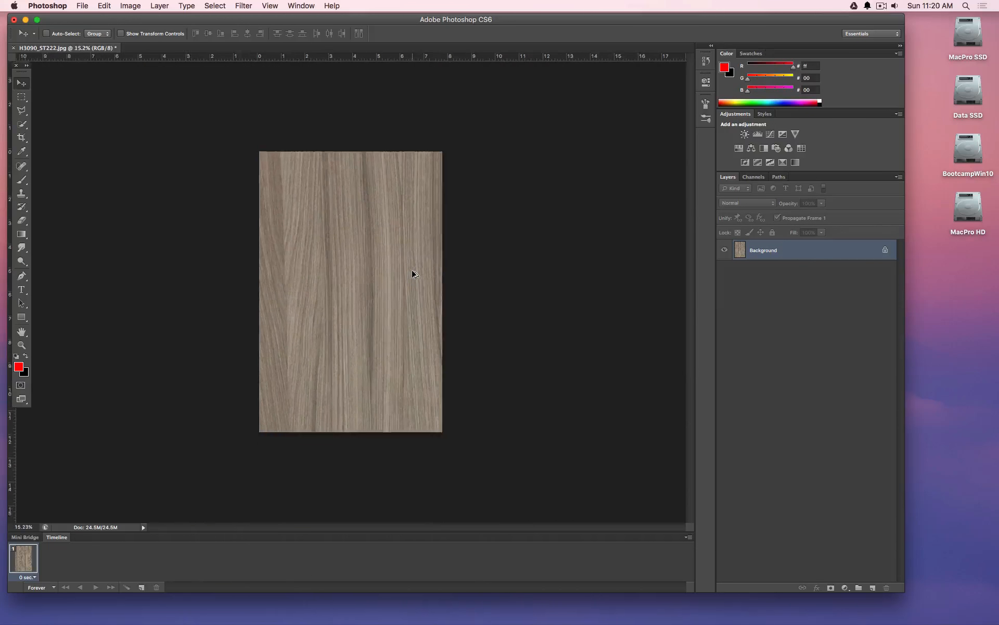
scroll(412, 273, "up", 1, "alt")
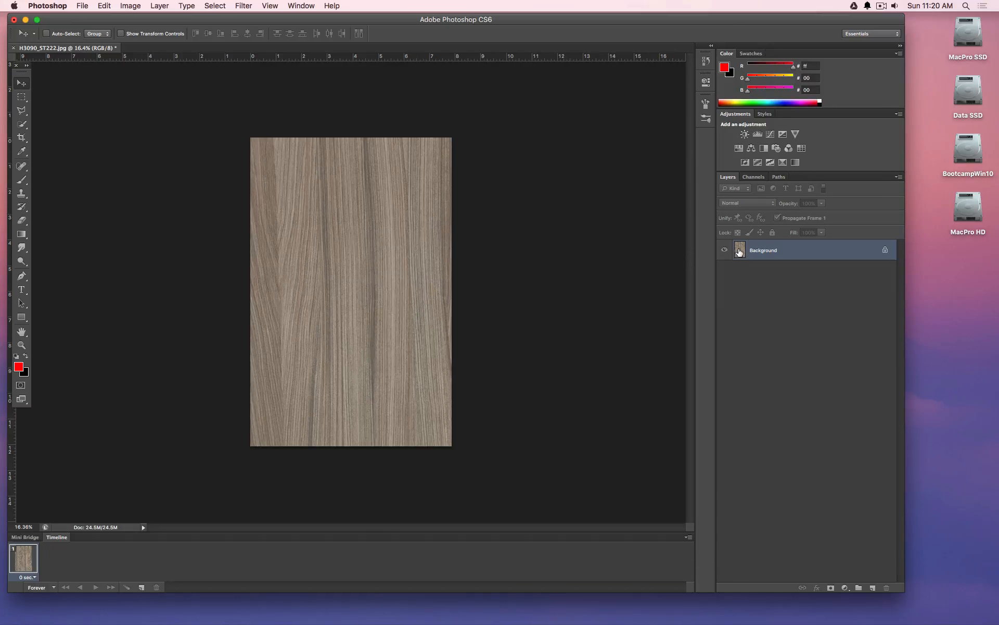
- Convert the Background into a regular layer and extend the canvas to 16 inches wide, anchored at its left edge
double_click(739, 251)
key("Return")
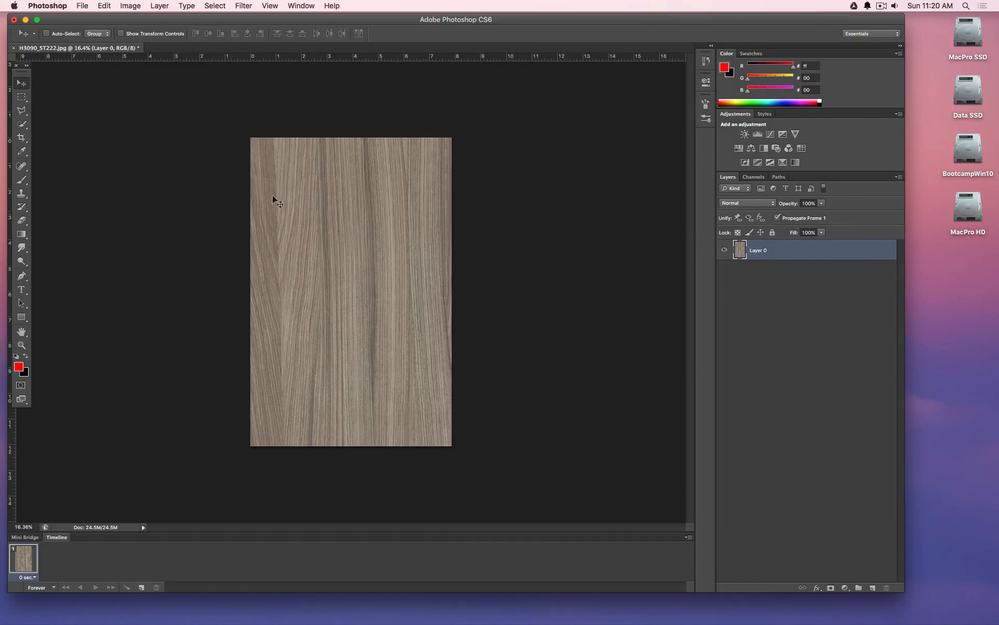
left_click(126, 5)
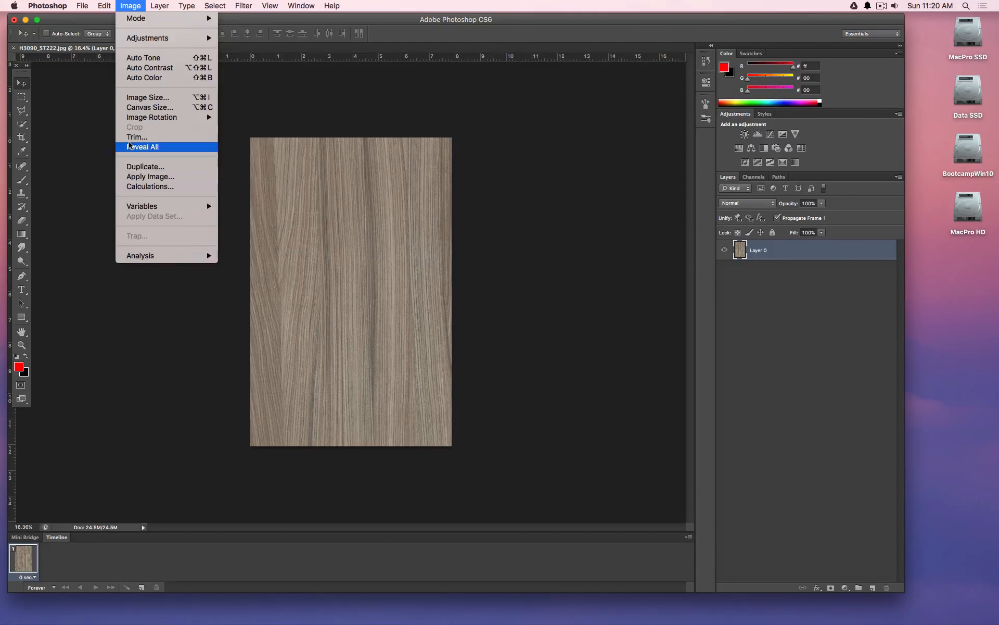
left_click(139, 107)
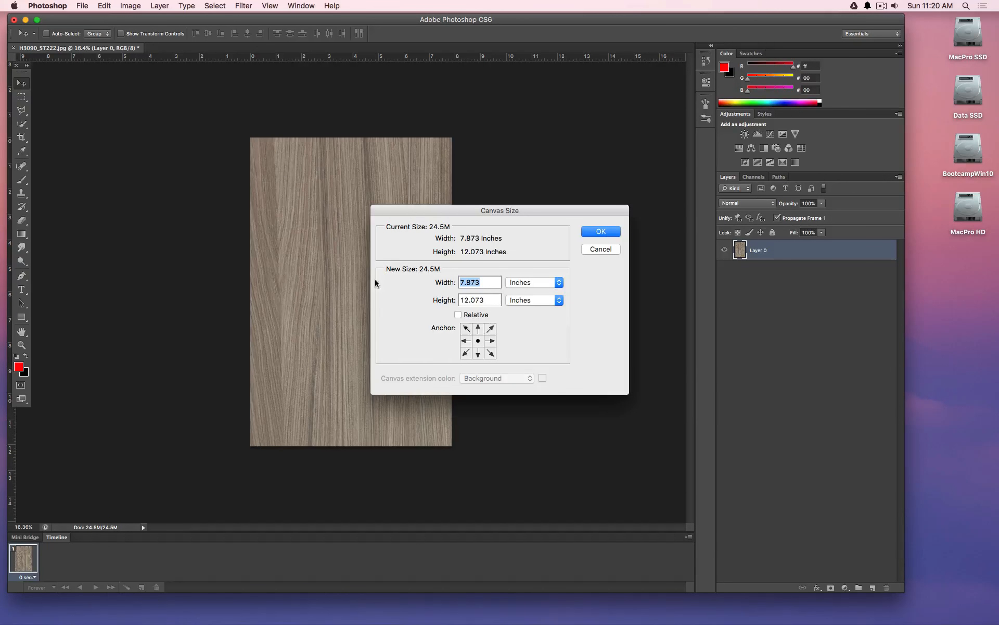
type("16")
left_click(462, 340)
left_click(599, 231)
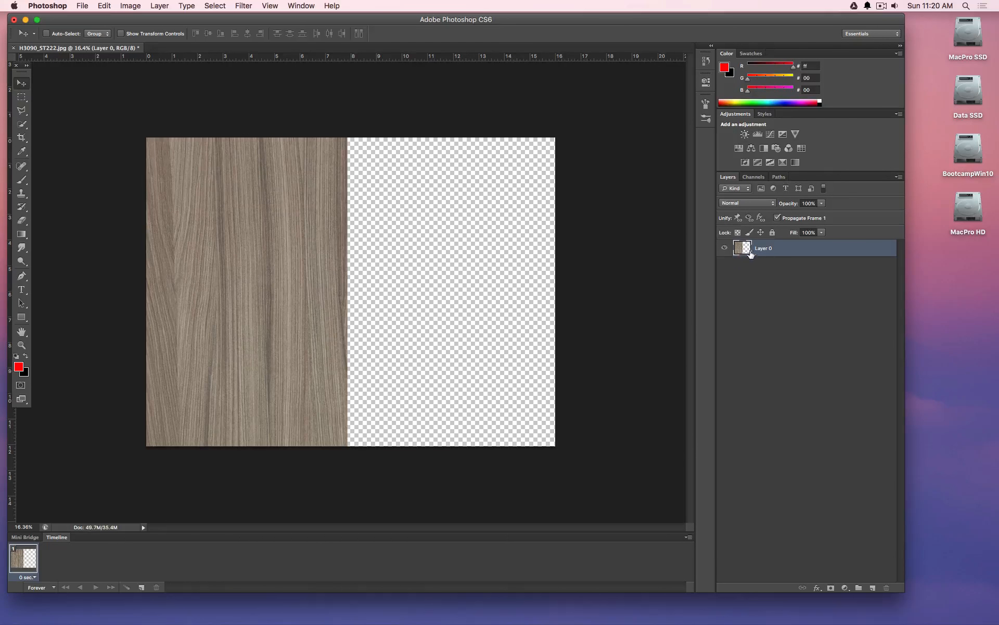
- Duplicate the wood layer, place the copy against the original's right edge, and inspect the seam between them
left_click_drag(750, 253, 873, 587)
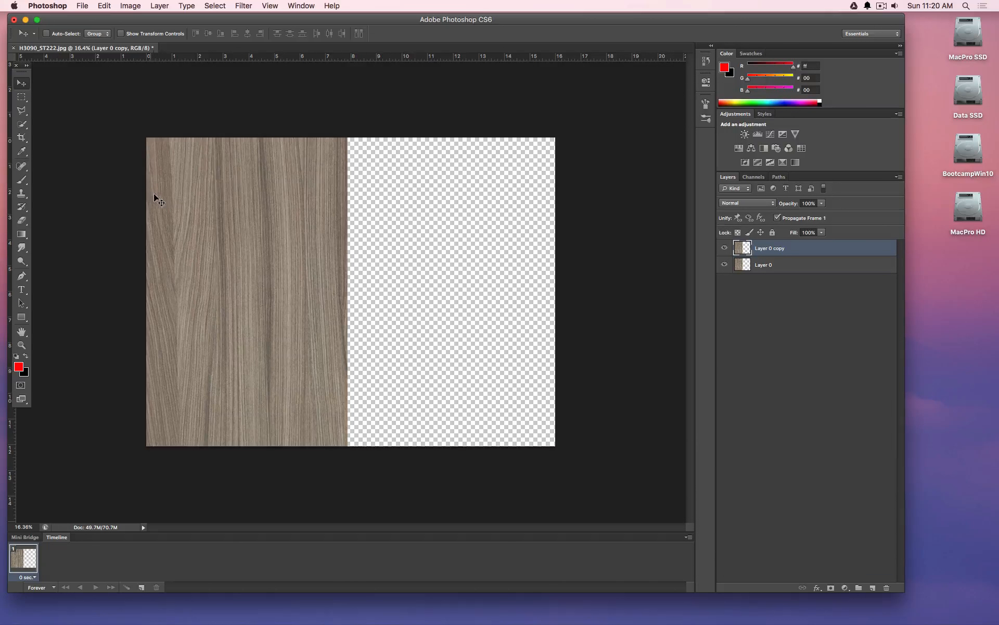
left_click_drag(154, 195, 372, 197)
scroll(345, 151, "up", 3, "alt")
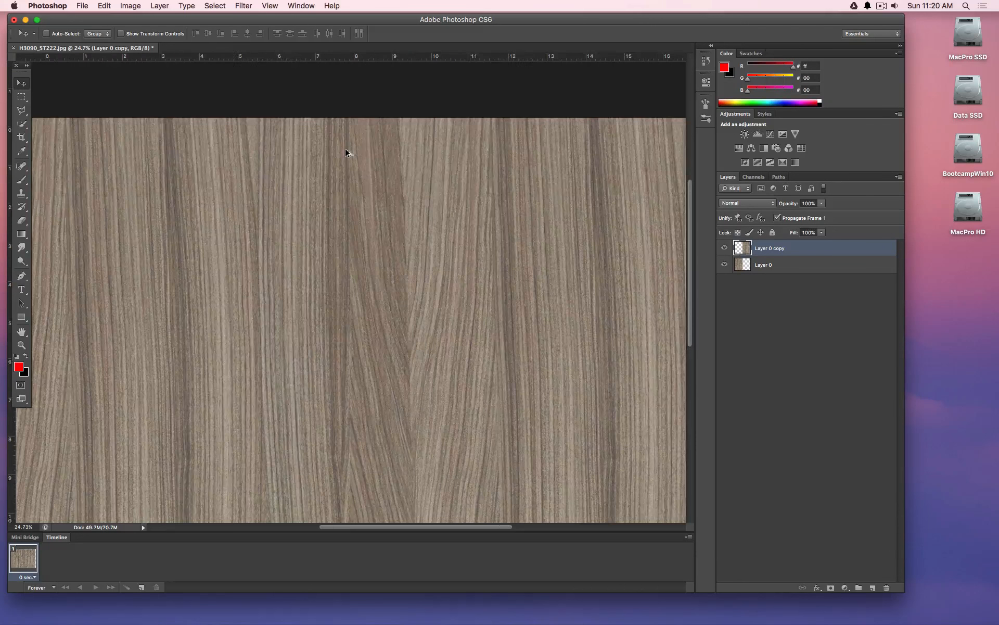
scroll(373, 179, "up", 3, "alt")
scroll(373, 179, "down", 8, "alt")
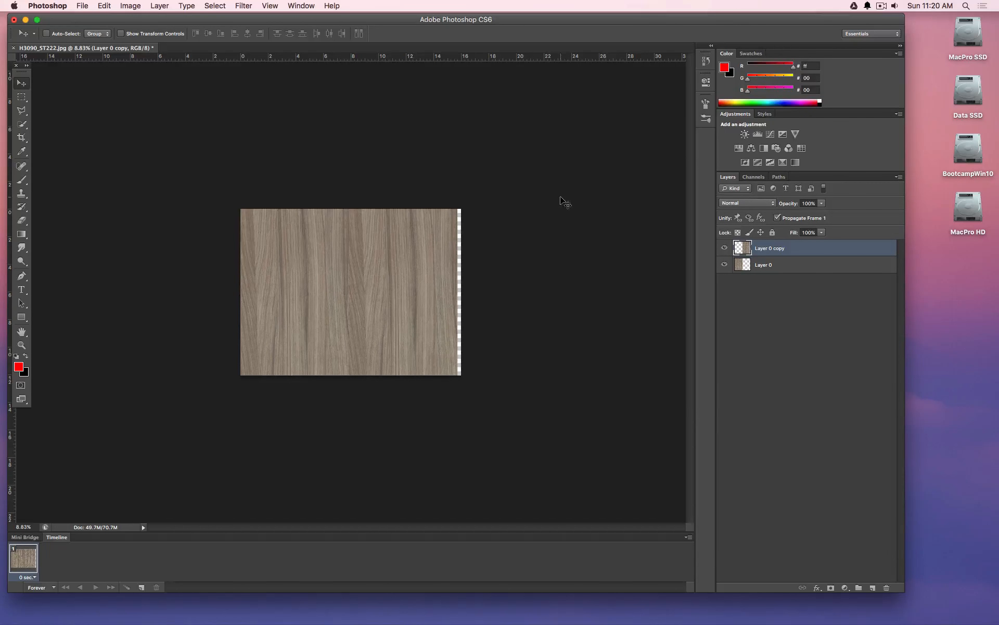
- Extend the canvas to 19 inches wide, anchored at its left edge
left_click(129, 5)
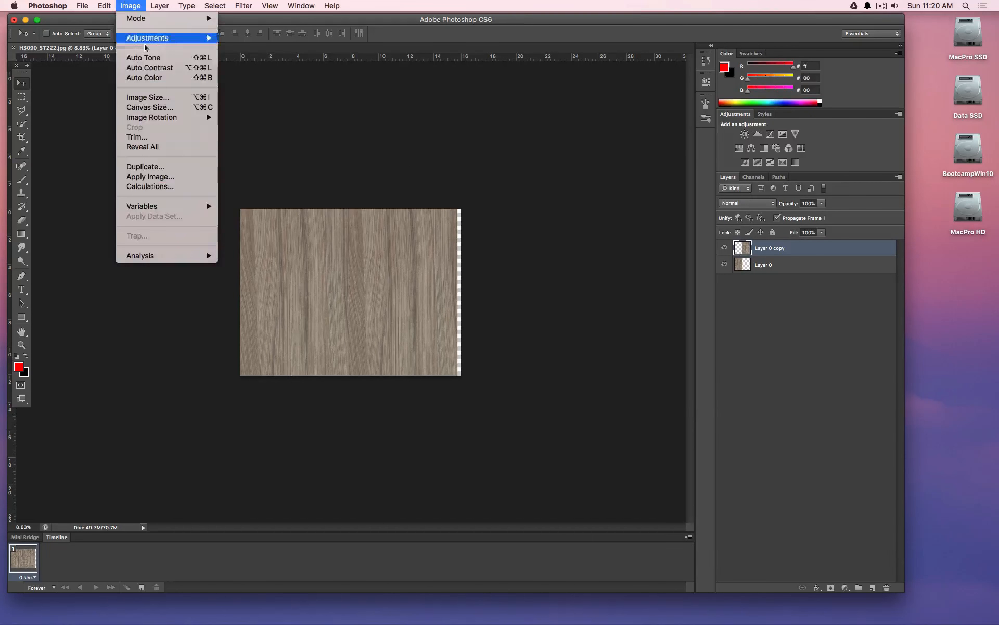
left_click(167, 107)
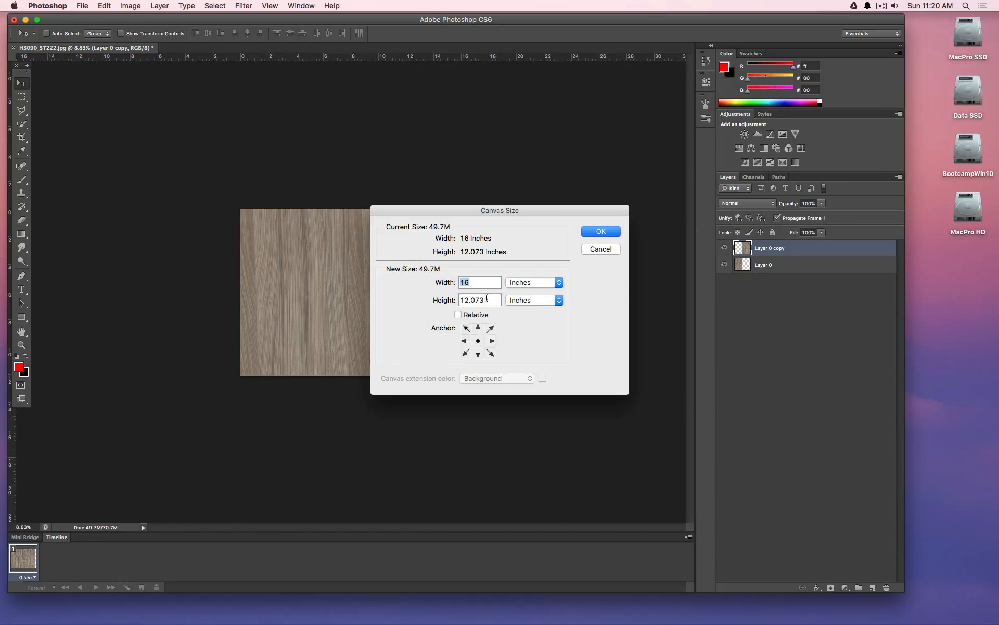
type("19")
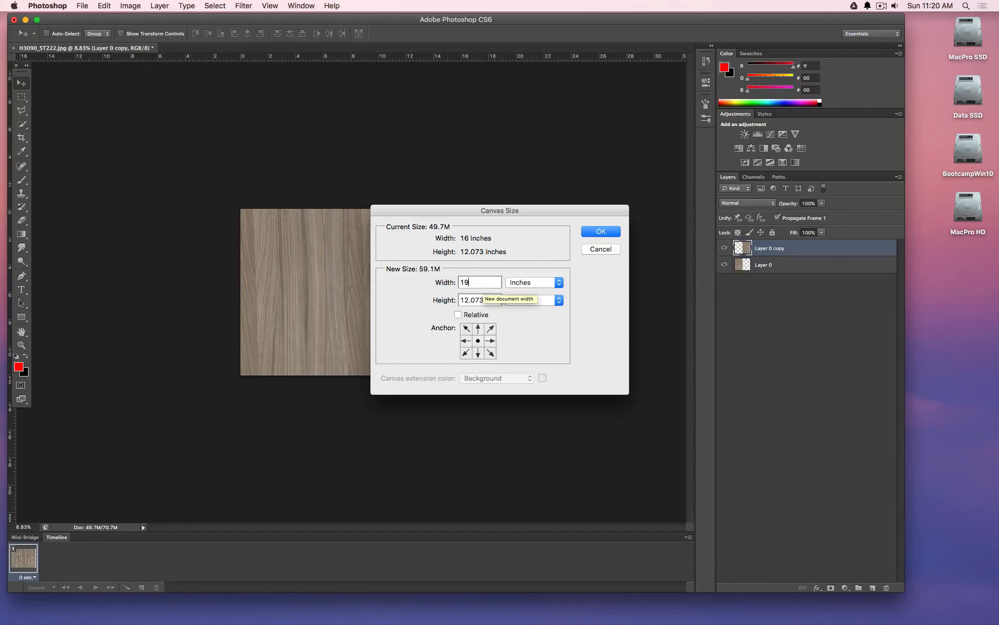
left_click(466, 341)
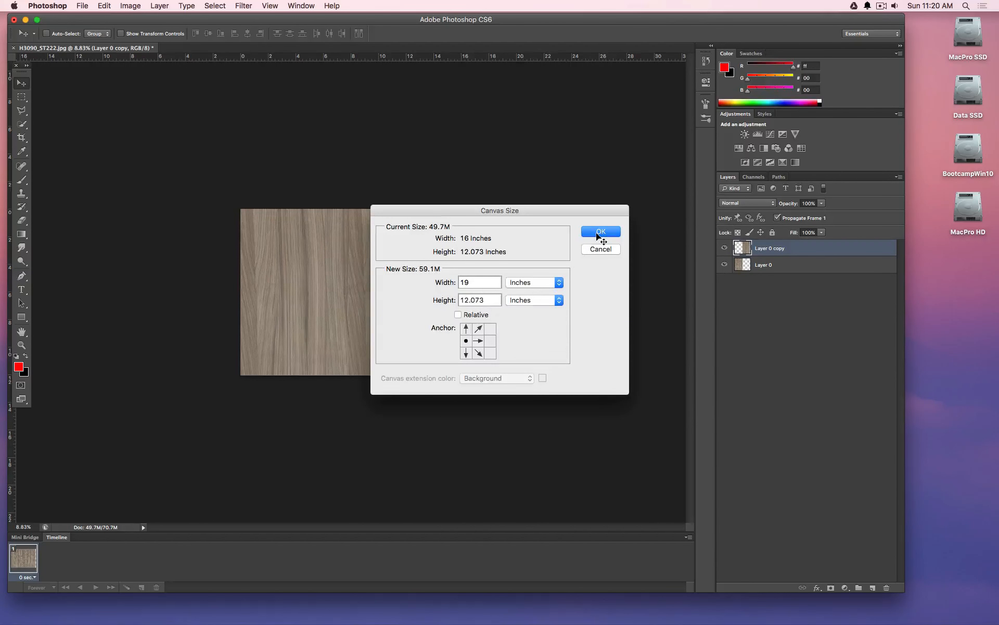
left_click(598, 232)
- Switch to the Finder desktop and preview plexwood-dealoilwaxa02-sustainable-fineline.jpg
key("super+h")
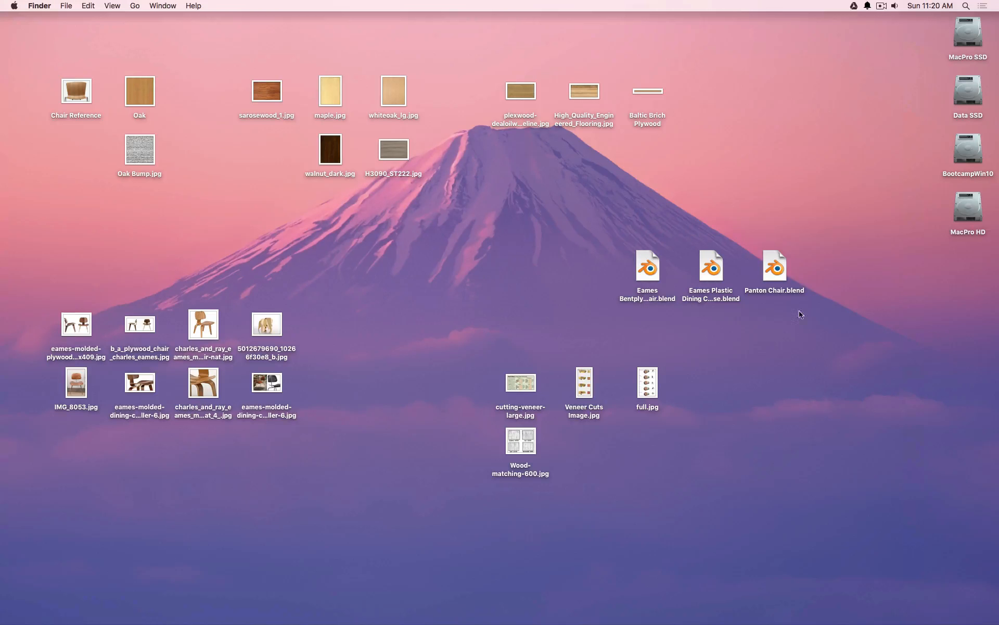
left_click(528, 108)
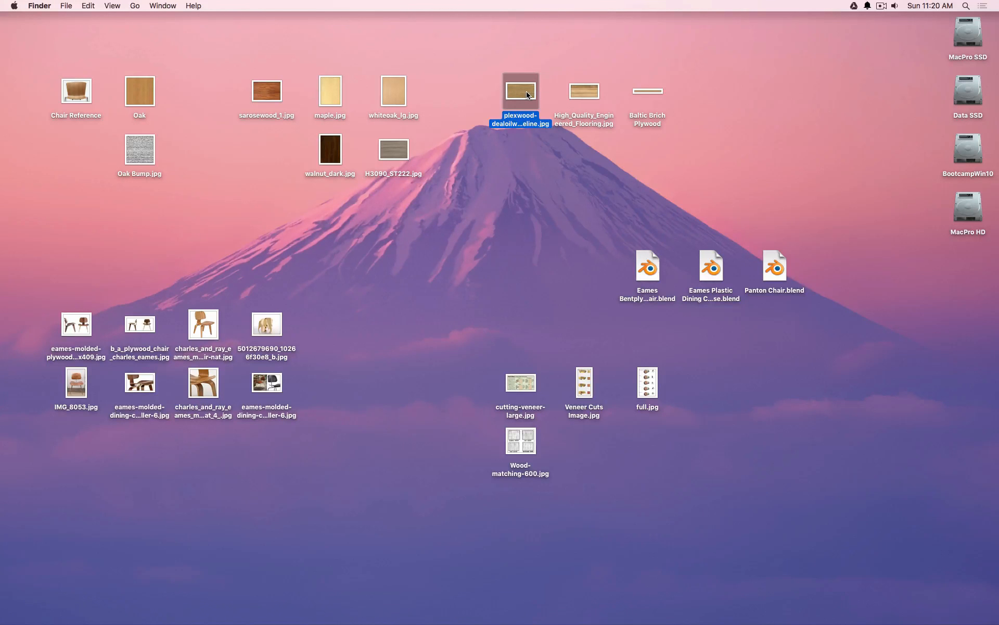
key("space")
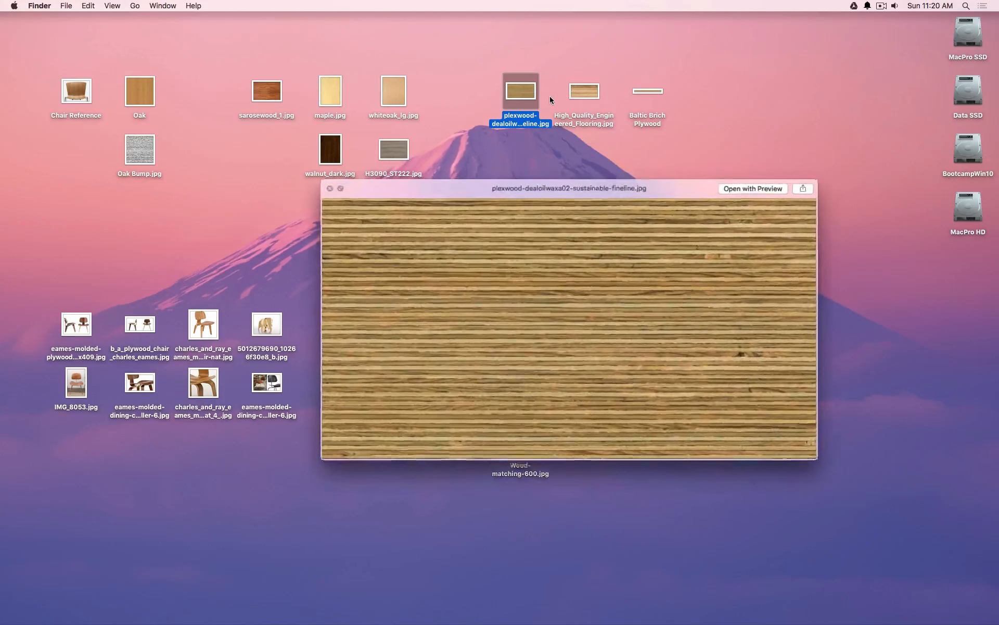
- Open plexwood-dealoilwaxa02-sustainable-fineline.jpg in Photoshop and copy the entire image
key("space")
mouse_move(483, 623)
left_click_drag(483, 622, 535, 599)
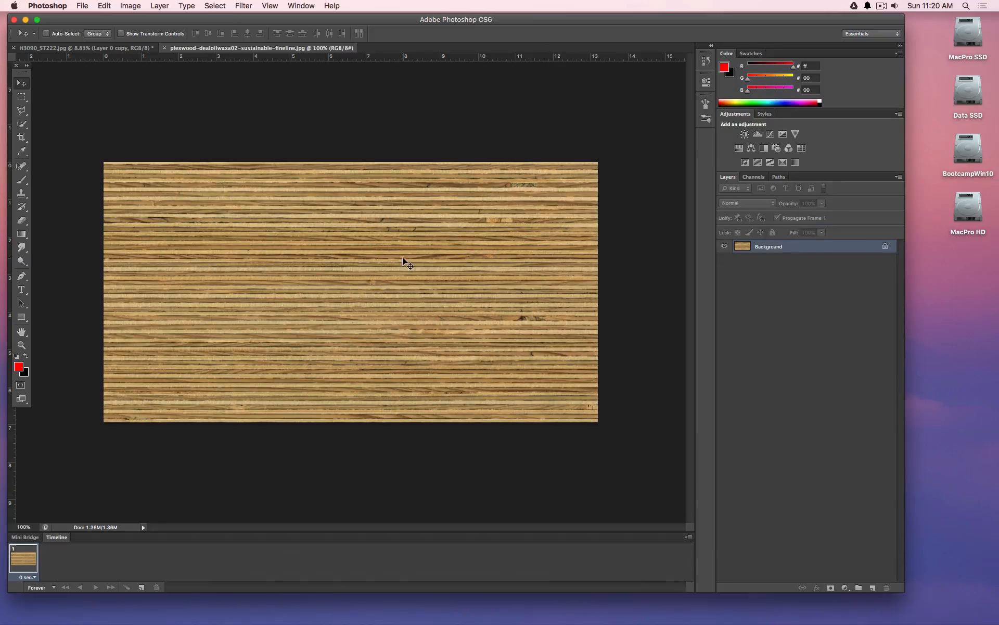
key("super+a")
key("super+c")
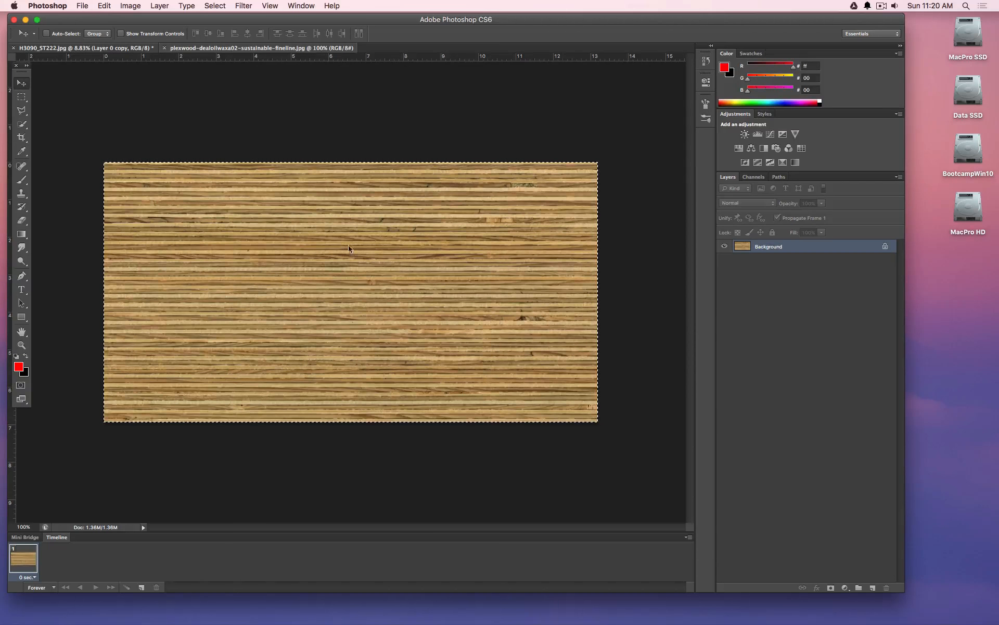
- Paste the plywood texture into H3090_ST222.jpg and move it onto the transparent strip beside the veneer
left_click(120, 50)
key("super+v")
scroll(361, 297, "up", 5, "alt")
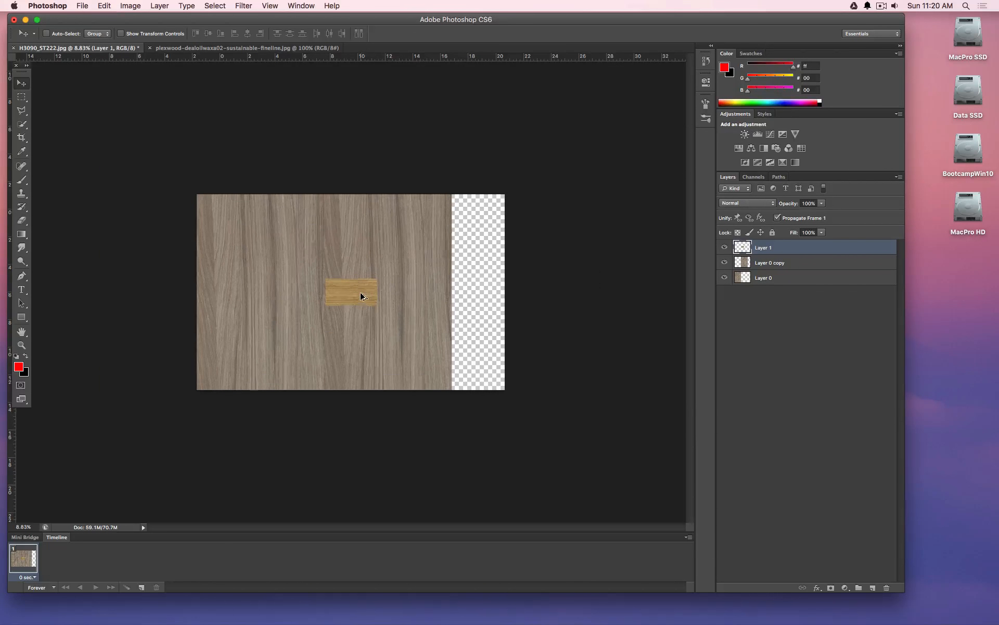
scroll(361, 297, "up", 5, "alt")
scroll(361, 296, "up", 5, "alt")
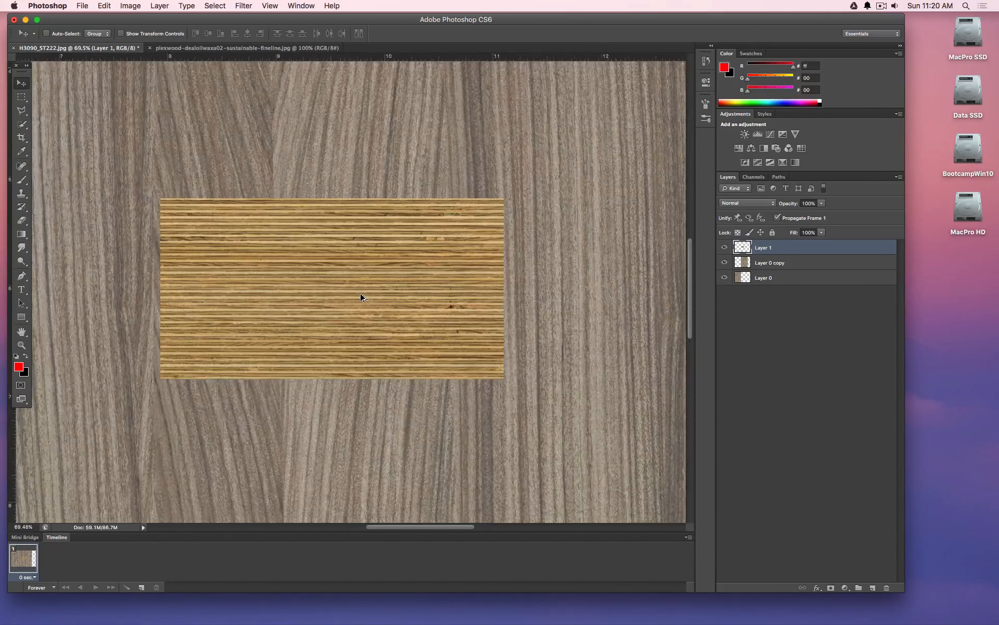
scroll(361, 295, "down", 8, "alt")
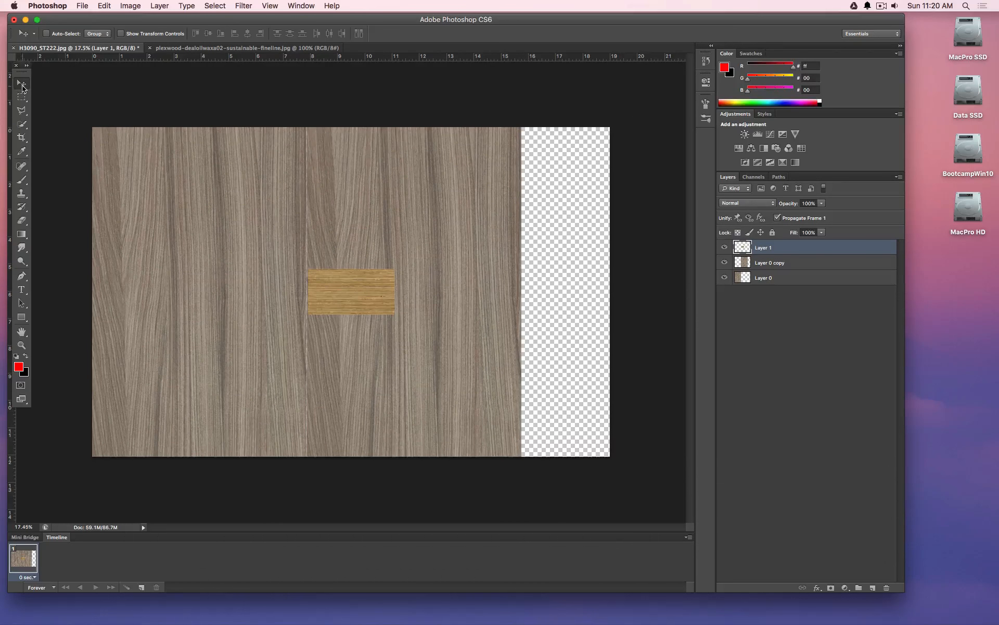
left_click_drag(361, 295, 596, 289)
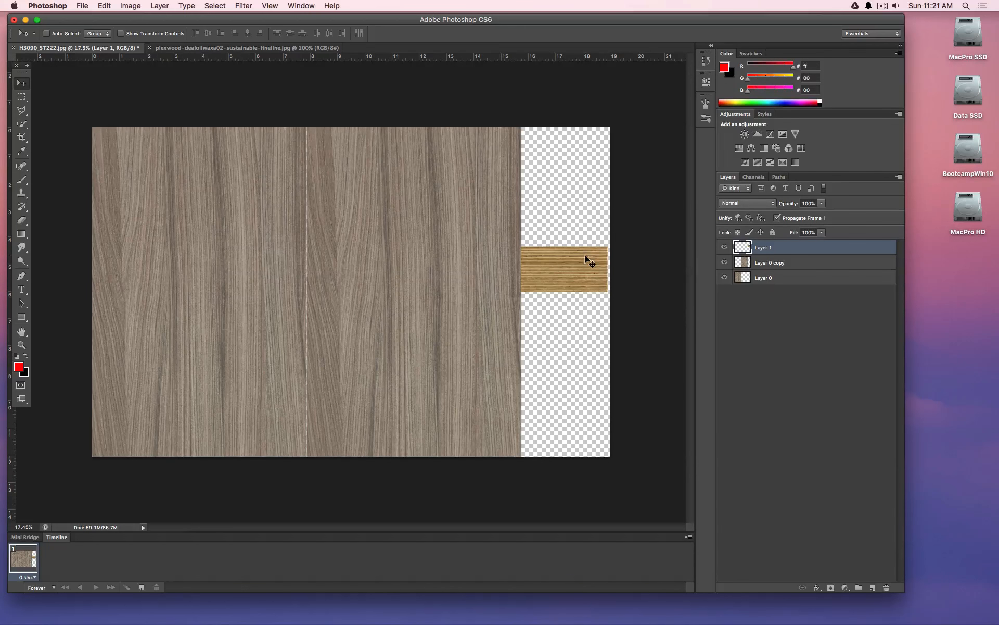
- Rotate the plywood layer by 90 degrees so its lines run vertically
key("super+t")
left_click_drag(632, 228, 607, 320)
key("Return")
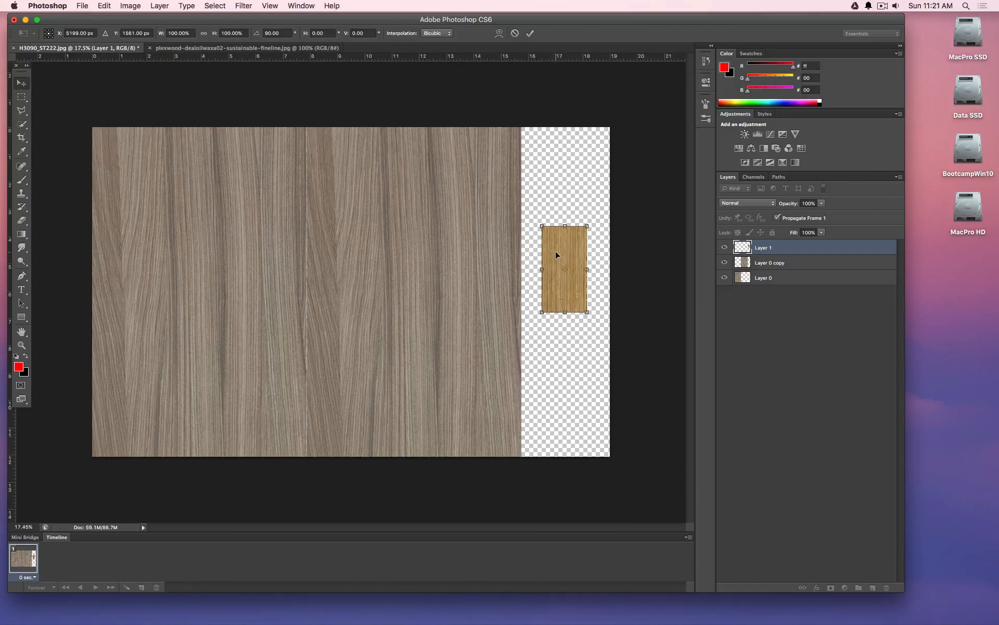
- Duplicate the plywood layer and place the copy below the original, slightly overlapping its lower edge with the lines aligned
scroll(568, 258, "up", 8, "alt")
scroll(567, 258, "down", 7, "alt")
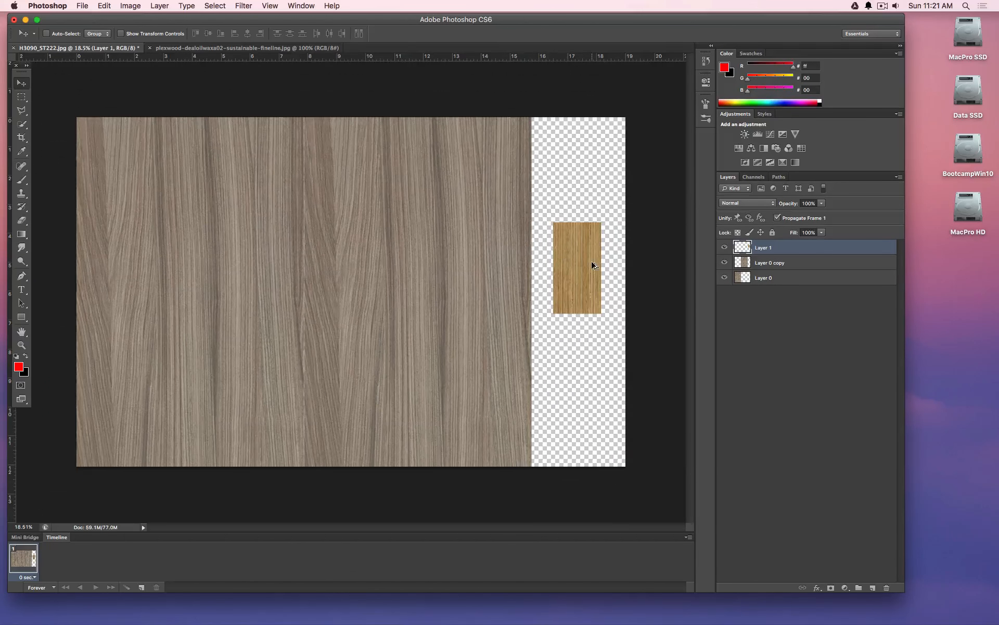
scroll(595, 267, "up", 2, "alt")
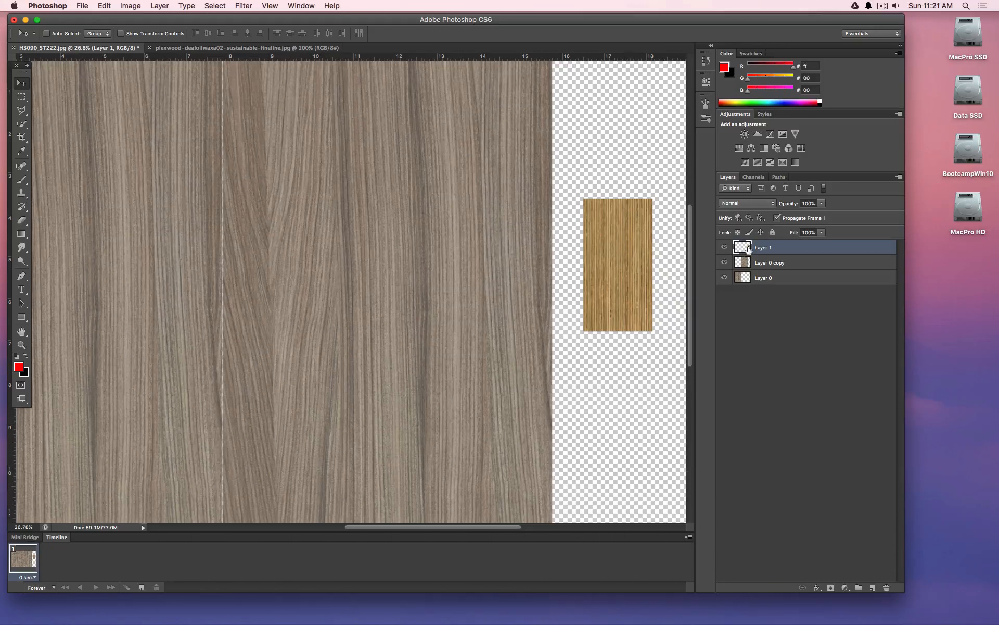
left_click_drag(749, 250, 874, 586)
left_click_drag(617, 222, 617, 354)
scroll(635, 341, "up", 5, "alt")
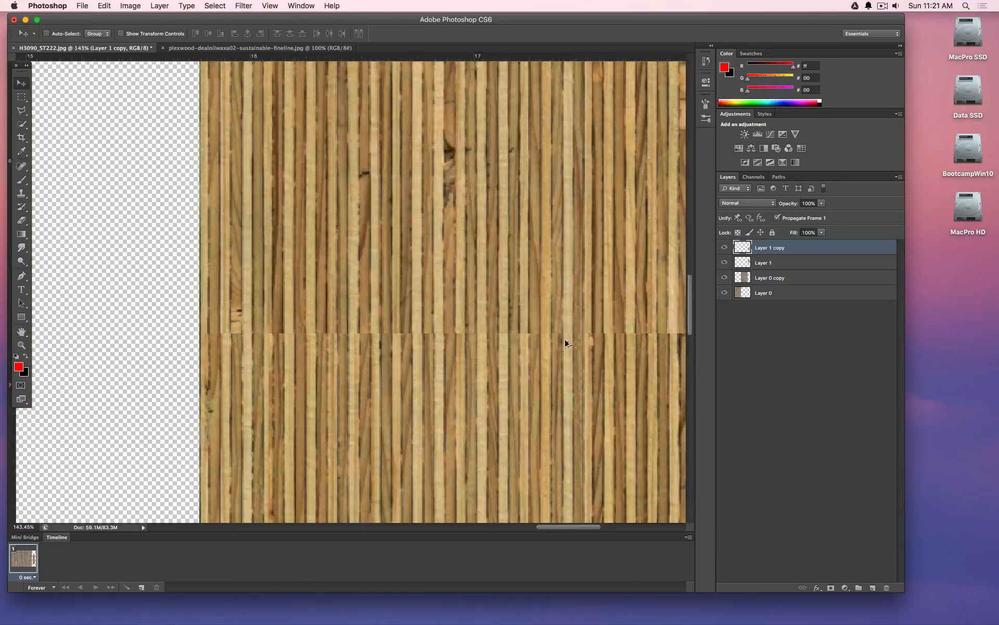
scroll(566, 344, "up", 3, "alt")
left_click_drag(399, 370, 403, 302)
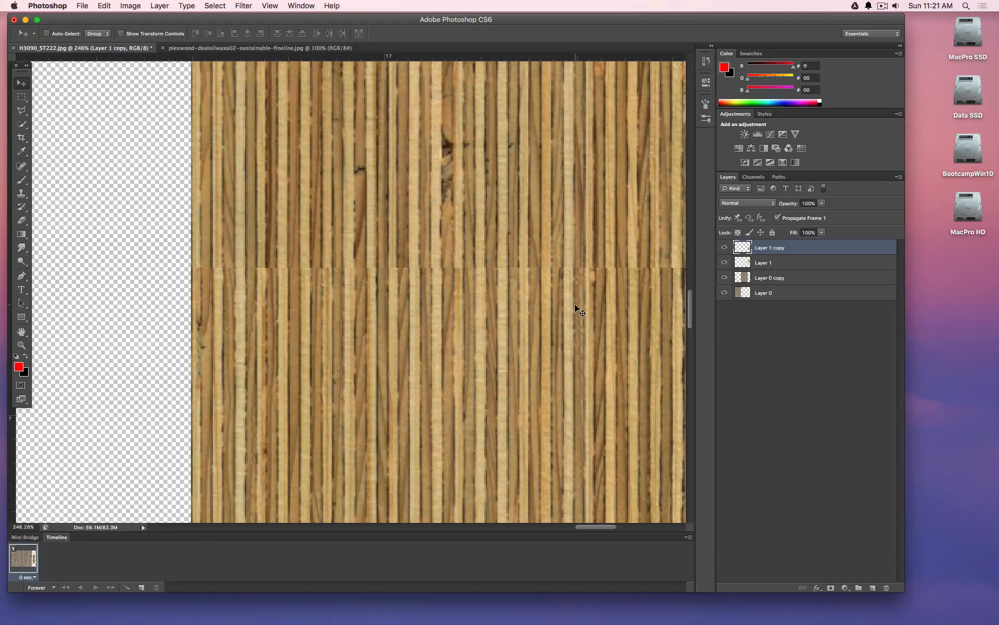
scroll(567, 308, "down", 5, "alt")
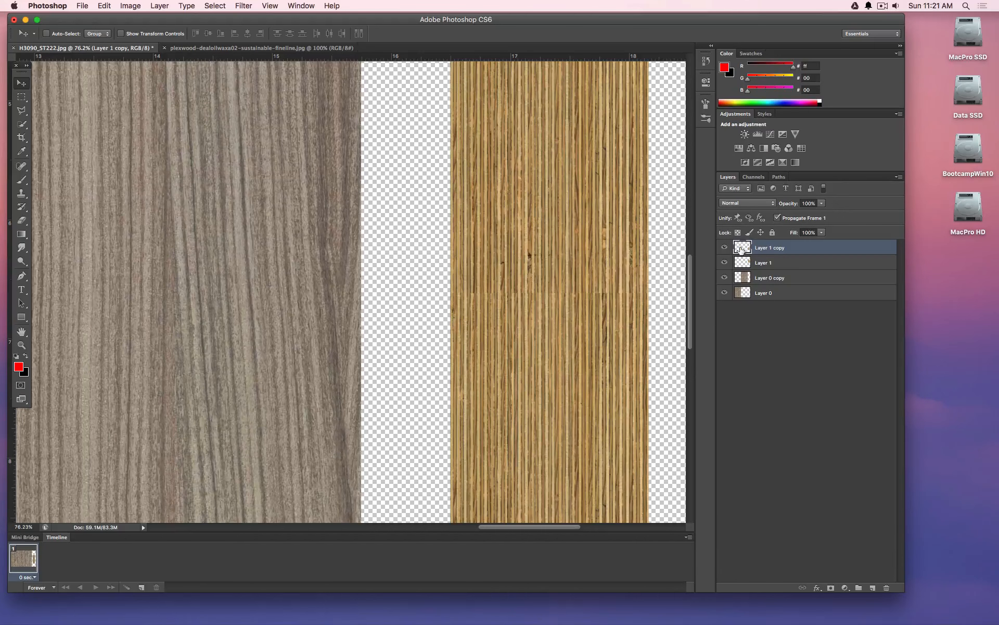
- Add a layer mask limited to the plywood copy's area and blend the seam with a short vertical gradient inside that selection, then deselect
left_click_drag(744, 248, 830, 587)
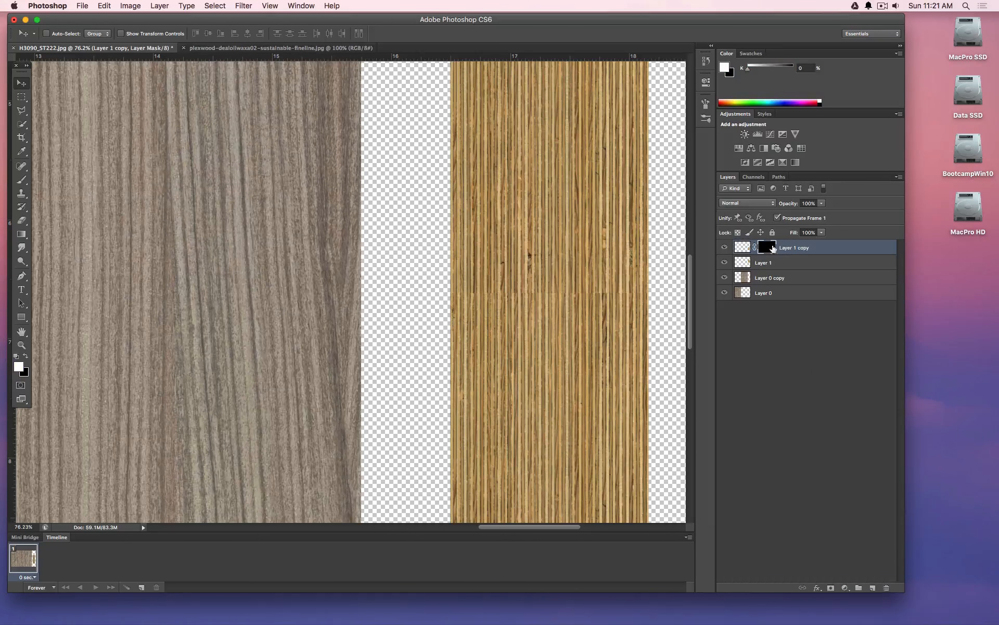
left_click(743, 248, "super")
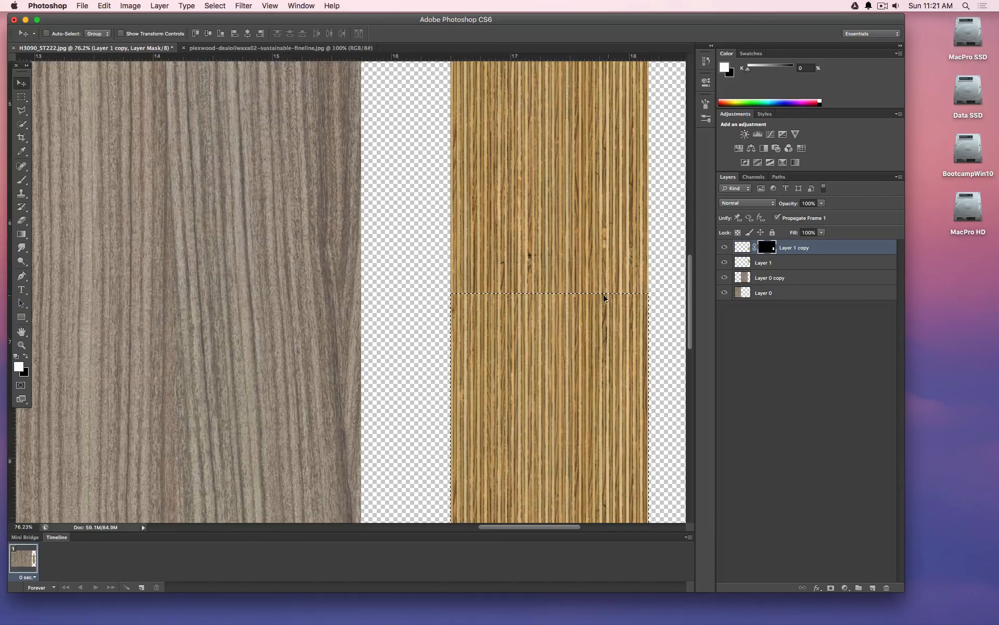
left_click(22, 235)
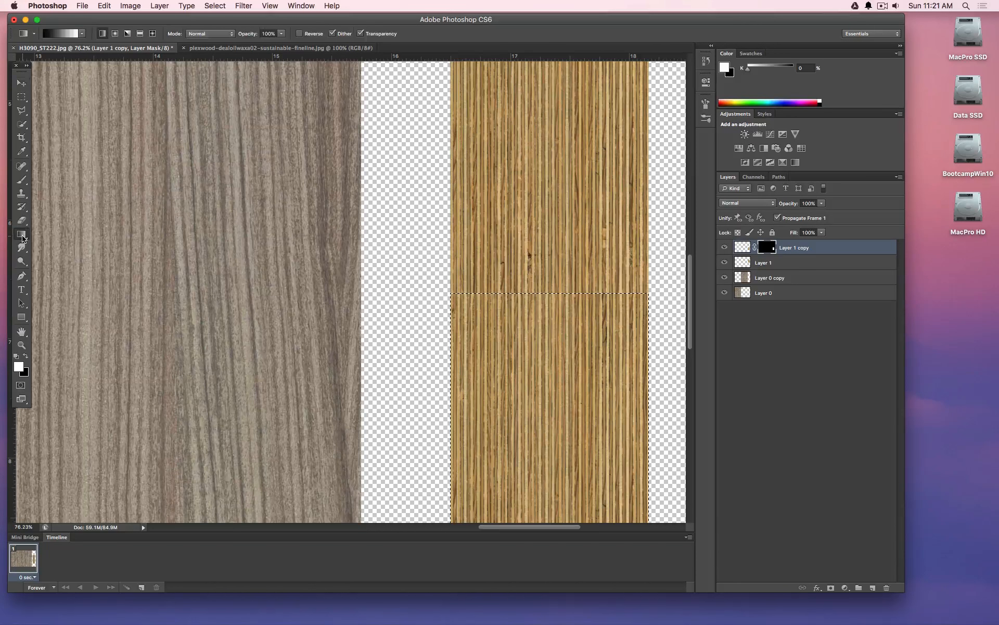
right_click(23, 239)
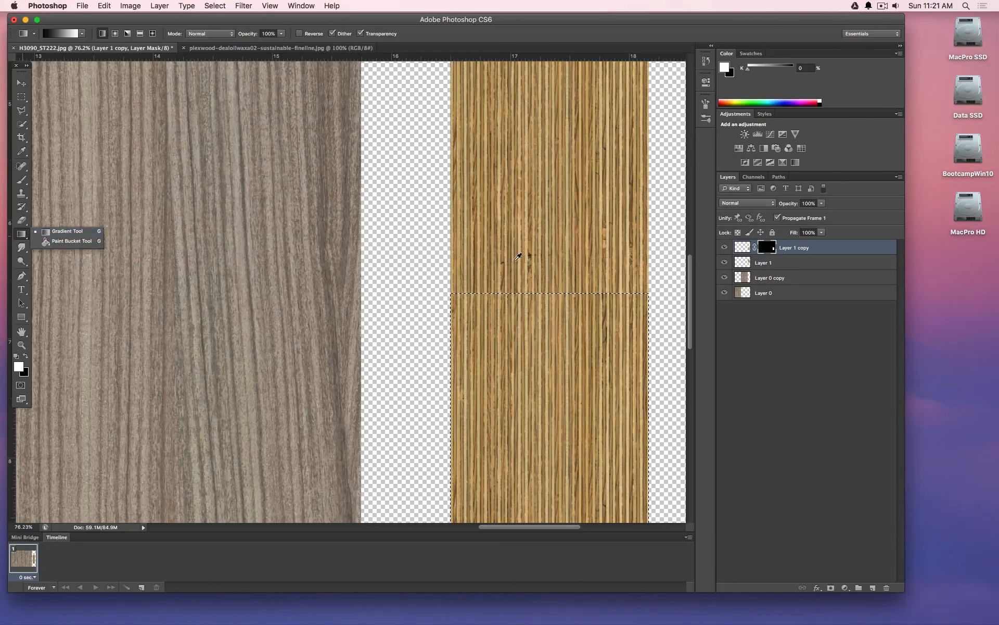
left_click(52, 232)
scroll(564, 307, "up", 4, "alt")
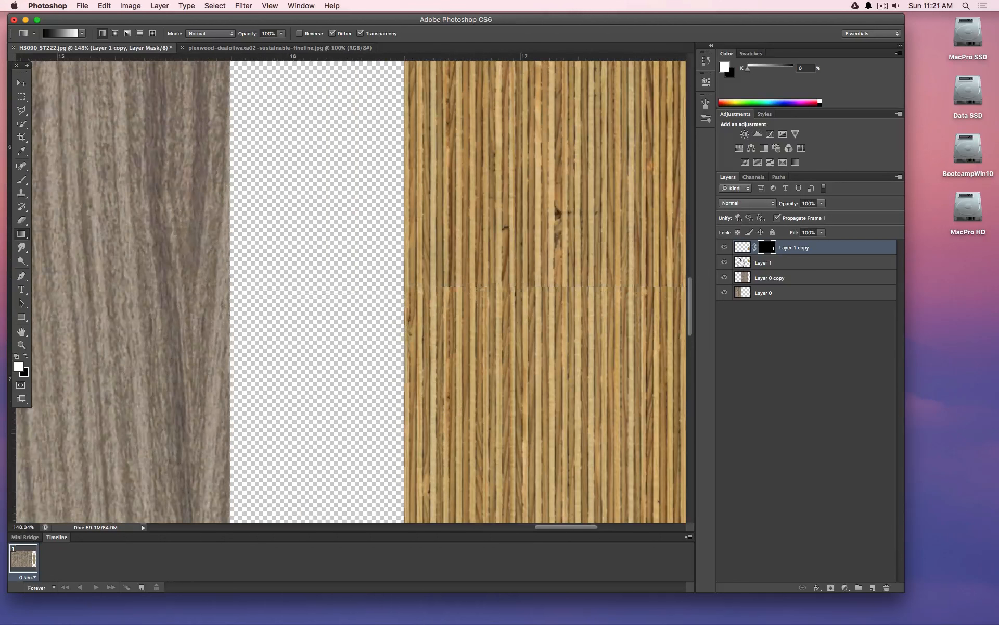
scroll(564, 310, "up", 2, "alt")
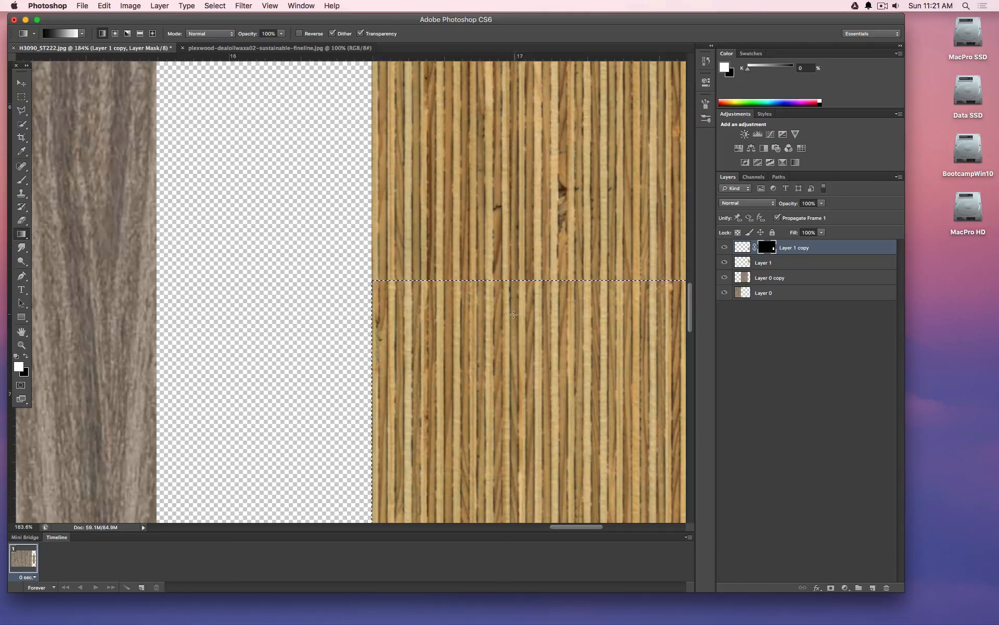
left_click_drag(510, 286, 511, 286)
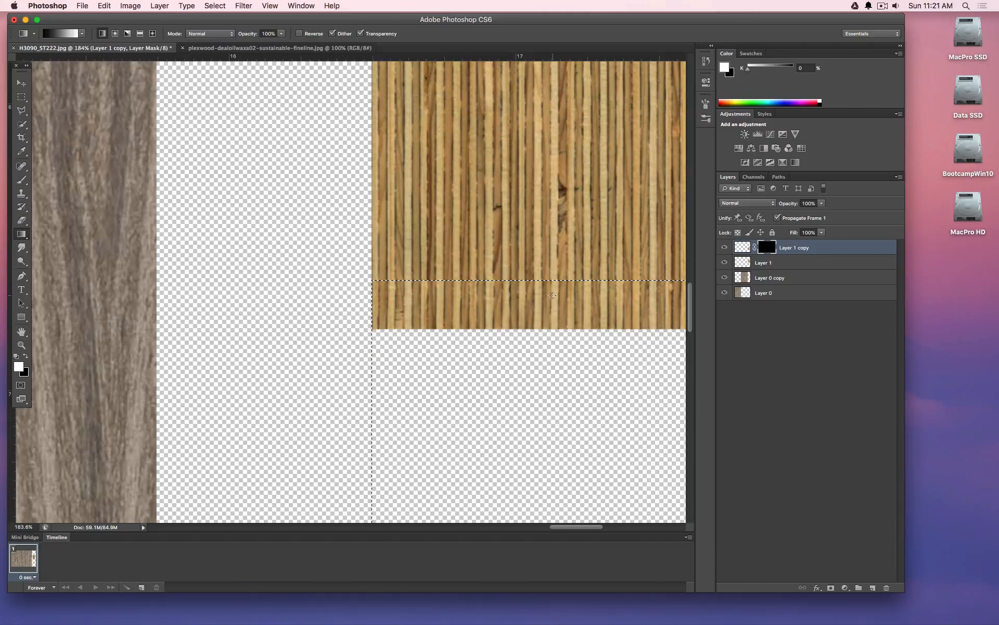
key("super+z")
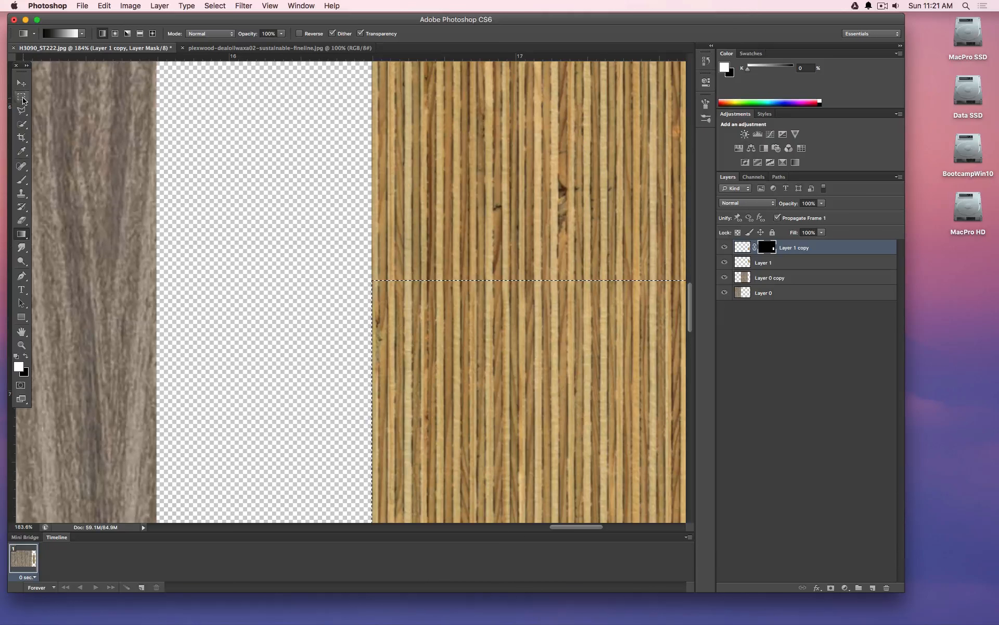
key("m")
key("ctrl+d")
- Select both plywood layers and move them together up to the canvas's upper edge
scroll(270, 151, "down", 5, "alt")
scroll(272, 152, "down", 5, "alt")
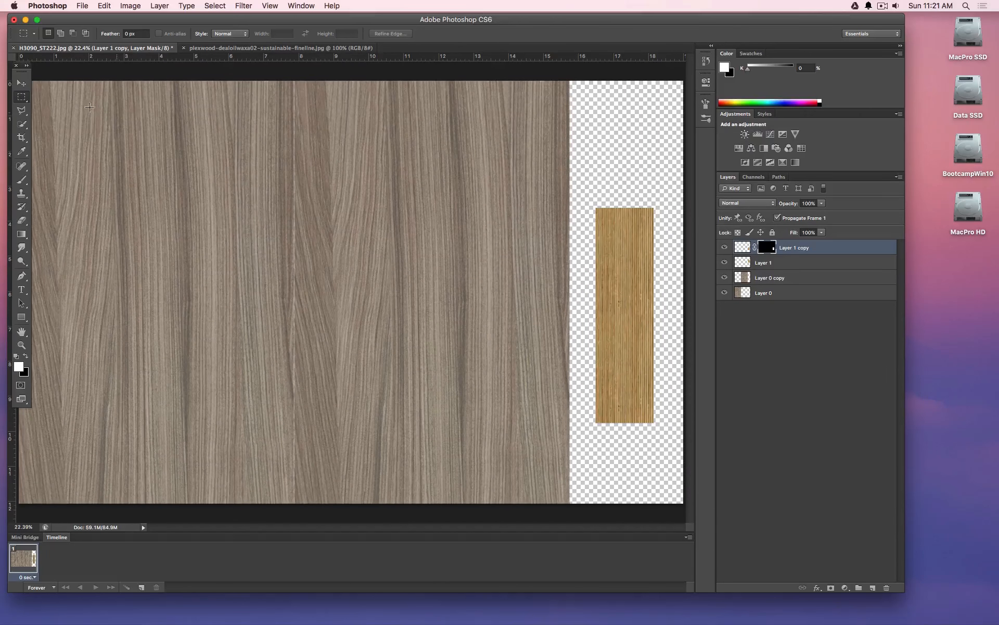
left_click(22, 84)
left_click(741, 248)
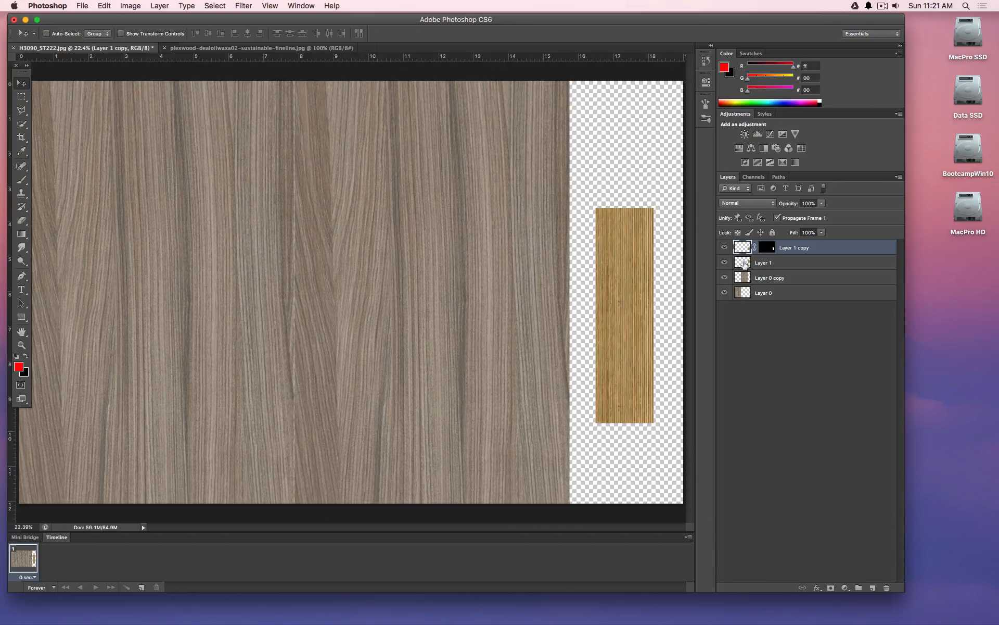
left_click(763, 263, "shift")
scroll(613, 242, "down", 2, "alt")
left_click_drag(597, 238, 598, 110)
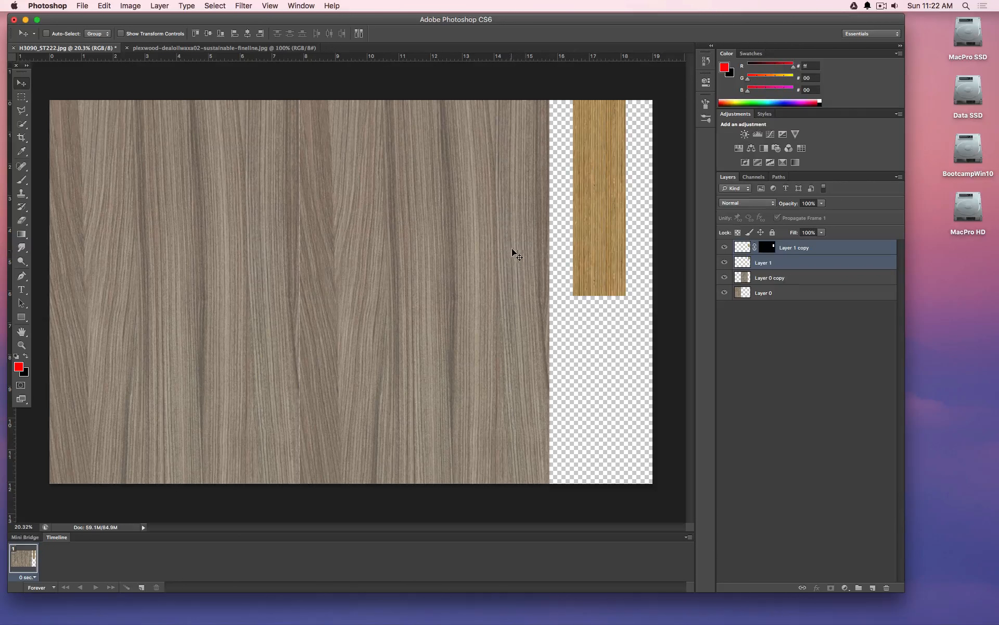
- Merge the two plywood layers and place a duplicate of the merged strip below it, reaching the canvas's lower edge
key("super+e")
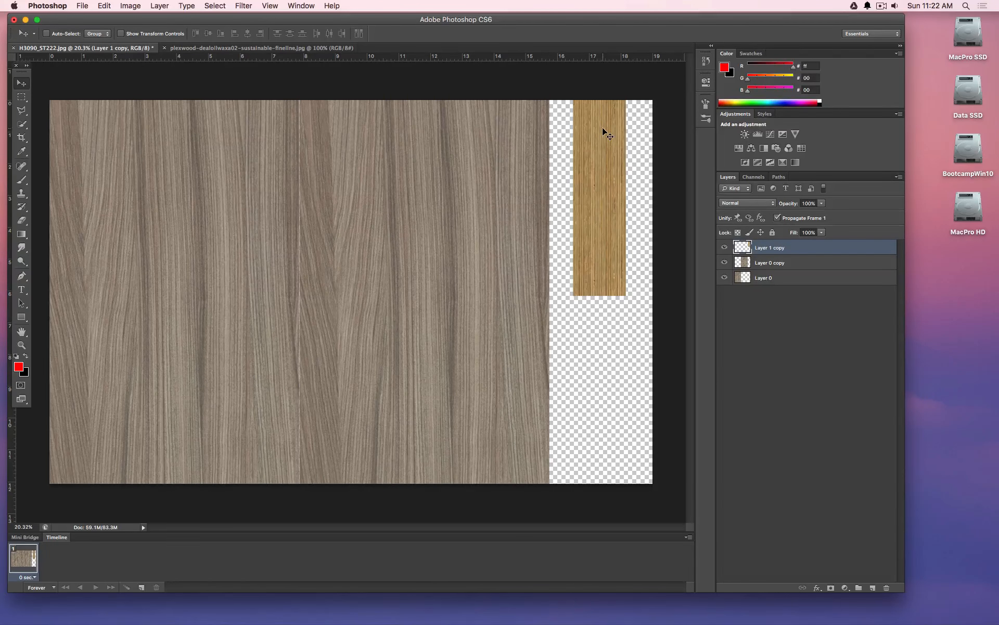
left_click_drag(750, 249, 872, 589)
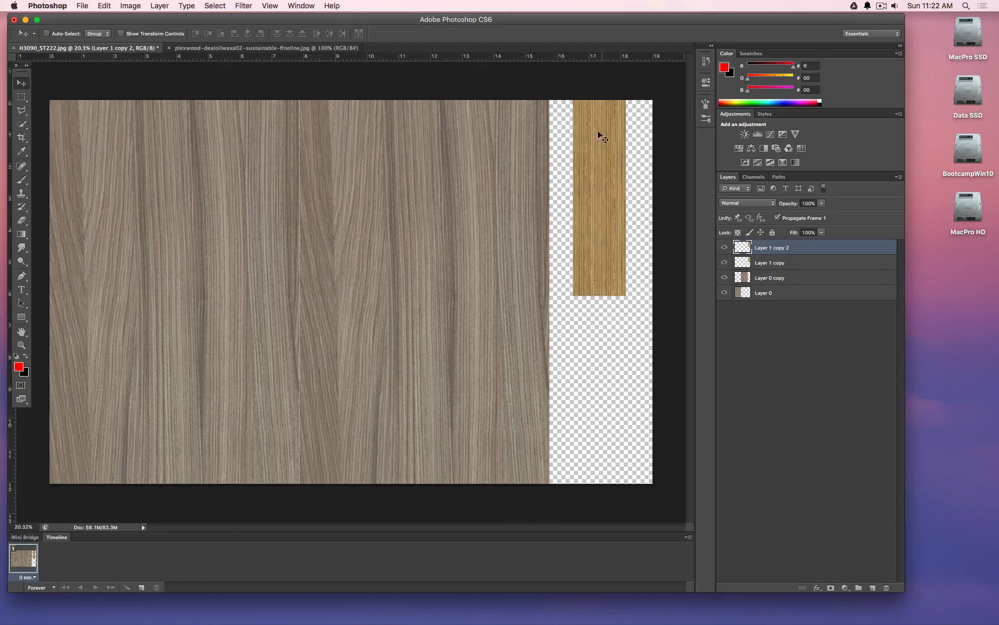
left_click_drag(599, 133, 600, 312)
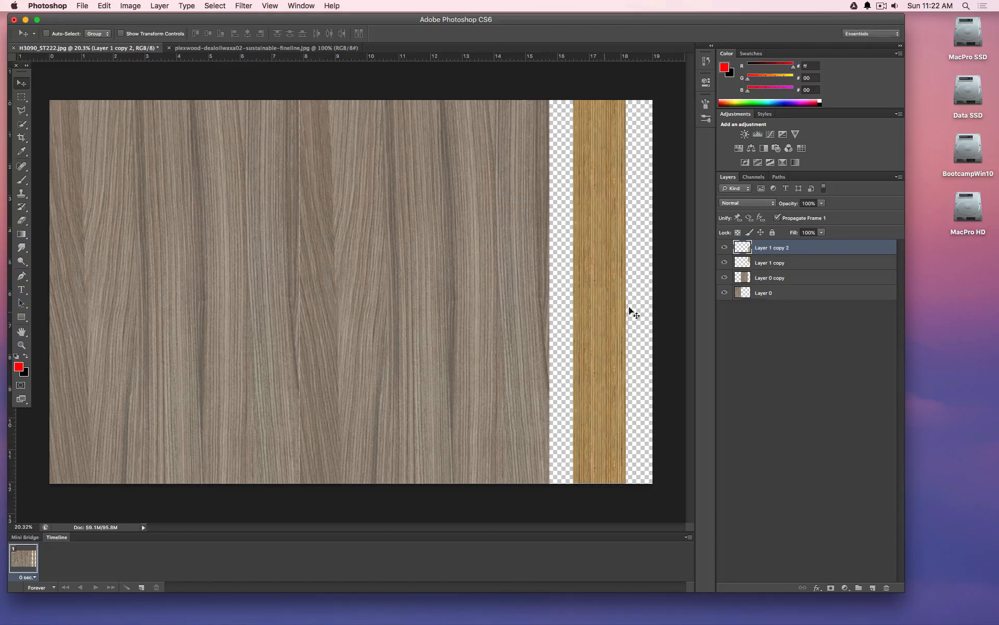
- Add a layer mask to the lower plywood strip limited to its own area, and load that area as a selection
left_click_drag(750, 250, 831, 583)
scroll(677, 294, "up", 1, "alt")
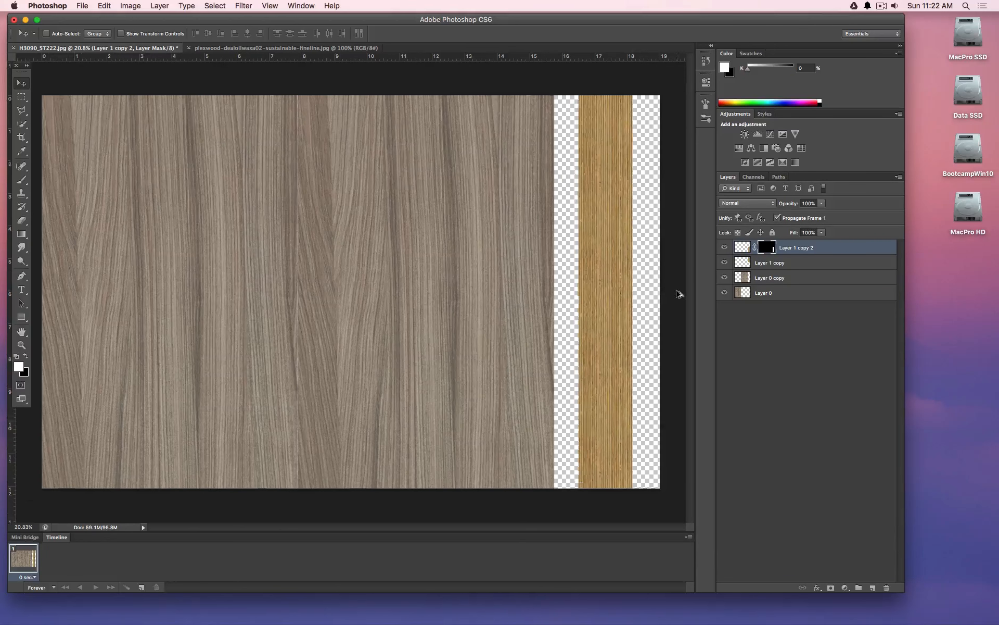
scroll(678, 294, "up", 1, "alt")
left_click(743, 263, "super")
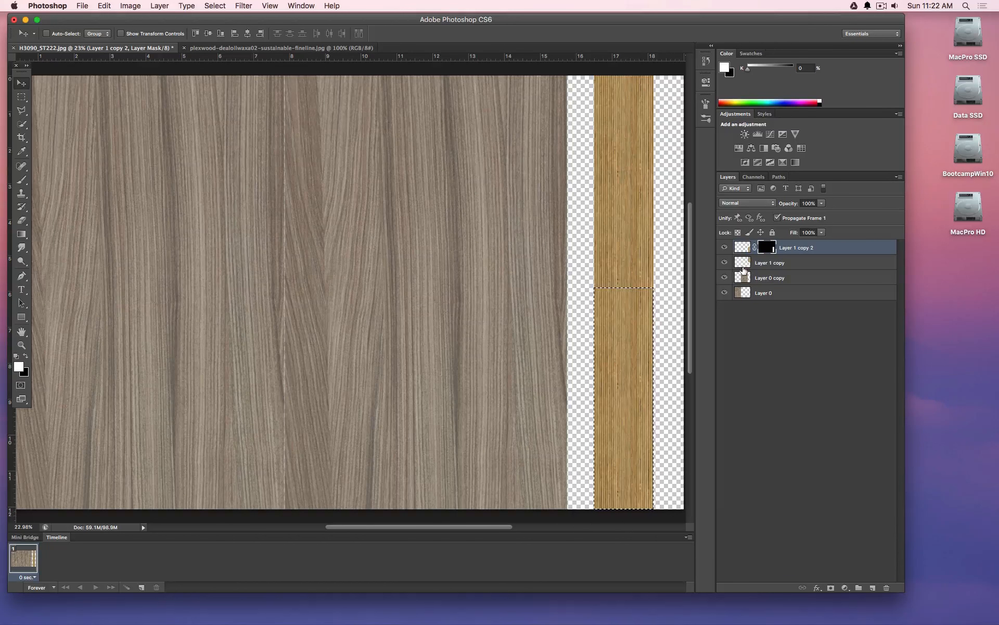
left_click(724, 247)
left_click(724, 247)
- Blend the seam between the two plywood strips with a short vertical gradient on the mask, redrawing the first attempt, and deselect
scroll(629, 298, "up", 3, "alt")
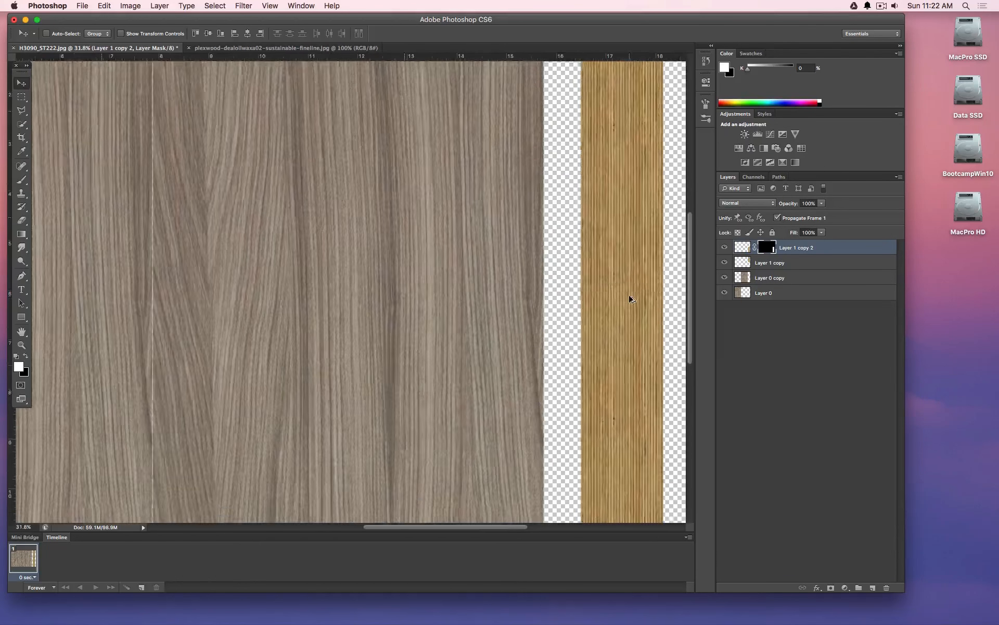
scroll(630, 298, "up", 12, "alt")
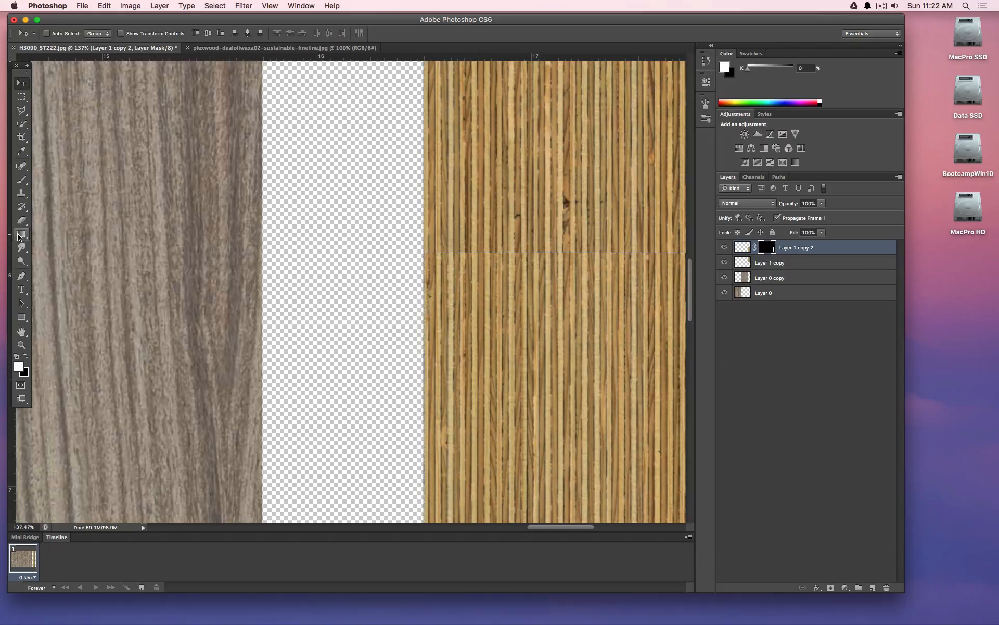
left_click(18, 236)
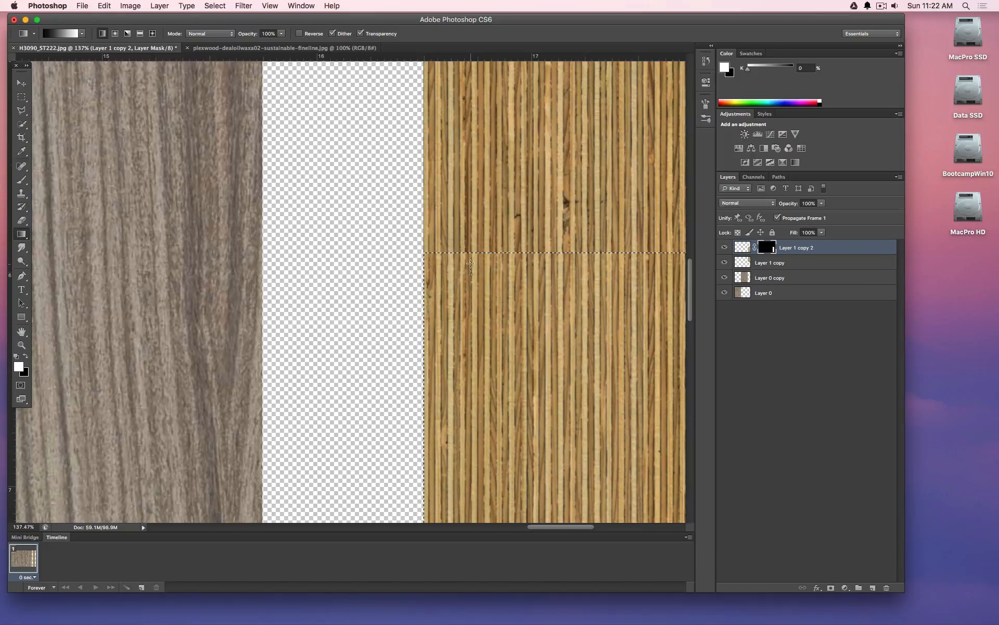
left_click_drag(470, 264, 470, 260)
key("super+z")
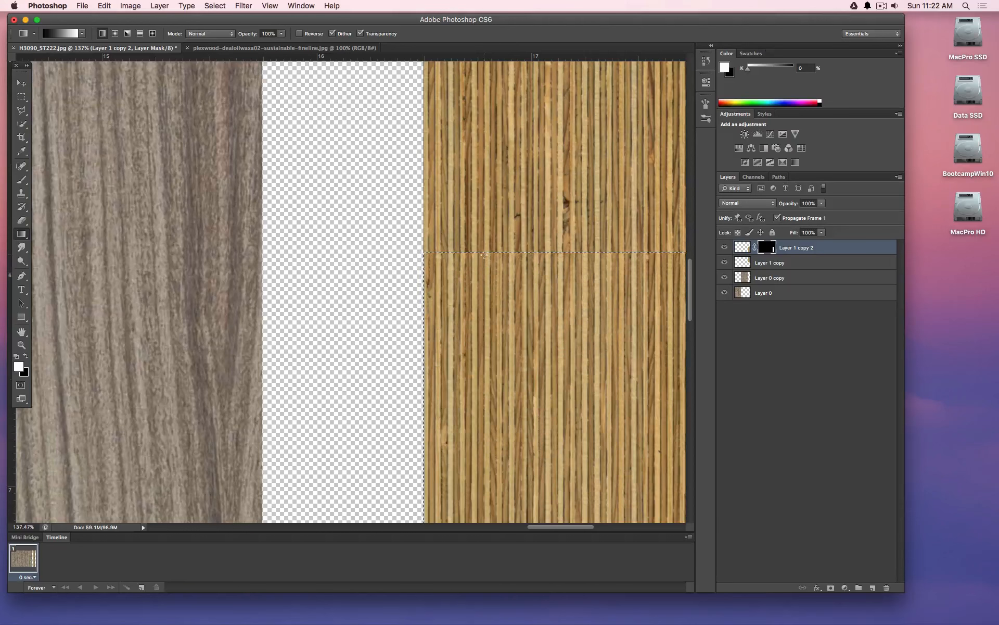
left_click_drag(485, 277, 485, 280)
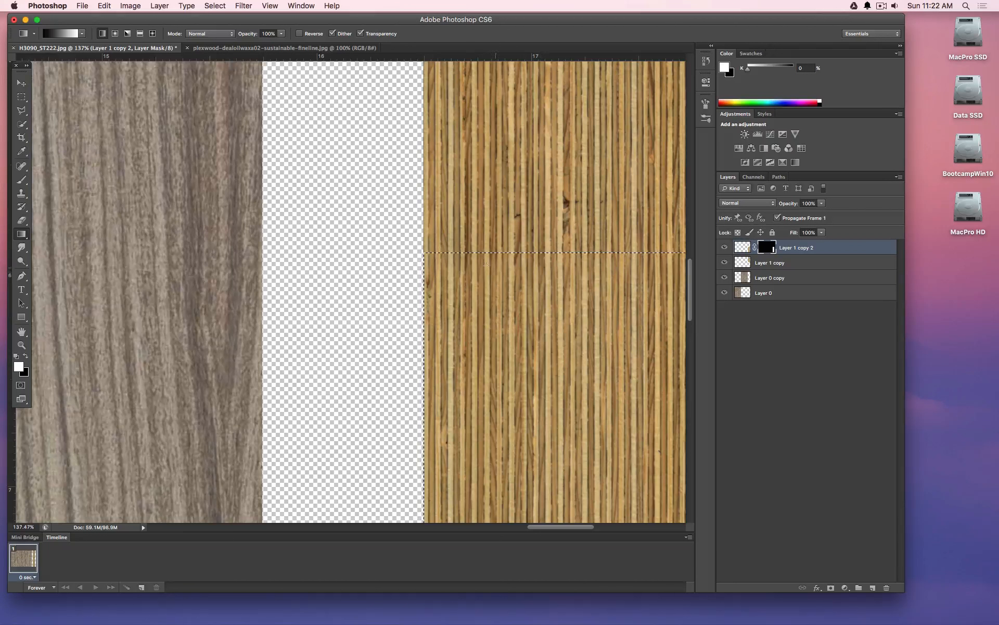
key("m")
left_click(398, 190)
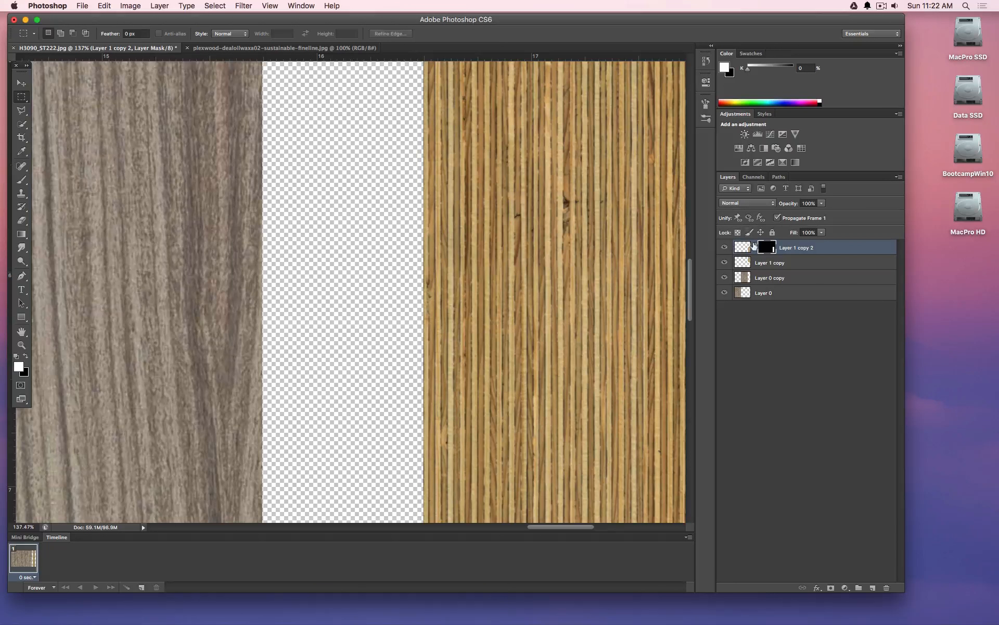
- Merge the upper and lower plywood strips into one layer
left_click(752, 246)
left_click(750, 262, "shift")
key("ctrl+e")
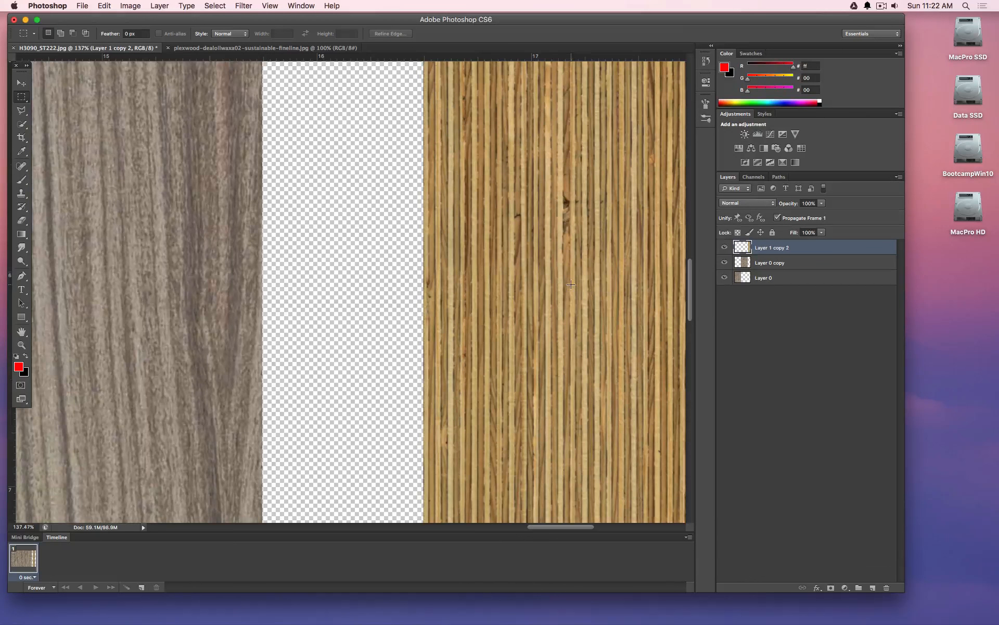
- Move the plywood strip sideways so it sits directly against the edge of the walnut veneer
scroll(469, 269, "down", 10, "alt")
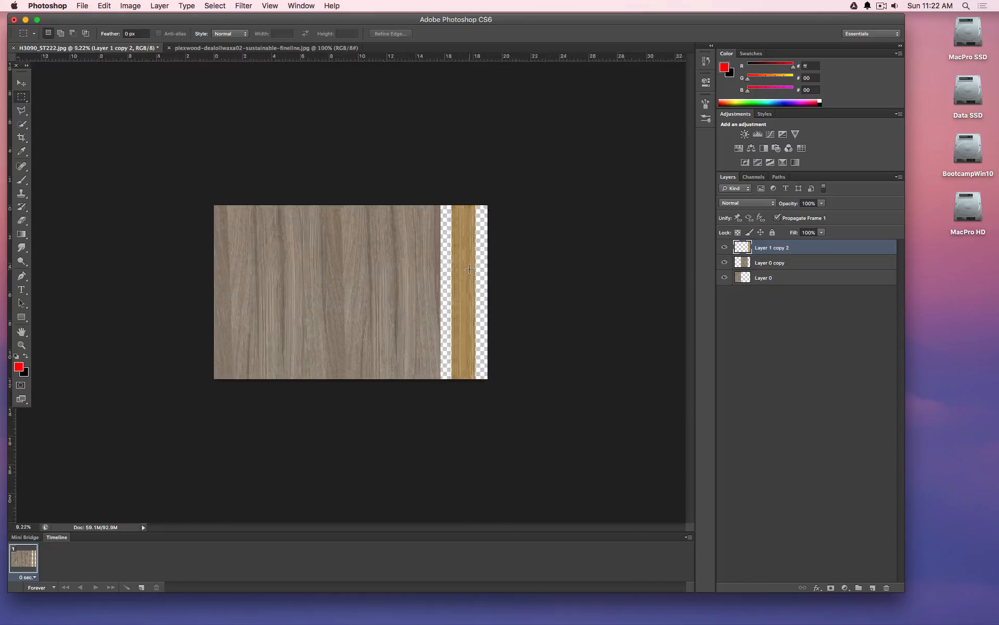
scroll(466, 263, "up", 2, "alt")
left_click(21, 83)
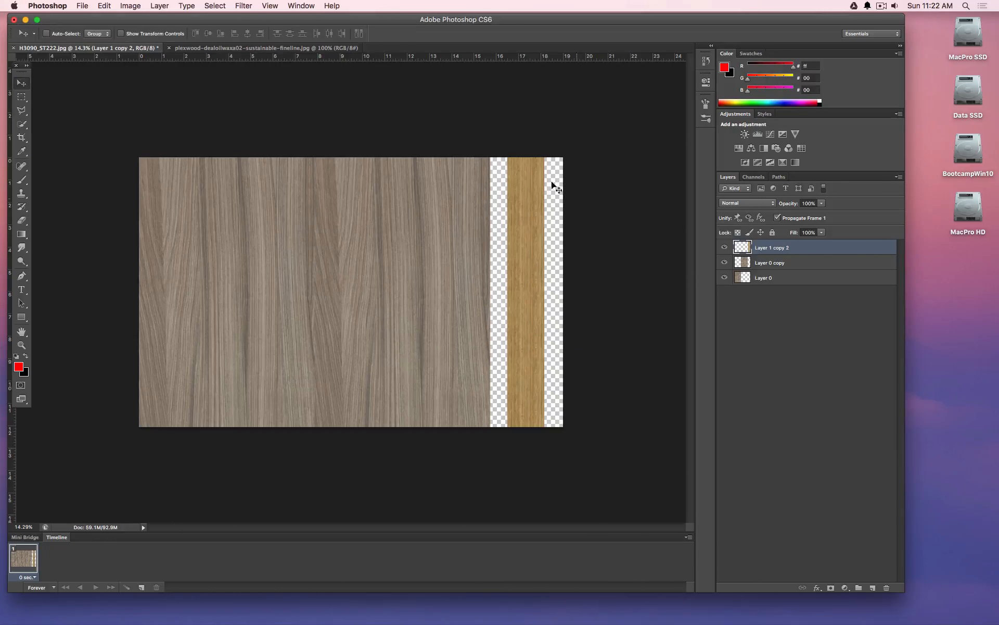
left_click_drag(525, 177, 508, 177)
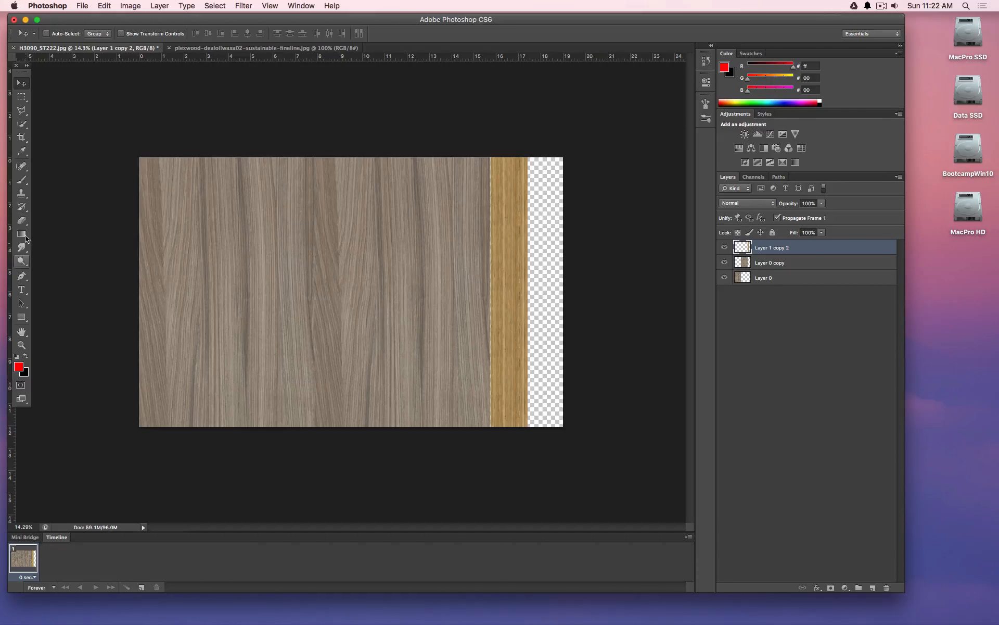
- Crop the canvas to the plywood strip's outer edge, removing the empty transparent area beside it
left_click(22, 138)
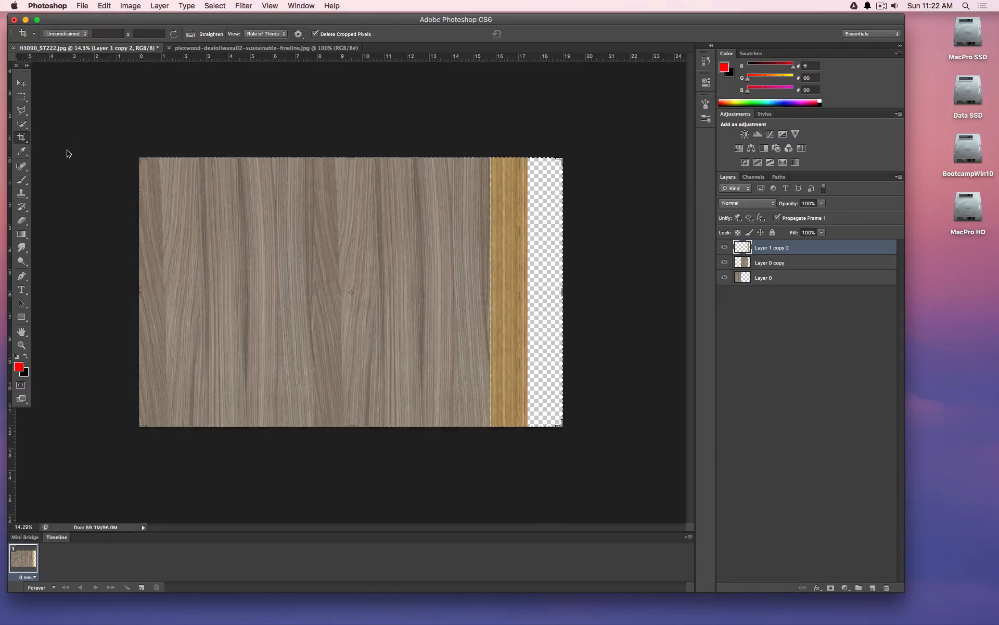
left_click_drag(561, 292, 543, 290)
key("Return")
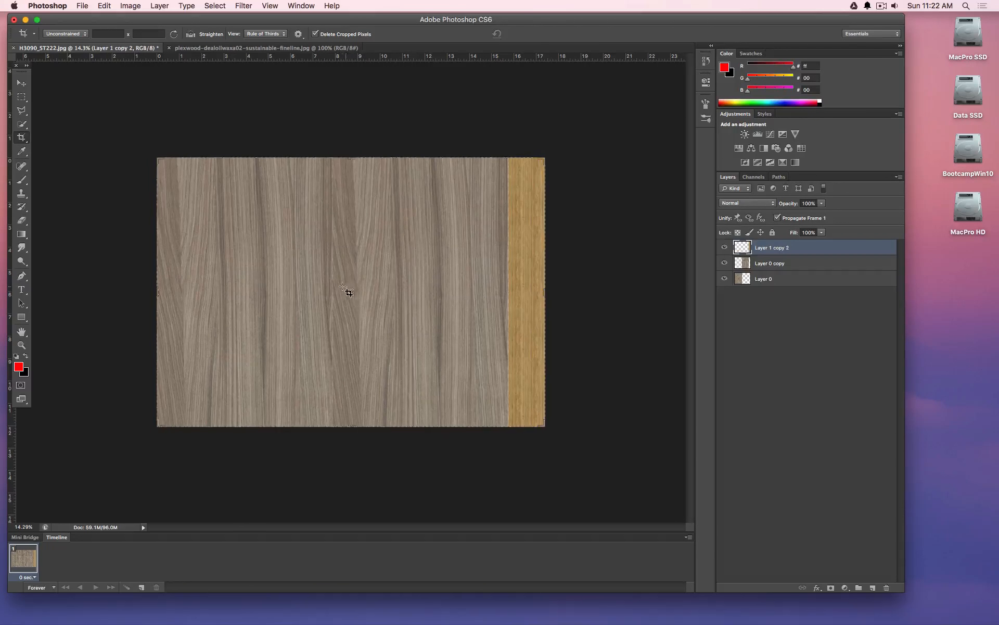
- Save a JPEG copy of the texture to the Desktop as Veneer.jpg at maximum quality 12
left_click(81, 4)
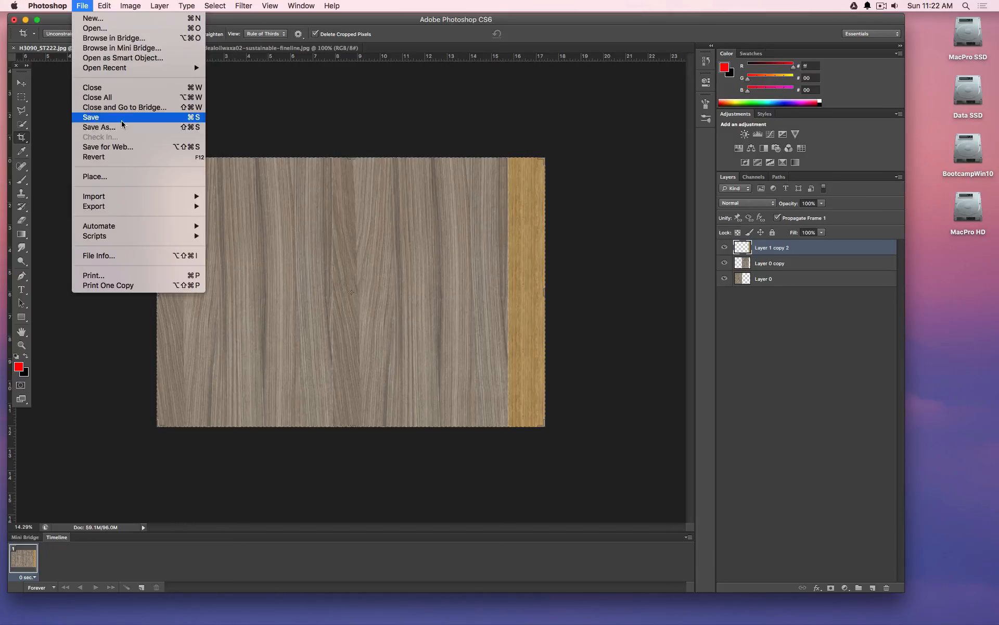
left_click(123, 127)
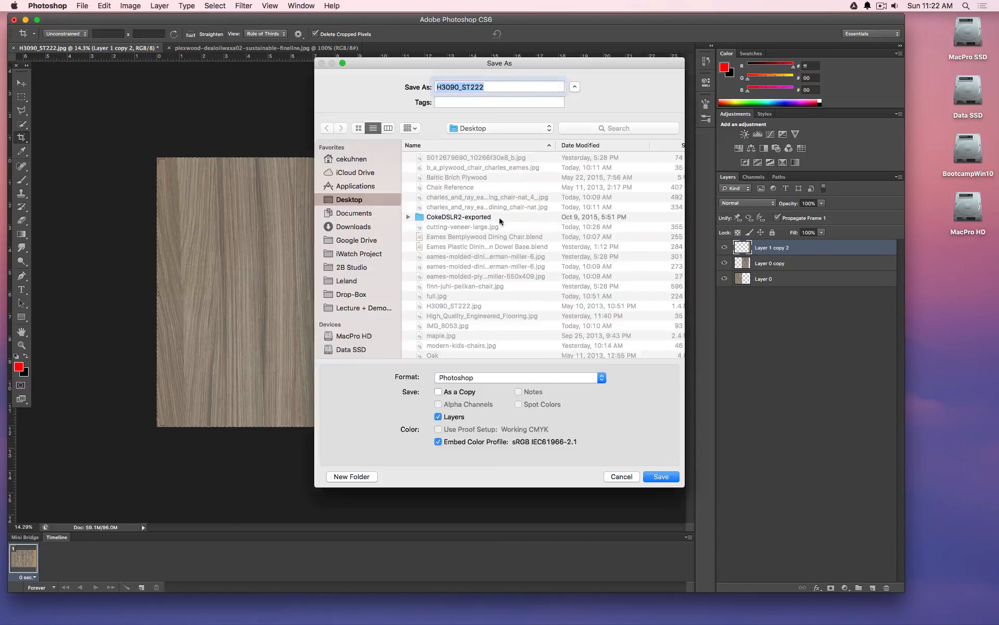
left_click(489, 383)
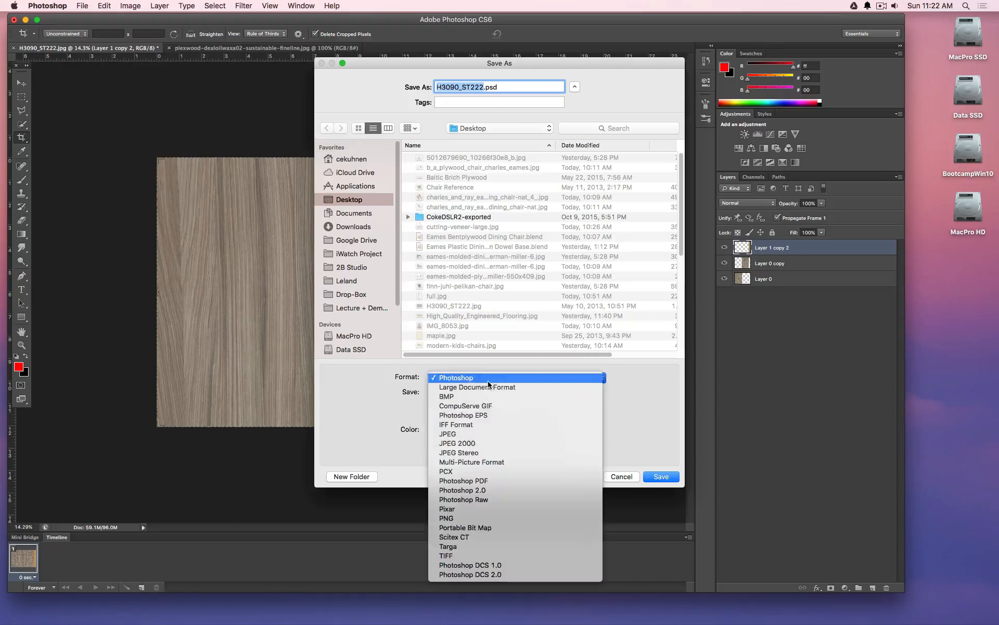
left_click(493, 434)
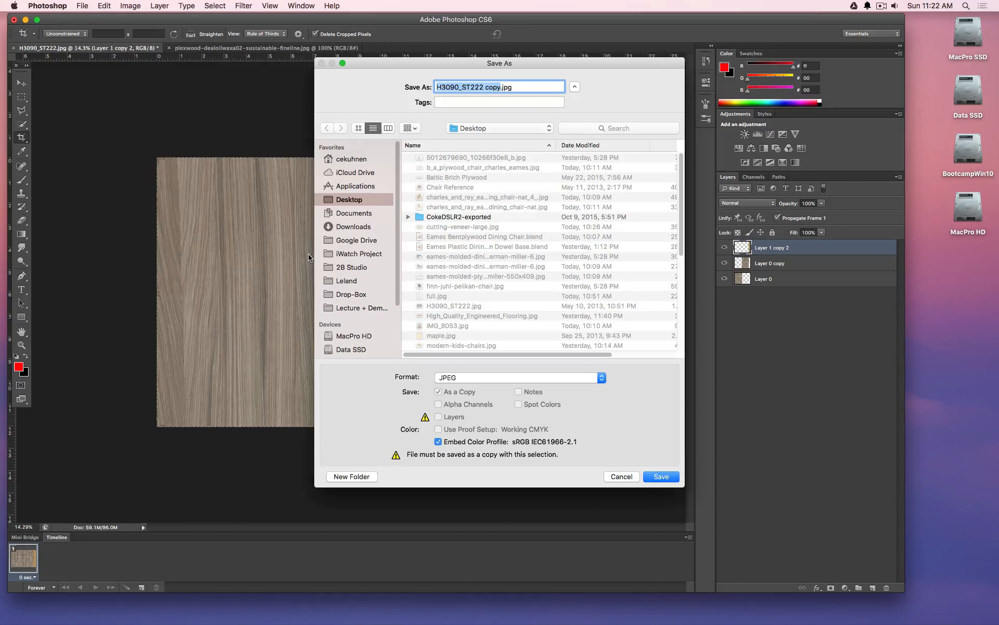
type("Veneer")
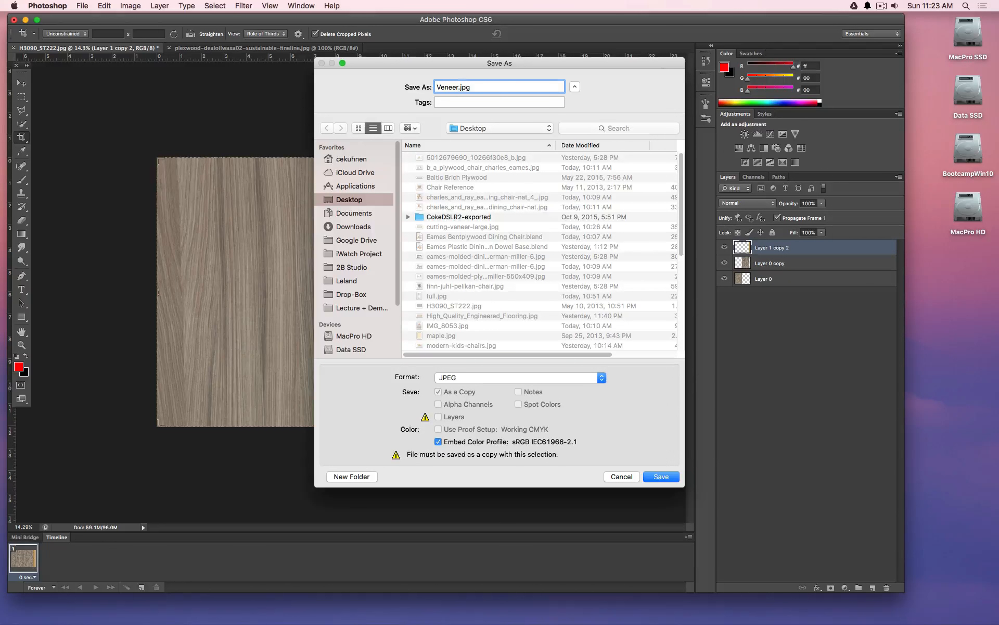
key("Return")
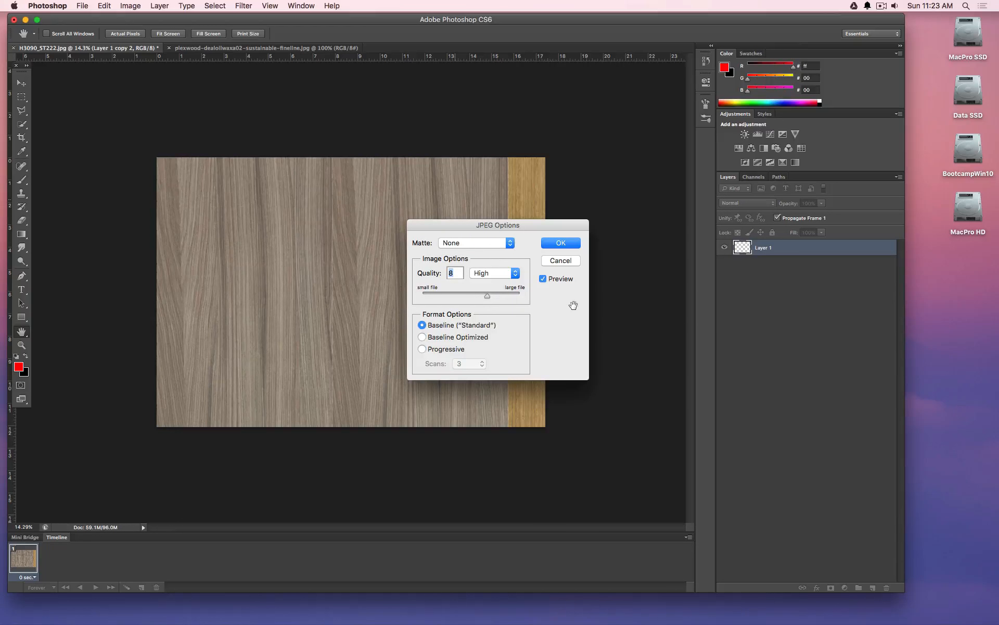
left_click(523, 295)
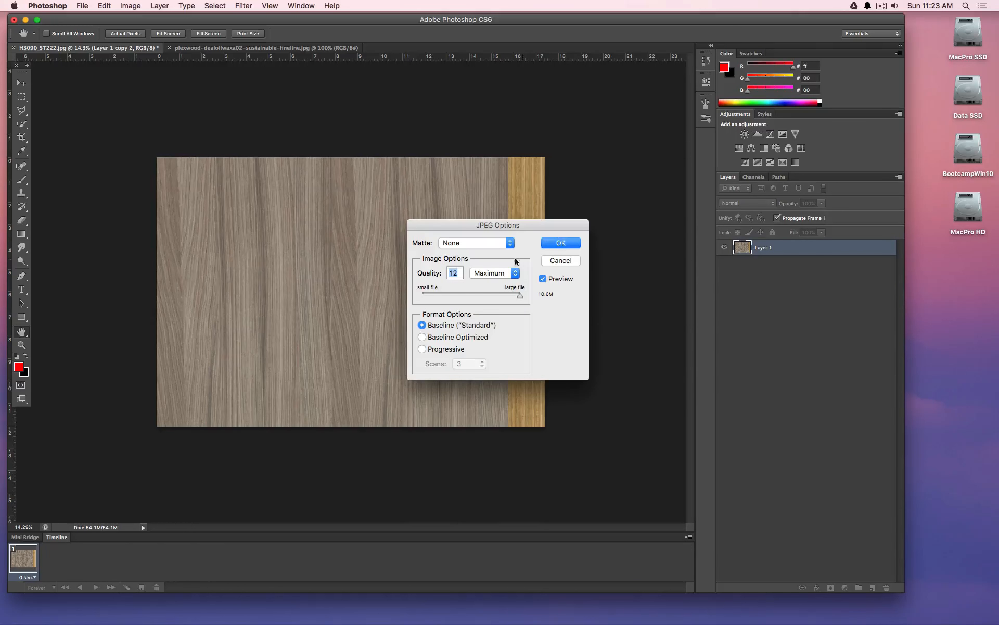
left_click(557, 243)
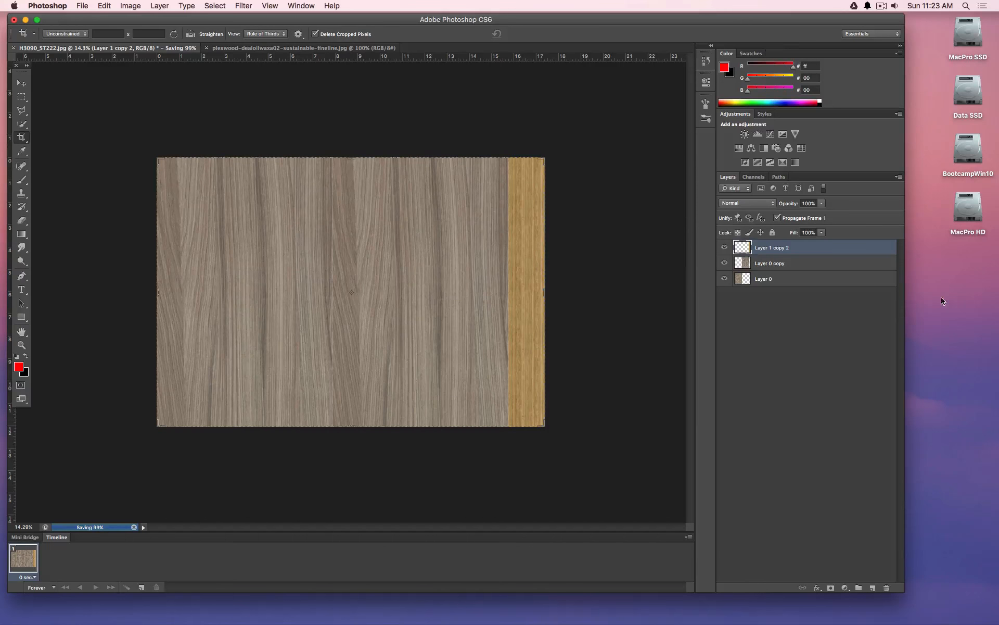
- Switch to the Finder desktop, place Veneer.jpg below H3090_ST222.jpg, and preview the image briefly
left_click(952, 283)
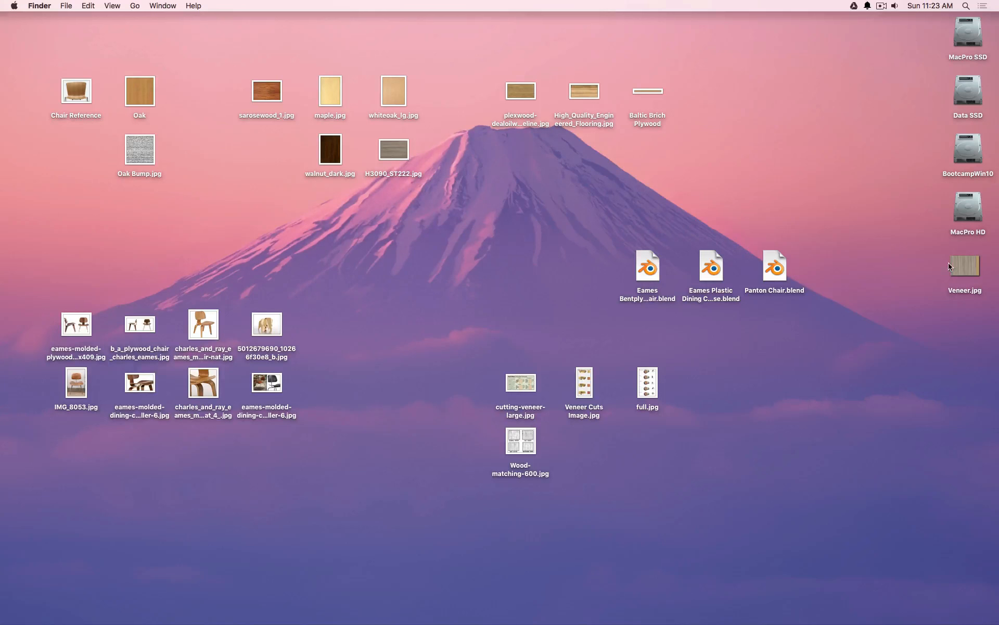
left_click_drag(948, 266, 378, 209)
key("space")
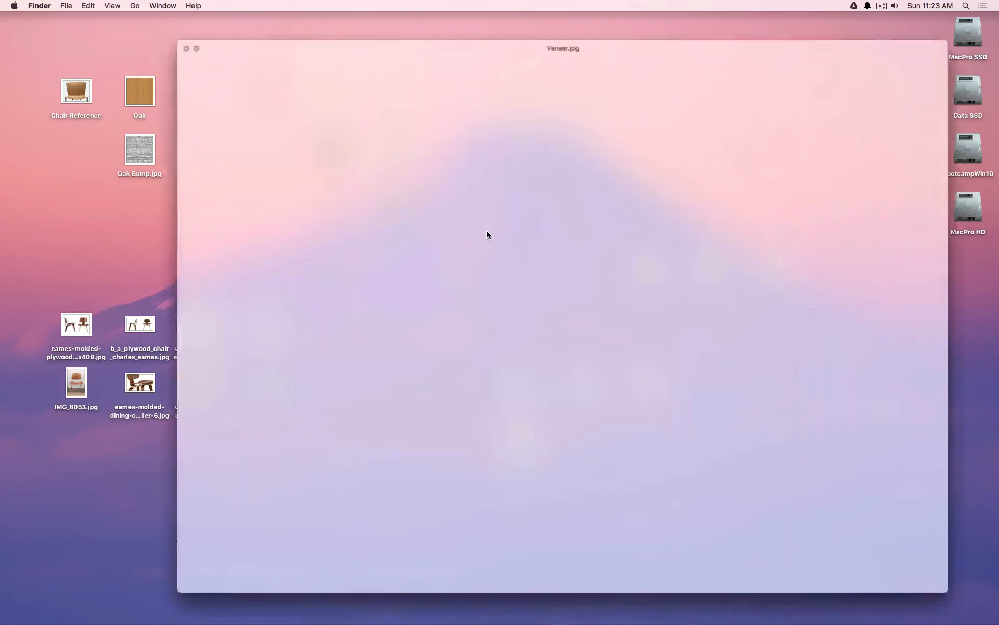
key("space")
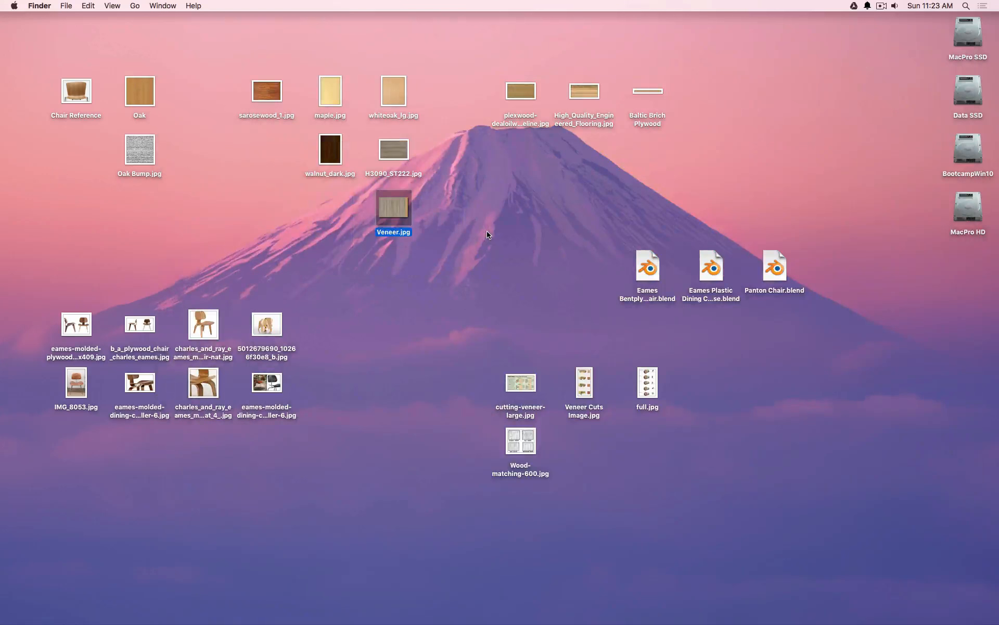
- Switch to Blender and remove both material slots, A and B, from the chair's backrest
key("super+Tab")
middle_click_drag(659, 287, 620, 310)
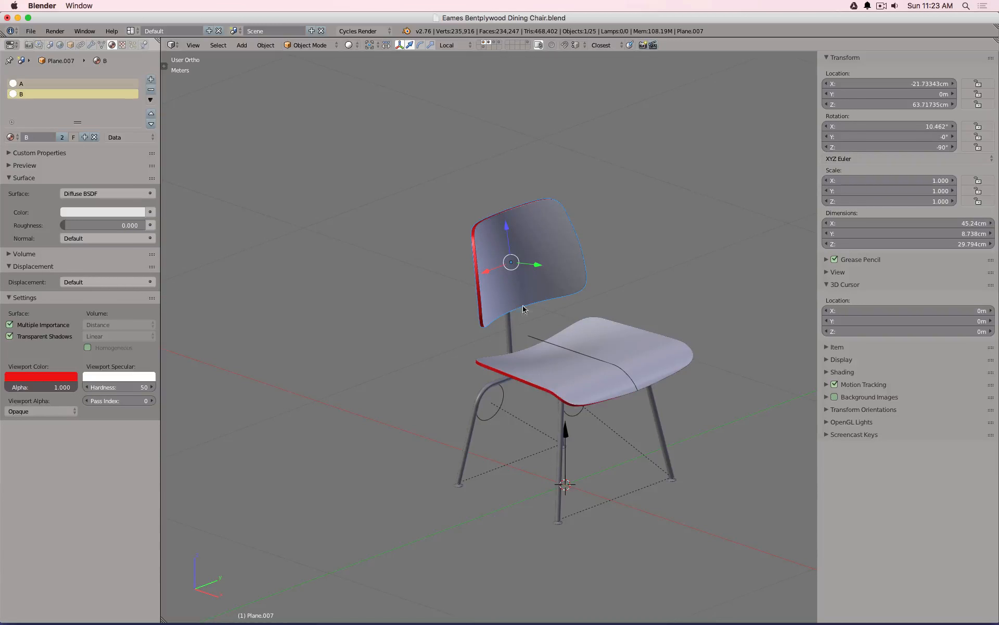
middle_click_drag(493, 299, 357, 334)
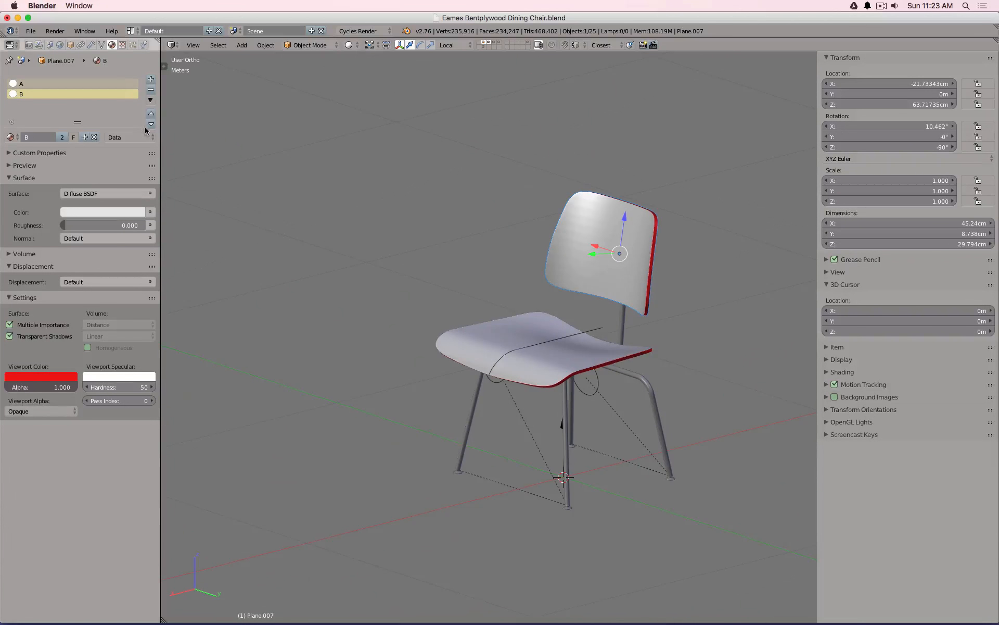
left_click(152, 91)
left_click(152, 90)
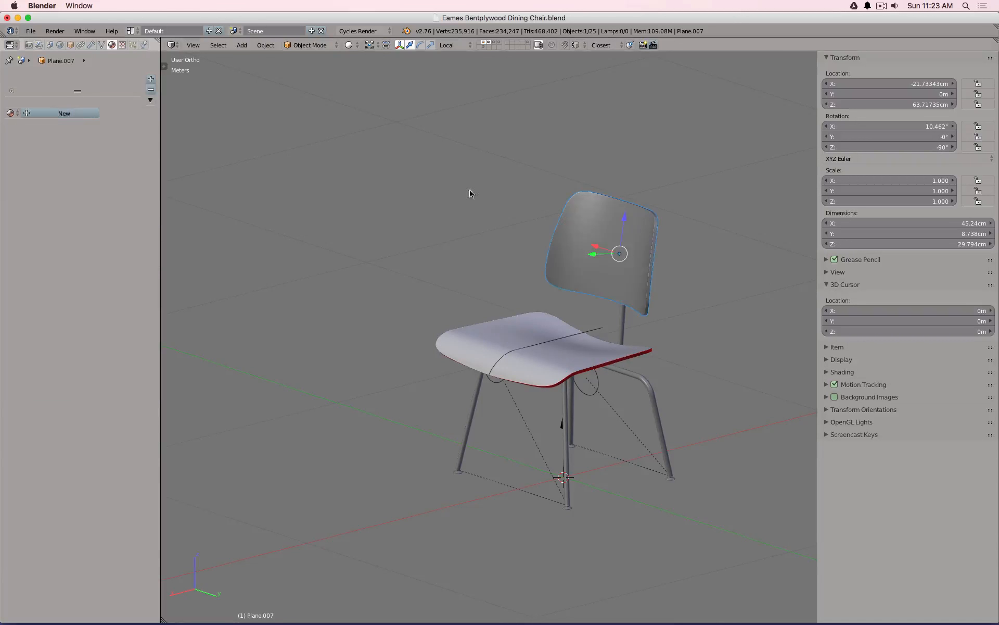
- Create a new material on the backrest and name it Wood
left_click(52, 113)
left_click(37, 112)
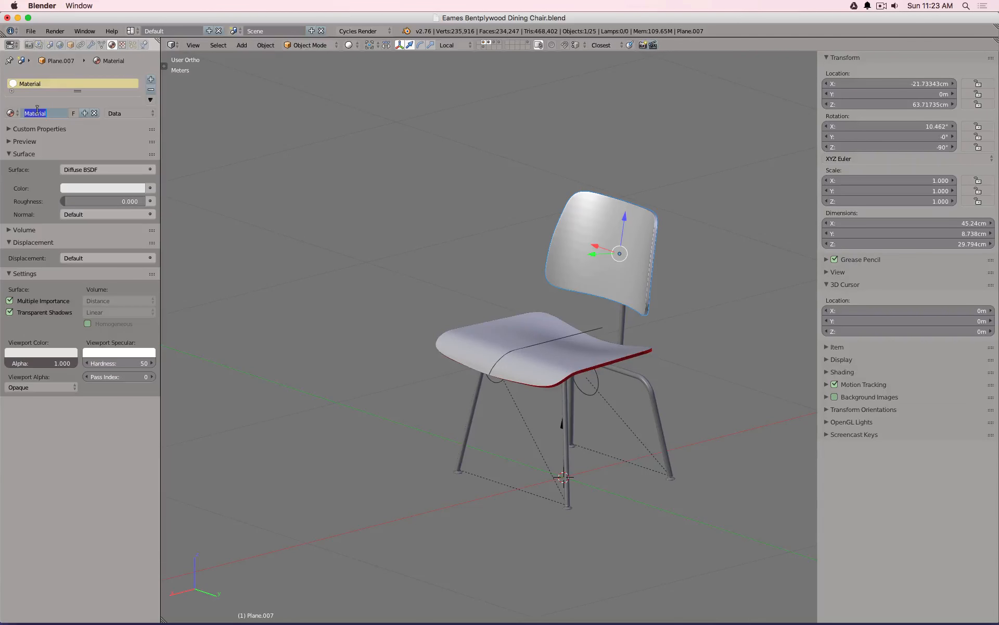
type("Wood")
key("Return")
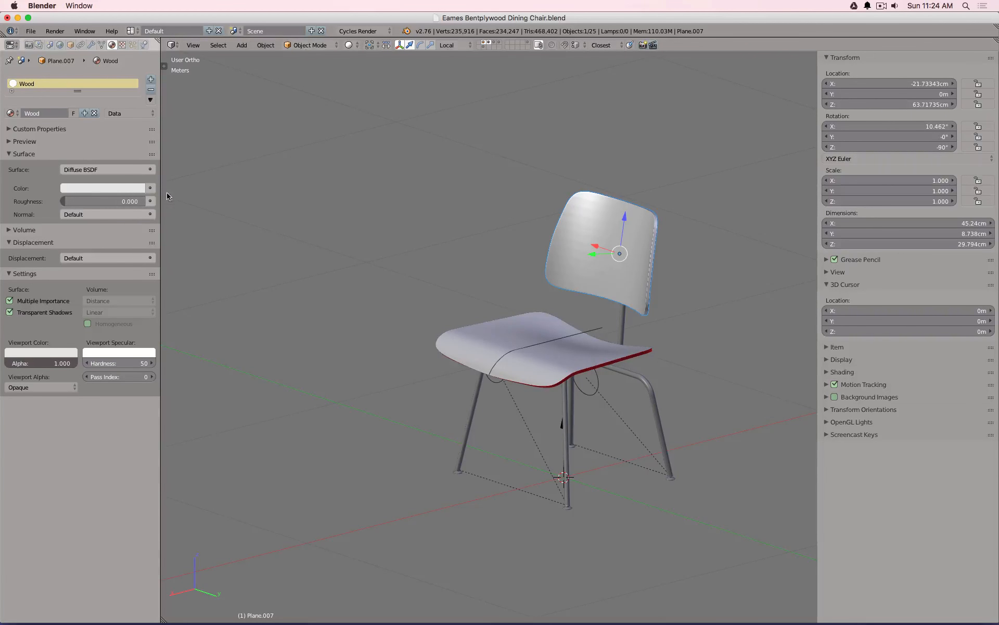
- Assign an Image Texture to the Wood material's diffuse color and load Veneer.jpg from the Desktop
left_click(150, 188)
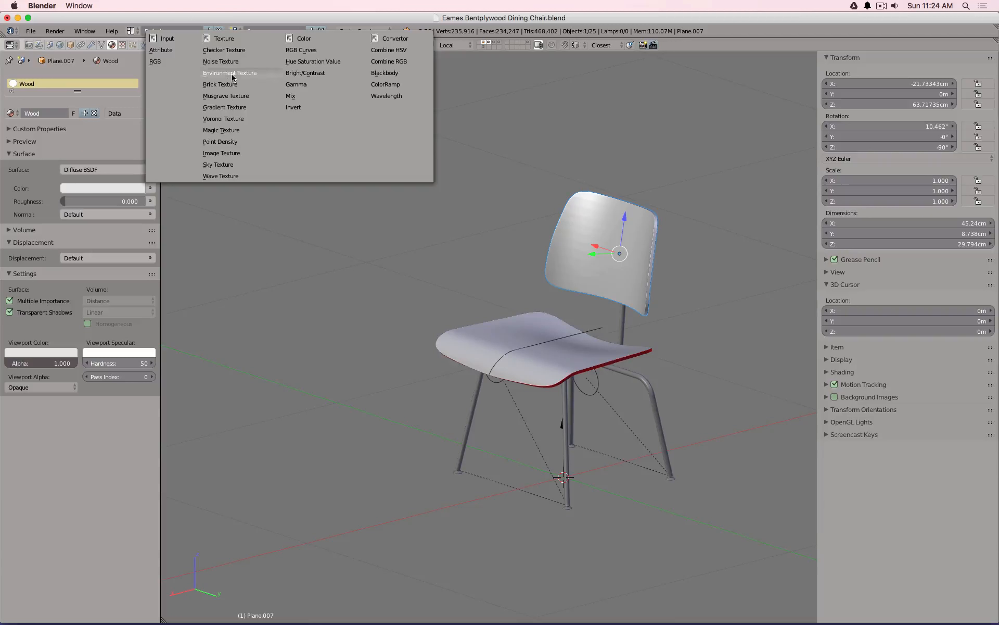
left_click(235, 154)
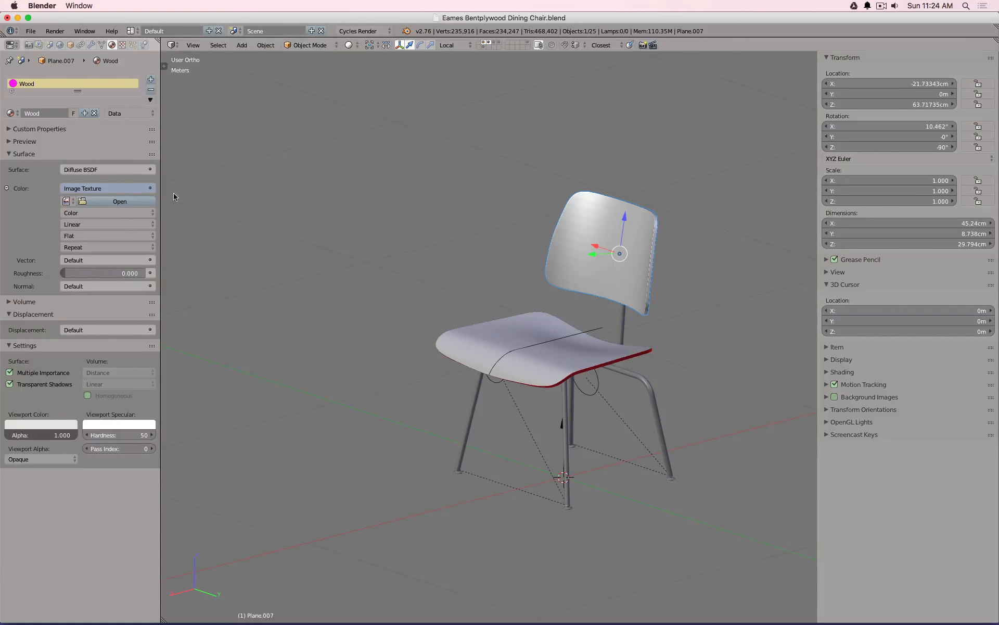
left_click(126, 202)
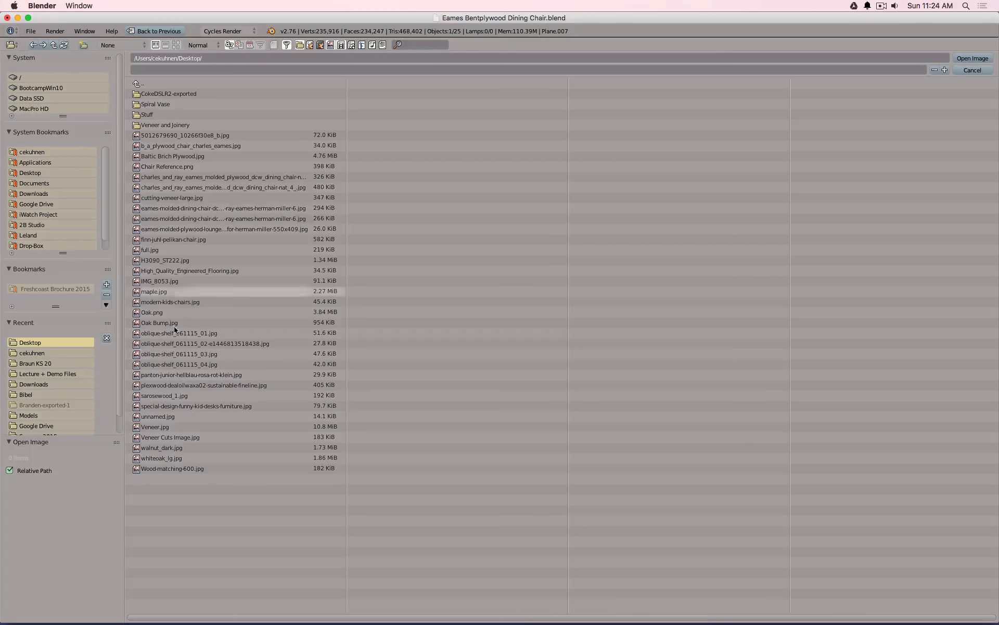
left_click(156, 427)
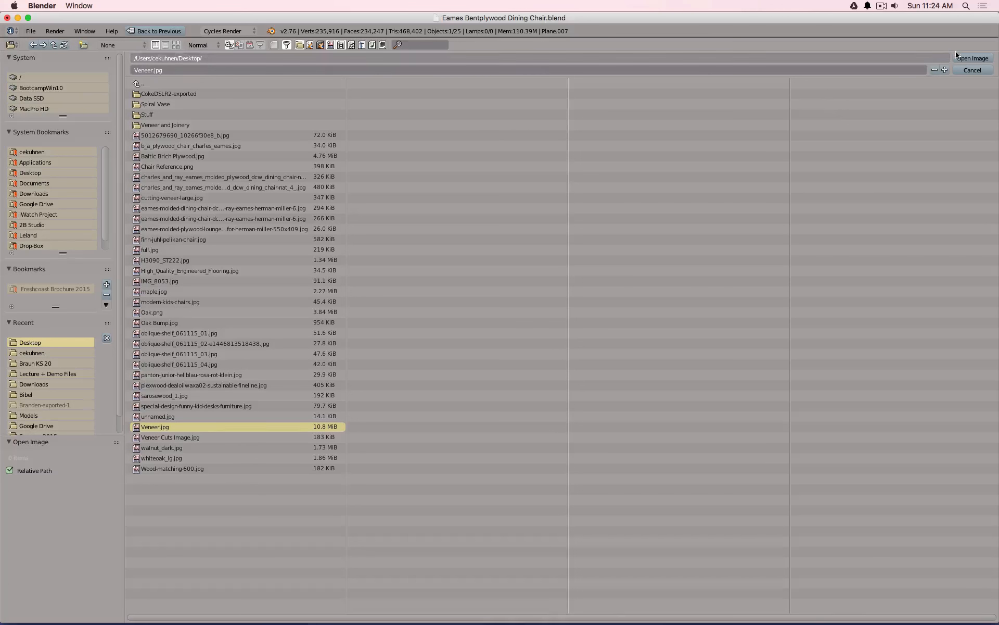
left_click(972, 58)
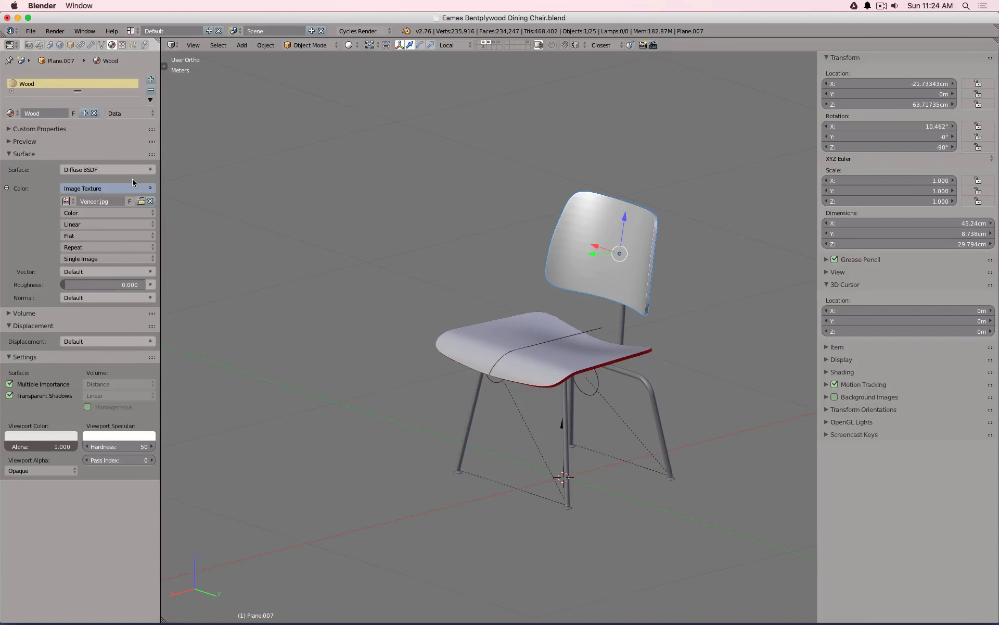
- Open the backrest mesh in Edit Mode with edge selection active
middle_click_drag(568, 193, 603, 200)
scroll(636, 245, "up", 4)
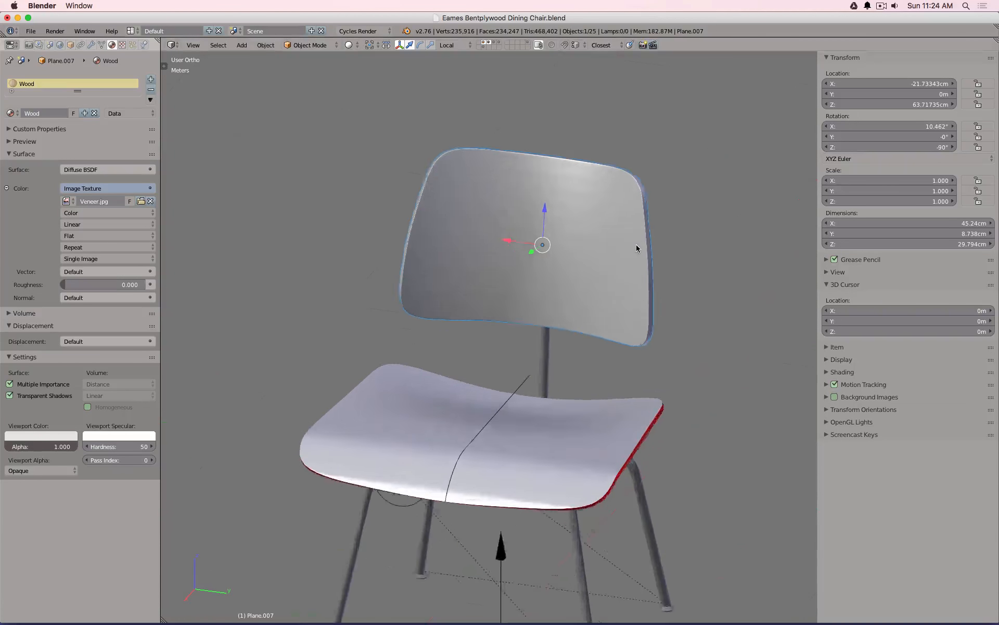
scroll(636, 244, "down", 2)
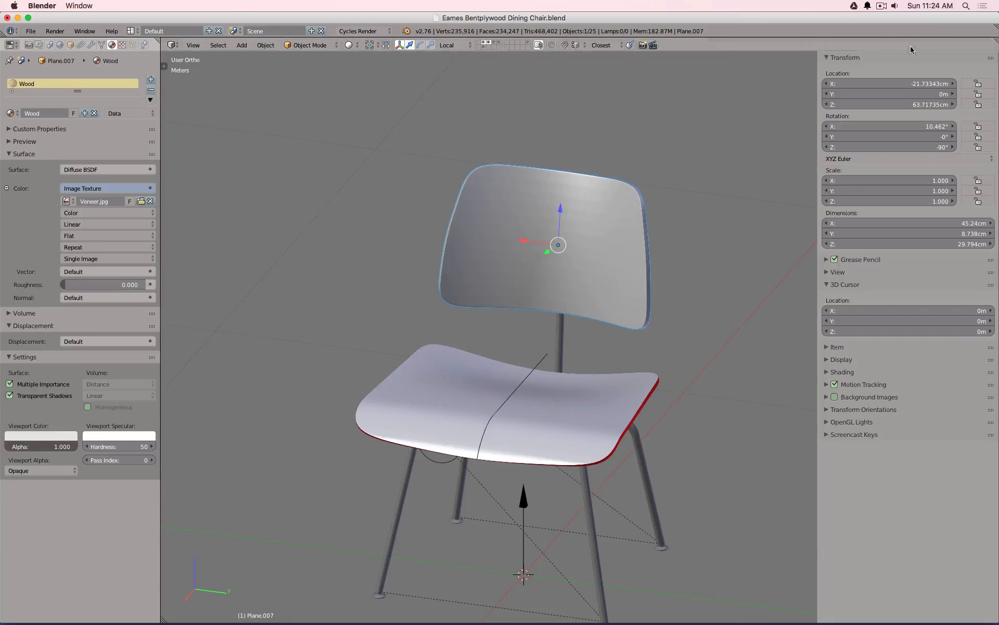
scroll(676, 178, "up", 1)
scroll(677, 178, "up", 5)
key("Tab")
middle_click_drag(655, 203, 638, 191)
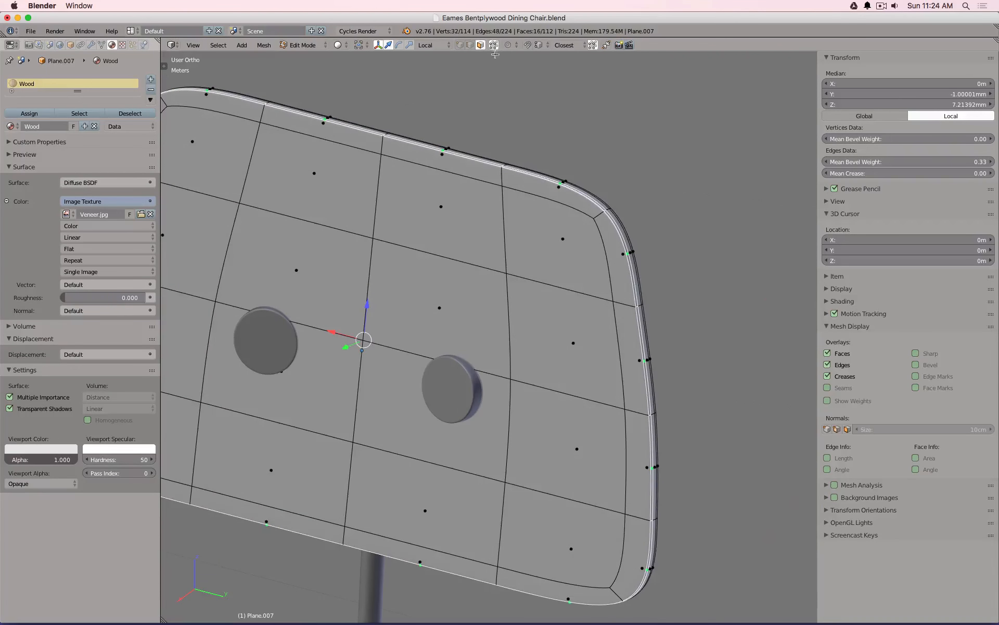
left_click(469, 45)
- Select the two edge loops that border the backrest's rim on its front and back faces
middle_click_drag(769, 250, 745, 254)
scroll(744, 254, "up", 6)
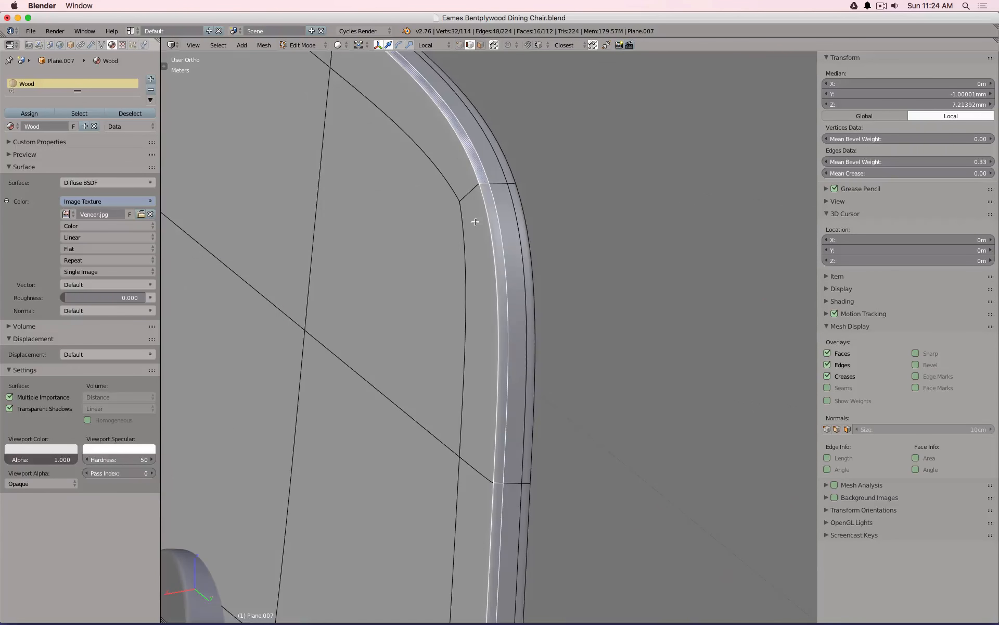
right_click(486, 210)
scroll(486, 210, "down", 2)
right_click(460, 163, "alt")
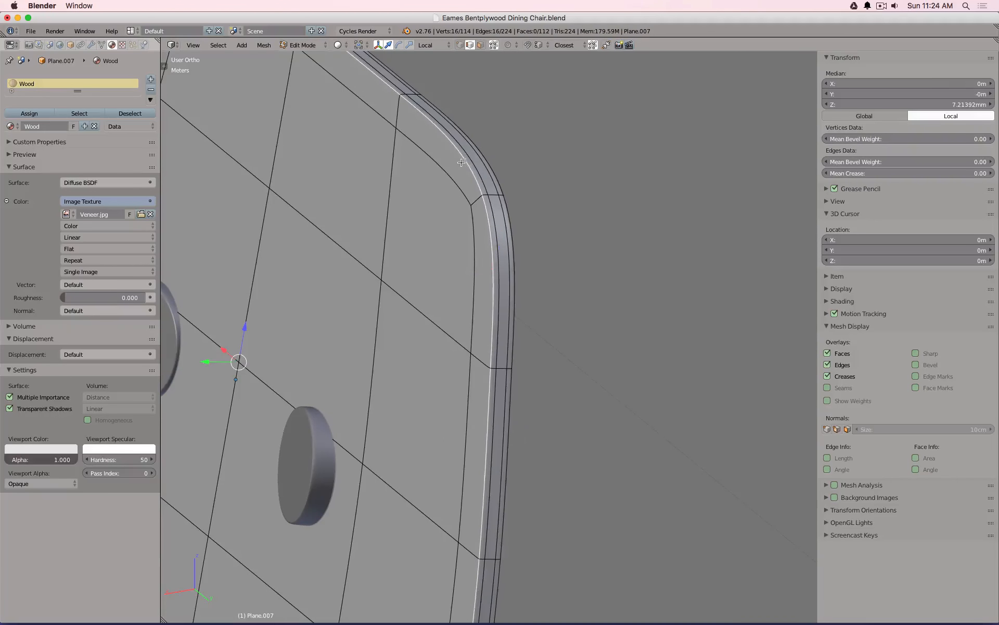
right_click(497, 174, "alt+shift")
- Add the three short edges crossing the rim at the middle of the backrest's underside to the selection
scroll(500, 179, "down", 8)
middle_click_drag(667, 301, 597, 287)
scroll(597, 287, "up", 10)
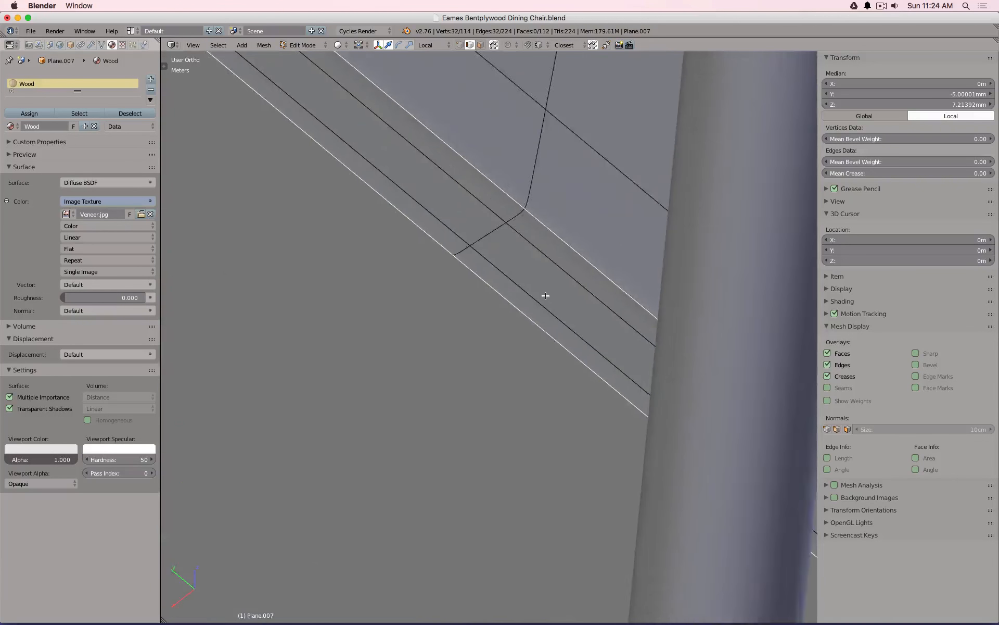
right_click(445, 244, "shift")
right_click(466, 226, "shift")
right_click(504, 194, "shift")
scroll(530, 270, "down", 11)
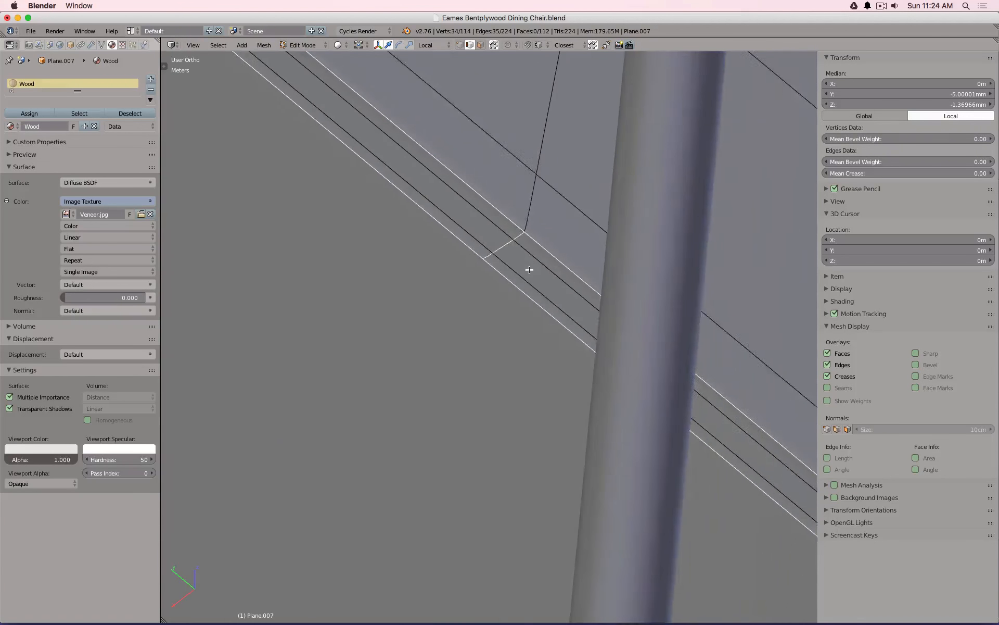
middle_click_drag(530, 267, 552, 290)
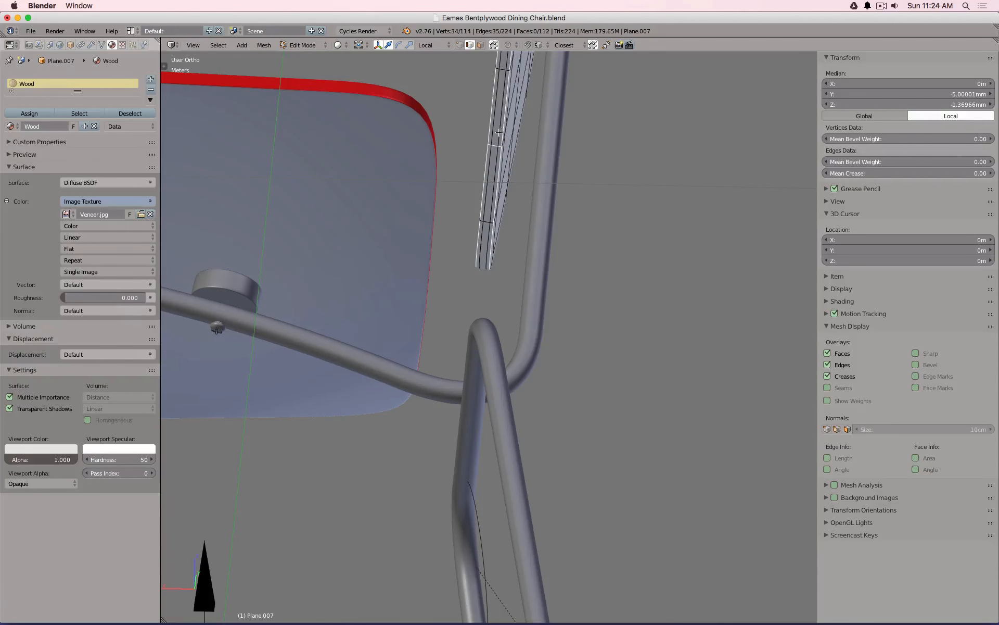
scroll(495, 148, "up", 4)
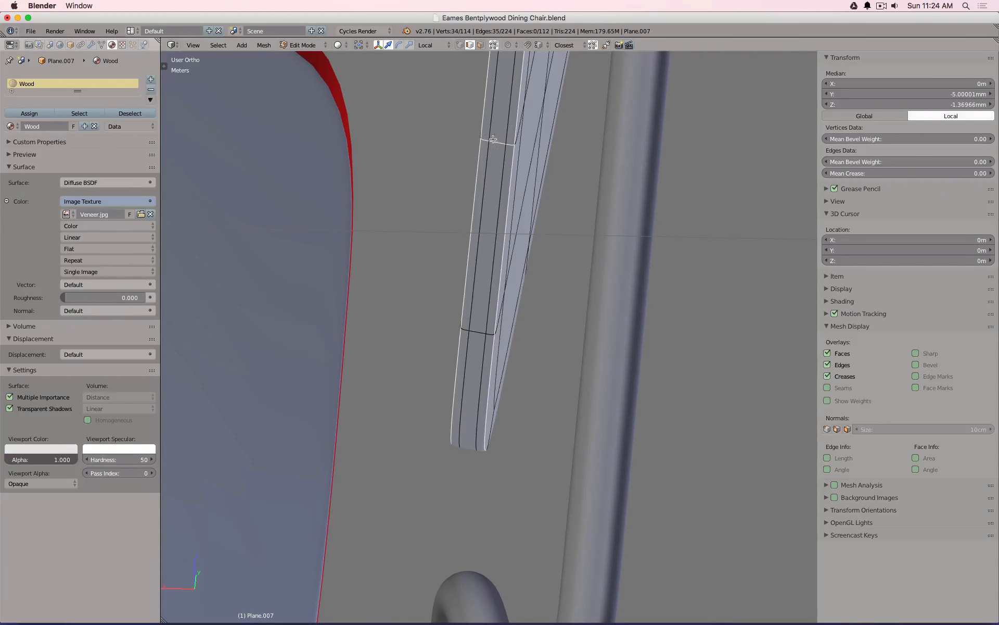
key("super+Tab")
key("super+Tab")
key("super+Tab")
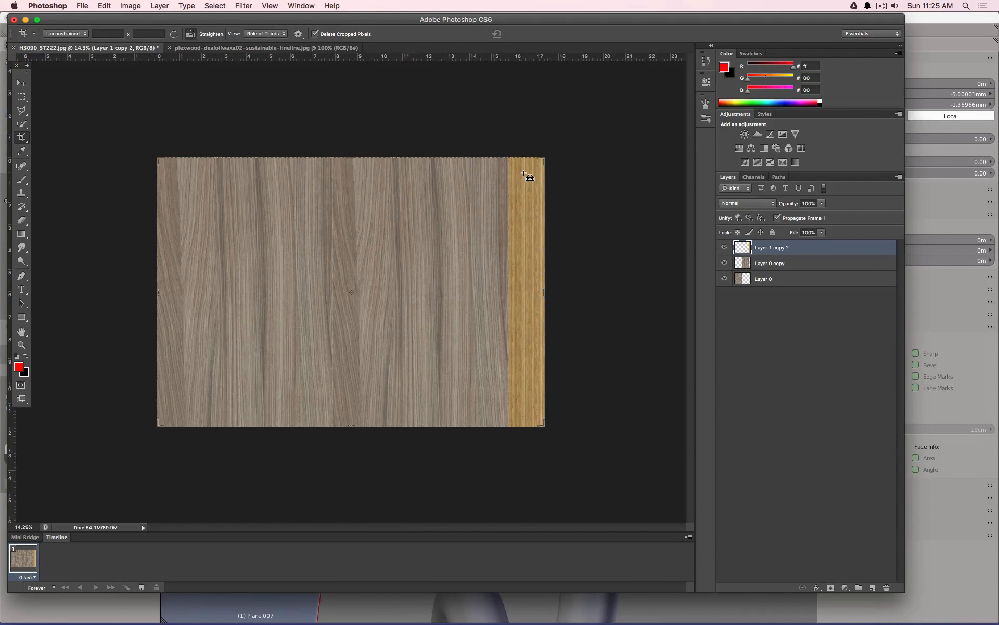
key("super+Tab")
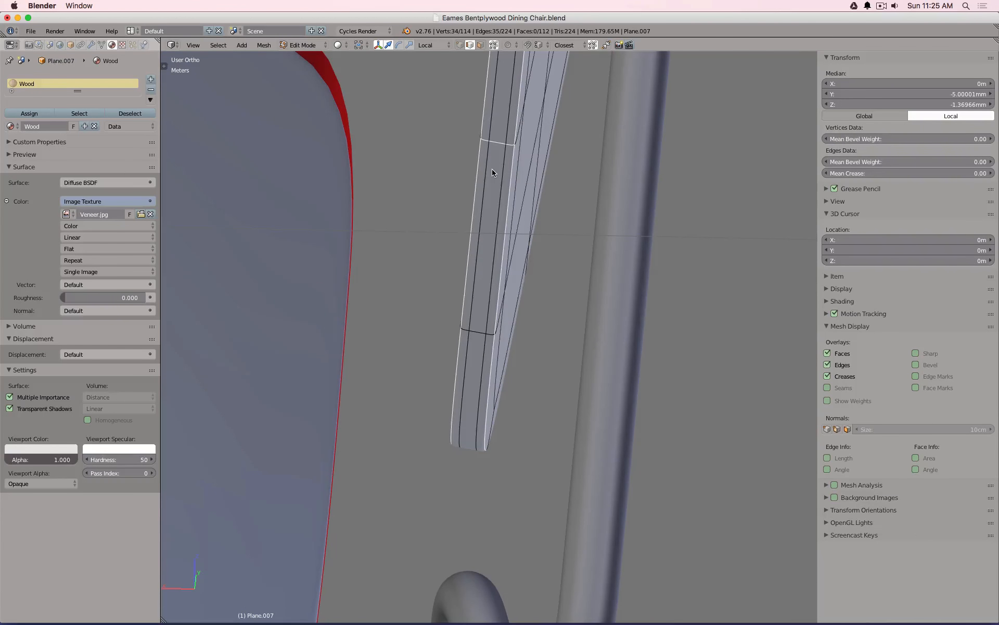
- Mark the selected rim edges of the backrest as UV seams and deselect everything
scroll(492, 170, "down", 6)
middle_click_drag(492, 170, 491, 223)
middle_click_drag(533, 315, 480, 235)
scroll(530, 223, "down", 5)
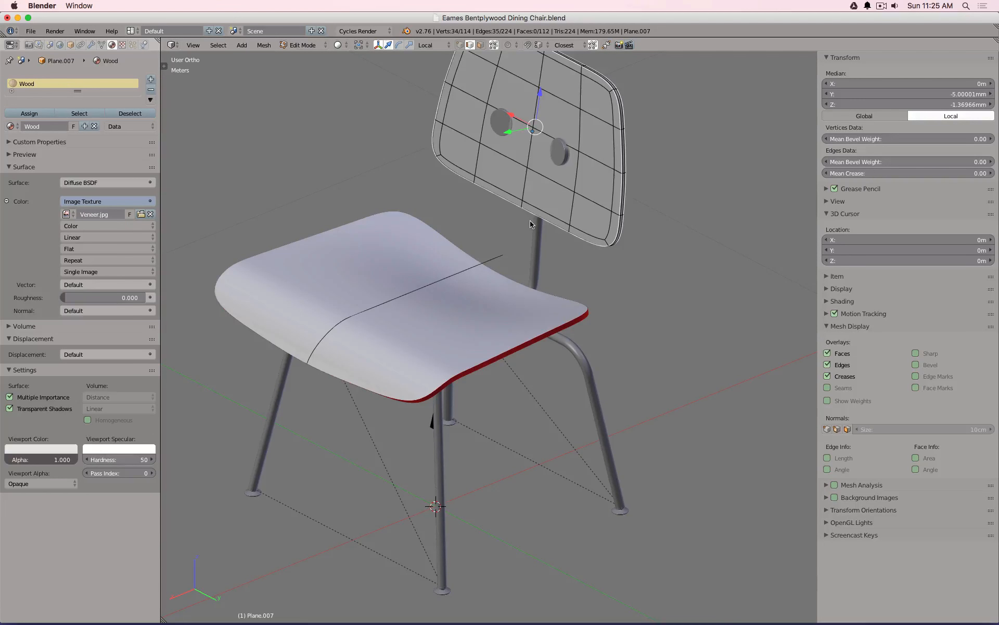
scroll(530, 223, "down", 3)
scroll(510, 262, "up", 1)
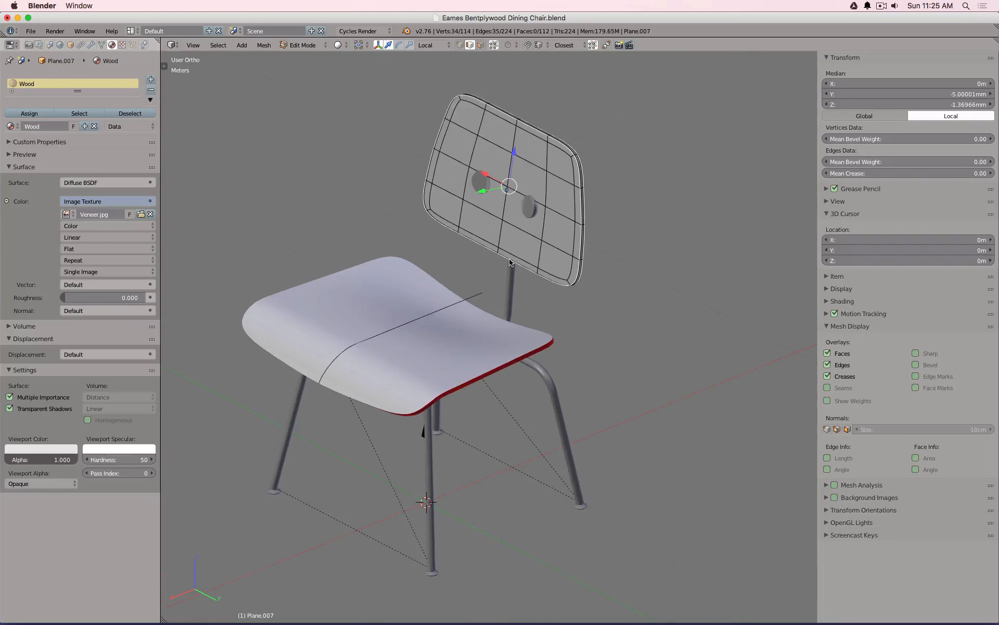
scroll(570, 175, "up", 3)
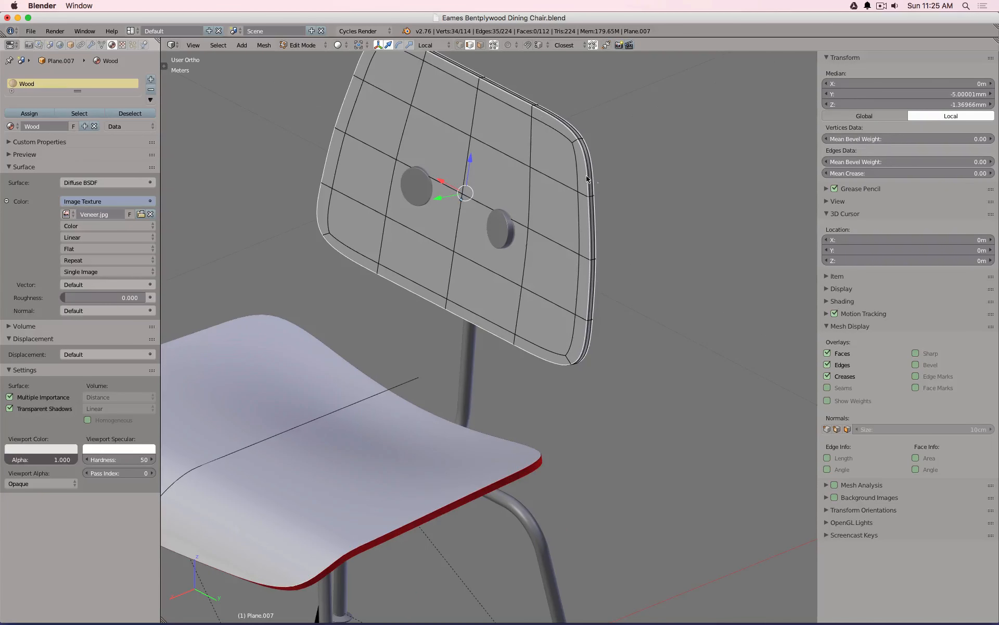
key("ctrl+e")
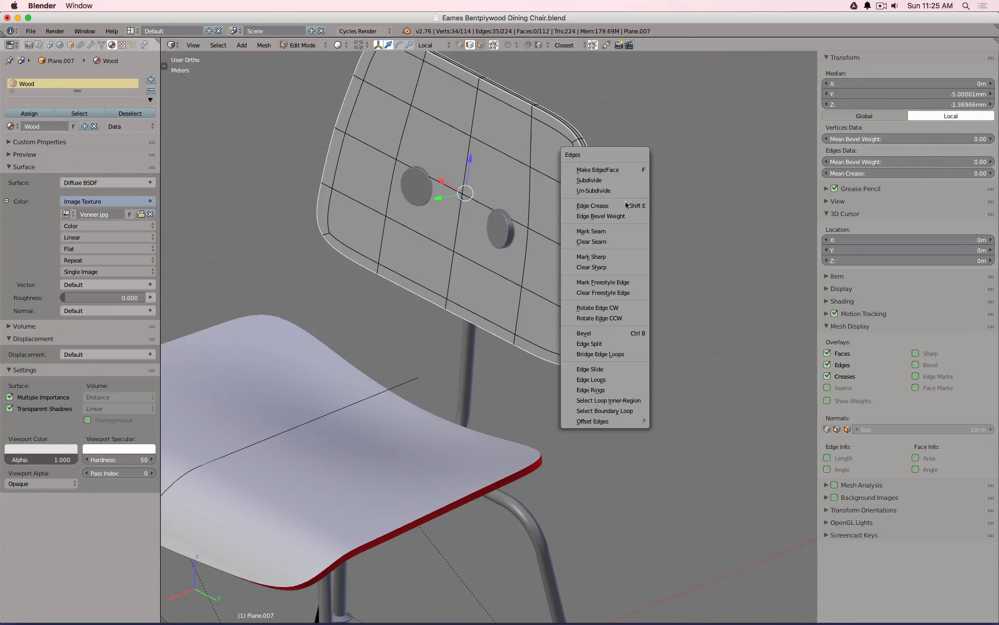
left_click(613, 232)
scroll(600, 230, "up", 3, "shift")
scroll(559, 158, "up", 4)
key("a")
scroll(562, 155, "down", 4)
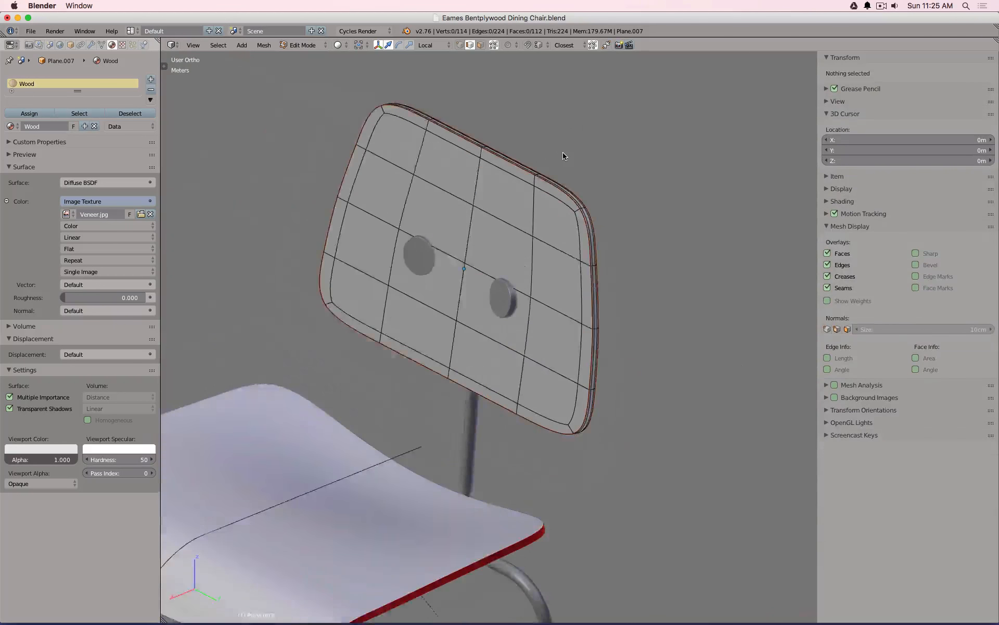
middle_click_drag(638, 255, 717, 156)
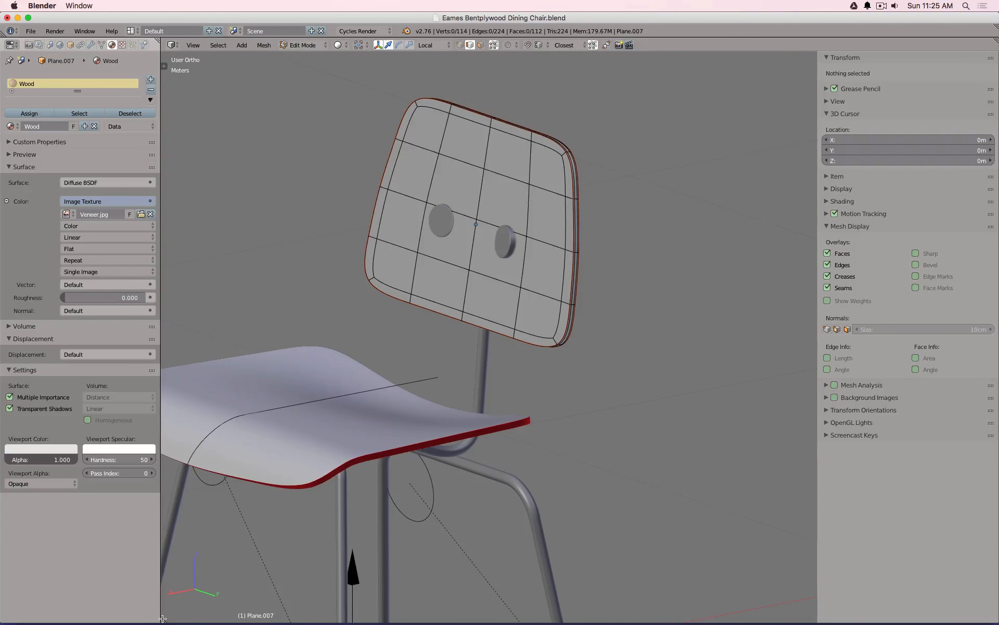
- Split the 3D view vertically, make the new area a UV/Image Editor, and display Veneer.jpg in it
left_click_drag(162, 618, 480, 364)
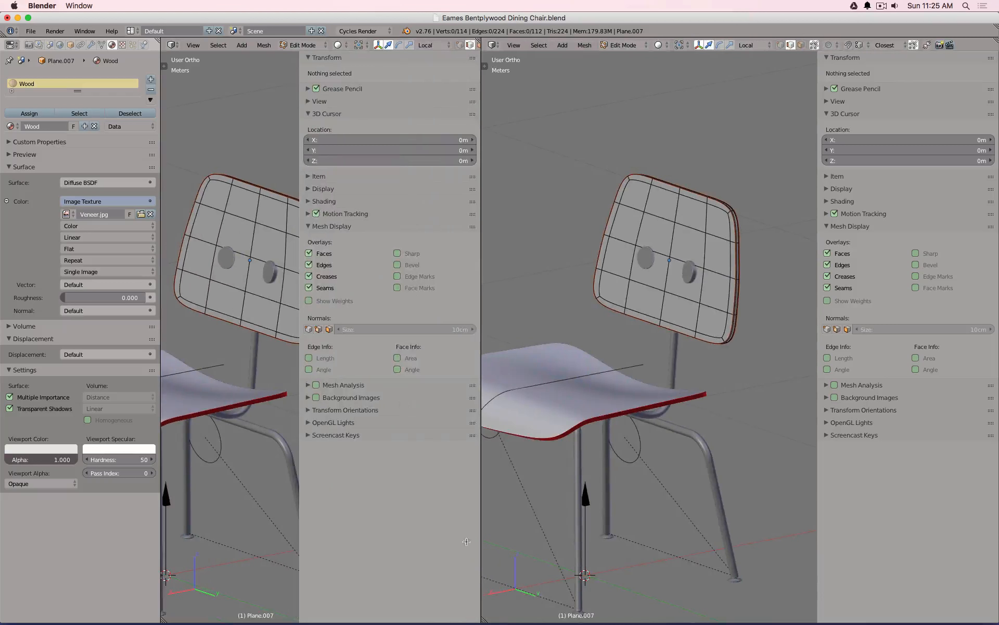
left_click(172, 45)
left_click(209, 133)
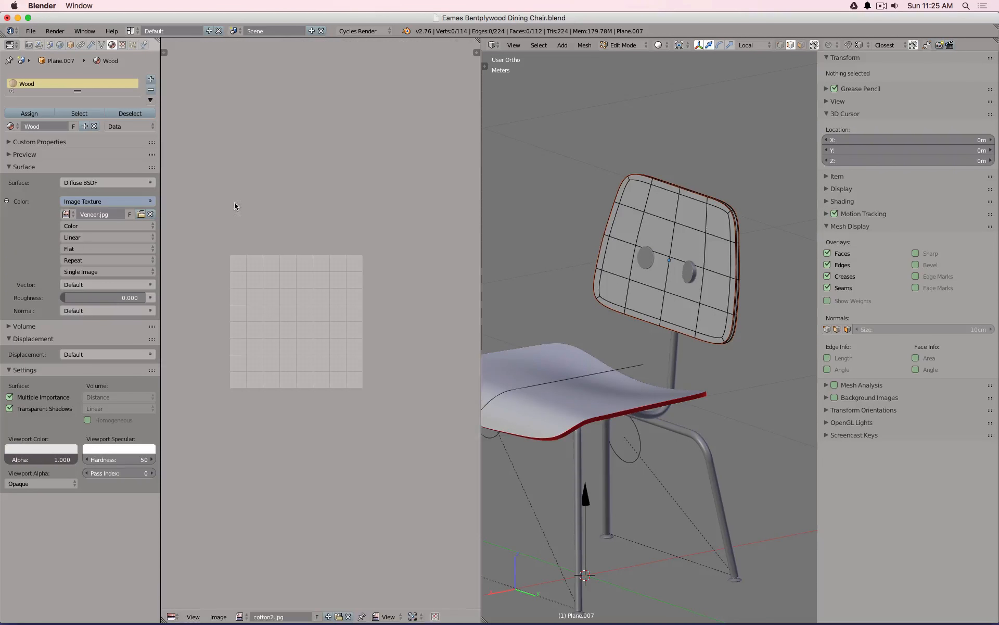
left_click(240, 616)
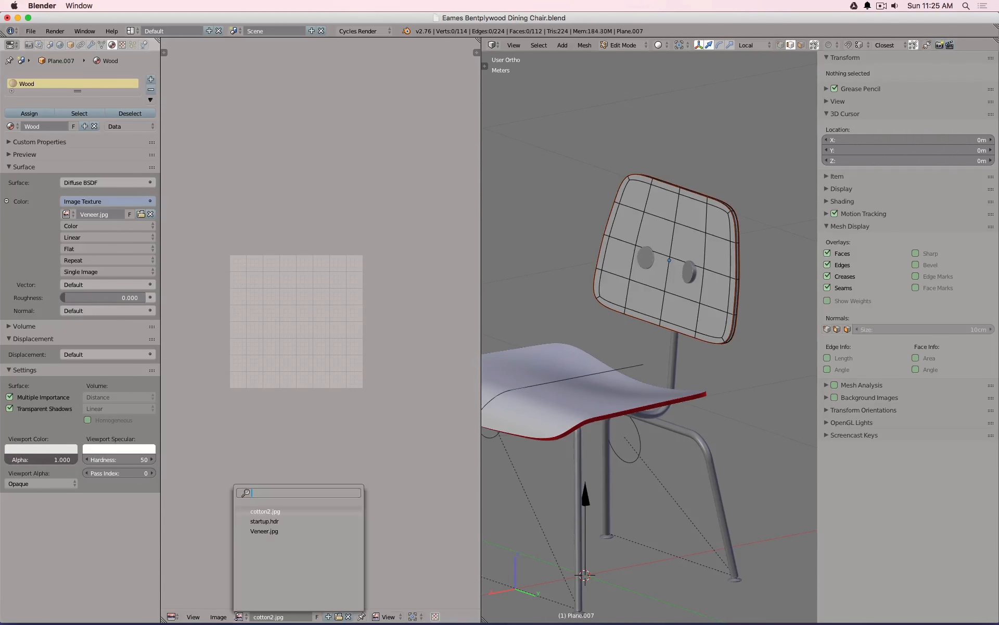
left_click(267, 532)
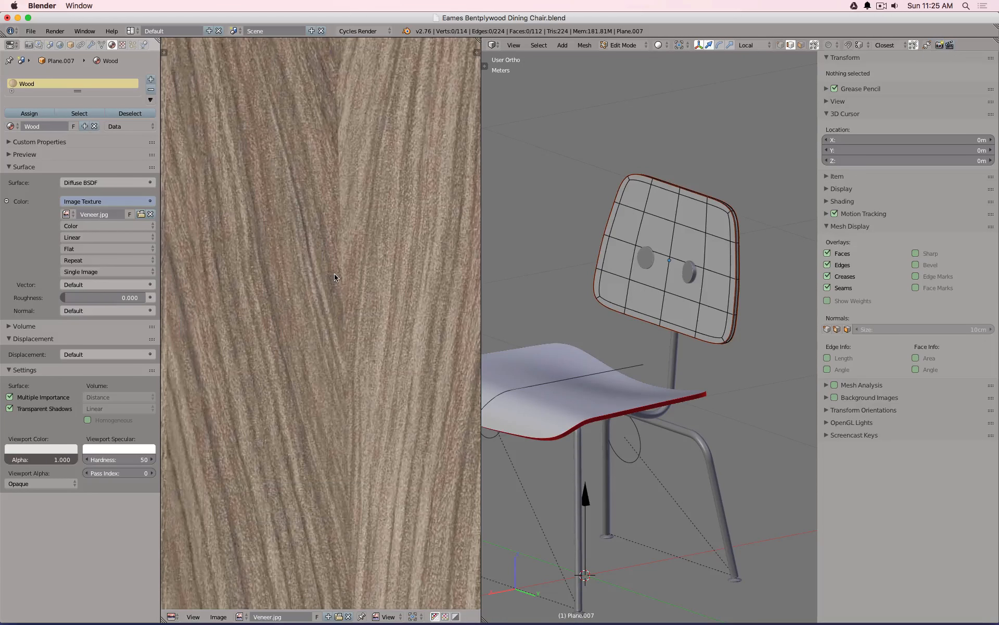
scroll(334, 277, "down", 2)
scroll(335, 277, "down", 4)
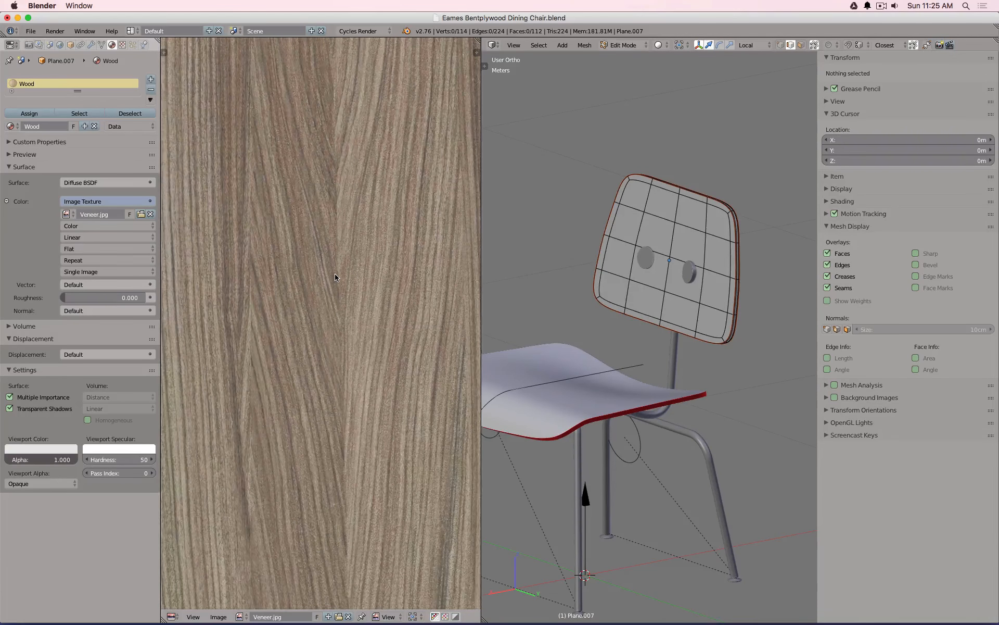
scroll(335, 277, "down", 4)
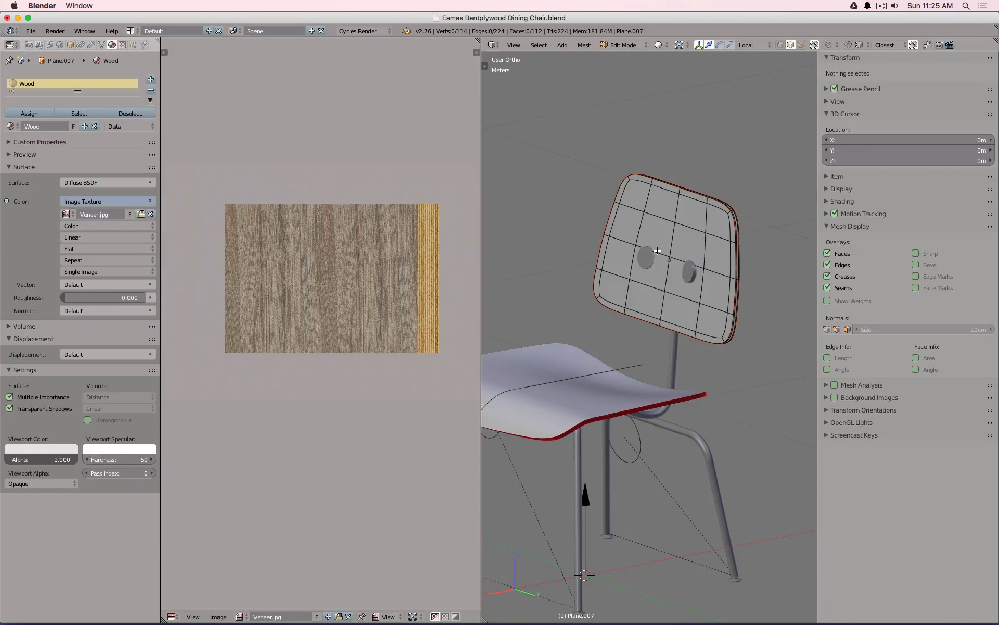
- Select the whole backrest mesh and unwrap it along its seams
key("a")
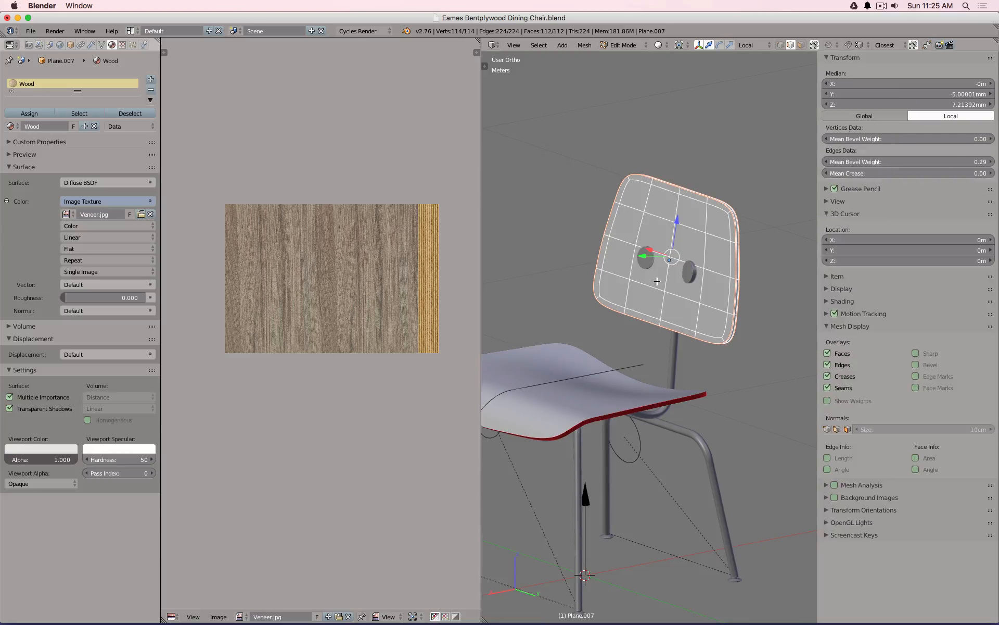
key("u")
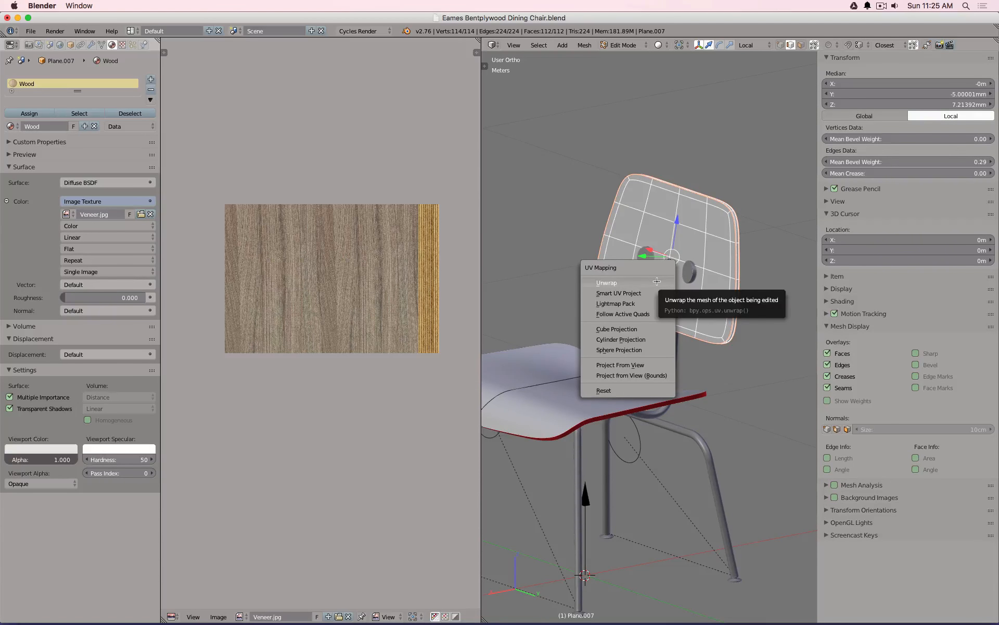
left_click(657, 281)
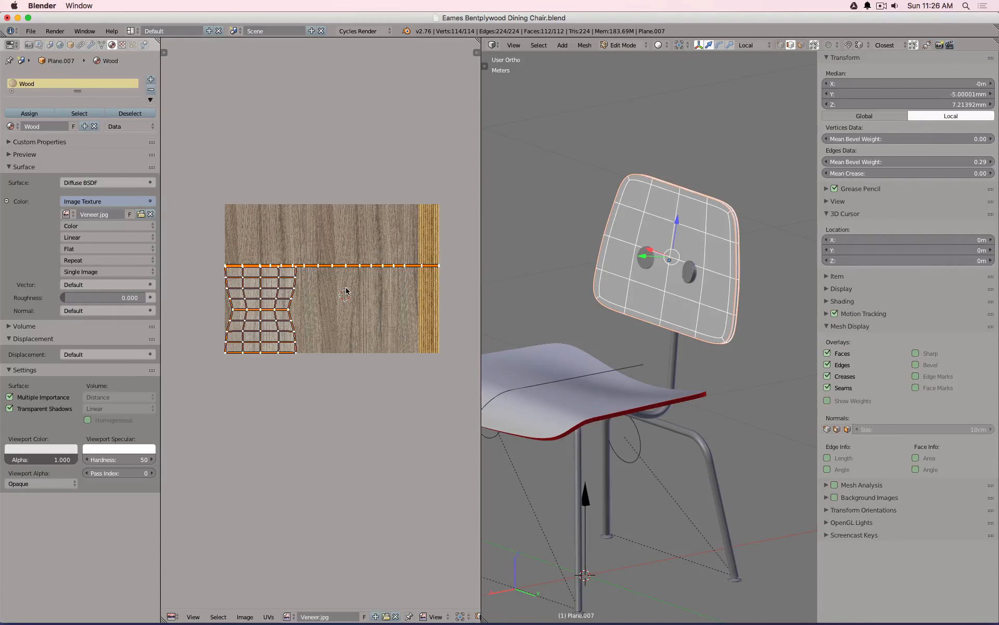
- Maximize the UV/Image Editor and deselect all the UVs, with the whole veneer texture in view
key("ctrl+space")
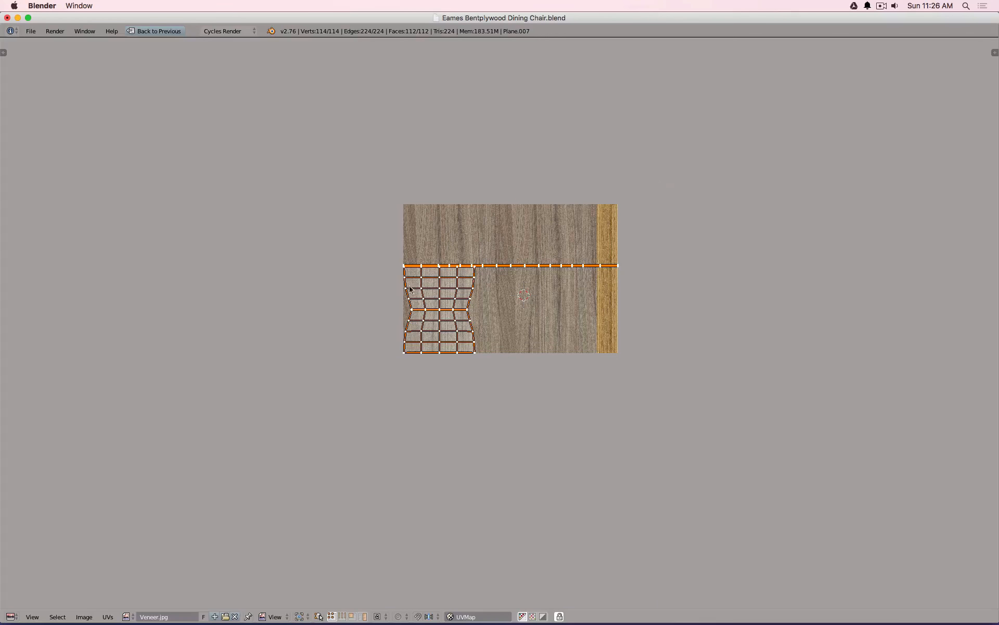
scroll(559, 260, "up", 3)
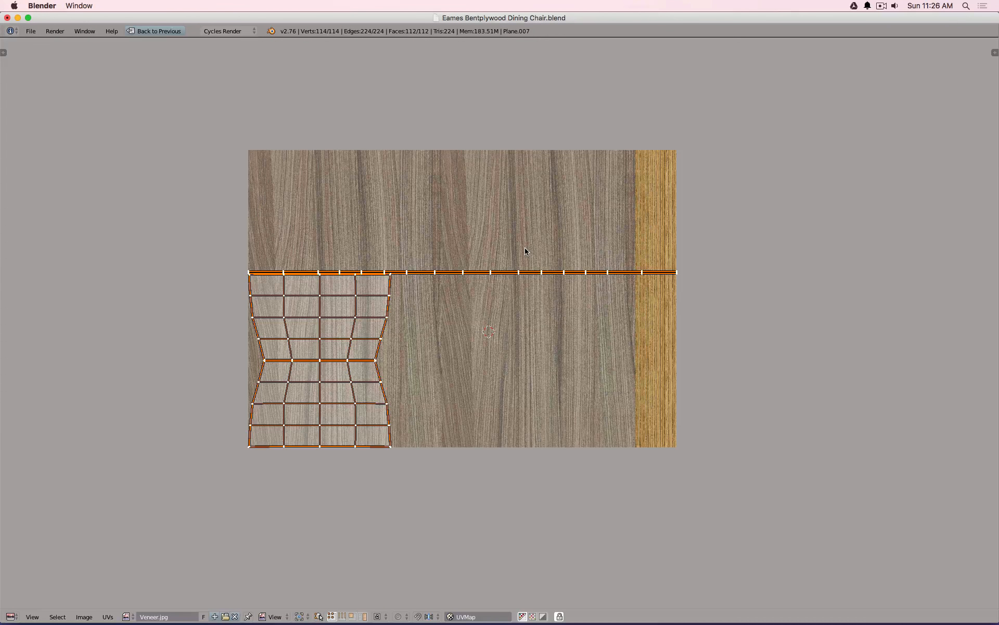
scroll(524, 251, "up", 2)
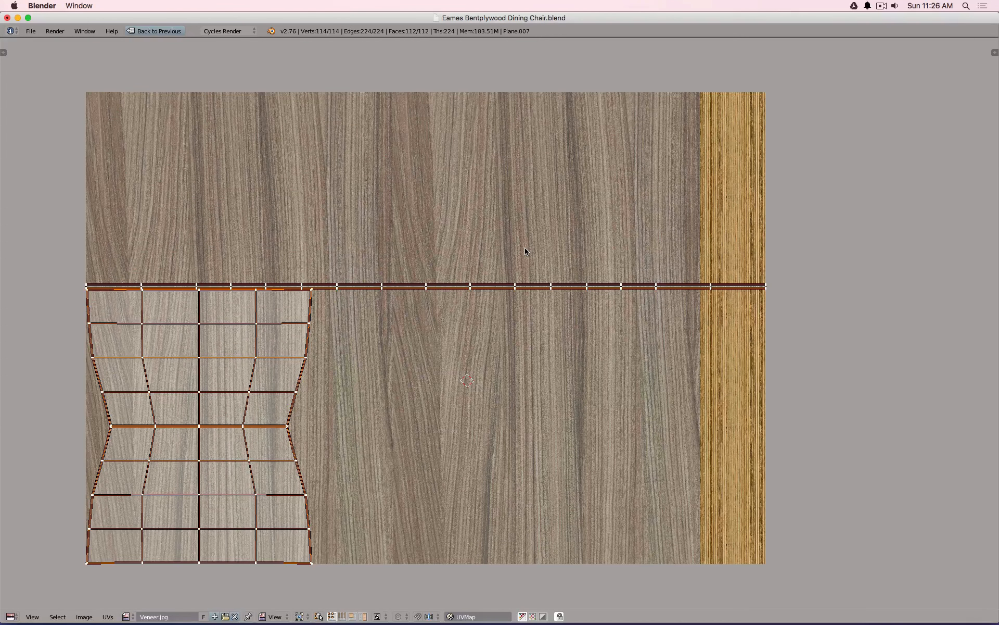
key("a")
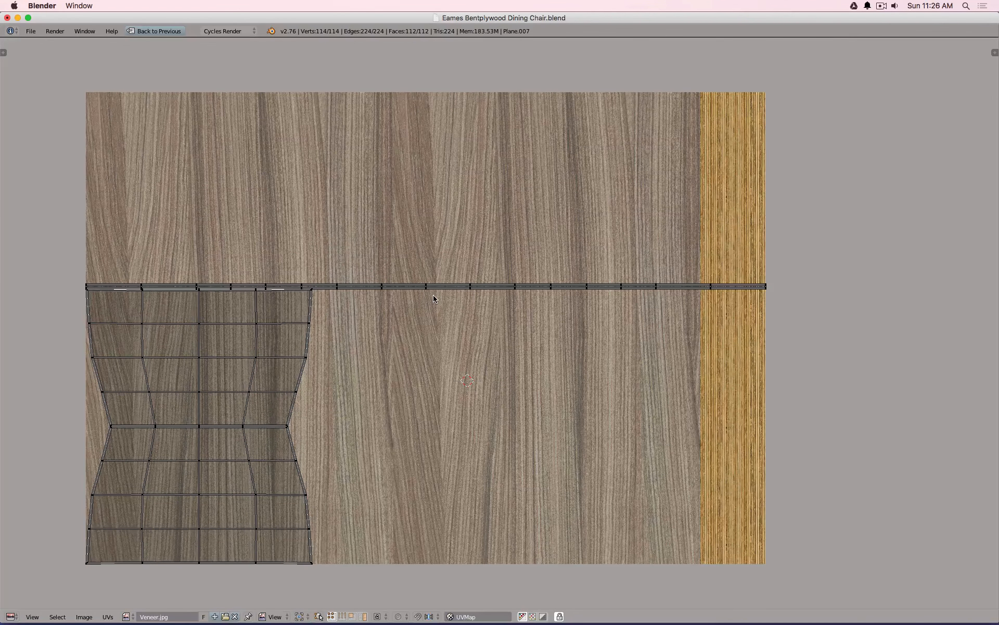
scroll(433, 295, "up", 2)
scroll(383, 273, "up", 2)
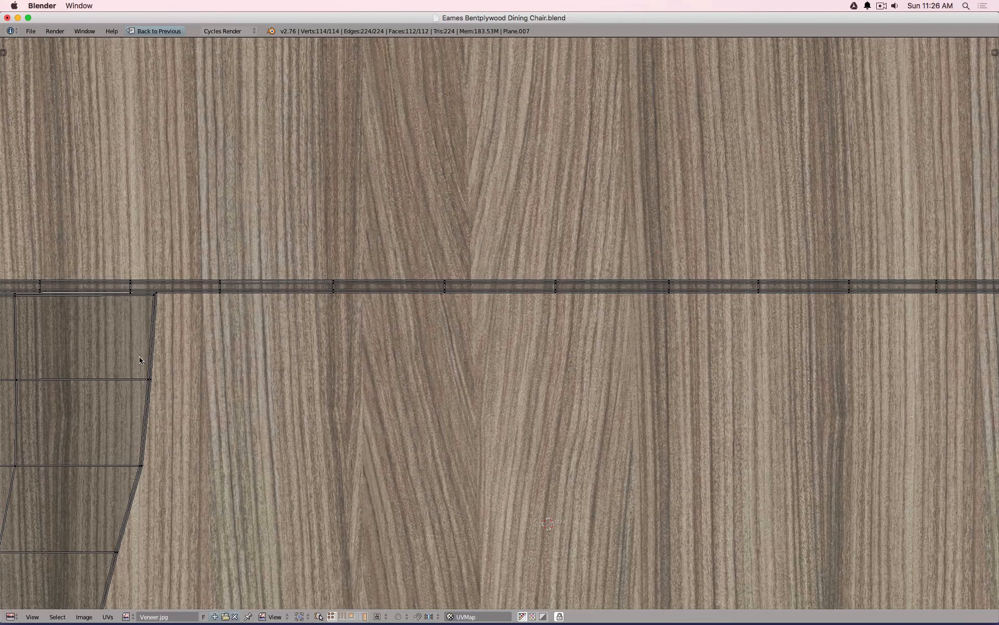
scroll(138, 353, "down", 2)
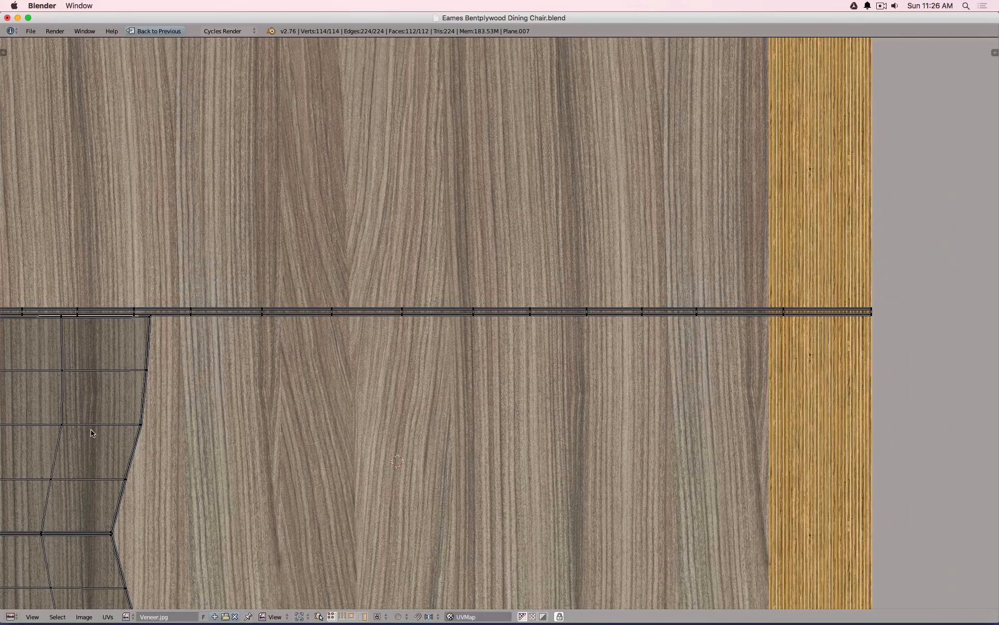
scroll(91, 434, "down", 3)
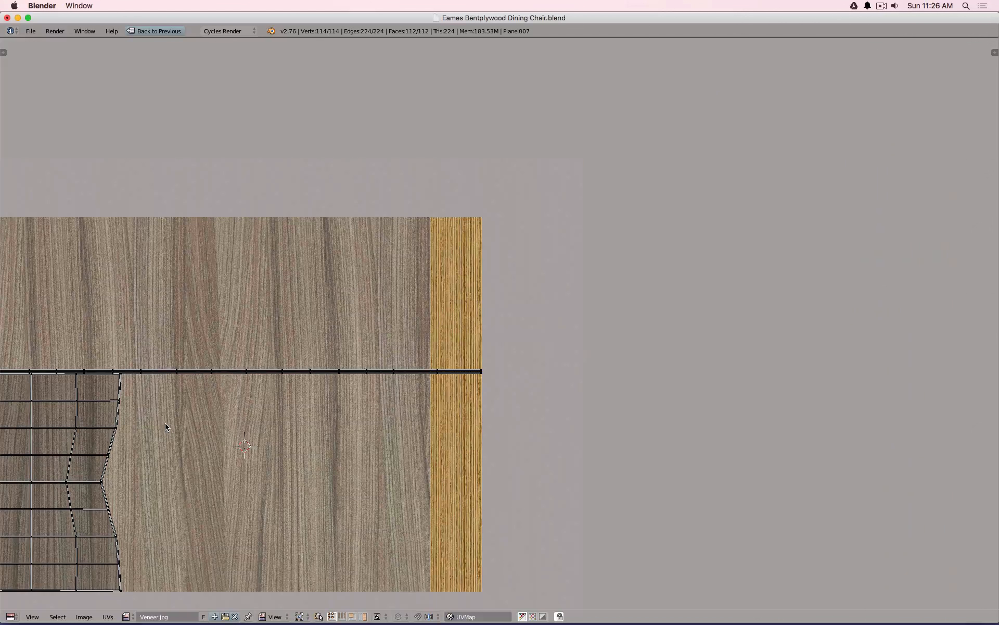
middle_click_drag(203, 421, 426, 348)
- Switch to Photoshop and resize the veneer image to 1000 pixels wide with proportions constrained
mouse_move(407, 622)
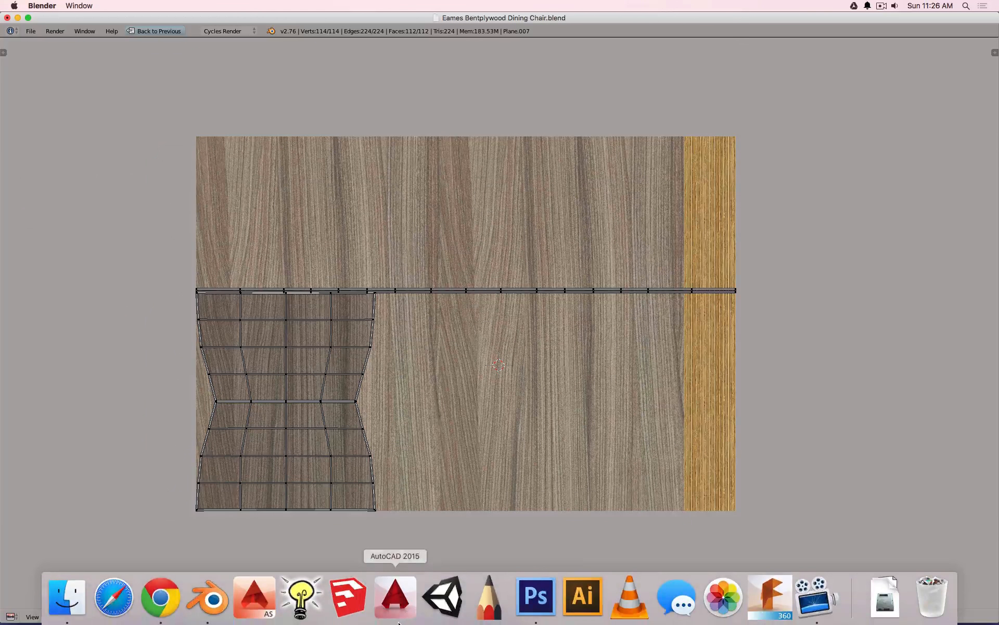
left_click(535, 597)
left_click(130, 6)
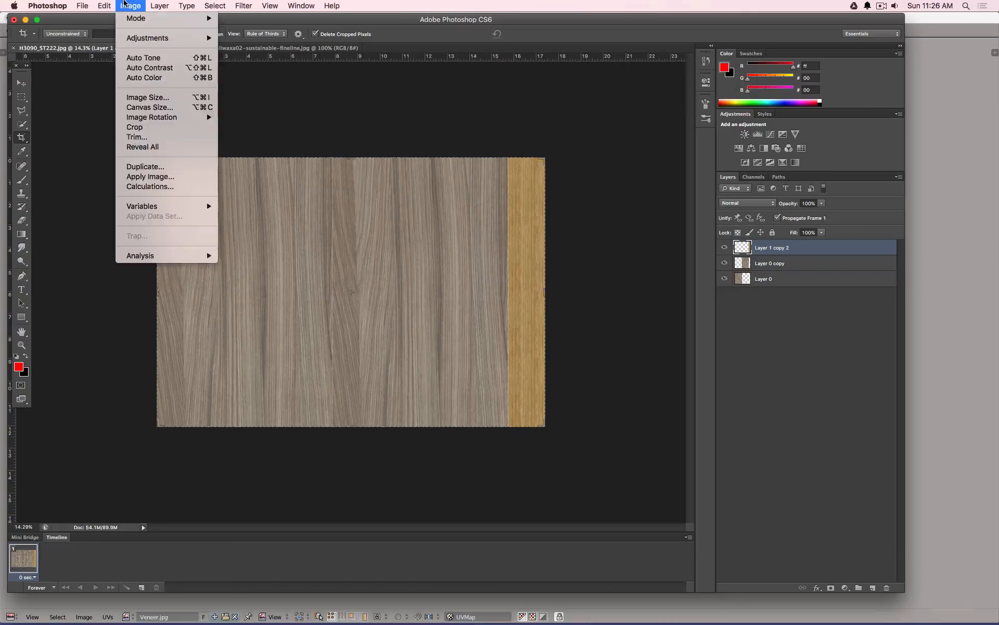
left_click(162, 99)
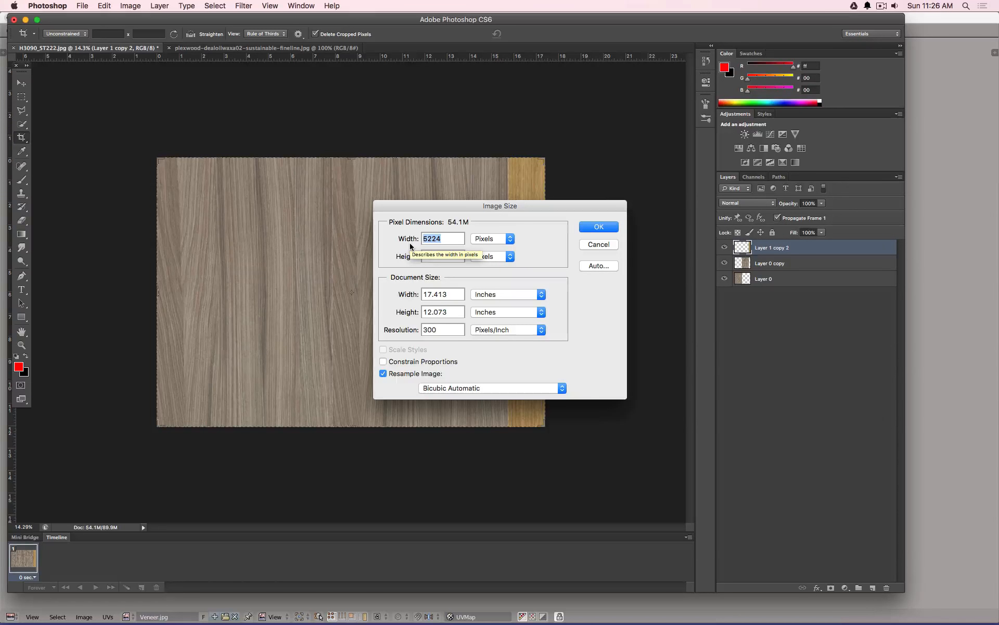
type("1000")
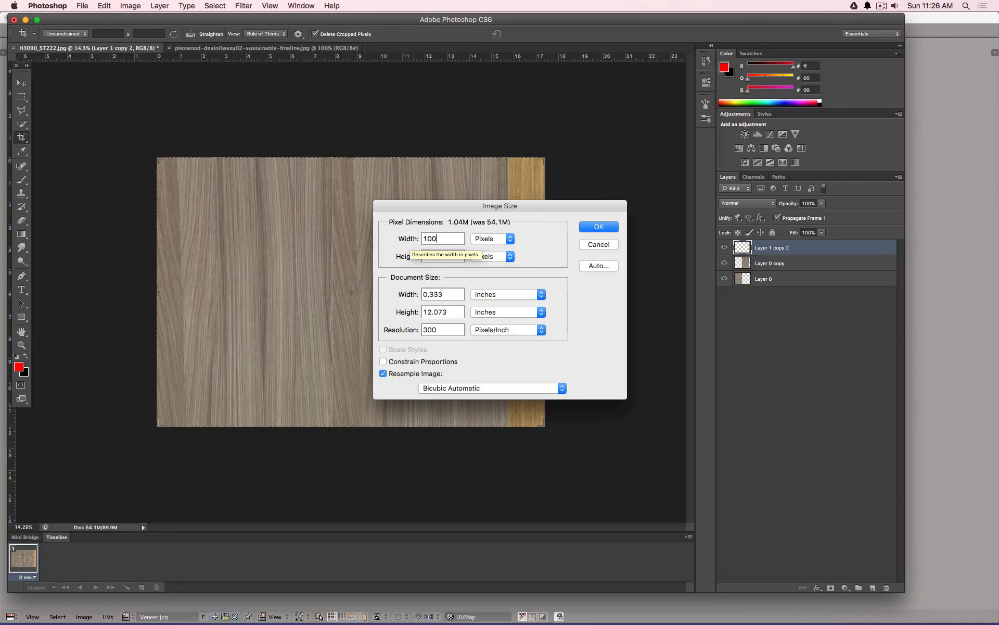
left_click(437, 362)
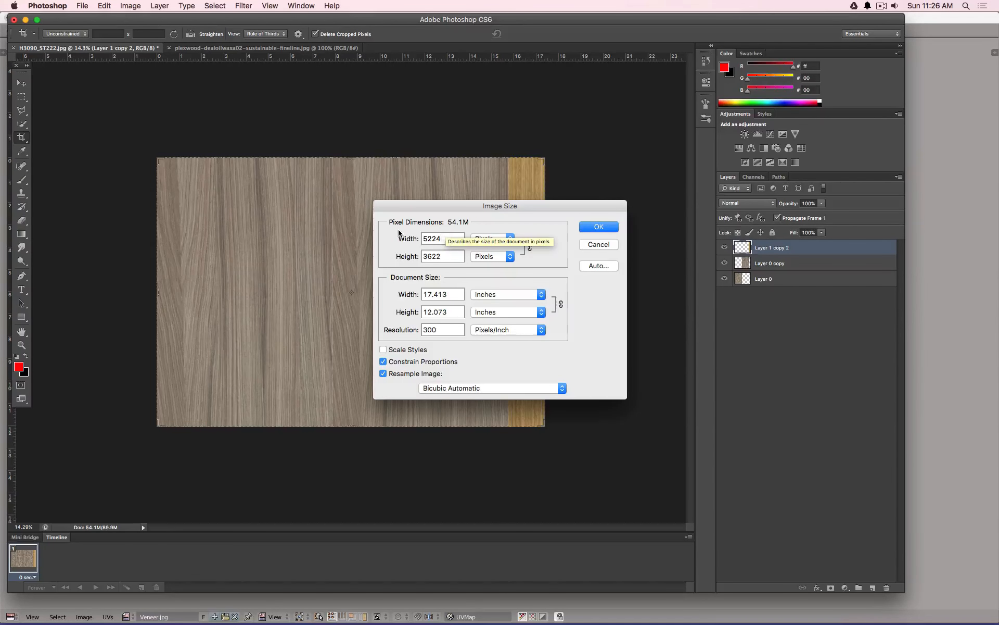
double_click(436, 238)
type("100")
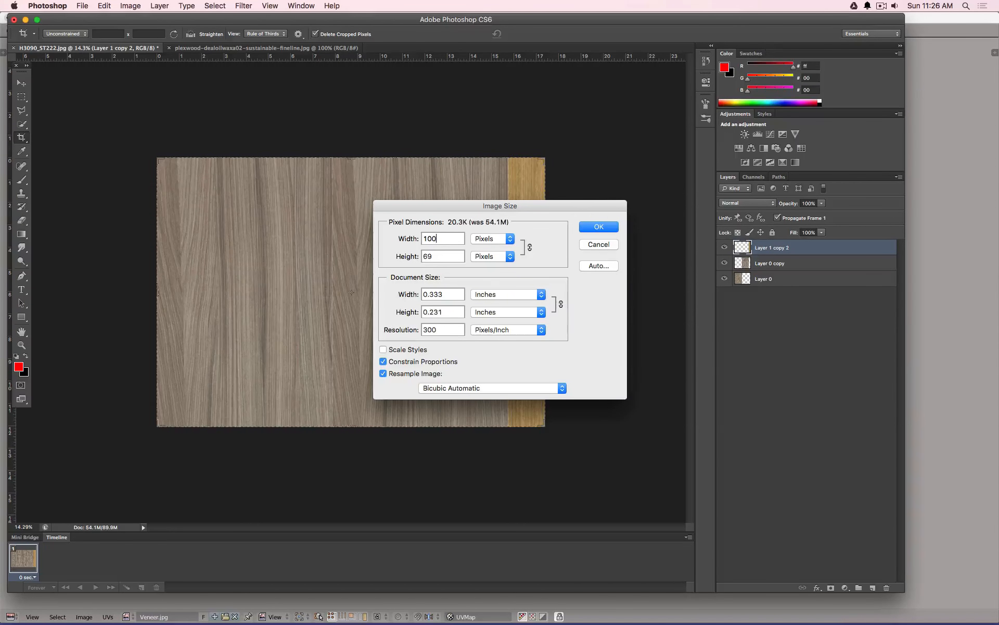
type("0")
left_click(599, 228)
- Save the resized veneer image to the Desktop as a JPEG copy named Veneer Preview, at quality 8 with the Baseline ("Standard") format
left_click(82, 5)
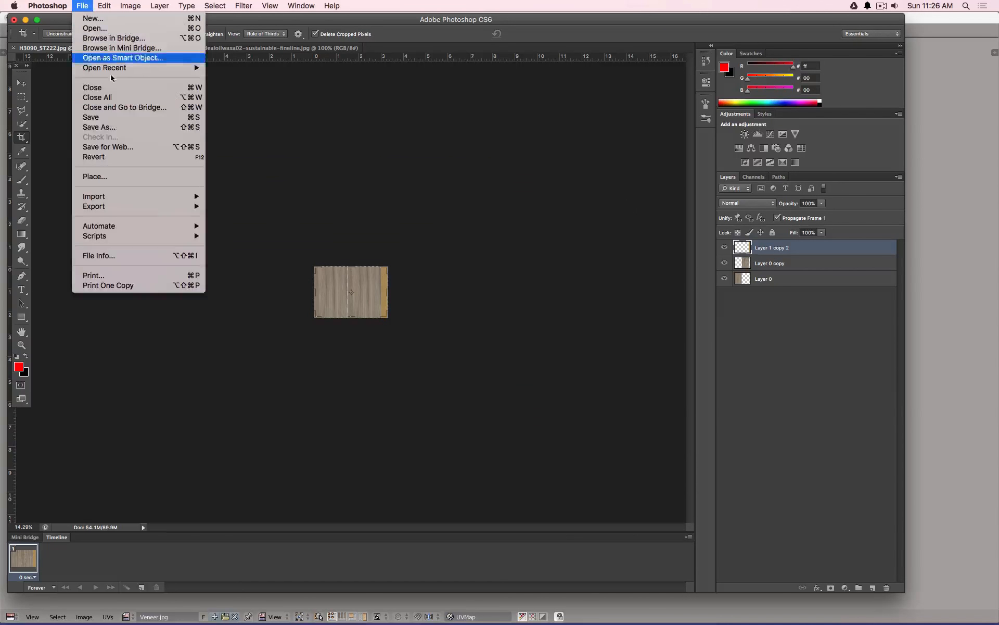
left_click(119, 124)
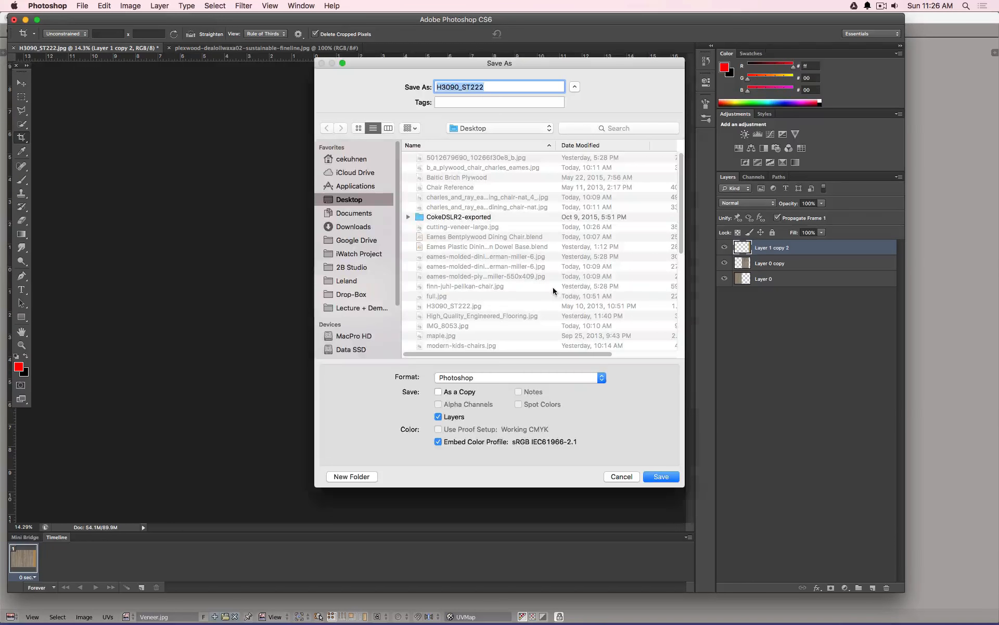
left_click(485, 380)
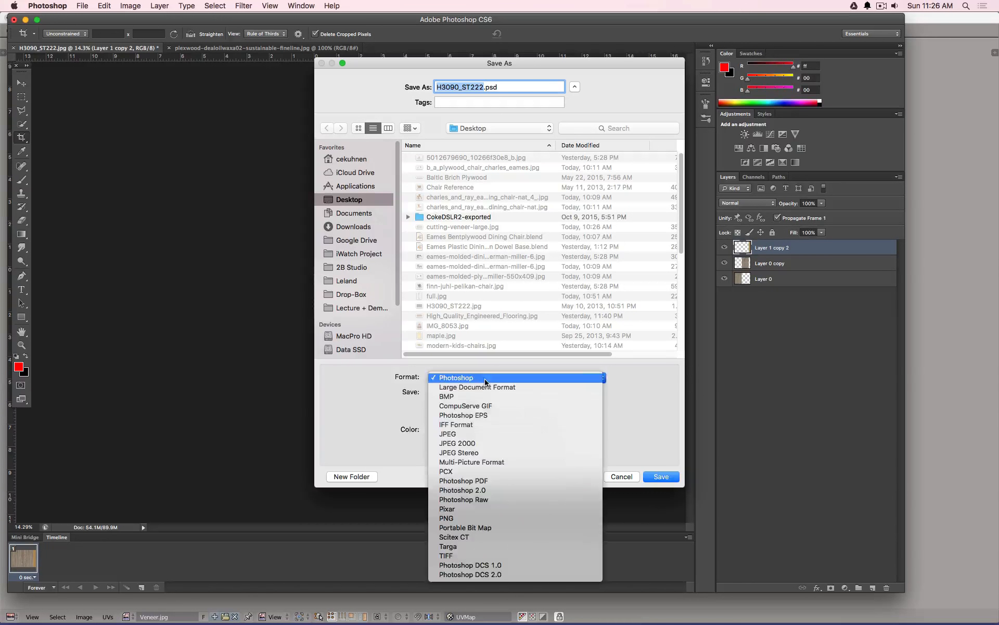
left_click(489, 434)
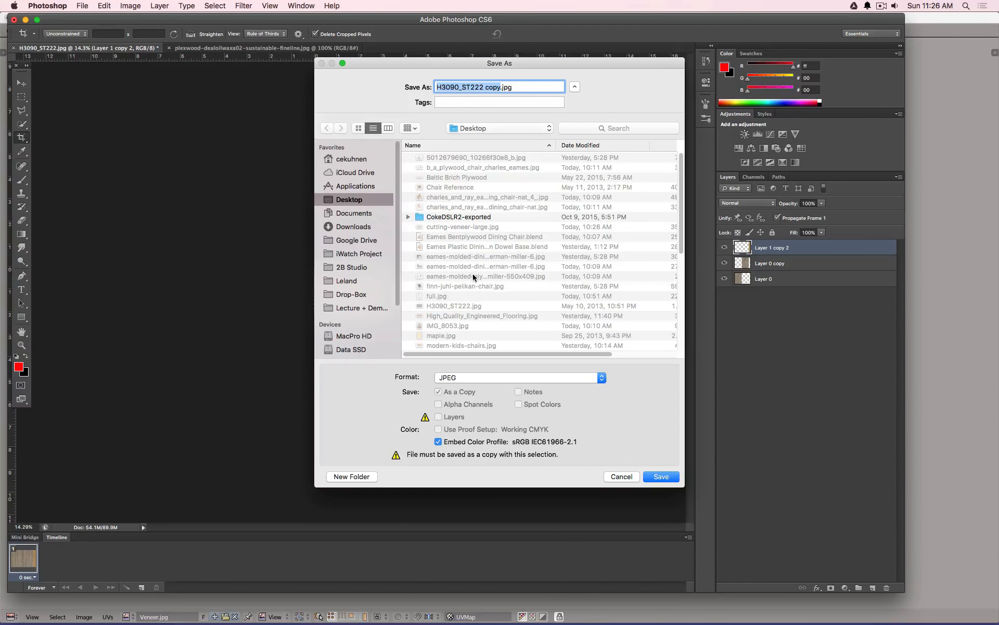
type("Veneer Preview")
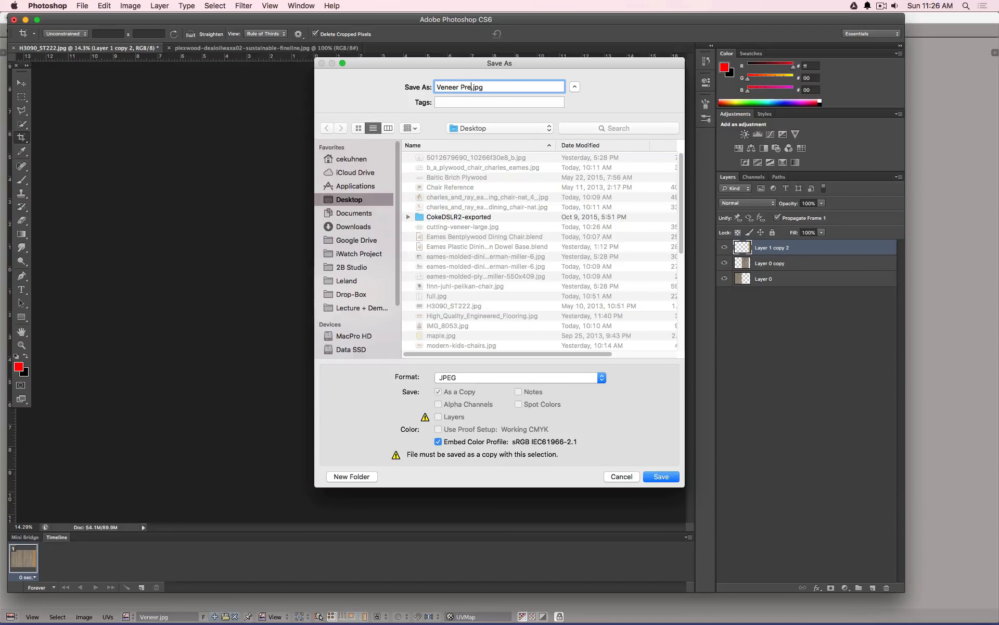
key("Return")
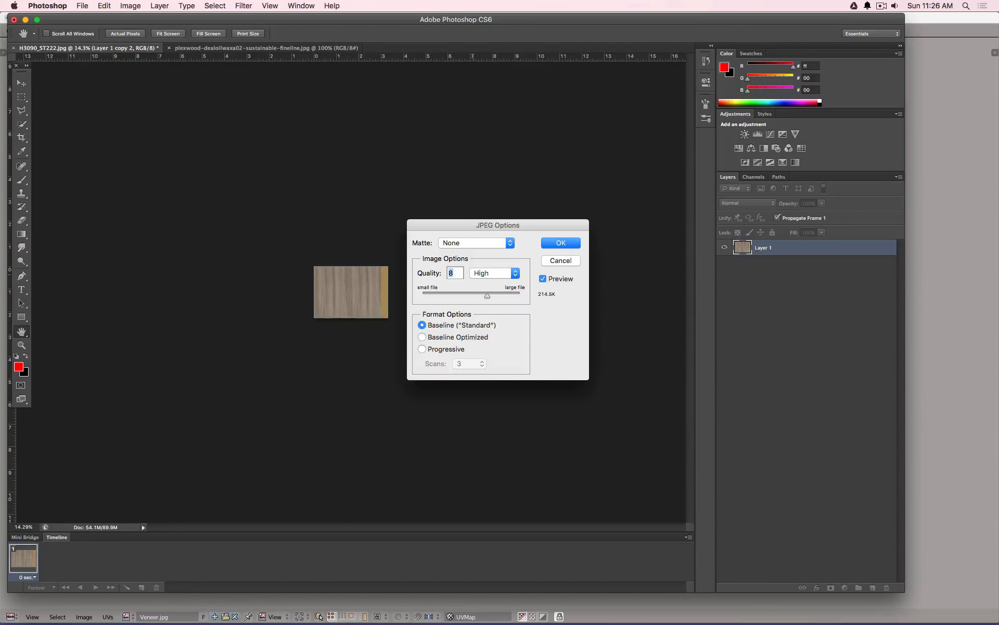
left_click(571, 243)
- Switch to Blender, restore the full screen layout and replace the Wood material's image texture with Veneer Preview.jpg from the Desktop
left_click(907, 161)
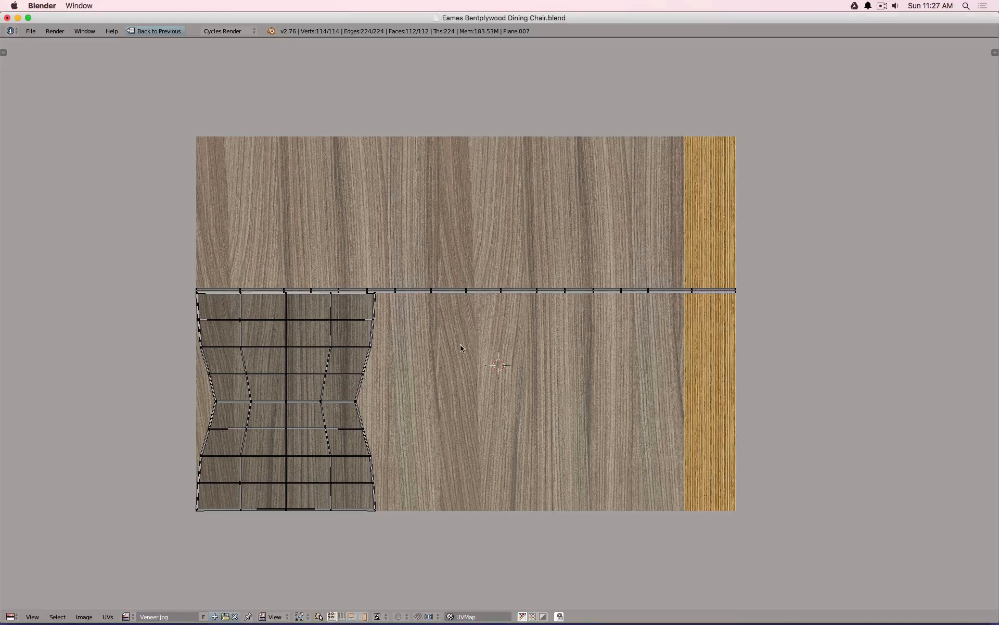
left_click(126, 616)
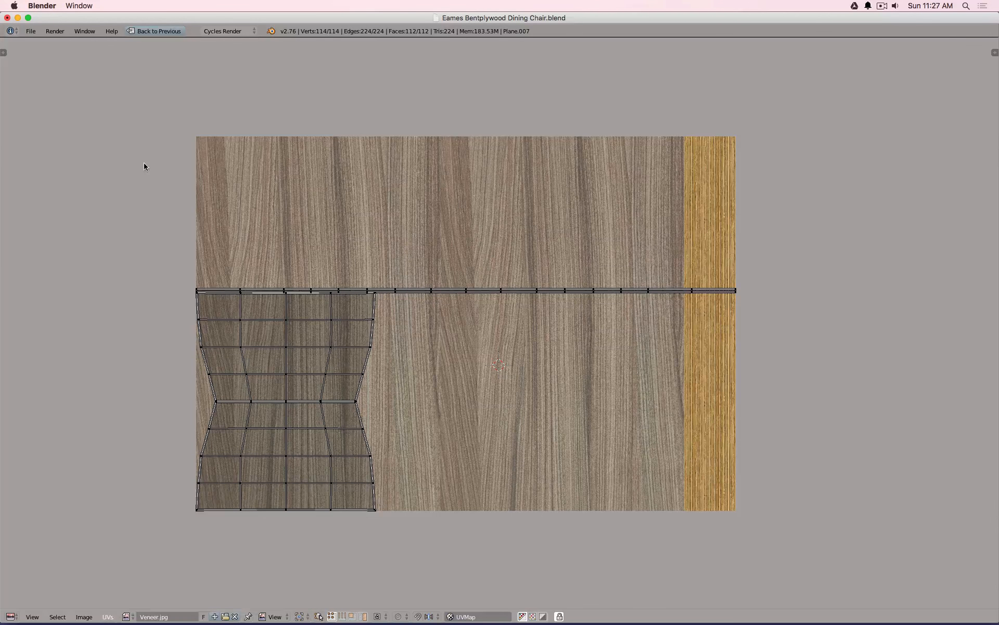
left_click(140, 31)
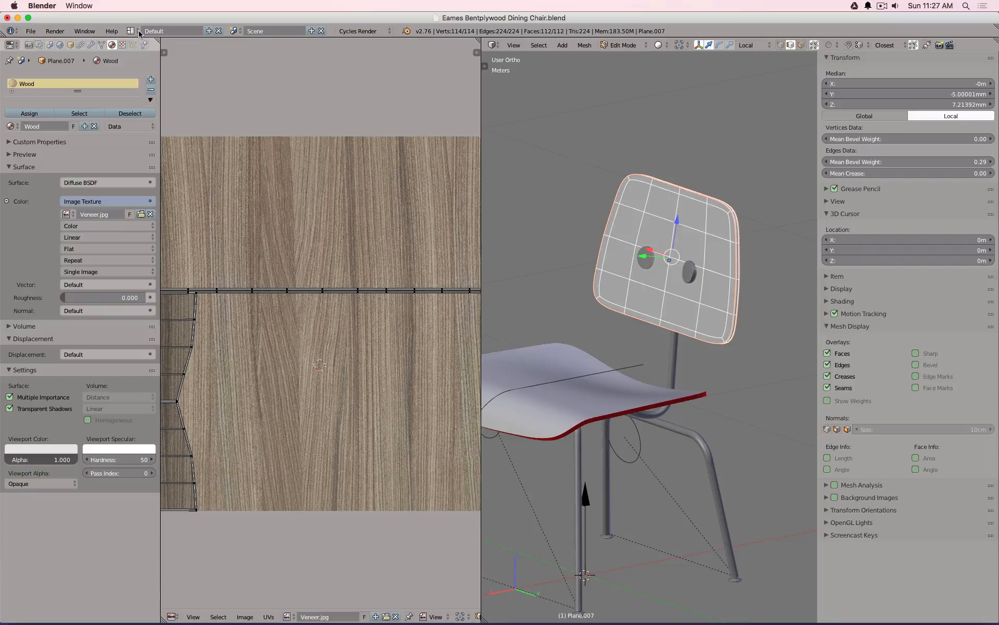
left_click(151, 215)
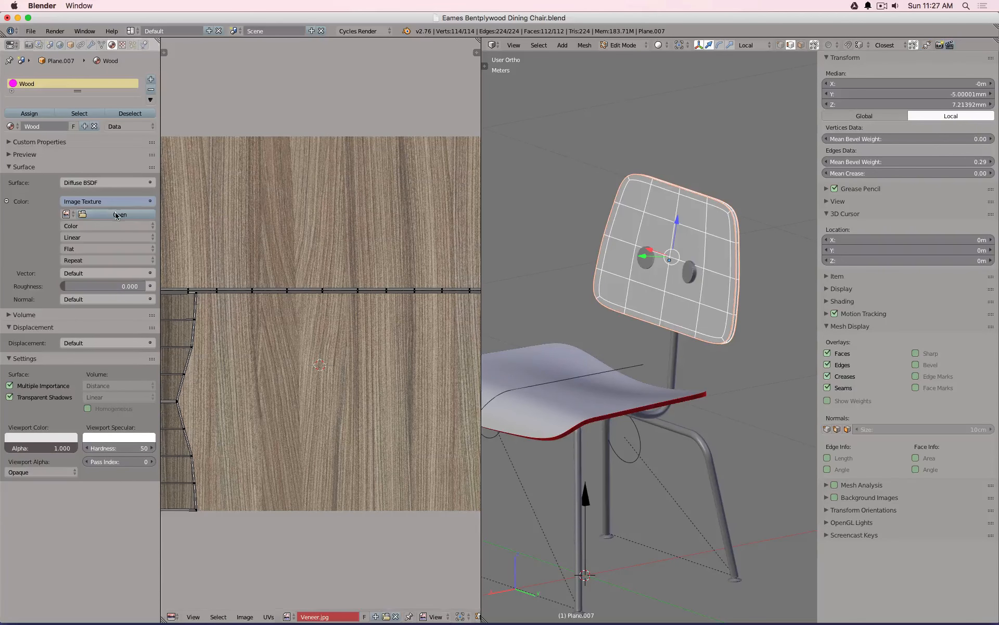
left_click(117, 215)
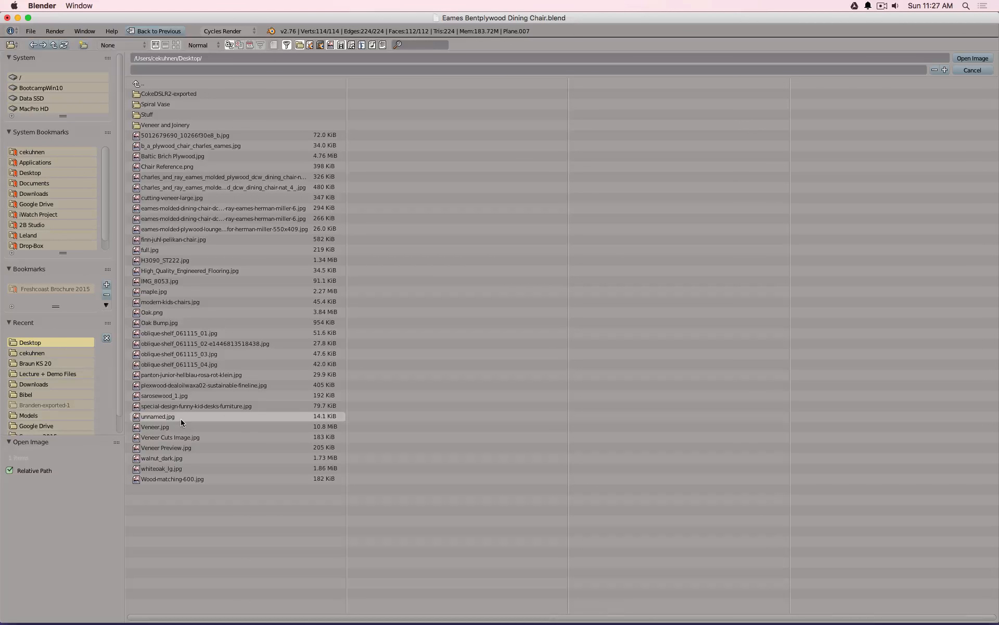
left_click(177, 447)
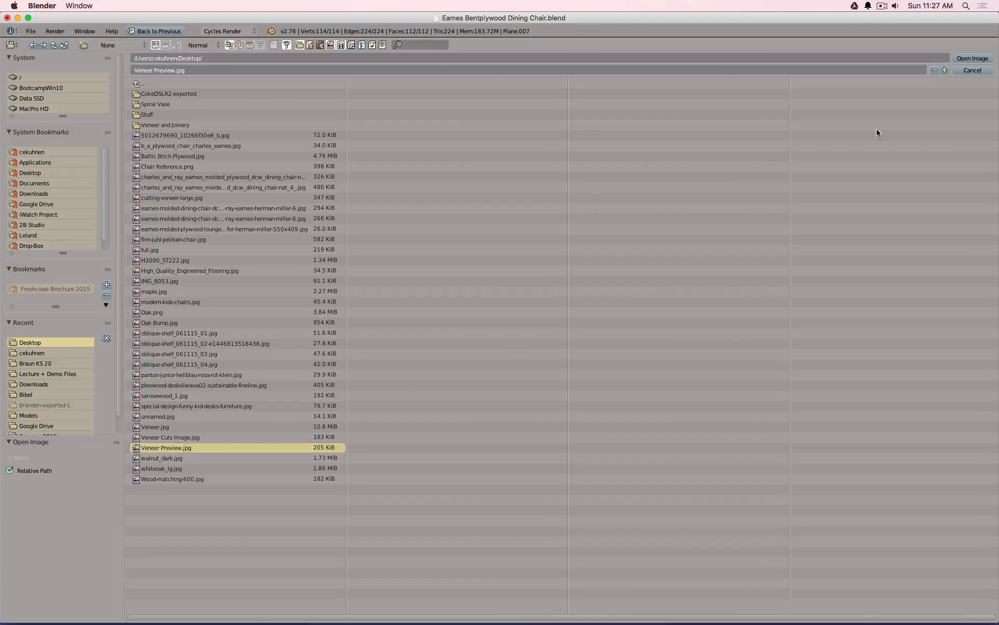
left_click(967, 64)
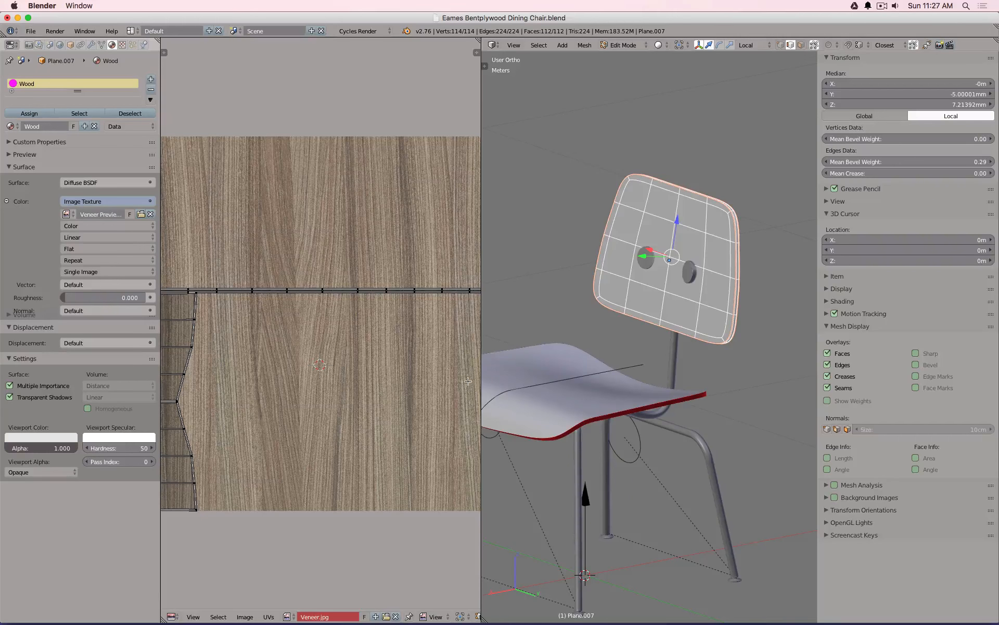
- Display Veneer Preview.jpg behind the UVs and maximize the UV/Image Editor with the whole texture in view
left_click(286, 617)
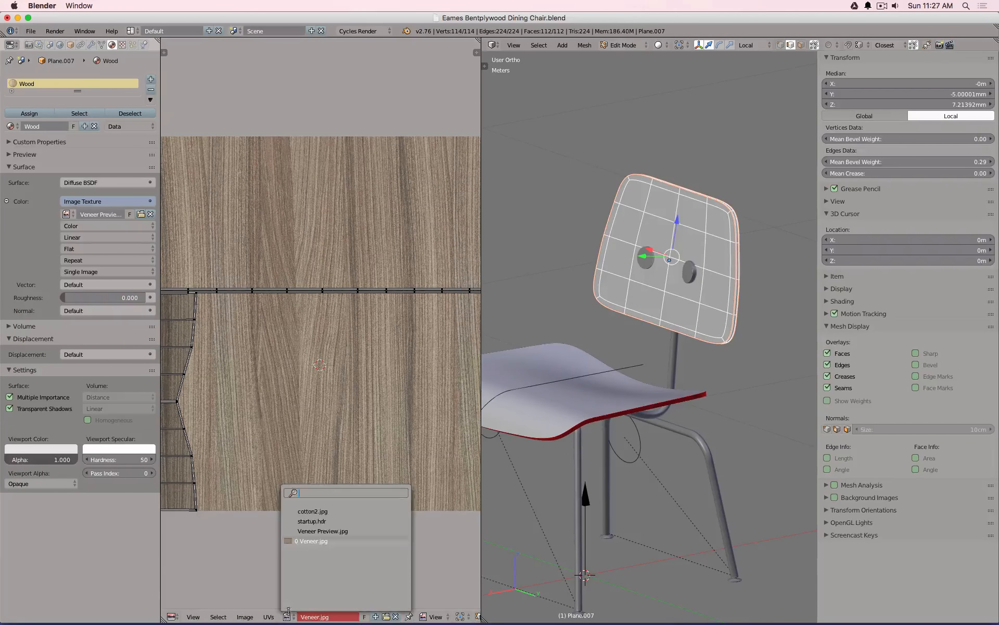
left_click(327, 531)
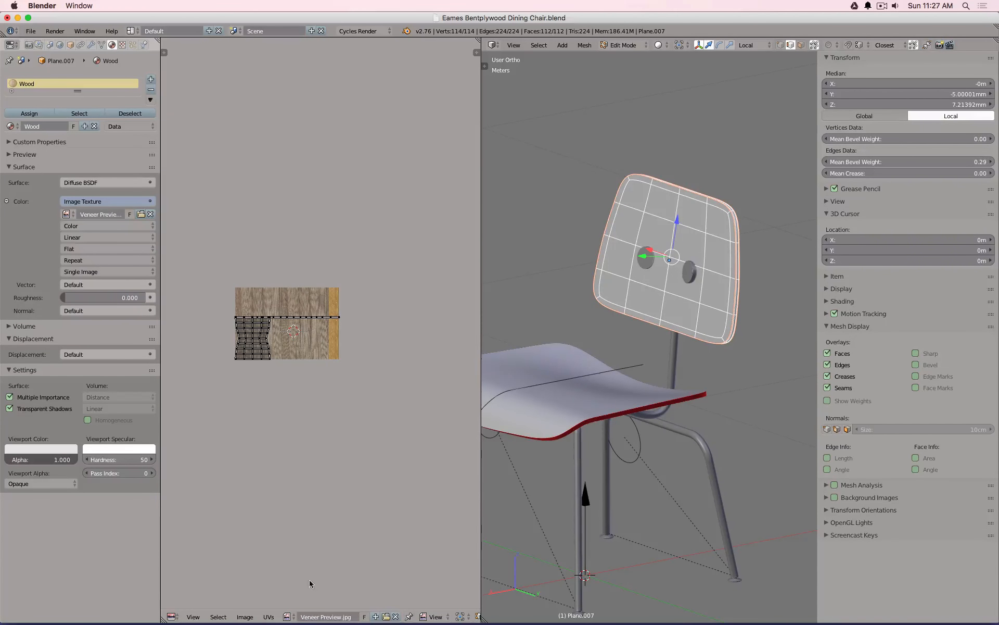
scroll(279, 327, "up", 6)
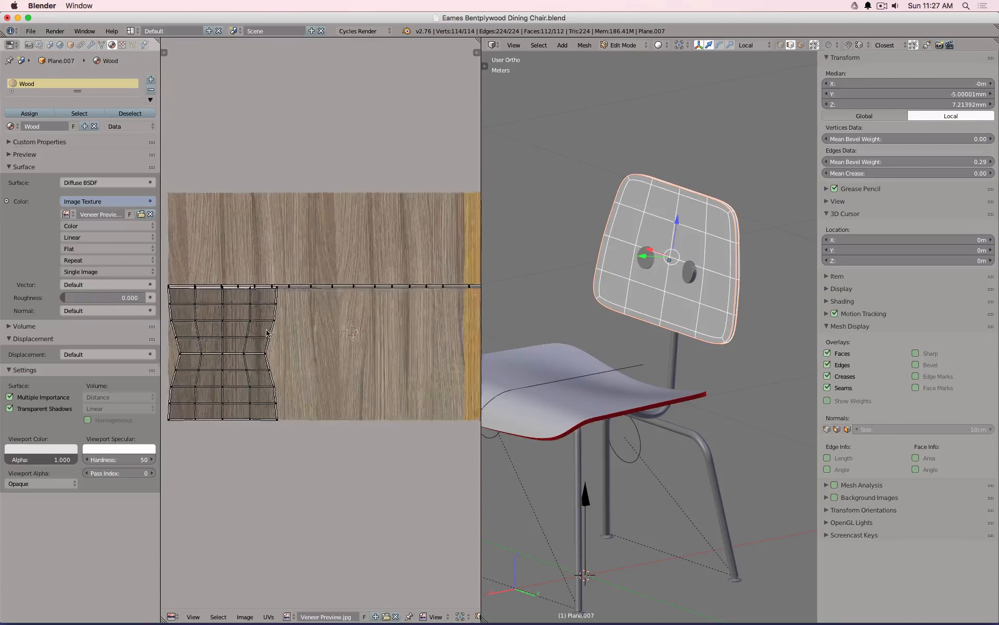
key("ctrl+Up")
scroll(474, 309, "down", 3)
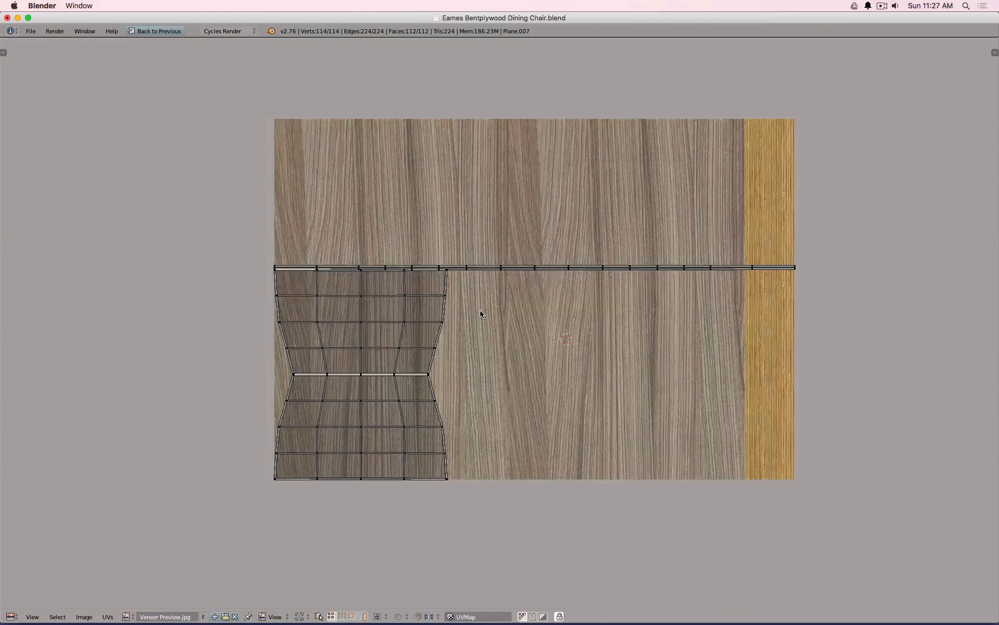
scroll(474, 309, "up", 5)
scroll(473, 307, "down", 5)
scroll(473, 307, "up", 2)
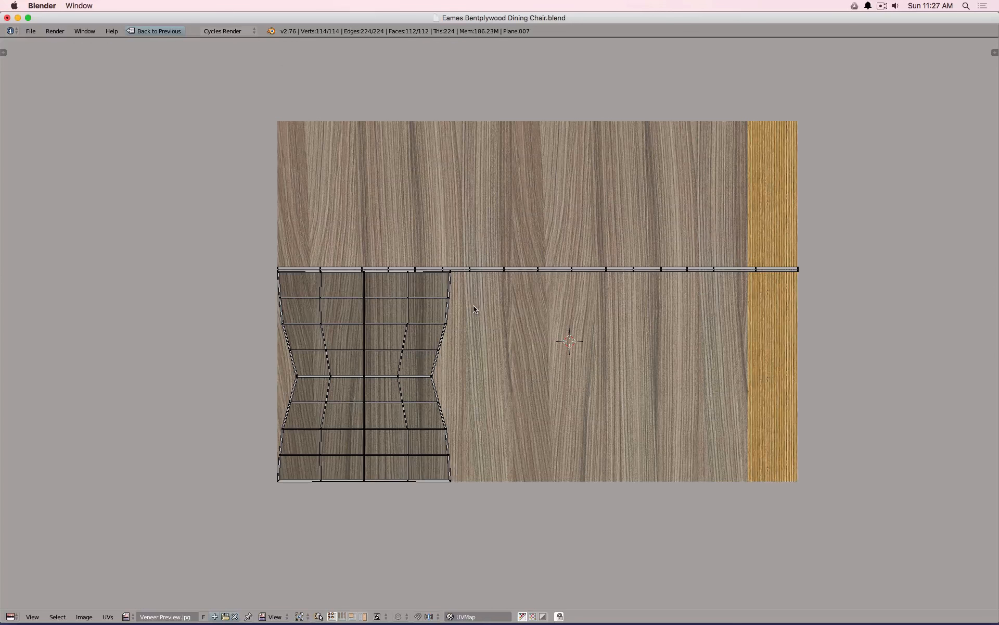
- Select the long horizontal edge-strip UV island and rotate it 90 degrees
key("l")
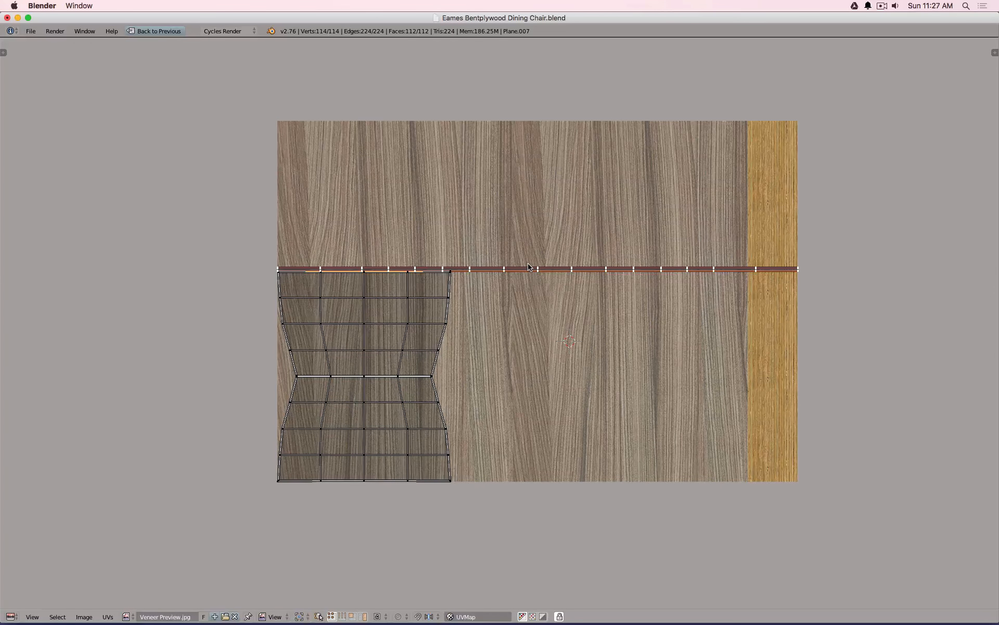
type("r9")
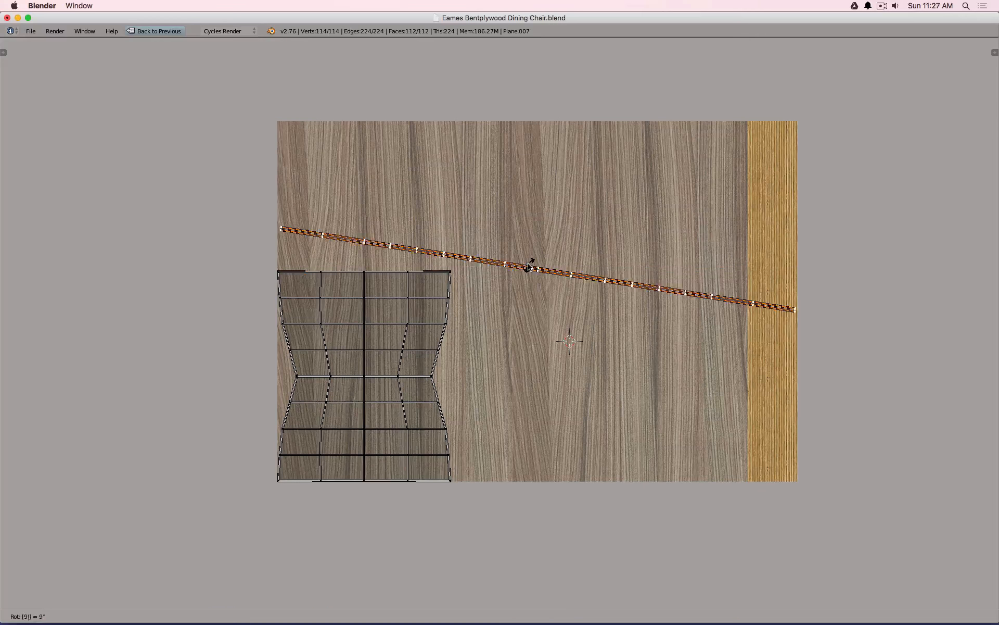
type("0")
key("Return")
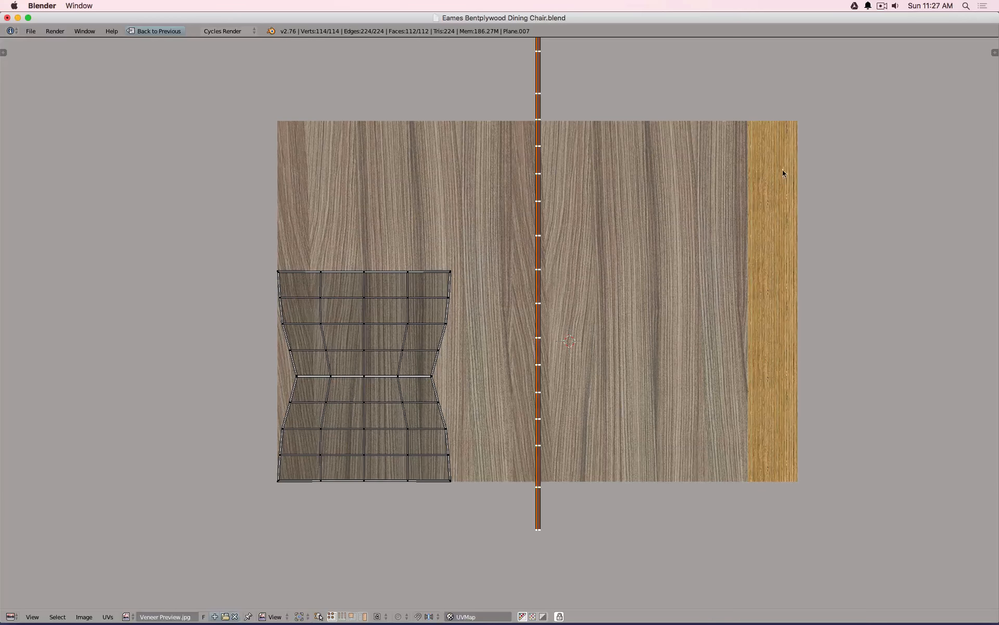
- Scale the edge-strip island down to about 0.3 and move it onto the plywood band of the texture
key("s")
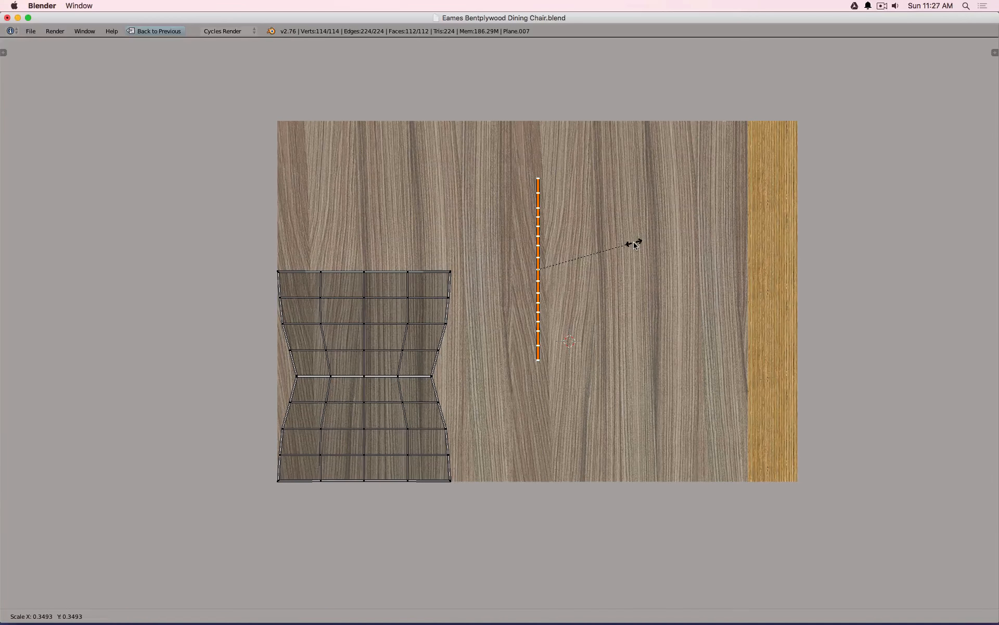
left_click(619, 254)
key("g")
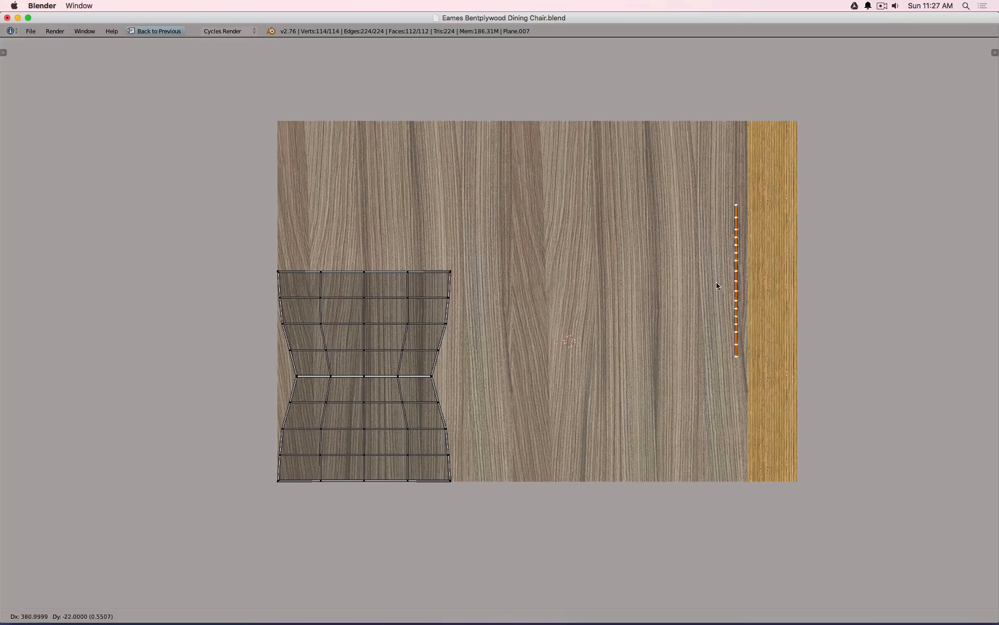
left_click(742, 285)
scroll(742, 286, "up", 10)
scroll(606, 196, "up", 2)
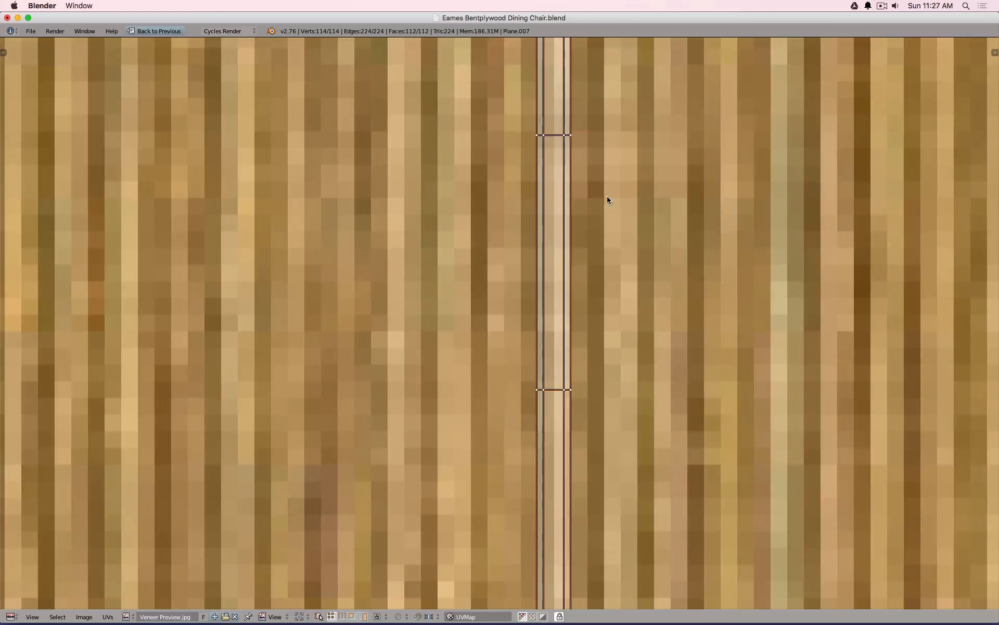
scroll(606, 196, "down", 8)
scroll(644, 226, "up", 3)
scroll(642, 226, "down", 5)
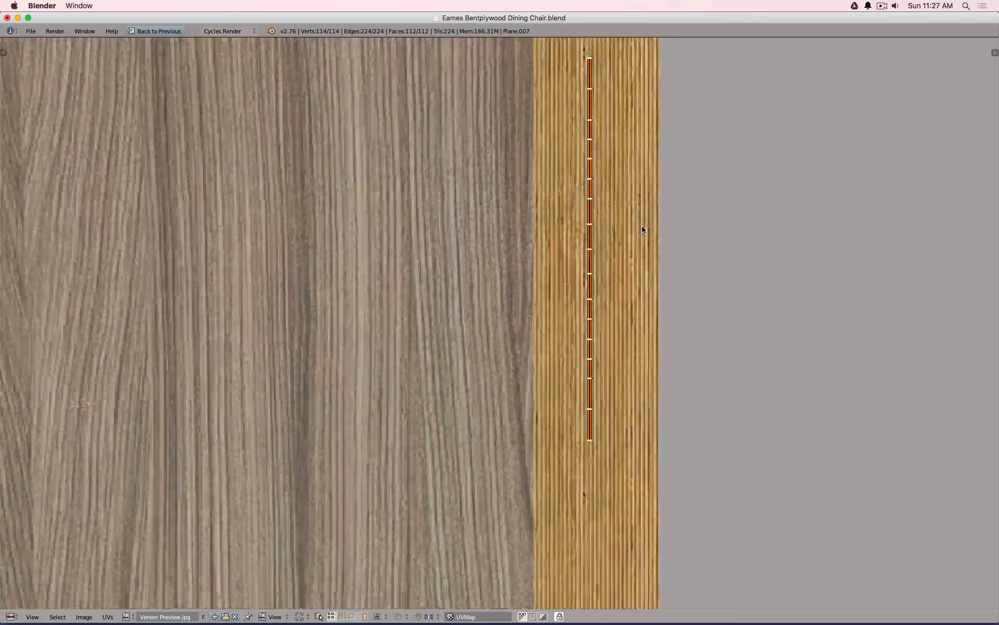
scroll(629, 179, "up", 2)
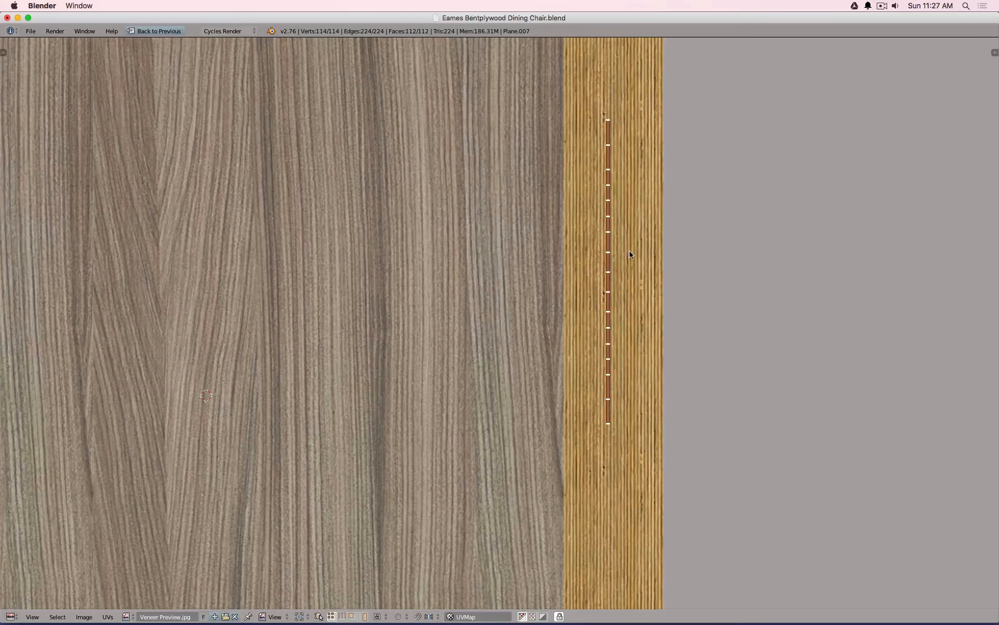
scroll(630, 254, "up", 1)
- Widen the edge-strip island along X to about half the width of the plywood band
key("s")
key("x")
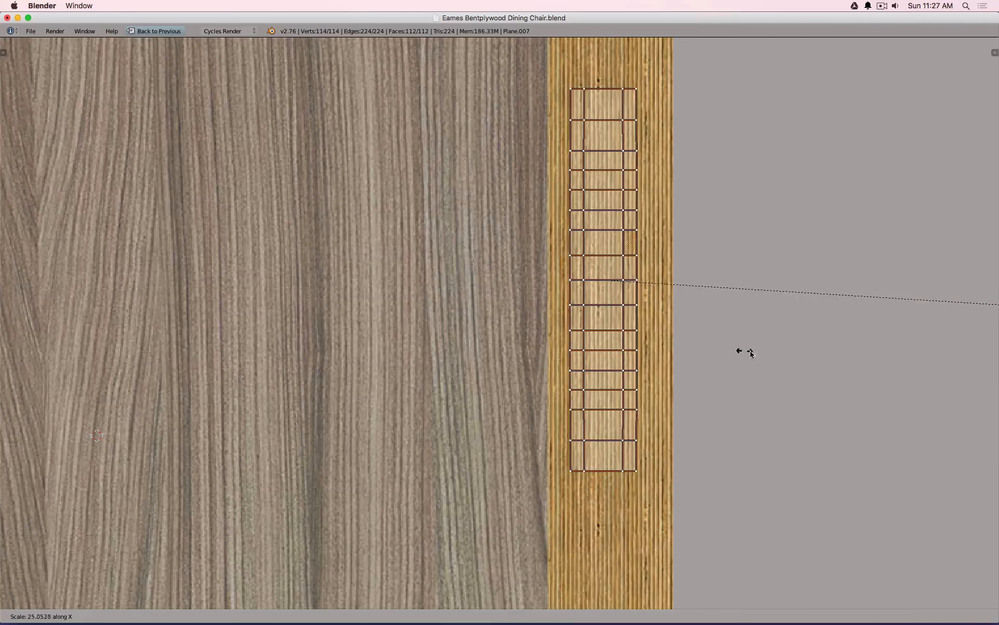
left_click(573, 348)
scroll(627, 346, "down", 4)
middle_click_drag(651, 332, 588, 349)
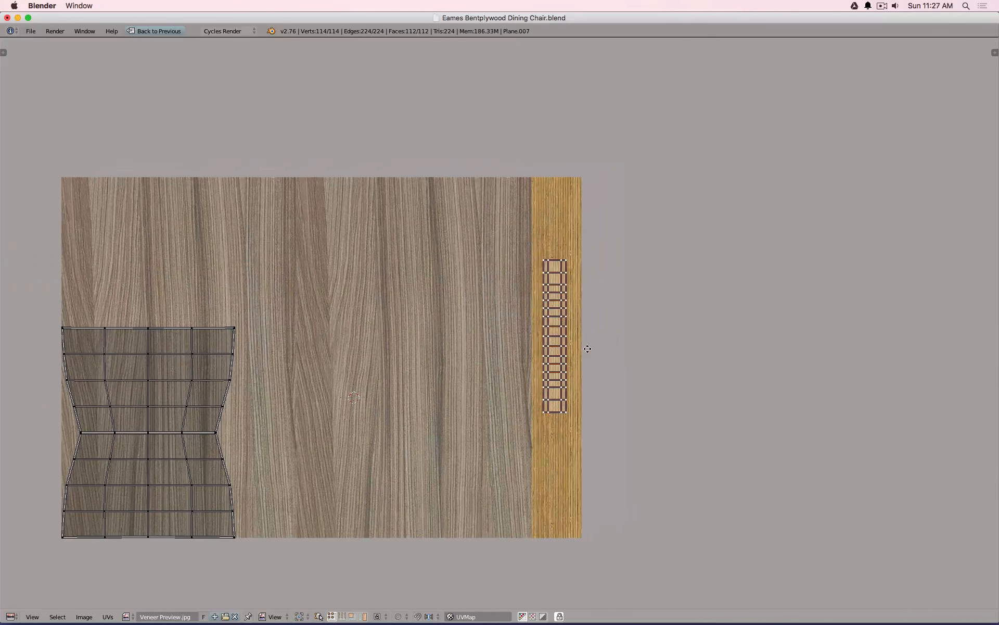
scroll(587, 349, "up", 1)
- Stretch the edge-strip island about 2.09 times along Y and move it down to the plywood band's lower end
key("s")
key("y")
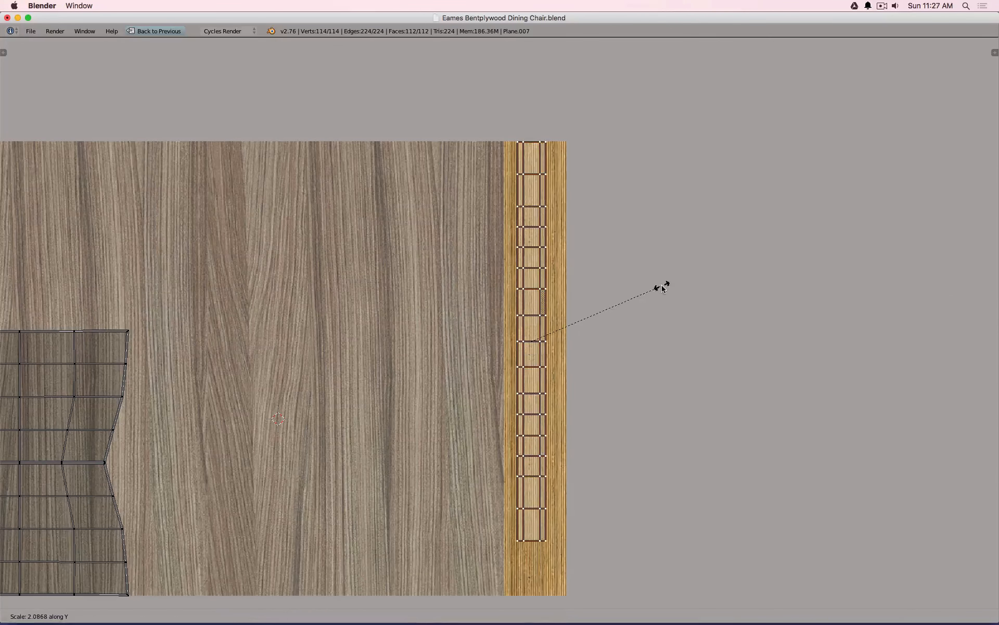
left_click(662, 287)
middle_click_drag(640, 321, 639, 296)
key("g")
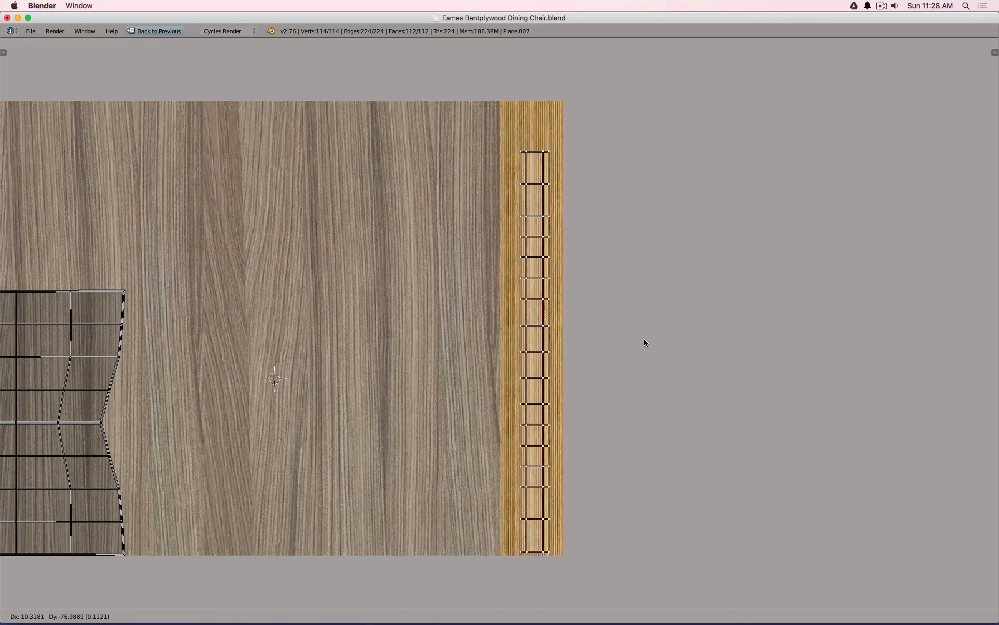
left_click(644, 342)
key("h")
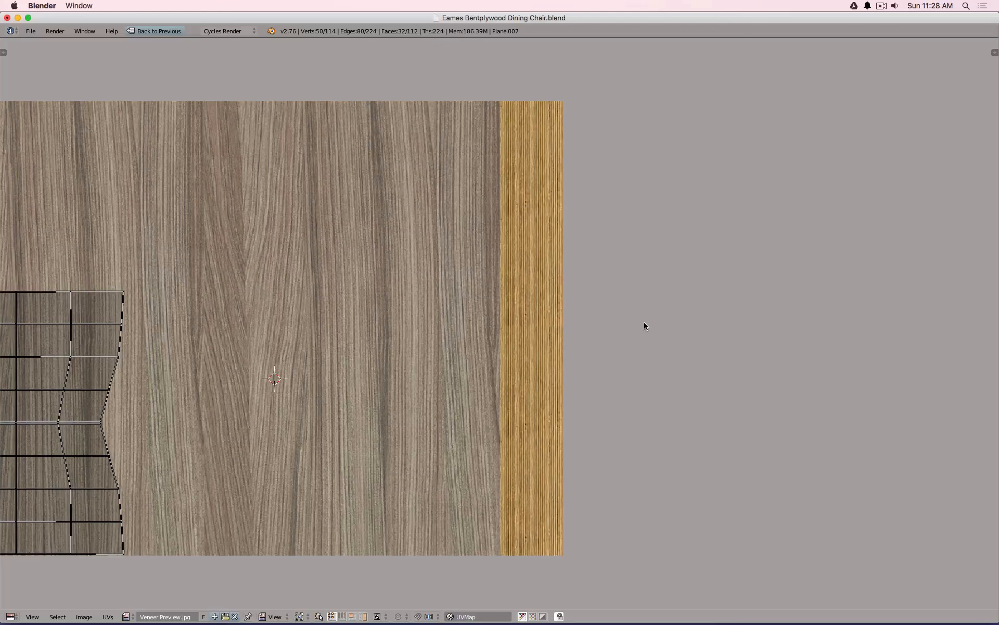
key("alt+h")
key("g")
right_click(636, 288)
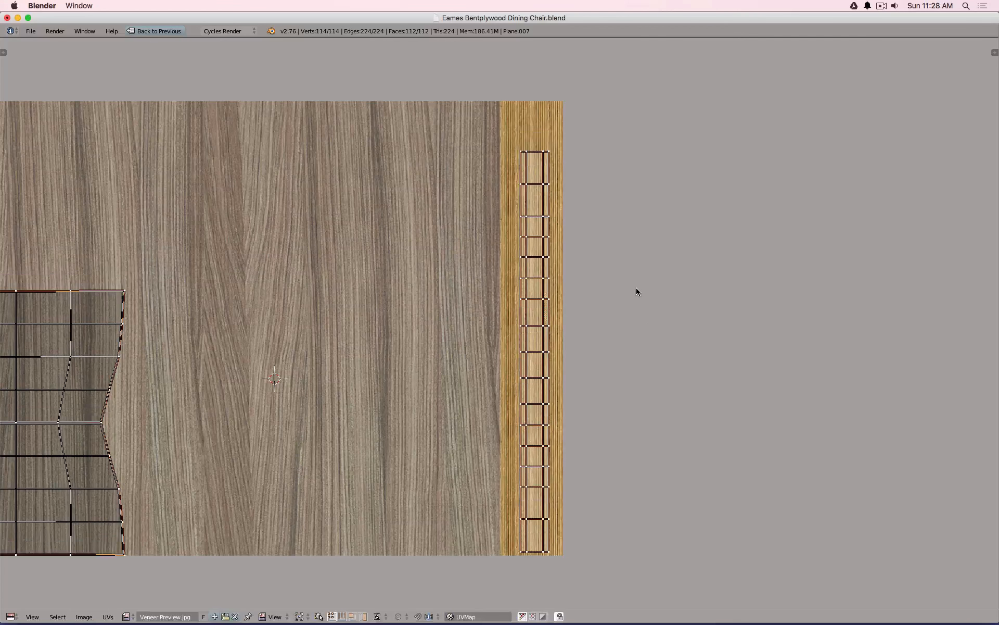
key("a")
- Reselect the edge-strip island, stretch it about 1.11 times along Y, fit it within the plywood band's full height, and deselect all UVs
key("l")
key("g")
left_click(567, 270)
key("s")
key("y")
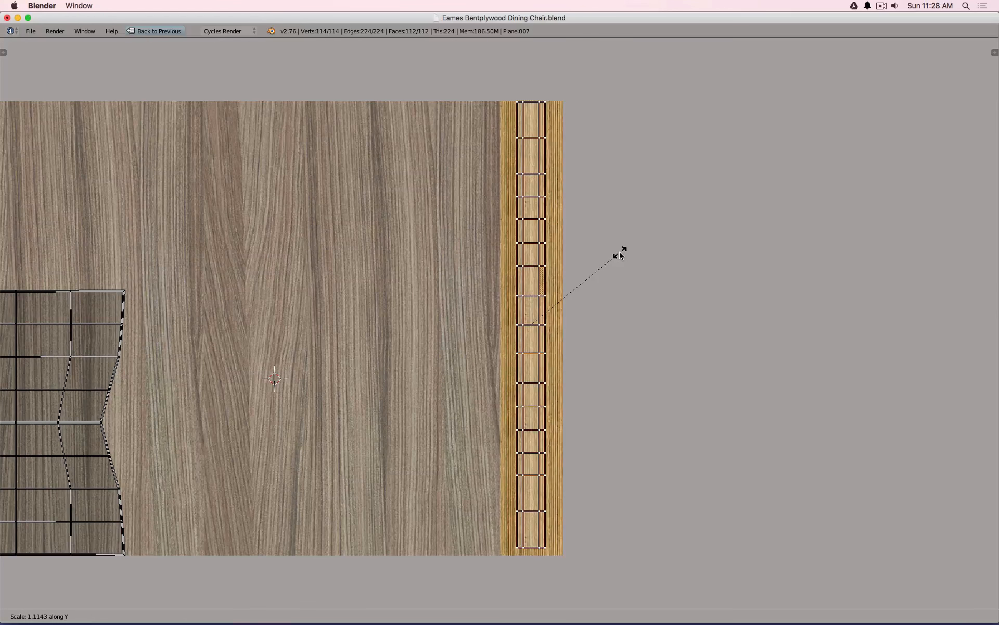
left_click(619, 252)
key("g")
left_click(621, 254)
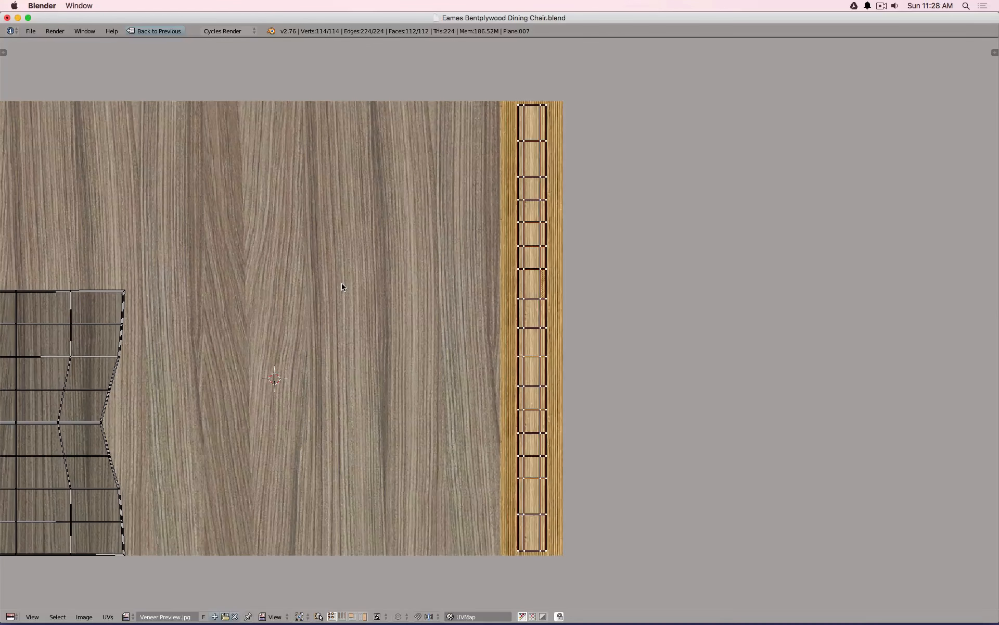
middle_click_drag(145, 327, 335, 317)
key("a")
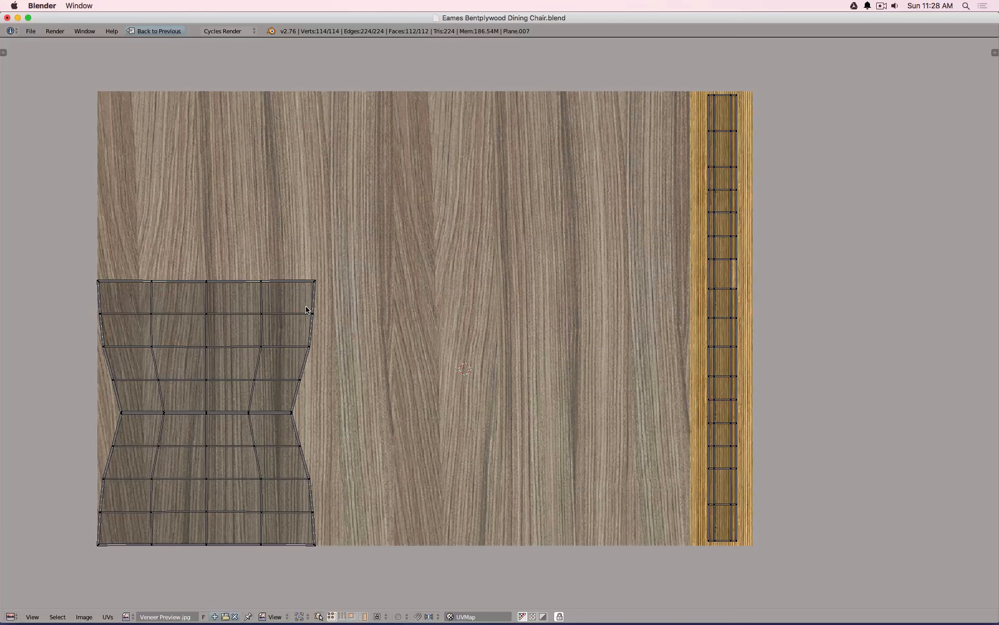
- Mirror the upper backrest face island along Y and move it down exactly over the lower backrest island
key("l")
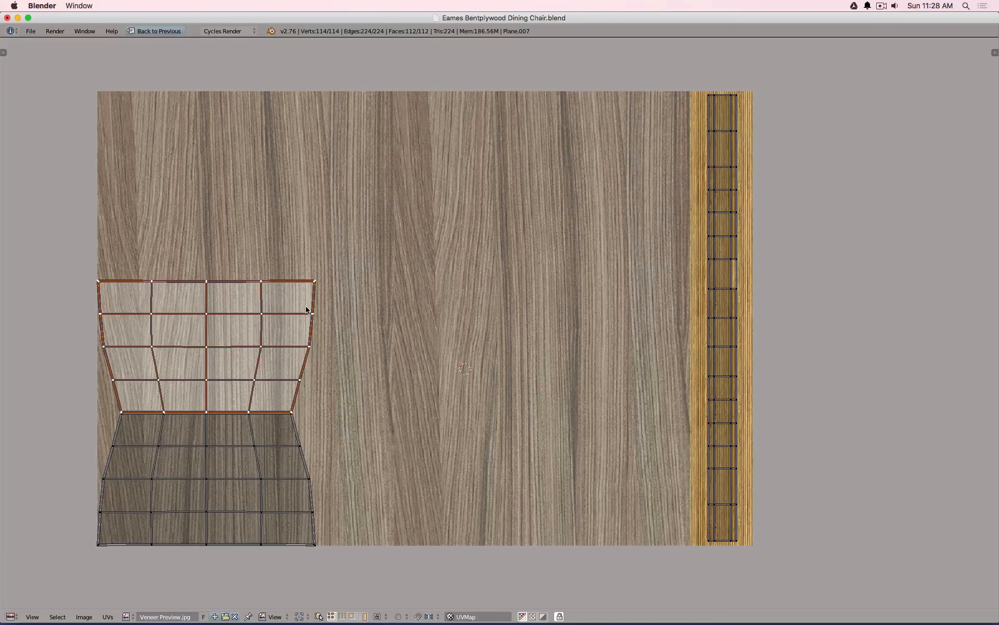
key("ctrl+m")
key("y")
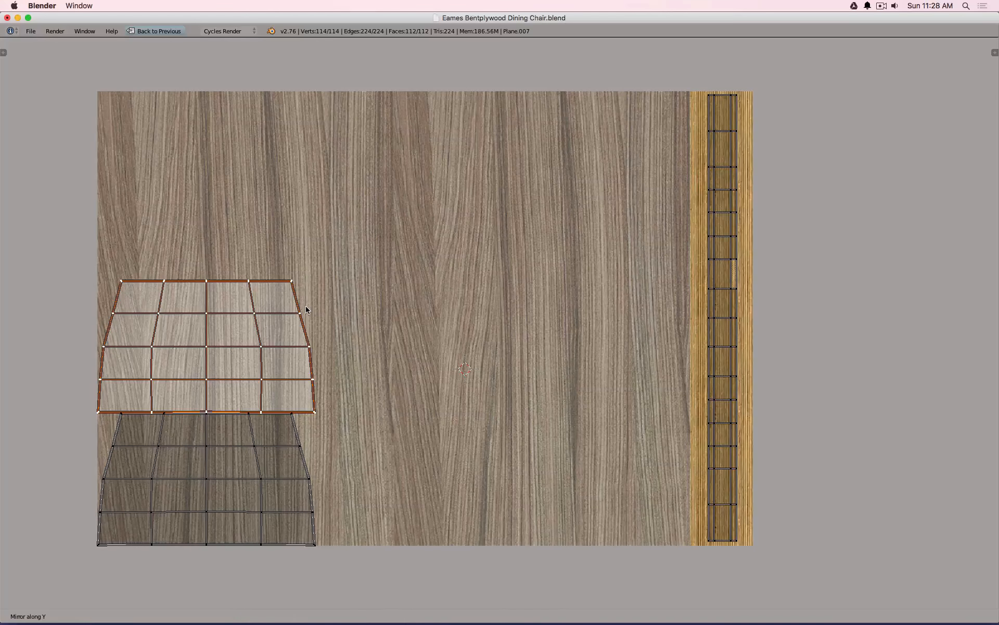
key("g")
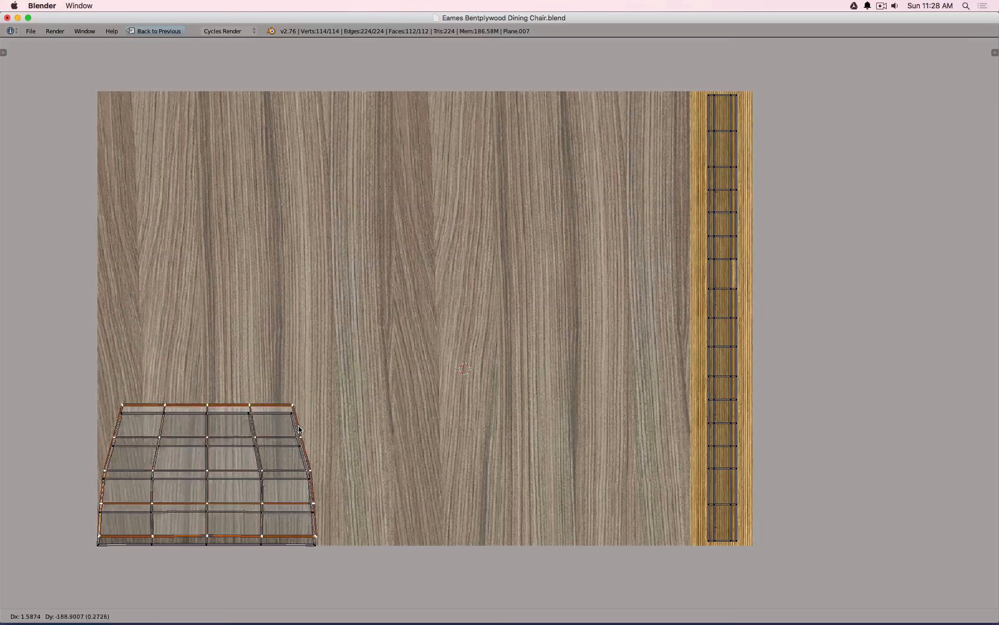
left_click(299, 436)
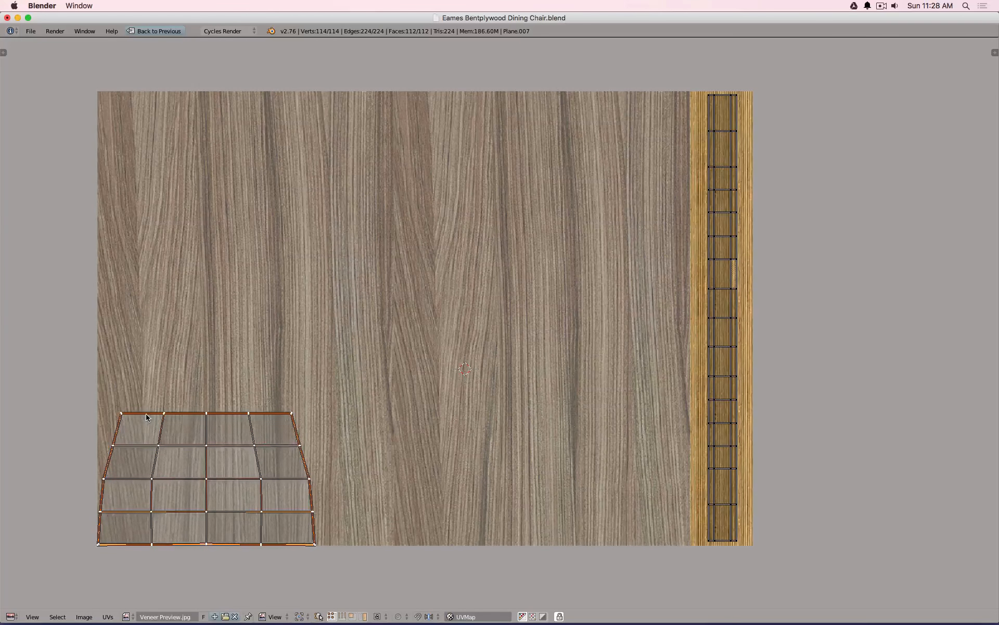
- Select both overlapping backrest face islands and move them together to the middle of the walnut veneer area
key("a")
key("b")
left_click_drag(65, 365, 344, 599)
key("g")
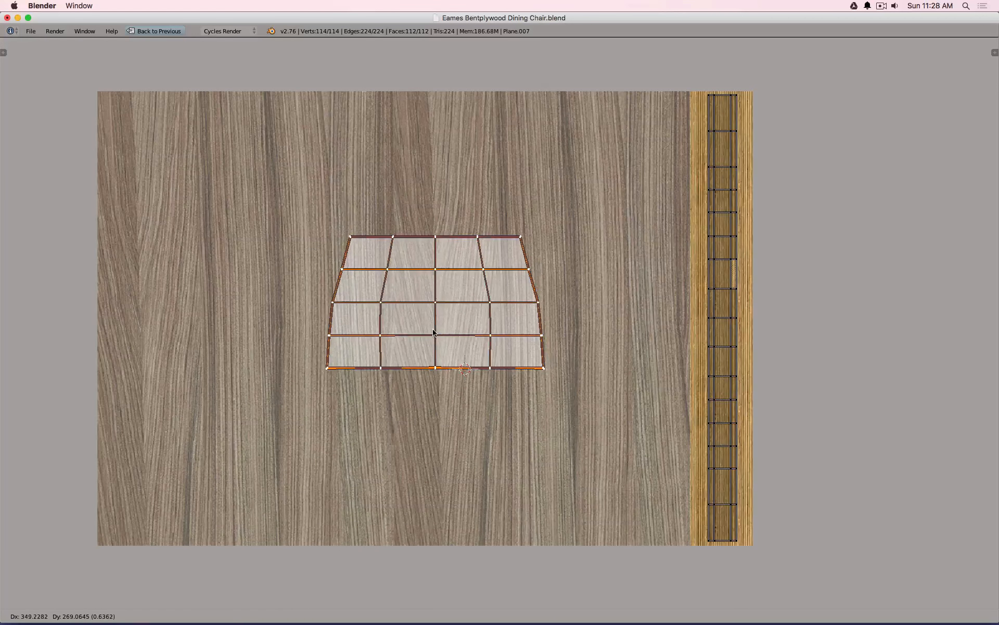
left_click(438, 332)
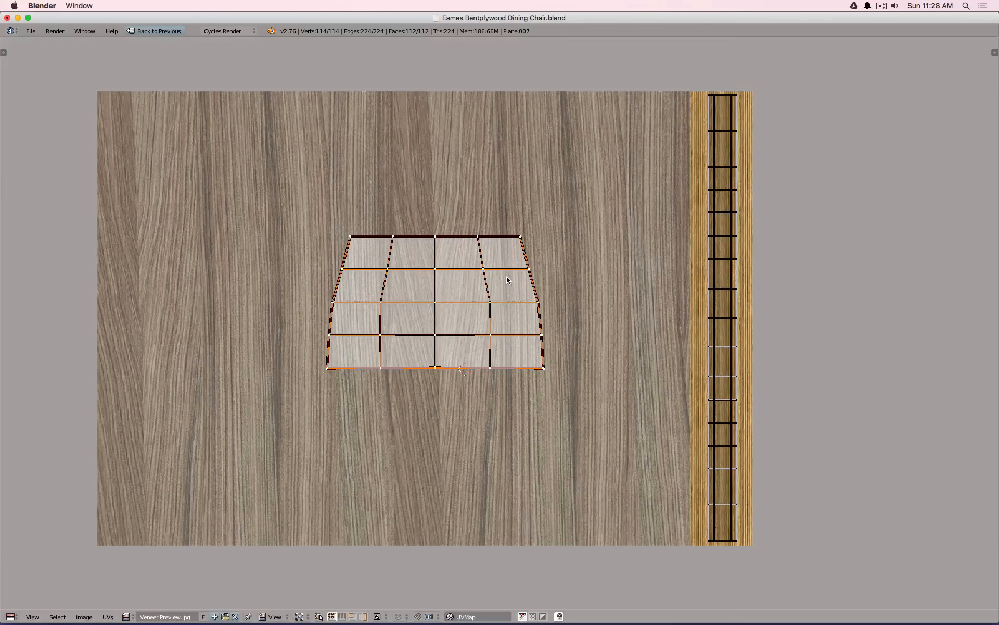
- Enlarge and reposition both overlapping backrest islands until they span nearly the full width of the walnut veneer area
key("s")
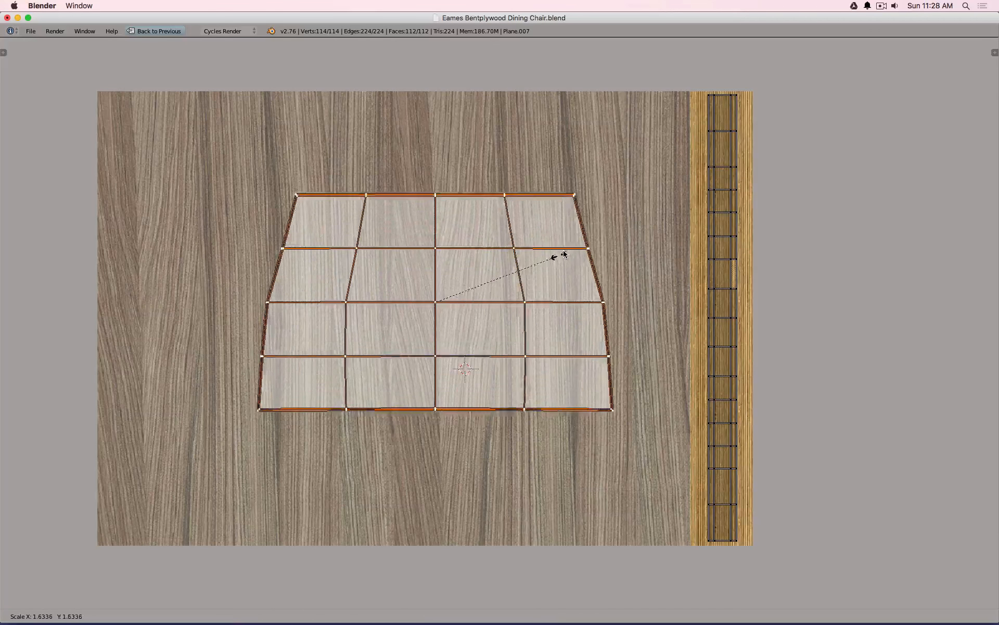
left_click(603, 212)
key("g")
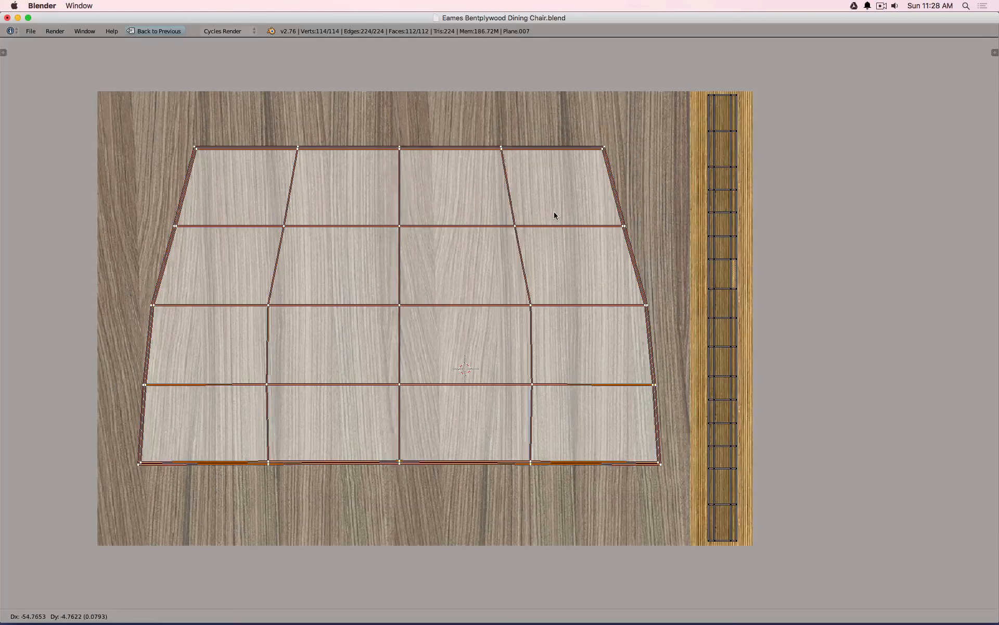
key("s")
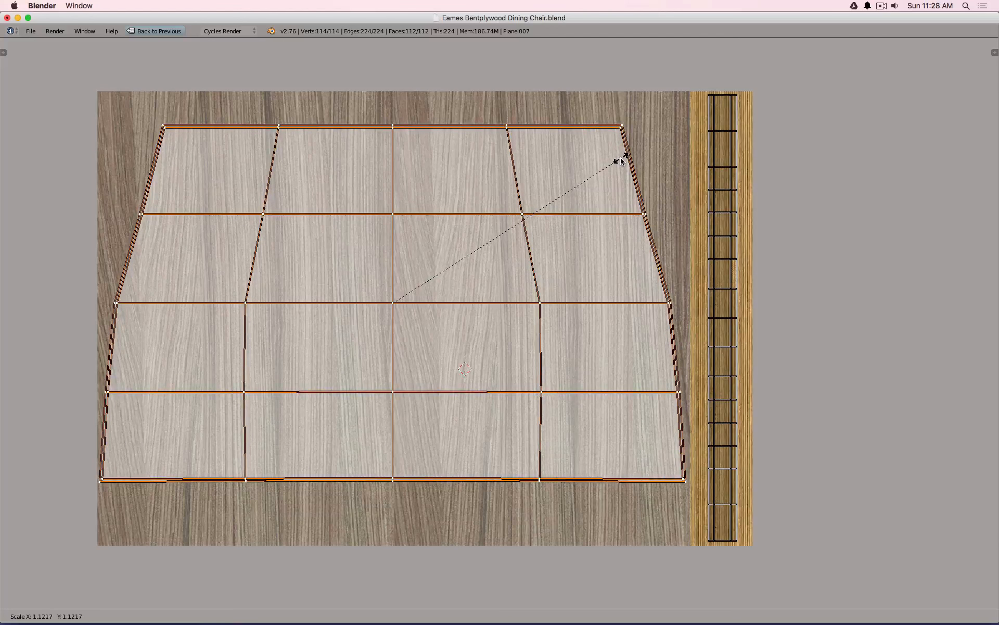
left_click(622, 157)
key("g")
left_click(605, 168)
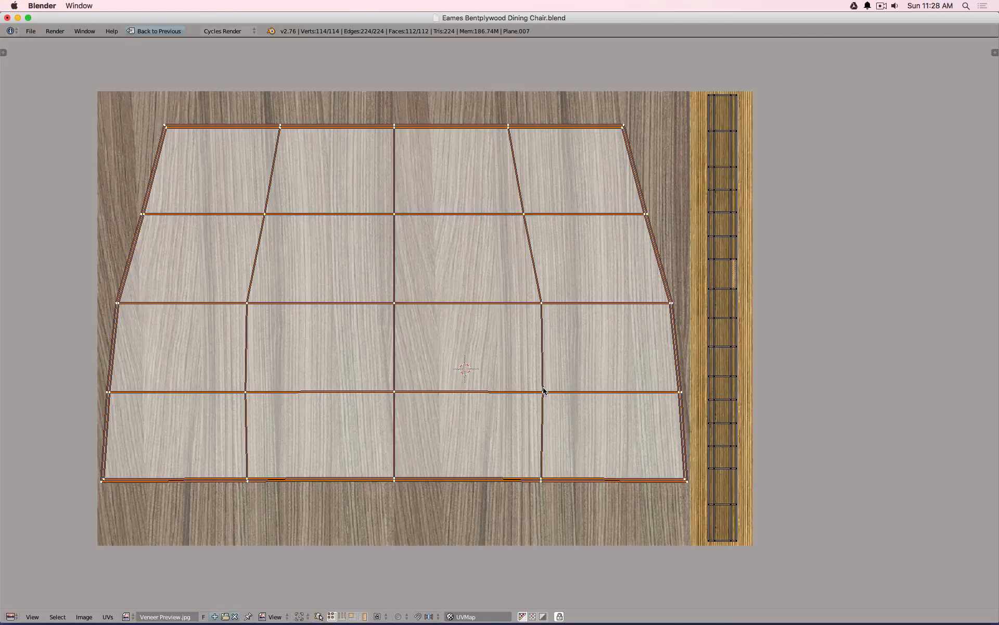
- Restore the multi-editor layout, set the 3D viewport shading to Material, and leave Edit Mode on the backrest
key("ctrl+Up")
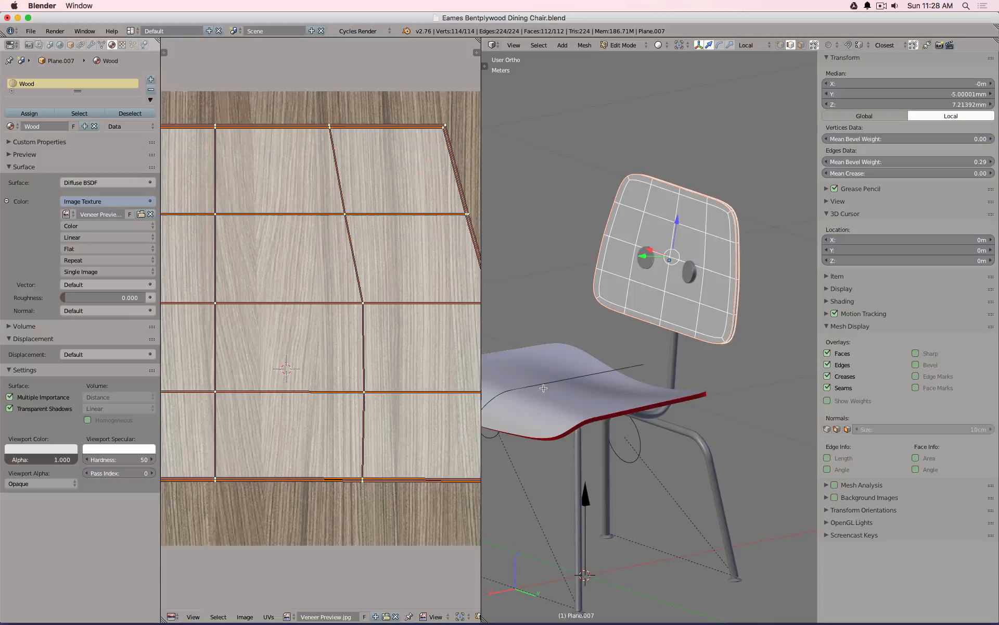
left_click(657, 46)
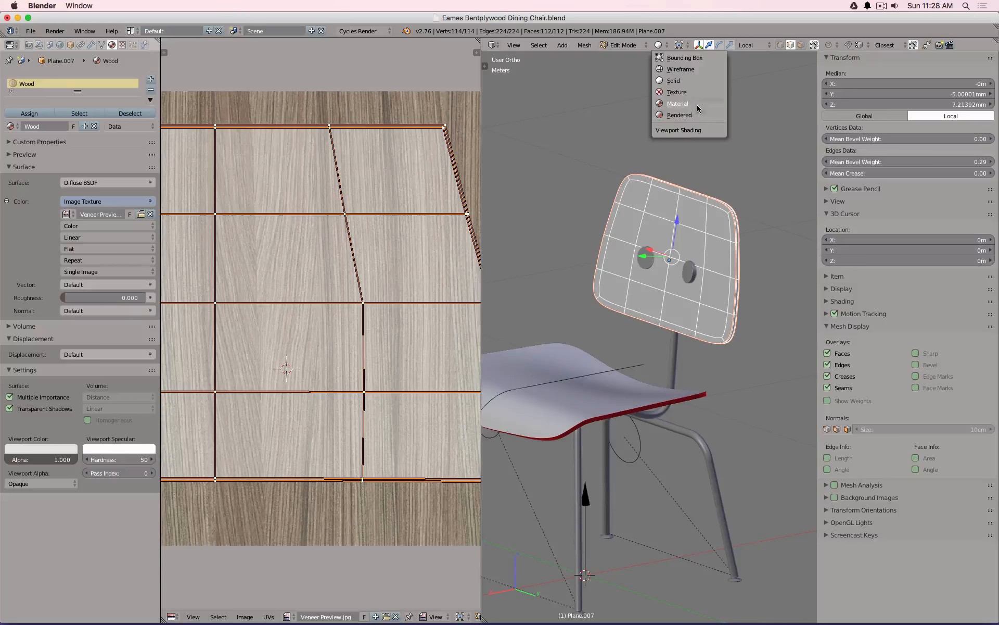
key("Return")
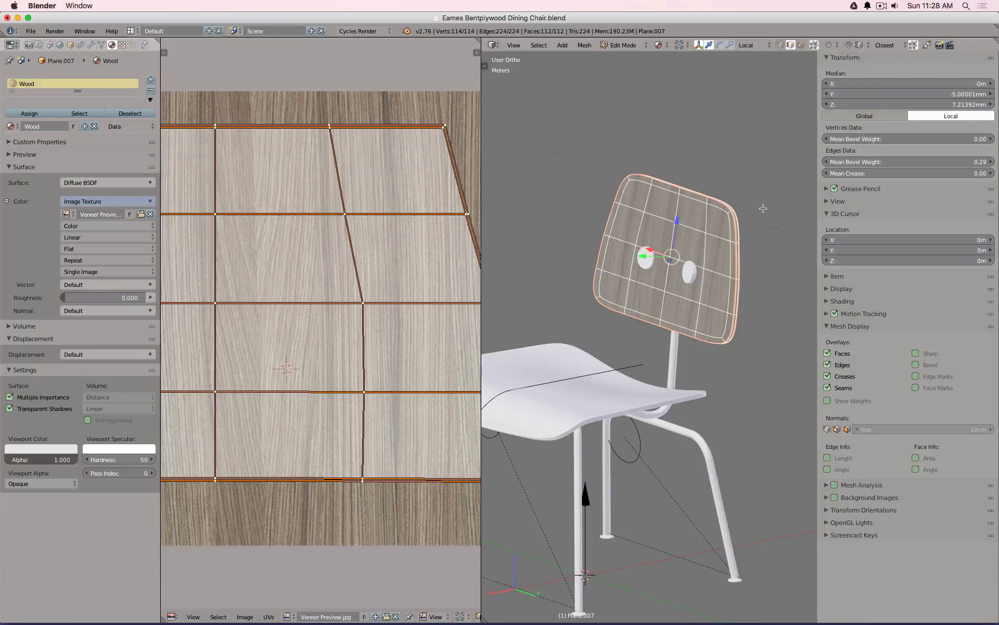
scroll(751, 215, "up", 7)
key("Tab")
- Examine the backrest from several angles and close up, checking the veneer grain and the plywood layers along its edge
scroll(720, 231, "down", 5)
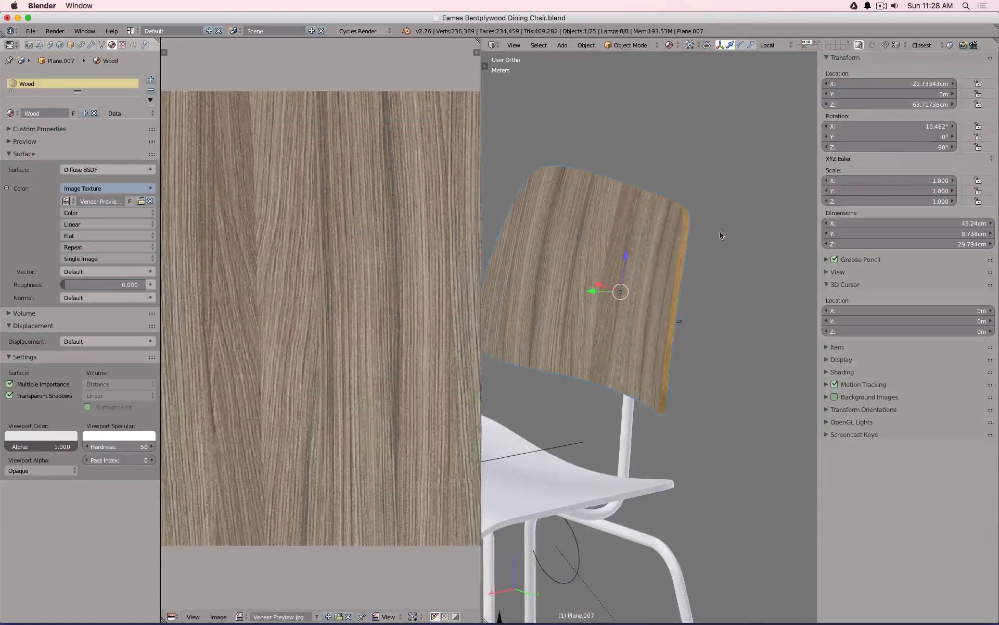
middle_click_drag(720, 231, 678, 269)
scroll(677, 269, "up", 5)
scroll(720, 228, "up", 3)
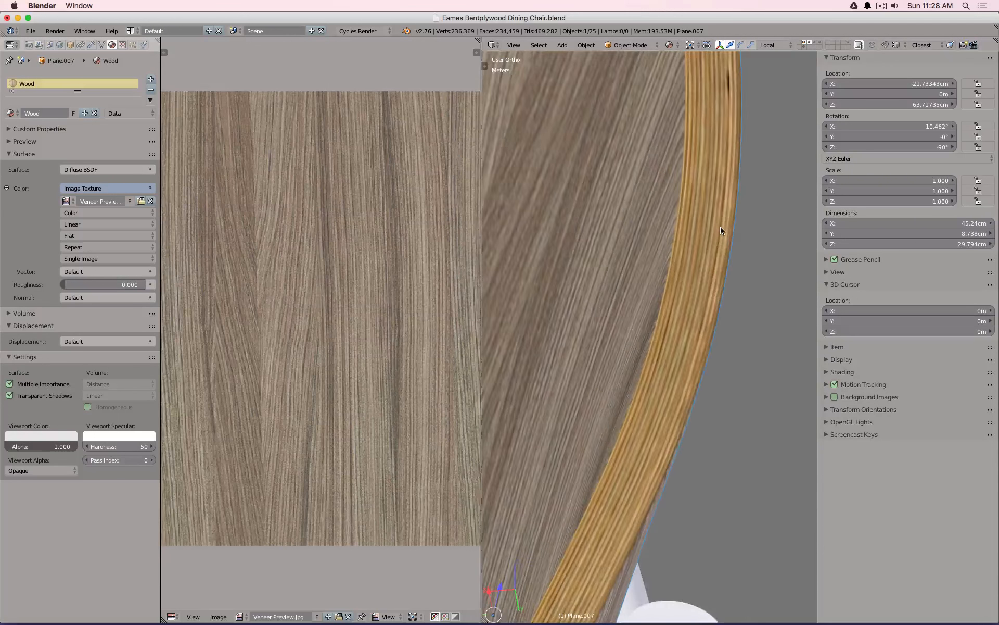
scroll(721, 229, "down", 5)
middle_click_drag(624, 294, 586, 256)
scroll(743, 258, "down", 5)
scroll(615, 268, "up", 2)
middle_click_drag(673, 281, 637, 266)
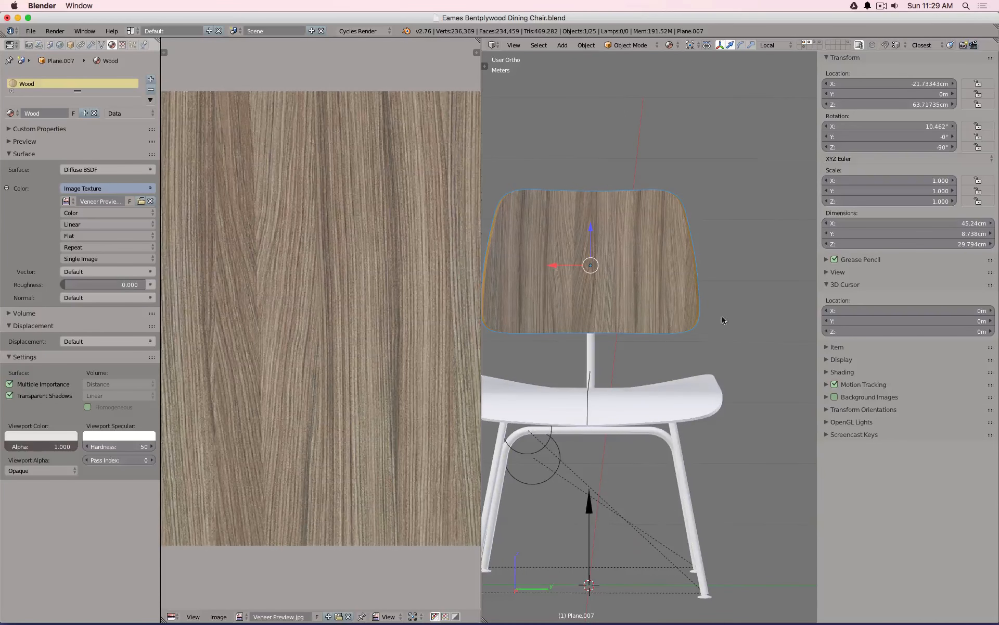
middle_click_drag(722, 320, 693, 344)
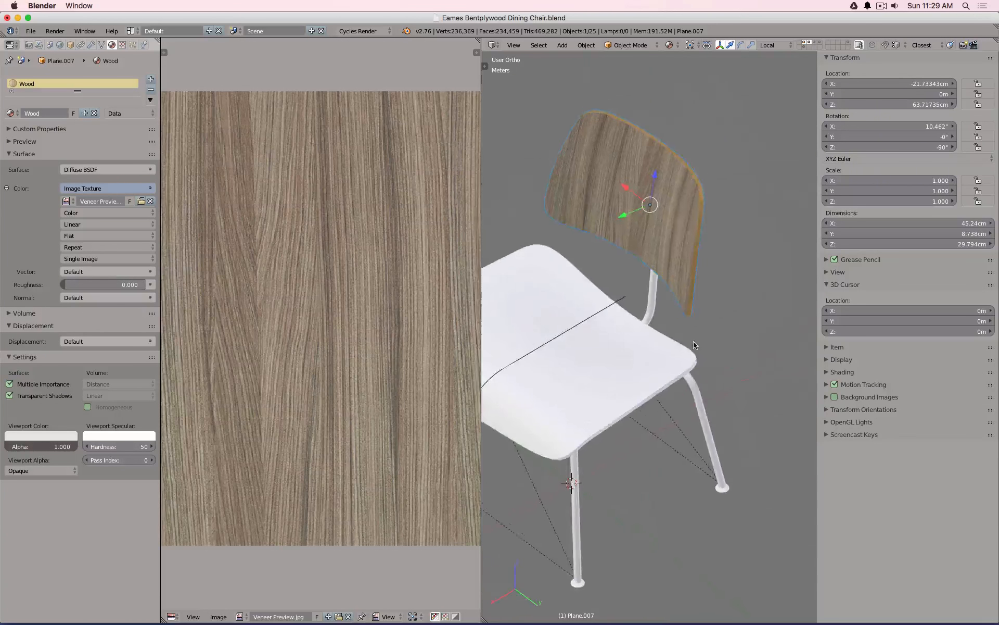
scroll(658, 217, "up", 8)
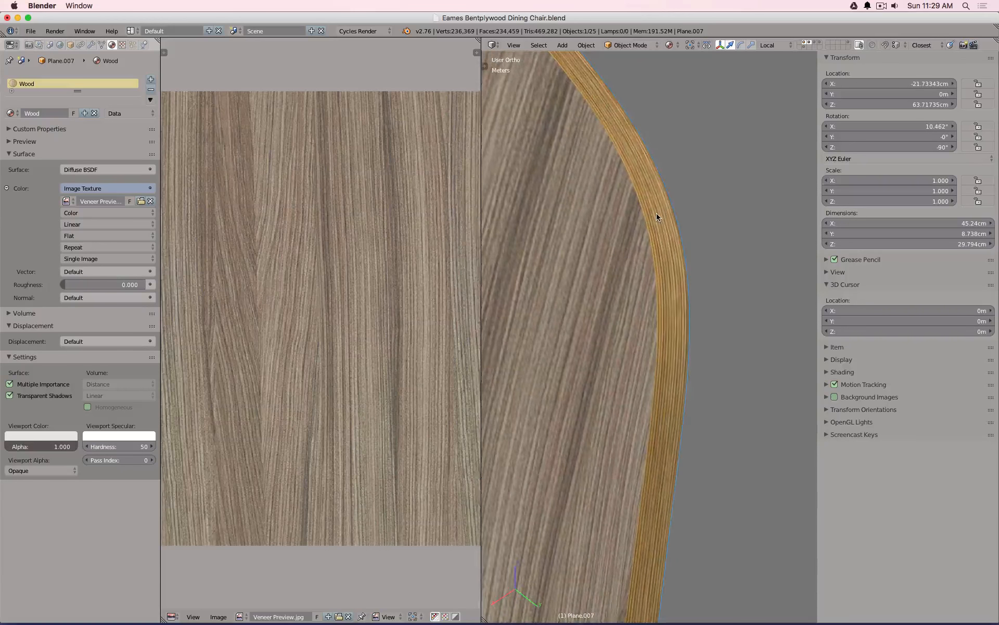
scroll(657, 213, "down", 6)
middle_click_drag(629, 224, 589, 239)
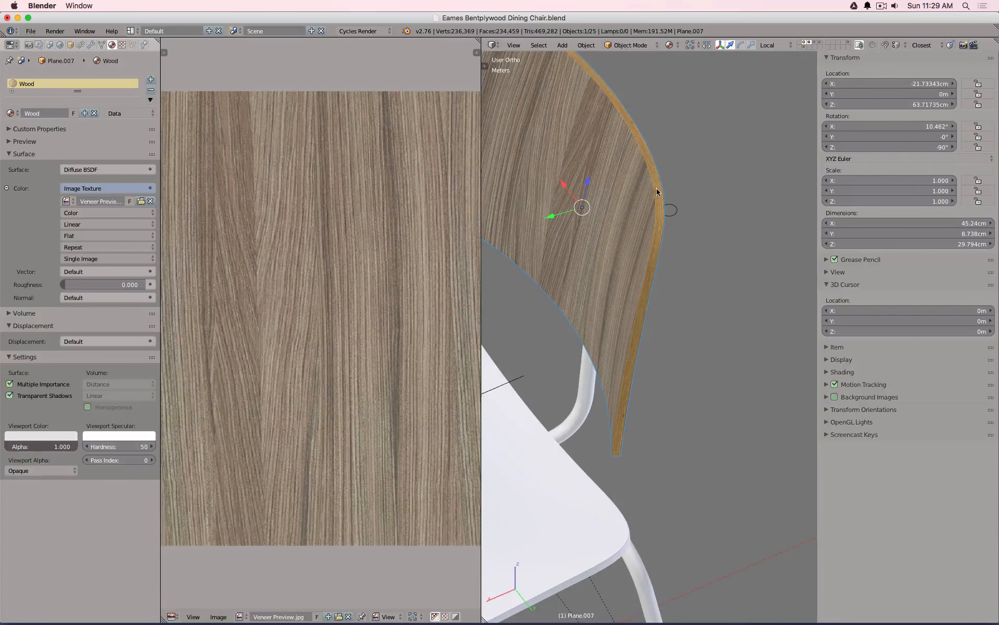
scroll(656, 188, "up", 6)
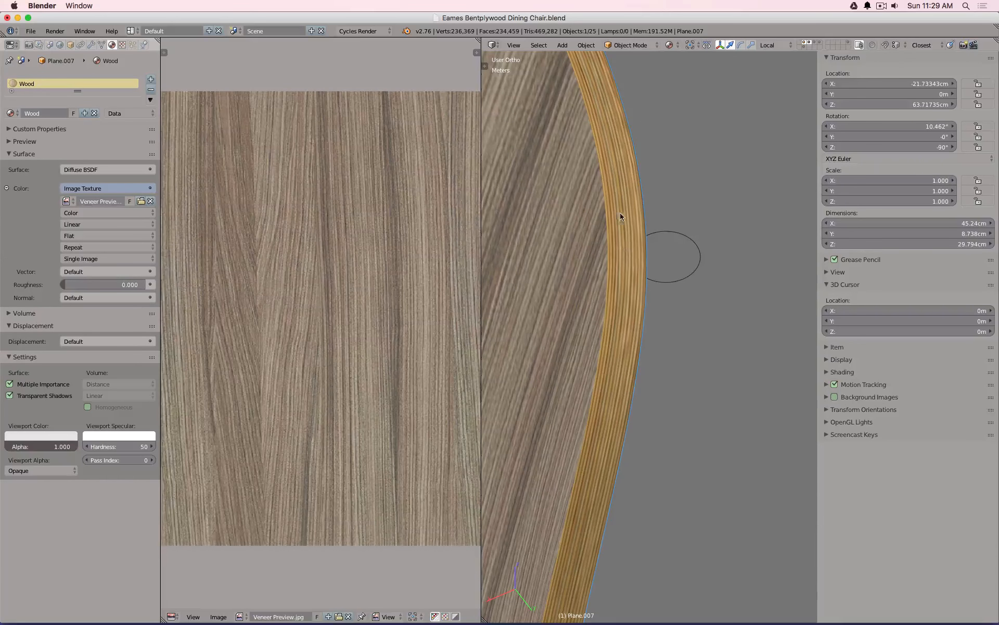
scroll(623, 208, "down", 5)
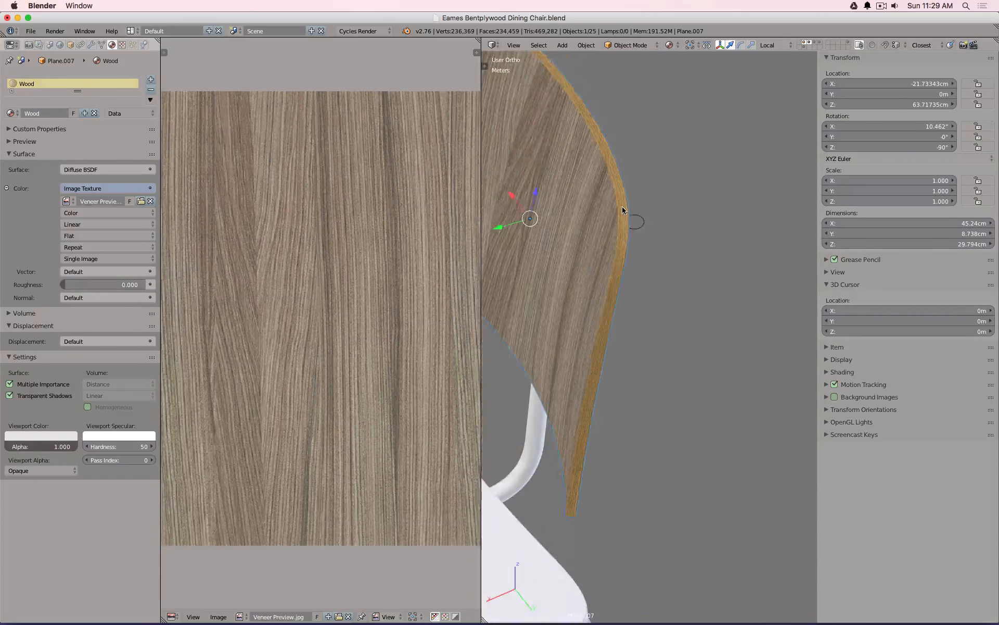
middle_click_drag(601, 283, 718, 297)
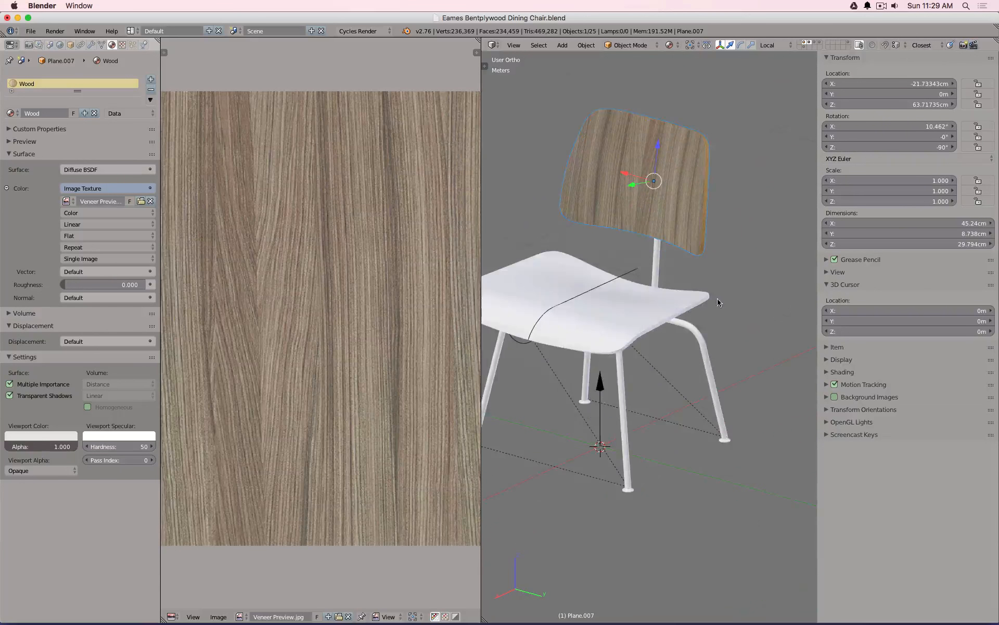
- Select the chair seat, remove its materials A and B, and assign the existing Wood material
right_click(695, 298)
key("shift+space")
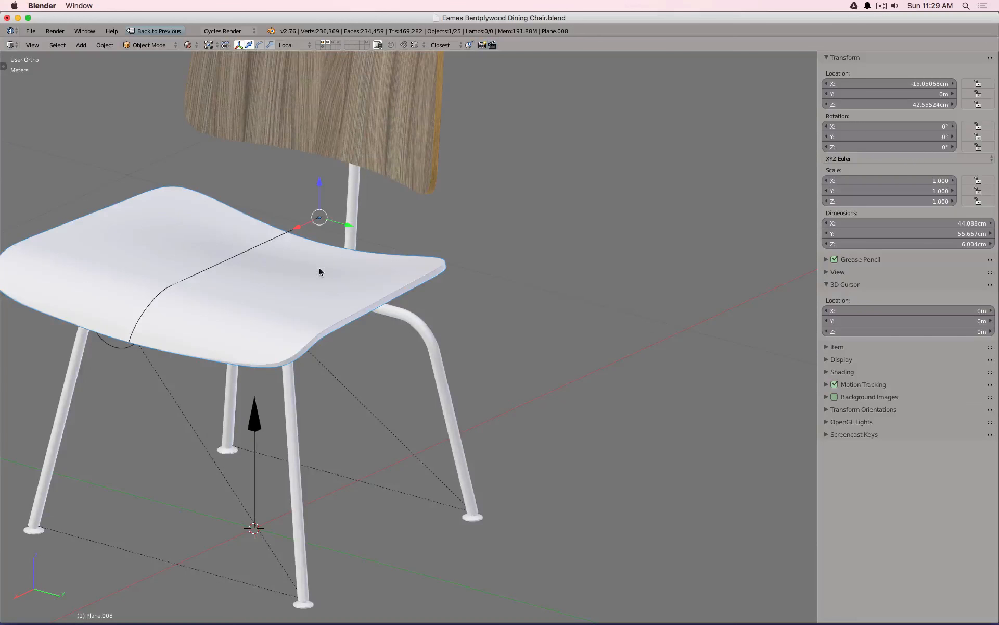
middle_click_drag(384, 273, 544, 297, "shift")
key("shift+space")
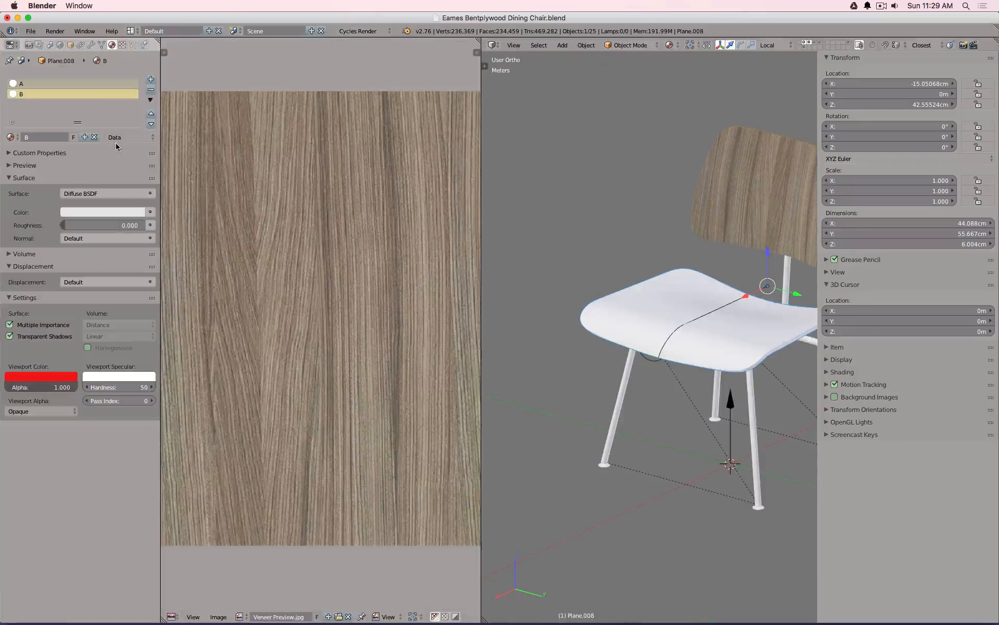
left_click(150, 90)
left_click(151, 90)
left_click(10, 113)
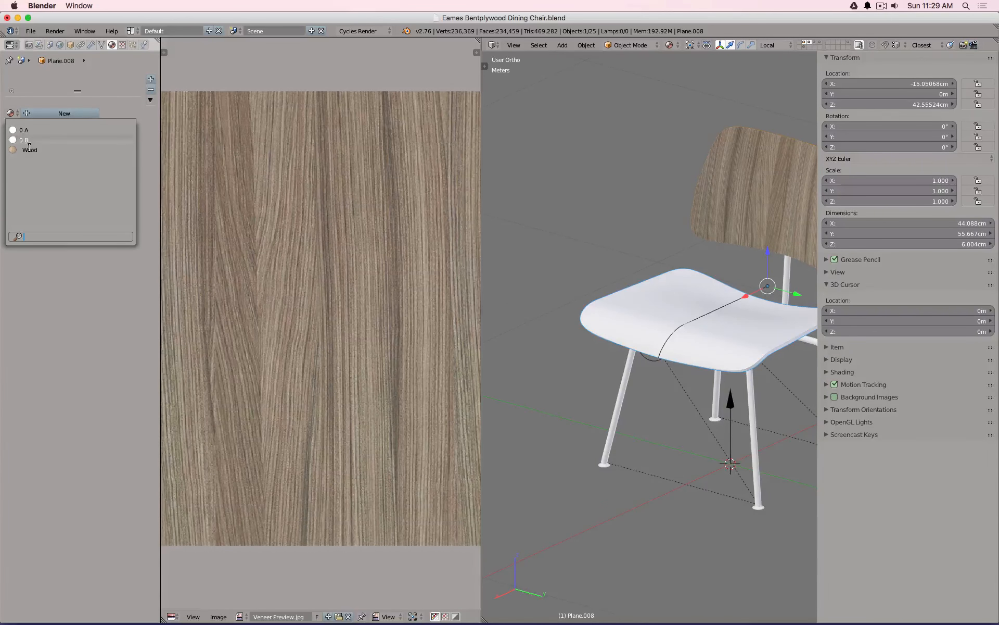
left_click(29, 149)
- Enter Edit Mode on the seat in a maximized 3D view and select the upper and lower edge loops around its rim
key("shift+space")
scroll(597, 371, "up", 5)
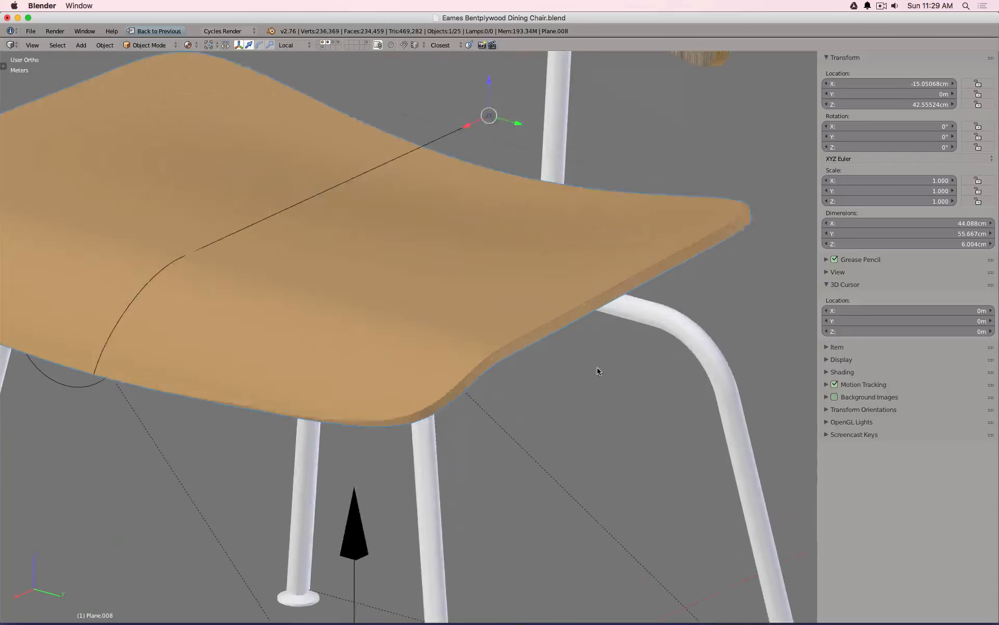
key("Tab")
scroll(580, 336, "up", 3)
right_click(578, 360, "alt")
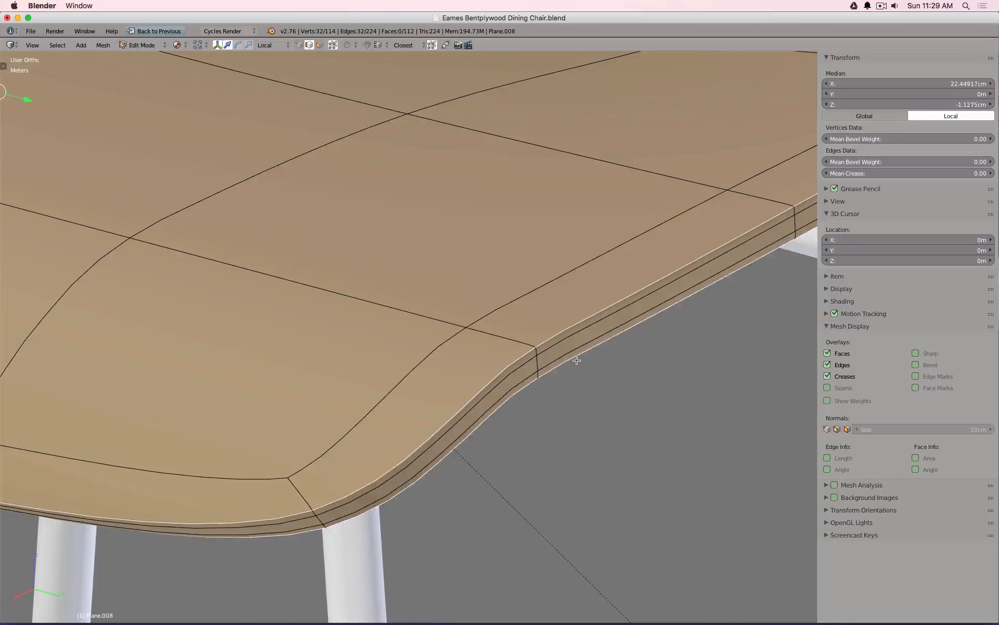
- Add the short edges crossing the rim at the seat's back to the loop selection and mark all selected edges as seams
scroll(577, 360, "down", 8)
middle_click_drag(658, 308, 553, 323)
scroll(553, 322, "up", 6)
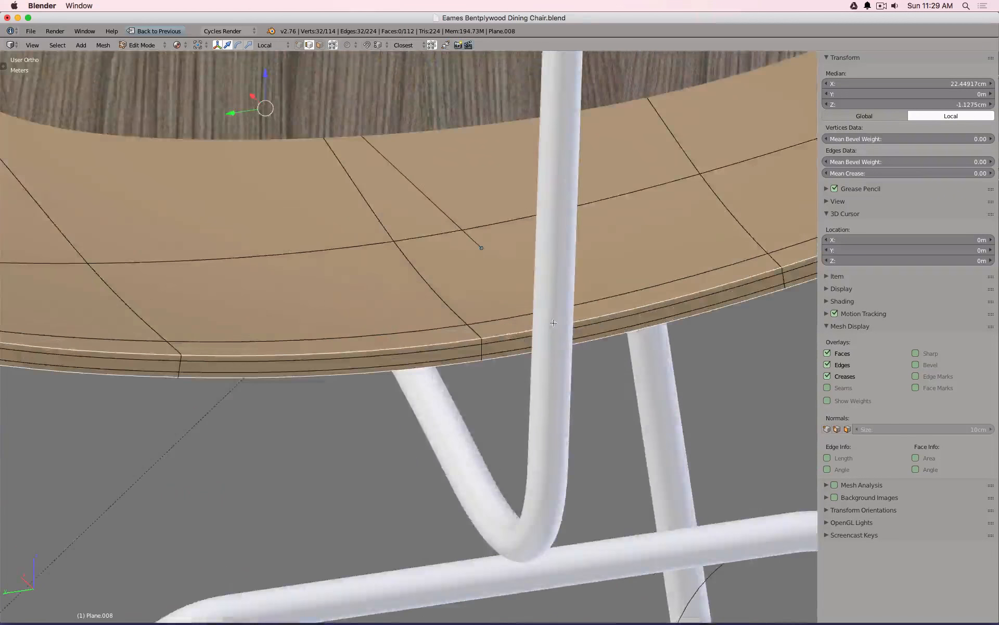
scroll(554, 323, "up", 3)
right_click(376, 349, "shift")
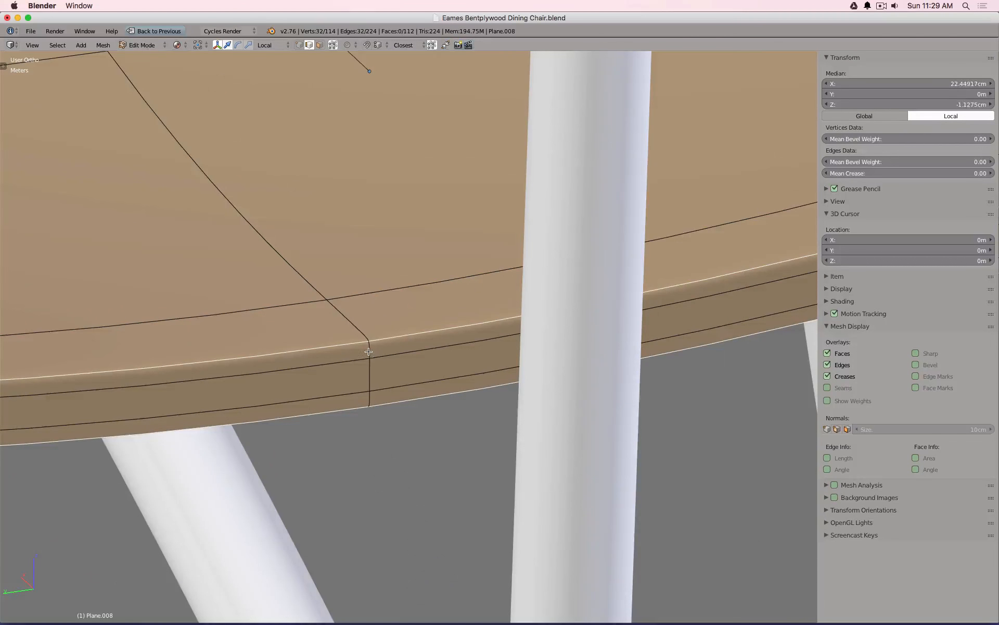
right_click(371, 374, "shift")
key("ctrl+e")
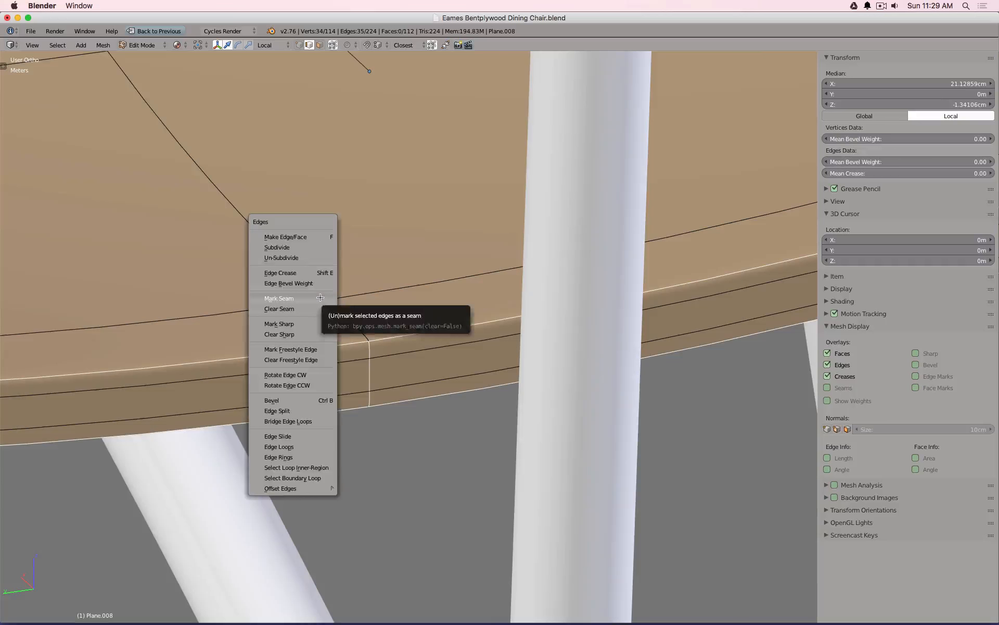
left_click(321, 308)
- Select the entire seat mesh, unwrap it, and restore the multi-editor layout
scroll(322, 297, "down", 1)
key("a")
scroll(322, 297, "down", 8)
key("u")
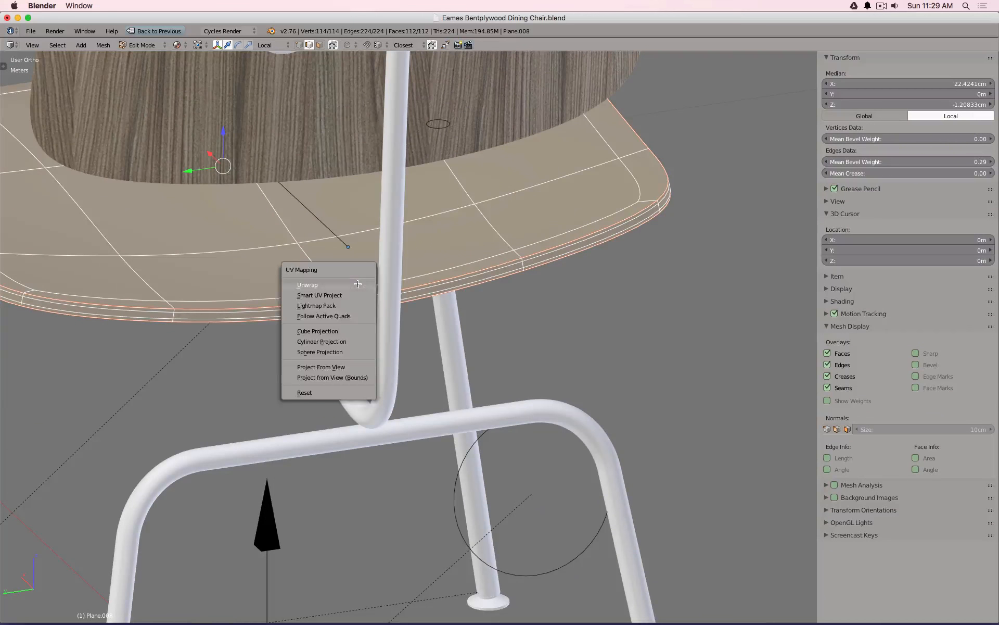
left_click(356, 284)
key("shift+space")
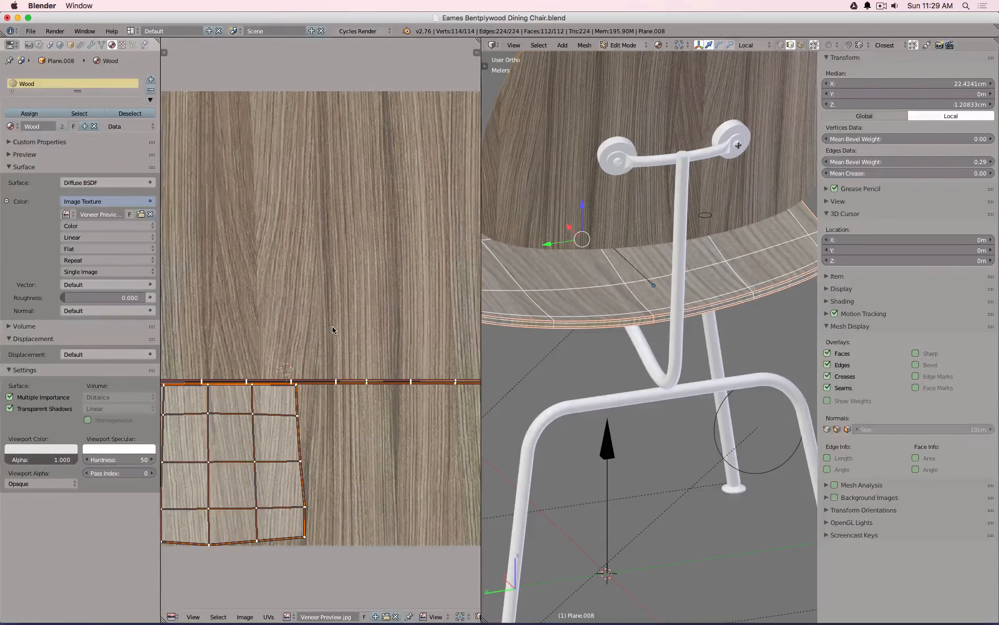
- Maximize the UV editor and deselect all of the seat's UVs
key("shift+space")
scroll(573, 322, "up", 3)
scroll(581, 359, "down", 2)
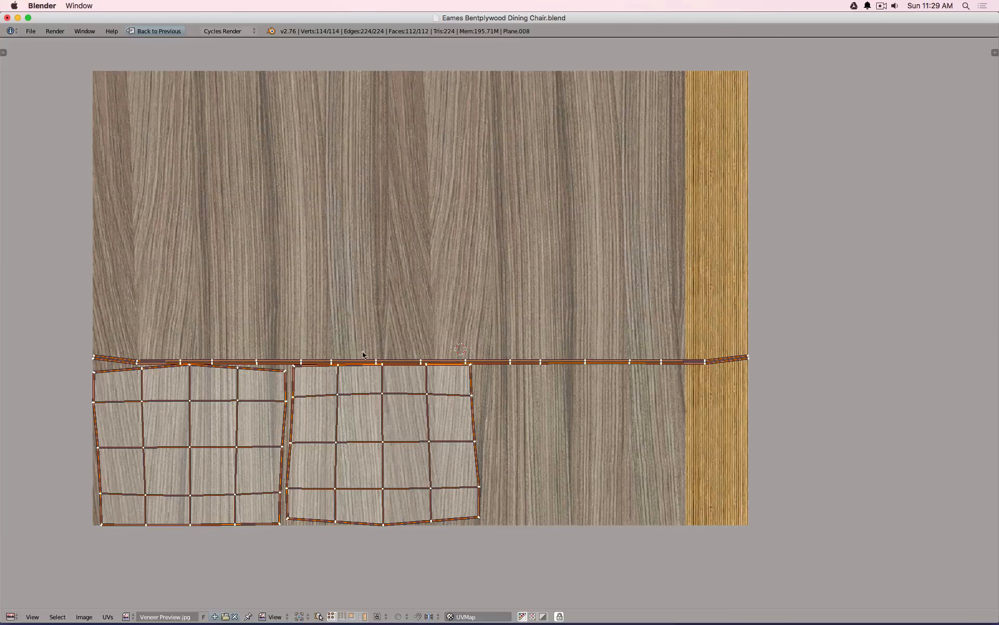
scroll(423, 366, "up", 1)
scroll(582, 359, "down", 1)
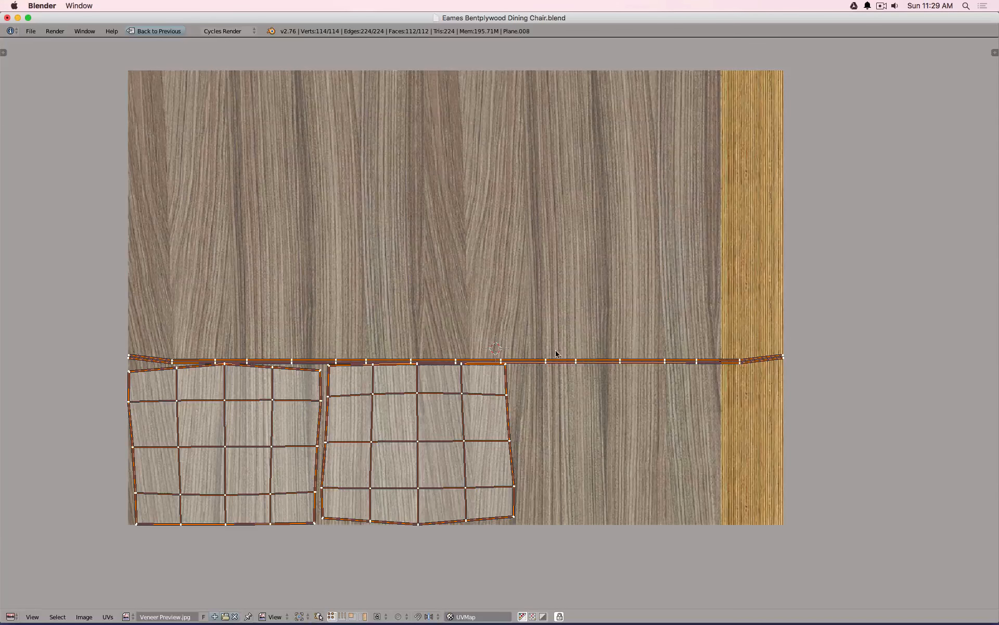
key("a")
- Select the uppermost edge row of the rim's UV strip and flatten it by scaling to 0 along Y
scroll(576, 361, "up", 2)
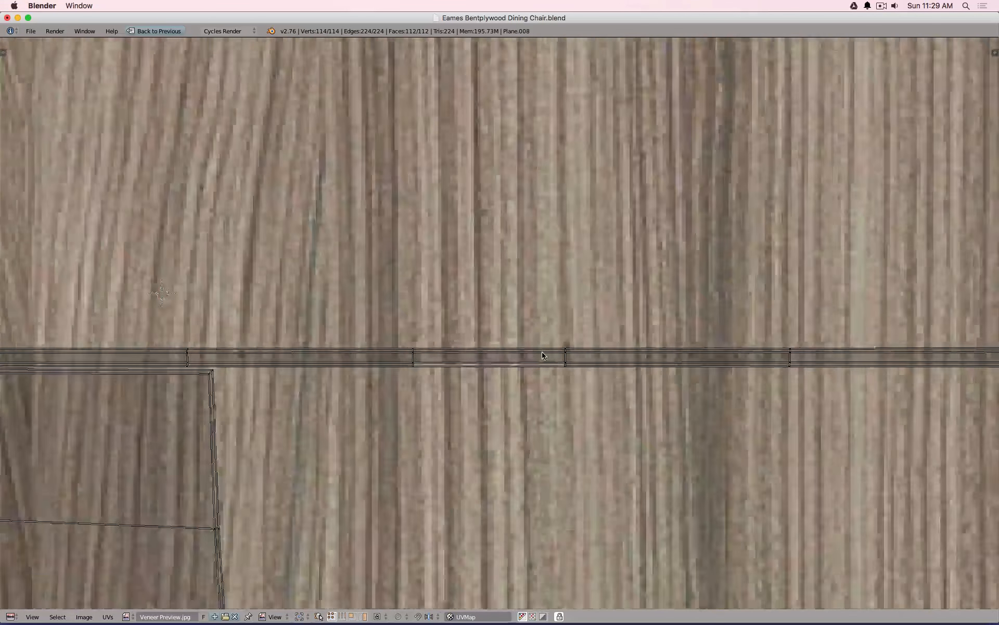
scroll(622, 363, "down", 4)
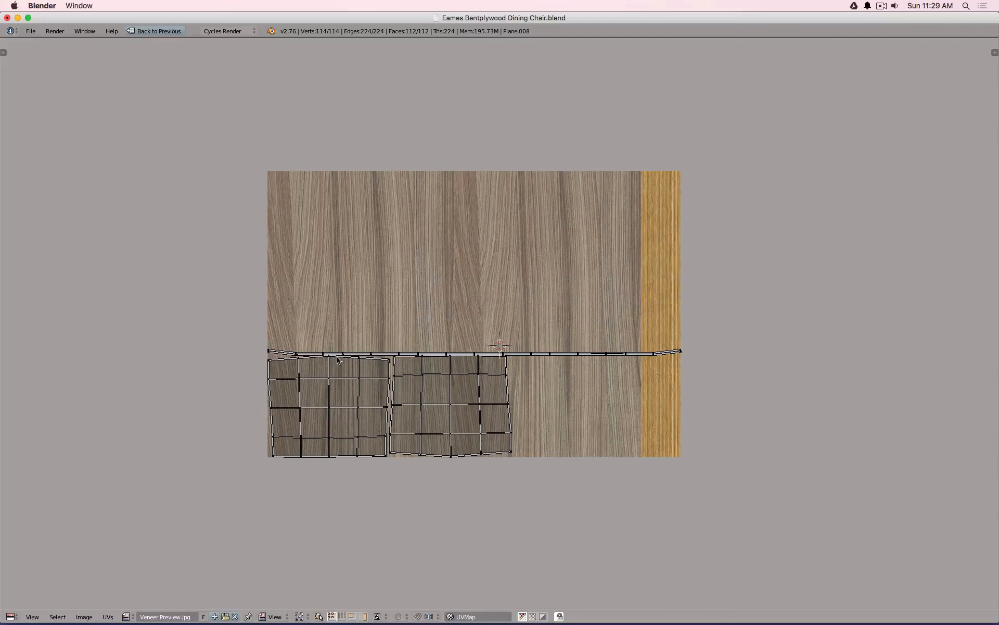
scroll(570, 365, "up", 7)
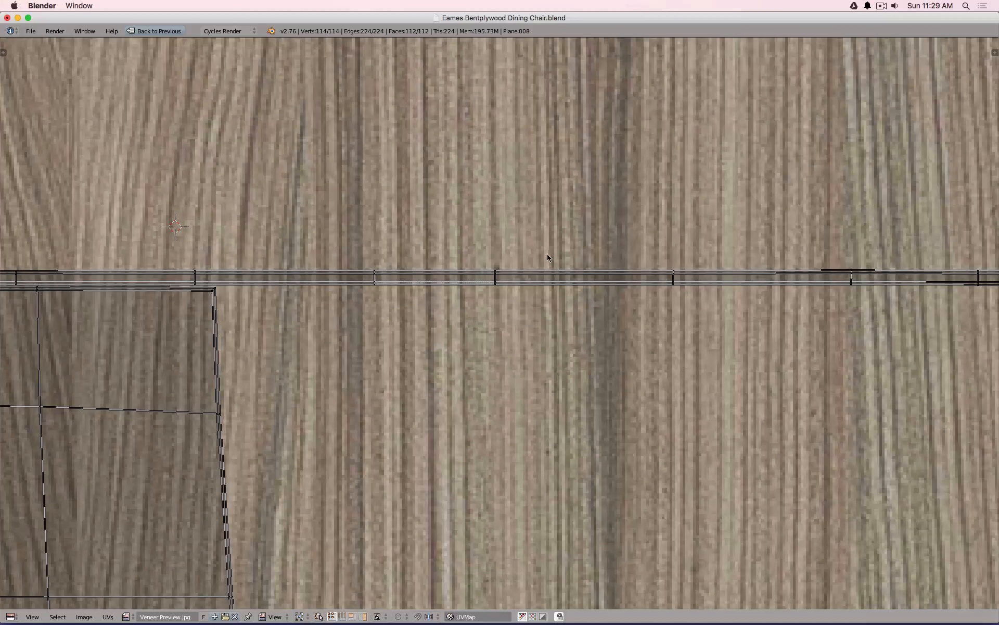
right_click(548, 270, "alt")
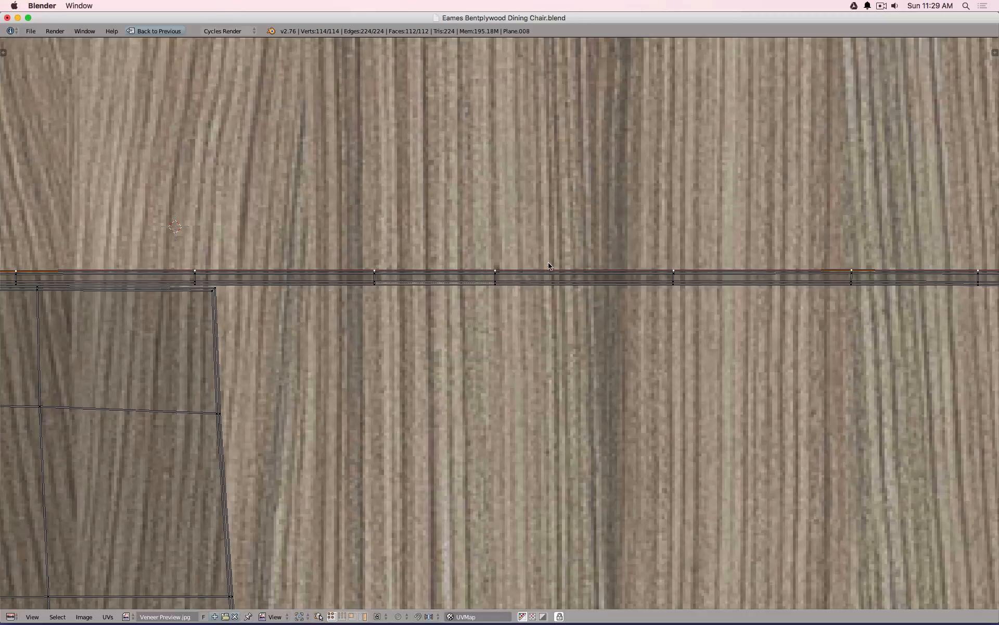
scroll(549, 266, "down", 5)
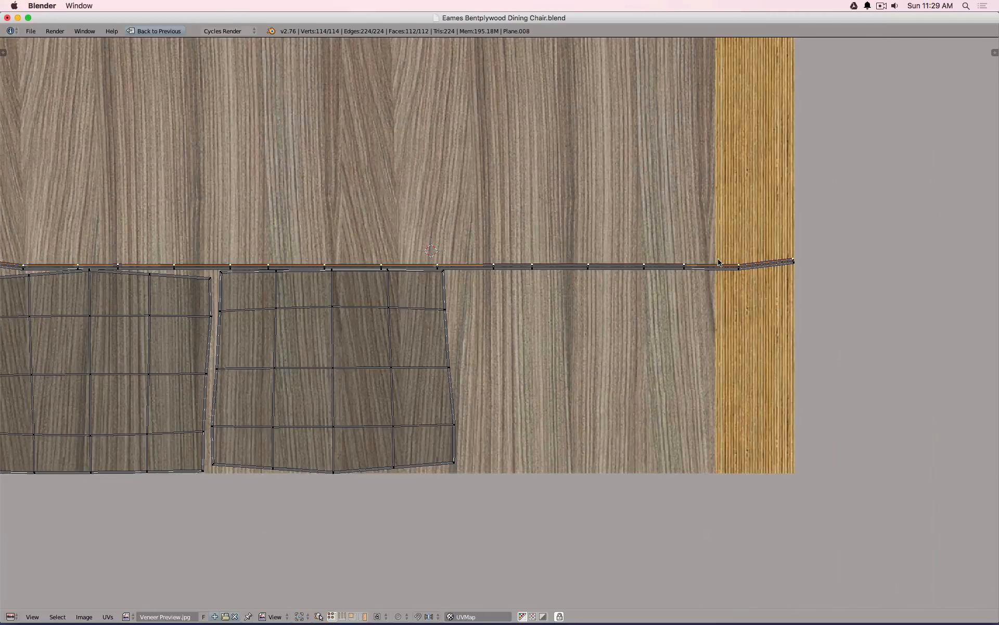
scroll(719, 262, "up", 1)
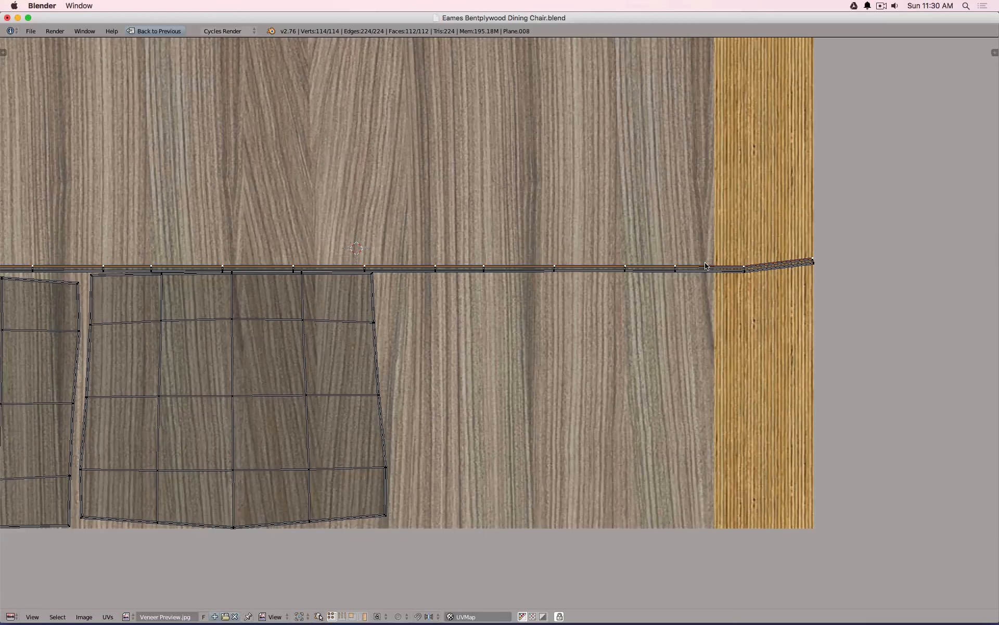
key("s")
key("y")
key("0")
key("Return")
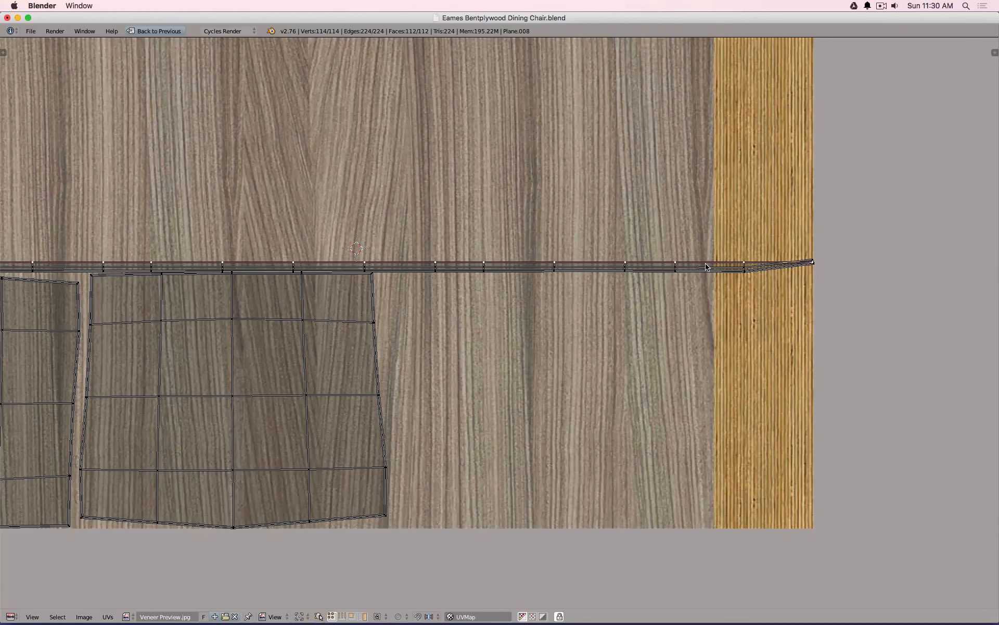
- Flatten each of the rim strip's two inner edge rows by scaling them to 0 along Y
right_click(702, 268, "alt")
key("s")
key("y")
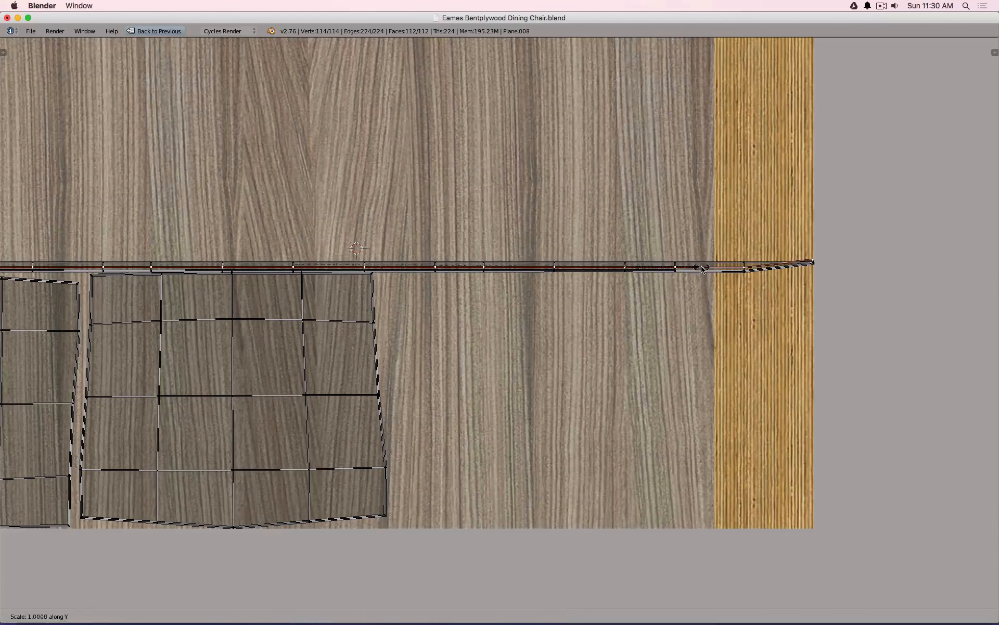
key("0")
key("Return")
right_click(702, 269, "alt")
key("s")
key("y")
key("0")
key("Return")
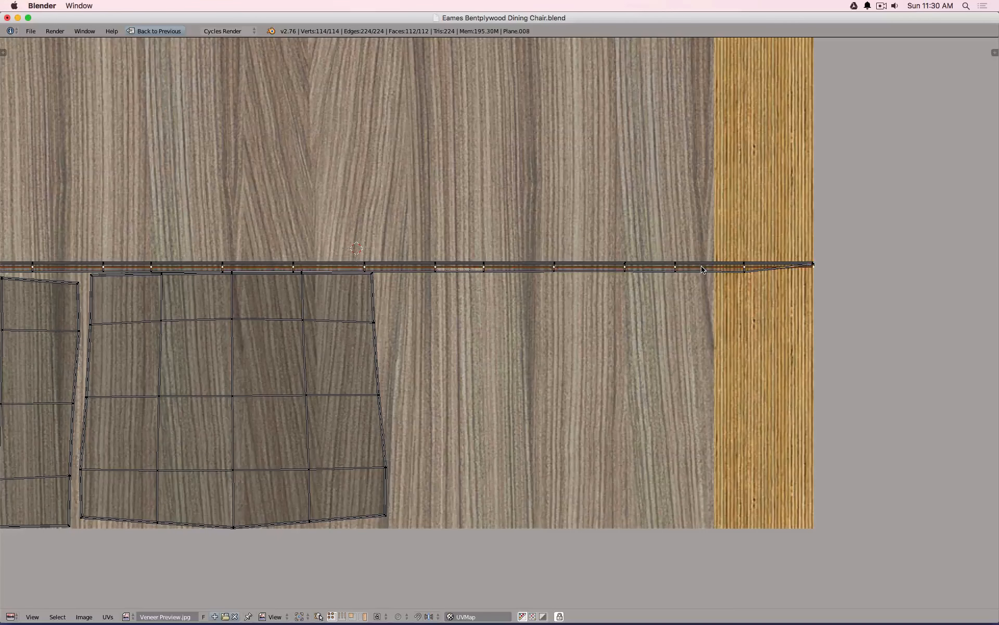
- Straighten the lowest edge row of the rim strip by scaling it to 0 along Y
right_click(698, 273, "alt")
key("s")
key("y")
key("0")
key("Return")
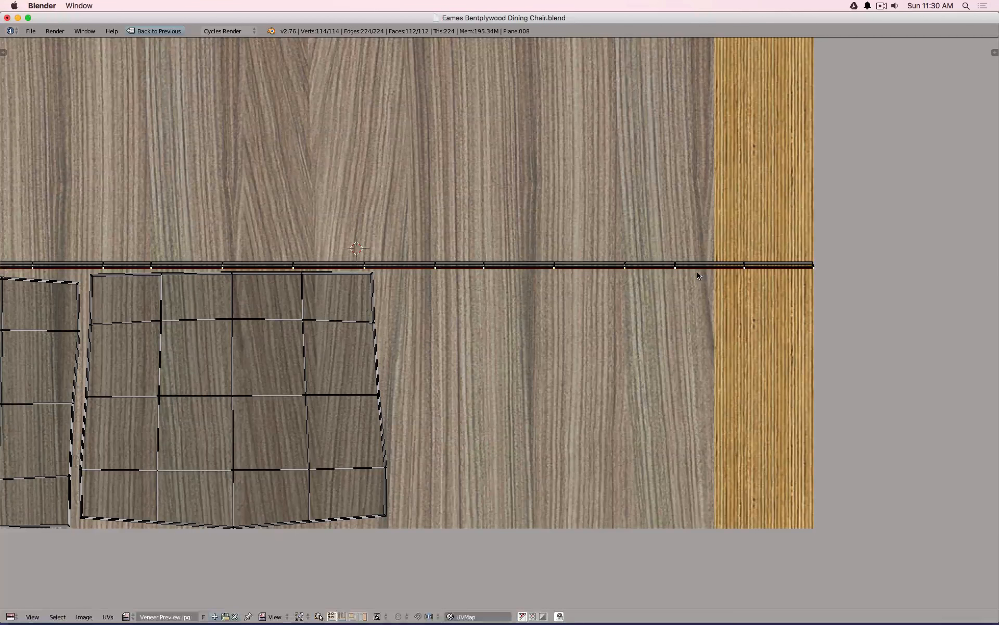
- Select the whole rim strip, rotate it 90 degrees, and shorten it along Y
key("a")
right_click(508, 267, "alt")
type("r90")
key("Return")
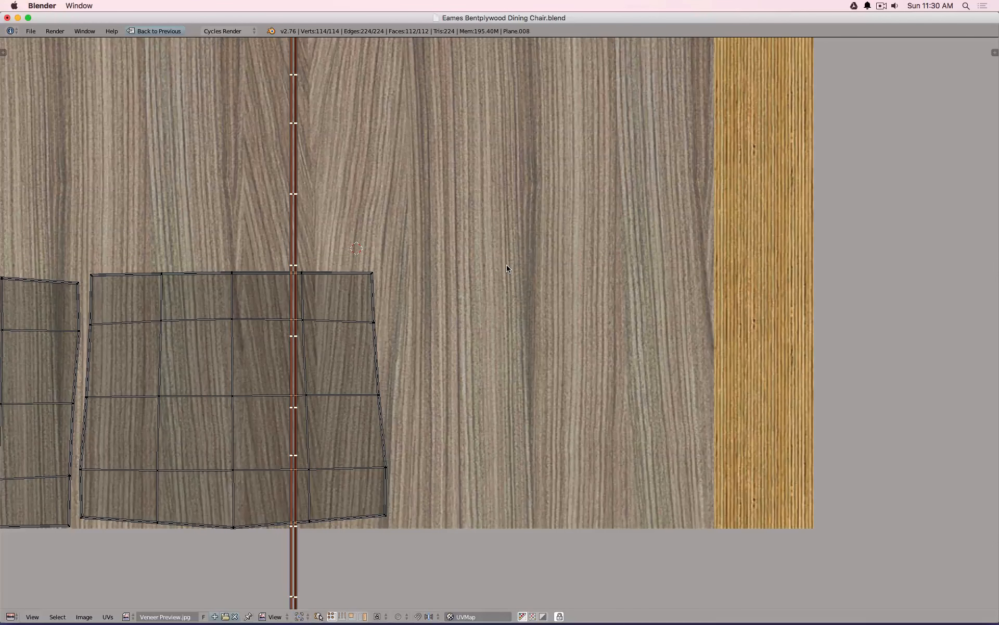
key("s")
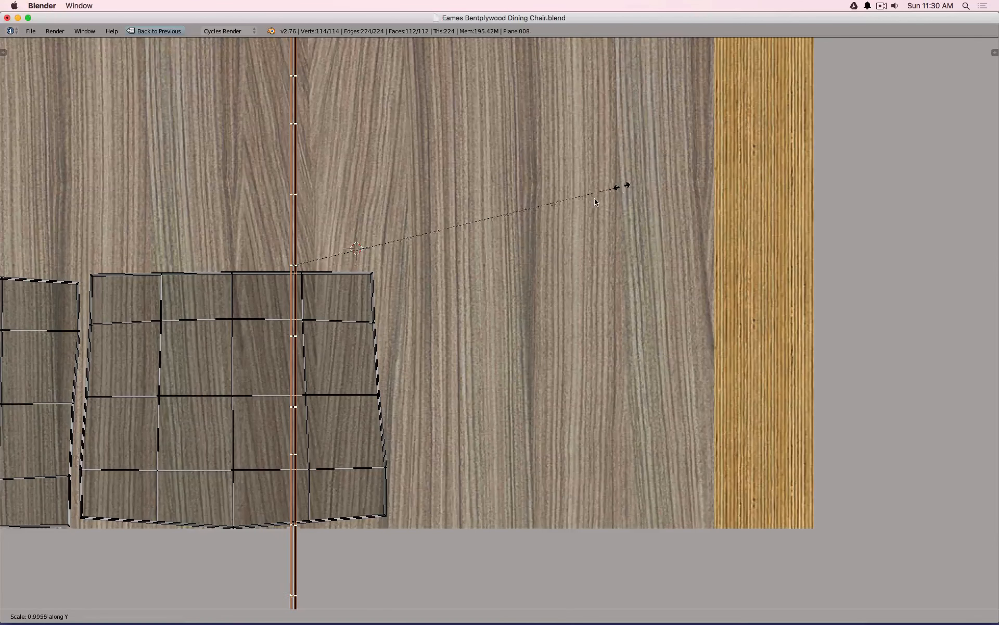
left_click(393, 244)
- Move the rim strip onto the plywood edge band and scale it to roughly the image's height
scroll(393, 243, "down", 4)
key("g")
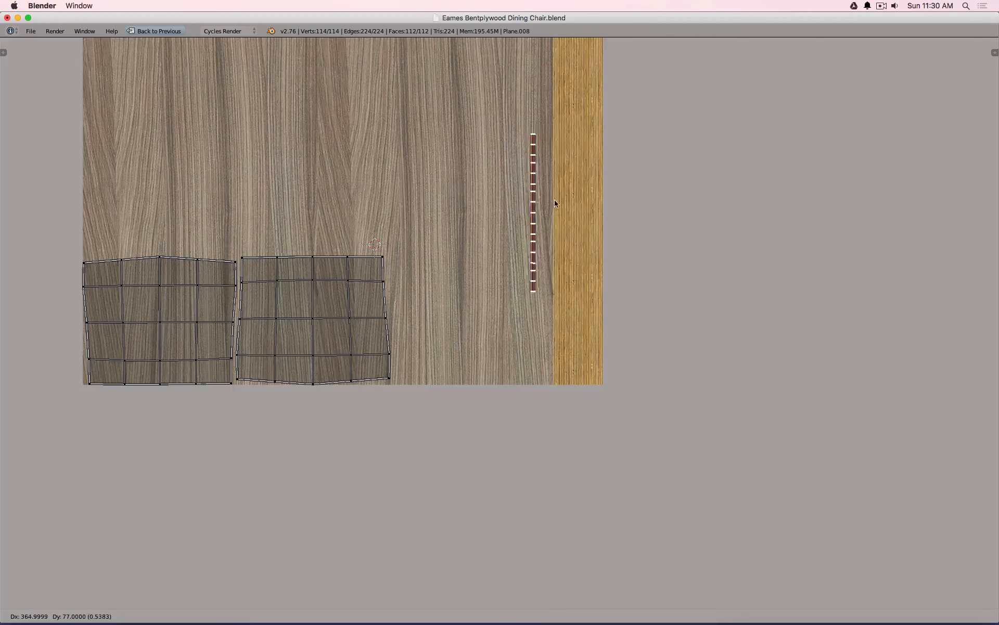
left_click(603, 192)
middle_click_drag(628, 196, 529, 247)
key("s")
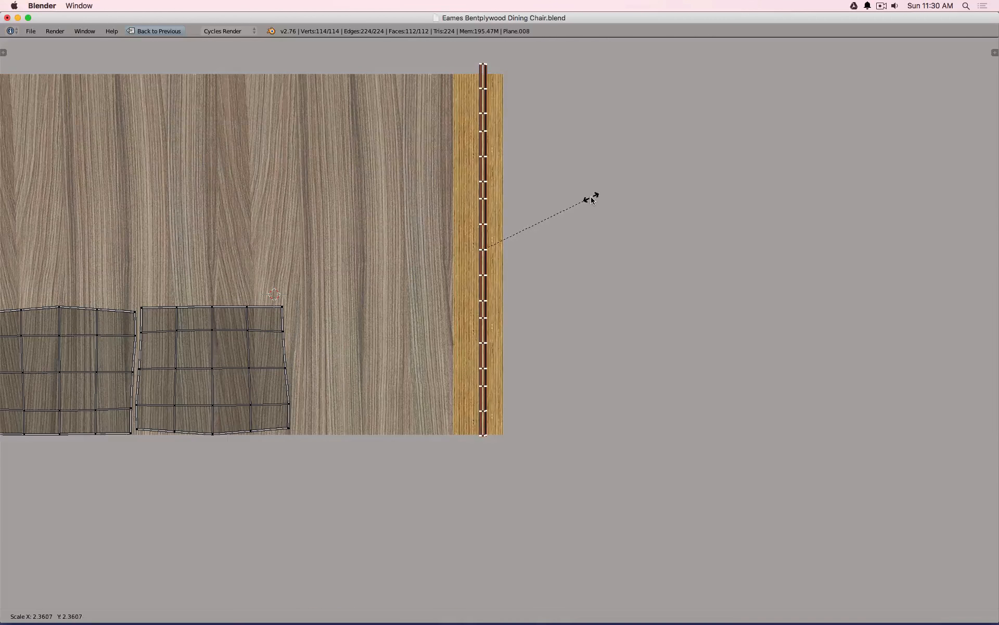
left_click(590, 200)
middle_click_drag(558, 99, 558, 106)
key("s")
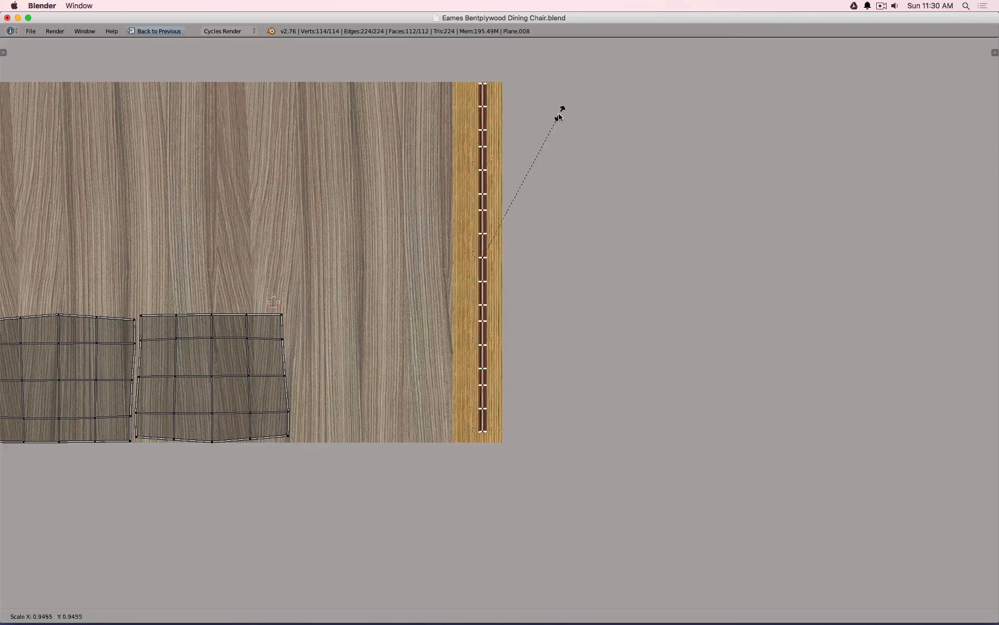
left_click(560, 110)
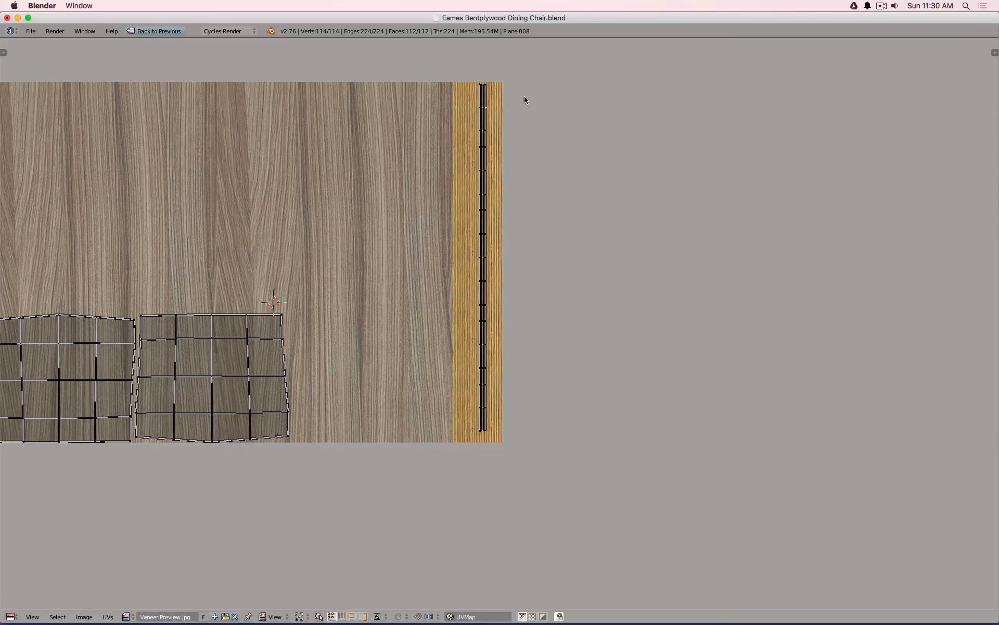
- Flatten the end edges of the vertical rim strip by scaling them to 0 along Y
left_click_drag(462, 74, 502, 86)
key("a")
key("b")
left_click_drag(471, 416, 476, 421)
key("y")
key("0")
key("Return")
- Select the entire rim strip, then scale and shift it vertically to span the full height of the plywood band
key("a")
key("l")
key("s")
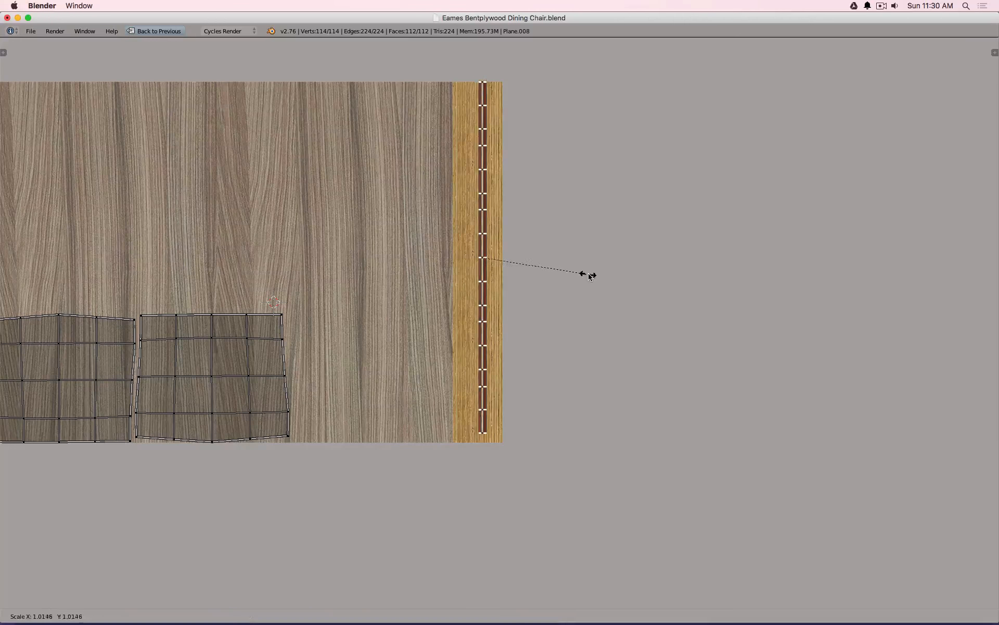
left_click(591, 269)
key("g")
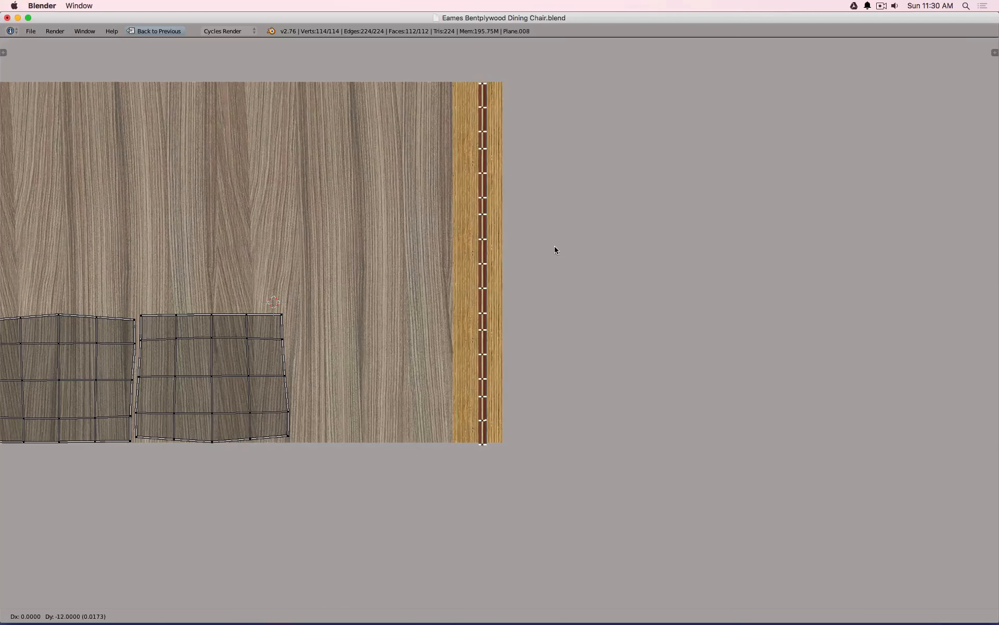
left_click(555, 244)
scroll(525, 230, "up", 1)
scroll(526, 231, "up", 2)
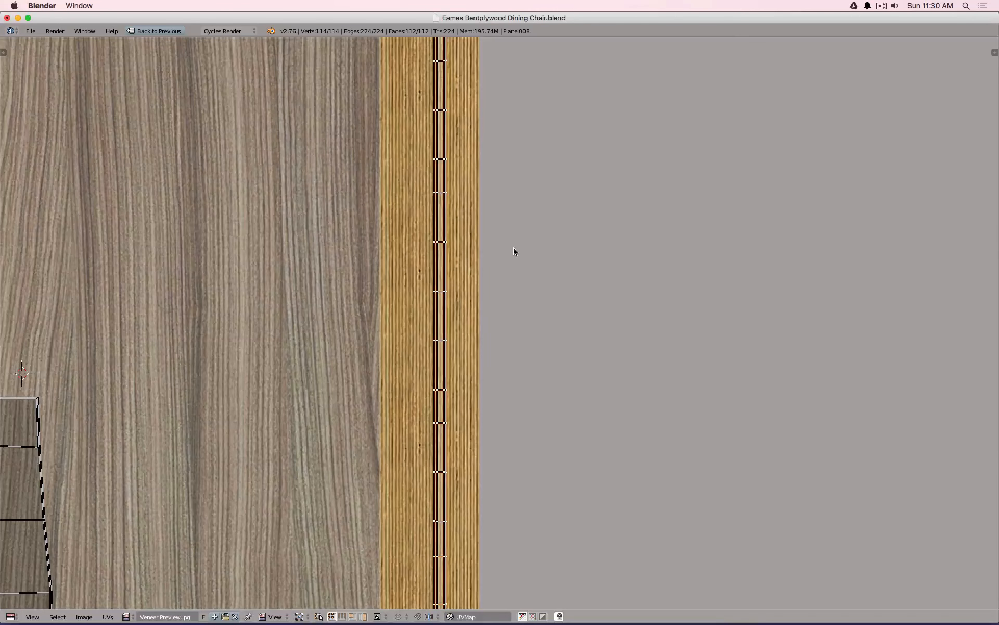
scroll(512, 244, "down", 2)
middle_click_drag(501, 213, 501, 224)
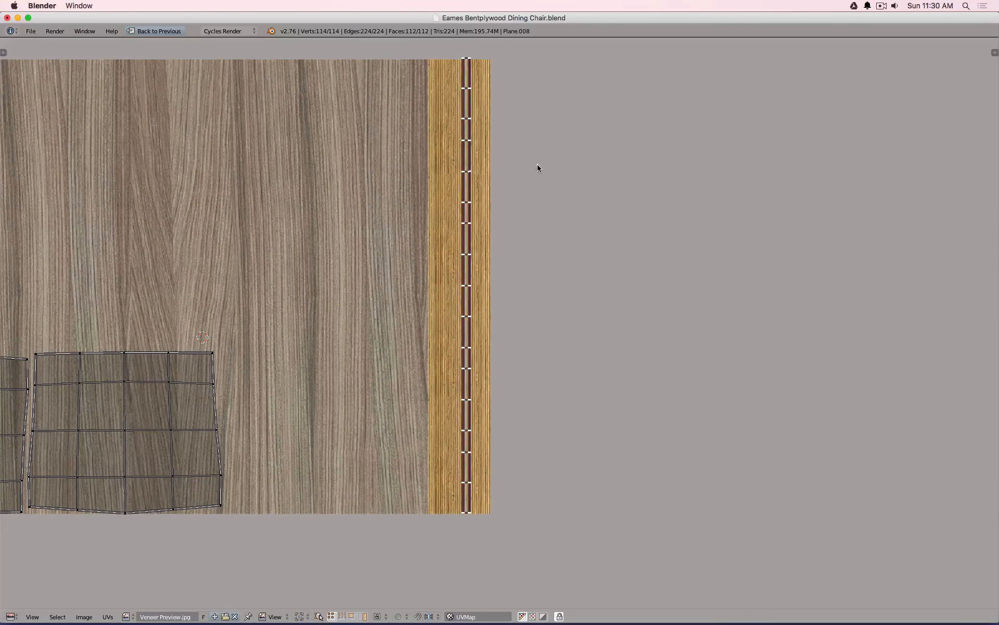
key("g")
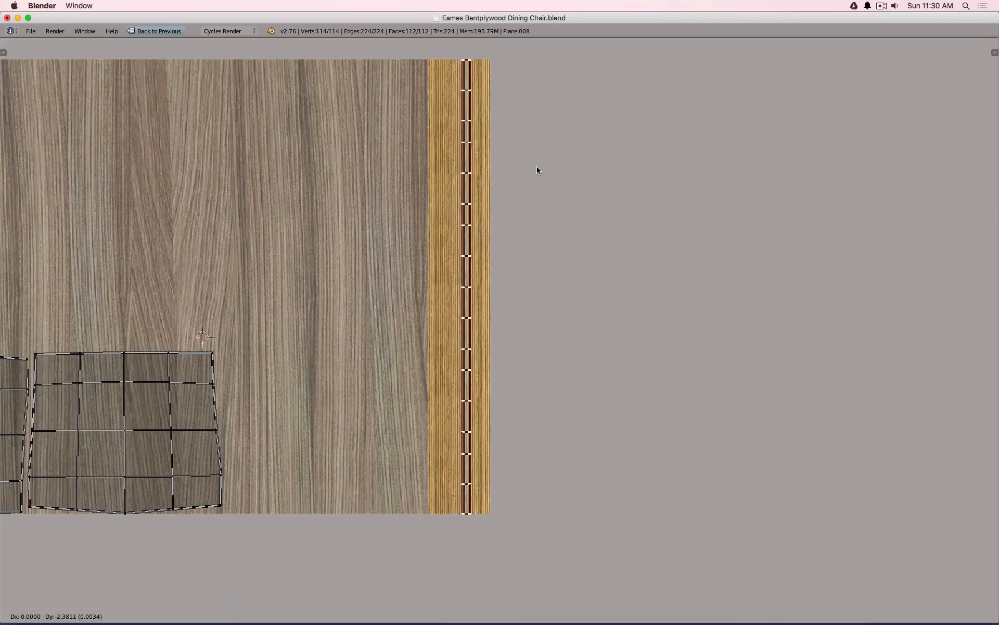
left_click(537, 170)
- Widen the rim strip along X to cover more of the plywood layers
scroll(505, 180, "up", 5)
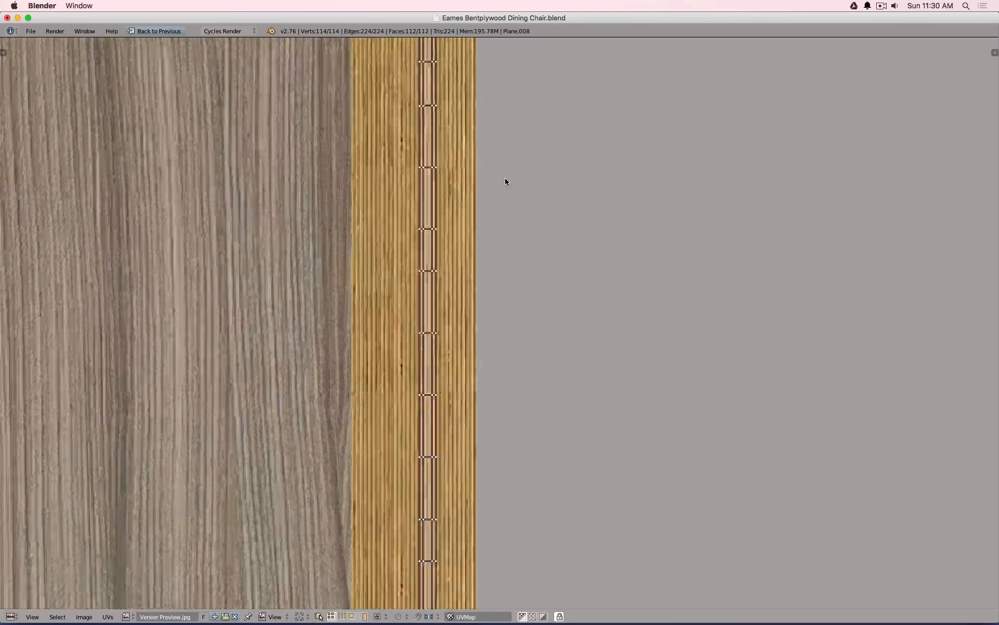
scroll(505, 180, "down", 3)
key("s")
key("x")
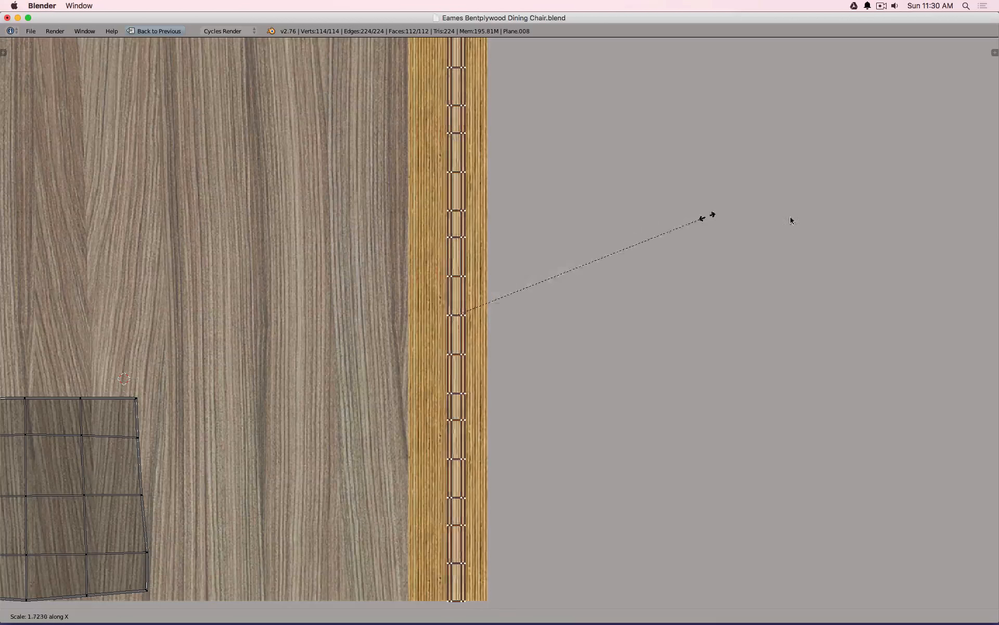
left_click(947, 222)
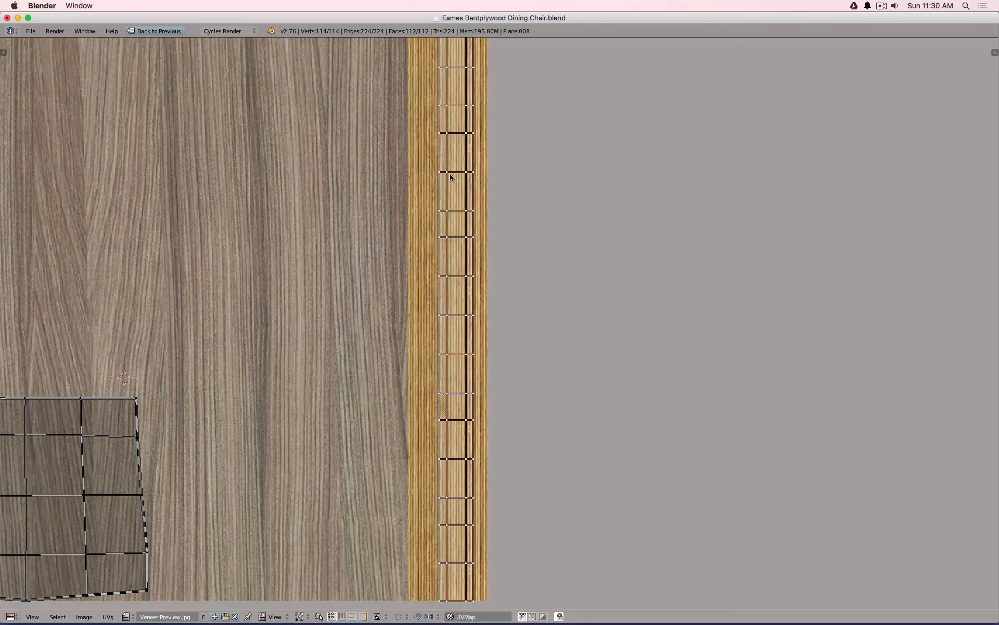
- Mirror the seat-face island with its peak pointing down vertically, and move it over the other seat-face island
scroll(477, 225, "down", 3)
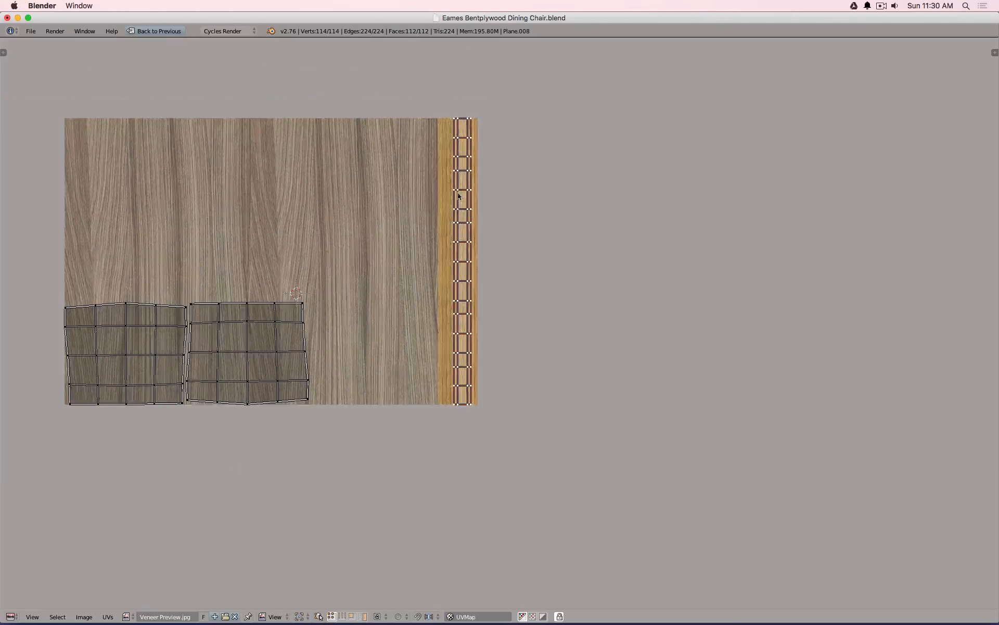
middle_click_drag(396, 204, 348, 264)
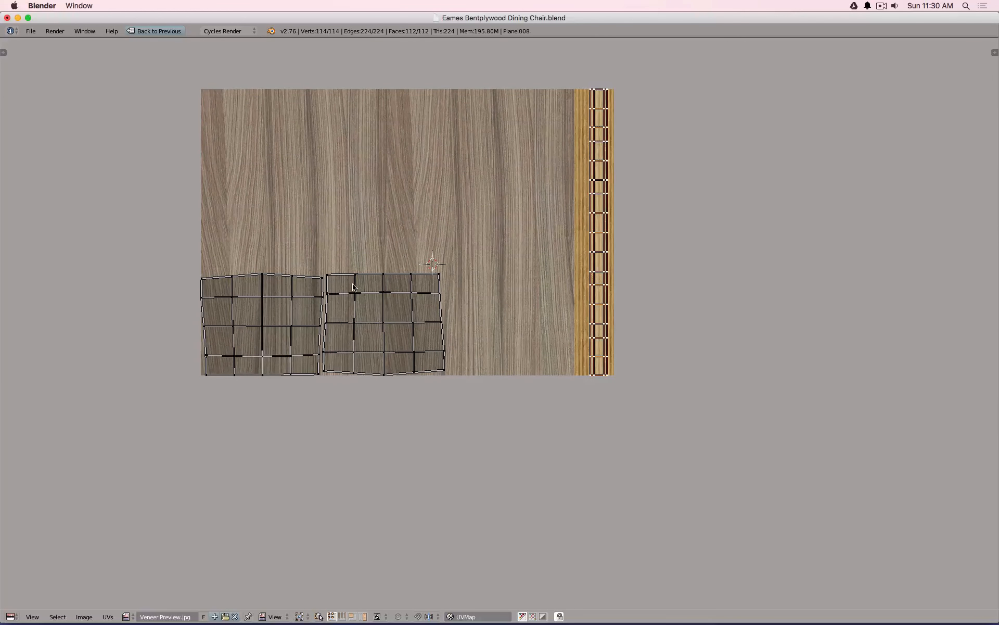
key("a")
key("l")
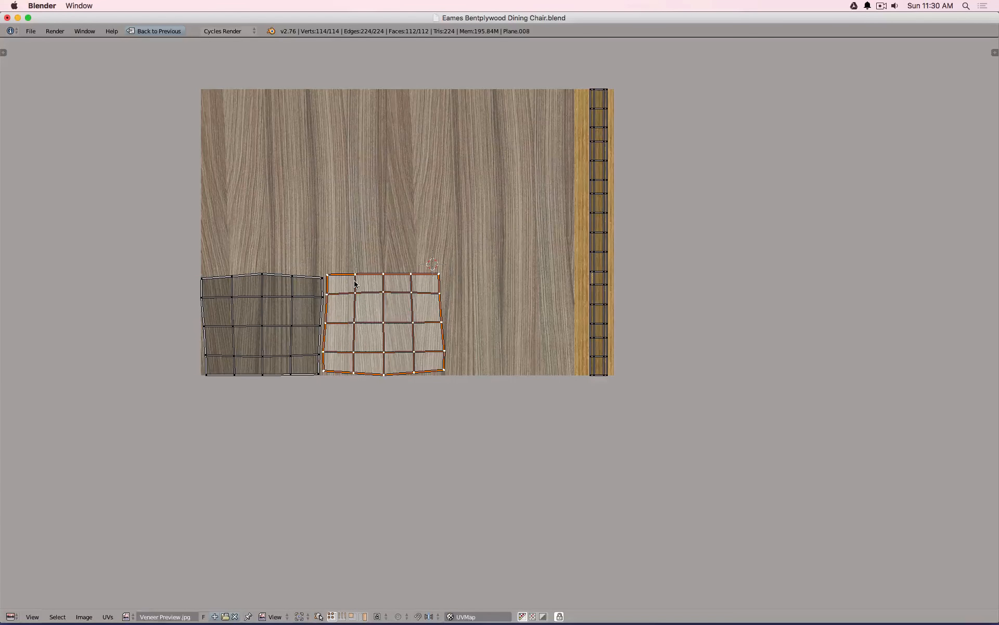
type("r180")
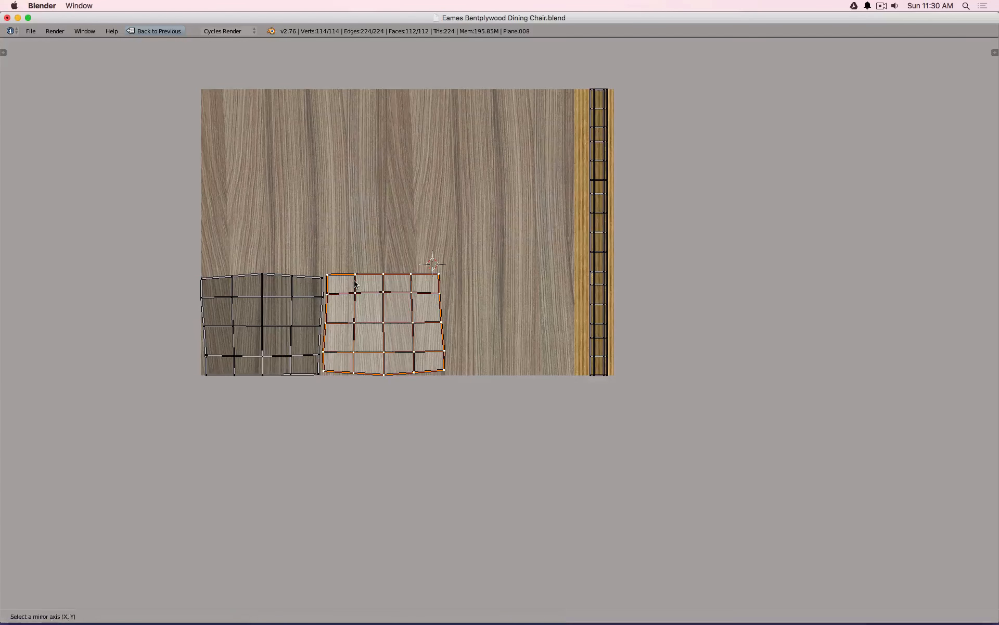
key("Return")
key("g")
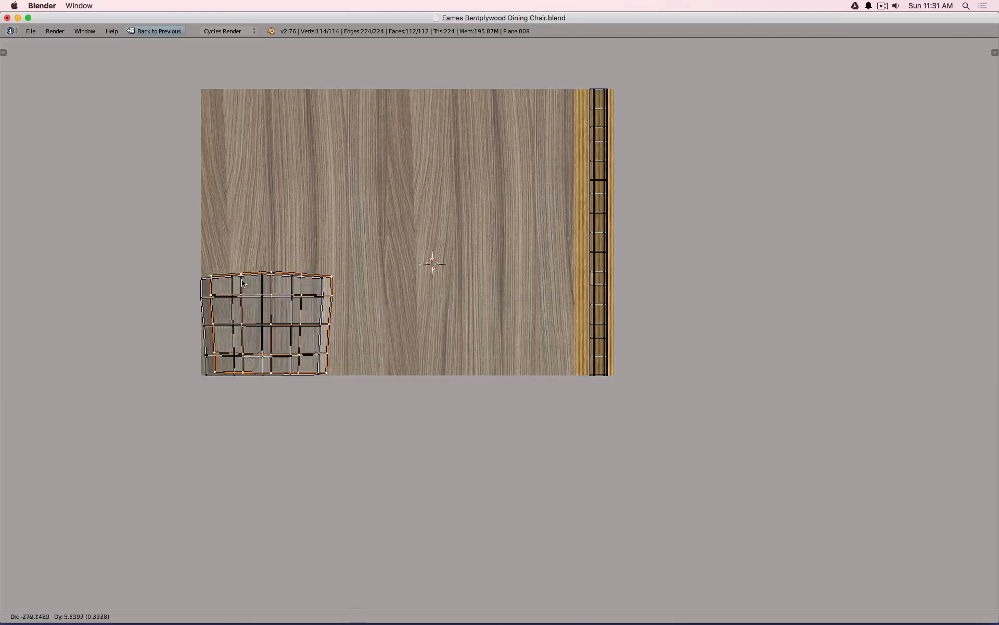
left_click(235, 284)
- Select both stacked seat-face islands, move them to the middle of the walnut veneer, and enlarge them together
key("a")
key("b")
mouse_move(168, 224)
left_mouse_down()
mouse_move(183, 277)
mouse_move(364, 408)
left_mouse_up()
key("g")
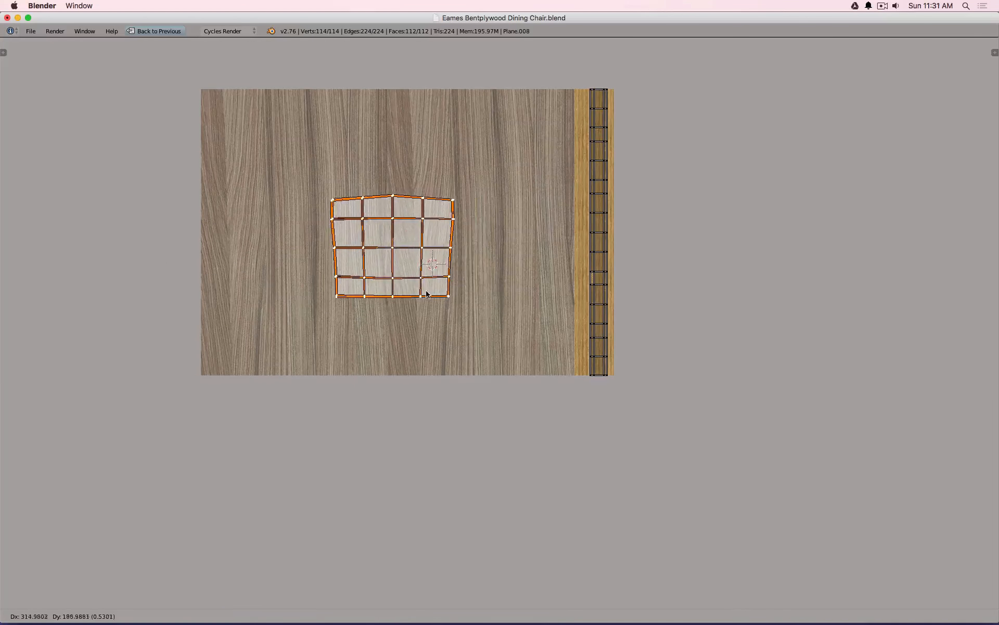
left_click(492, 265)
key("s")
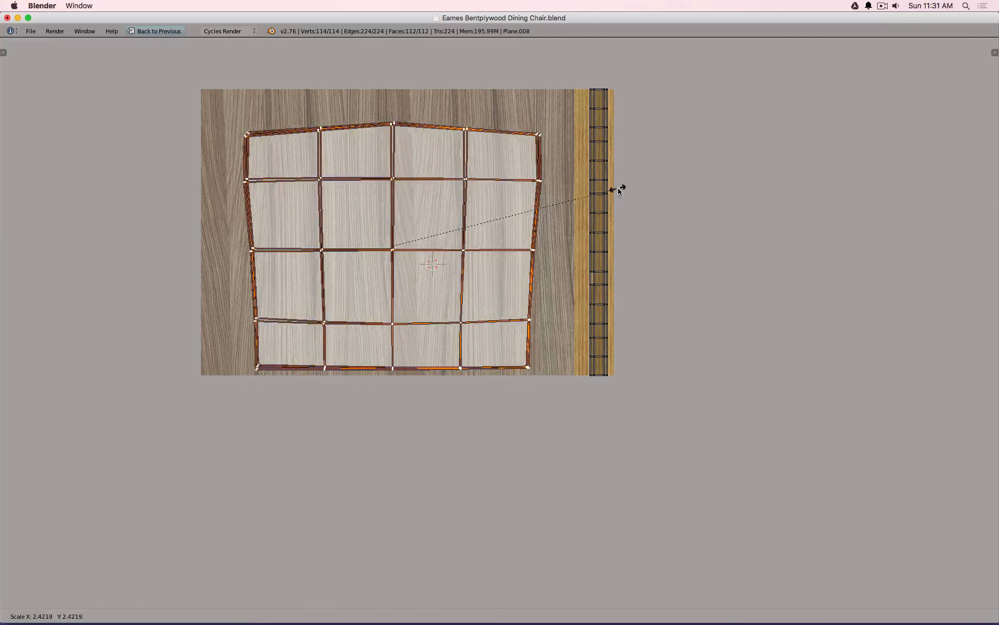
left_click(621, 185)
- Move the stacked seat-face islands up and enlarge them to nearly fill the height of the walnut veneer
key("g")
left_click(623, 175)
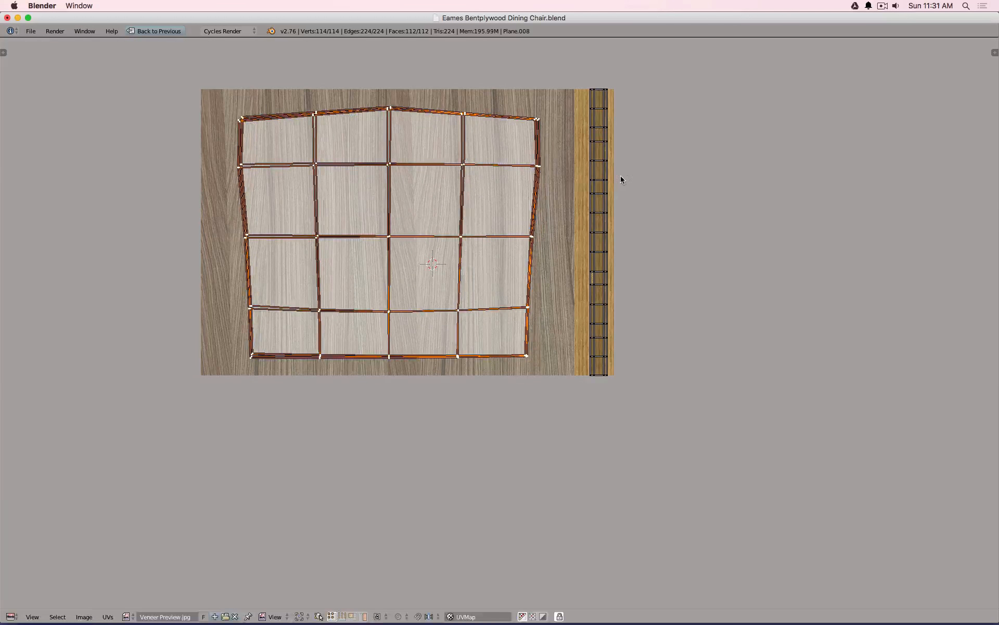
key("s")
left_click(644, 168)
key("g")
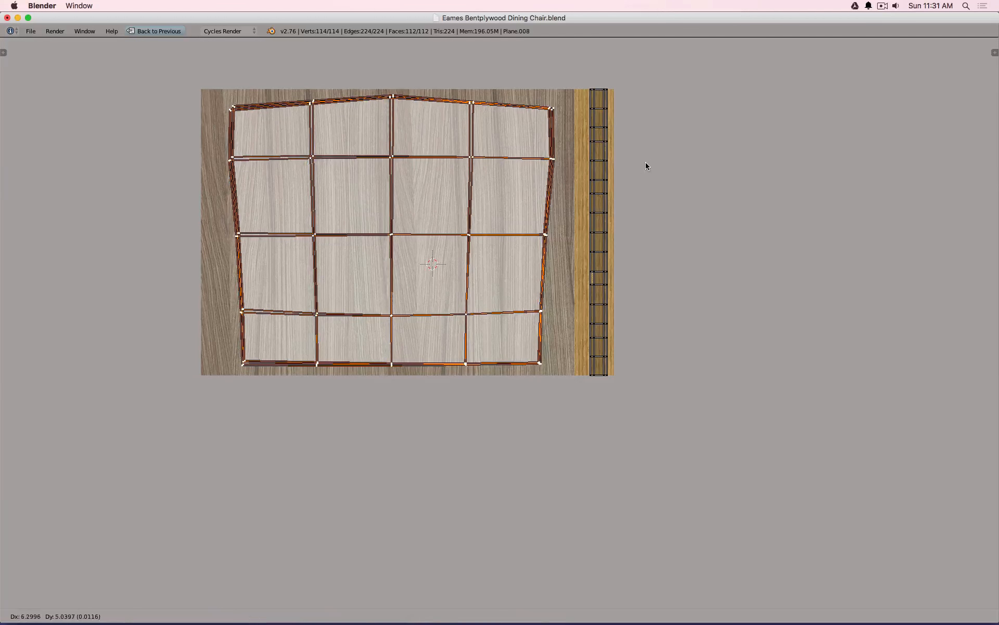
left_click(645, 162)
- Restore the split layout from the maximized UV editor and return the seat to Object Mode to check its veneer grain
key("shift+space")
scroll(521, 244, "down", 5)
key("Tab")
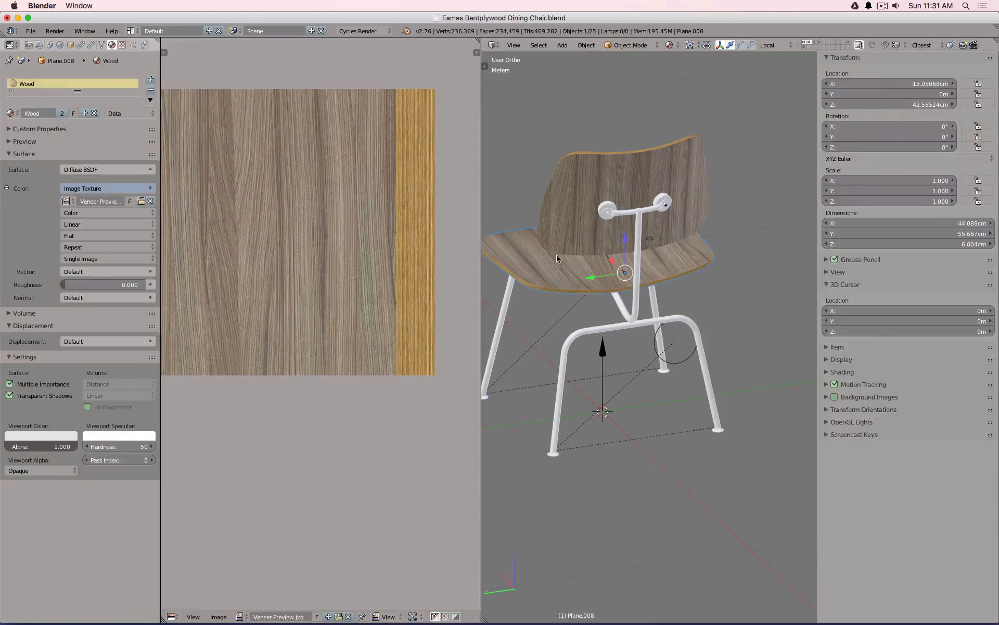
middle_click_drag(576, 311, 653, 324)
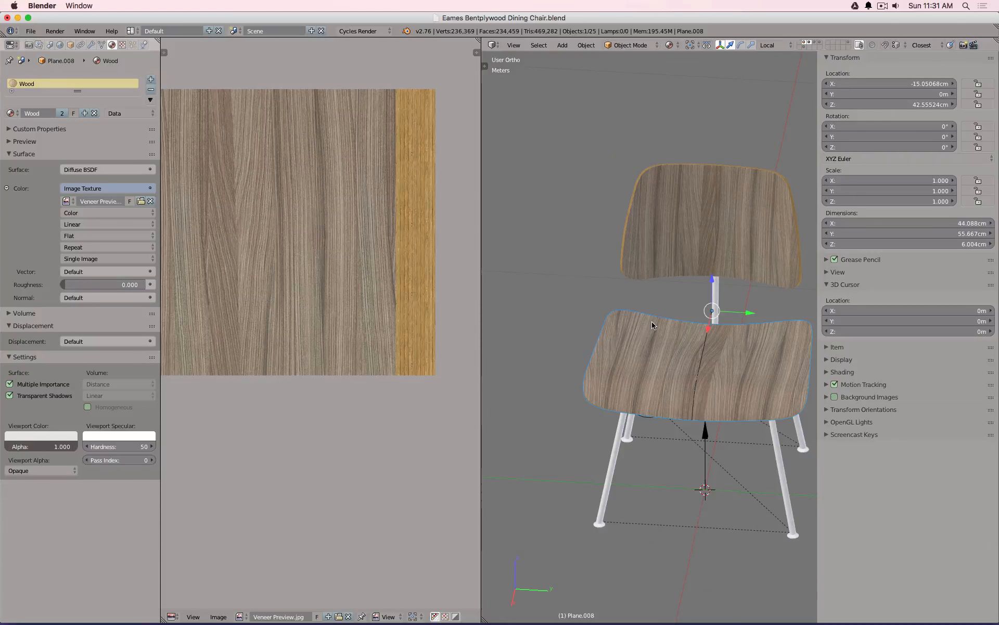
middle_click_drag(653, 325, 633, 315)
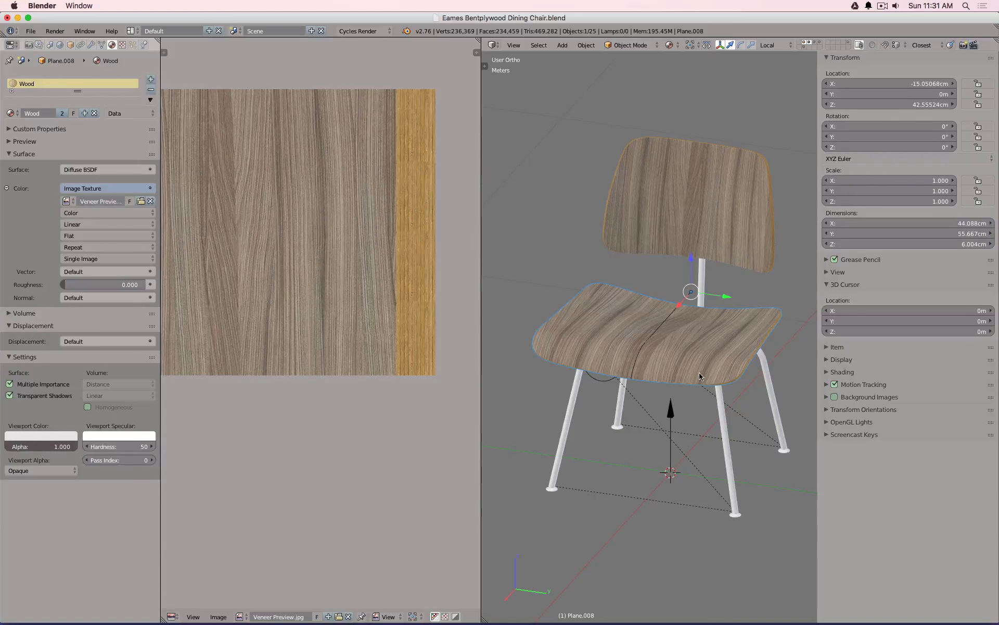
middle_click_drag(626, 370, 520, 354)
- Try a smaller scale for the stacked seat-face islands and check the grain size on the seat
key("Tab")
key("s")
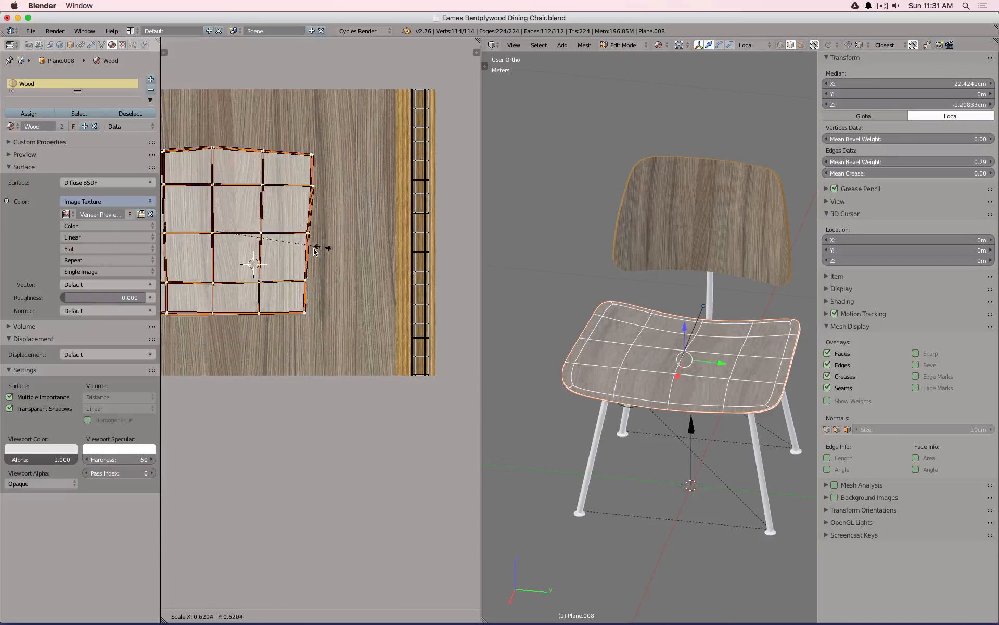
left_click(290, 252)
key("Tab")
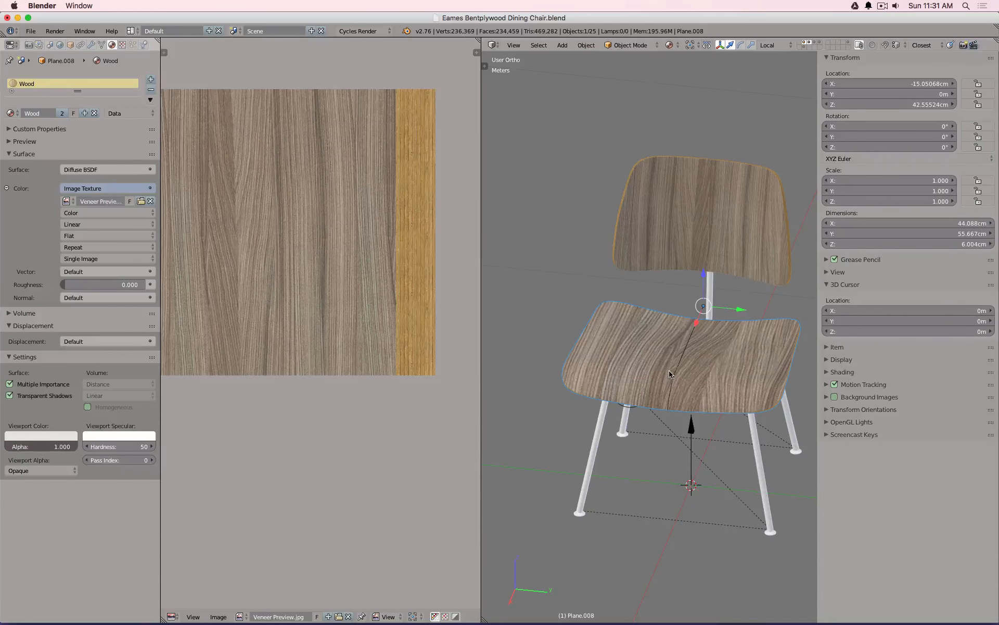
- Enlarge the stacked seat-face islands to cover most of the walnut veneer and position them toward its lower-left area
key("Tab")
key("s")
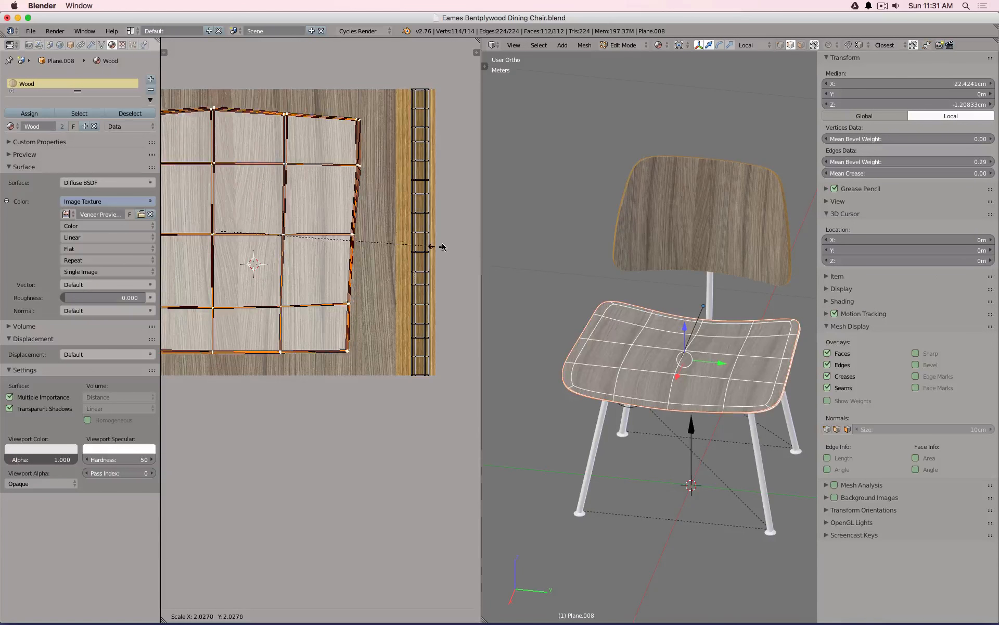
left_click(368, 251)
scroll(368, 251, "down", 2)
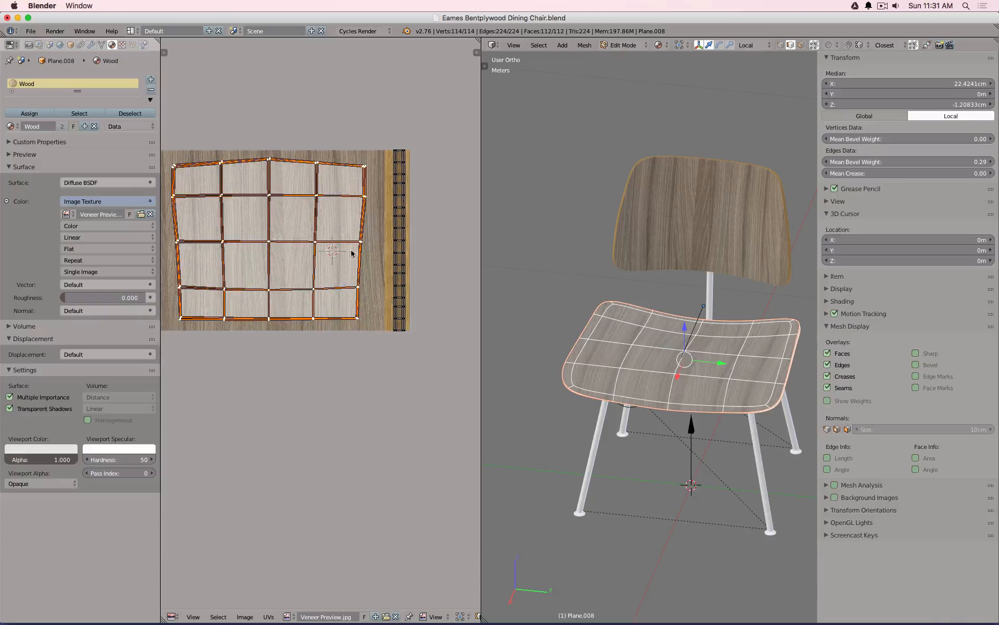
scroll(380, 234, "down", 1)
key("g")
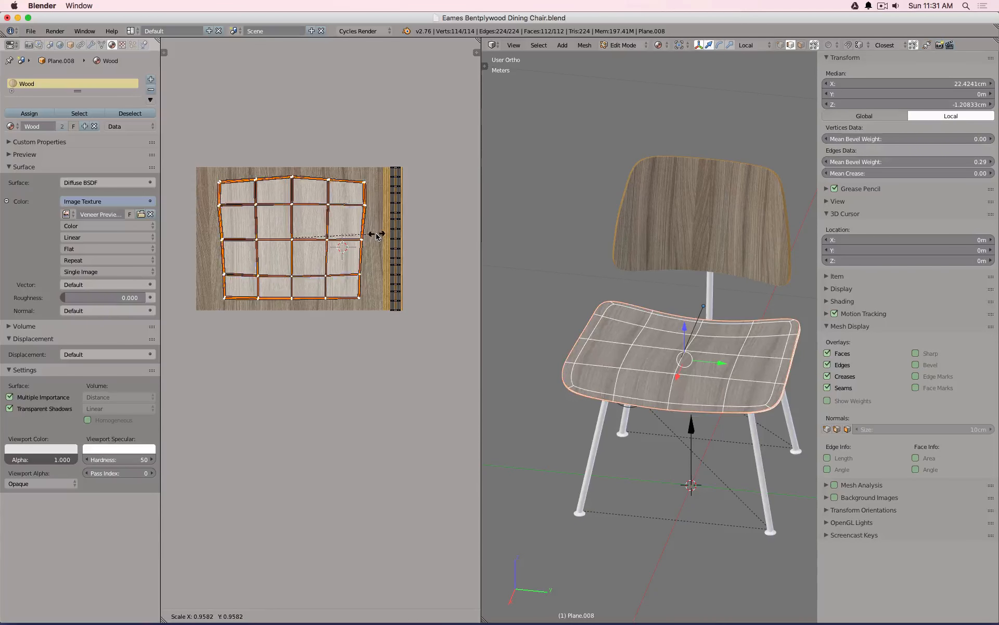
left_click(353, 248)
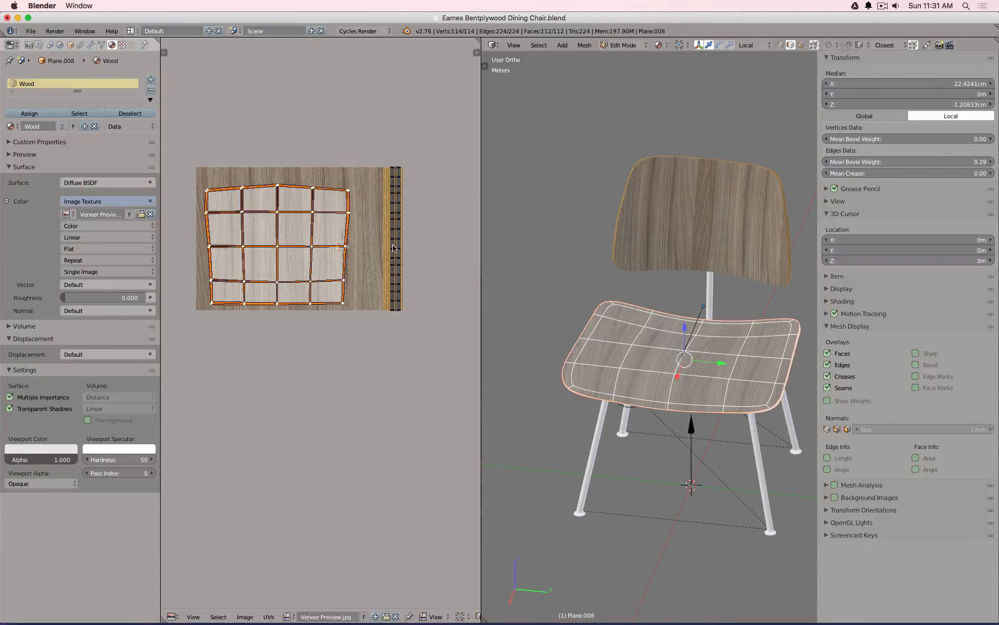
- Scale the backrest's stacked face islands to about 0.8 and move them toward the upper right of the walnut veneer
key("Tab")
right_click(685, 212)
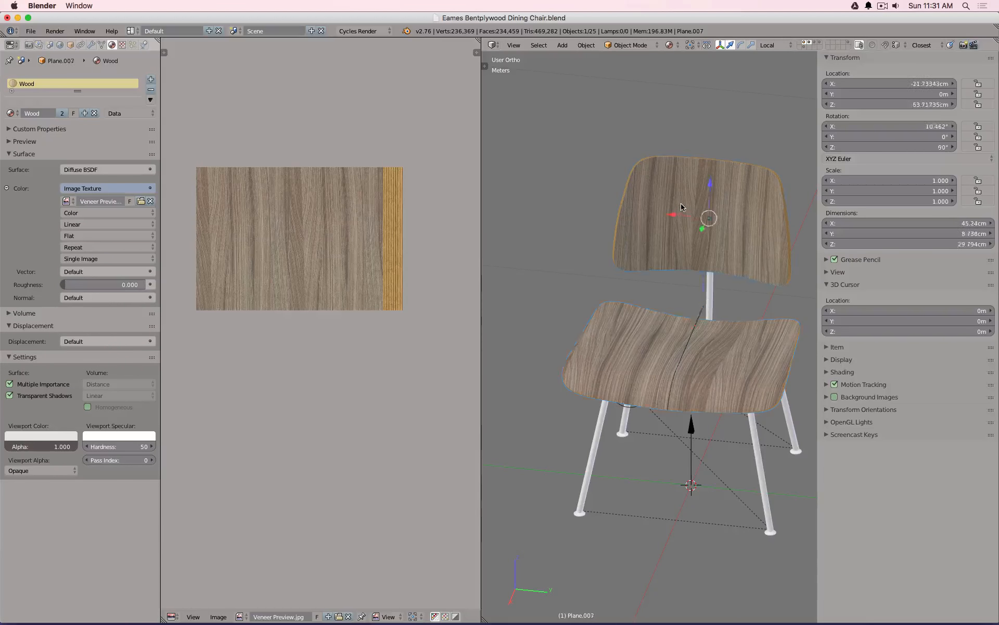
key("Tab")
key("s")
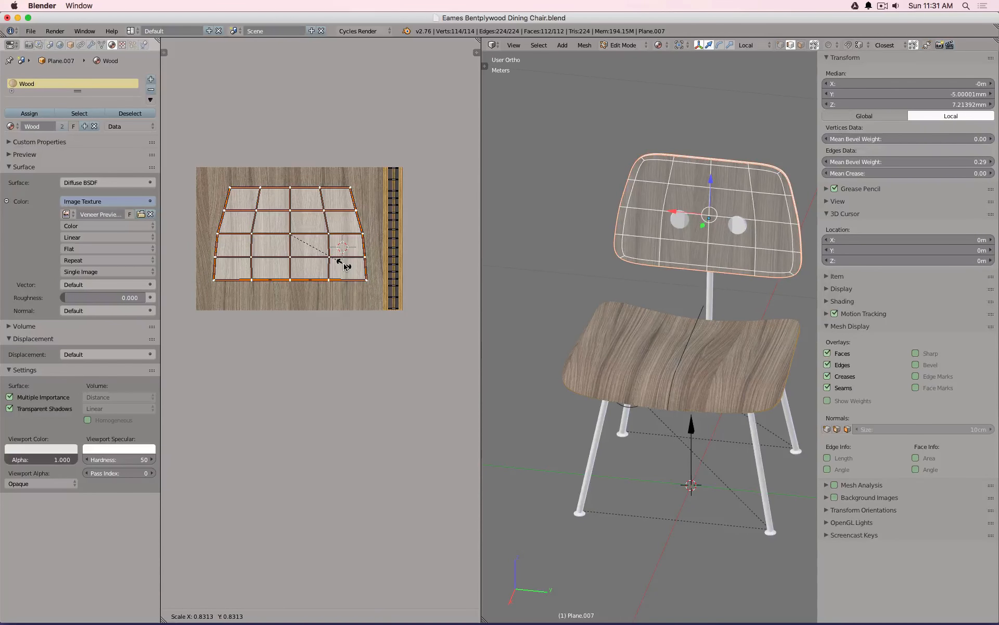
left_click(344, 265)
key("g")
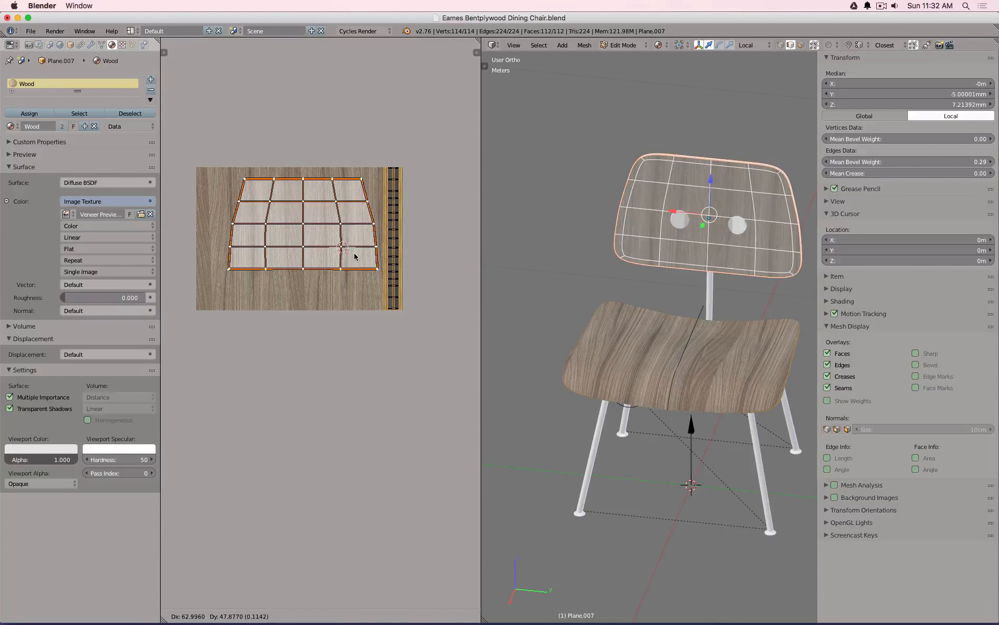
left_click(354, 256)
key("Tab")
- Examine the plywood edge texture on the seat and backrest rims up close from behind and below
middle_click_drag(651, 281, 631, 292)
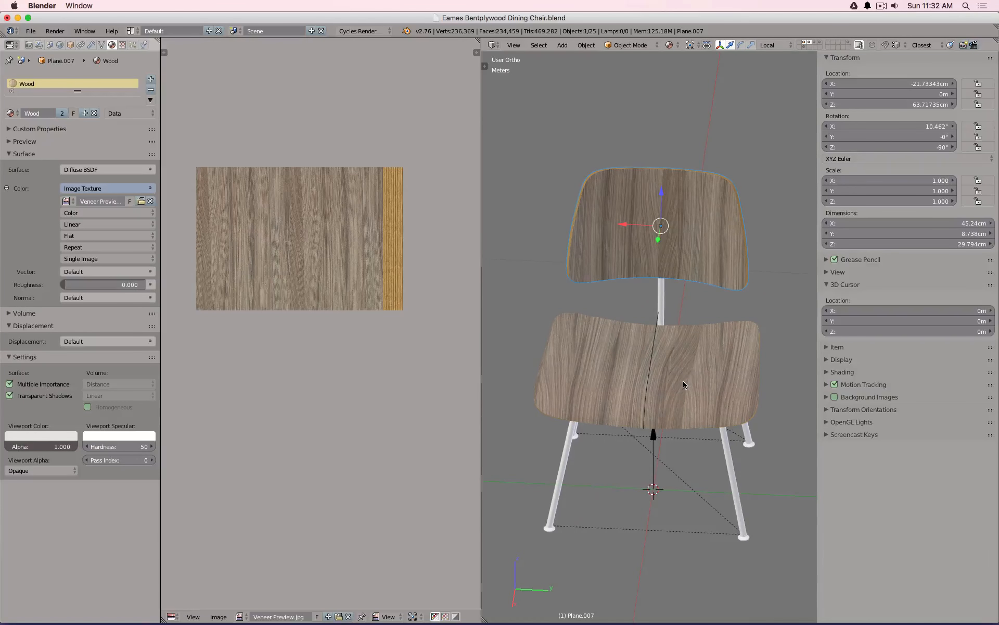
middle_click_drag(684, 364, 621, 331)
scroll(617, 274, "up", 5)
scroll(703, 237, "up", 4)
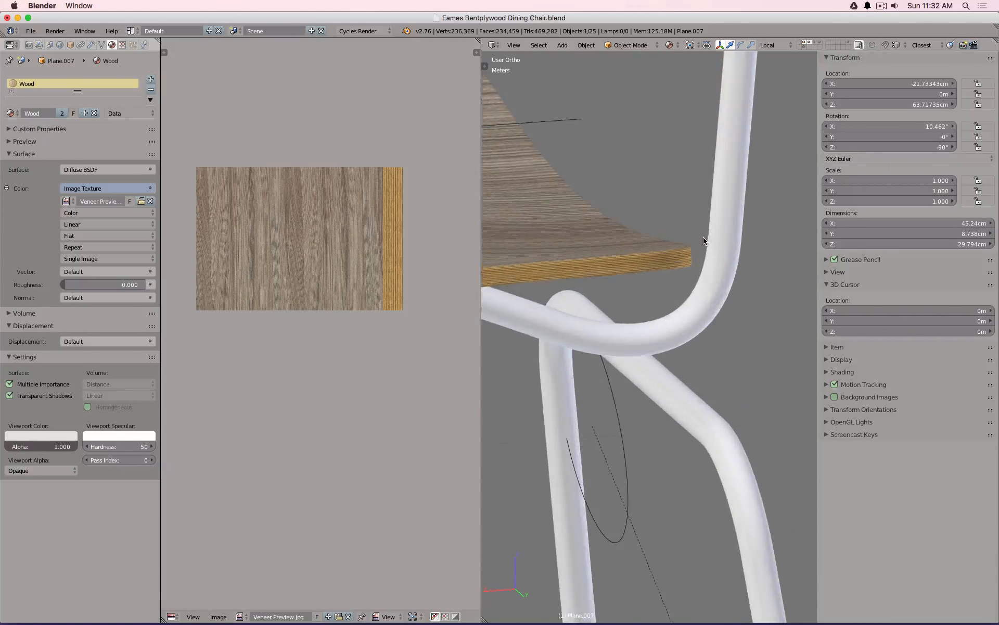
scroll(701, 261, "down", 3)
middle_click_drag(701, 261, 701, 384, "shift")
scroll(691, 303, "up", 3)
scroll(677, 261, "up", 2)
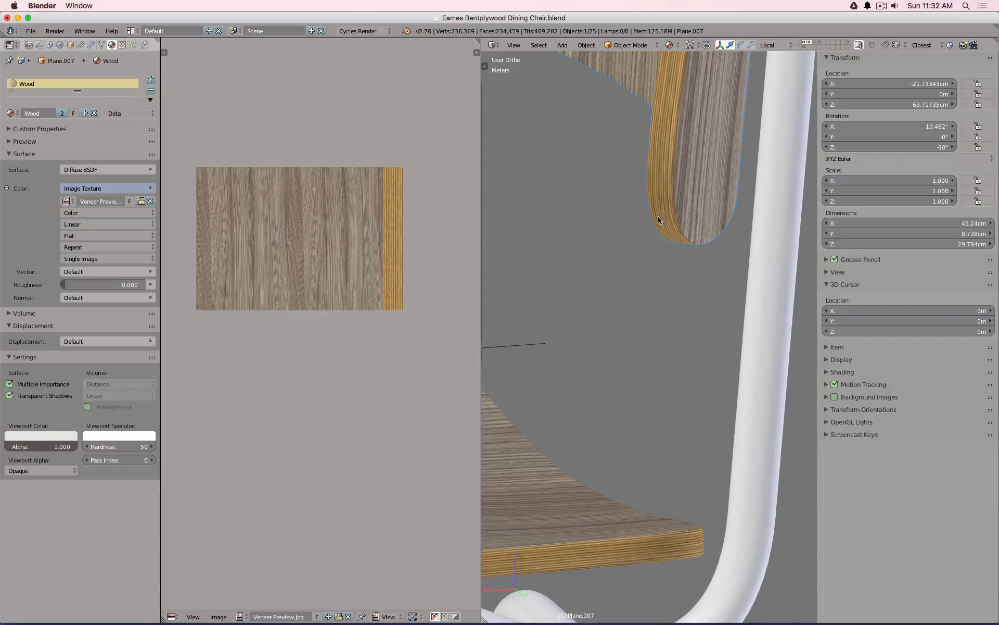
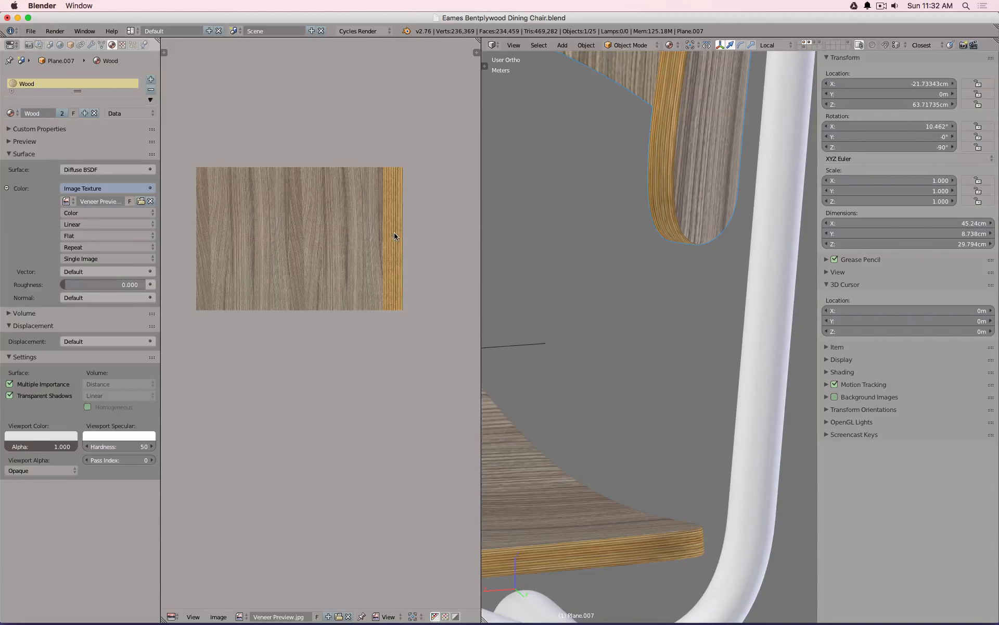
- Put the seat in Edit Mode and select only its rim strip over the plywood band in the UV editor
right_click(555, 535)
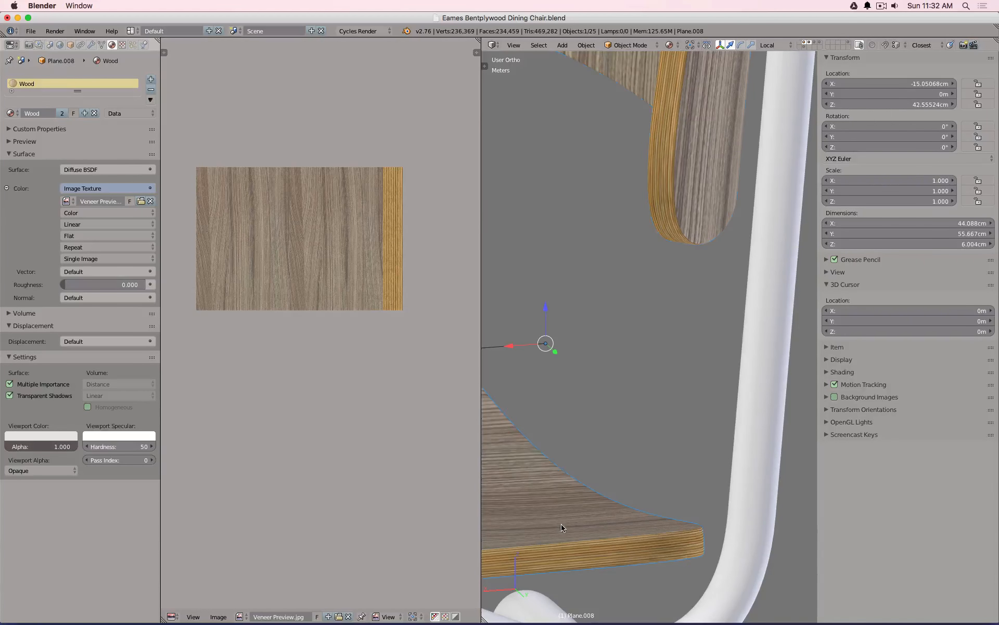
key("Tab")
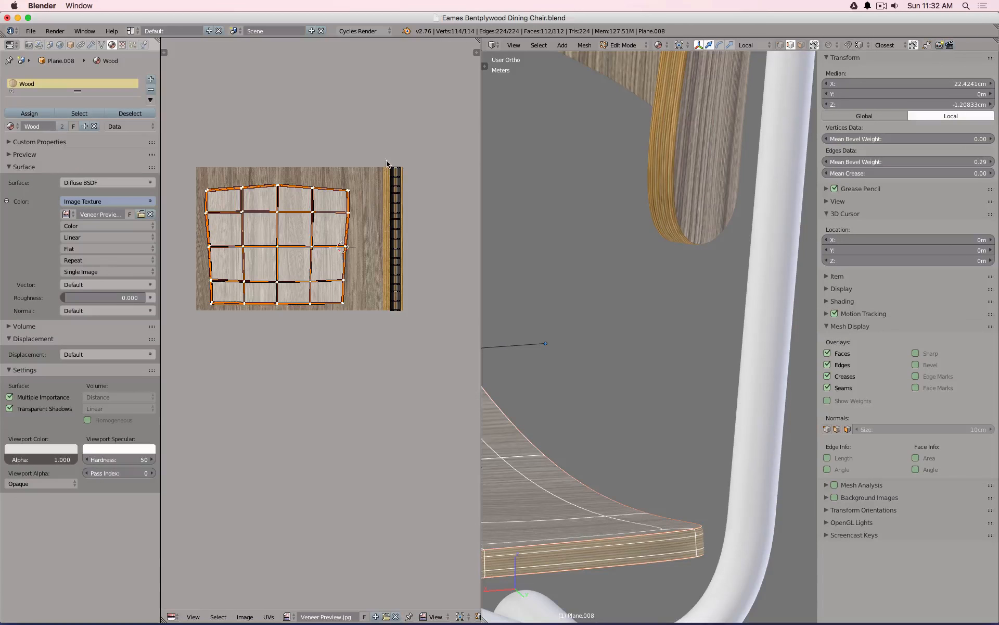
key("a")
key("b")
left_click_drag(376, 132, 419, 324)
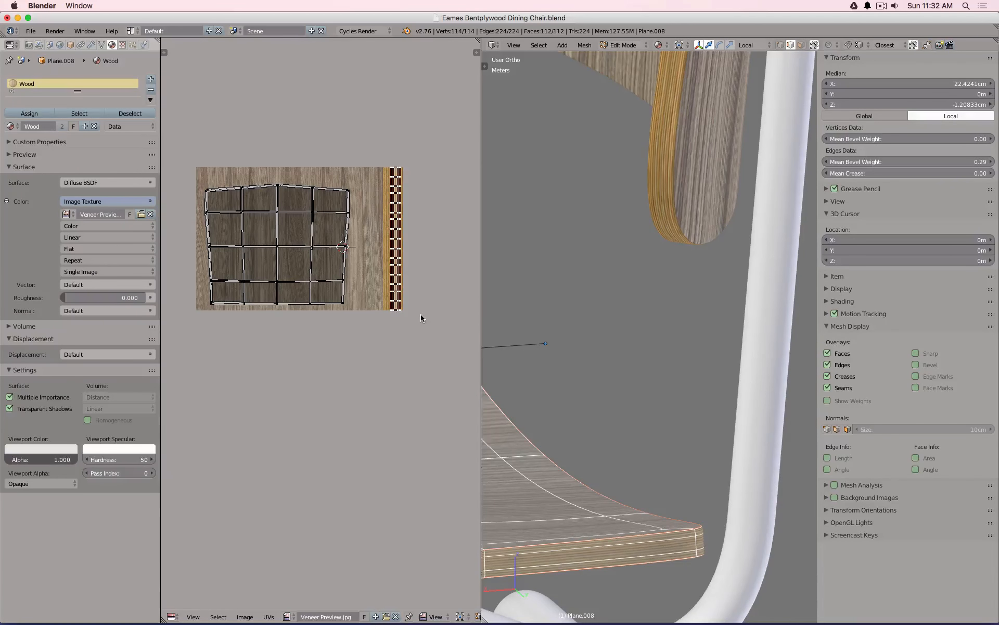
- Switch to Photoshop and load the plywood band's layer, Layer 1 copy 2, as a rectangular selection
key("super+Tab")
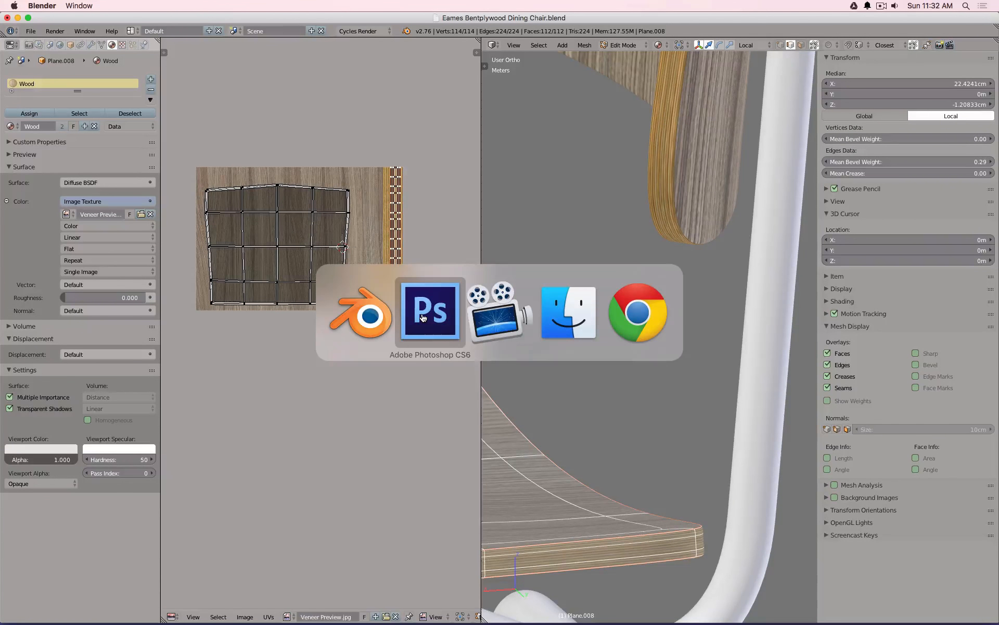
scroll(422, 314, "up", 5, "alt")
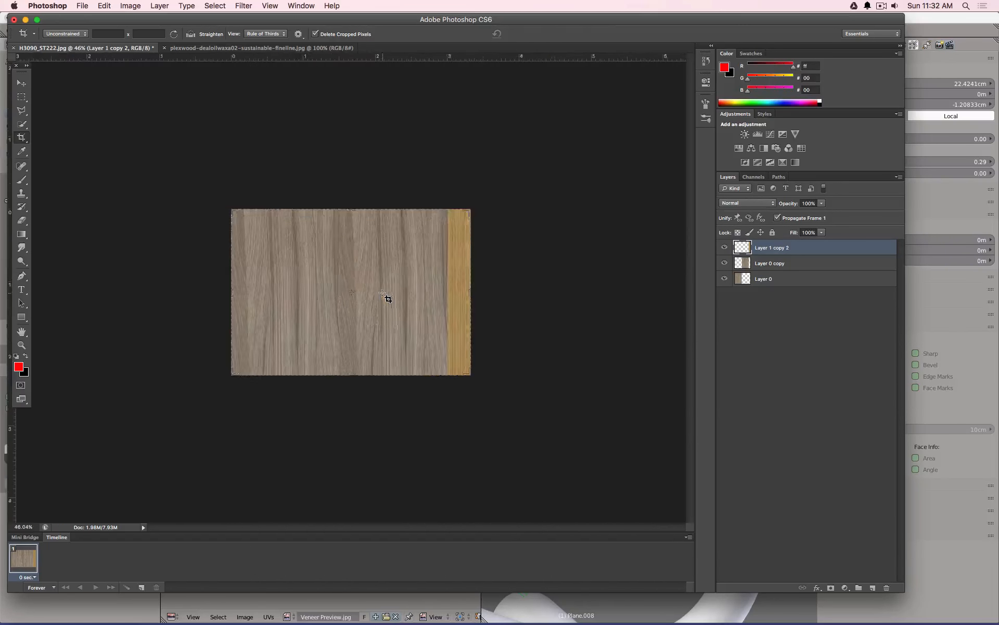
scroll(631, 321, "up", 1, "alt")
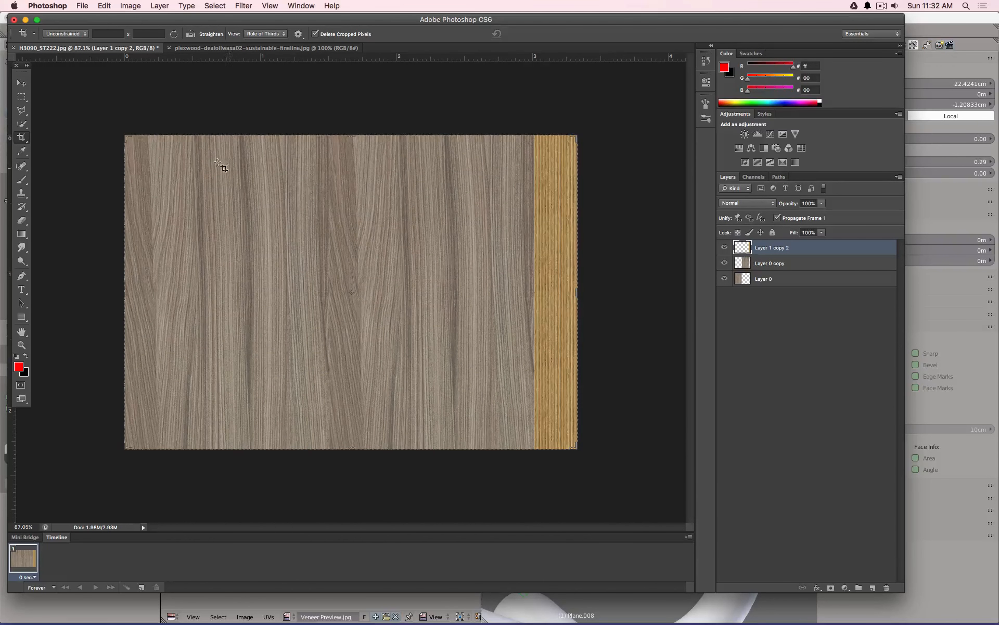
left_click(23, 98)
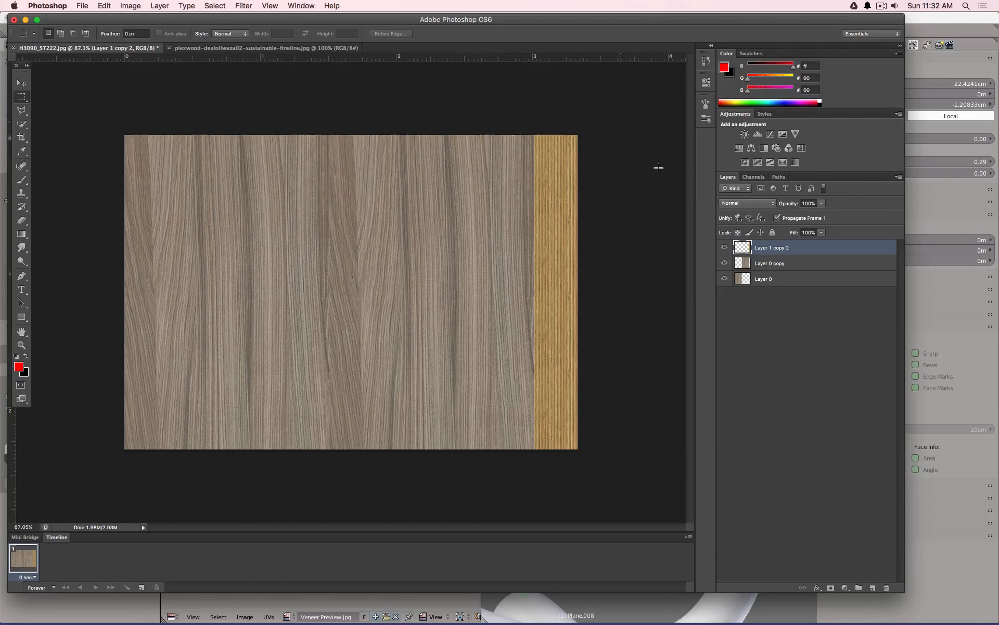
left_click(742, 248, "super")
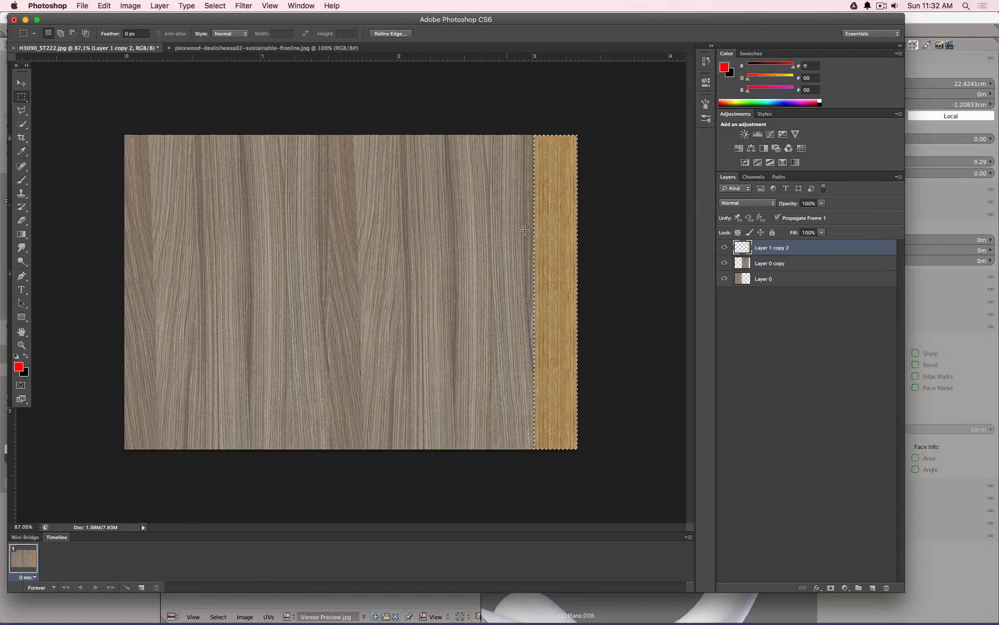
left_click(818, 588)
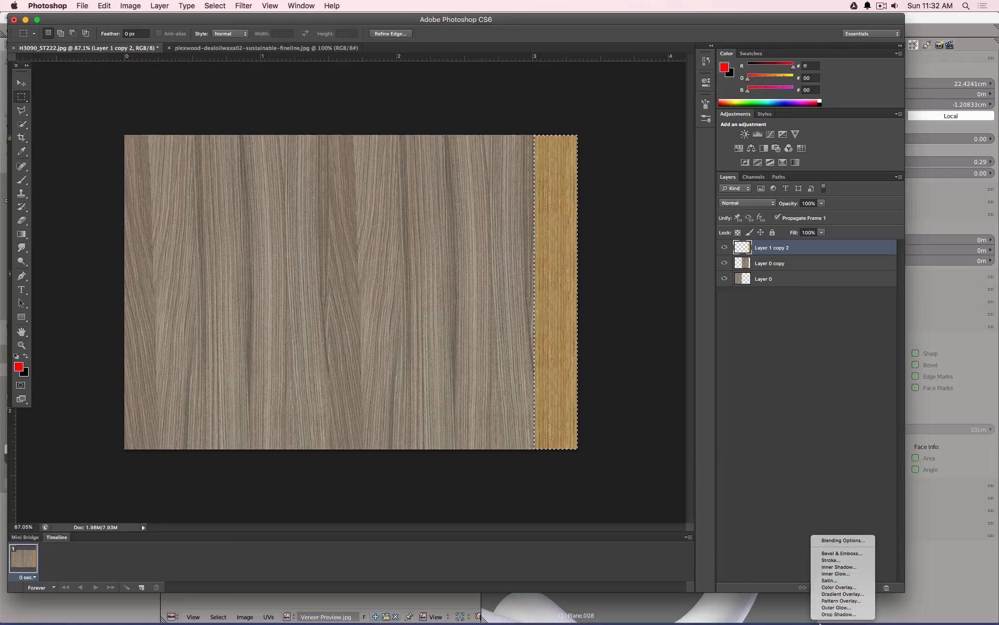
left_click(756, 507)
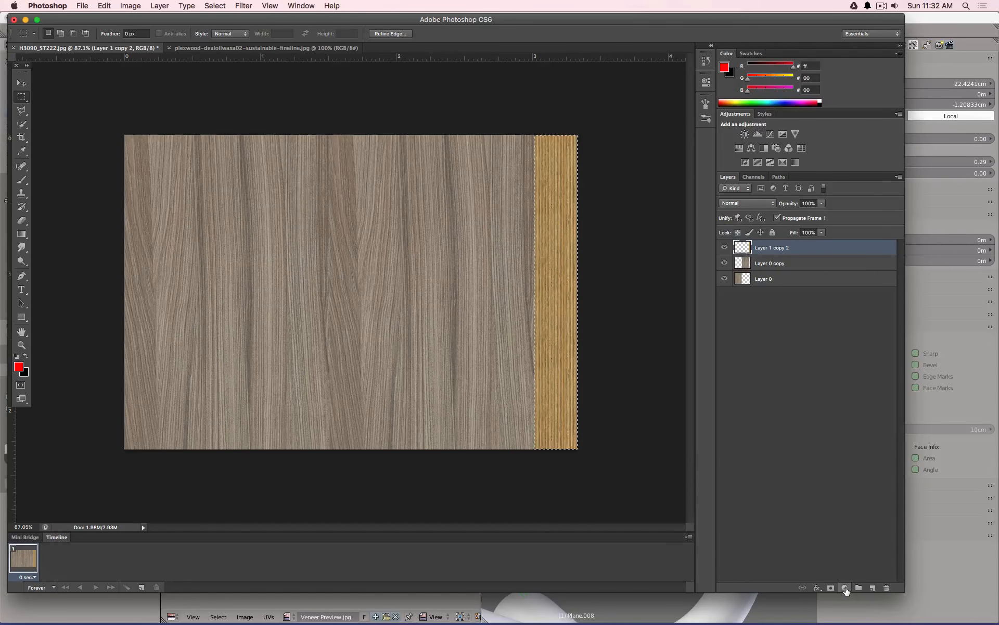
left_click(844, 588)
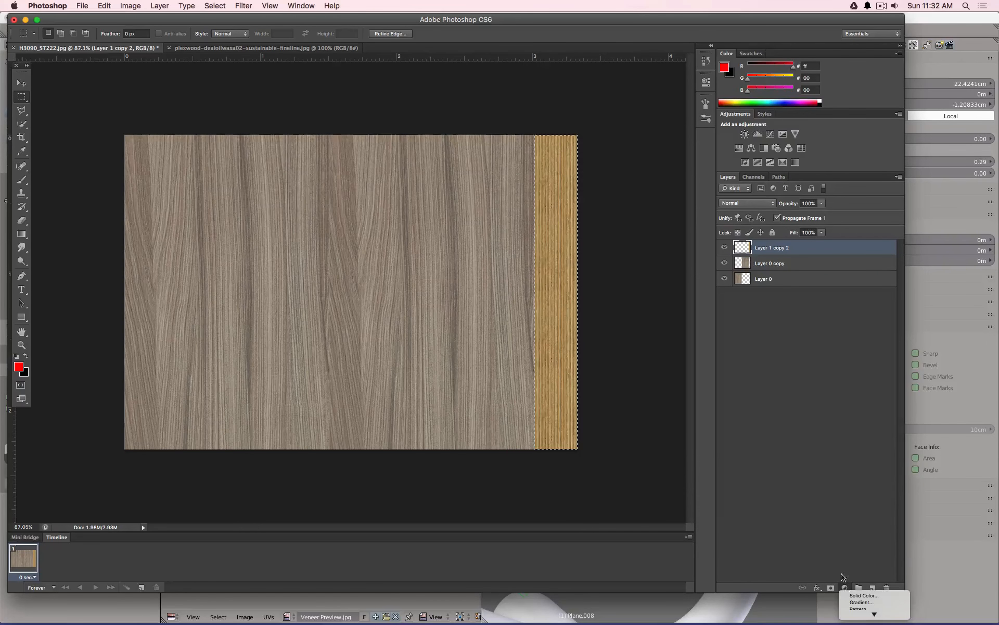
left_click(788, 377)
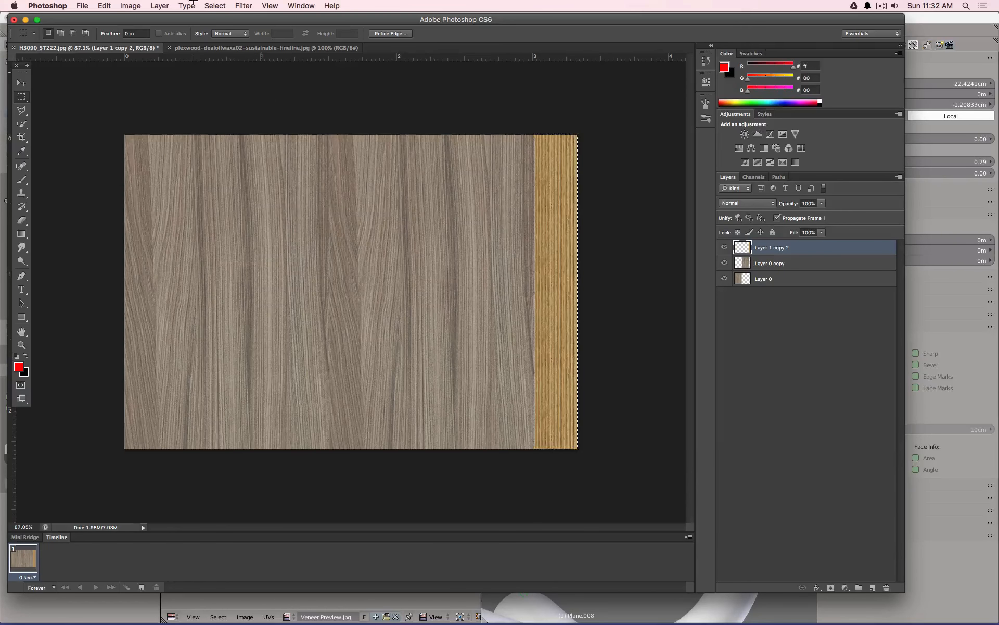
left_click(140, 4)
mouse_move(146, 38)
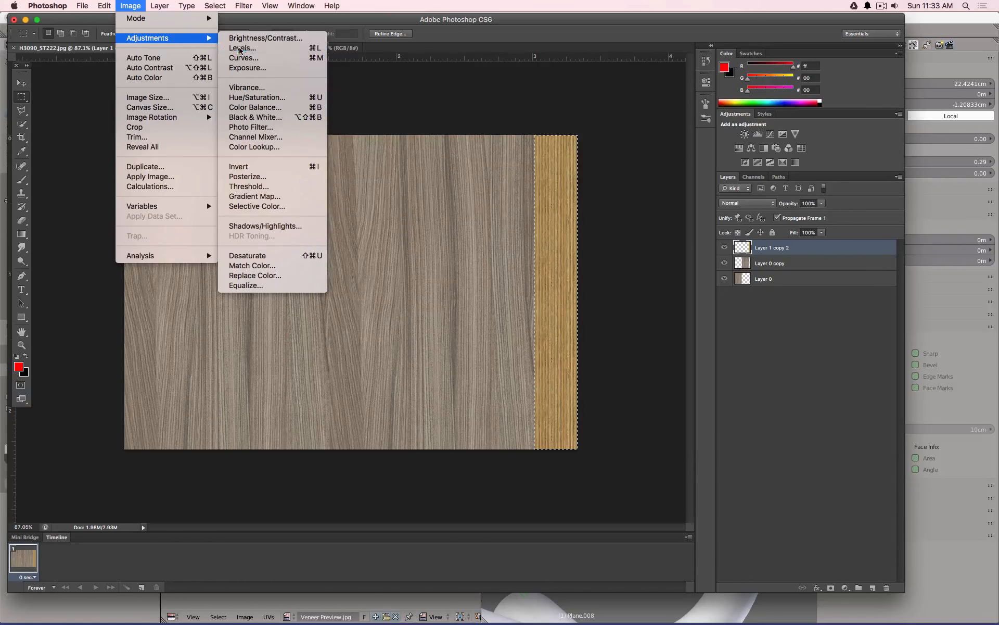
left_click(240, 49)
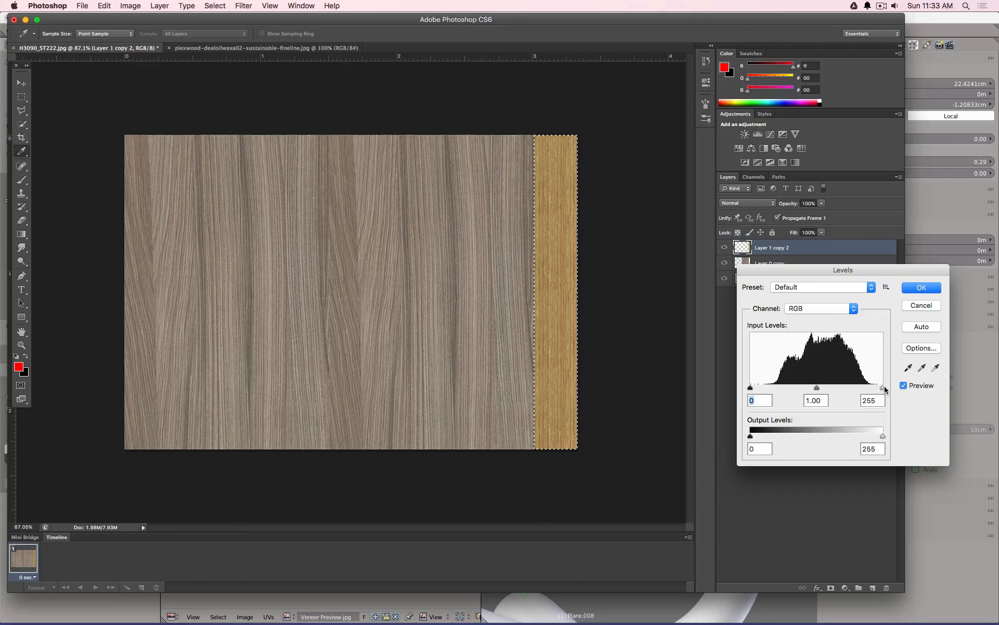
mouse_move(883, 387)
left_mouse_down()
mouse_move(813, 386)
mouse_move(892, 382)
left_mouse_up()
mouse_move(818, 388)
left_mouse_down()
mouse_move(838, 388)
mouse_move(821, 388)
left_mouse_up()
mouse_move(882, 389)
left_mouse_down()
mouse_move(867, 389)
mouse_move(884, 387)
left_mouse_up()
left_click(923, 308)
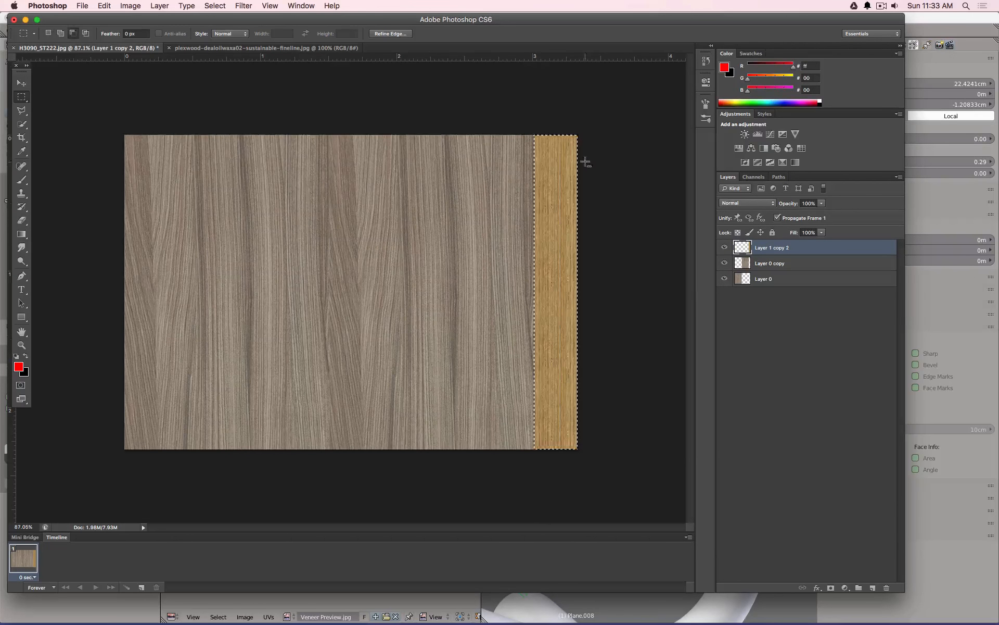
- Lower the saturation of the selected plywood band to -23 with a Hue/Saturation adjustment
scroll(585, 161, "up", 10, "alt")
scroll(585, 161, "down", 10, "alt")
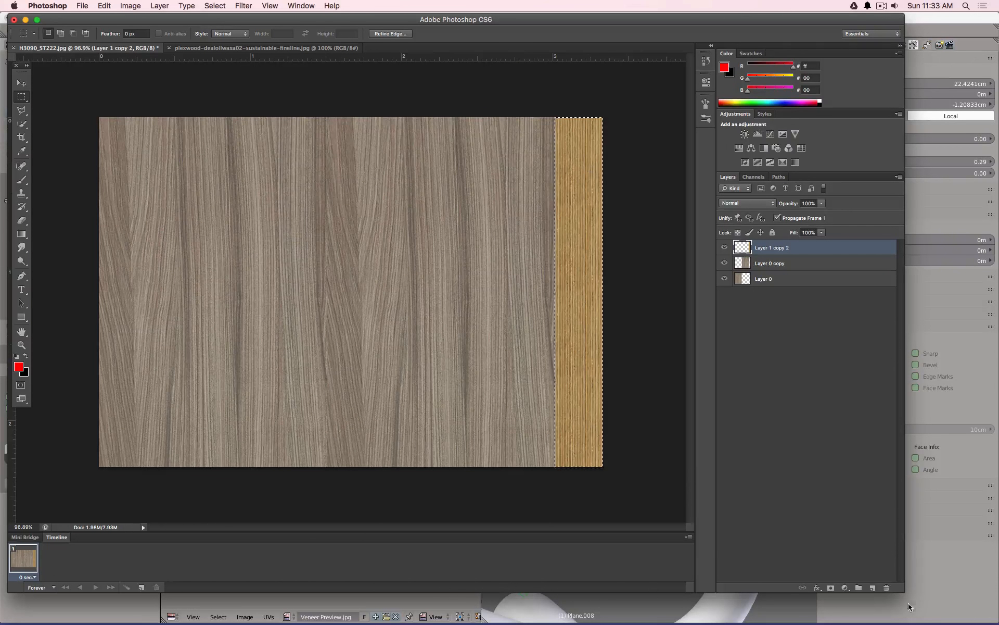
left_click(105, 5)
mouse_move(139, 37)
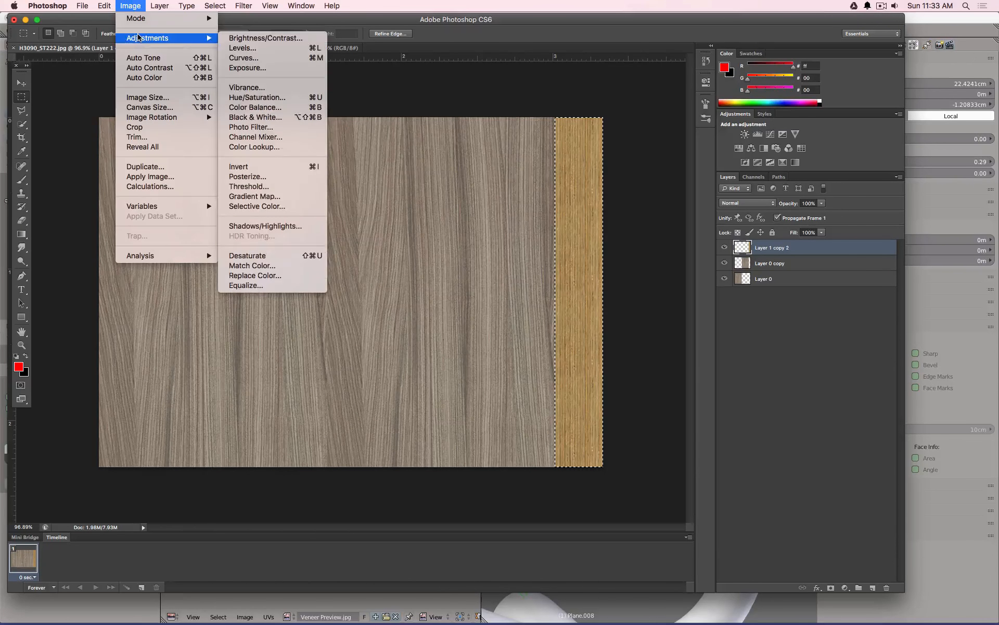
left_click(257, 97)
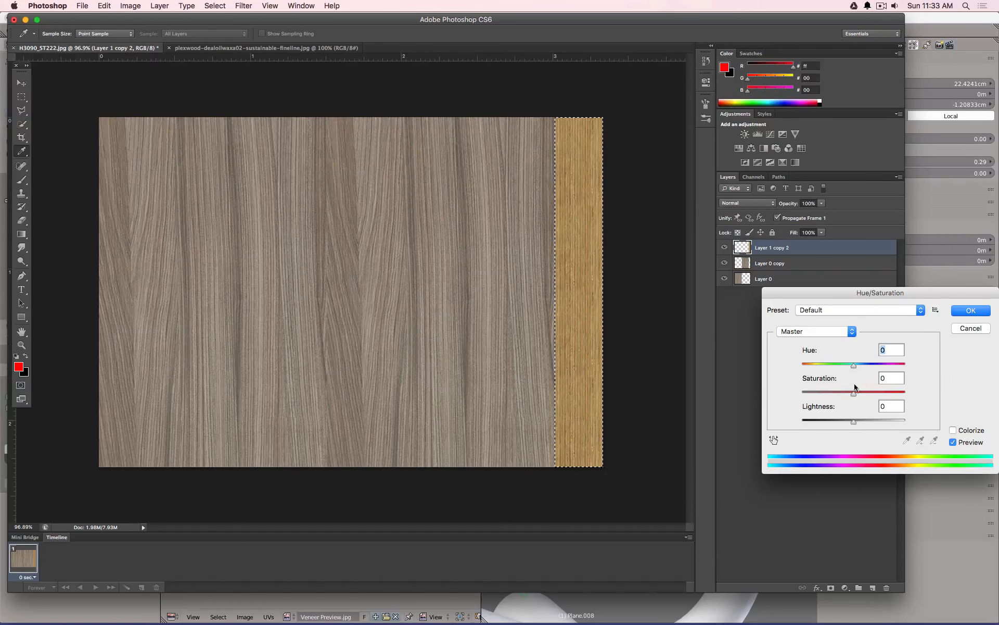
left_click_drag(853, 393, 843, 394)
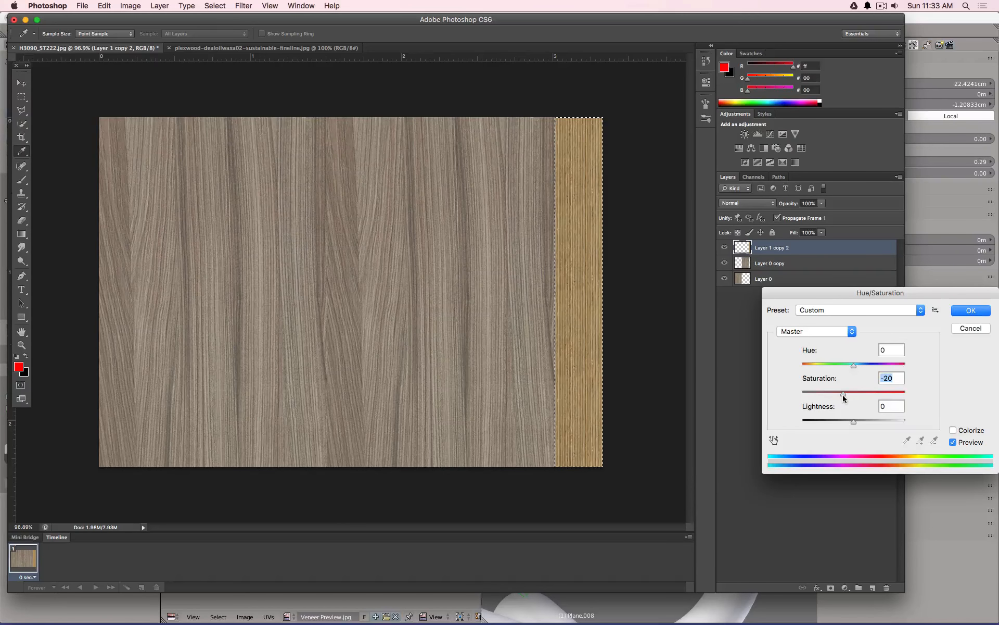
left_click_drag(840, 396, 839, 395)
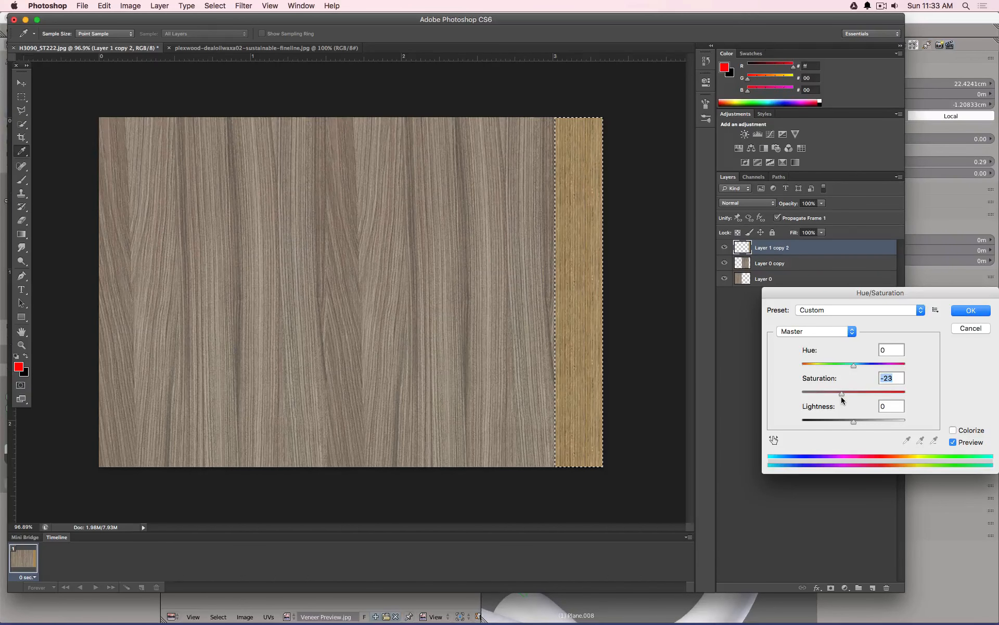
left_click(964, 311)
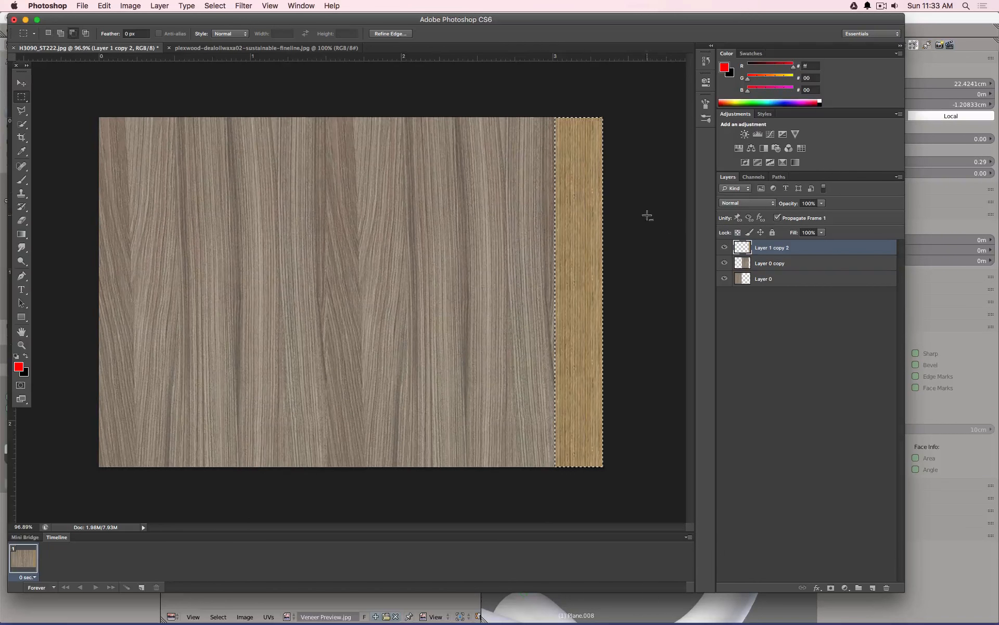
- Undo the plywood band's saturation change and step back through the history to before the image's resolution was reduced
scroll(647, 216, "up", 15, "alt")
scroll(651, 252, "down", 6, "alt")
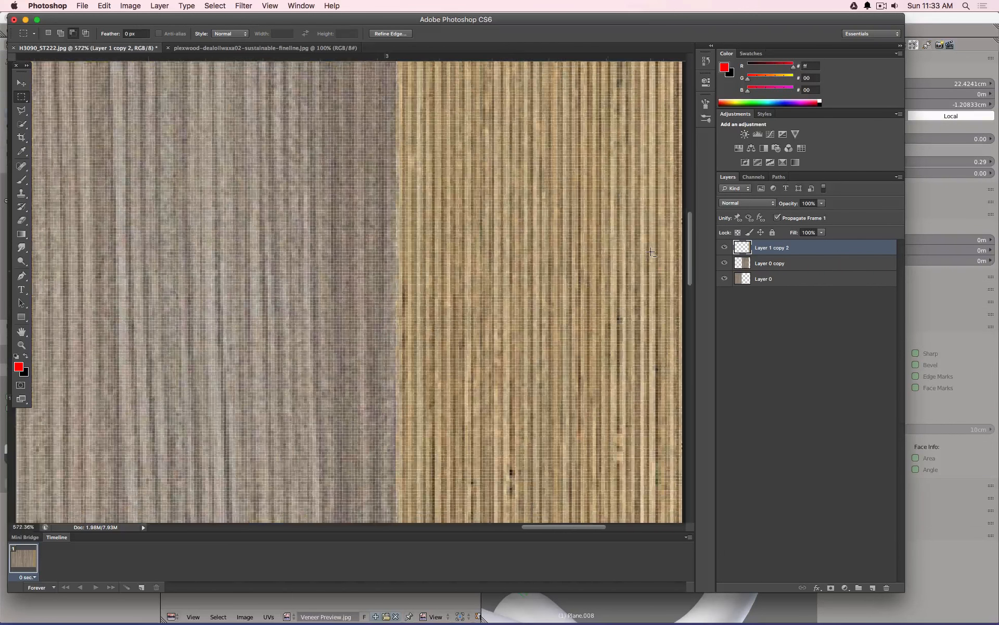
scroll(650, 252, "down", 8, "alt")
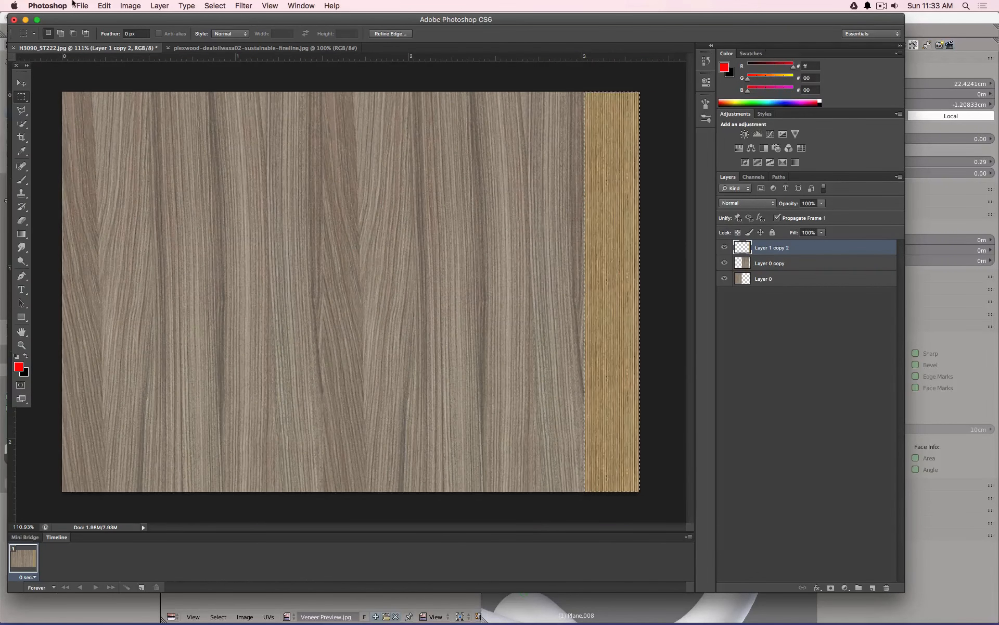
left_click(84, 5)
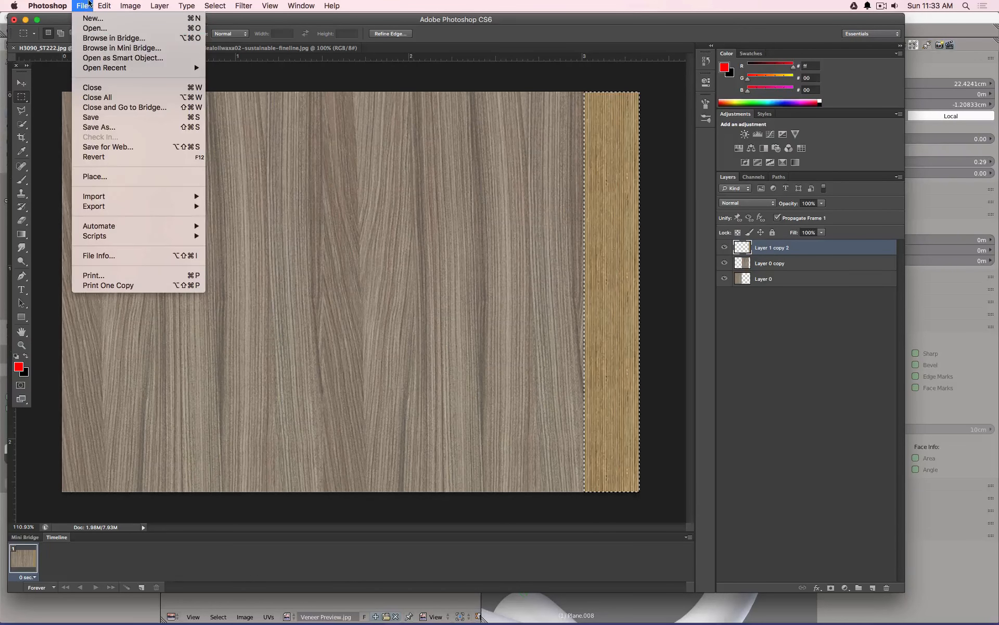
left_click(393, 203)
key("super+z")
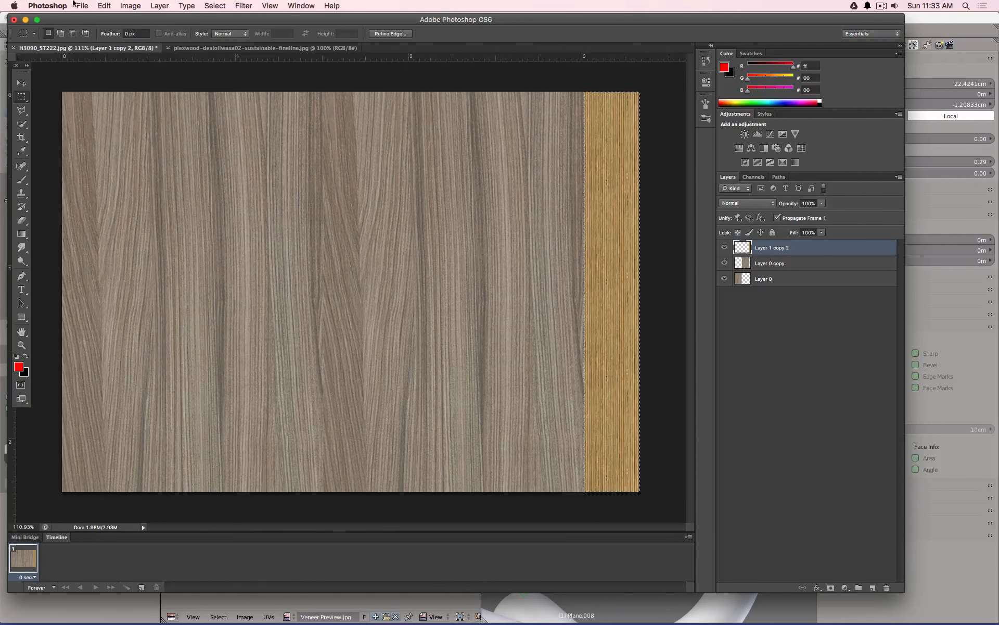
left_click(103, 6)
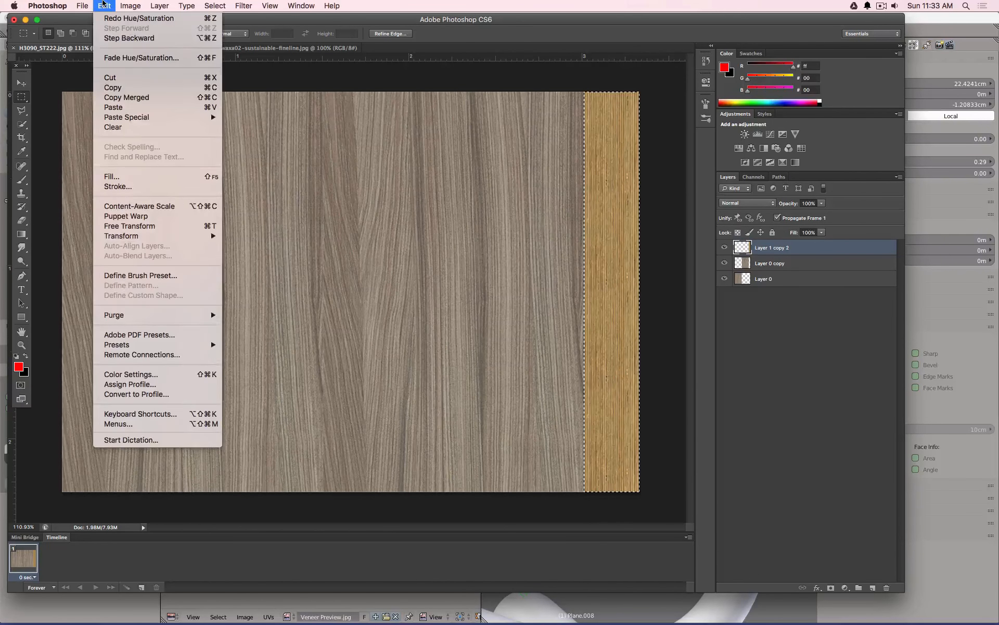
left_click(118, 38)
left_click(104, 6)
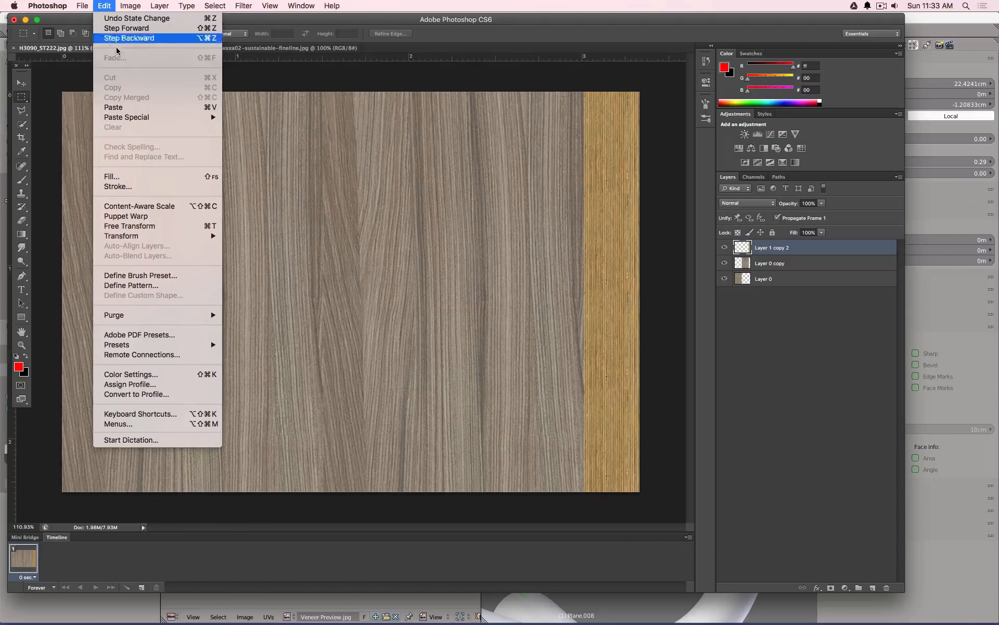
left_click(119, 38)
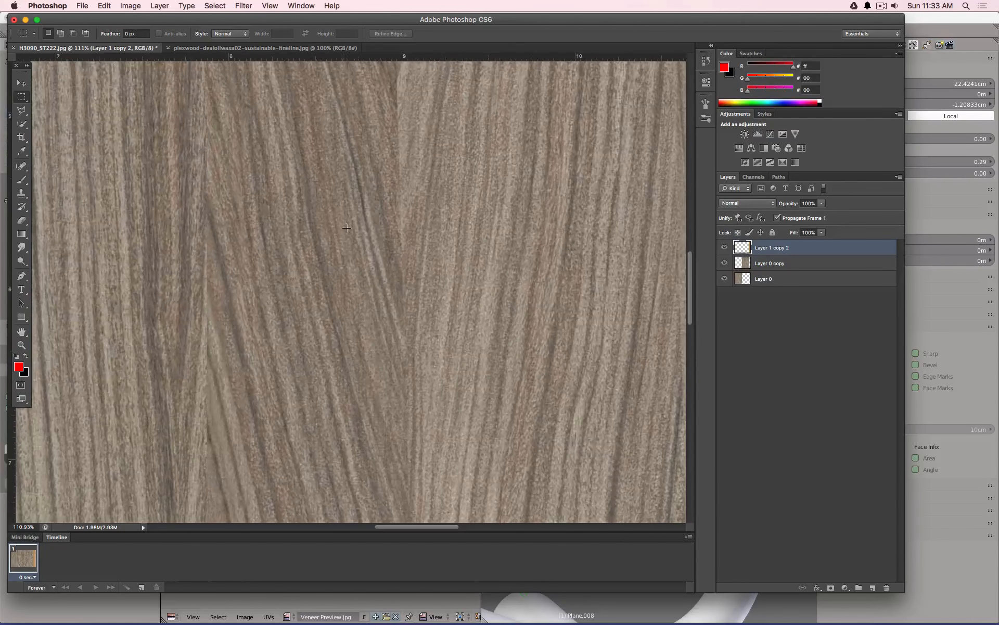
- Load Layer 1 copy 2 as a selection and set its Hue/Saturation values to hue -1, saturation +15 and lightness +23
scroll(352, 232, "down", 10, "alt")
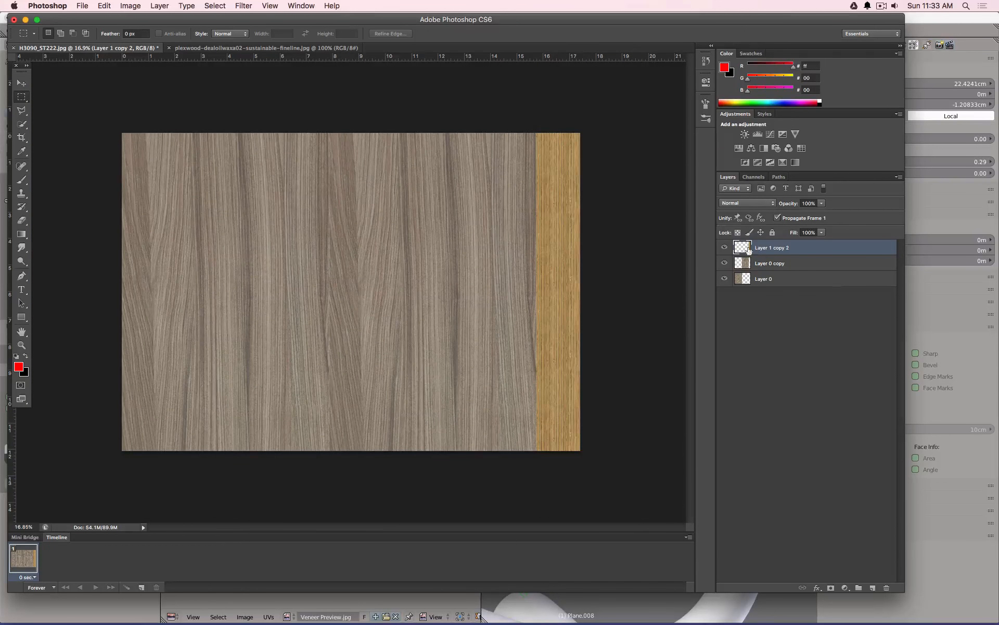
left_click(742, 247, "super")
left_click(128, 6)
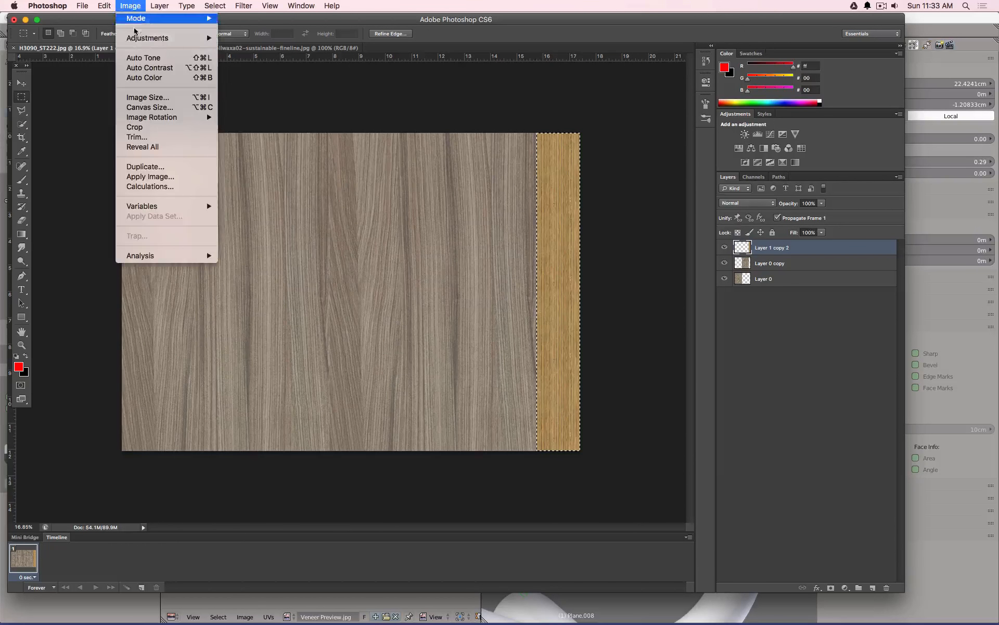
mouse_move(150, 42)
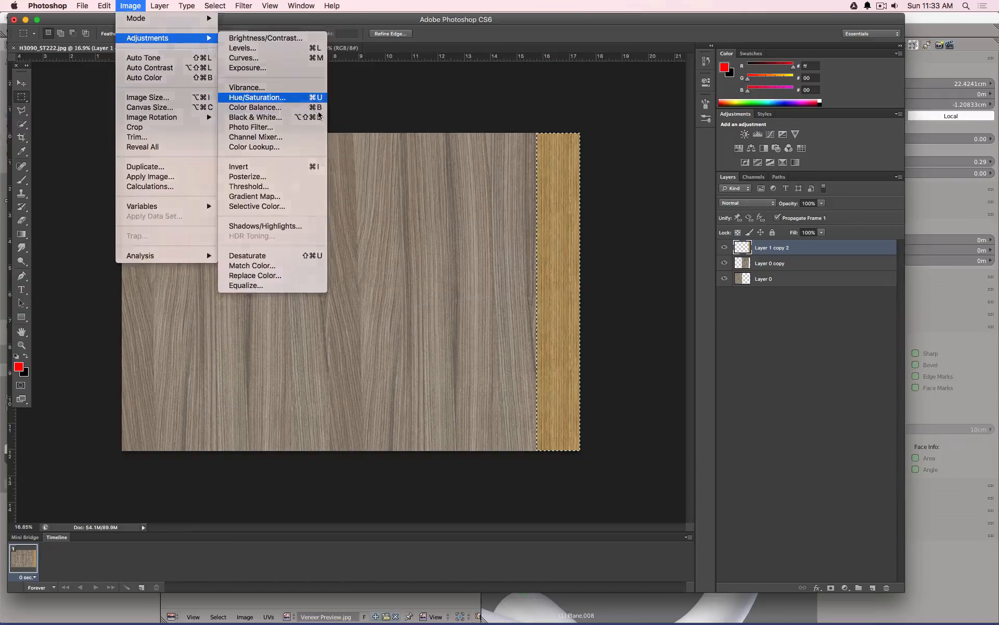
left_click(308, 97)
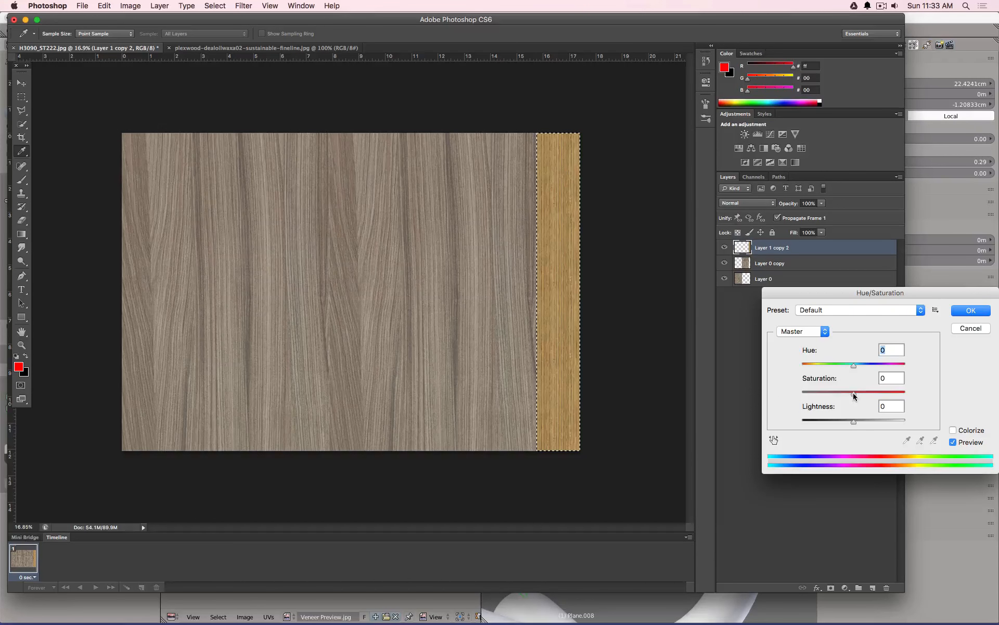
left_click_drag(853, 394, 848, 370)
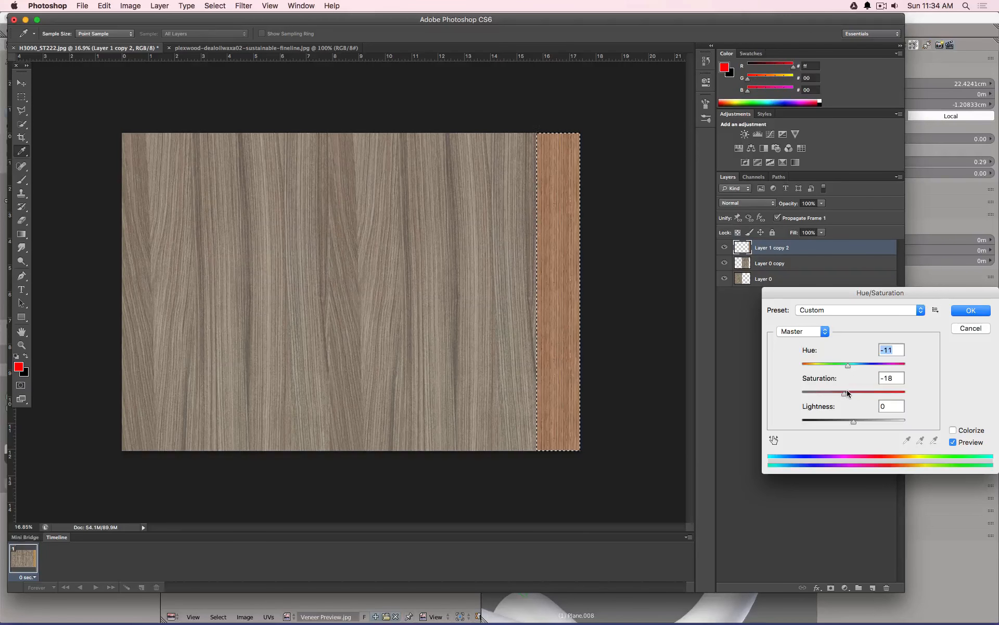
left_click(847, 393)
left_click_drag(849, 368, 864, 419)
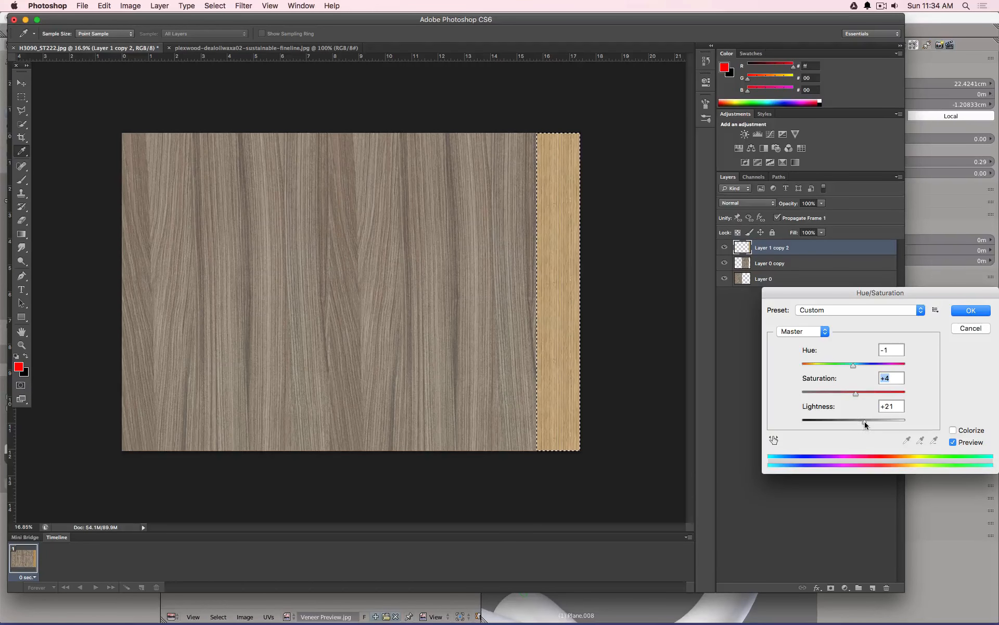
left_click_drag(867, 420, 854, 370)
scroll(599, 268, "up", 5, "alt")
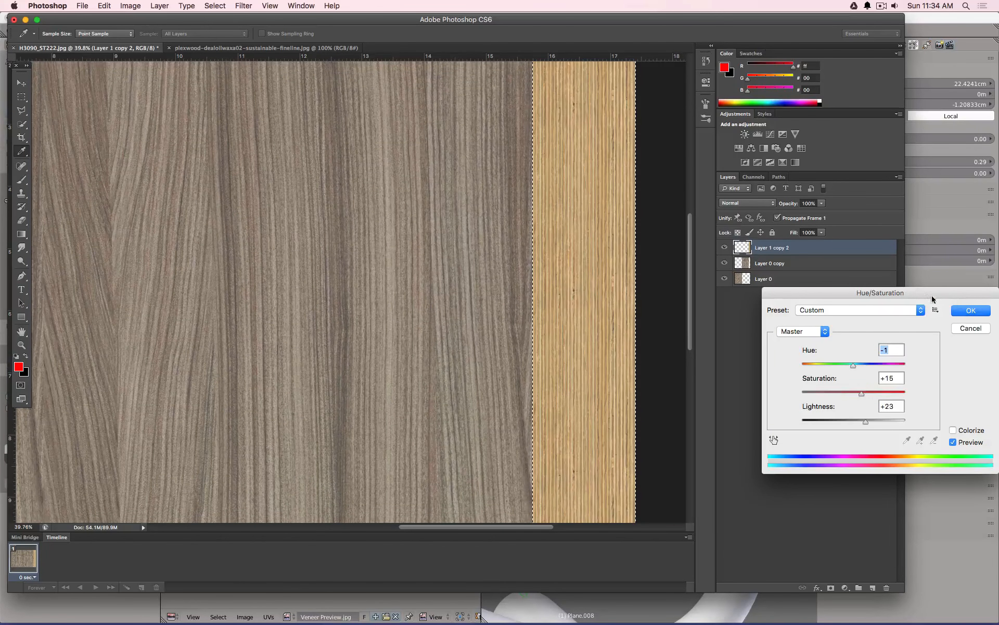
- Compare the plywood band with the adjustment preview off and on, and apply the Hue/Saturation change
left_click(954, 442)
left_click(954, 443)
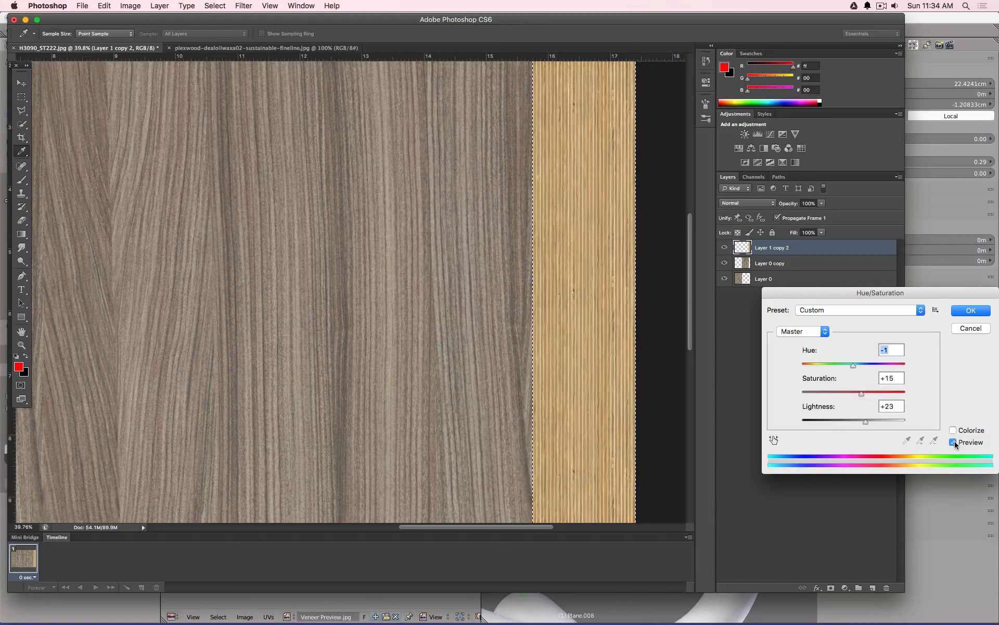
left_click(954, 443)
left_click(954, 442)
left_click(970, 310)
key("m")
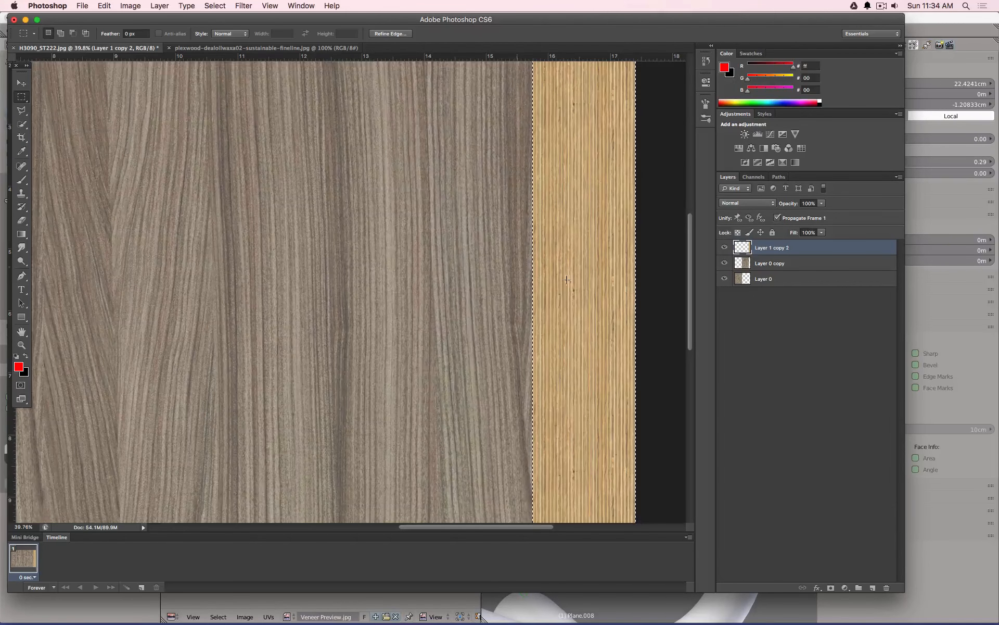
scroll(641, 292, "down", 5, "alt")
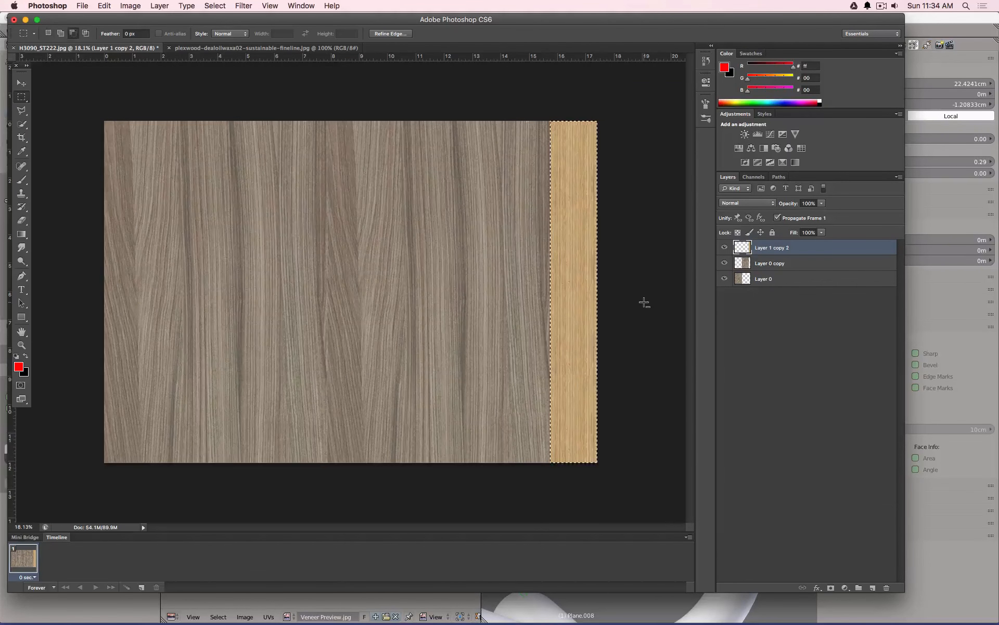
- Clear the selection, duplicate the light wood strip layer "Layer 1 copy 2" and flip the duplicate vertically
scroll(645, 302, "up", 1, "alt")
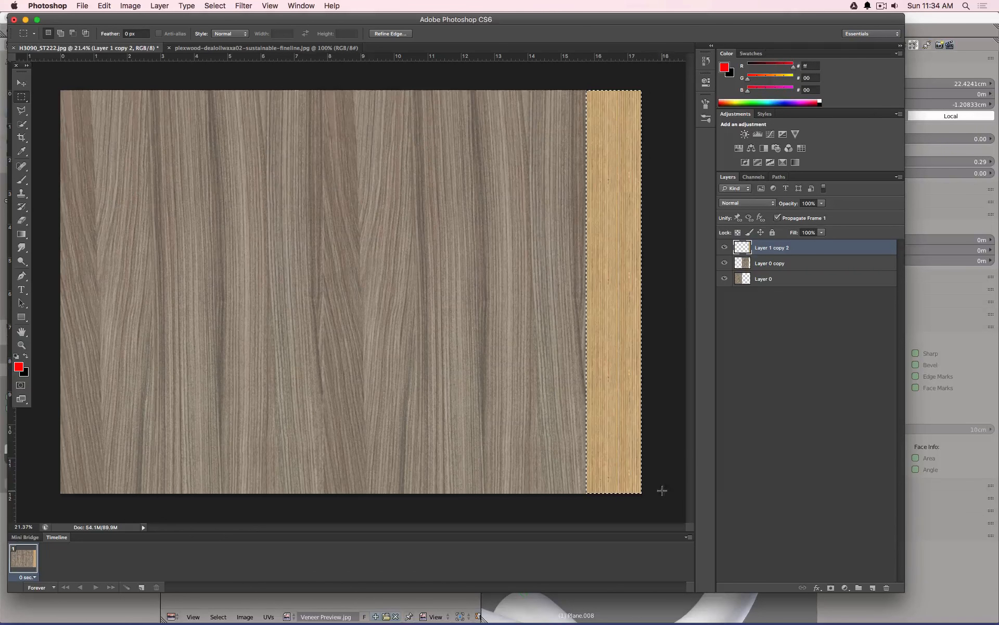
left_click(653, 95)
left_click_drag(746, 255, 874, 588)
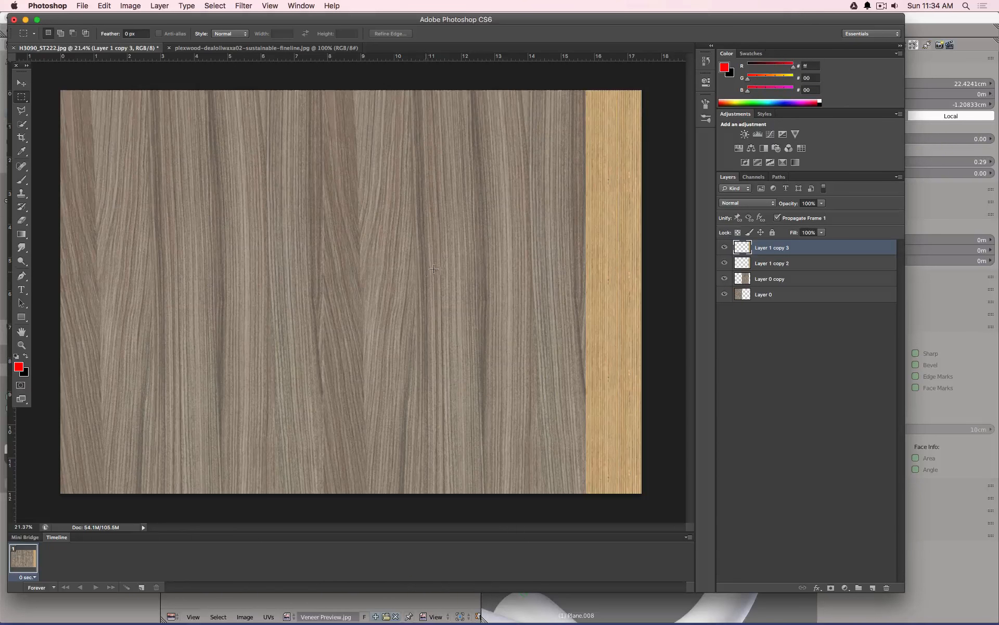
left_click(128, 5)
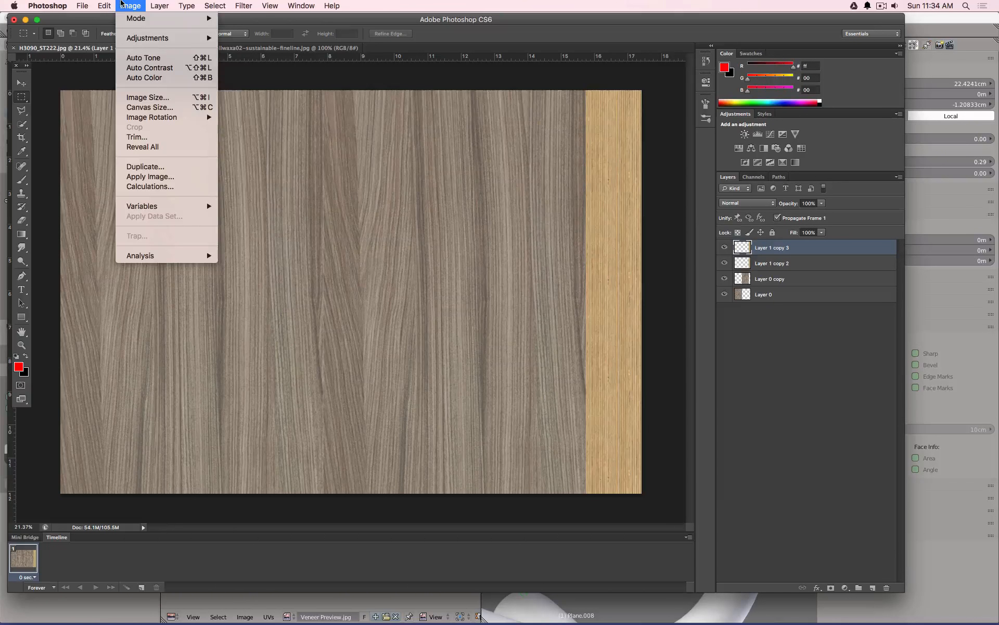
mouse_move(104, 6)
mouse_move(144, 237)
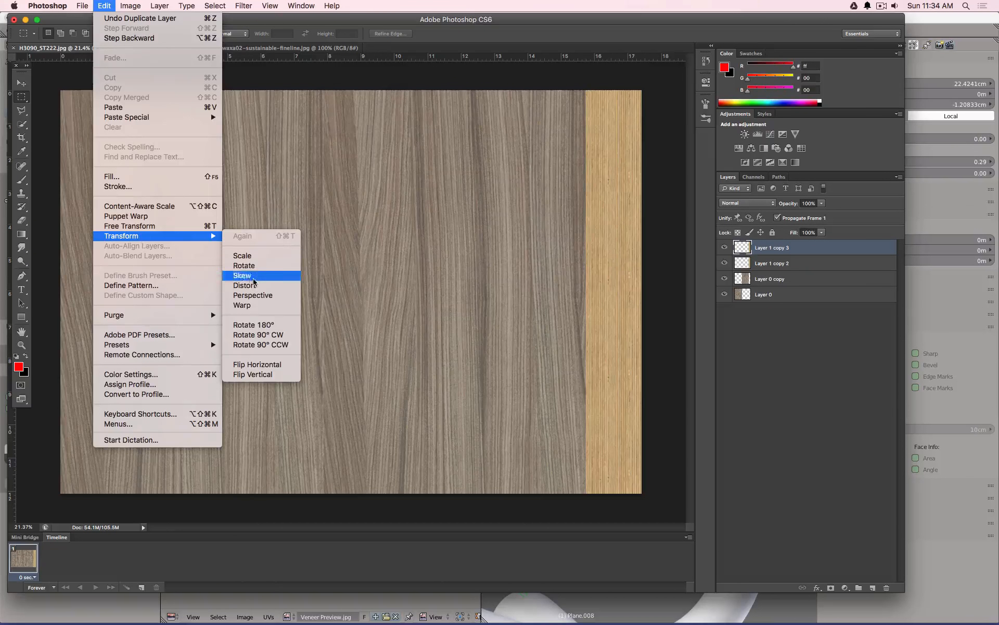
left_click(270, 375)
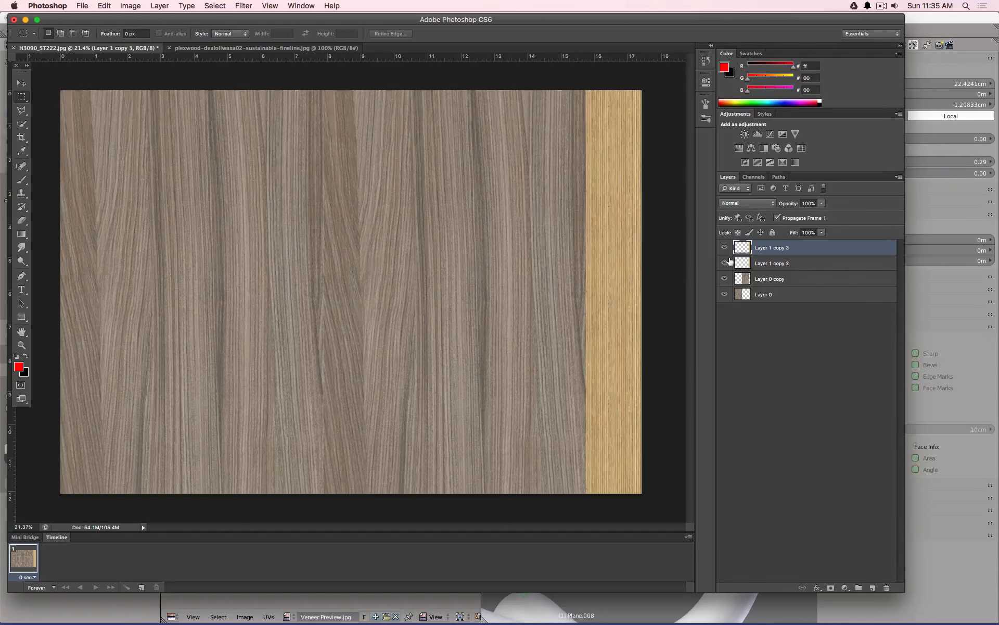
- Try to fade the flipped strip copy using a new vector mask and a vertical black-to-white gradient within the strip selection
left_click(832, 587)
left_click(748, 249, "super")
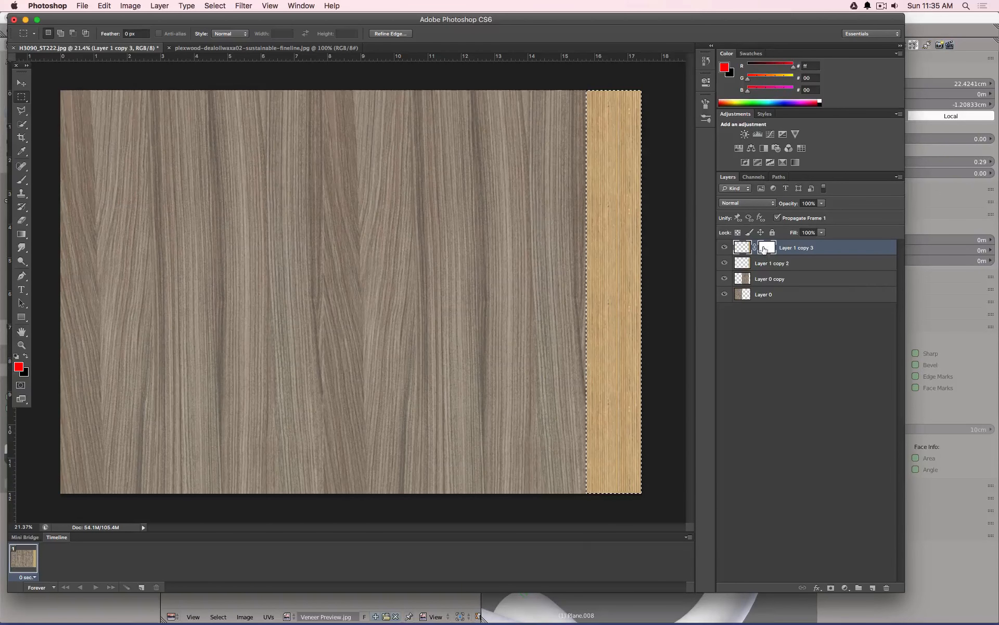
key("g")
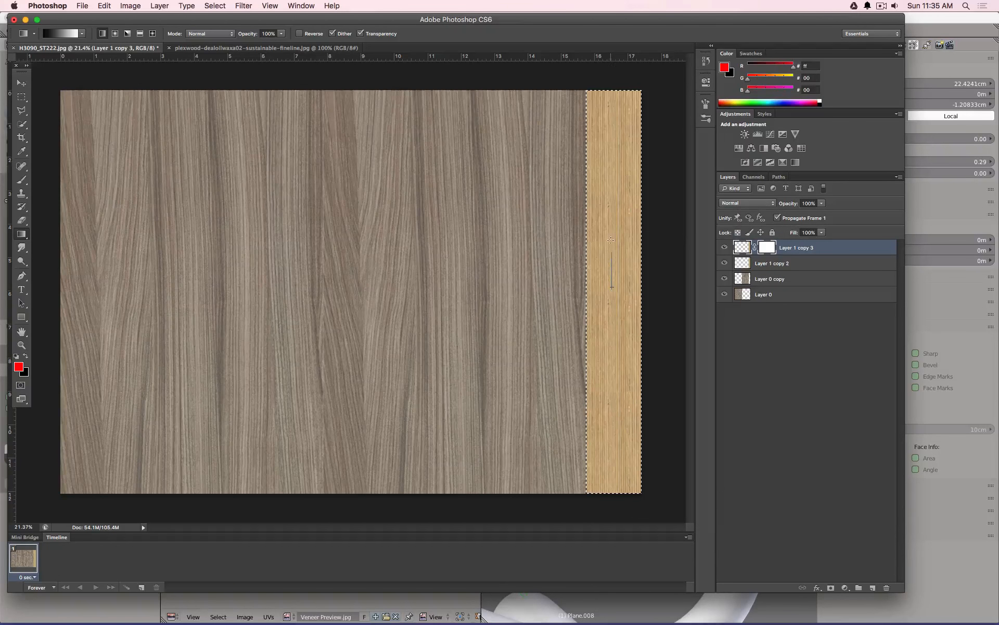
left_click_drag(616, 237, 620, 312)
key("super+z")
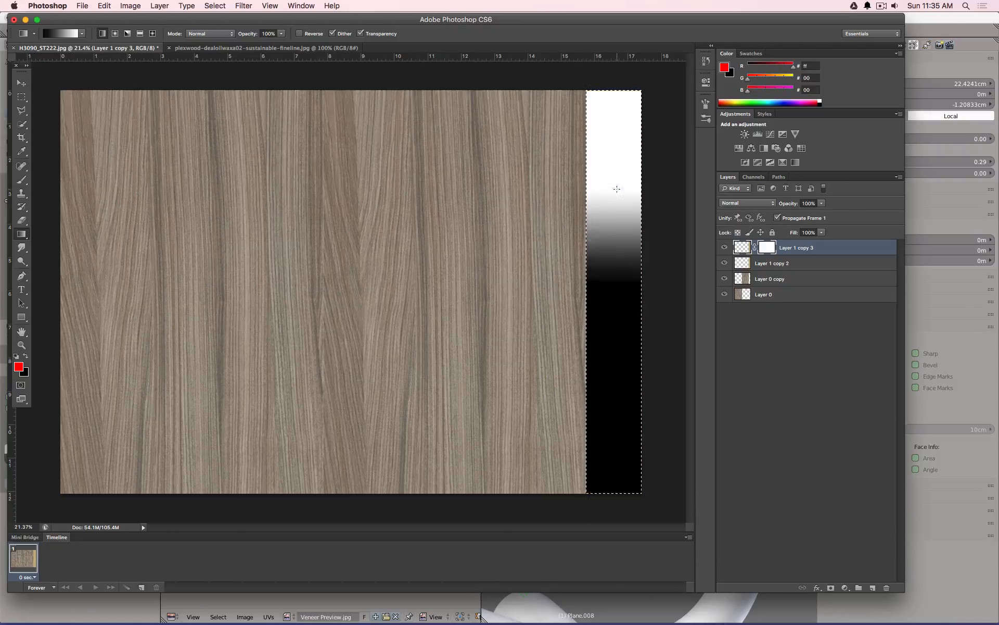
key("super+z")
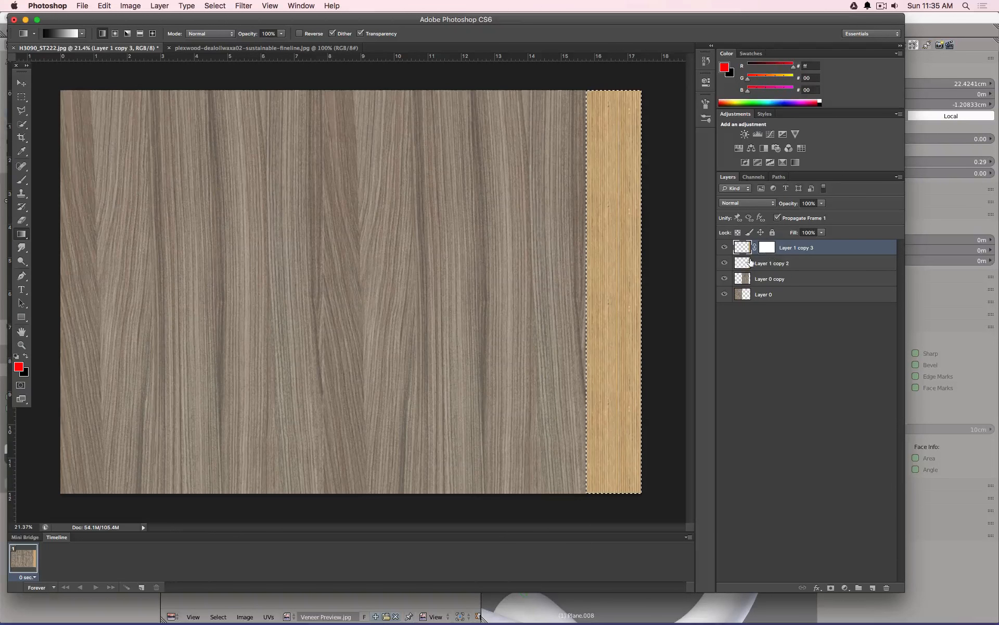
left_click(750, 263)
left_click(770, 250)
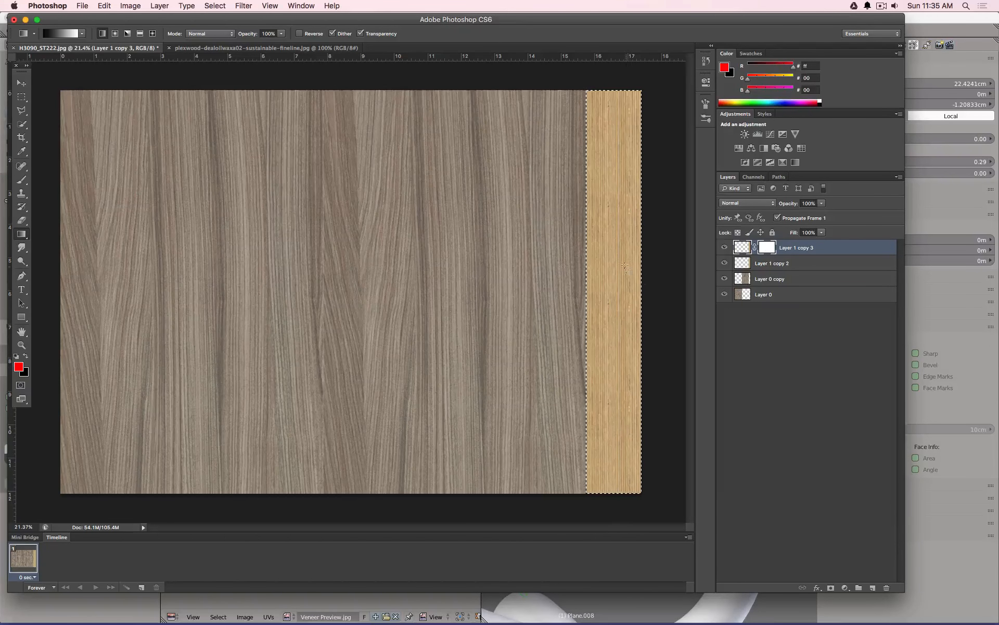
left_click_drag(614, 263, 616, 300)
key("super+z")
- Clear the selection and delete the vector mask from "Layer 1 copy 3"
left_click(21, 96)
key("super+d")
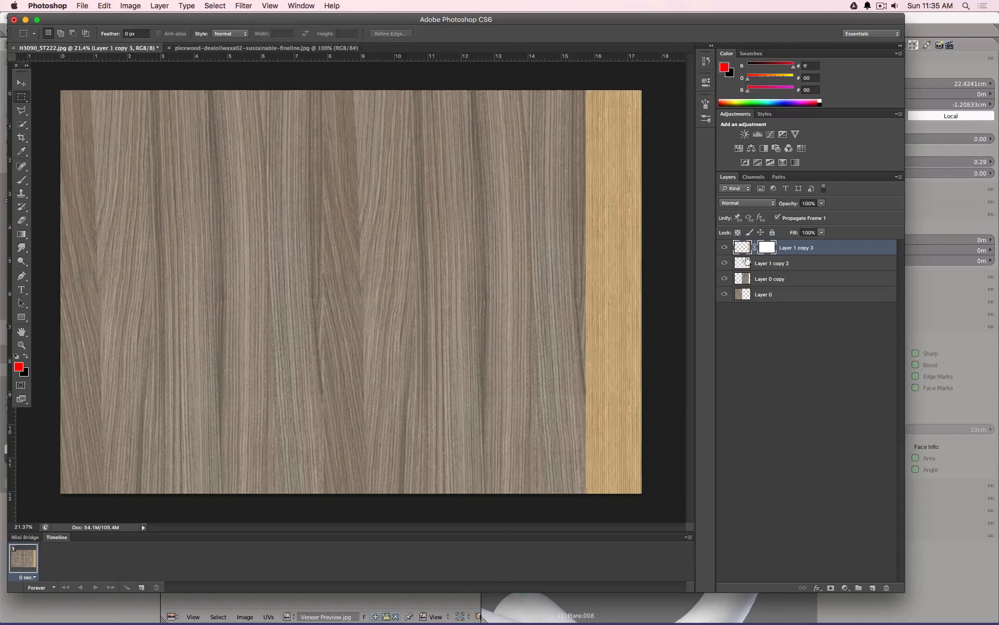
left_click_drag(748, 265, 772, 247)
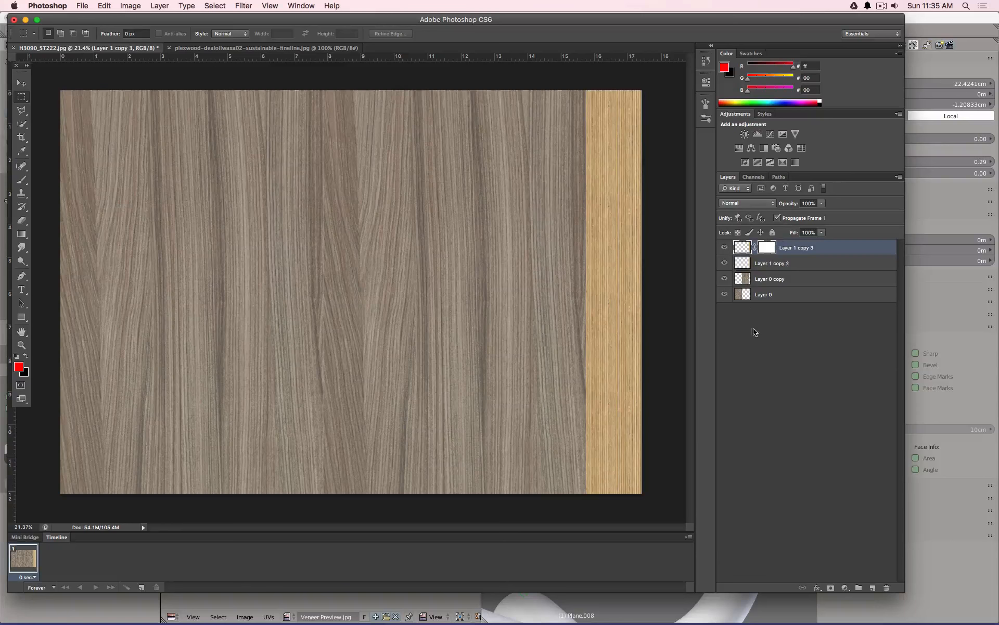
right_click(769, 250)
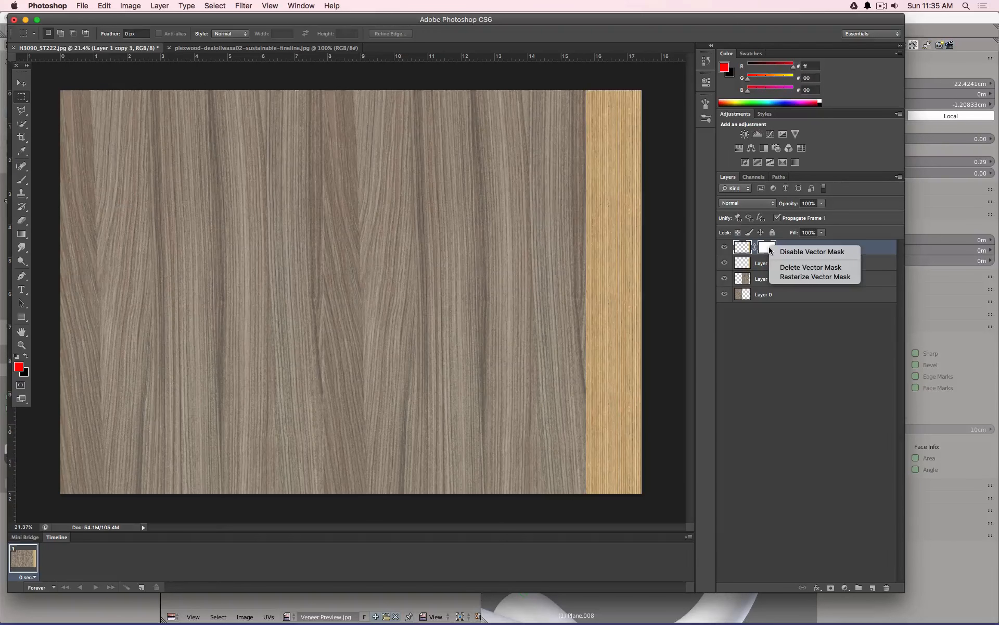
left_click(791, 268)
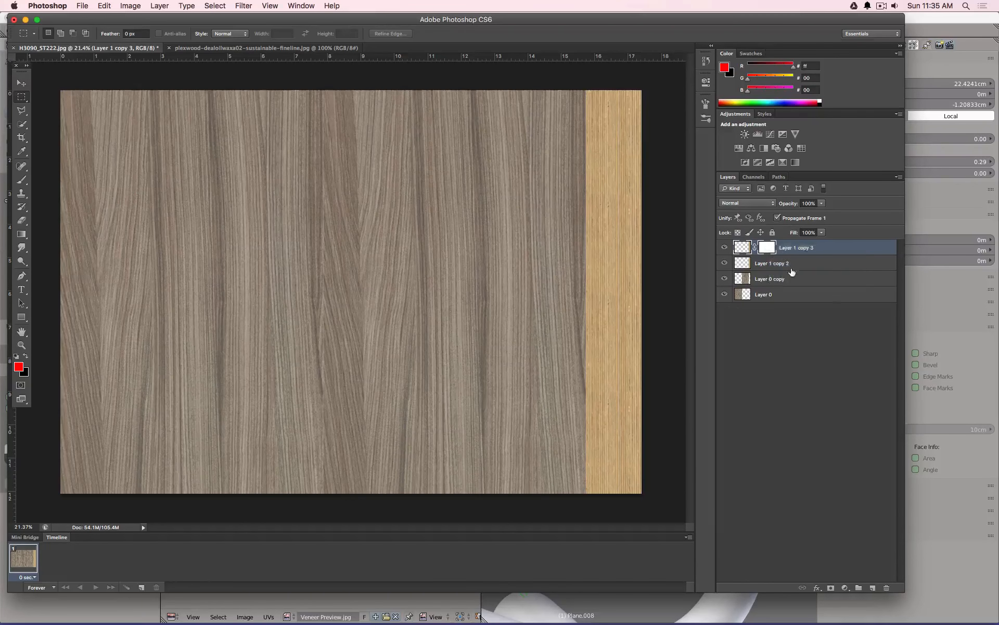
- Give "Layer 1 copy 3" a layer mask from its own outline, fade it with a vertical gradient, and compare with the layer hidden
left_click(743, 249, "super")
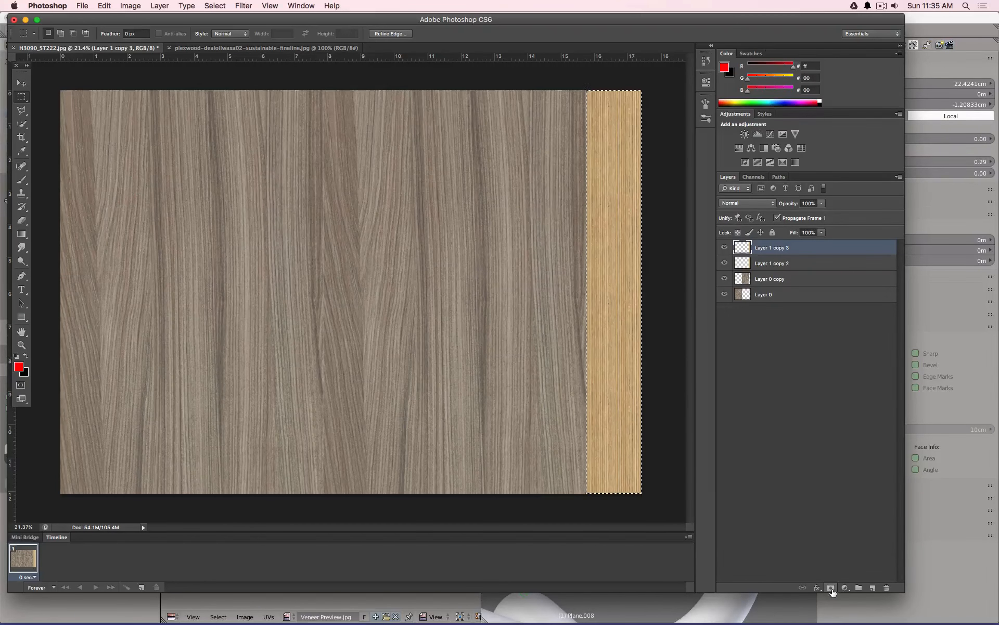
left_click(832, 588)
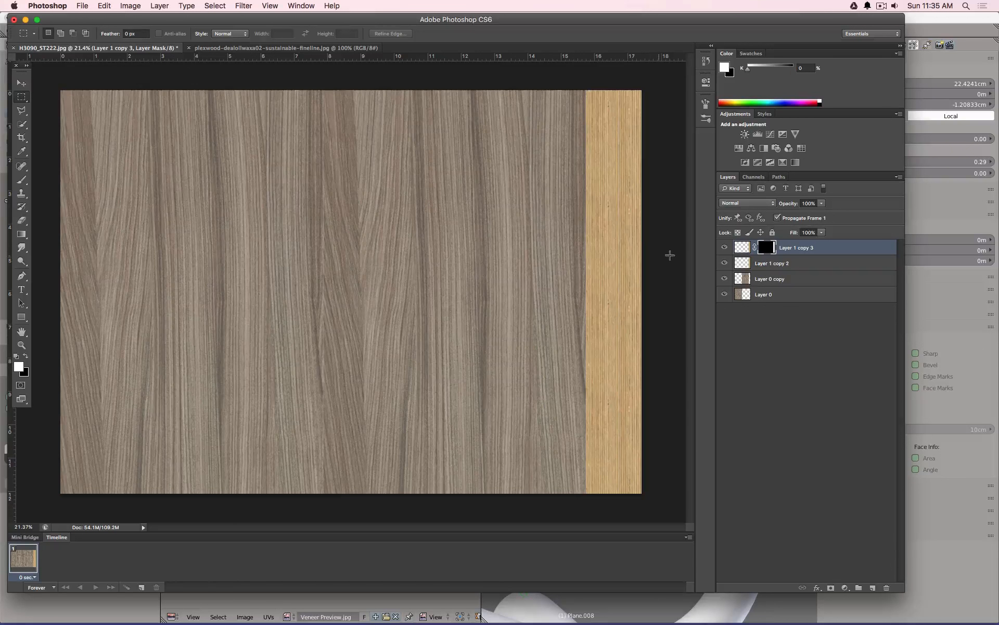
left_click(772, 251, "super")
left_click(21, 234)
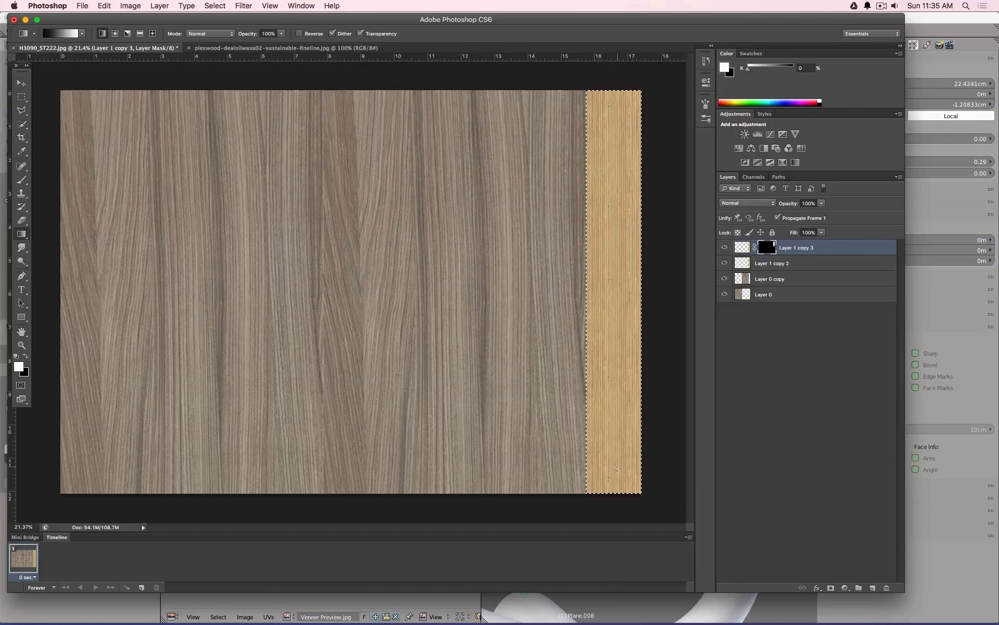
left_click(724, 248)
left_click(724, 248)
- Try to crop the image down to a narrow band along the inner edge of the light wood strip
left_click(21, 96)
scroll(644, 109, "up", 5, "alt")
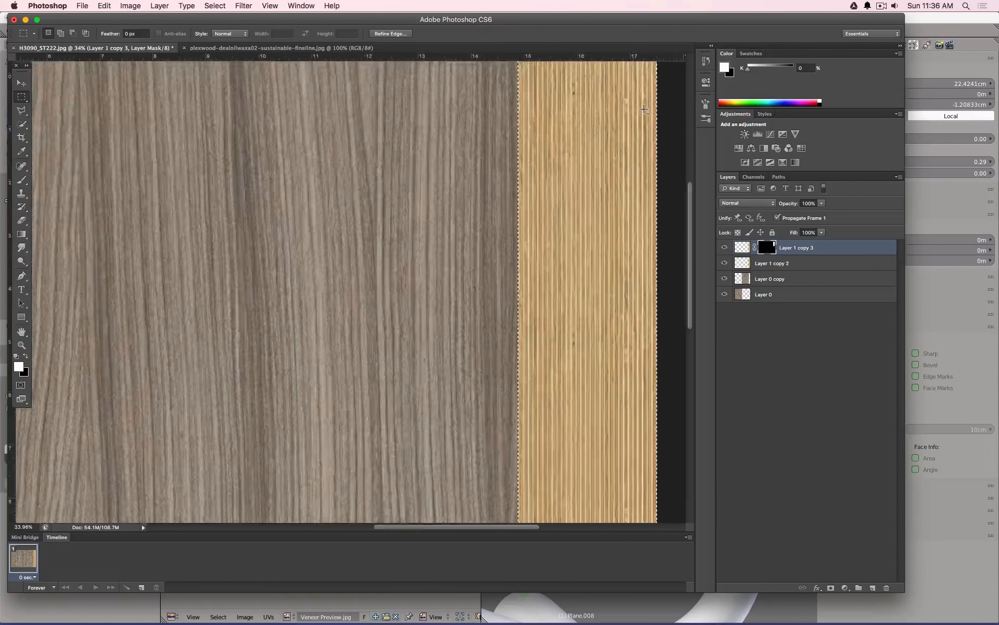
scroll(645, 110, "down", 3, "alt")
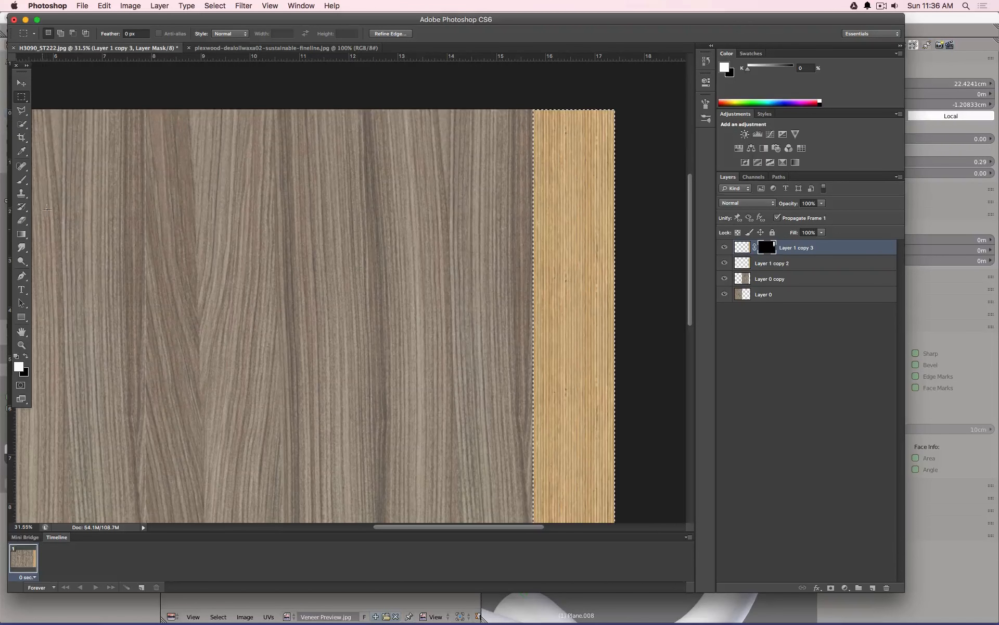
left_click(22, 137)
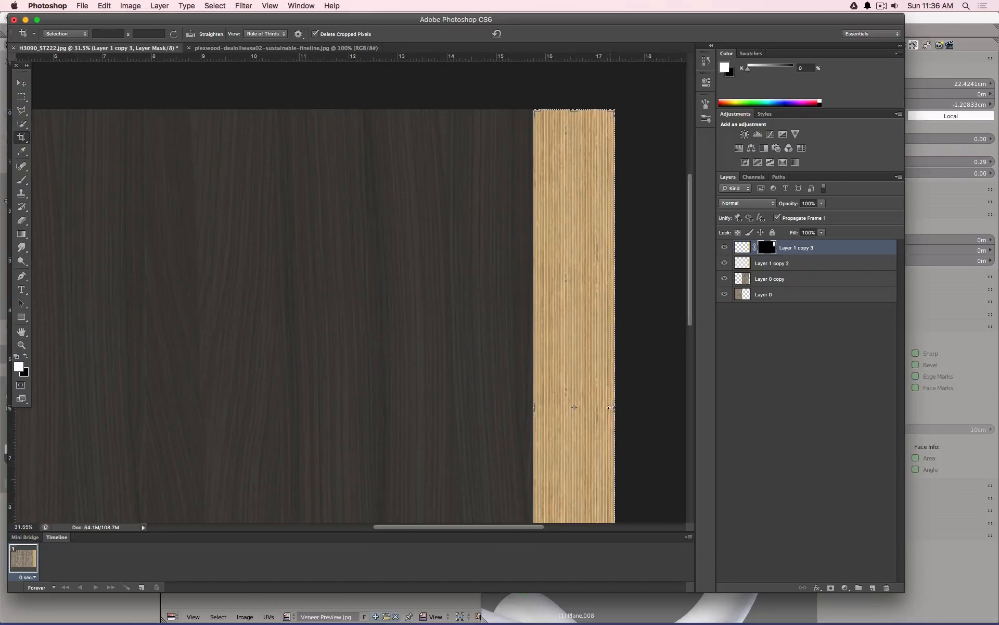
left_click_drag(612, 407, 594, 406)
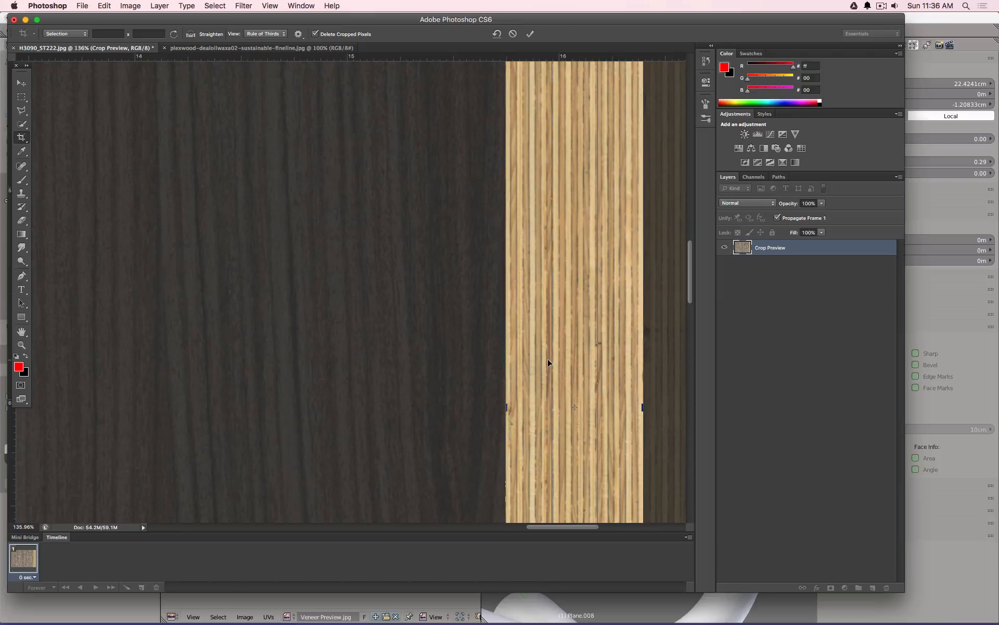
left_click_drag(644, 406, 598, 411)
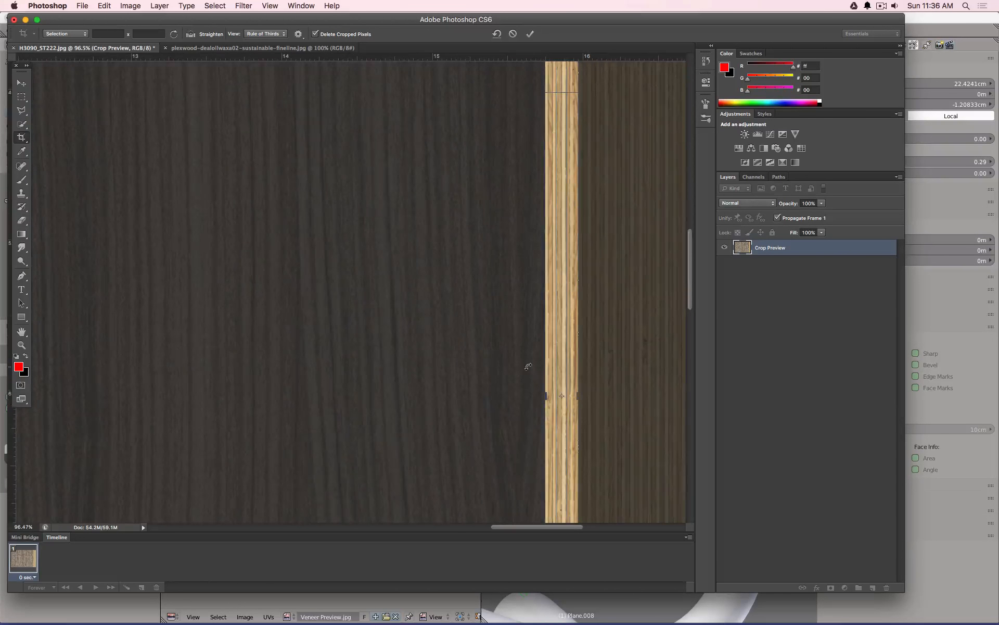
key("Return")
scroll(531, 336, "down", 5, "alt")
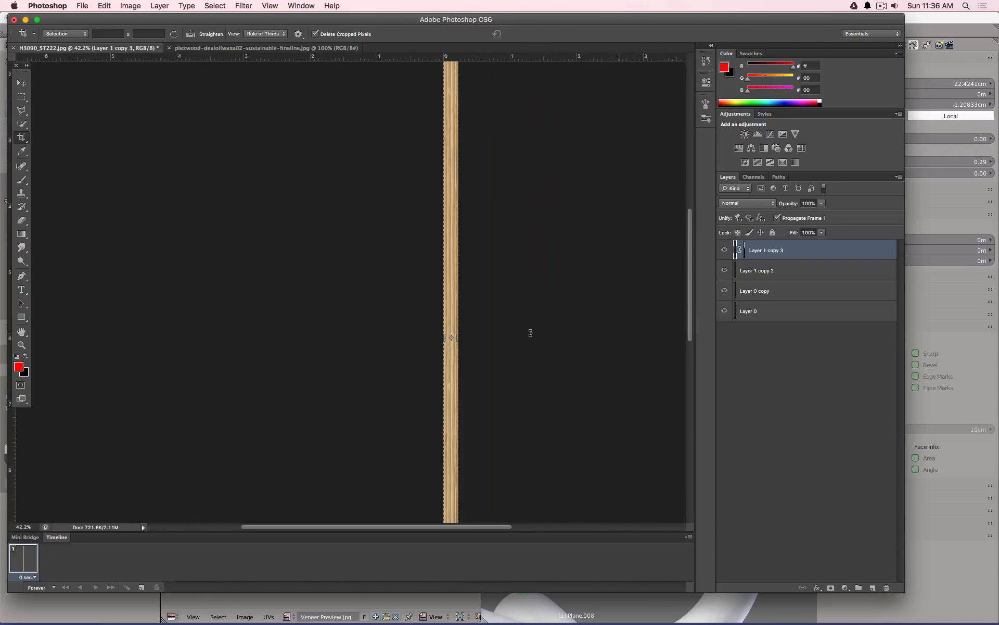
key("super+z")
- Expand the crop frame leftward from the light wood strip to cover the full width of the image
scroll(480, 339, "down", 9, "alt")
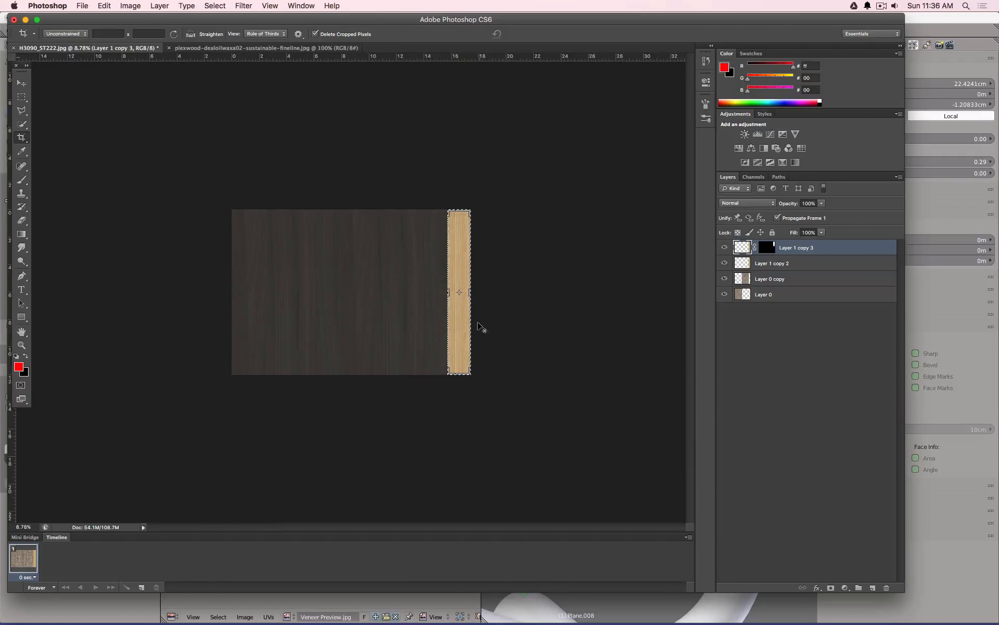
left_click_drag(452, 293, 341, 283)
scroll(557, 310, "up", 6, "alt")
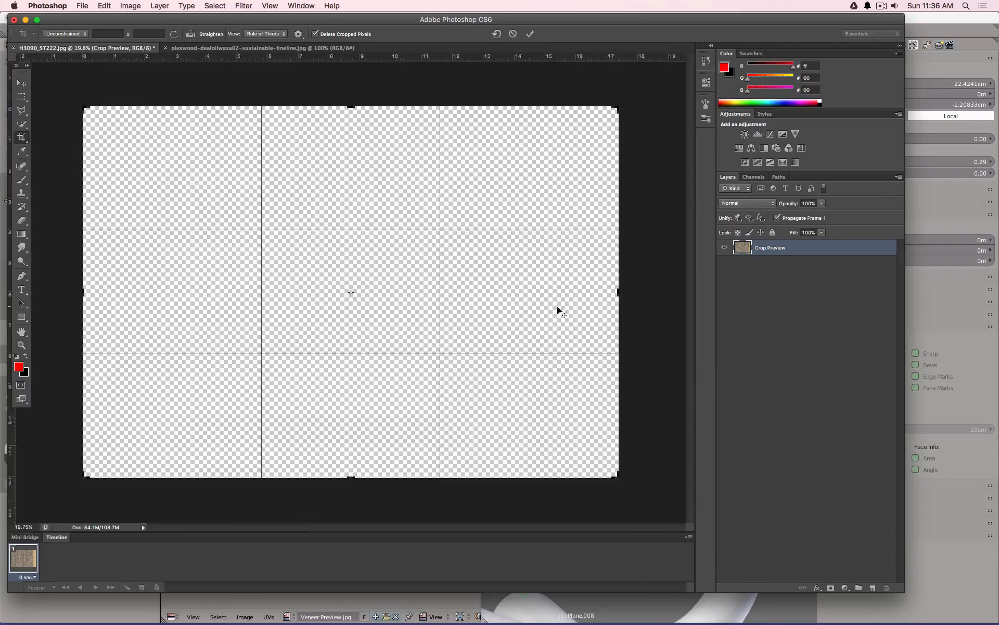
left_click_drag(629, 317, 364, 289)
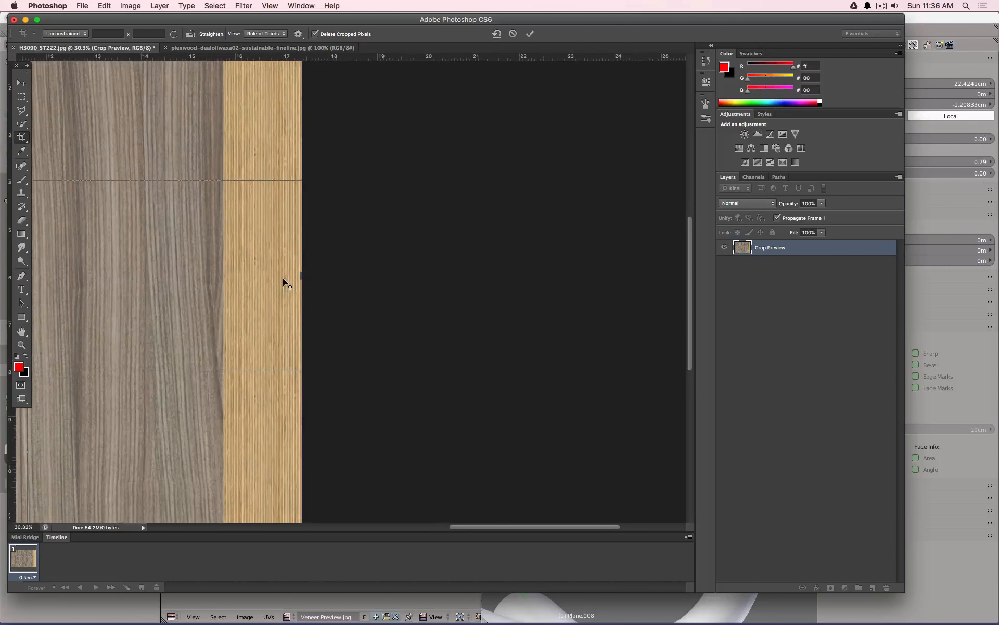
scroll(284, 278, "up", 4, "alt")
scroll(285, 283, "down", 5, "alt")
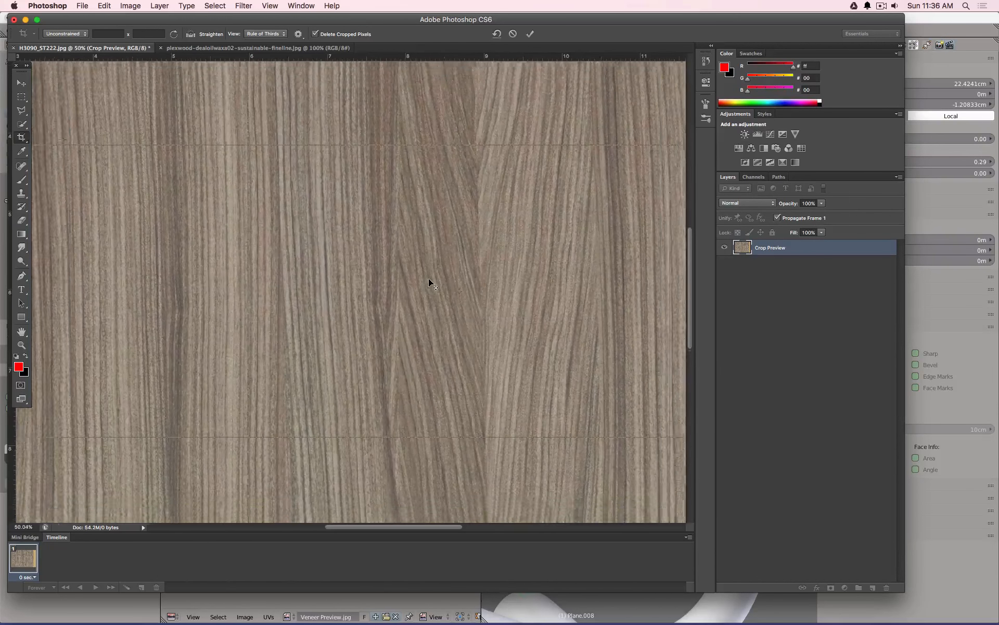
scroll(628, 291, "up", 1, "alt")
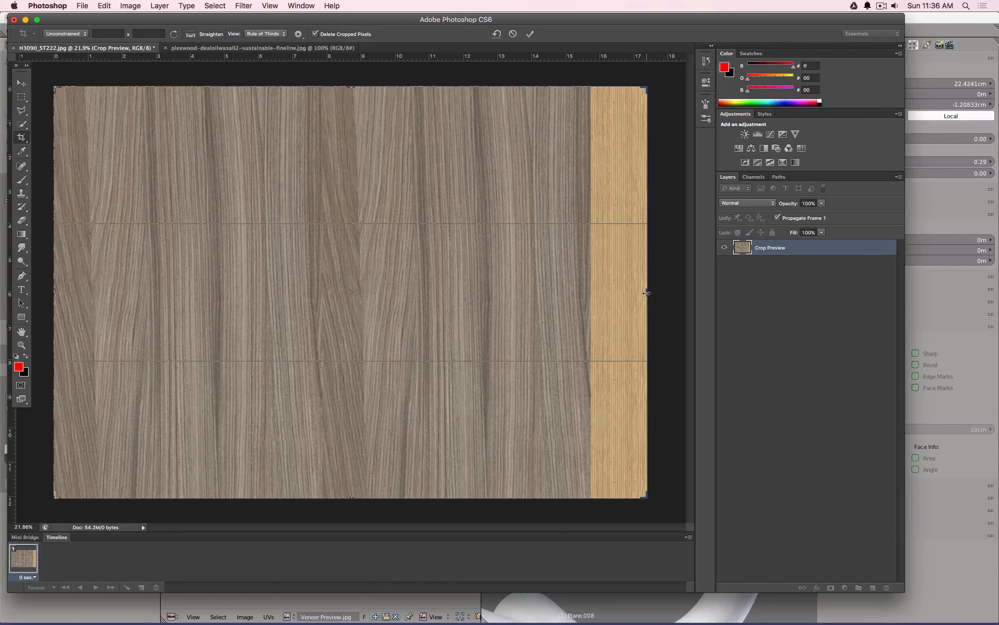
- Crop the light wood side of the image inward, keeping only a narrow light strip beside the full dark veneer
left_click_drag(646, 293, 352, 292)
scroll(638, 293, "up", 4, "alt")
scroll(543, 311, "up", 2, "alt")
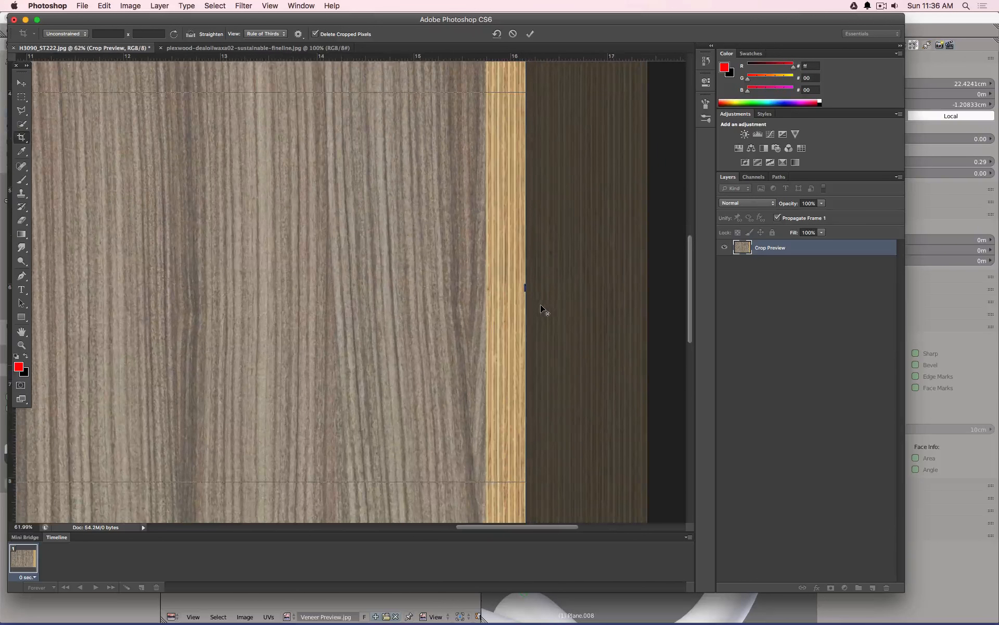
scroll(536, 305, "up", 2, "alt")
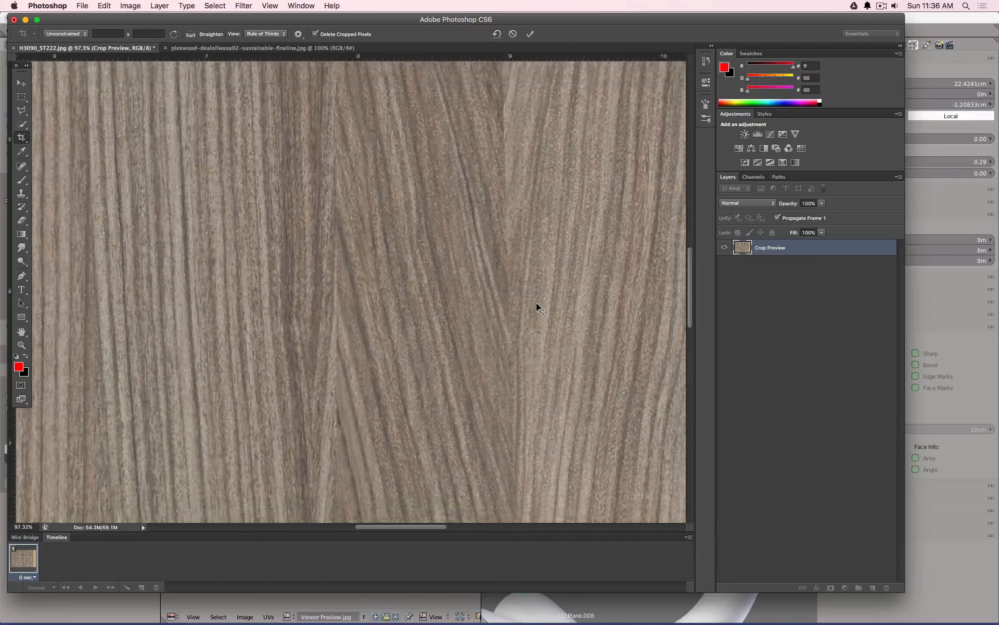
scroll(536, 307, "down", 6, "alt")
left_click_drag(580, 303, 521, 301)
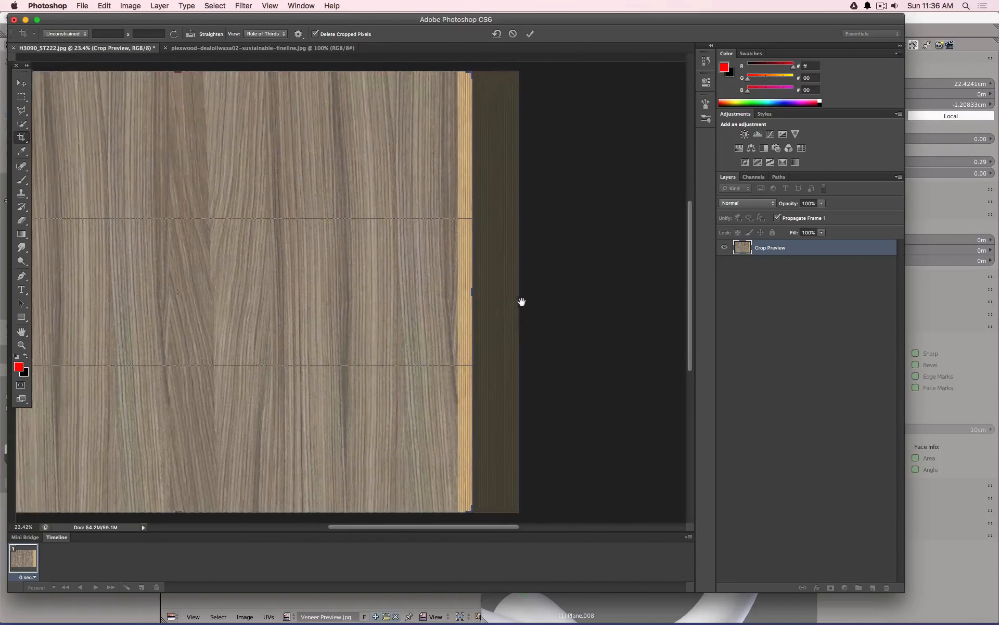
scroll(522, 302, "up", 2, "alt")
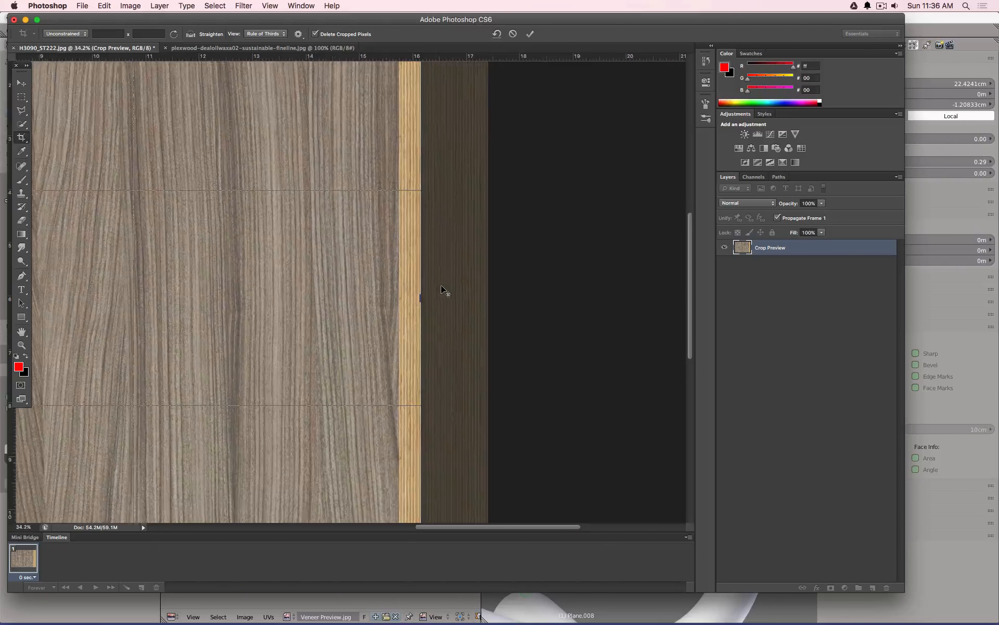
scroll(441, 286, "up", 2, "alt")
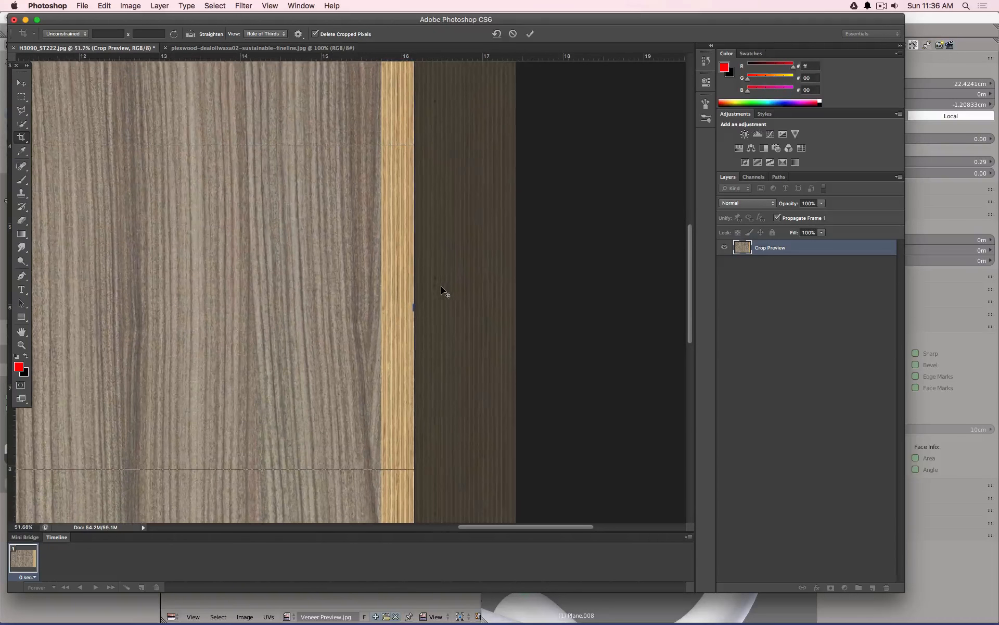
scroll(441, 287, "up", 2, "alt")
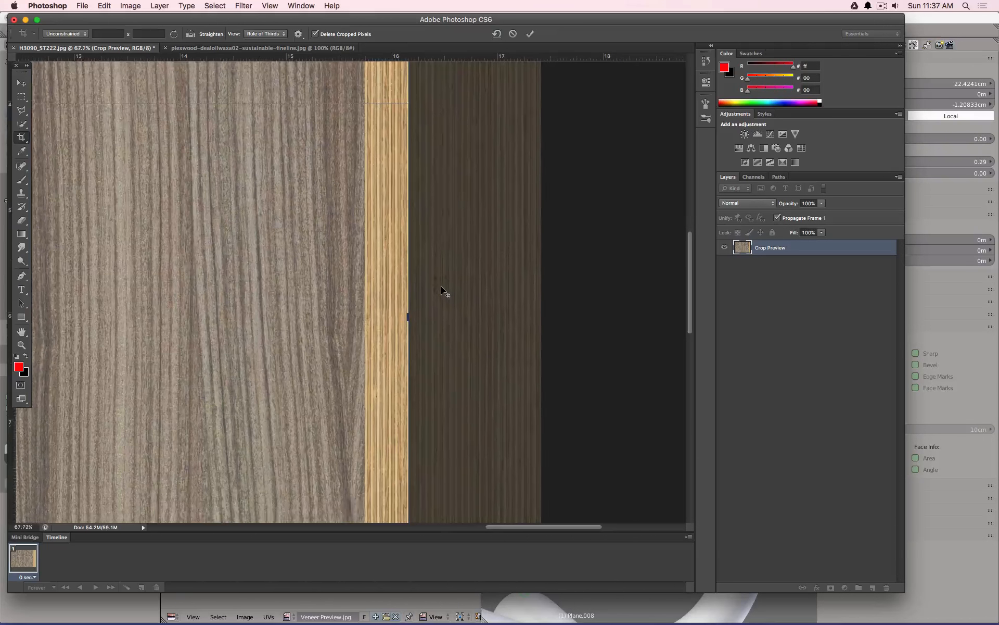
scroll(442, 290, "up", 2, "alt")
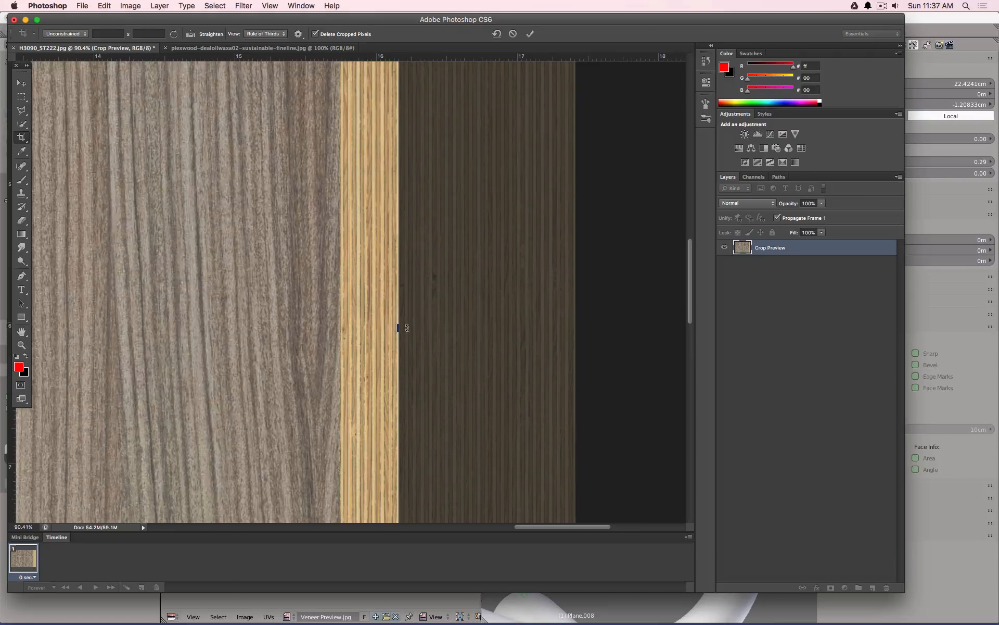
left_click_drag(400, 327, 390, 331)
key("Return")
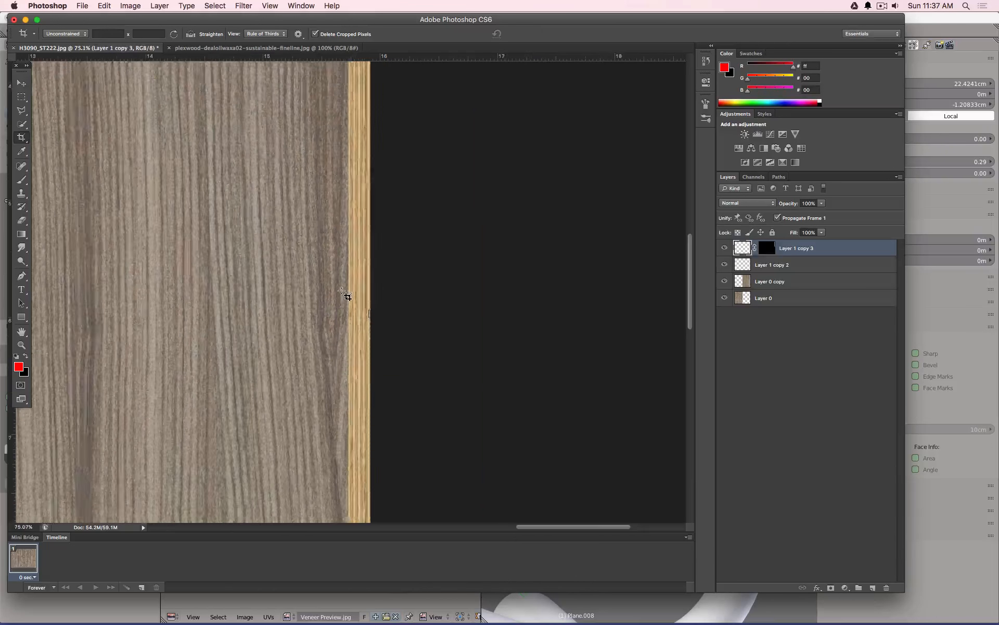
scroll(347, 296, "down", 5, "alt")
scroll(347, 292, "up", 1, "alt")
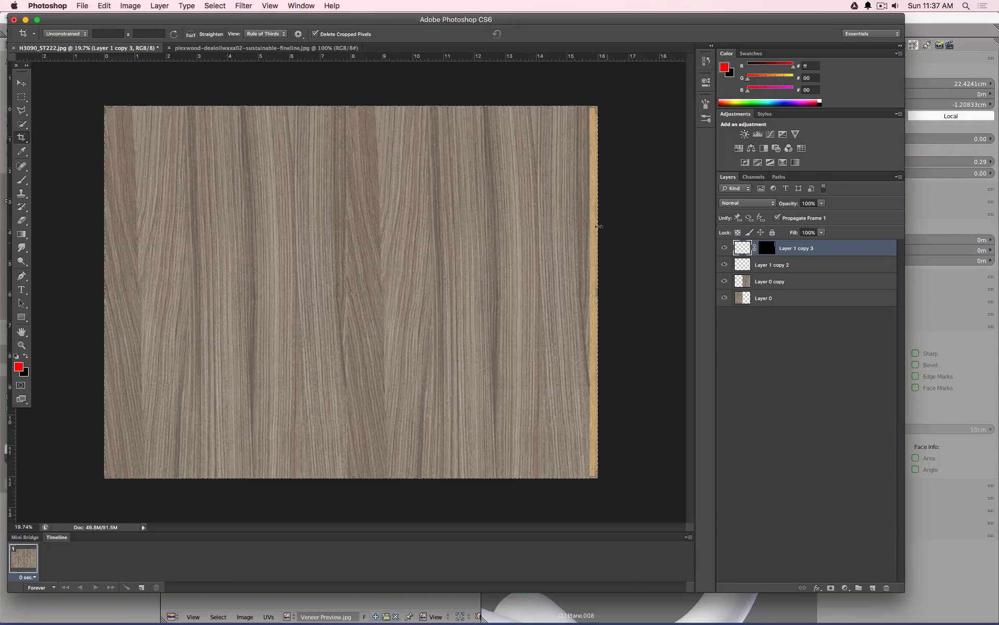
- Save the layered texture to the Desktop in Photoshop format as Veneer.psd
left_click(128, 5)
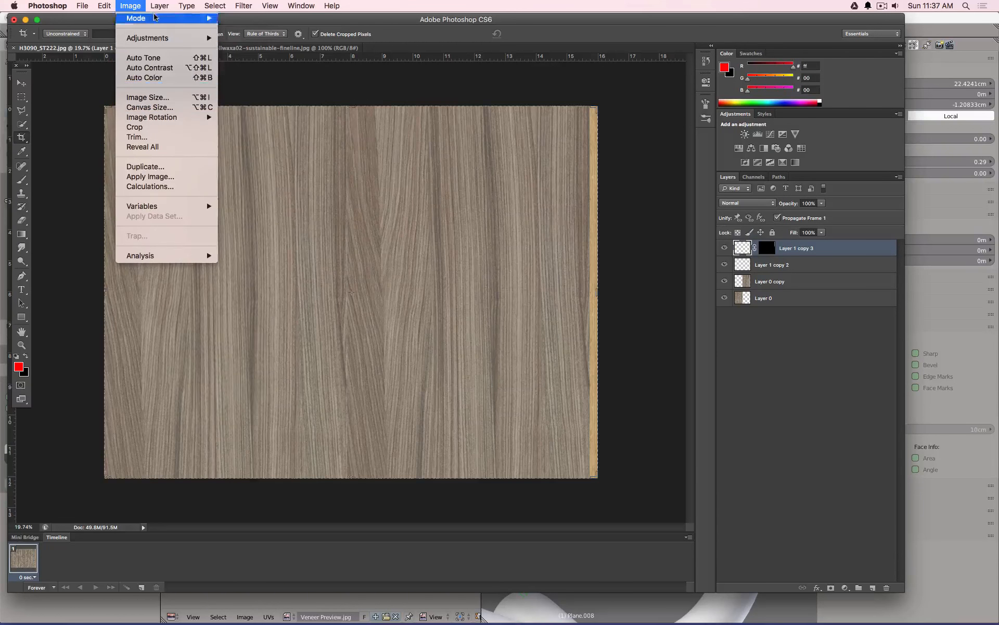
mouse_move(82, 6)
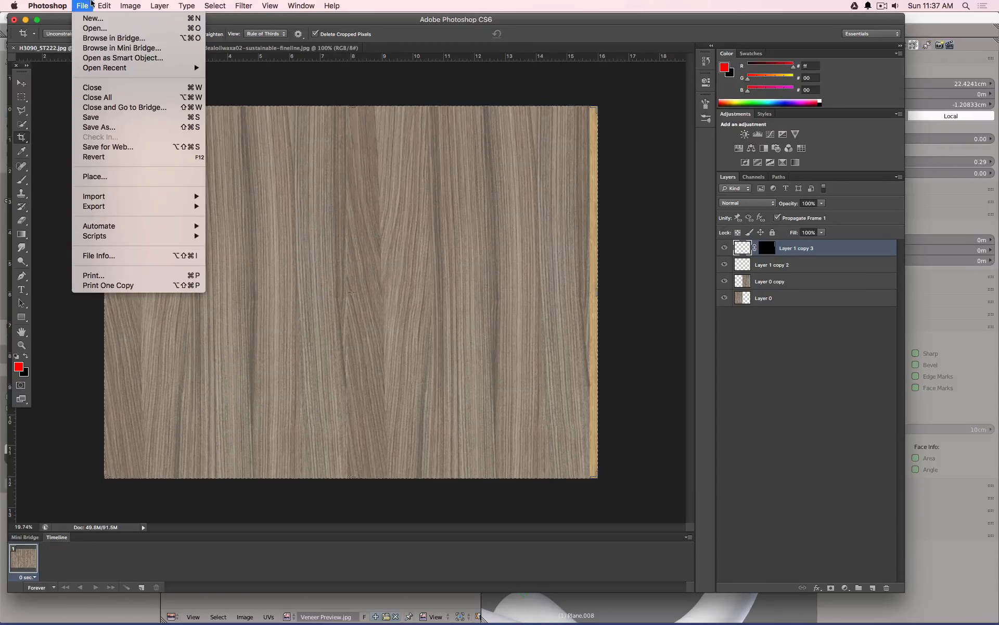
left_click(111, 128)
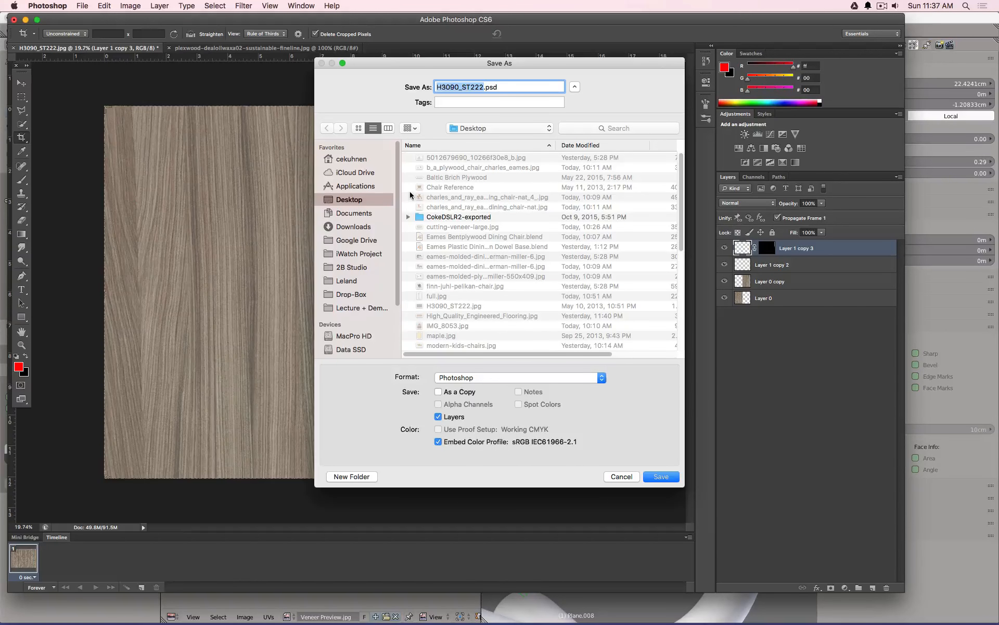
type("Veneer")
key("Return")
key("Return")
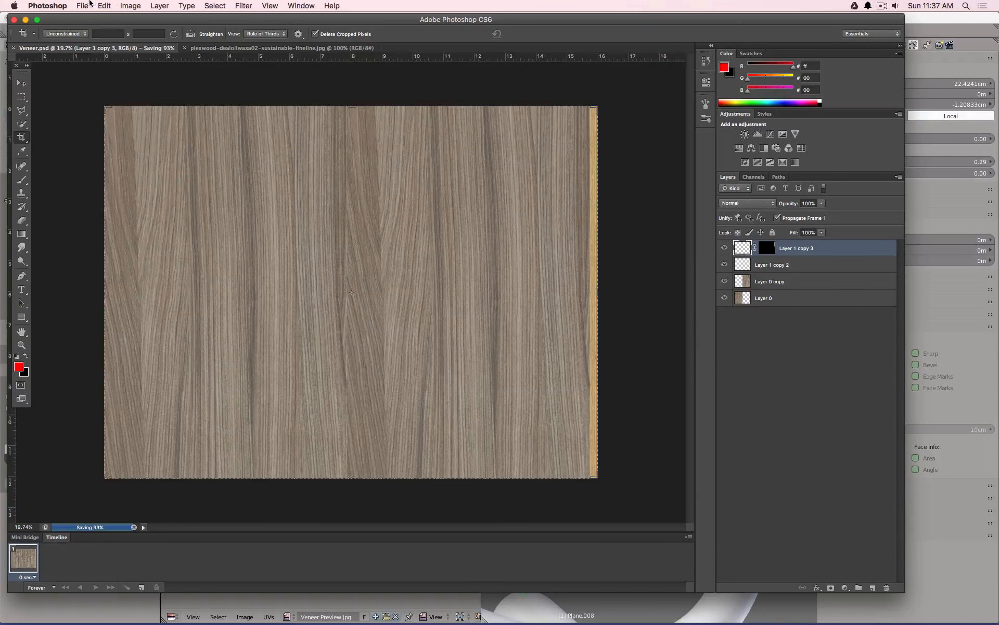
left_click(83, 6)
left_click(99, 127)
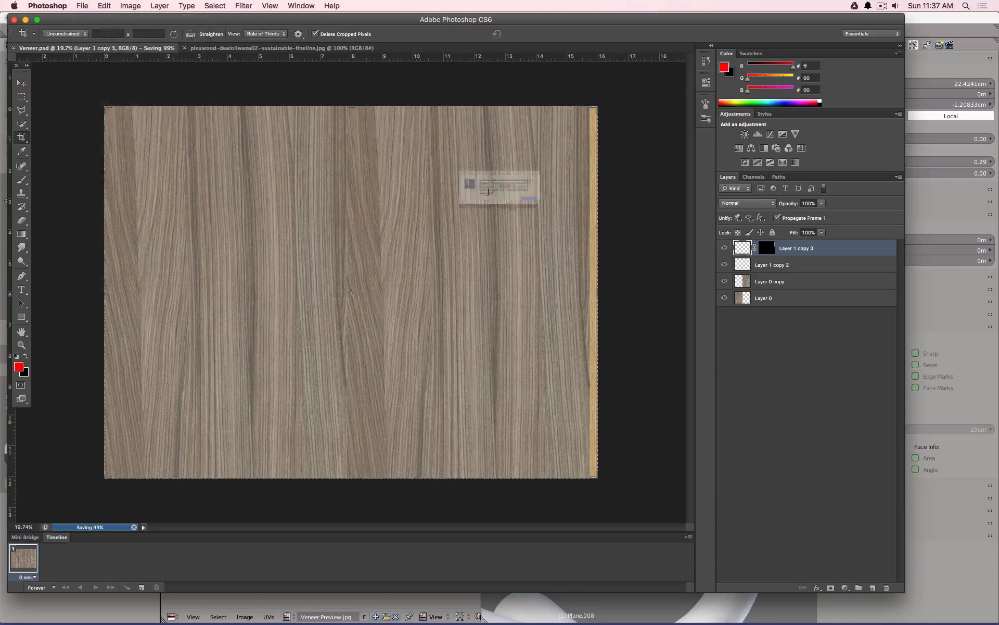
left_click(575, 218)
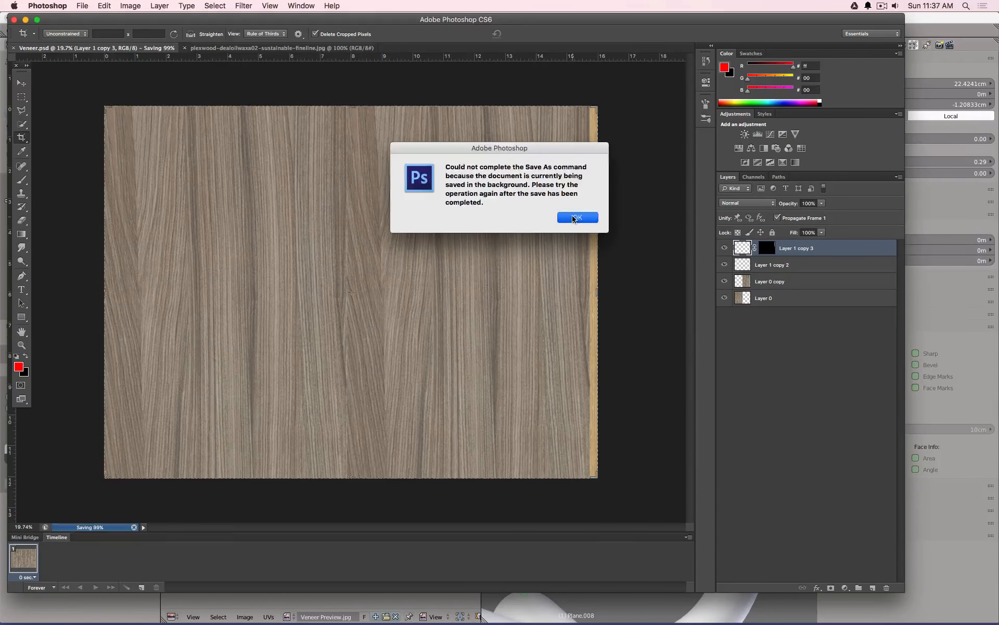
- Save a JPEG copy as Veneer.jpg on the Desktop at quality 10, replacing the existing file
left_click(82, 6)
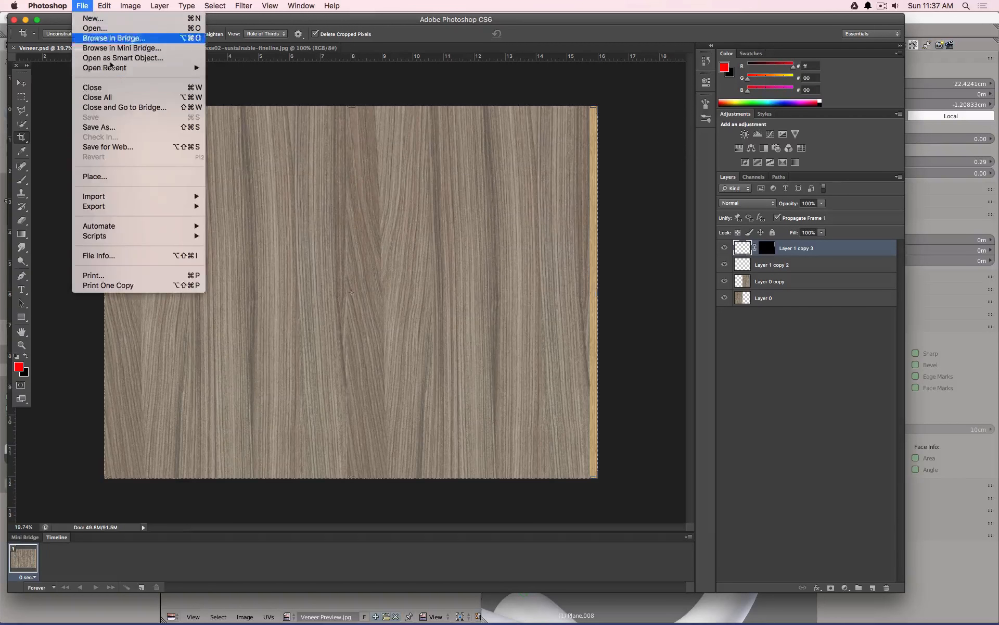
left_click(111, 127)
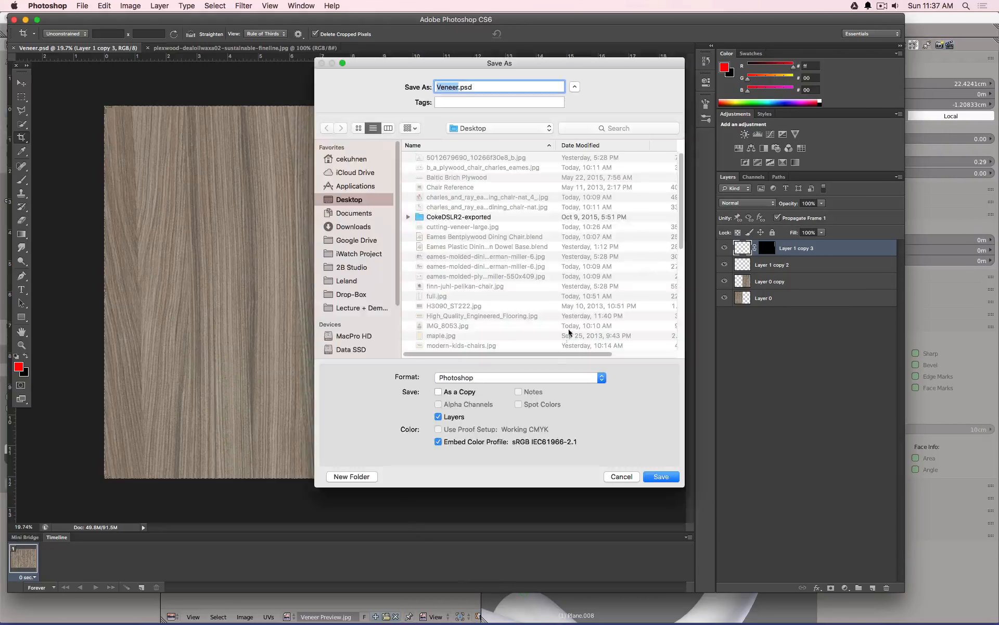
left_click(549, 383)
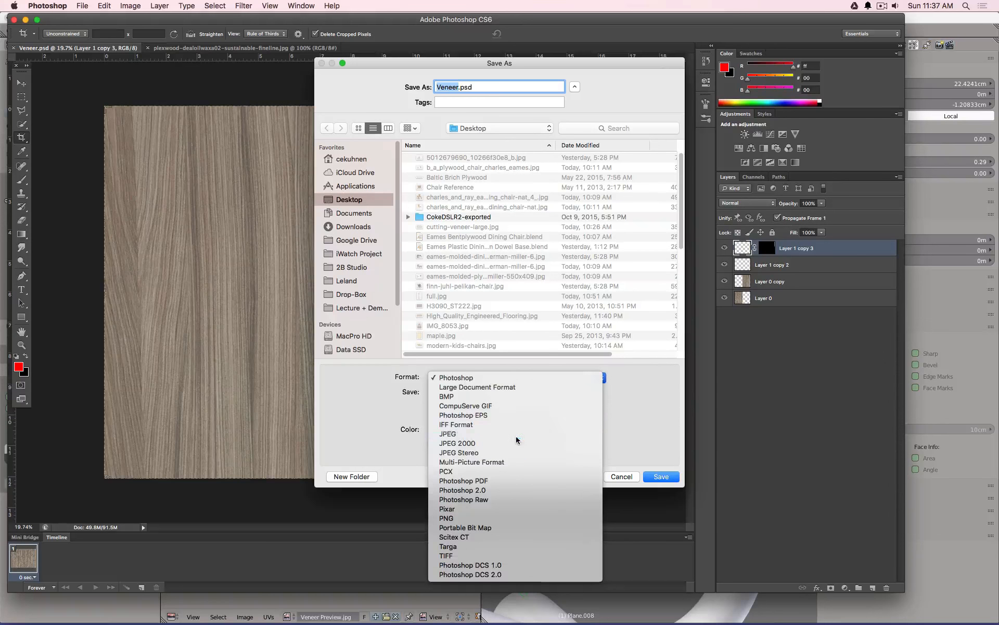
left_click(517, 435)
left_click(661, 476)
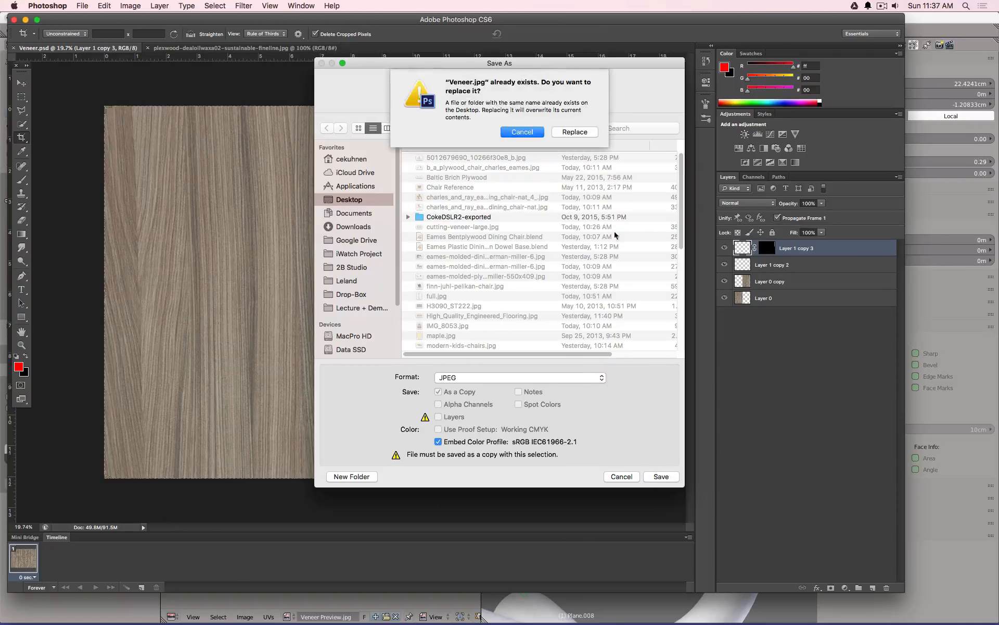
left_click(574, 132)
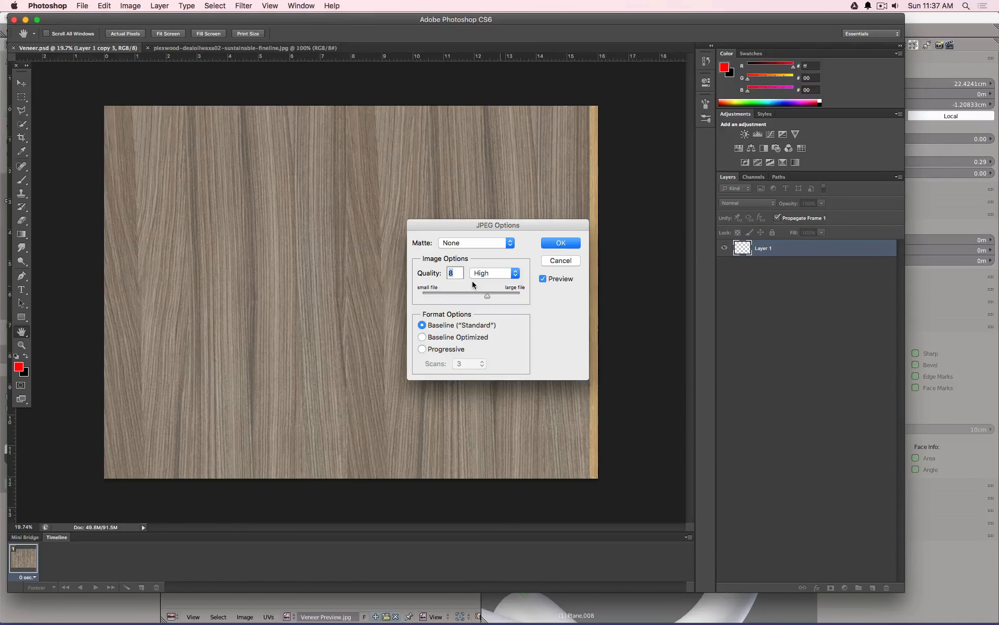
type("10")
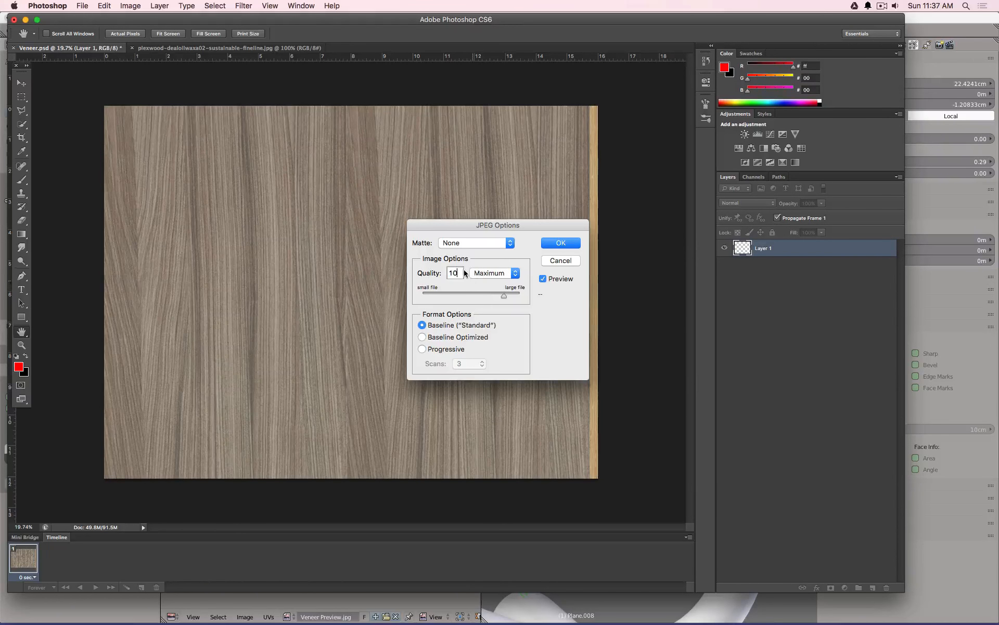
left_click(564, 243)
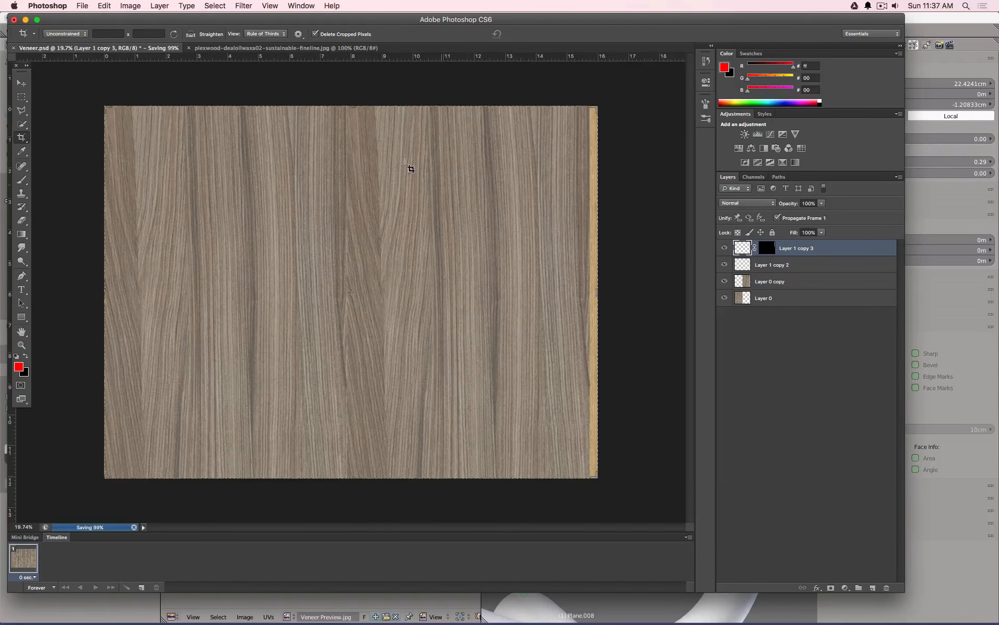
- Resize the image to a height of 1000 pixels with its proportions constrained
left_click(137, 4)
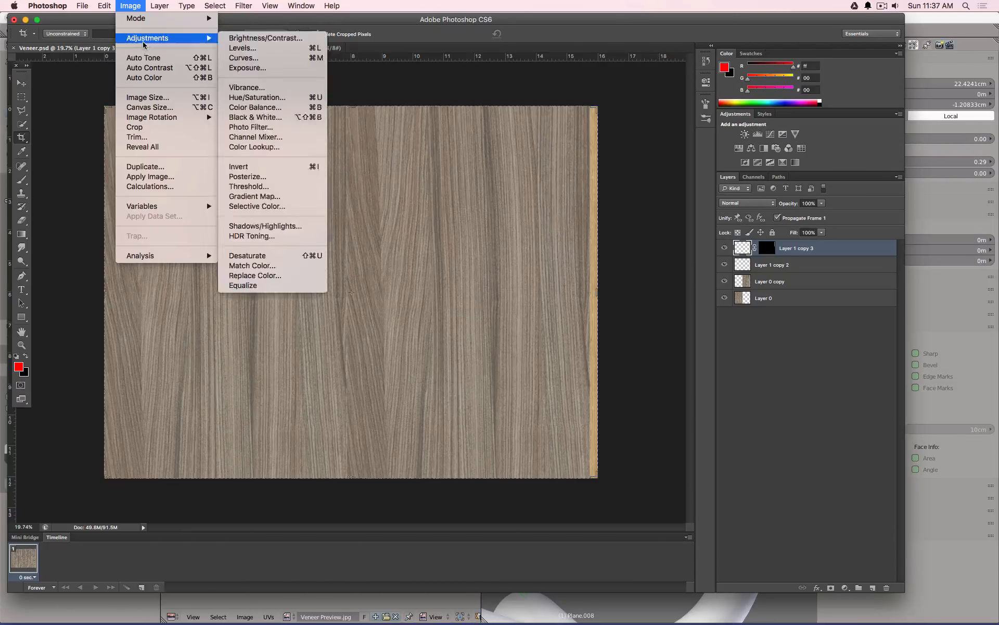
mouse_move(147, 36)
left_click(148, 97)
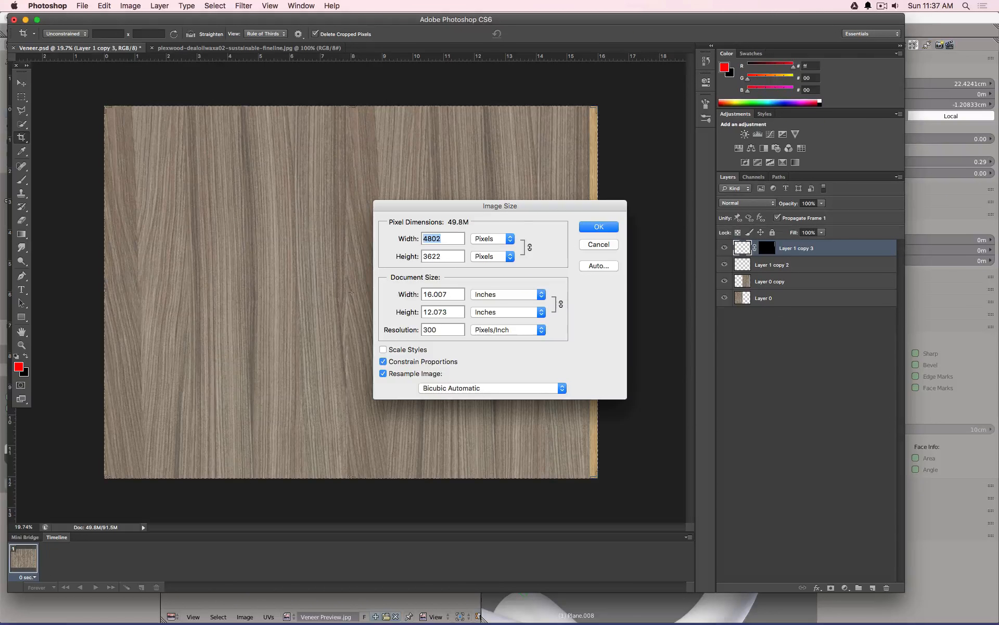
type("1000")
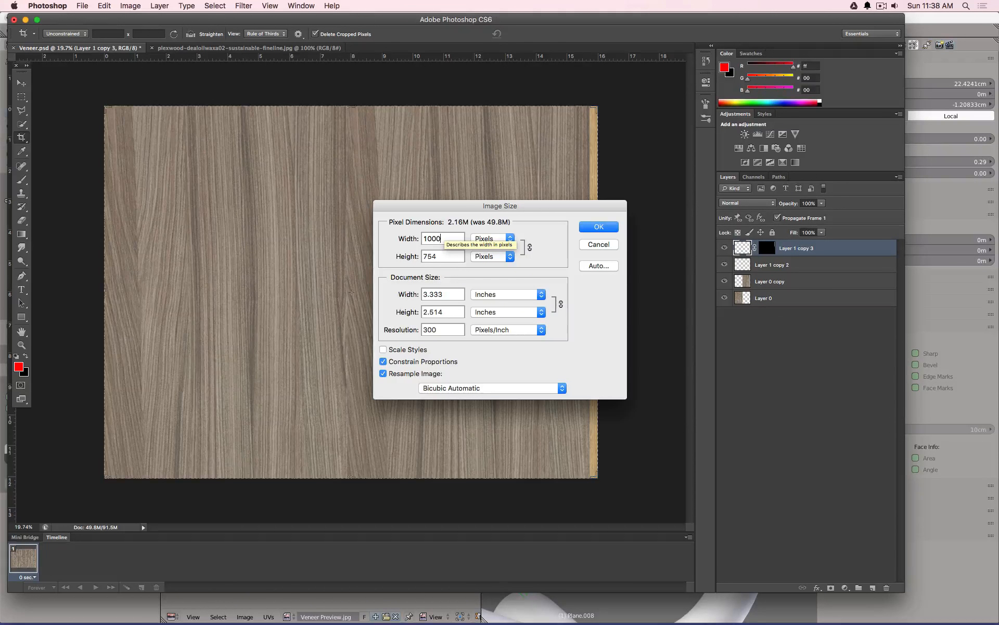
key("Tab")
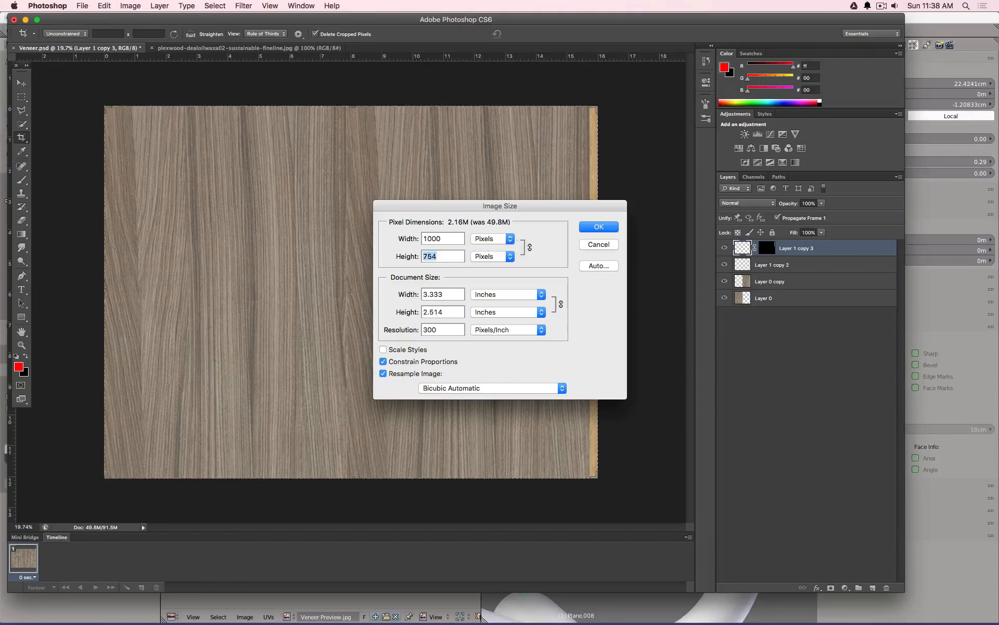
type("1001")
key("BackSpace")
type("0")
left_click(582, 226)
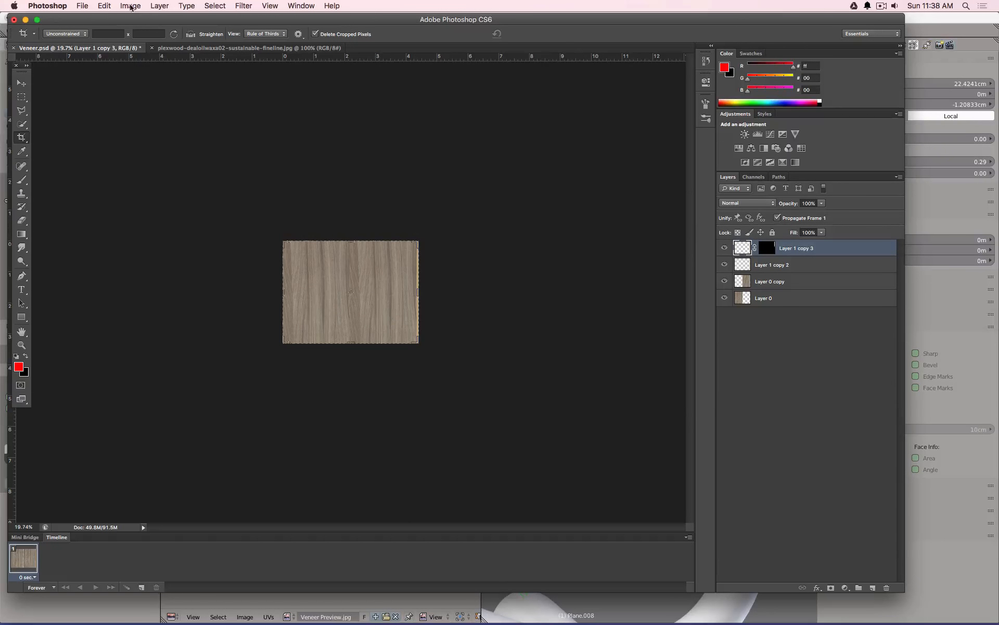
- Save the reduced image as a JPEG named Veneer Preview on the Desktop at quality 10, replacing the existing file
left_click(81, 5)
left_click(105, 128)
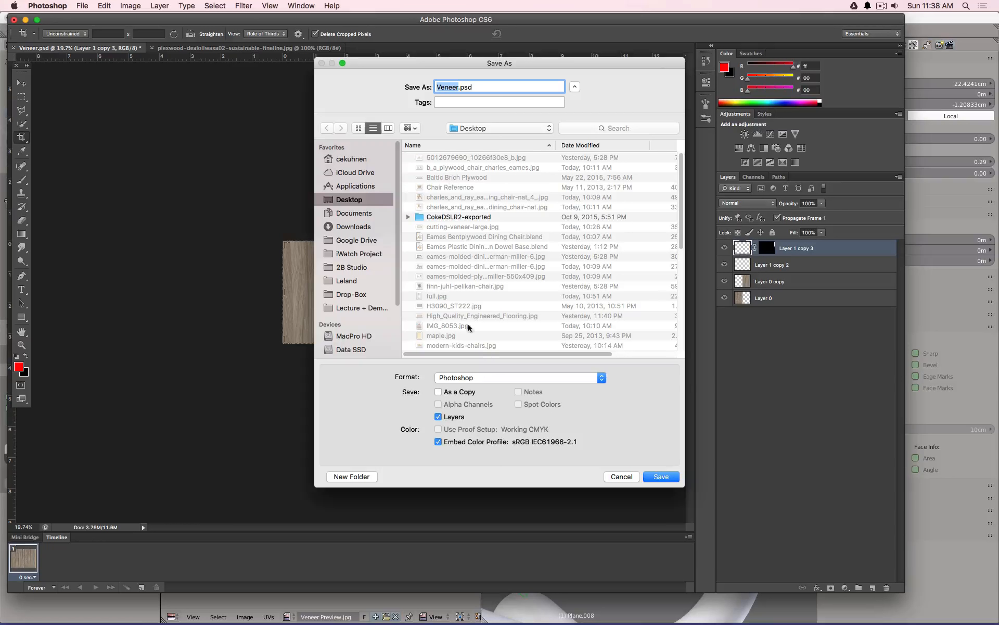
key("Right")
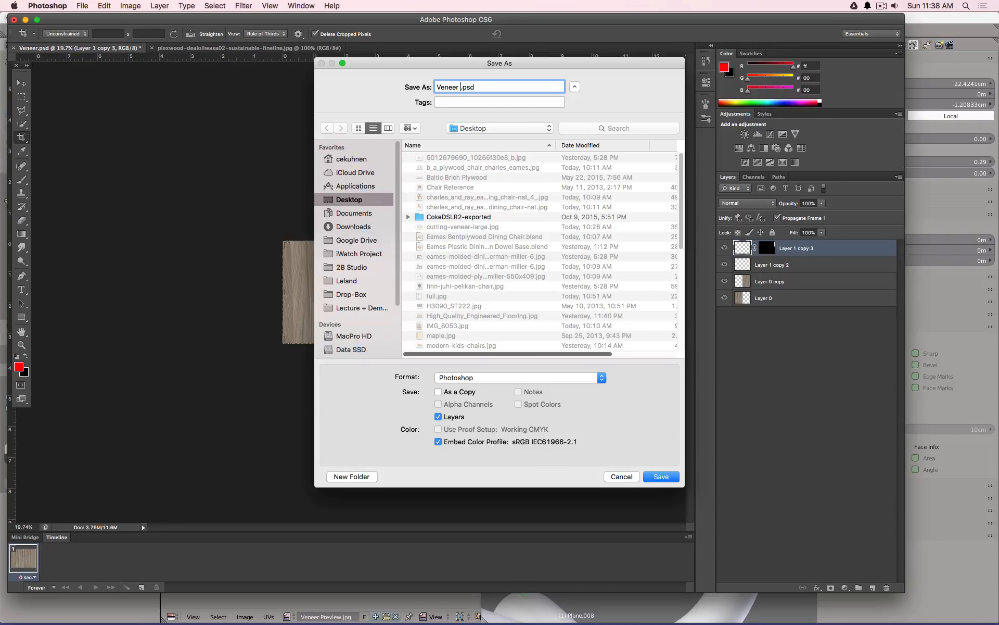
type("PReview")
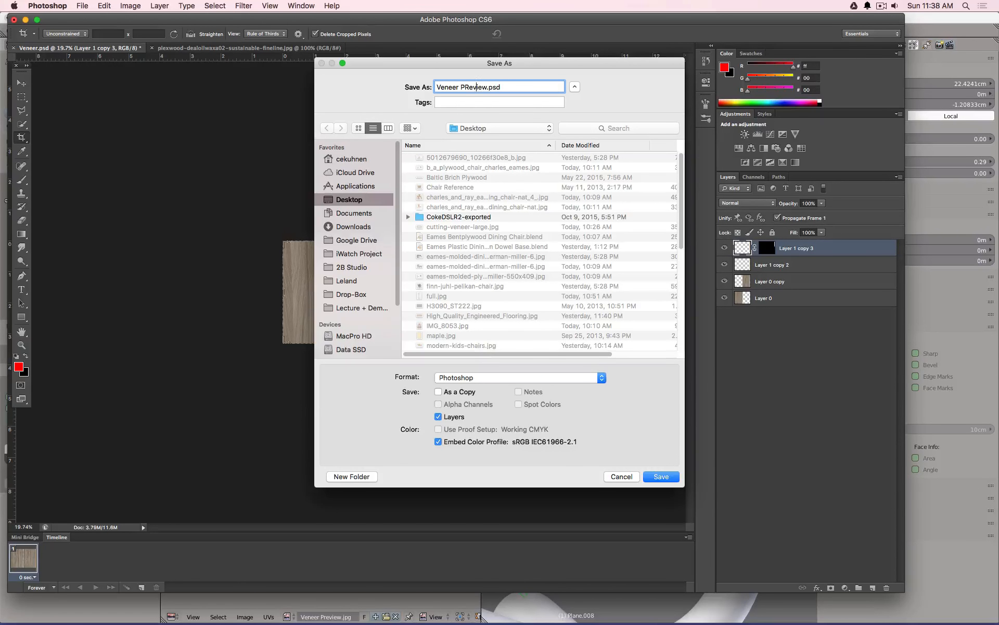
type("r")
left_click(487, 377)
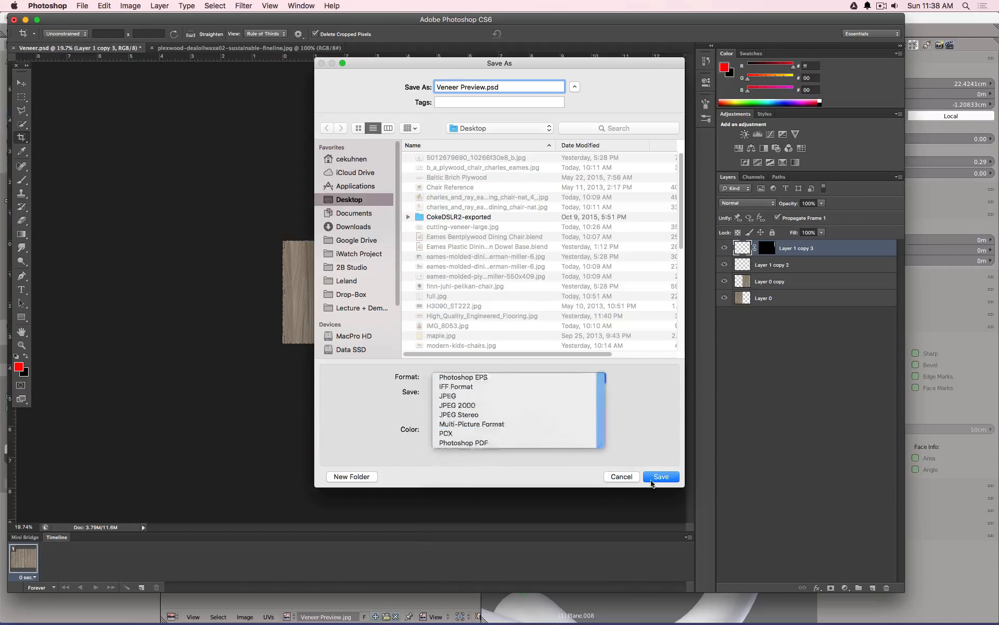
left_click(652, 477)
left_click(581, 129)
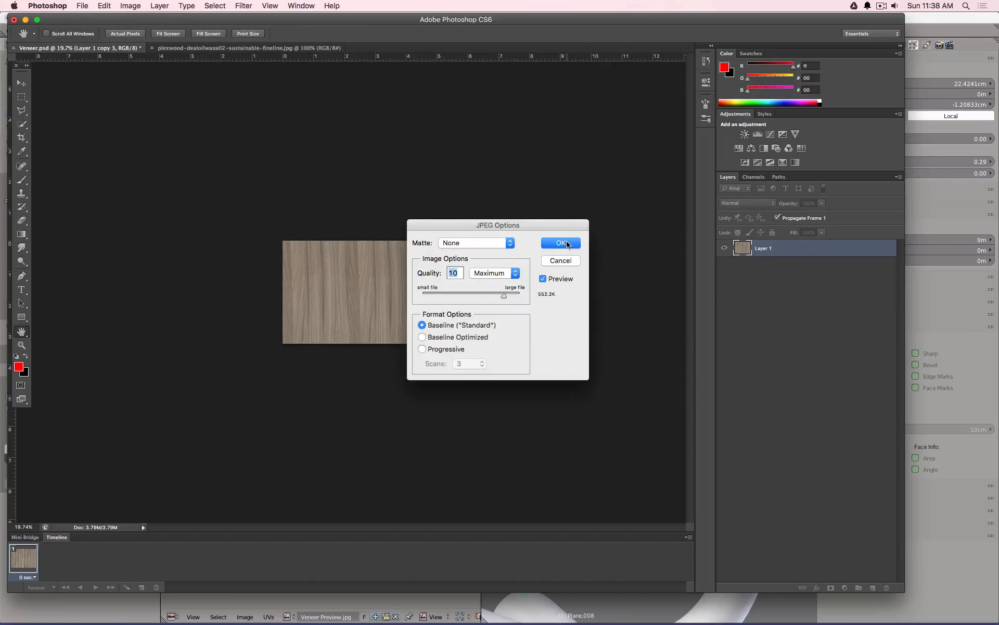
left_click(566, 242)
- Switch to Blender, deselect all UVs in the image editor and reload the Veneer Preview.jpg texture
left_click(949, 304)
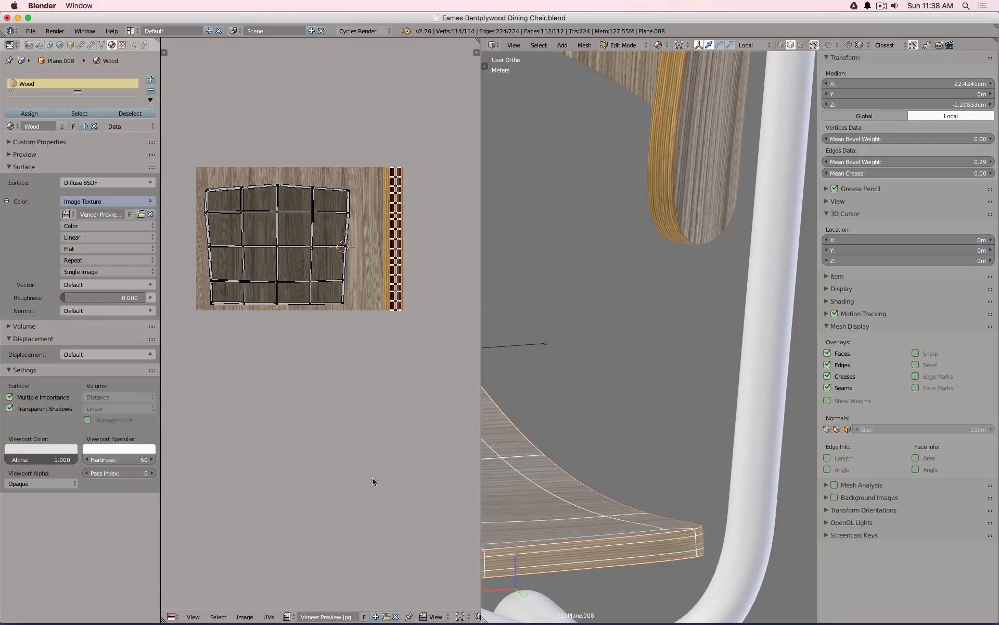
key("a")
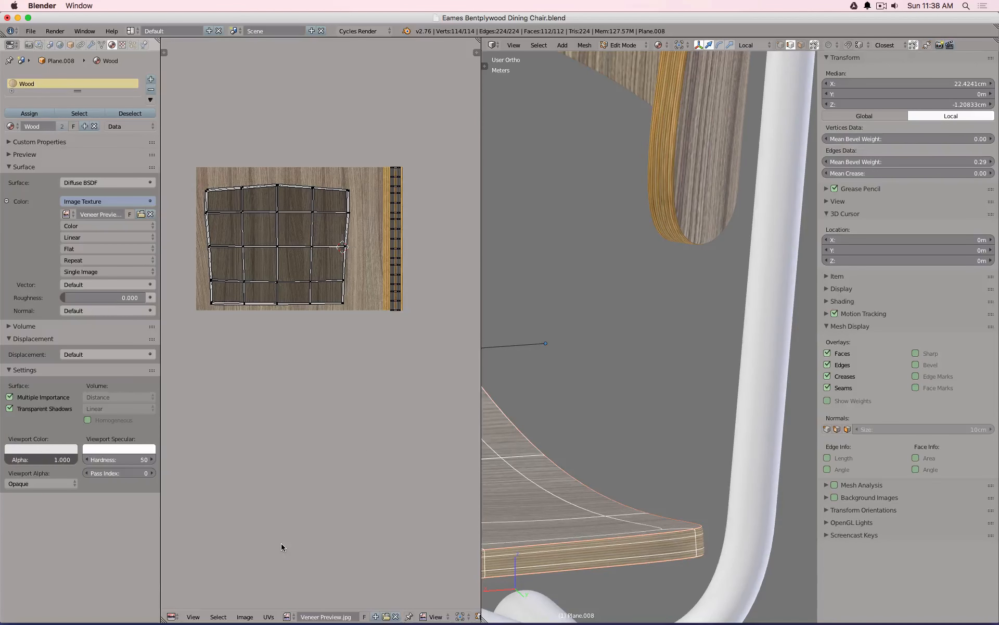
key("alt+r")
scroll(292, 433, "up", 1)
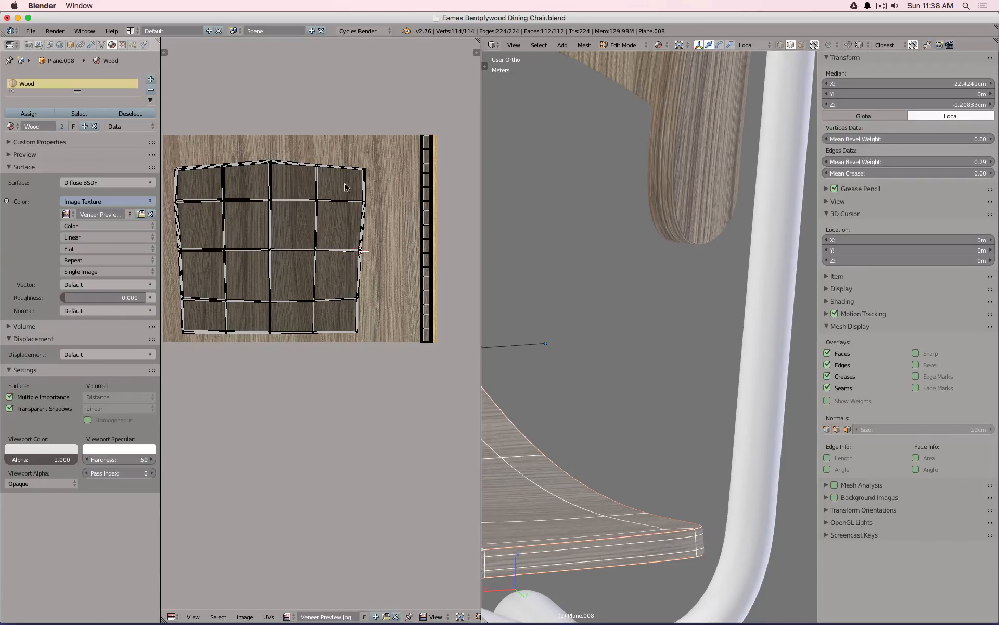
- Select the seat's edge-strip UVs in the enlarged image editor and move them to the texture's upper-right corner
scroll(352, 198, "down", 3)
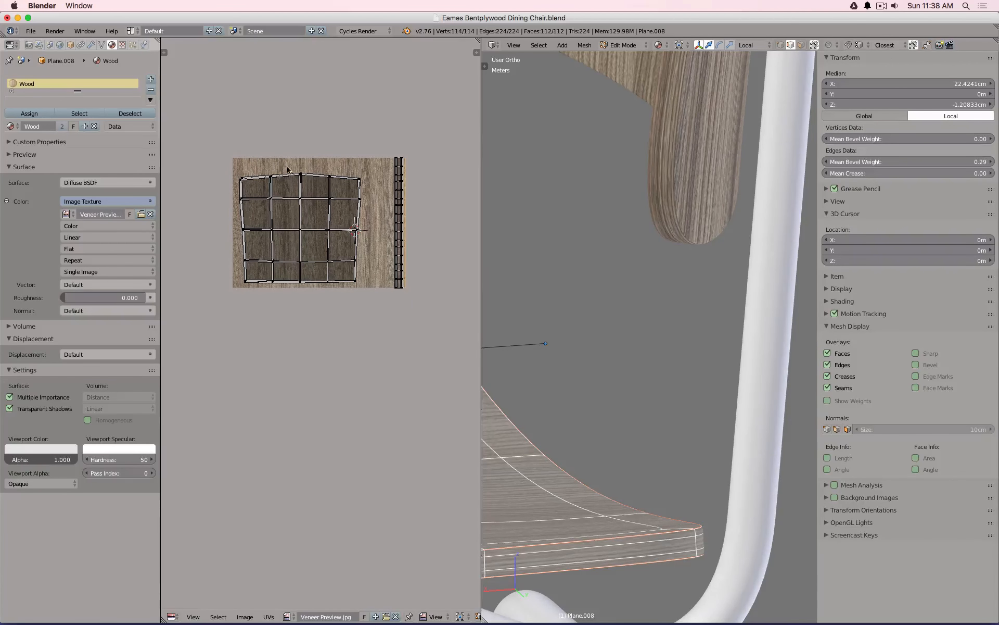
key("shift+space")
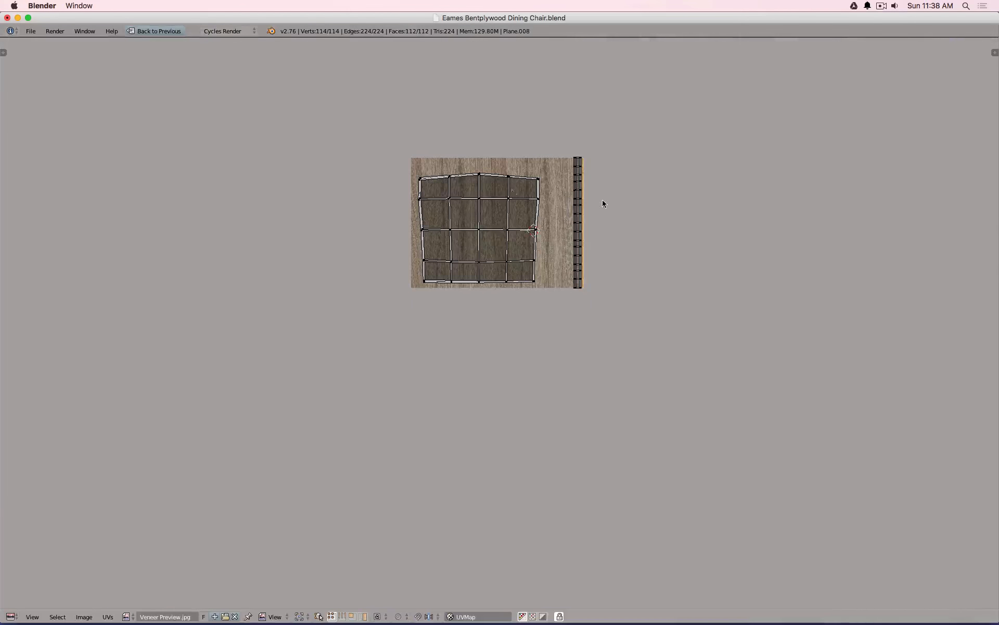
scroll(604, 197, "up", 5)
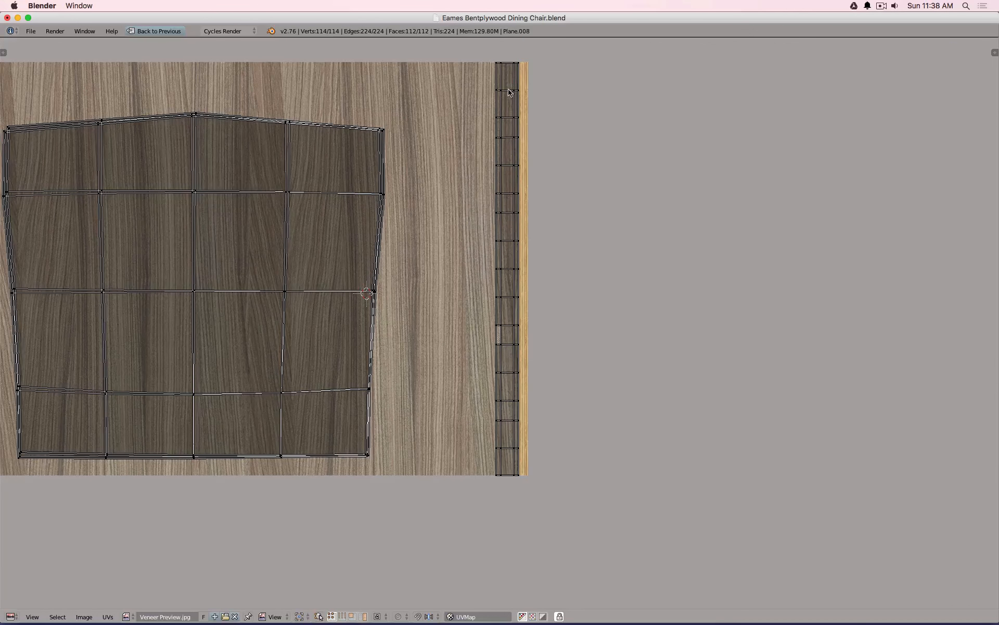
key("b")
left_click_drag(486, 54, 563, 455)
key("space")
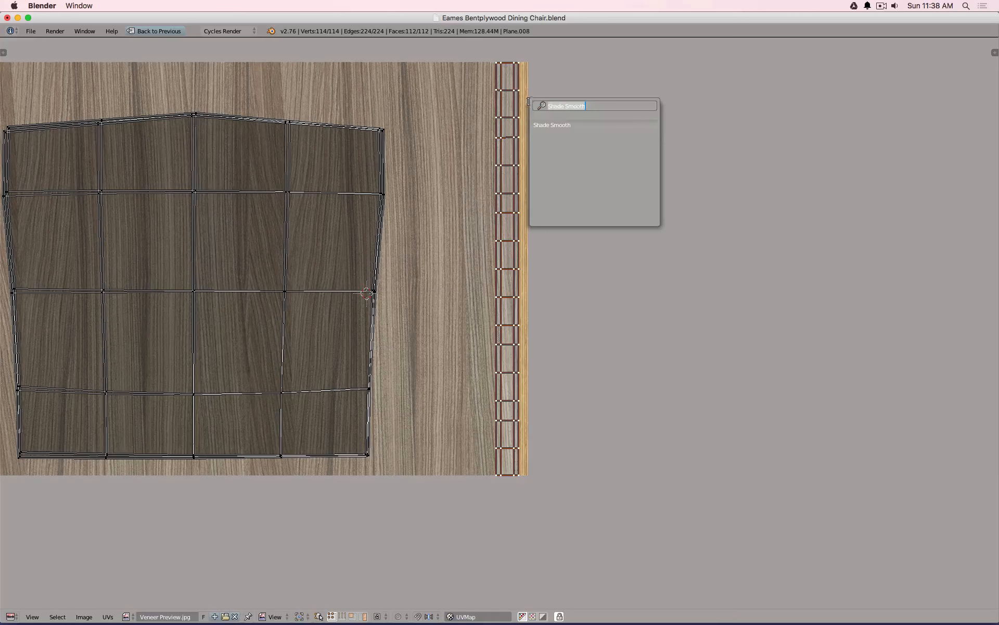
key("Escape")
scroll(536, 208, "up", 8)
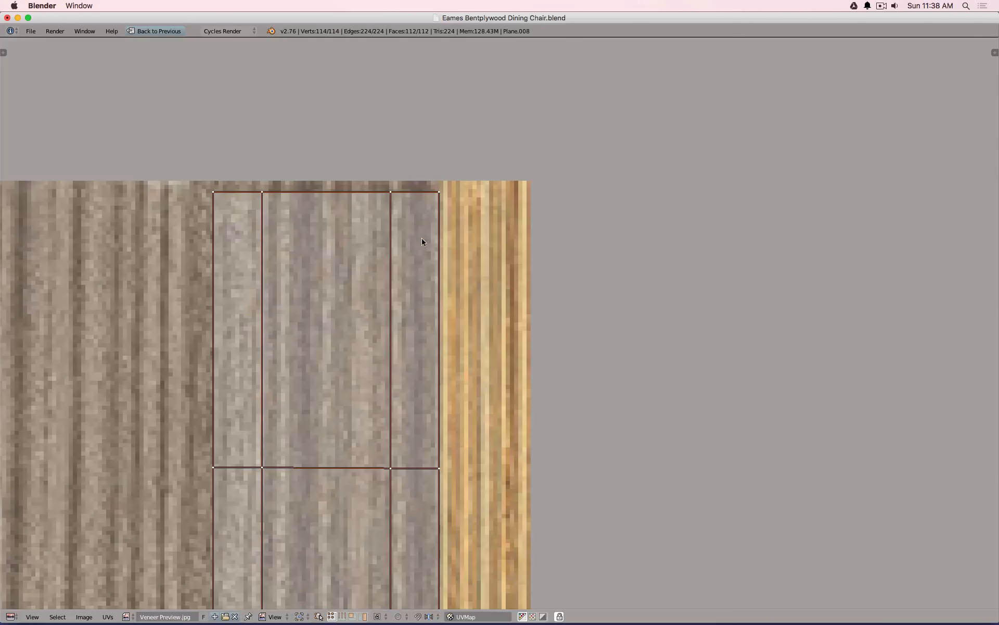
key("g")
left_click(529, 202)
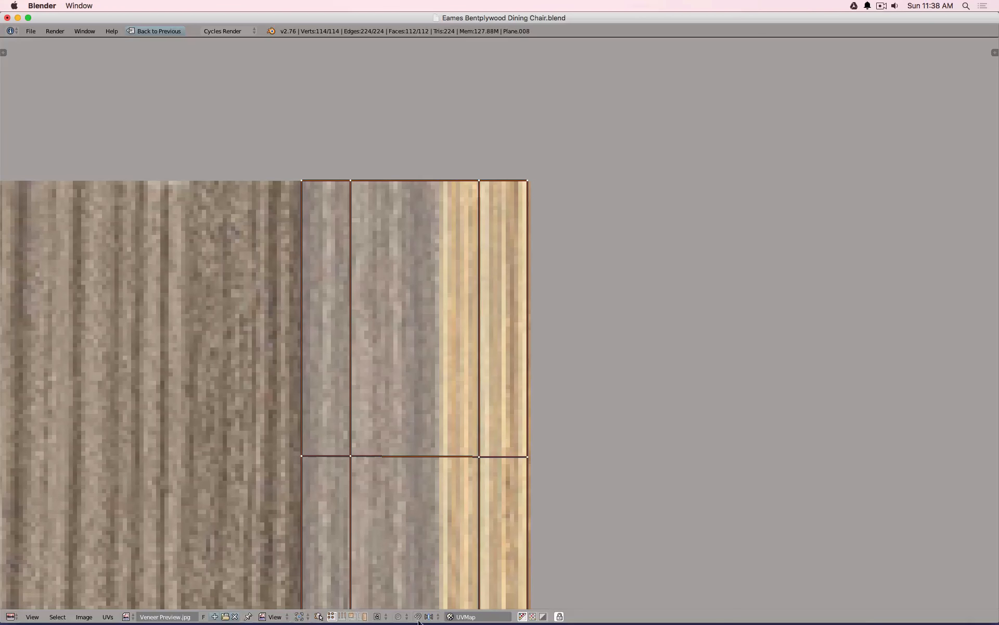
- Enable Snap to Pixels for the UVs and align the edge strip with the texture's upper-right corner
left_click(106, 617)
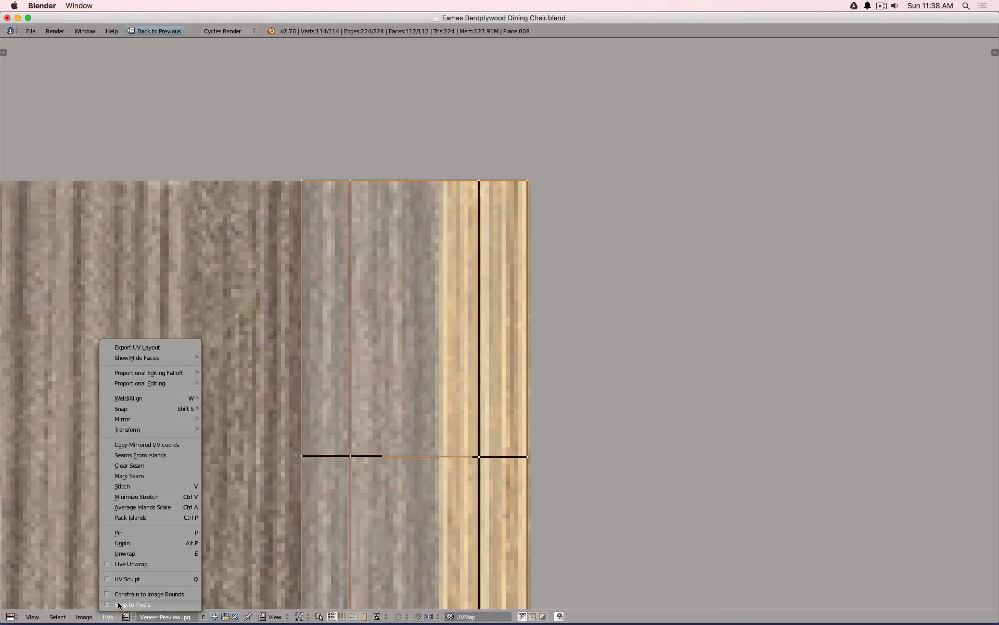
left_click(118, 605)
key("g")
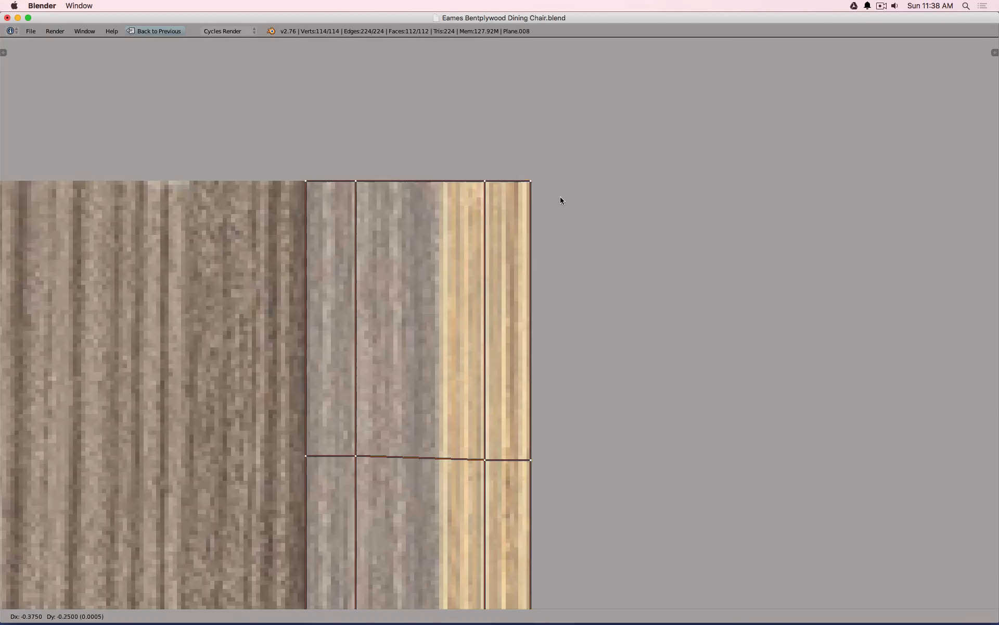
left_click(560, 196)
- Snap the 2D cursor to the upper-right corner vertex of the edge strip
key("a")
key("shift+s")
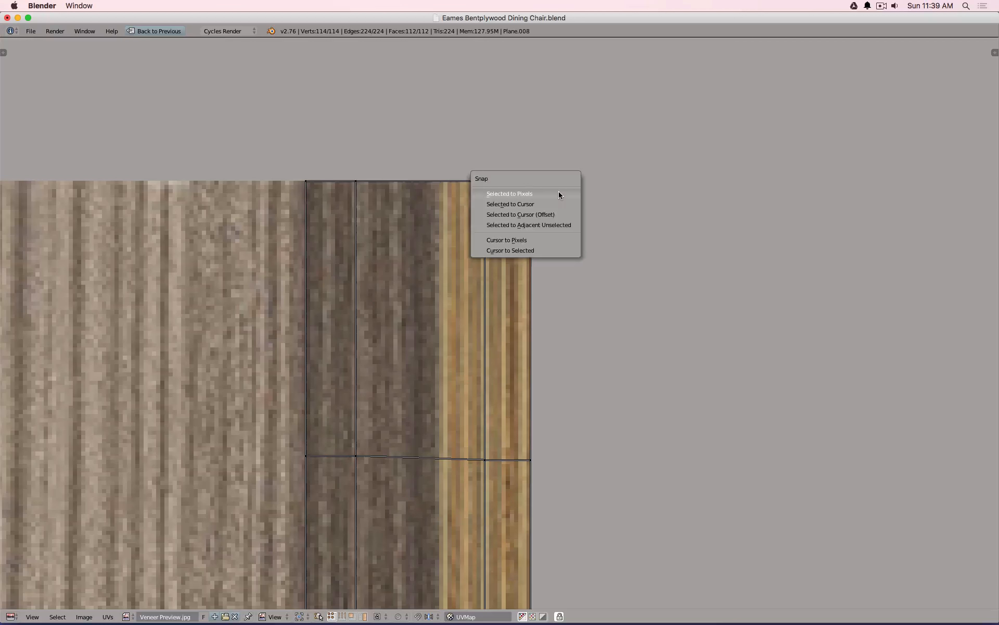
left_click(556, 239)
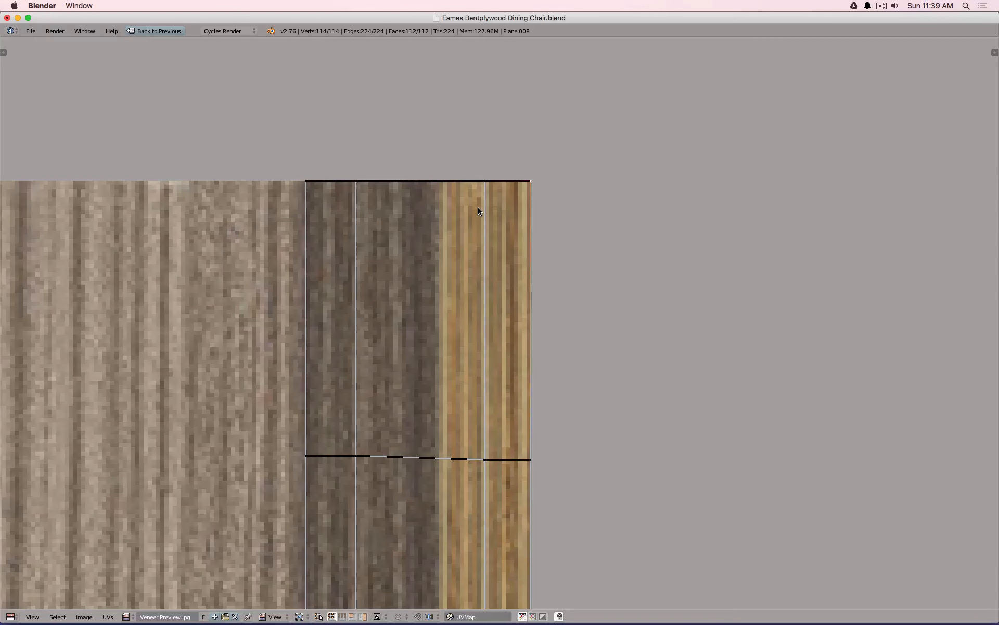
key("a")
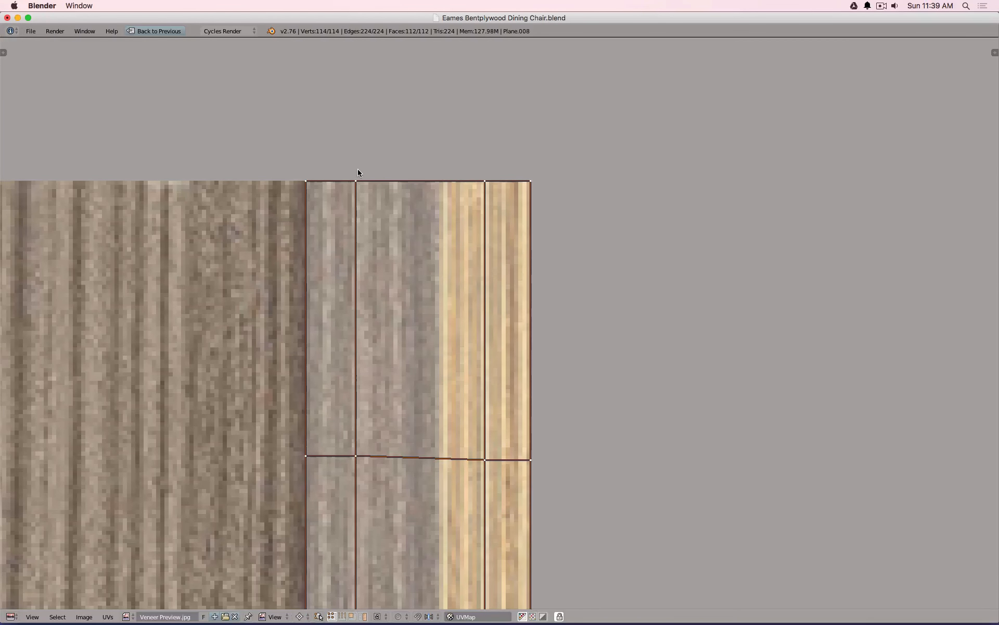
right_click(554, 195)
key("shift+s")
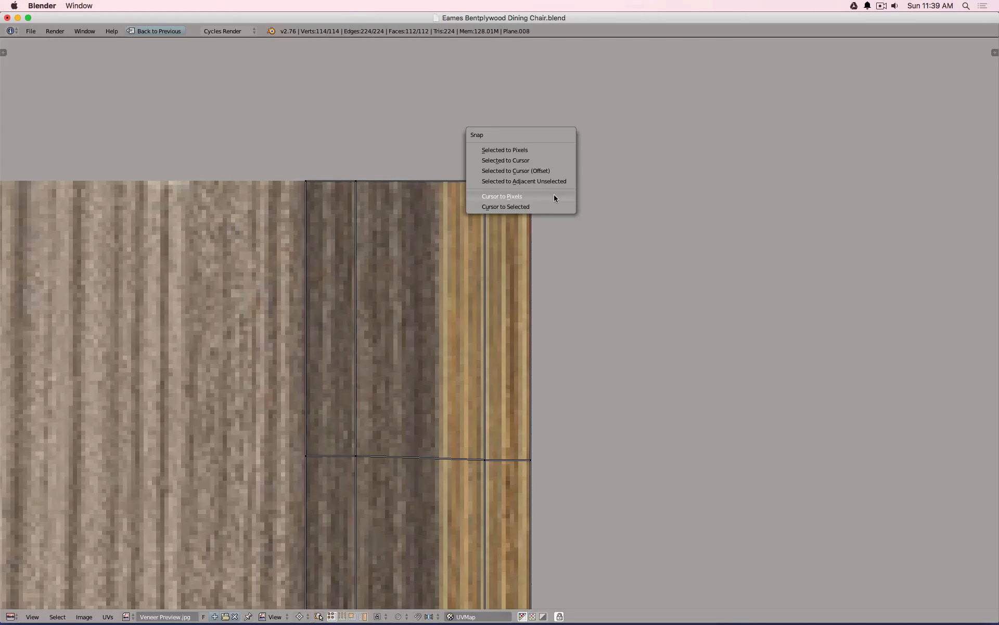
left_click(554, 207)
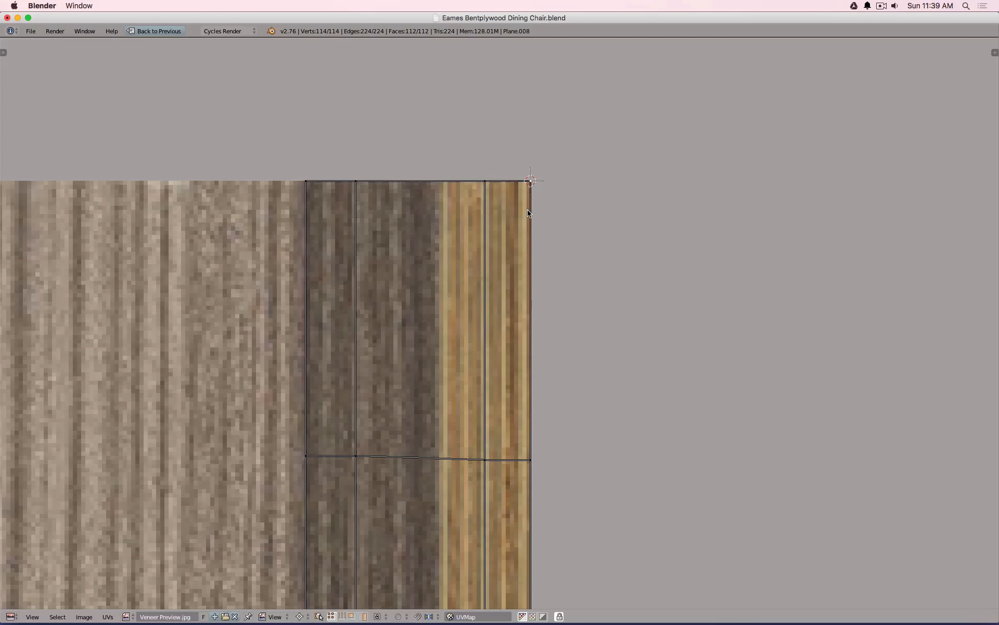
- Use the 2D cursor as pivot and scale the whole edge strip along X to fit the light plywood band
key("a")
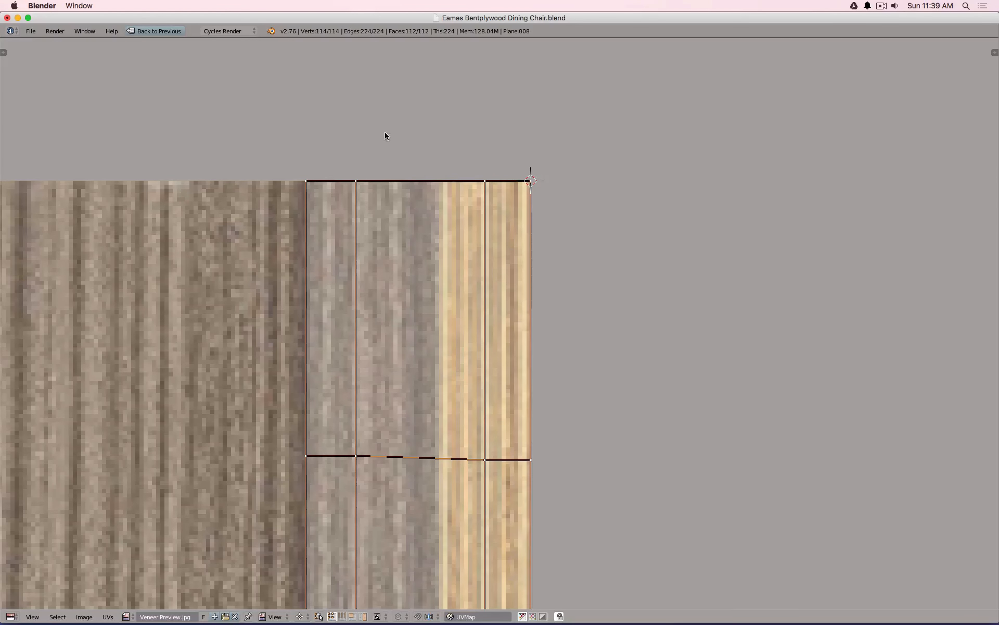
left_click(298, 616)
left_click(322, 581)
key("a")
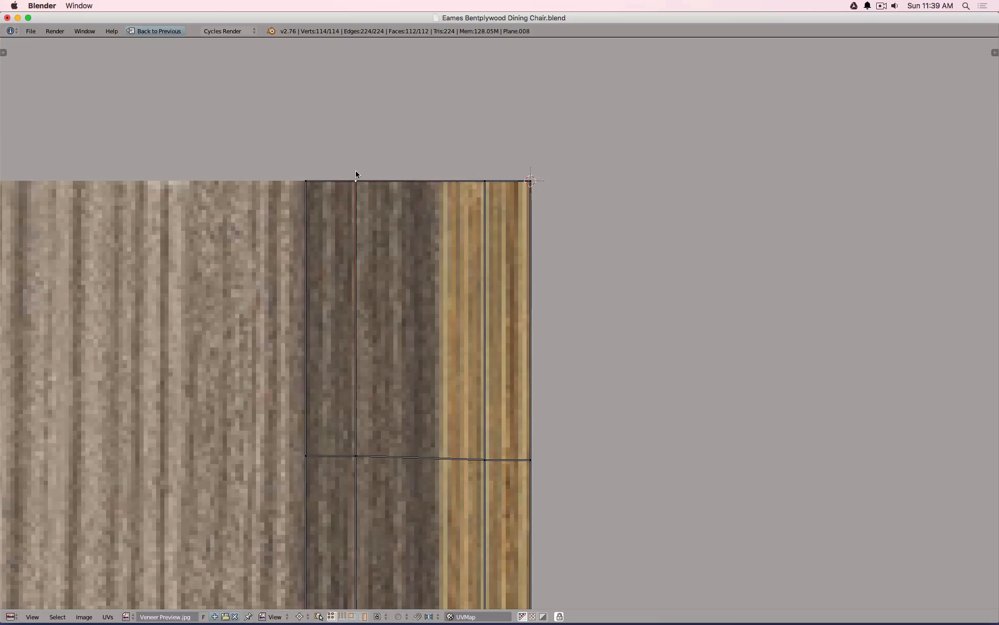
key("a")
key("s")
key("x")
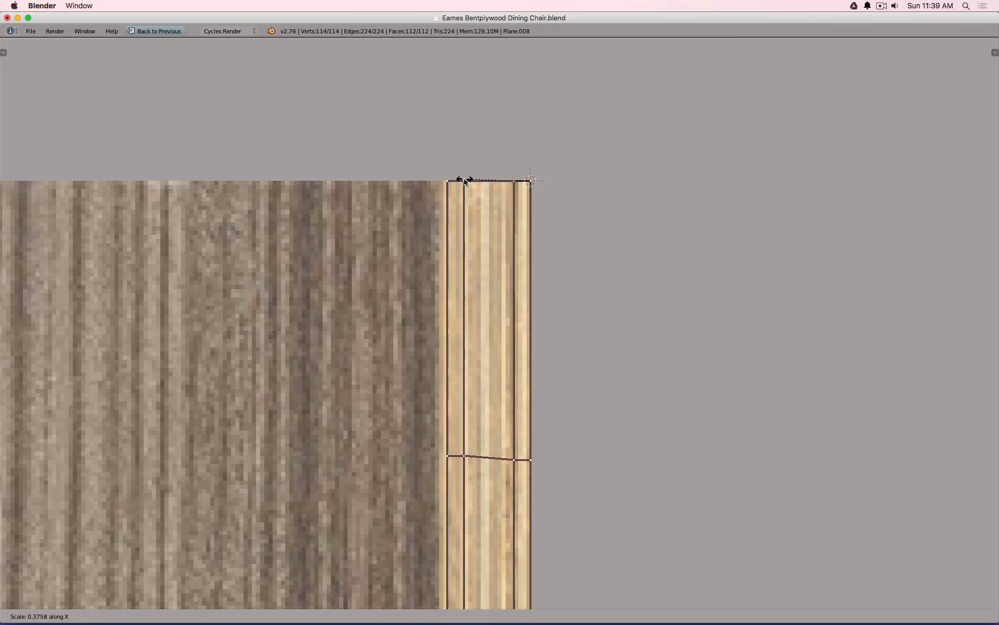
left_click(461, 180)
- Scale the seat's edge strip along Y to reach the texture's lower edge, and return to Object Mode in the full layout
scroll(460, 180, "down", 5)
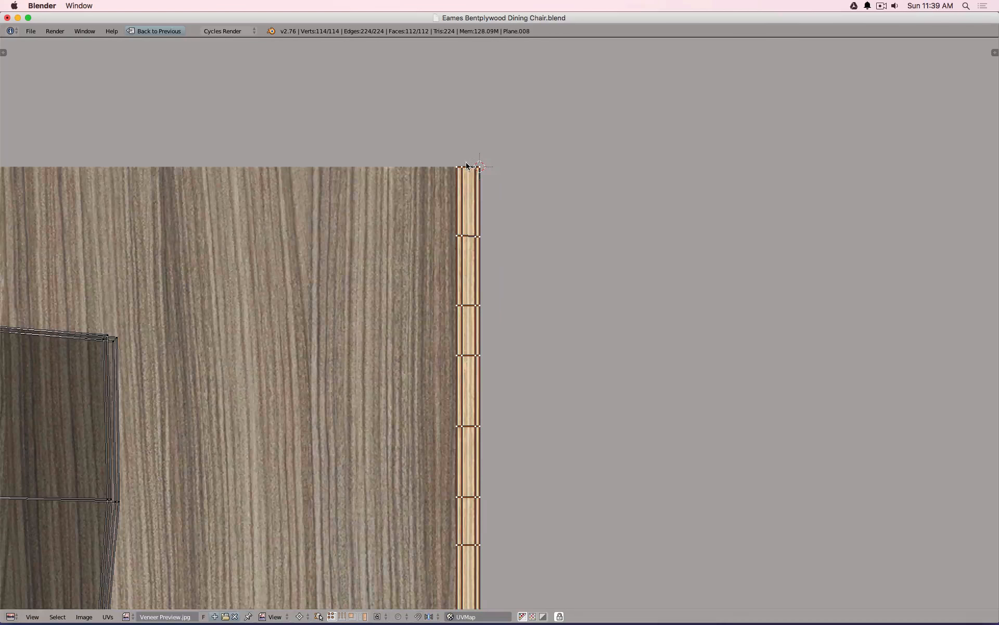
scroll(470, 287, "up", 5)
scroll(483, 290, "up", 5)
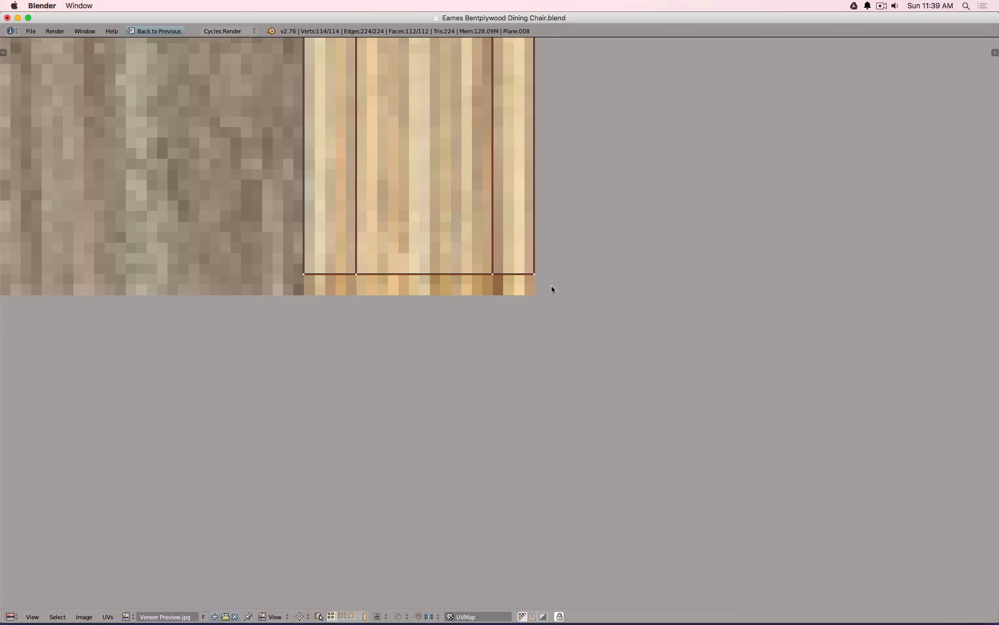
key("s")
key("y")
left_click(550, 310)
scroll(516, 285, "down", 4)
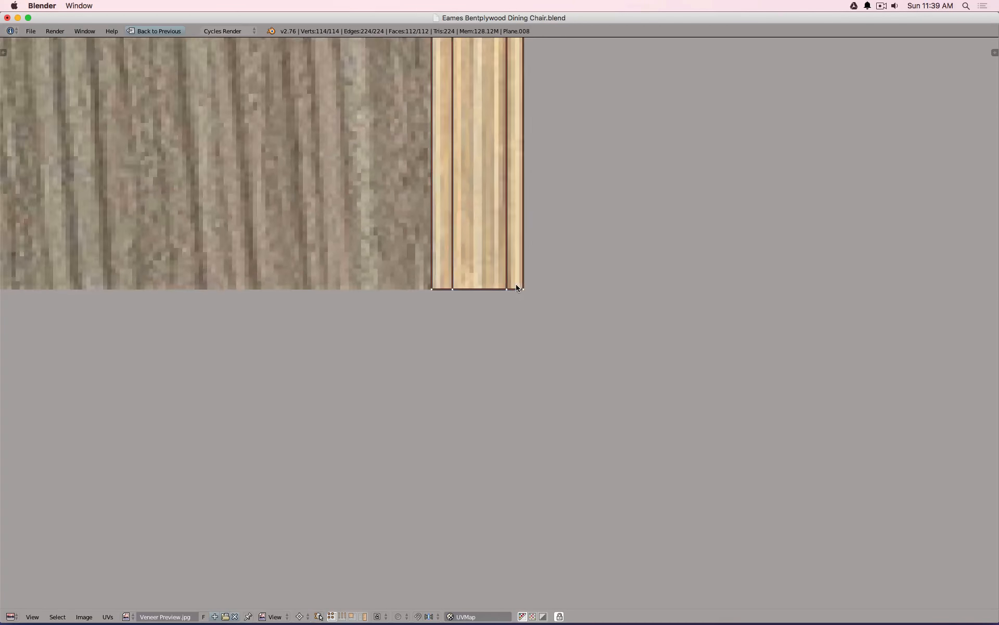
scroll(518, 288, "down", 6)
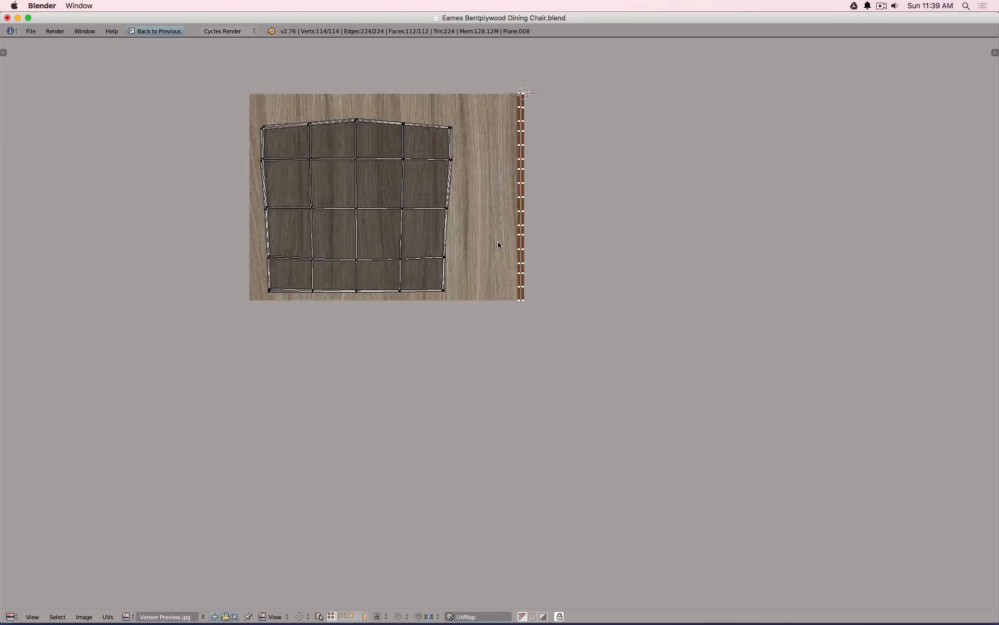
key("Tab")
scroll(489, 218, "down", 3)
key("ctrl+Up")
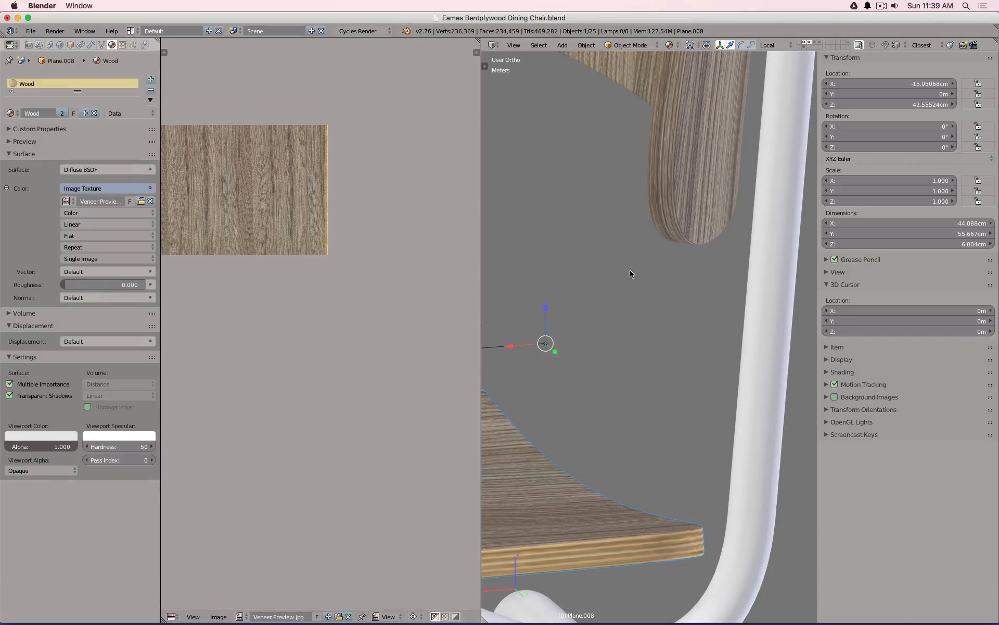
- Put the backrest in Edit Mode and select only its edge-strip UVs in the enlarged image editor
right_click(671, 215)
key("Tab")
scroll(331, 113, "up", 3)
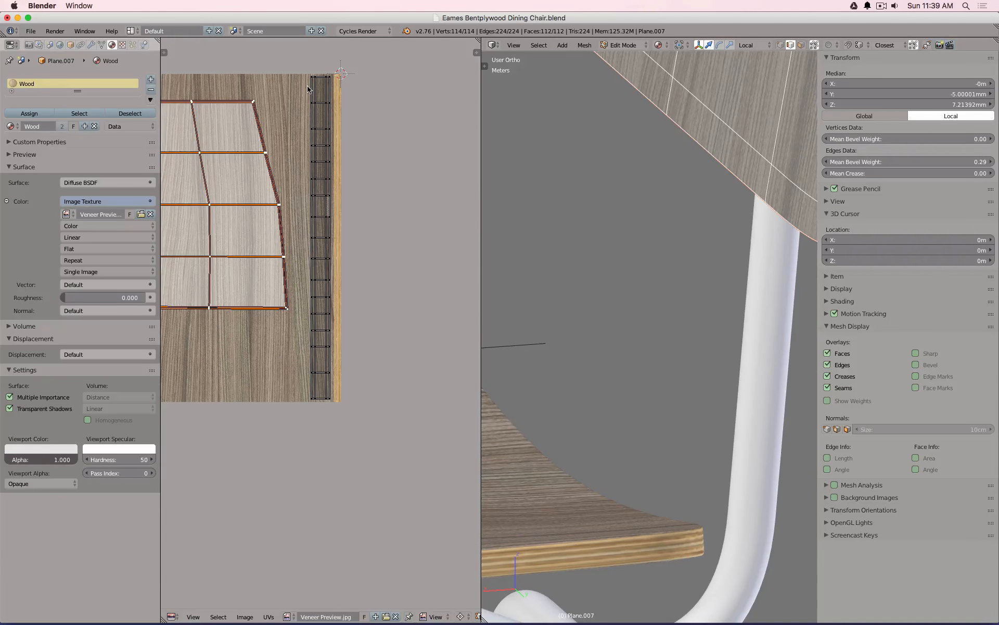
key("a")
key("b")
left_click_drag(303, 64, 390, 453)
key("ctrl+Up")
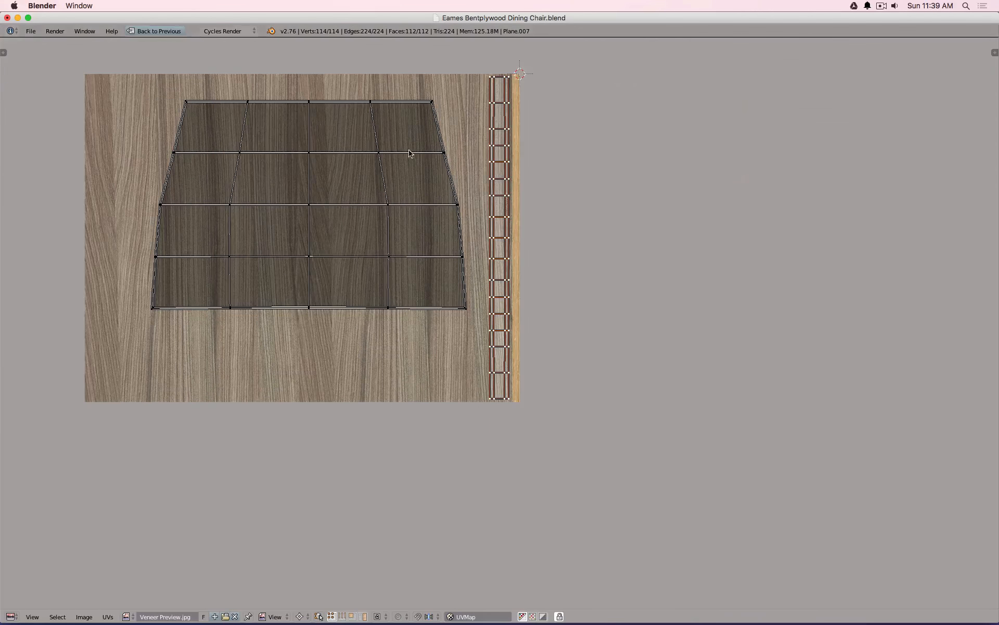
- Move the backrest's edge strip so its upper-right corner sits on the 2D cursor at the texture's corner
scroll(520, 140, "up", 3)
middle_click_drag(520, 138, 444, 415)
scroll(440, 256, "up", 6)
scroll(404, 357, "up", 3)
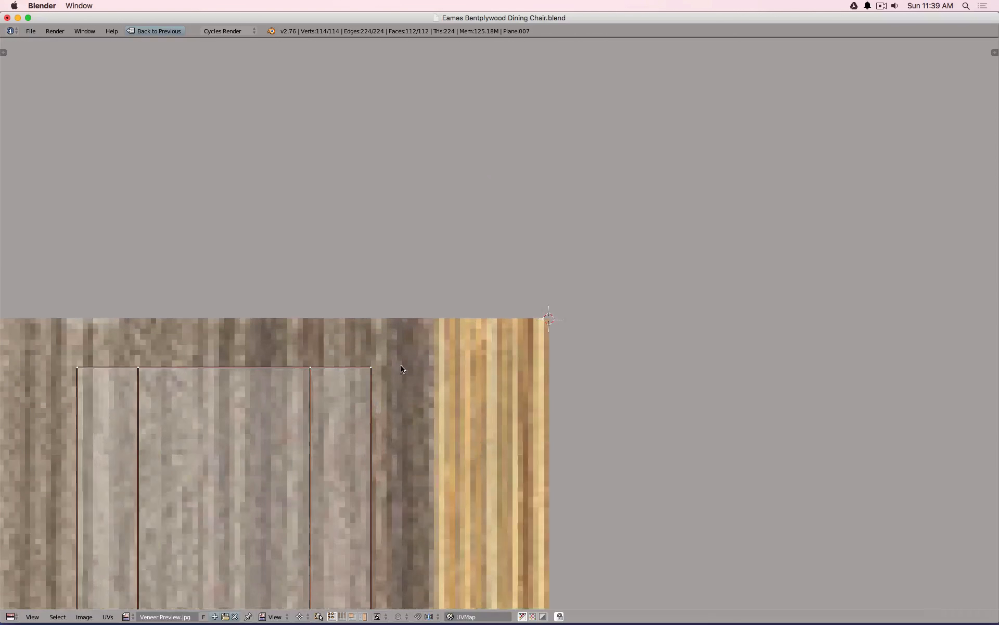
key("g")
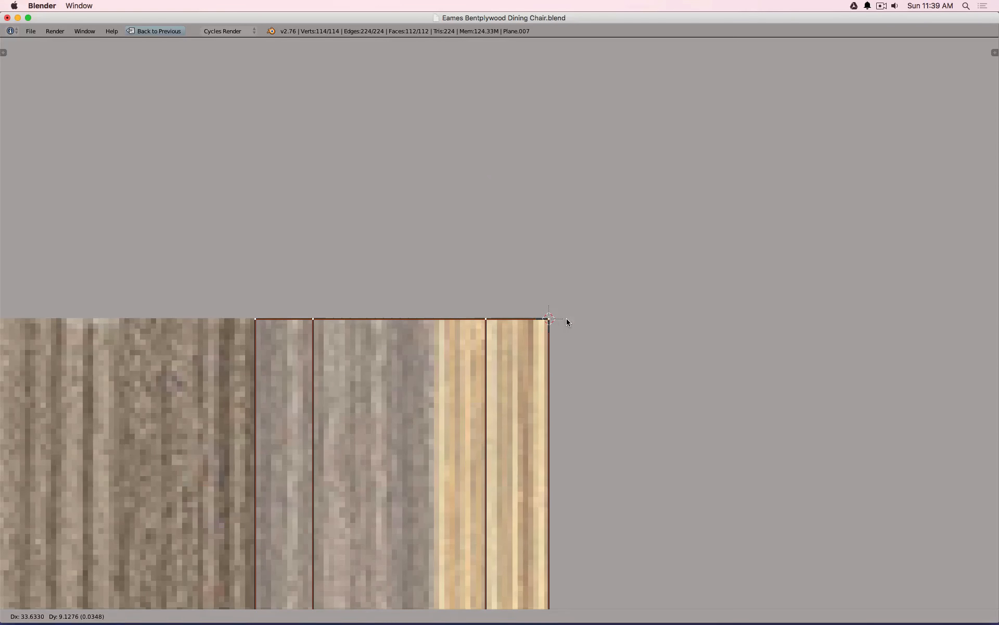
left_click(566, 317)
- Scale the backrest's edge strip along X to about 0.39 so it fits the light plywood band
key("s")
key("x")
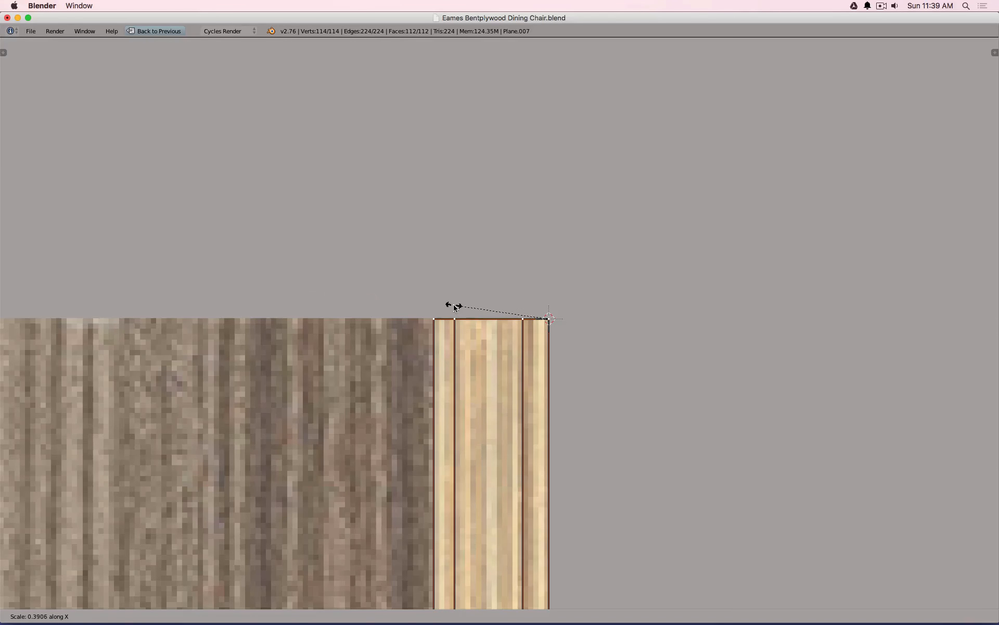
left_click(454, 305)
scroll(472, 392, "up", 2)
- Scale the backrest's edge strip along Y to reach the texture's lower edge, and return to Object Mode in the full layout
scroll(473, 391, "down", 10)
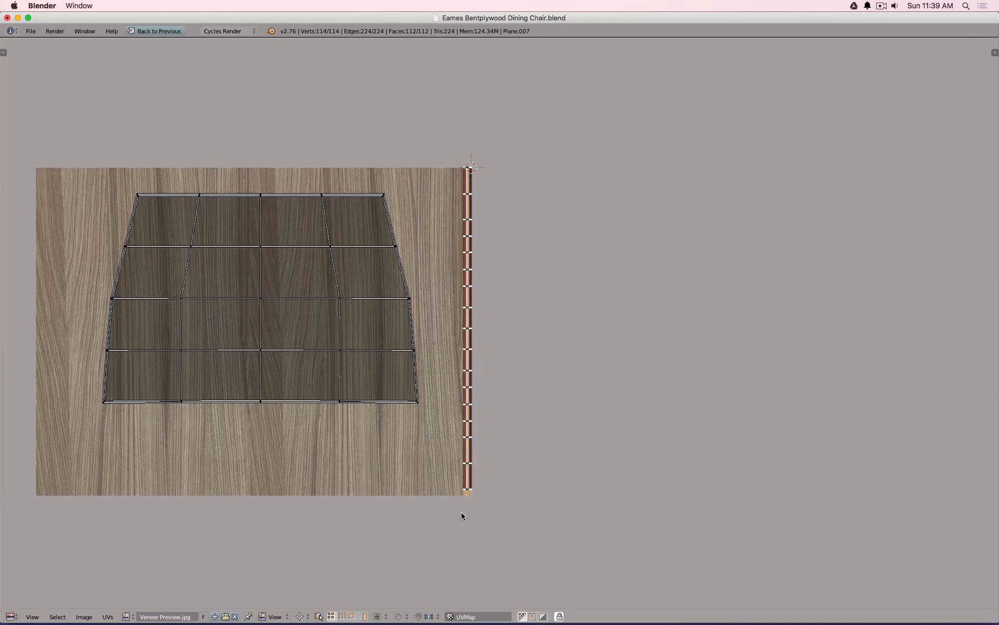
scroll(461, 511, "up", 6)
scroll(495, 445, "up", 10)
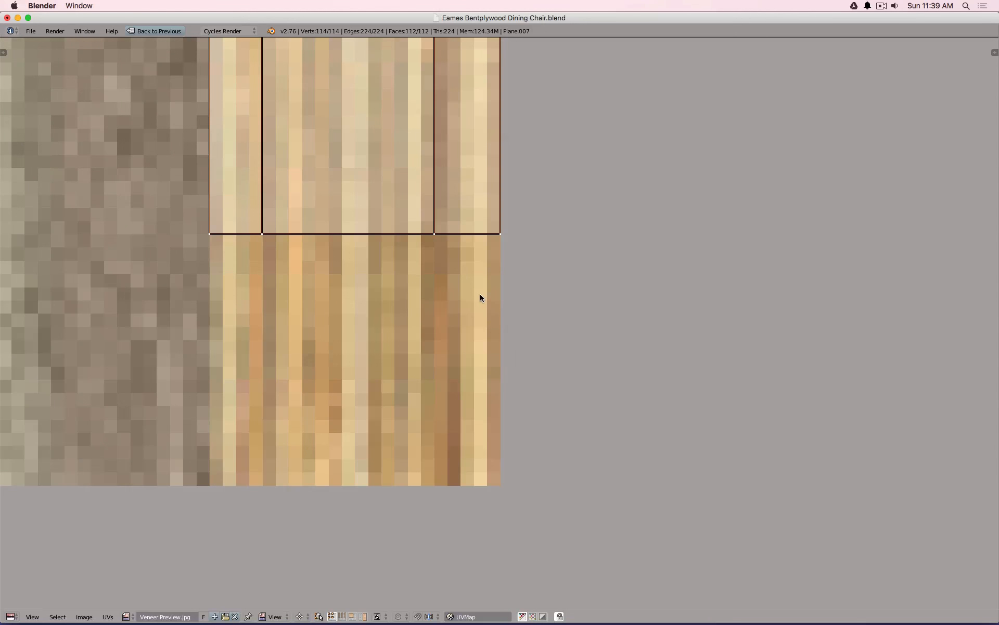
key("s")
key("y")
left_click(479, 499)
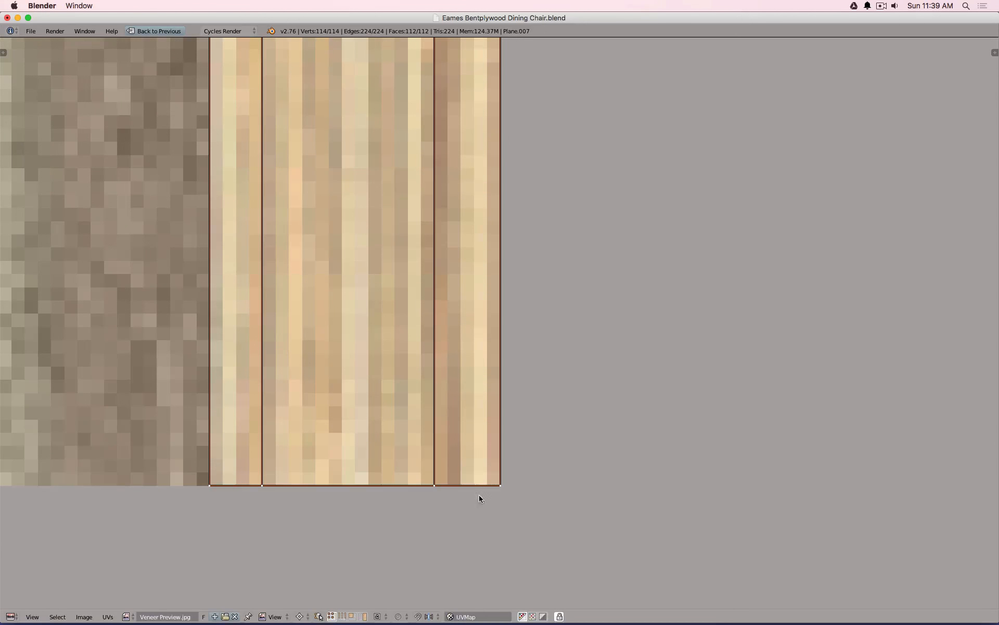
scroll(497, 335, "down", 12)
key("ctrl+Up")
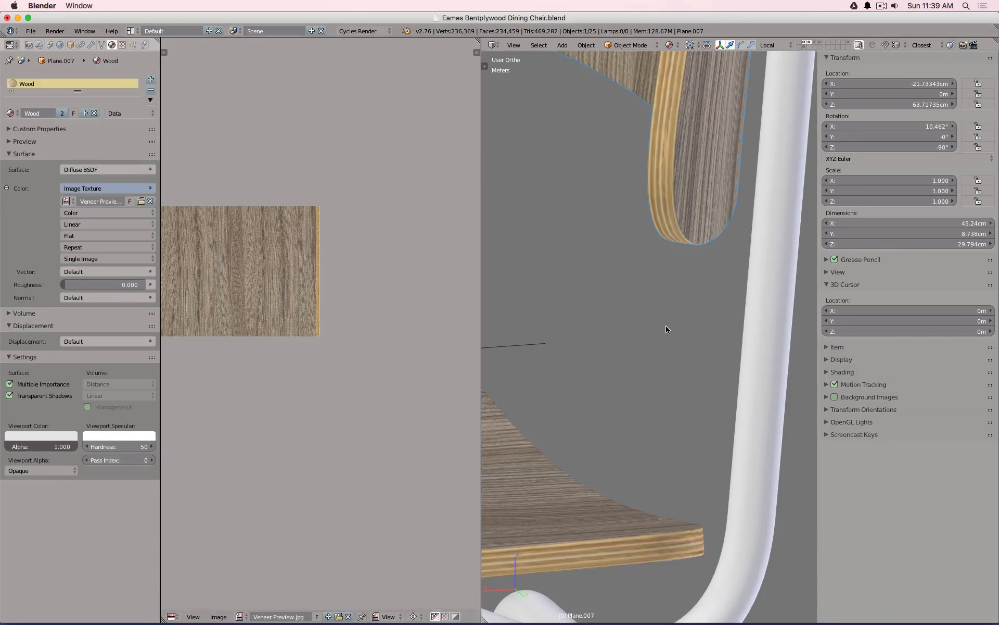
- Examine the plywood edges of the seat and backrest around the chair in an enlarged 3D view
scroll(720, 364, "down", 3)
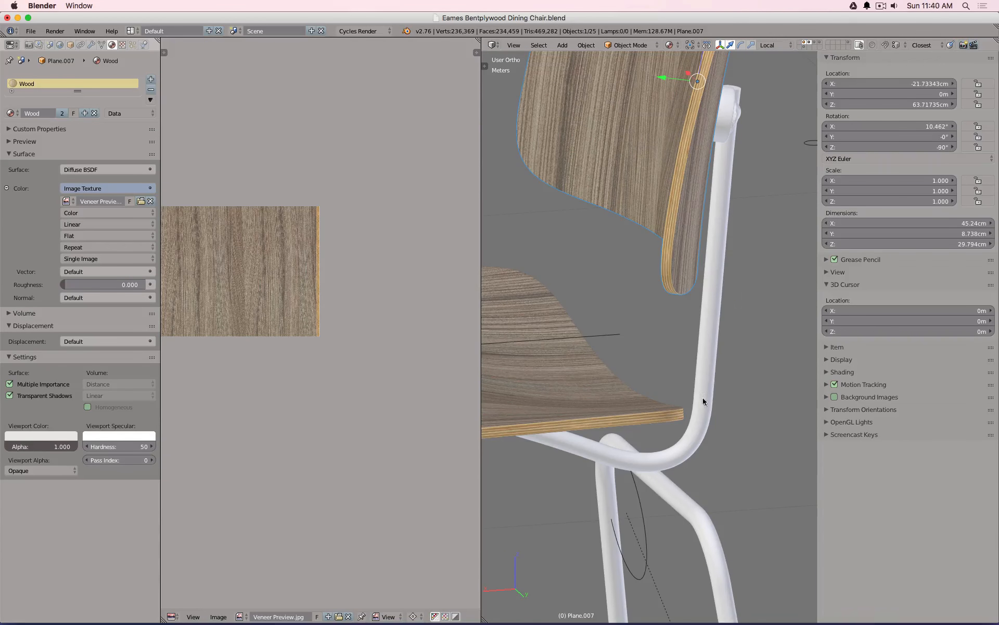
middle_click_drag(703, 397, 714, 318)
key("ctrl+Up")
middle_click_drag(733, 388, 519, 425)
scroll(641, 443, "down", 5)
scroll(589, 403, "down", 3)
scroll(546, 420, "up", 1)
scroll(519, 438, "up", 2)
scroll(519, 437, "down", 1)
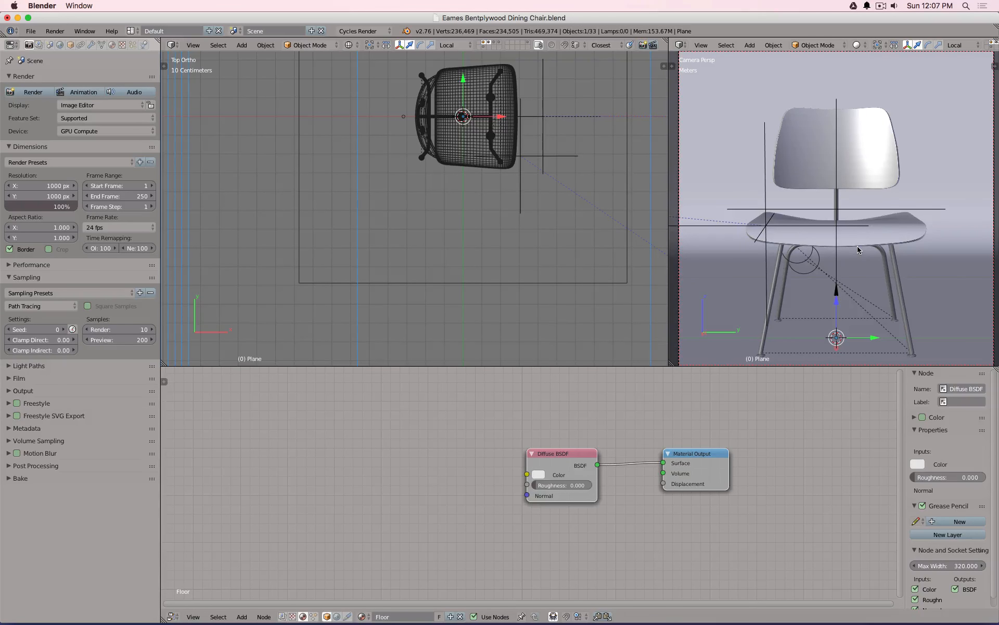
- Preview the chair in rendered shading through the camera view and examine the end of the seat up close
key("shift+z")
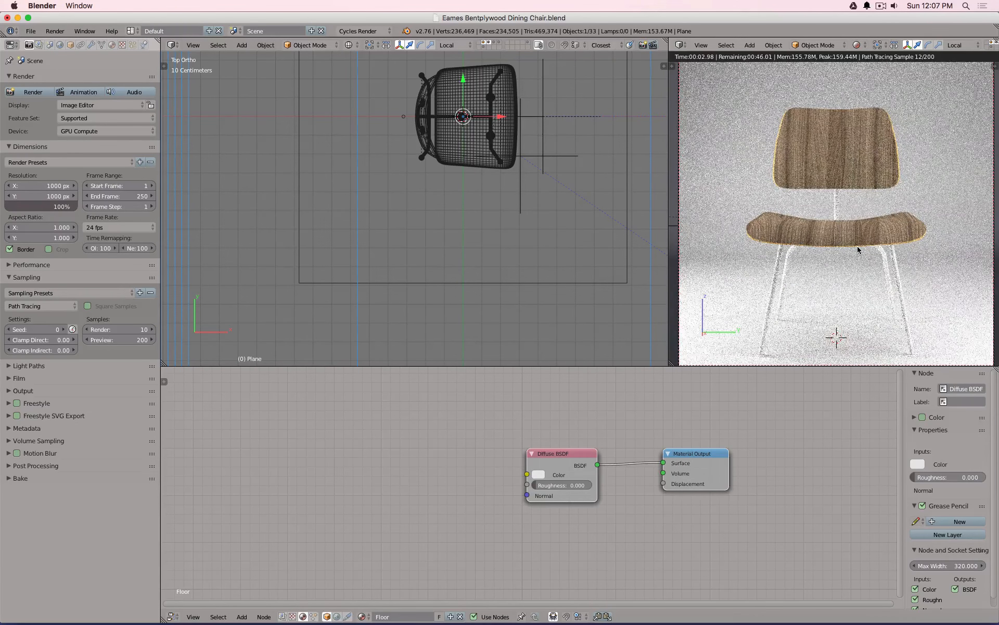
scroll(825, 229, "up", 1)
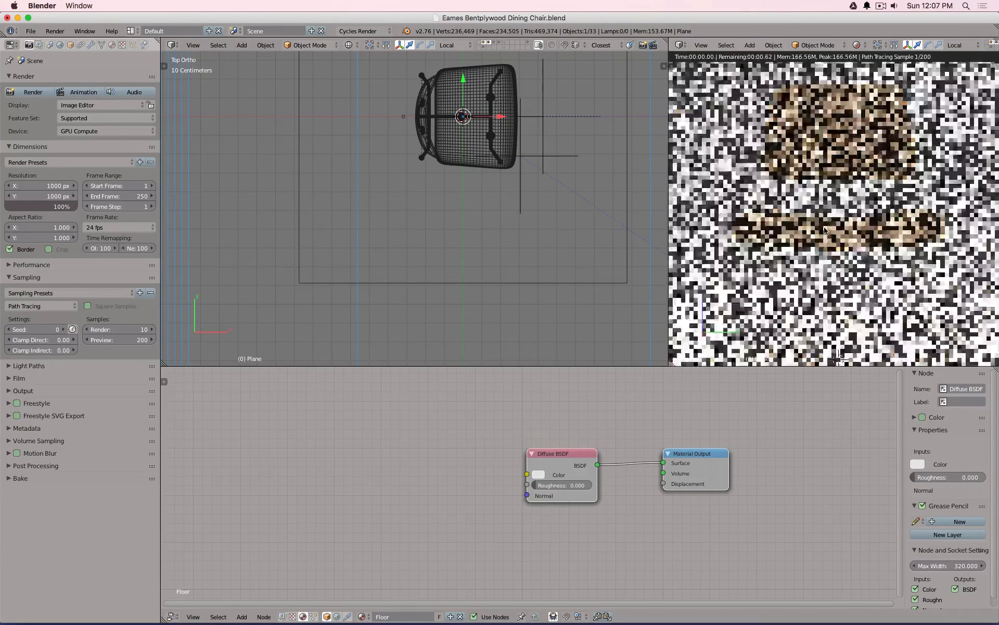
scroll(743, 232, "up", 4)
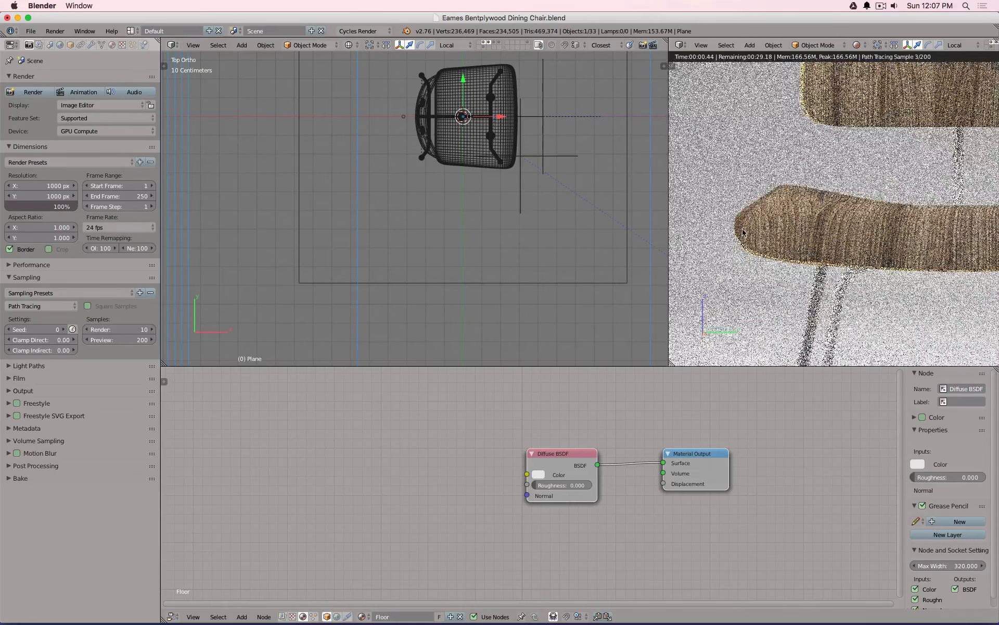
- Open the seat mesh in Edit Mode and show its UV layout over Veneer Preview.jpg in the UV/Image Editor
scroll(743, 232, "up", 5)
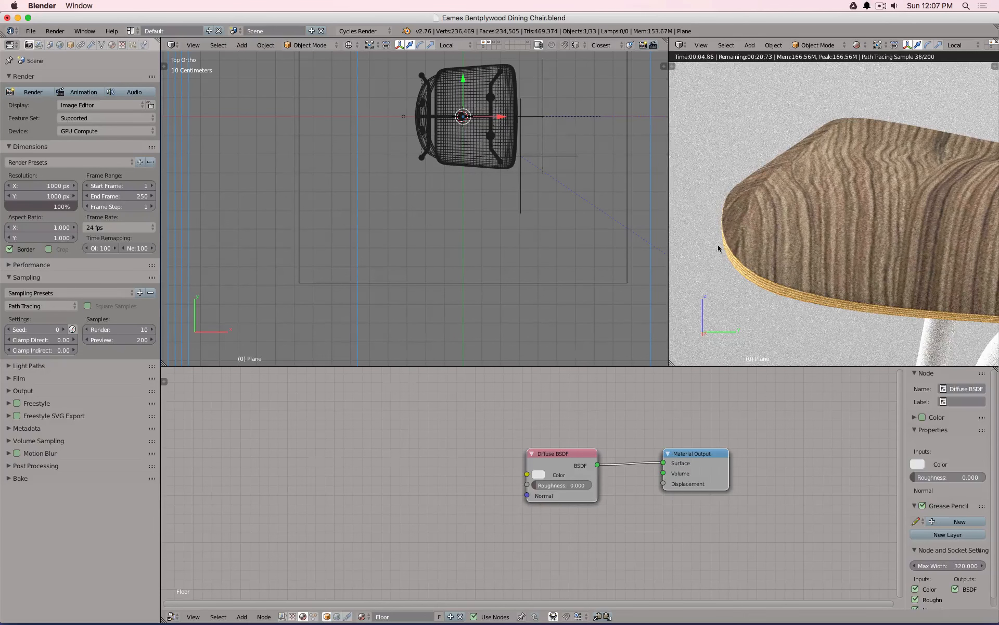
scroll(817, 208, "up", 4)
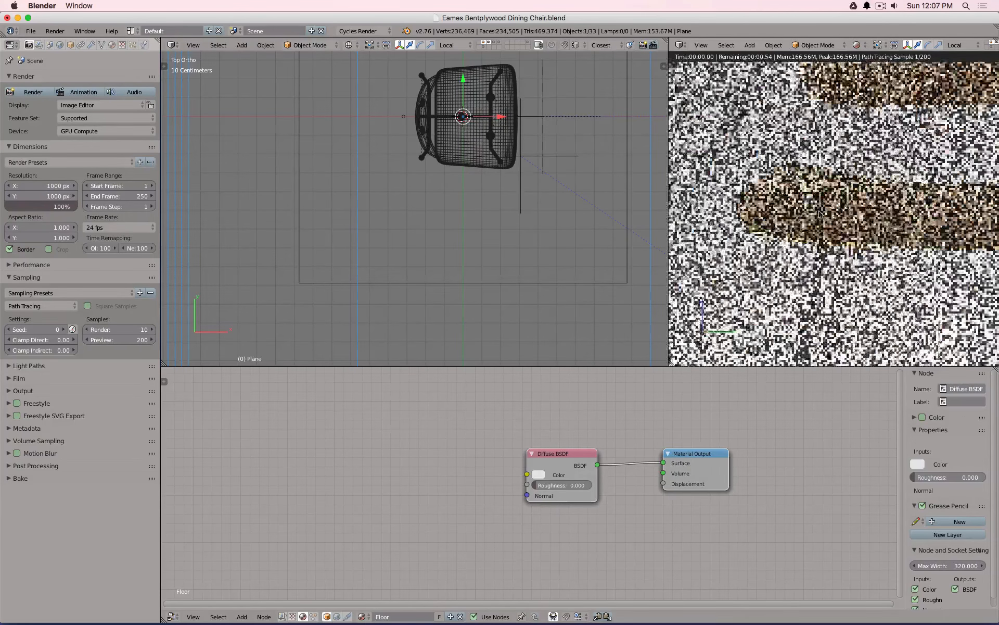
scroll(820, 213, "down", 3)
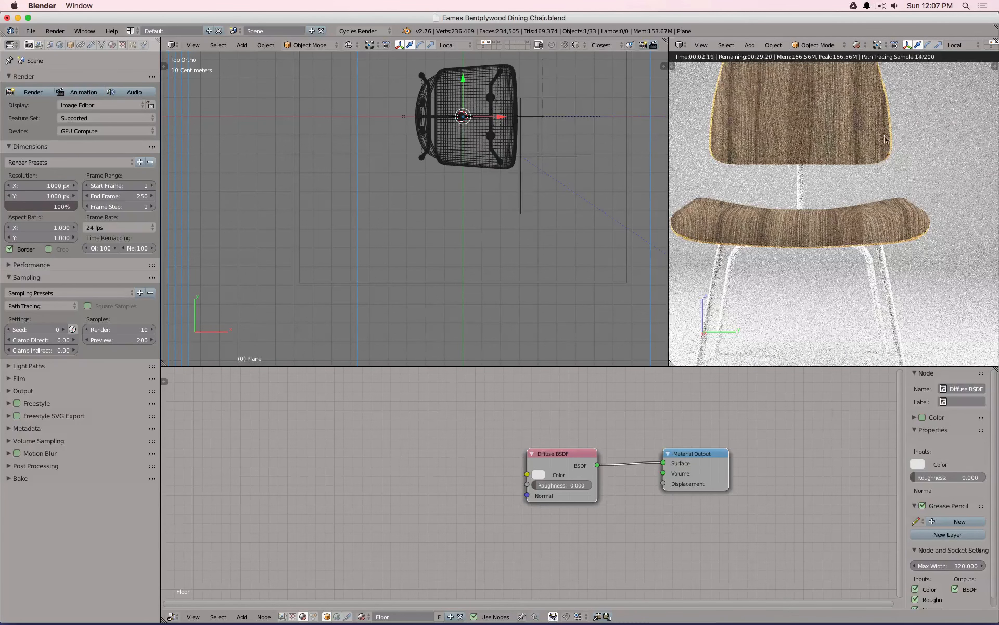
right_click(462, 155)
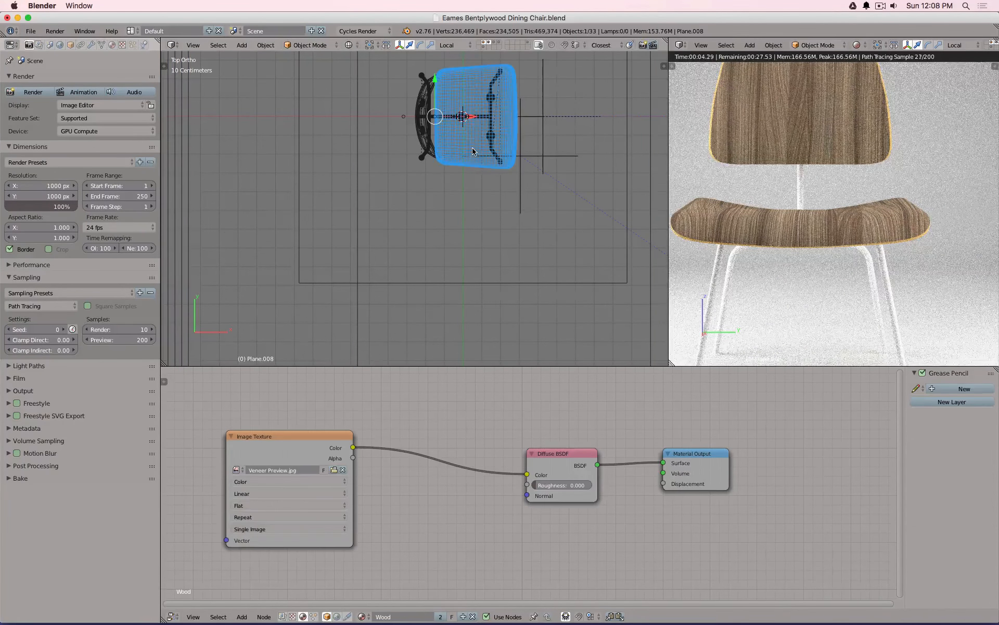
key("Tab")
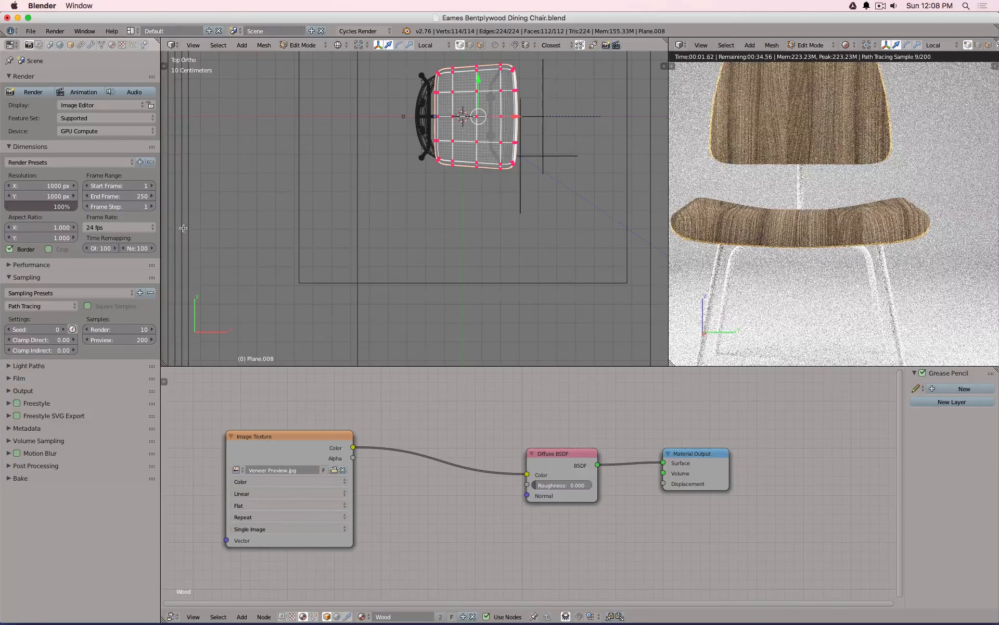
left_click(174, 48)
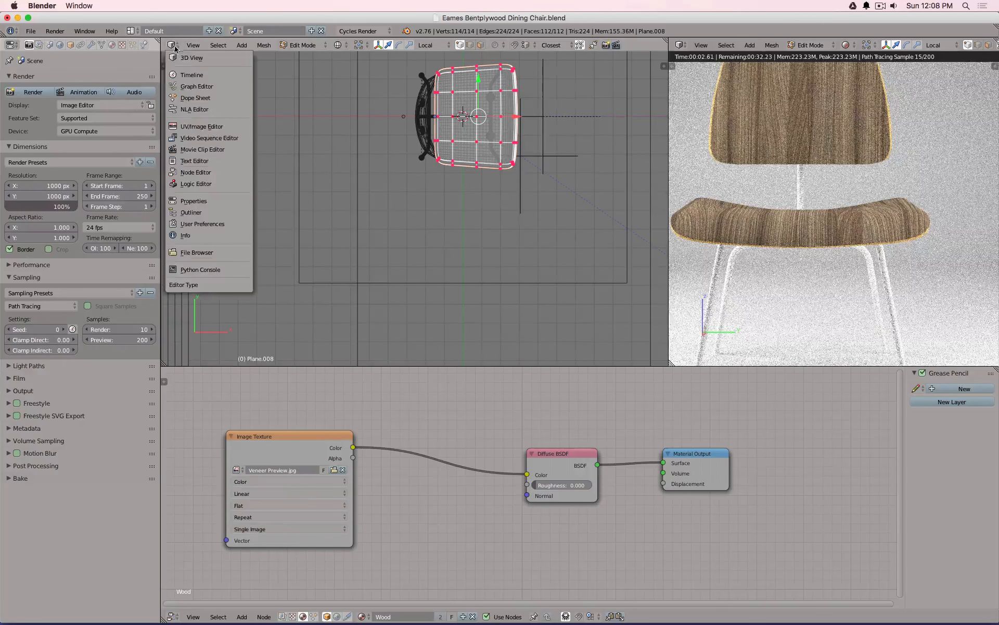
left_click(205, 131)
scroll(356, 177, "up", 2)
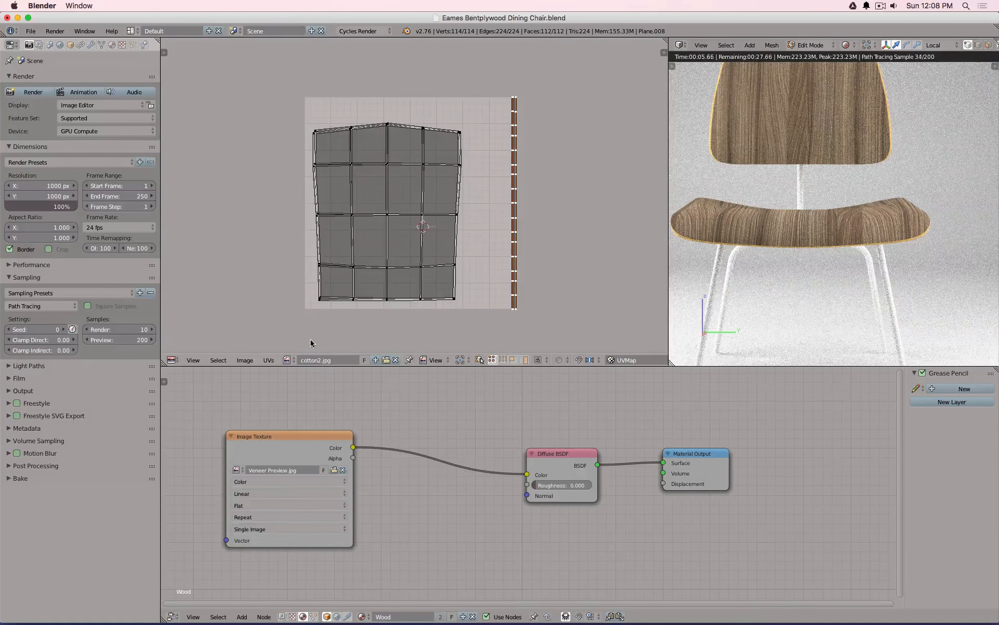
left_click(286, 360)
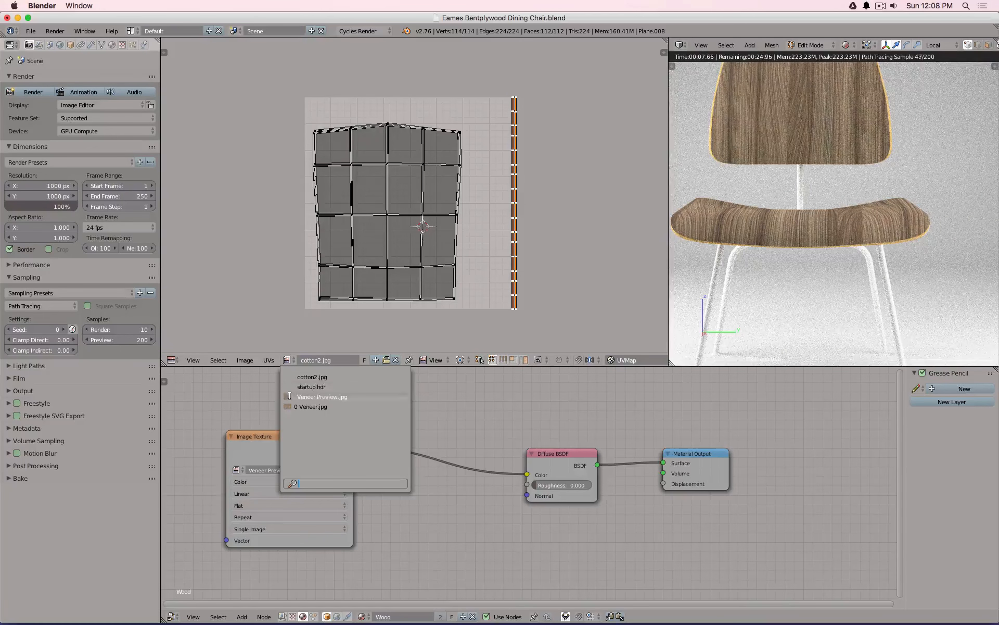
left_click(310, 399)
scroll(348, 272, "down", 5)
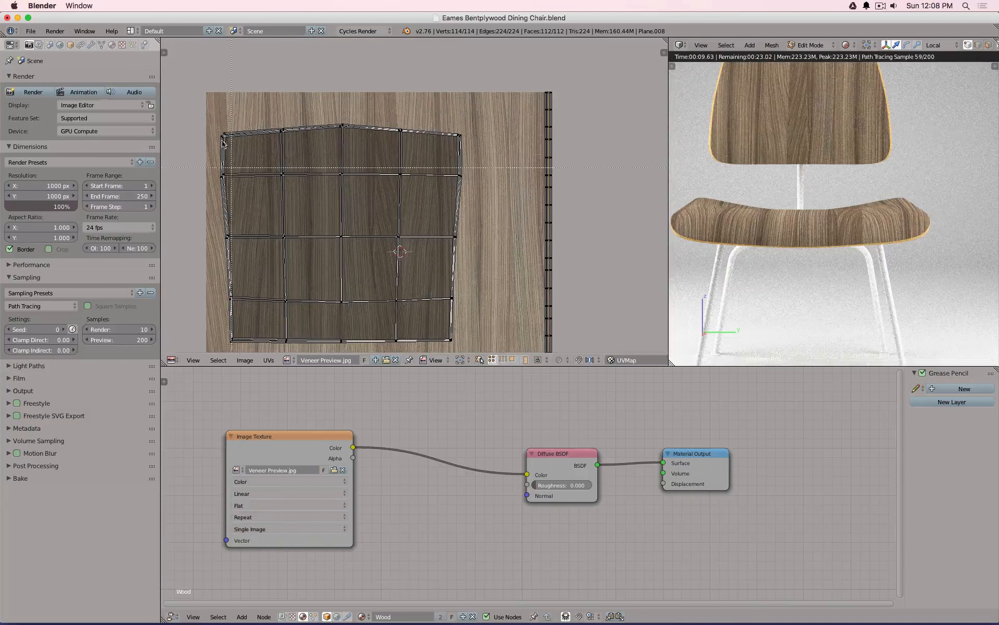
- Shift the seat's large face UVs slightly right and up over the veneer image to realign the grain
key("a")
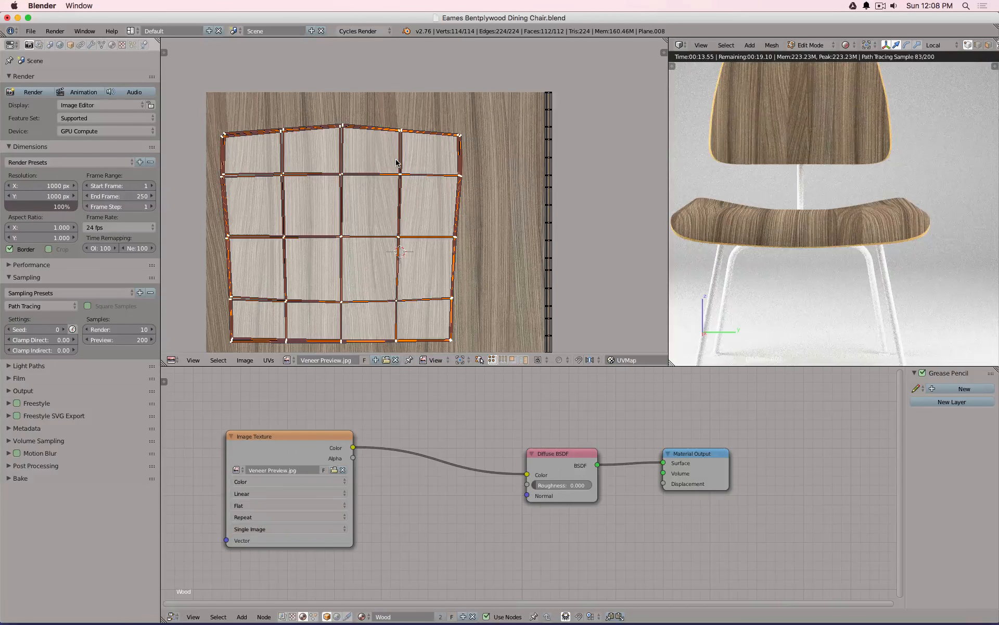
key("g")
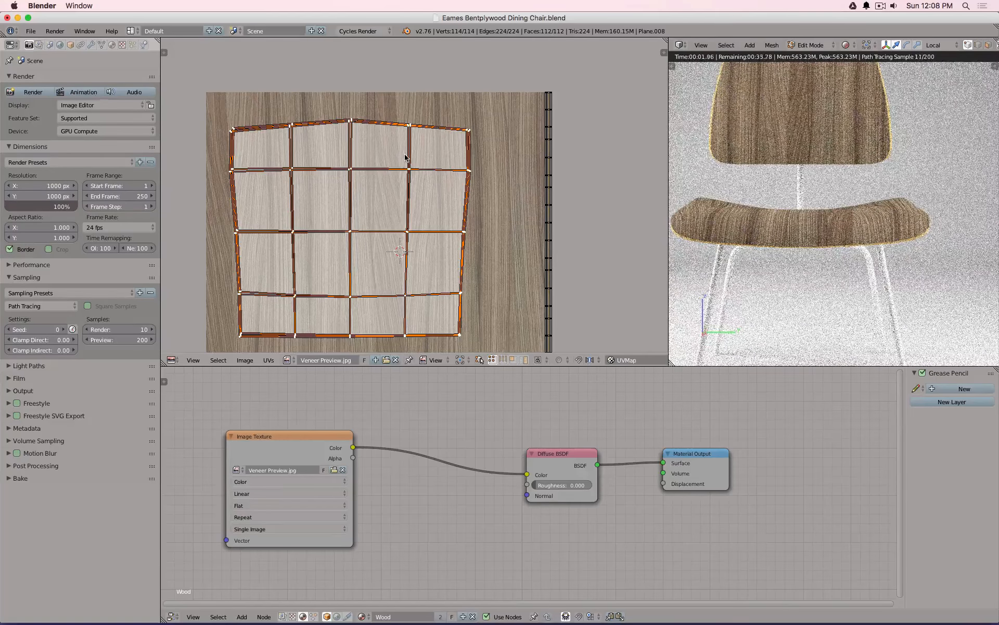
left_click(406, 157)
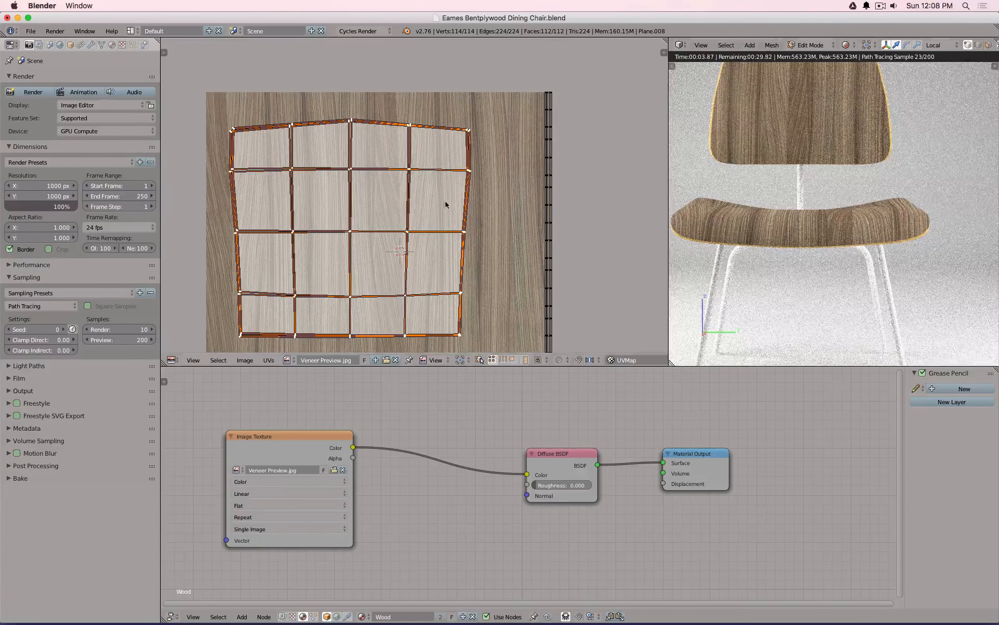
key("g")
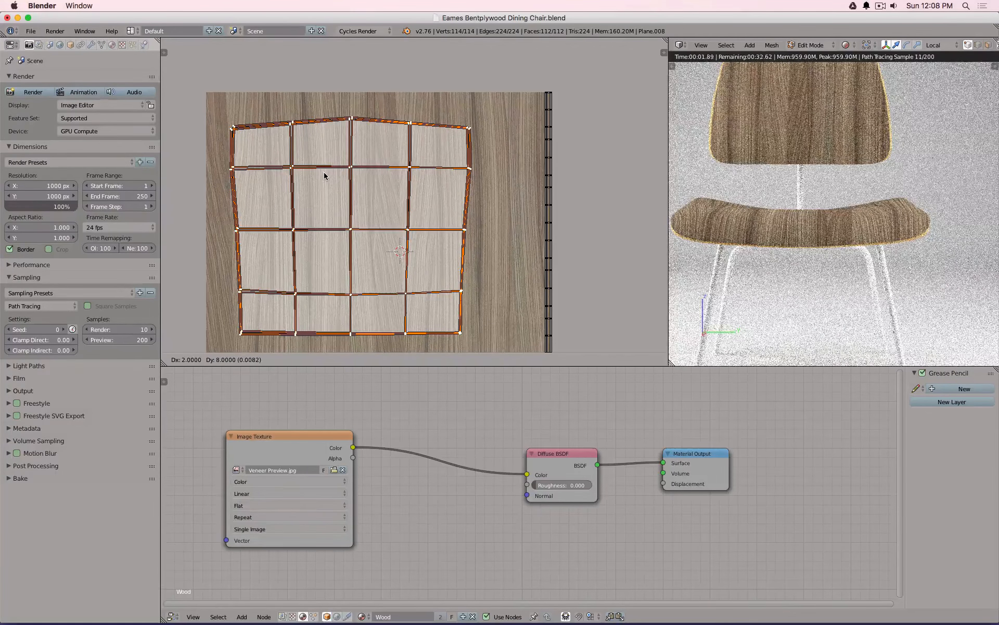
left_click(324, 176)
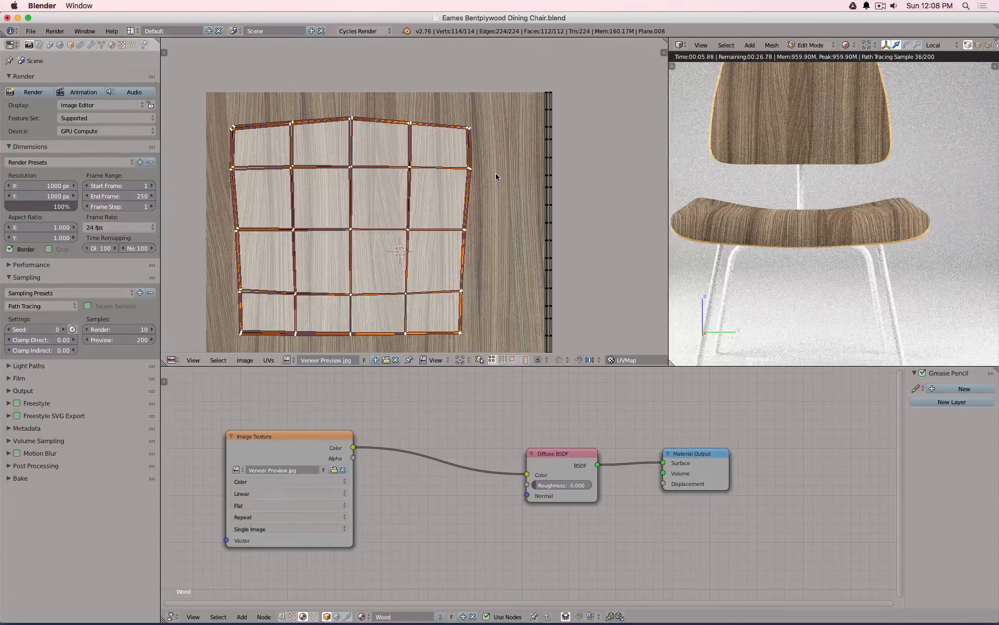
- Return the seat to Object Mode and switch the UV/Image Editor area back to the 3D View
key("Tab")
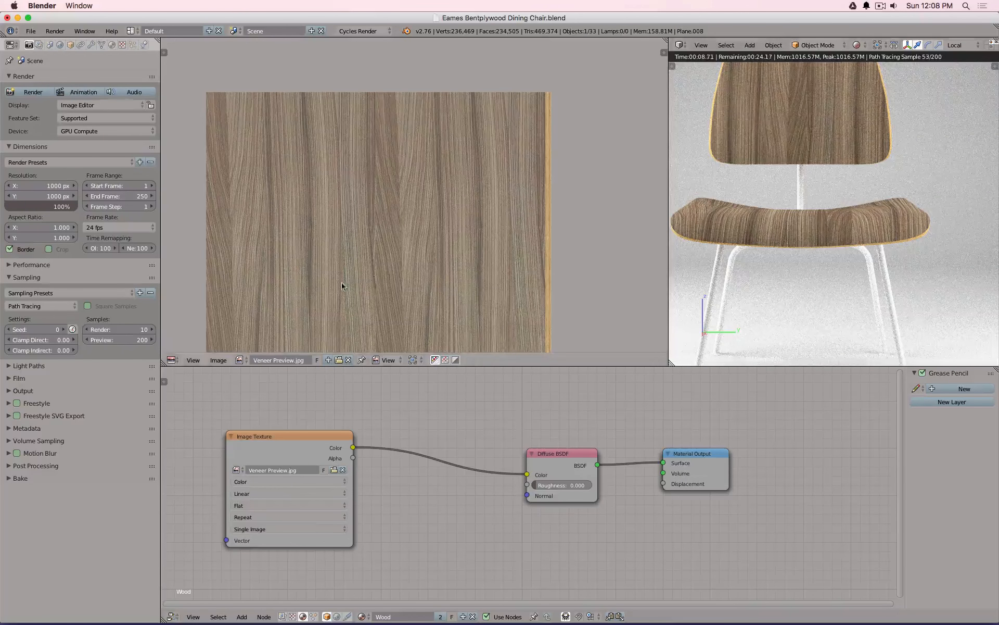
left_click(172, 360)
left_click(183, 348)
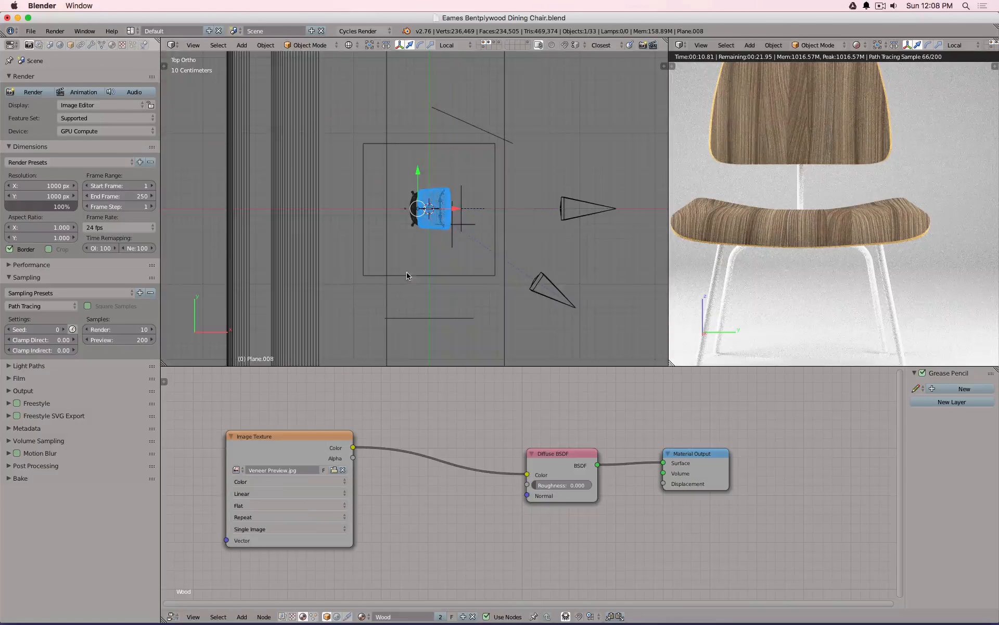
- Frame the seat's curved plywood edge close up in the rendered preview, select the seat, and capture that area as a screenshot
right_click(547, 282)
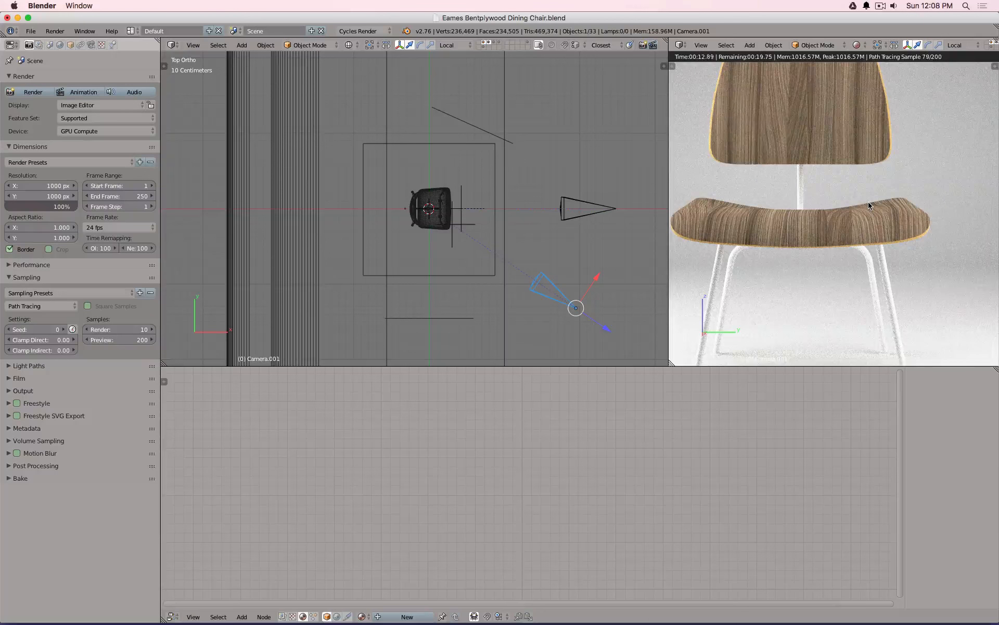
middle_click_drag(869, 203, 911, 218)
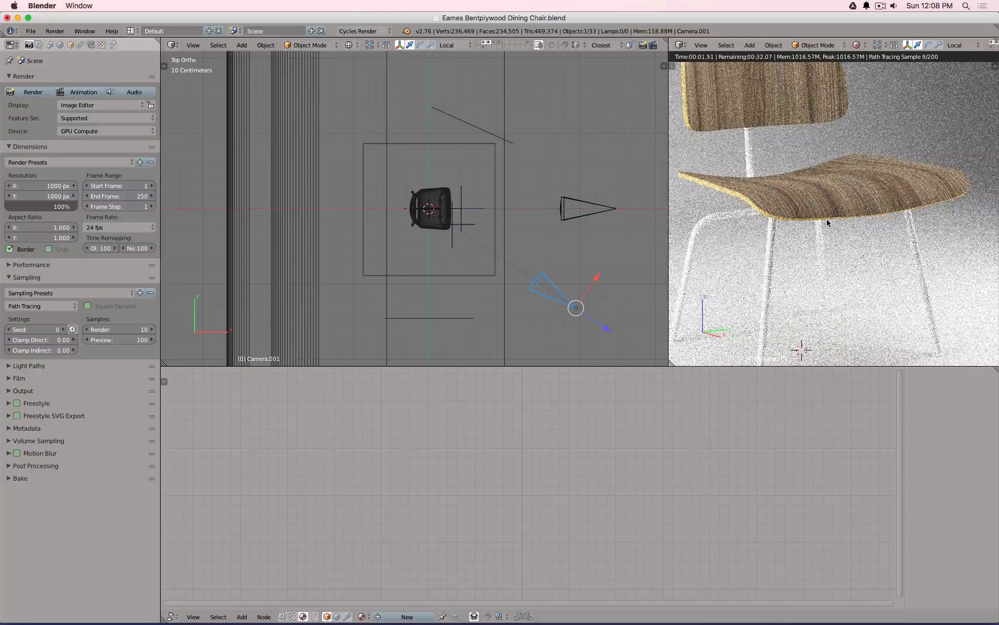
scroll(753, 226, "down", 10)
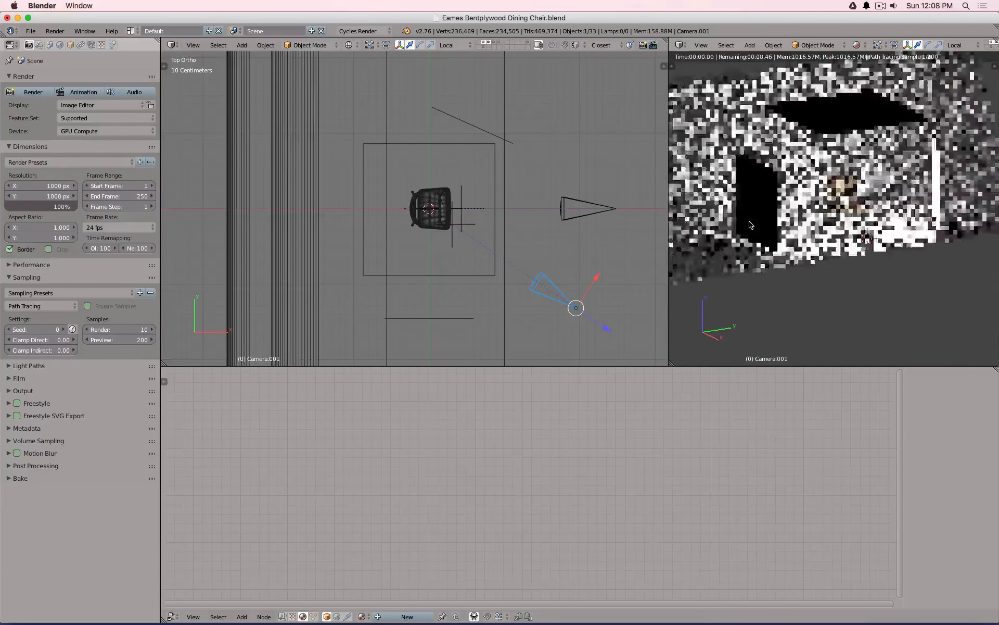
scroll(751, 226, "up", 9)
scroll(813, 207, "up", 8)
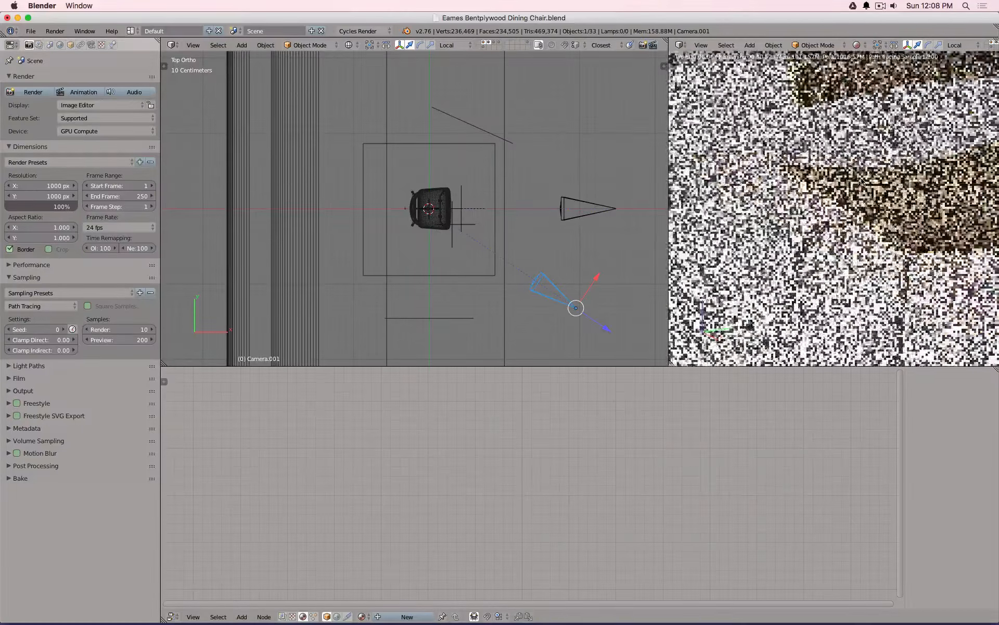
middle_click_drag(813, 208, 873, 234)
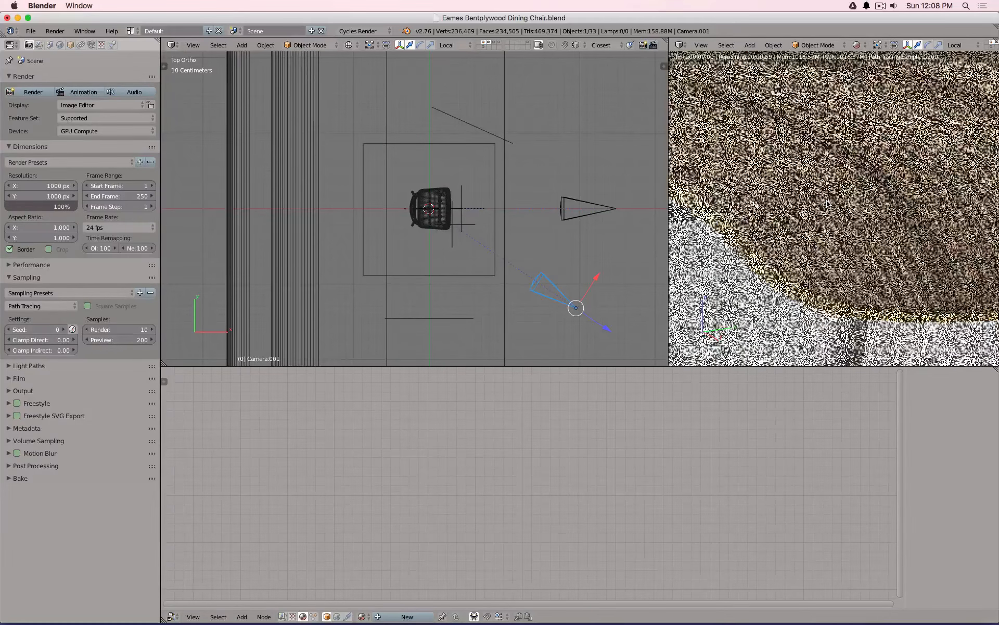
right_click(802, 252)
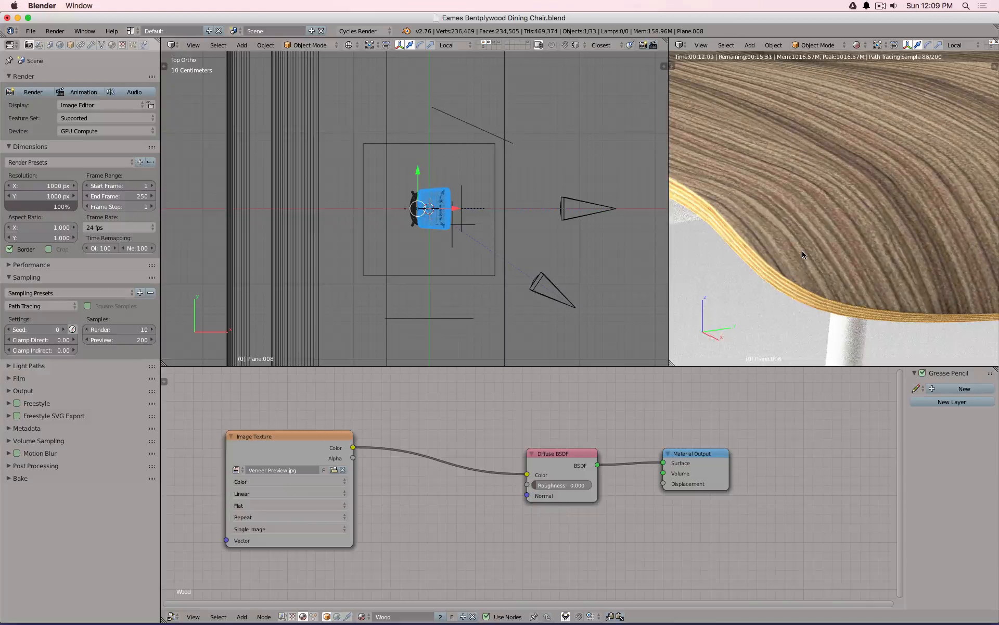
key("super+shift+4")
left_click_drag(675, 365, 998, 63)
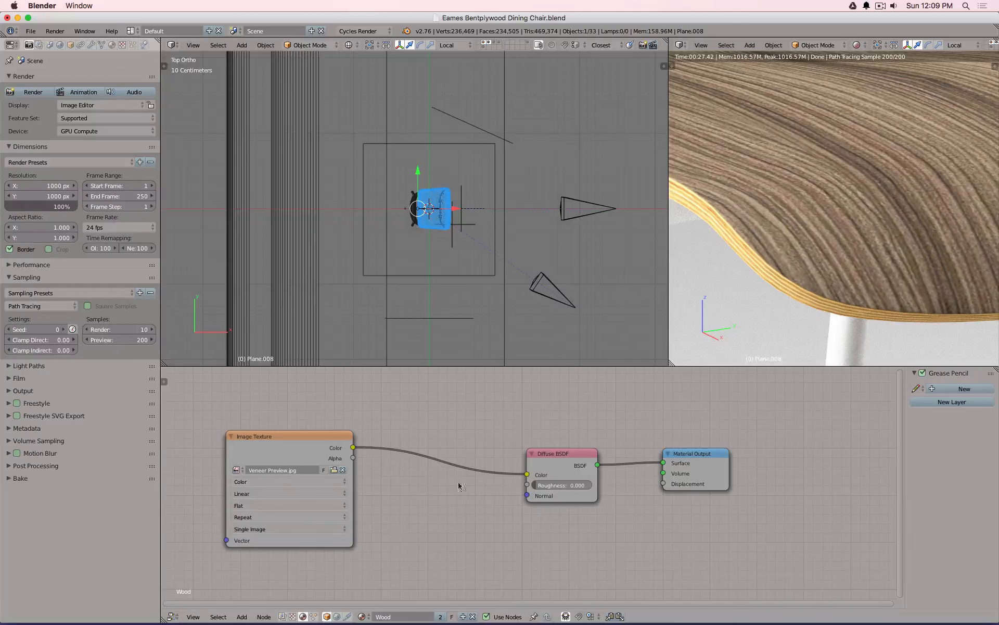
- Collapse the Wood material's Image Texture node, duplicate it below the original, and expand the copy
left_click(226, 439)
left_click(231, 436)
left_click_drag(245, 436, 229, 421)
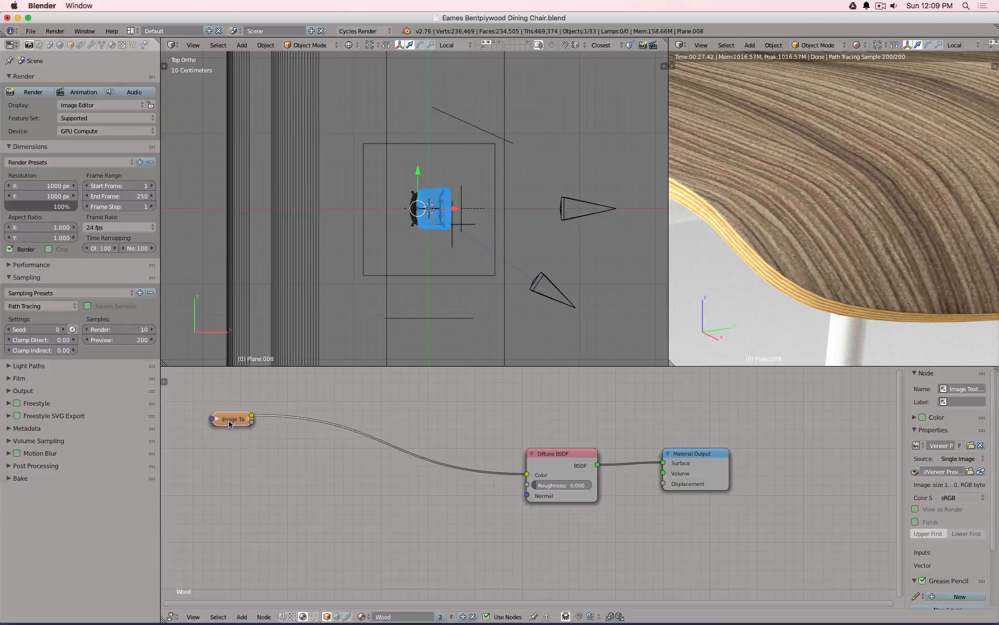
key("shift+d")
left_click(236, 477)
left_click(222, 465)
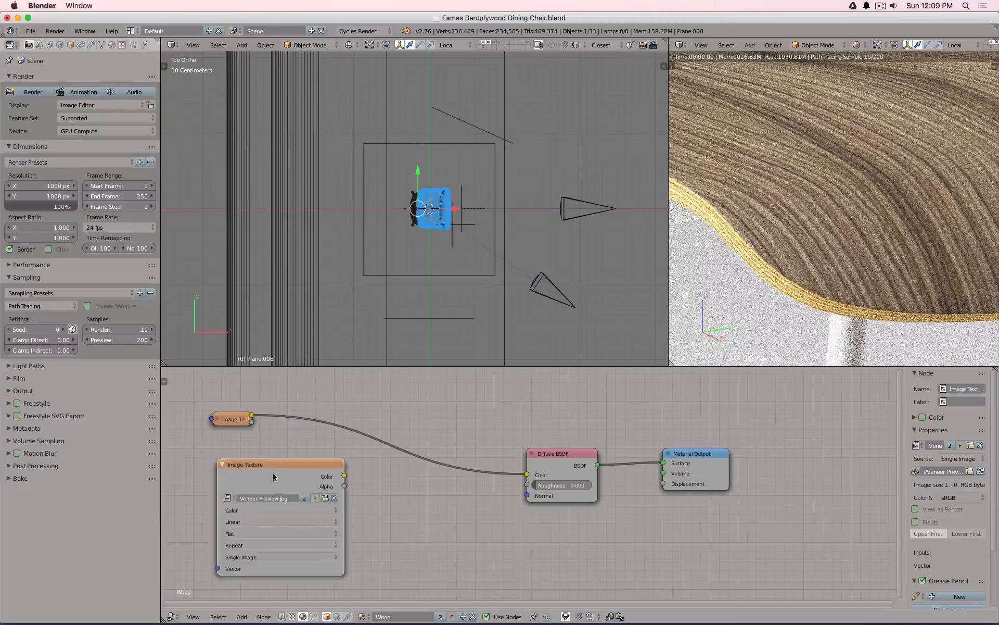
- Load Veneer.jpg from the Desktop into the duplicated Image Texture node and connect its Color output to the Diffuse BSDF color
left_click(335, 498)
left_click(300, 498)
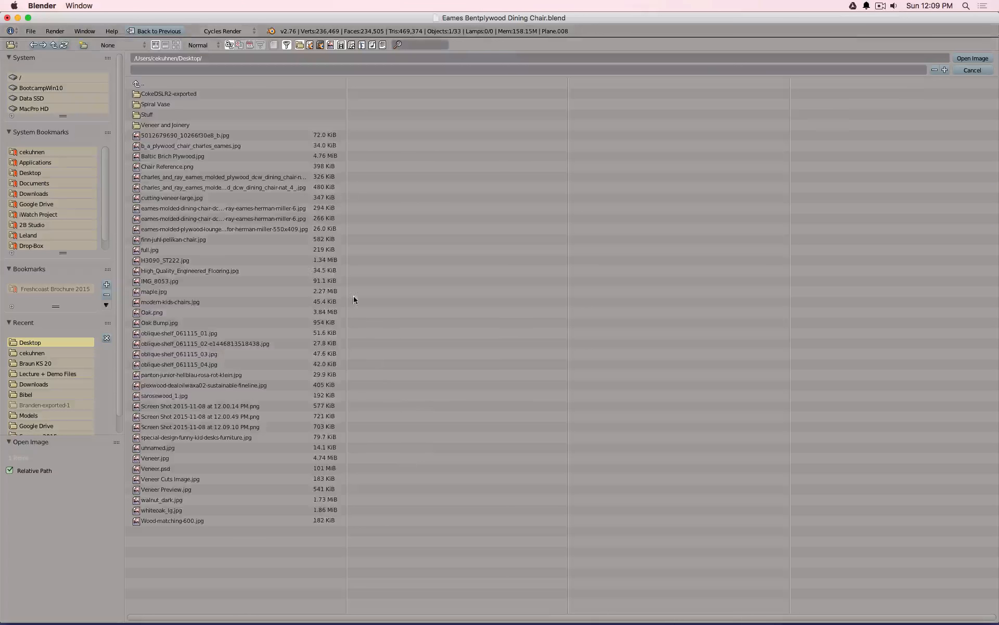
left_click(227, 458)
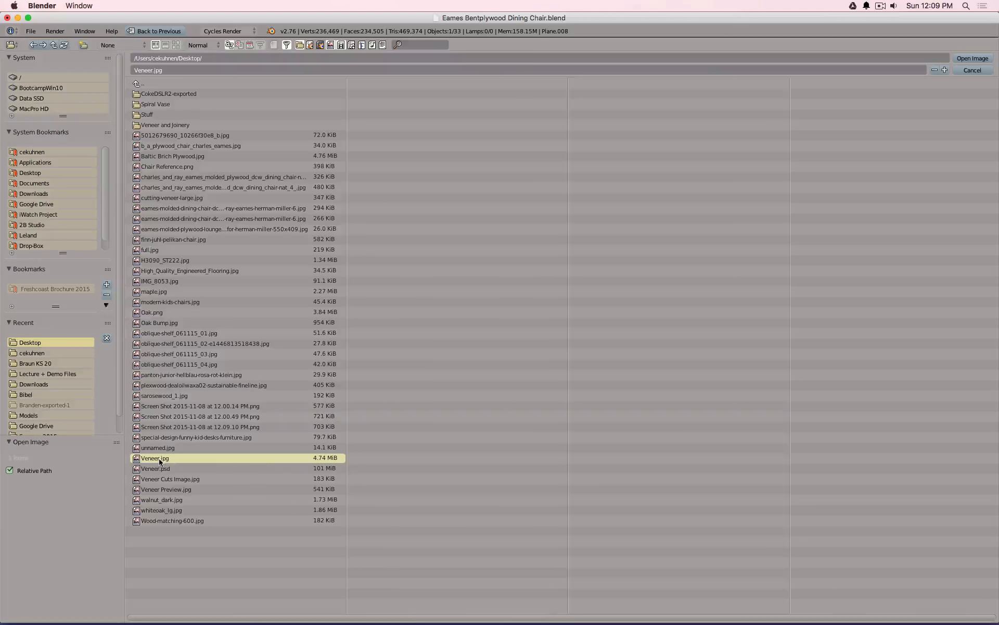
left_click(969, 59)
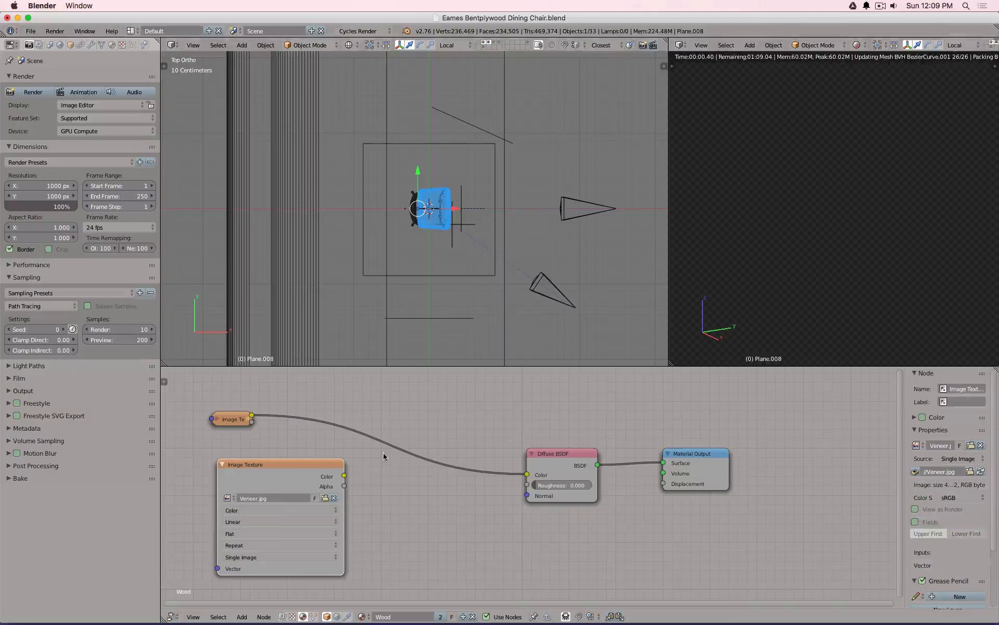
left_click(223, 464)
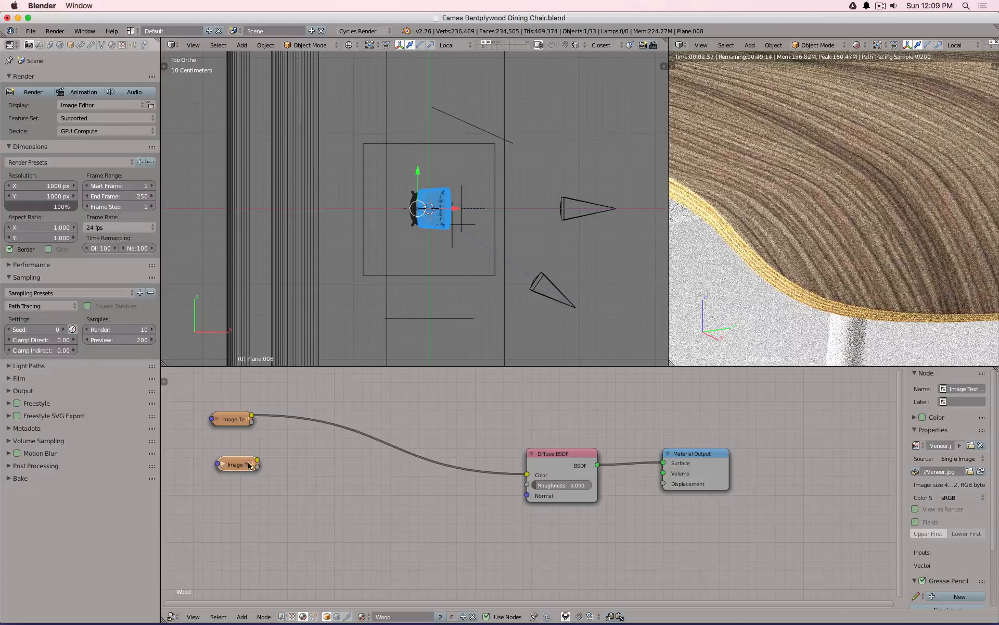
left_click_drag(242, 465, 530, 475)
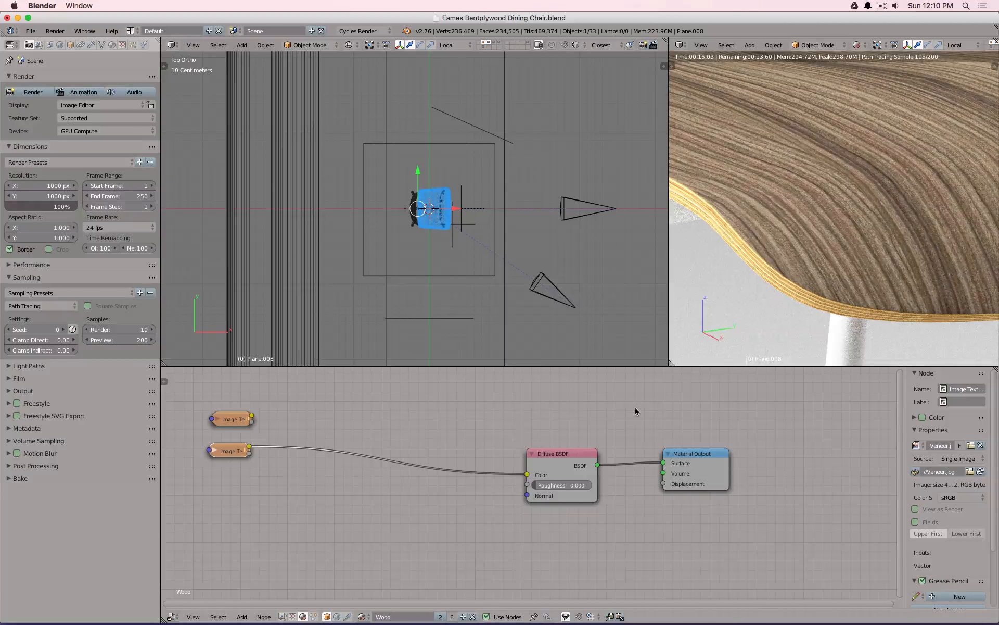
- Capture a screenshot of the rendered preview using Veneer.jpg and hide Blender to reveal the desktop
key("super+shift+4")
left_click_drag(670, 365, 998, 61)
key("super+h")
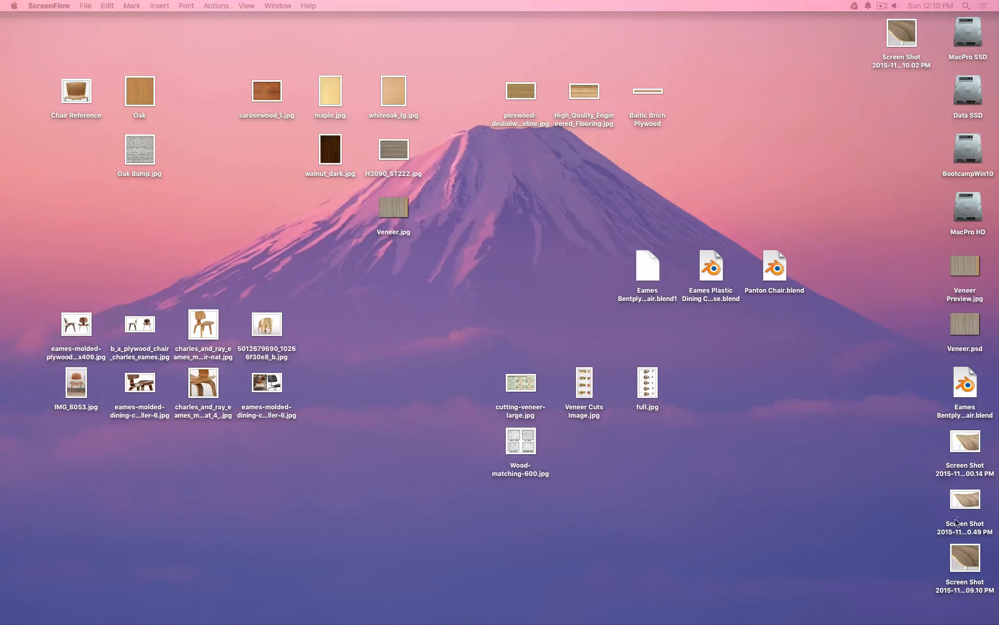
- Place the 12.09.10 PM screenshot below the 12.10.02 PM one and compare both in an enlarged Quick Look preview
left_click_drag(953, 560, 889, 94)
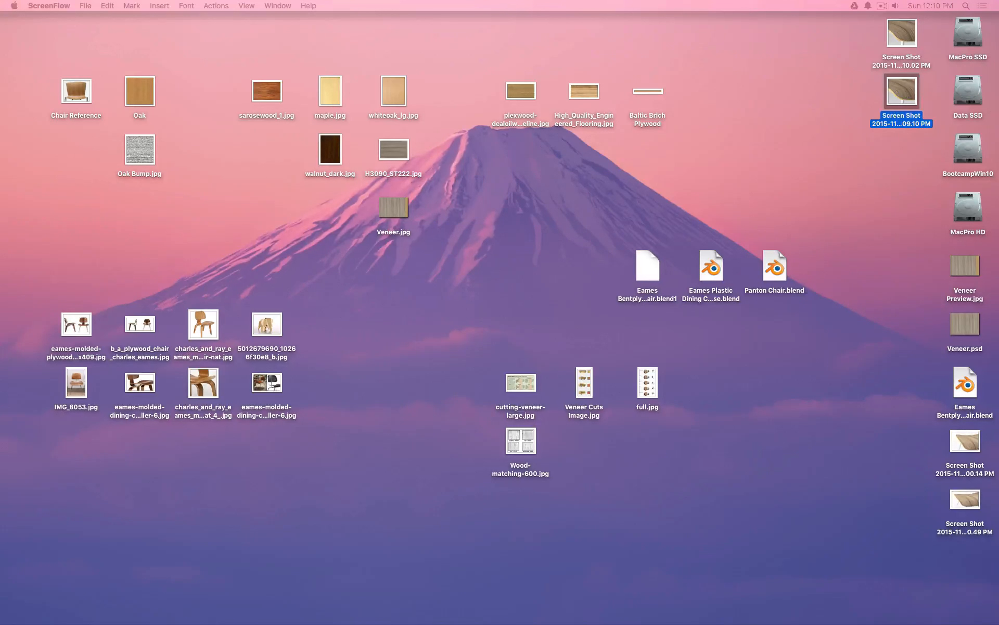
key("space")
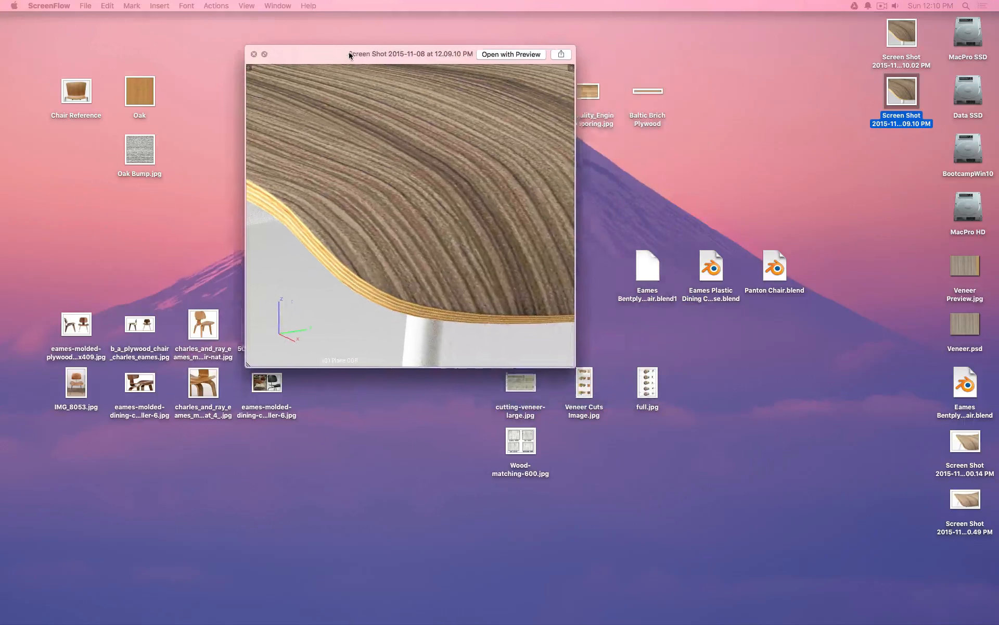
left_click_drag(498, 362, 641, 469)
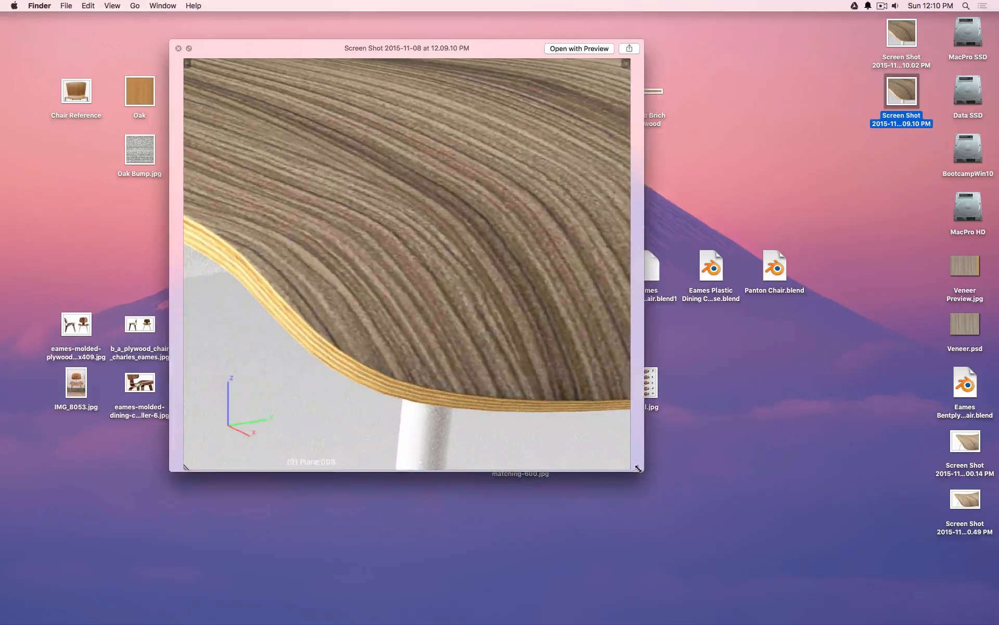
key("Up")
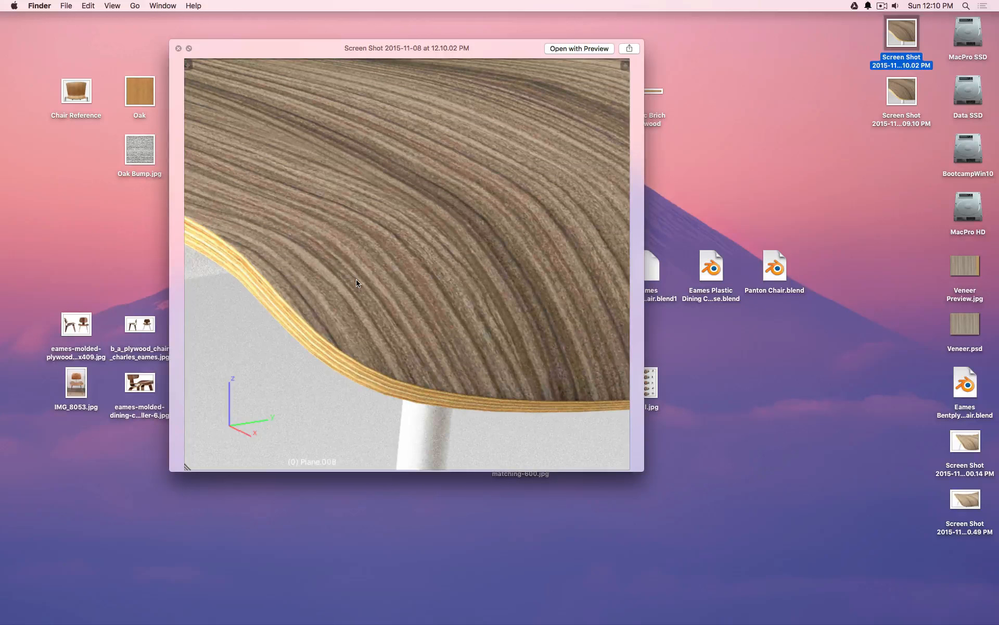
- Compare the veneer detail by alternating between the 12.10.02 PM and 12.09.10 PM screenshots, then close the preview
key("Down")
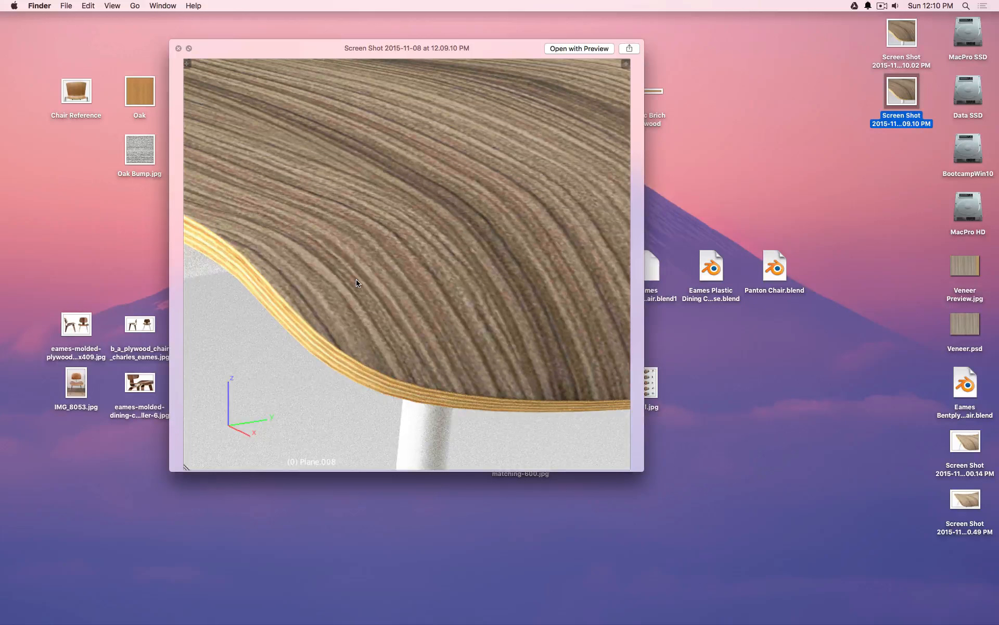
key("Up")
key("Down")
key("Up")
key("Down")
key("Up")
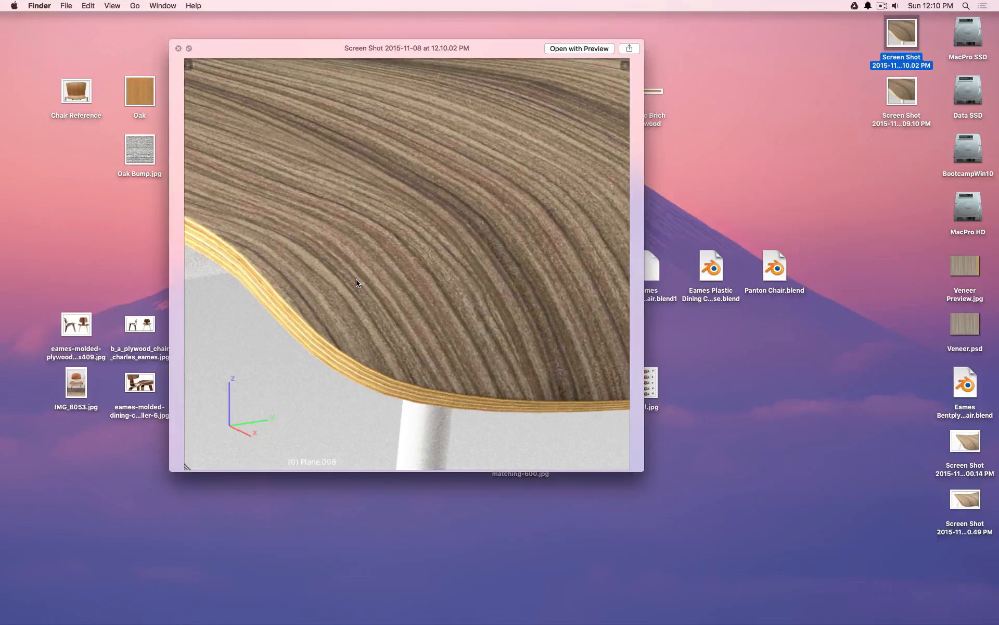
key("Down")
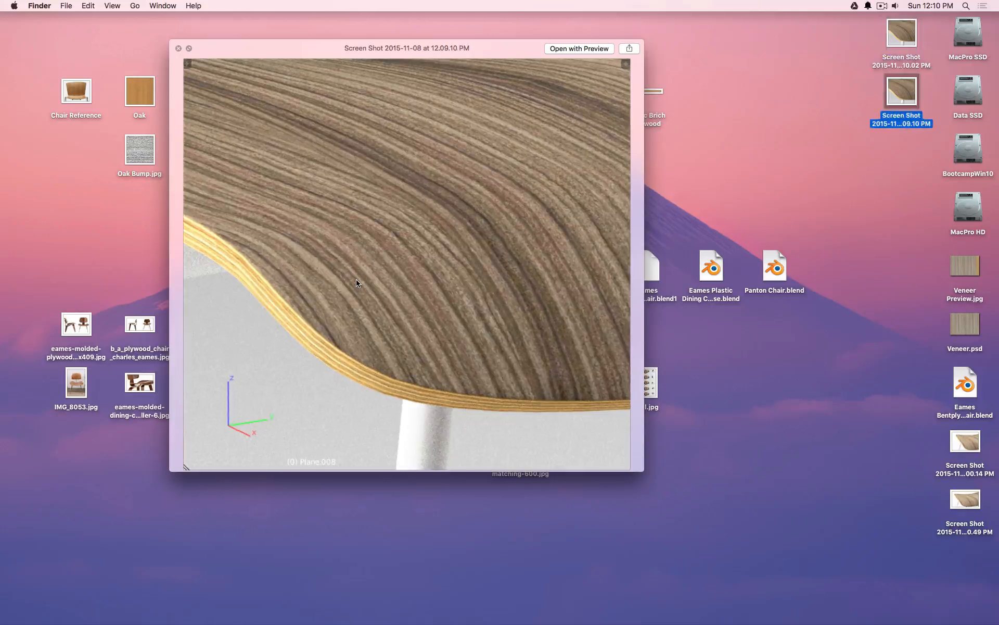
key("Up")
key("Down")
key("Up")
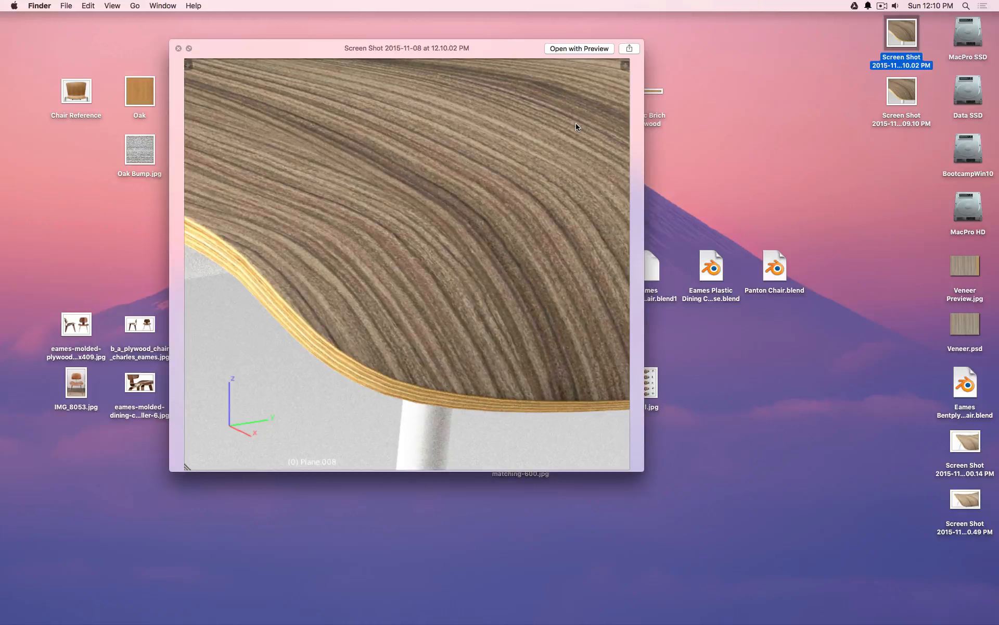
key("space")
- Switch back to Blender and make the front camera active so the rendered viewport frames the chair's seat and backrest
mouse_move(496, 621)
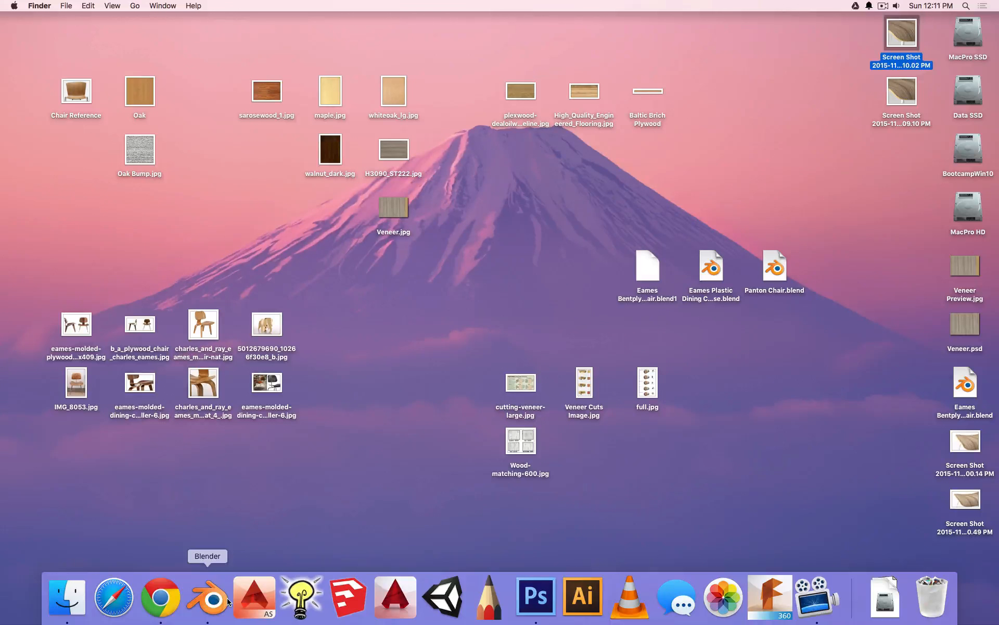
left_click(211, 617)
right_click(582, 213)
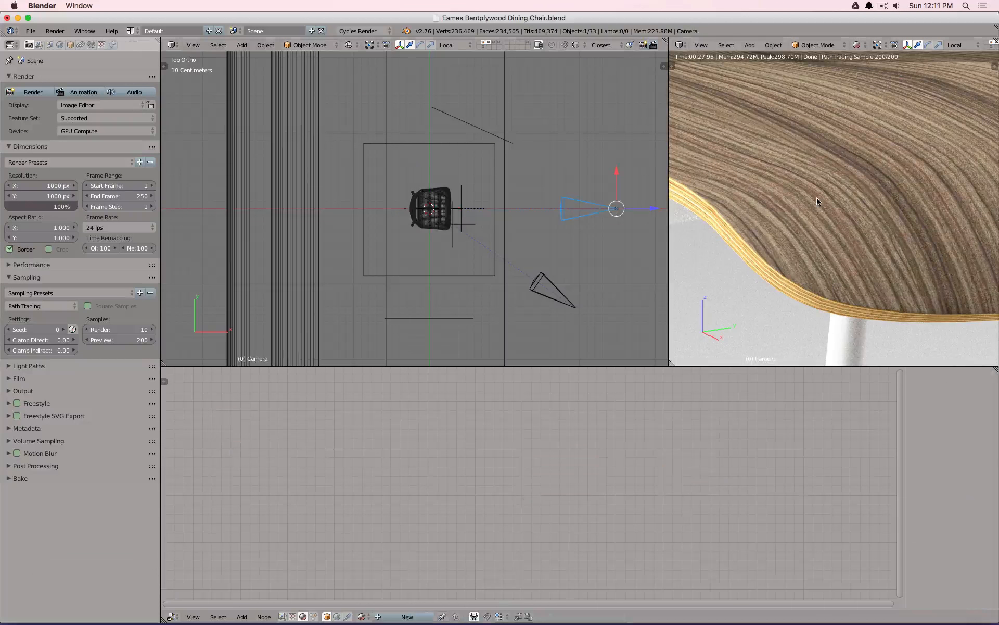
key("ctrl+KP_0")
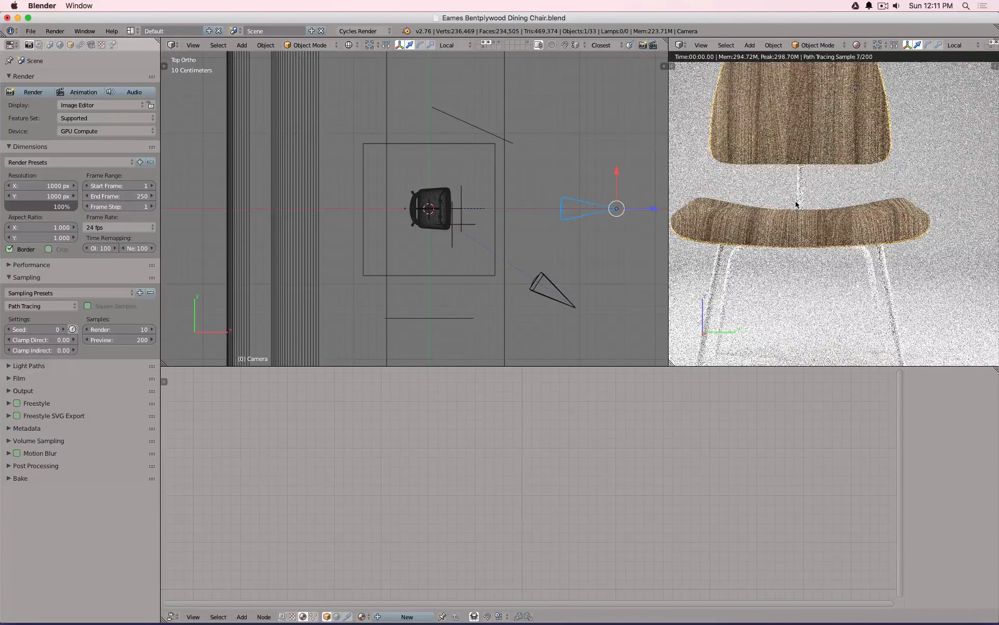
scroll(828, 224, "up", 3)
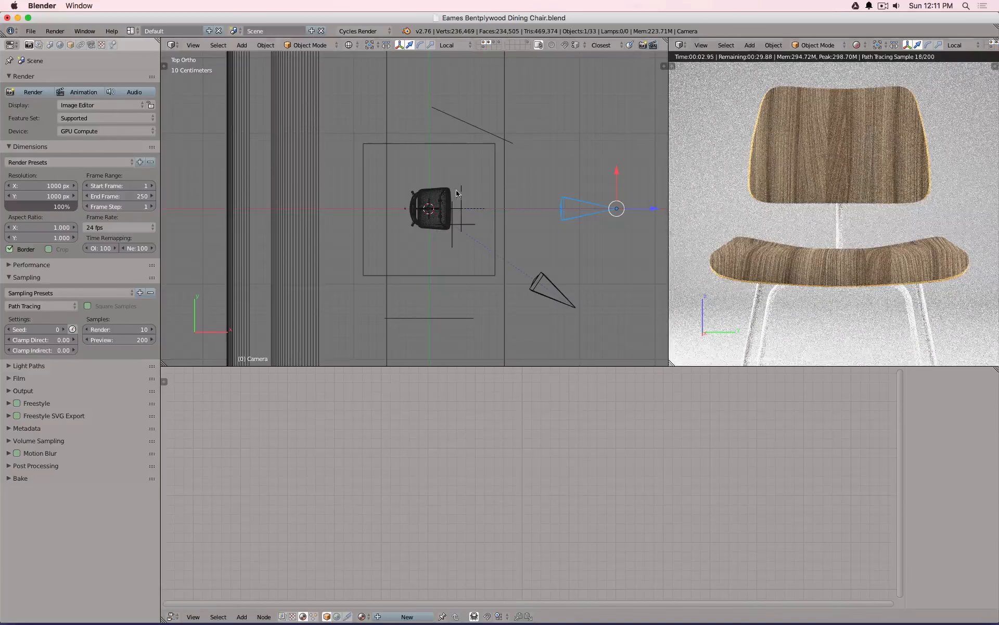
- Reconnect the upper Image Texture to the seat material's Diffuse color and insert a Mix Shader before the Material Output
right_click(440, 197)
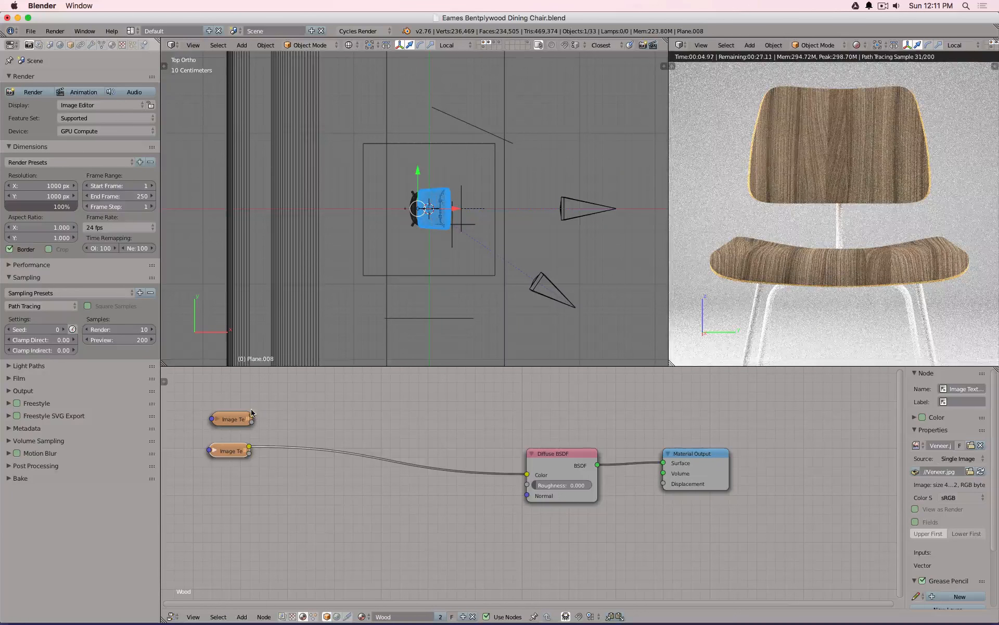
left_click_drag(251, 415, 528, 475)
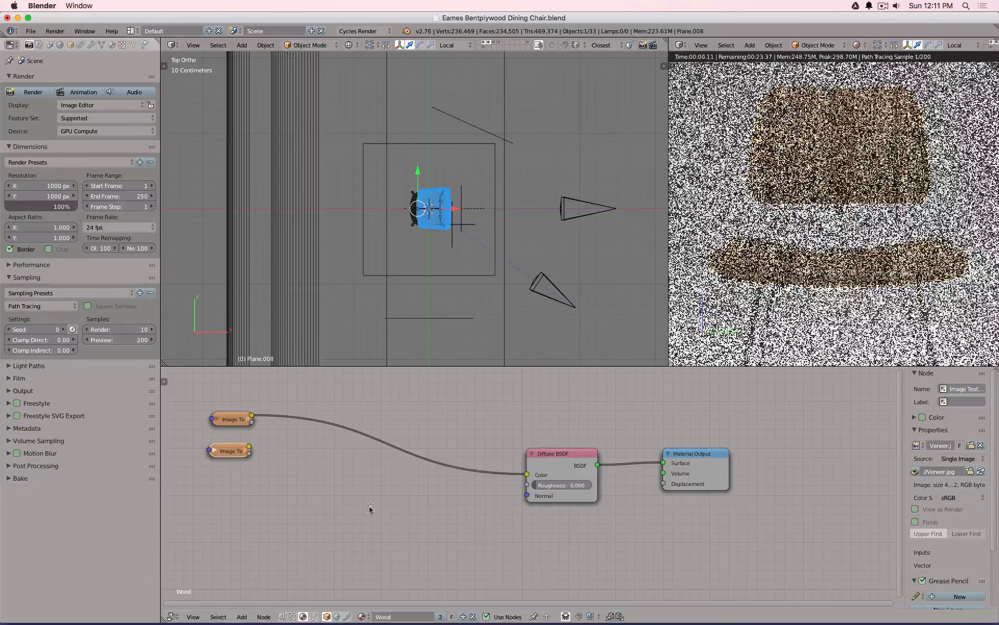
left_click_drag(708, 476, 866, 446)
key("shift+a")
mouse_move(643, 531)
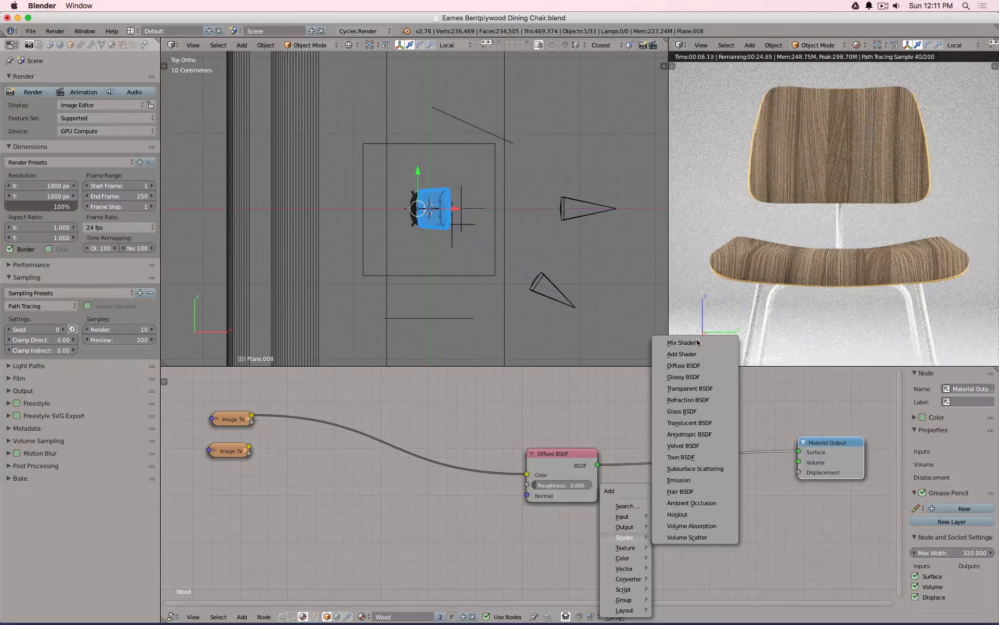
left_click(698, 342)
left_click(689, 469)
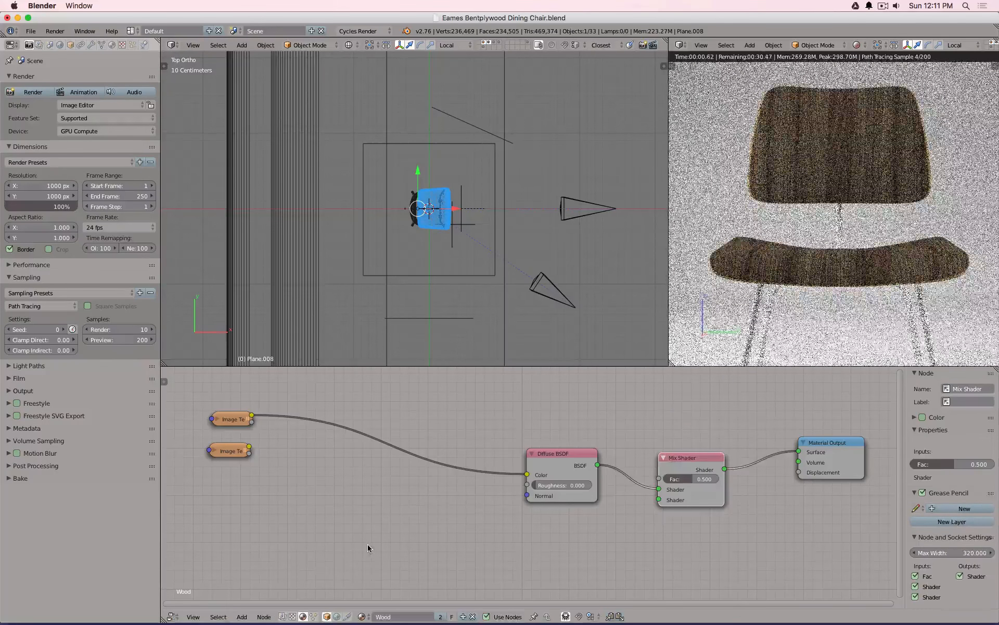
- Add a Glossy BSDF below the Diffuse BSDF with roughness 0 and connect it to the Mix Shader's second shader input
key("shift+a")
mouse_move(353, 538)
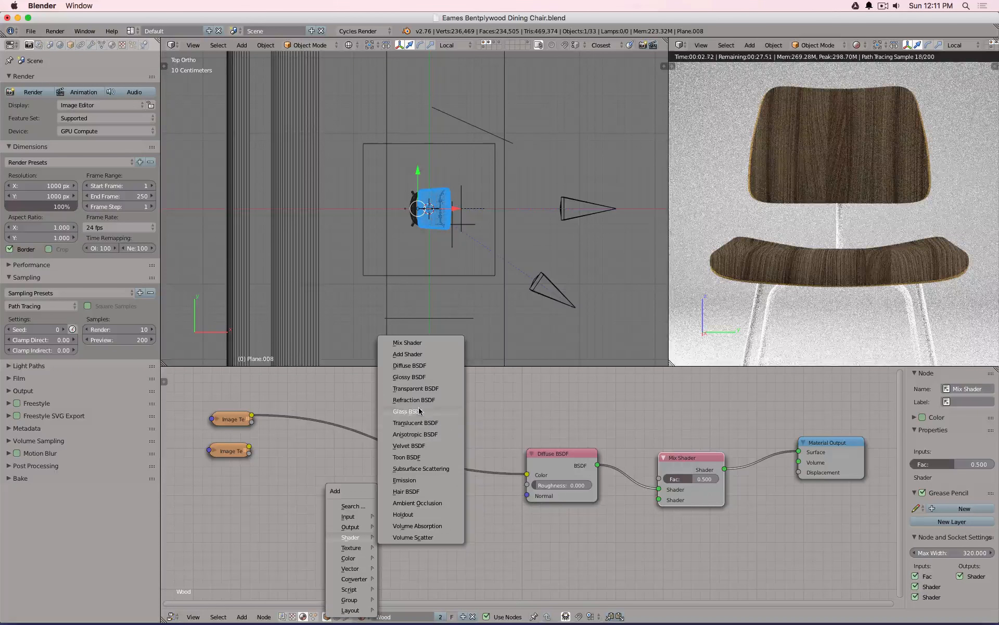
left_click(410, 377)
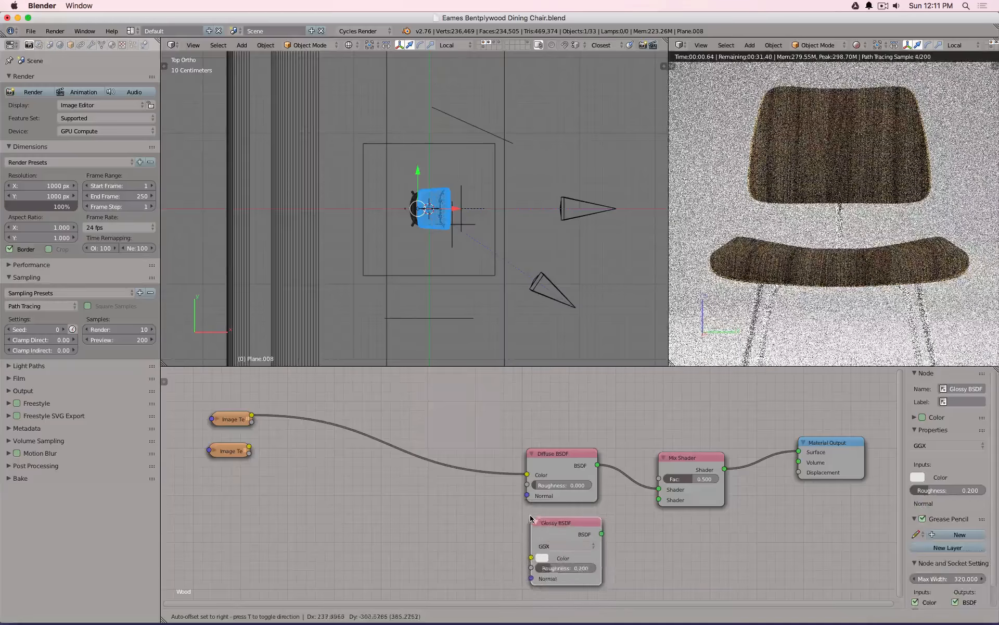
left_click(530, 517)
double_click(587, 567)
type("0")
key("Return")
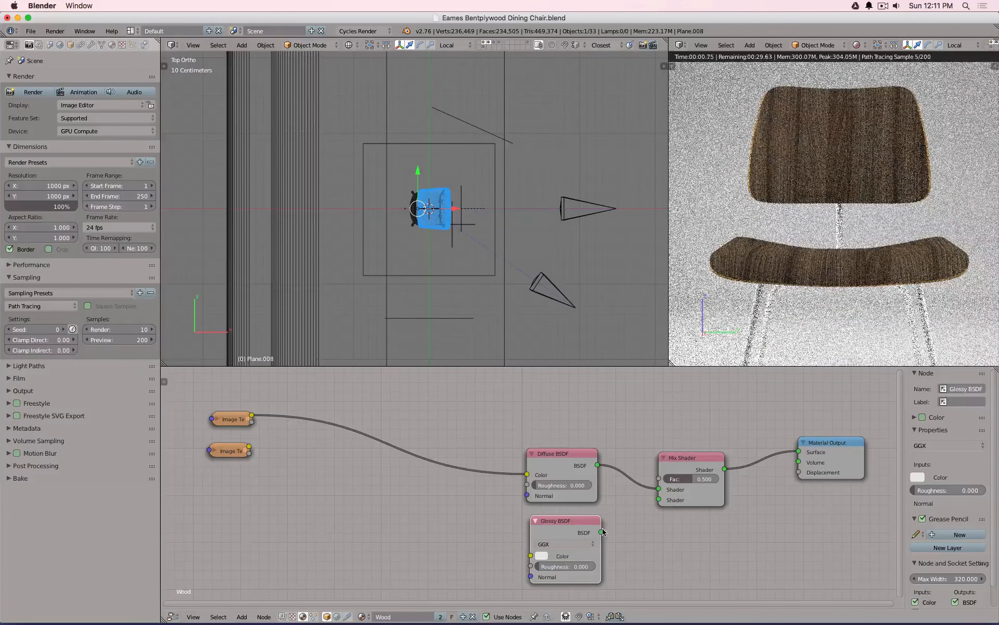
left_click_drag(602, 531, 659, 499)
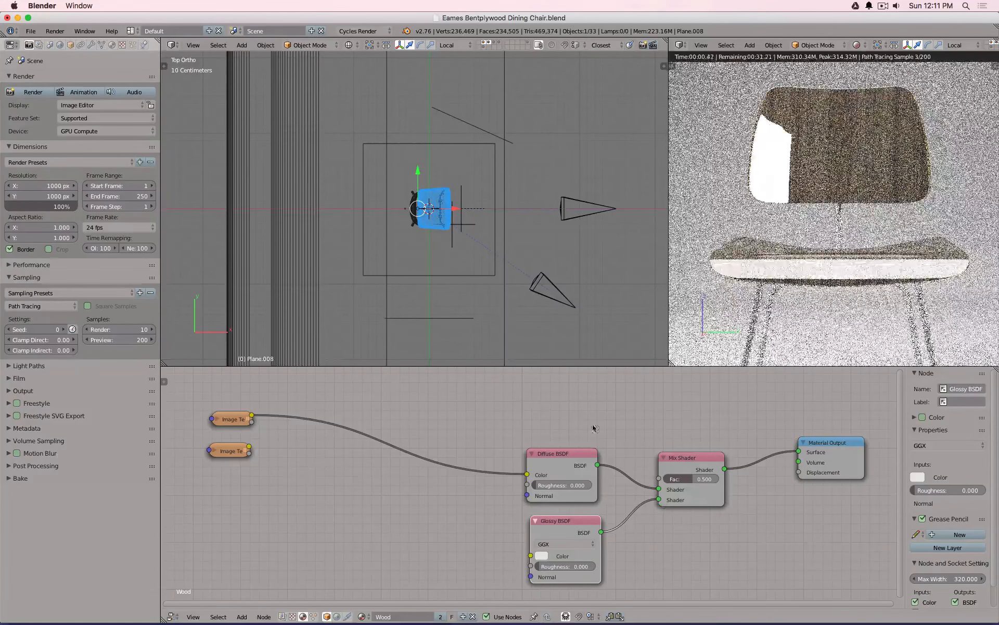
- Add a Layer Weight node above the Diffuse BSDF with Blend 0.2 and connect its Facing output to the Mix Shader's Fac
key("shift+a")
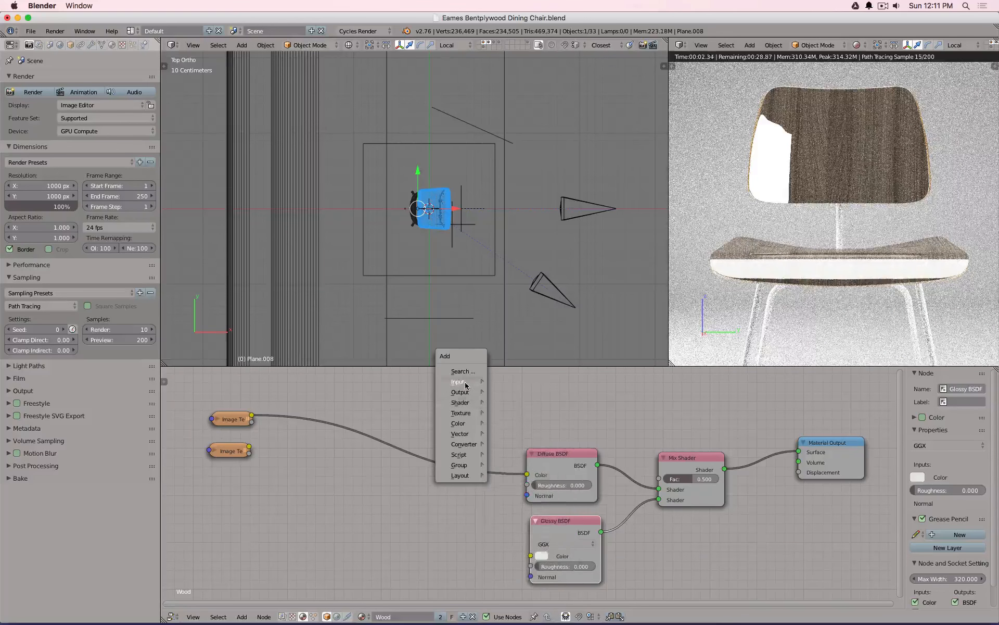
mouse_move(465, 385)
left_click(523, 440)
left_click(534, 387)
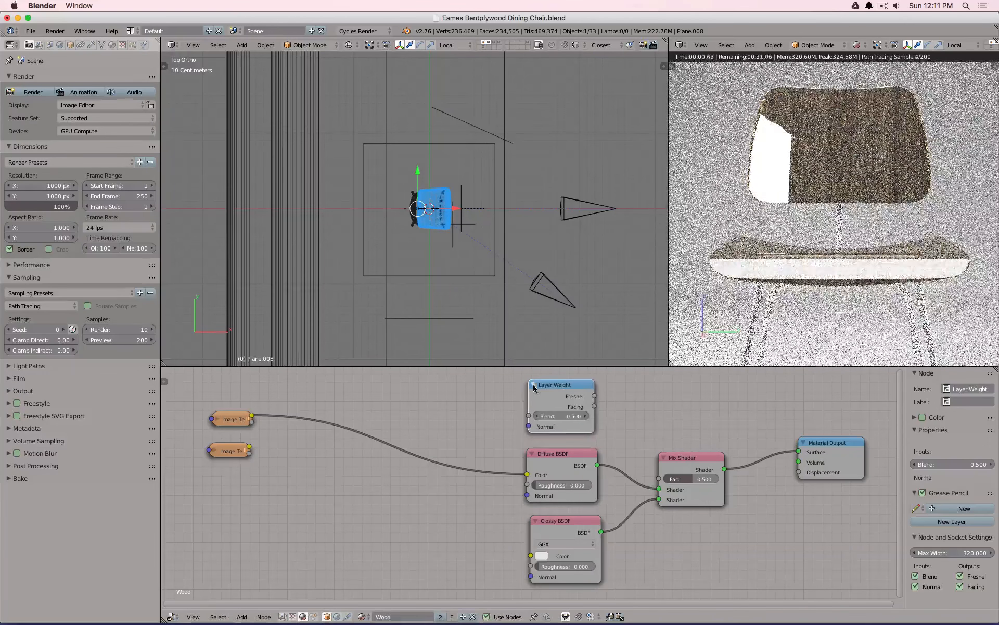
double_click(556, 416)
type(".2")
key("Return")
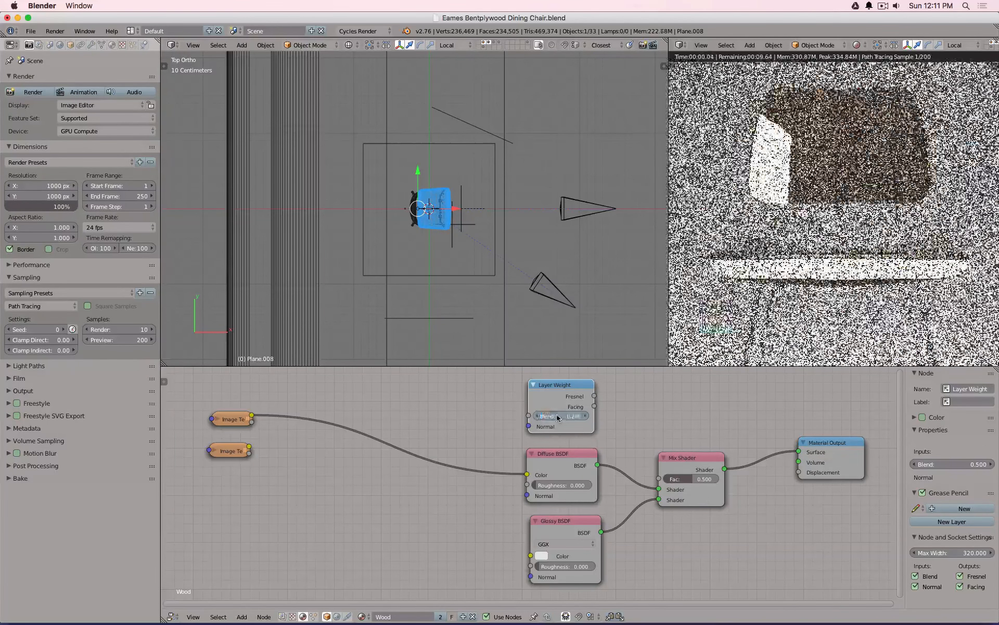
left_click_drag(594, 406, 658, 479)
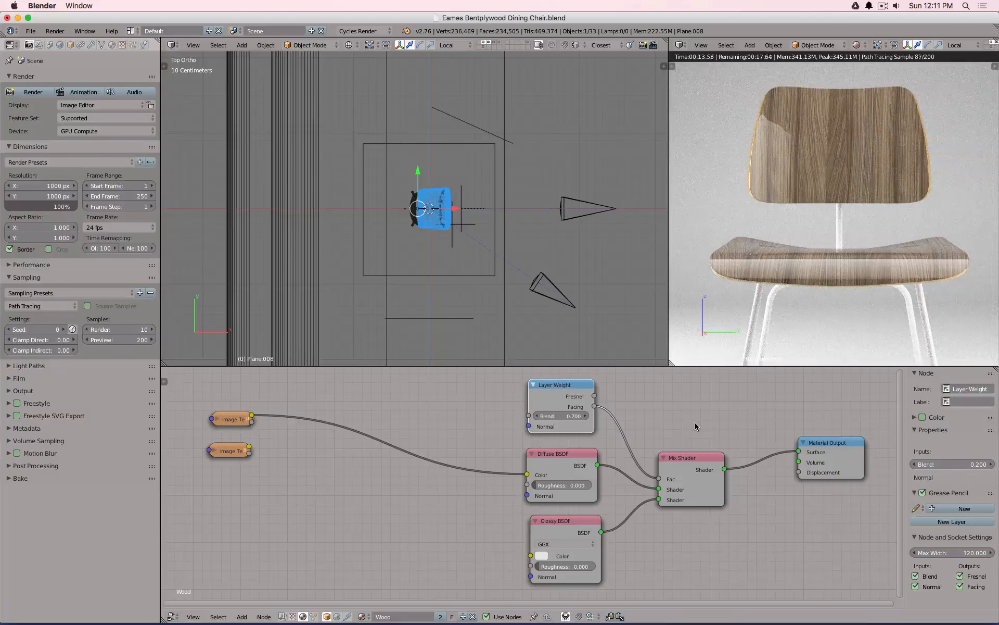
- Try Glossy BSDF roughness values of 0.1, 0.05 and 0.01 in the rendered preview
left_click(558, 562)
key("BackSpace")
type("0.1")
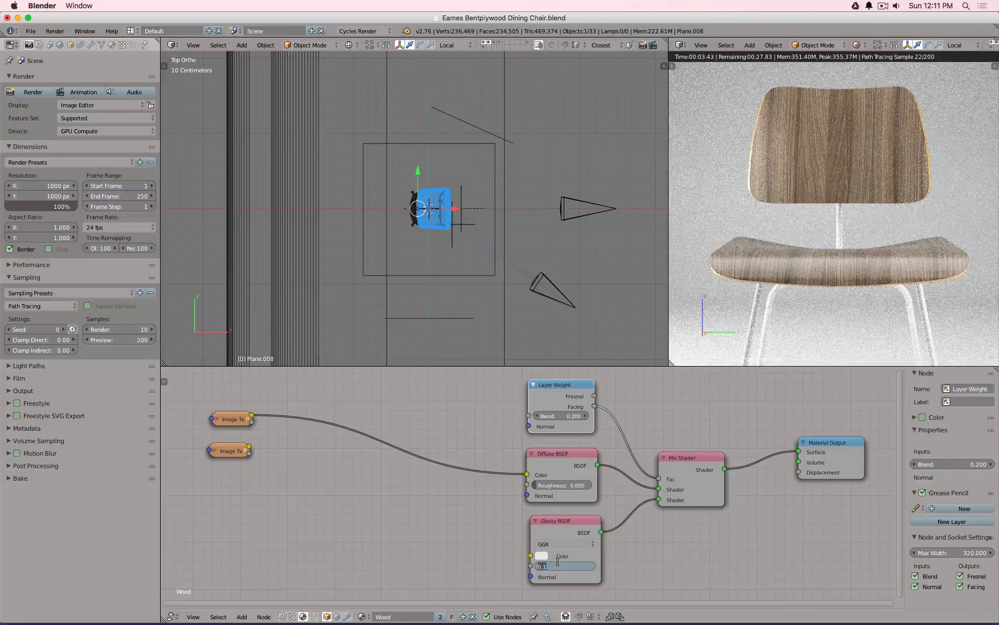
key("BackSpace")
key("Return")
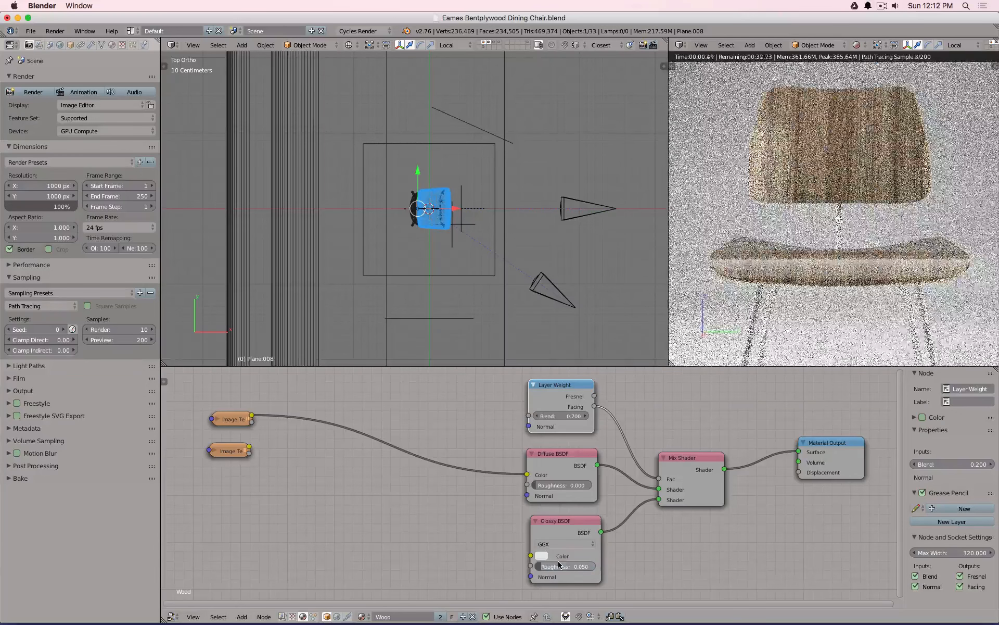
left_click(559, 565)
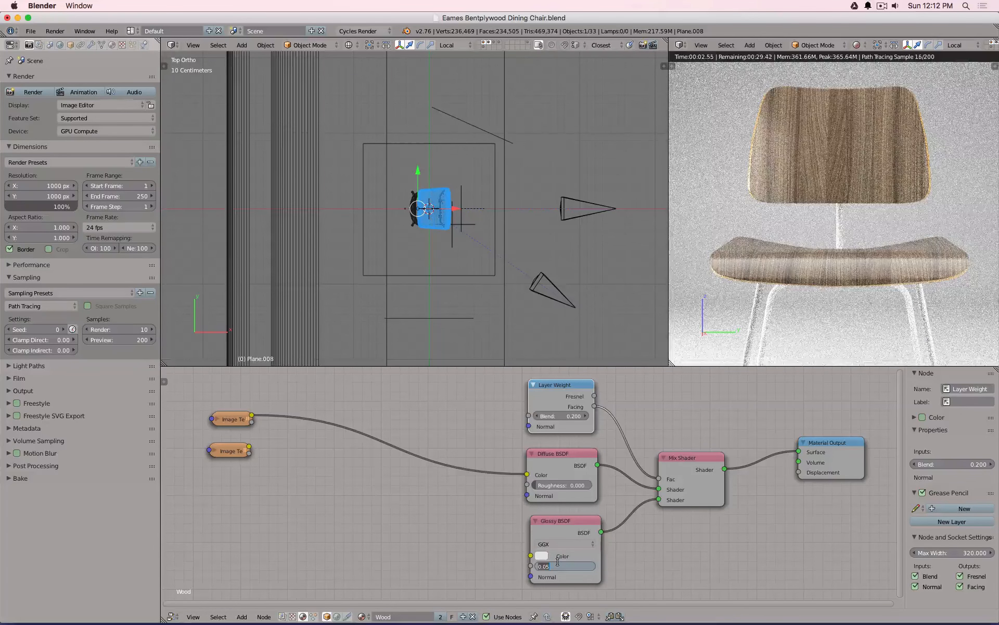
key("BackSpace")
type(".01")
key("Return")
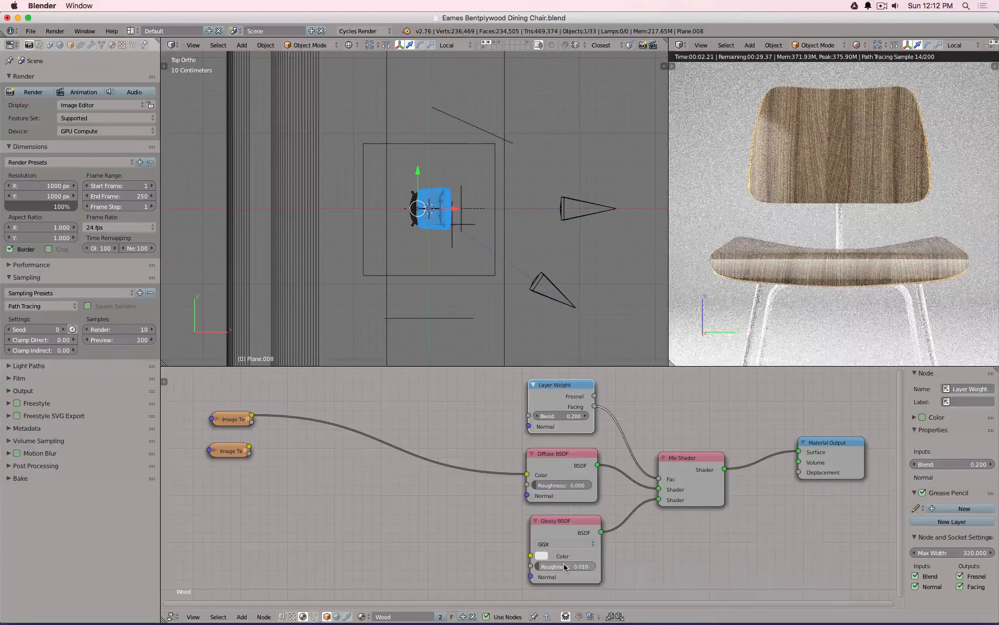
- Set the Glossy BSDF roughness to 0.05
left_click(564, 565)
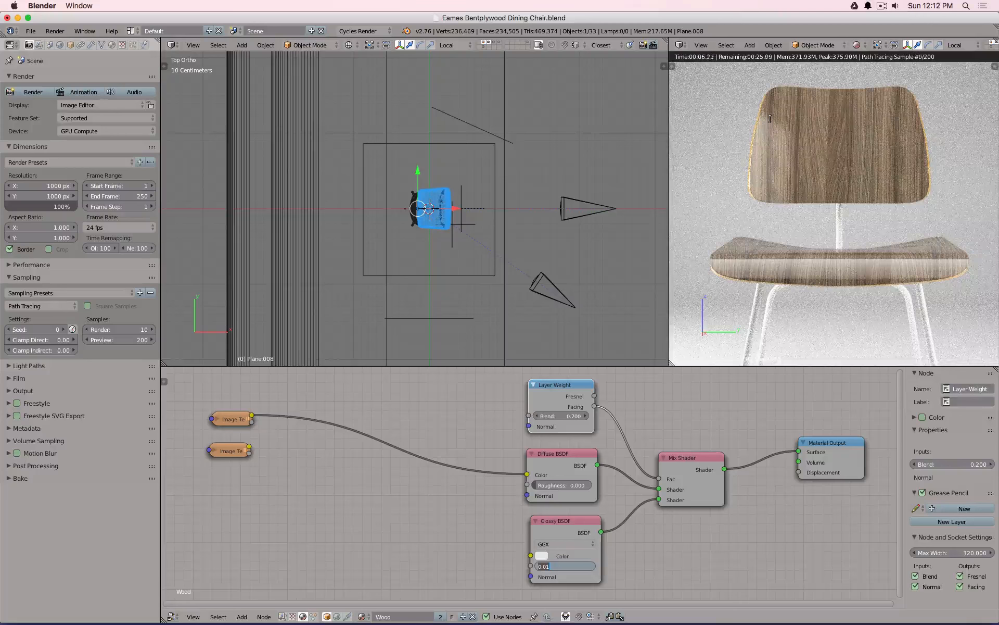
left_click(556, 567)
type("5")
key("Return")
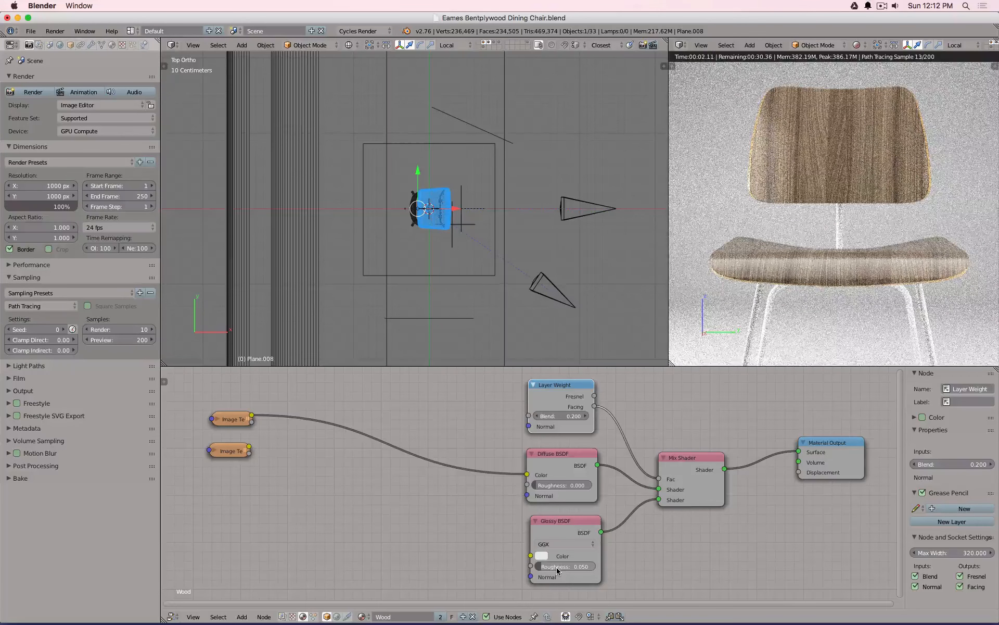
left_click(556, 568)
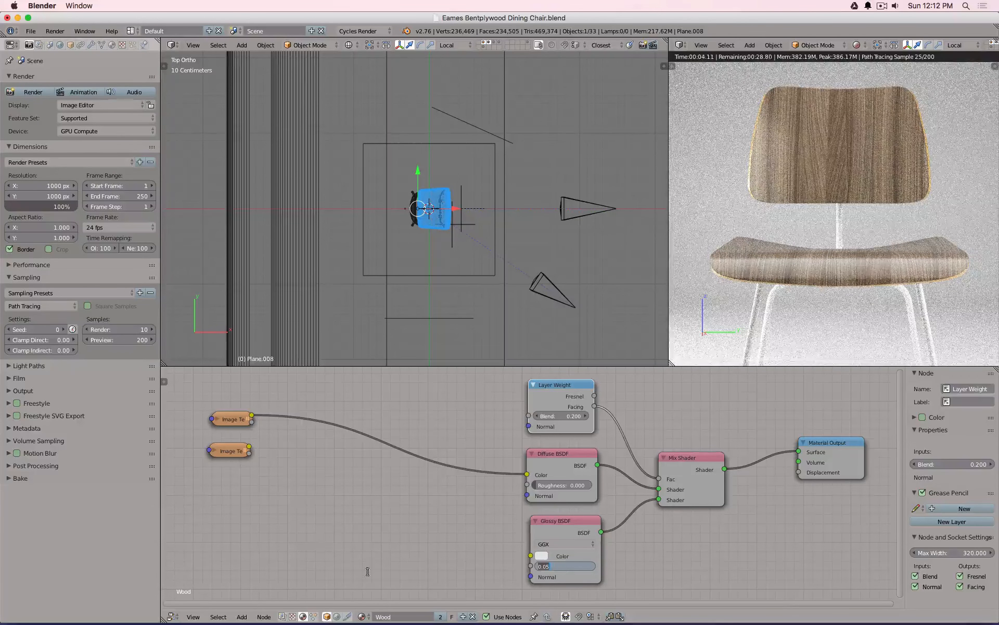
key("Return")
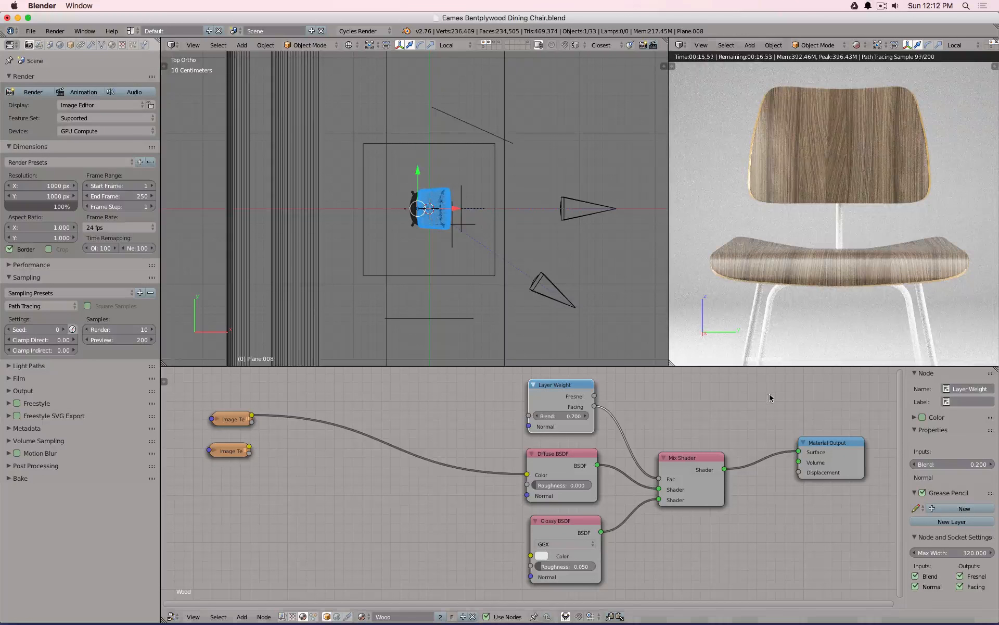
- Make room in the node tree and insert a Math node set to Multiply between Layer Weight's Facing output and Mix Shader's Fac
left_click_drag(827, 447, 779, 467)
left_click_drag(697, 466, 771, 467)
key("shift+a")
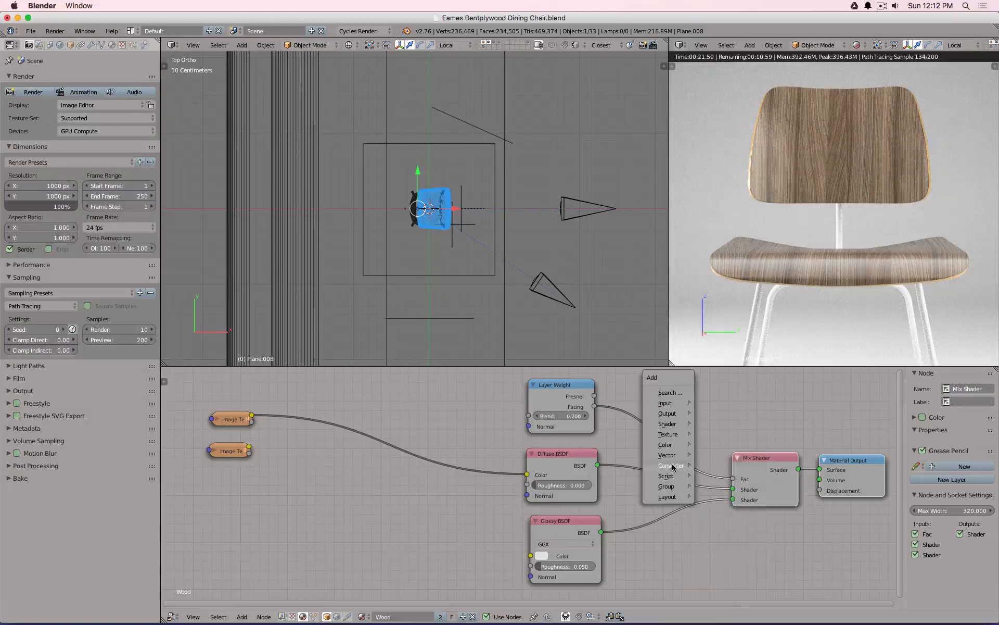
mouse_move(671, 465)
left_click(721, 517)
left_click(644, 395)
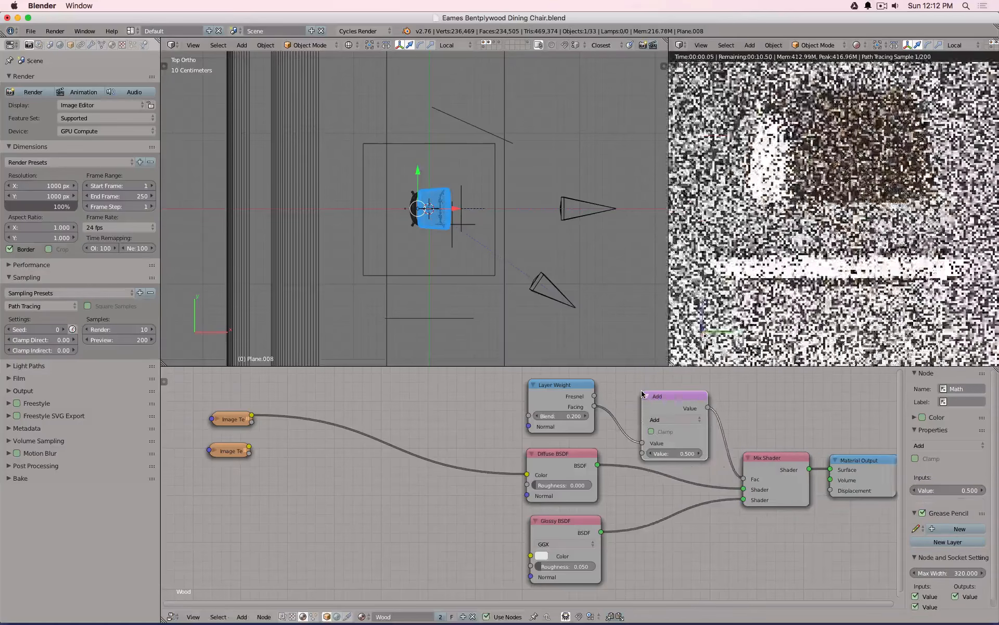
left_click(674, 420)
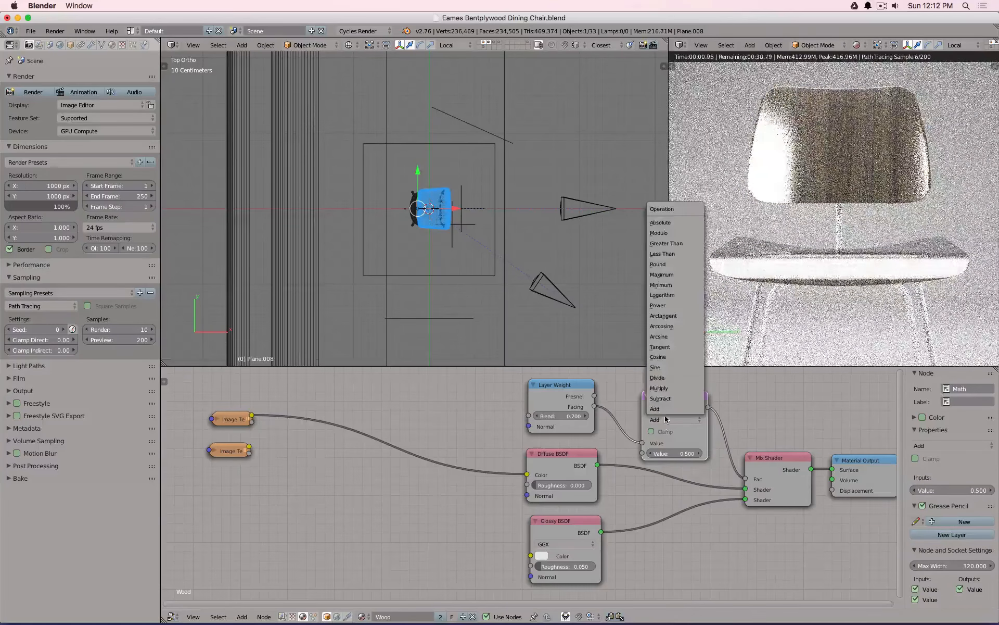
left_click(667, 388)
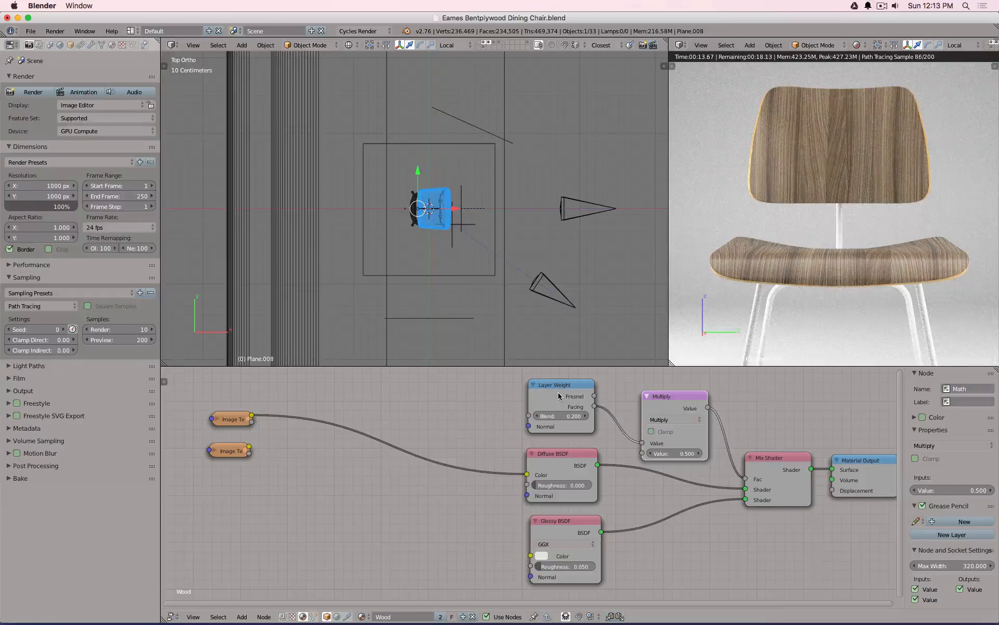
- Set the Multiply node's value to 0 to preview the wood without reflections
left_click(675, 453)
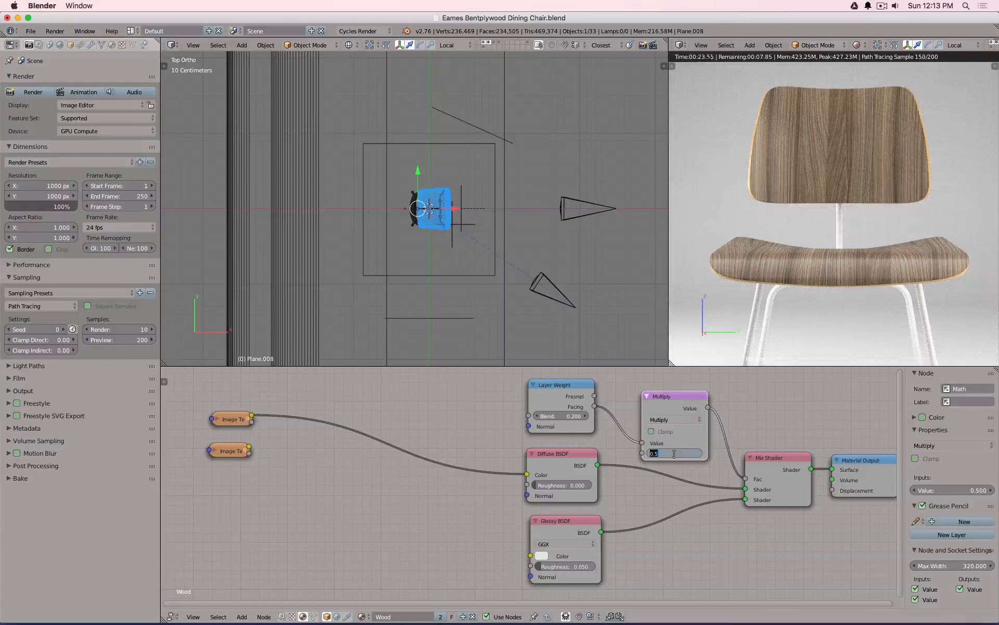
type("0")
key("Return")
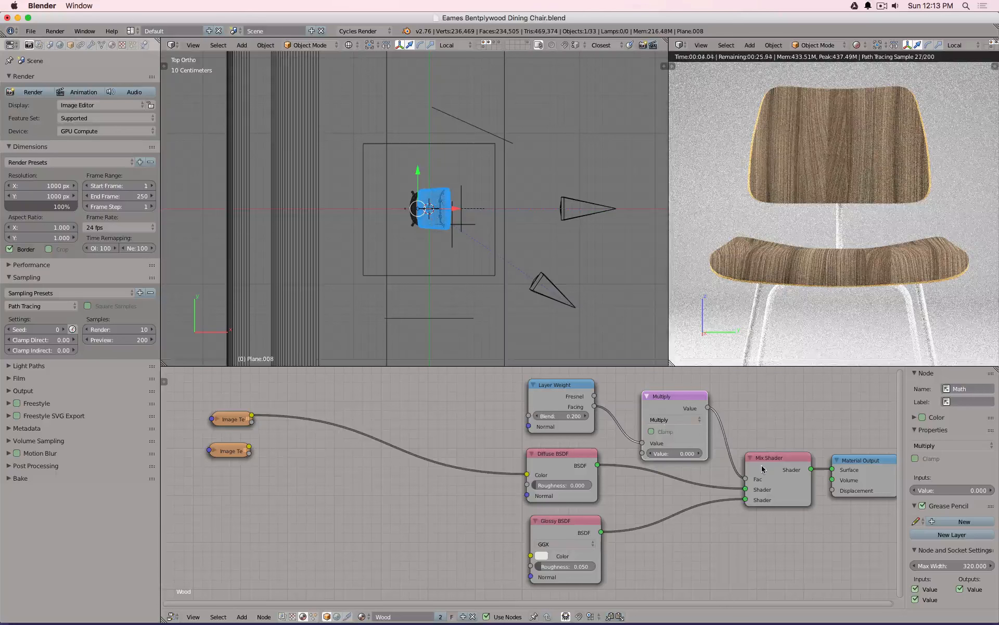
- Set the Multiply node's value to 1 to preview the wood with full Layer Weight reflections
left_click(679, 453)
type("1")
key("Return")
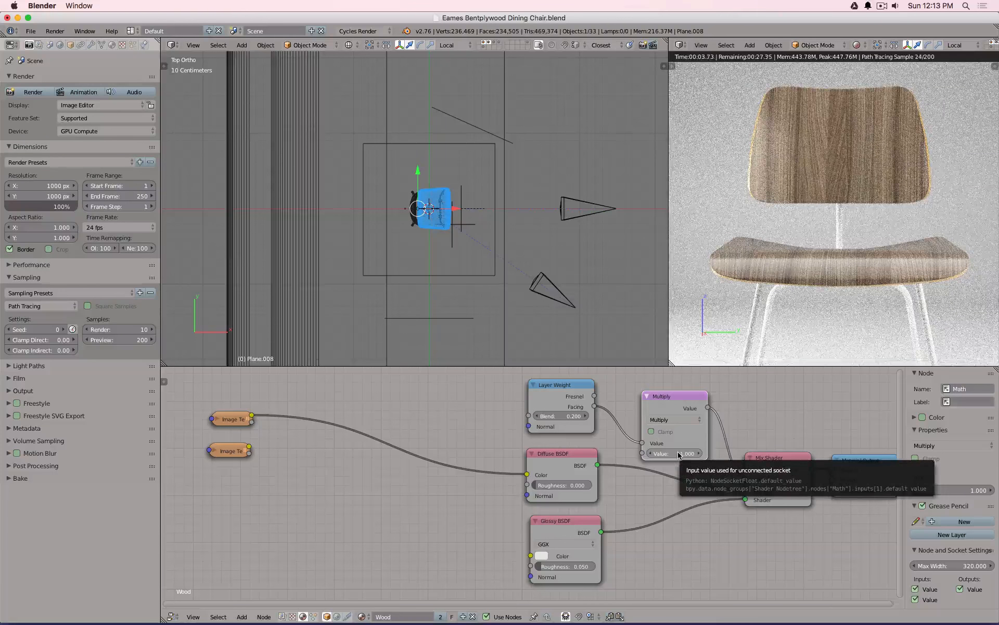
- Set the Multiply node's value back to 0 to compare the wood without its reflections
left_click(678, 454)
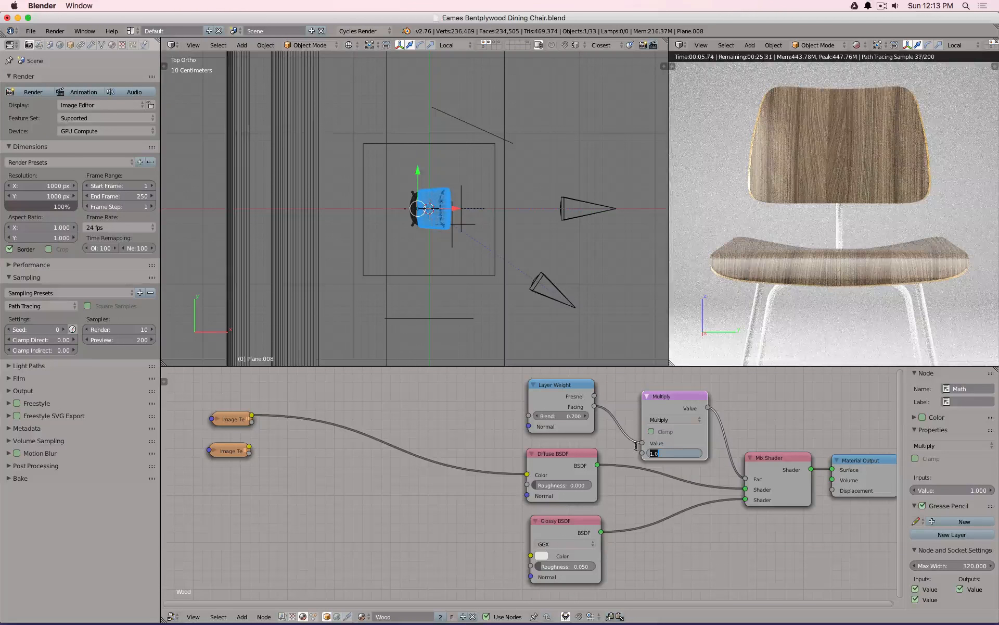
key("Return")
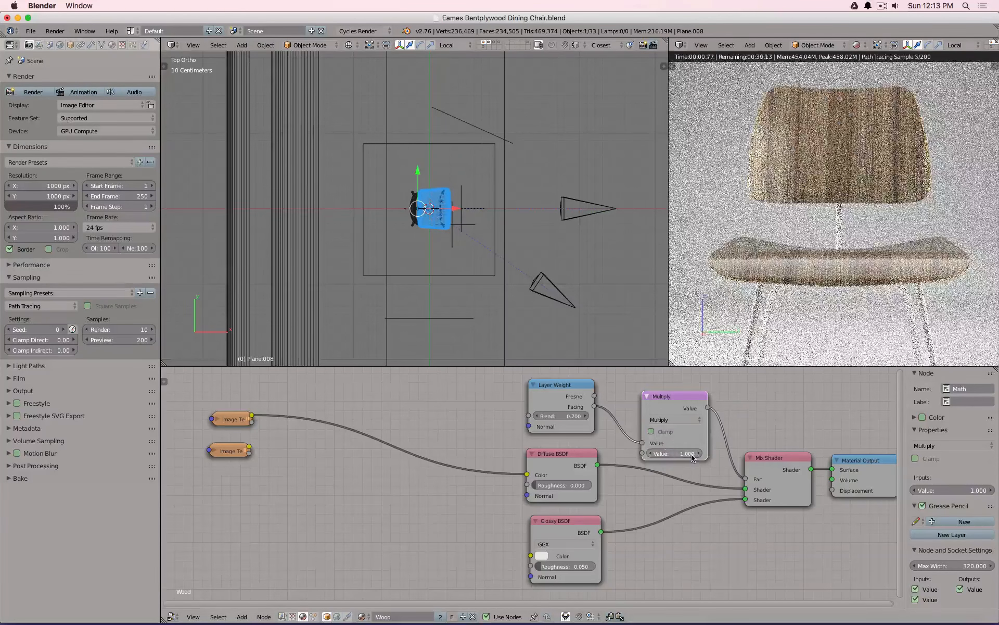
left_click(680, 453)
type("0")
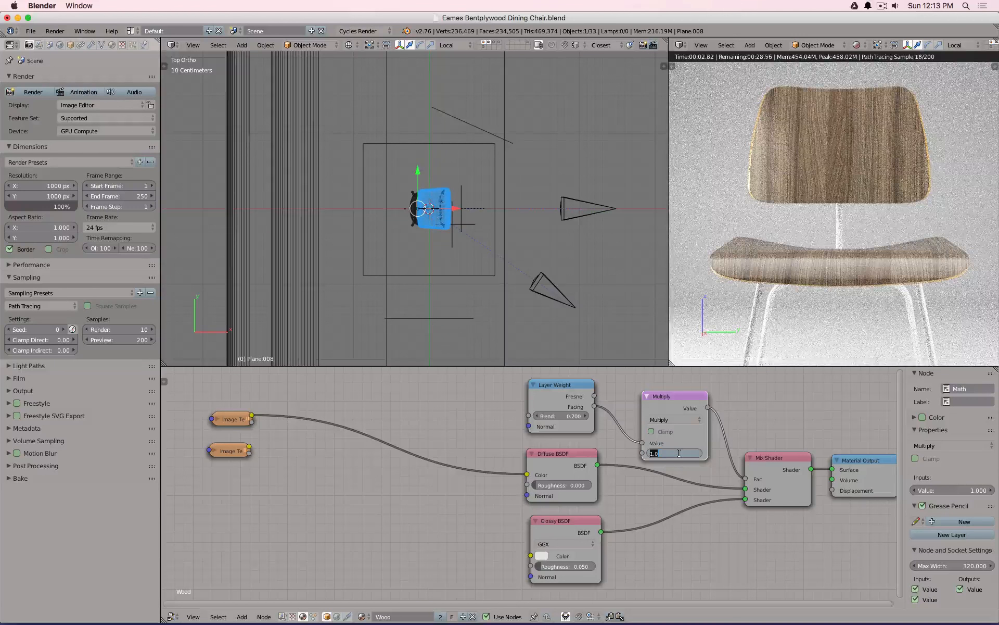
key("Return")
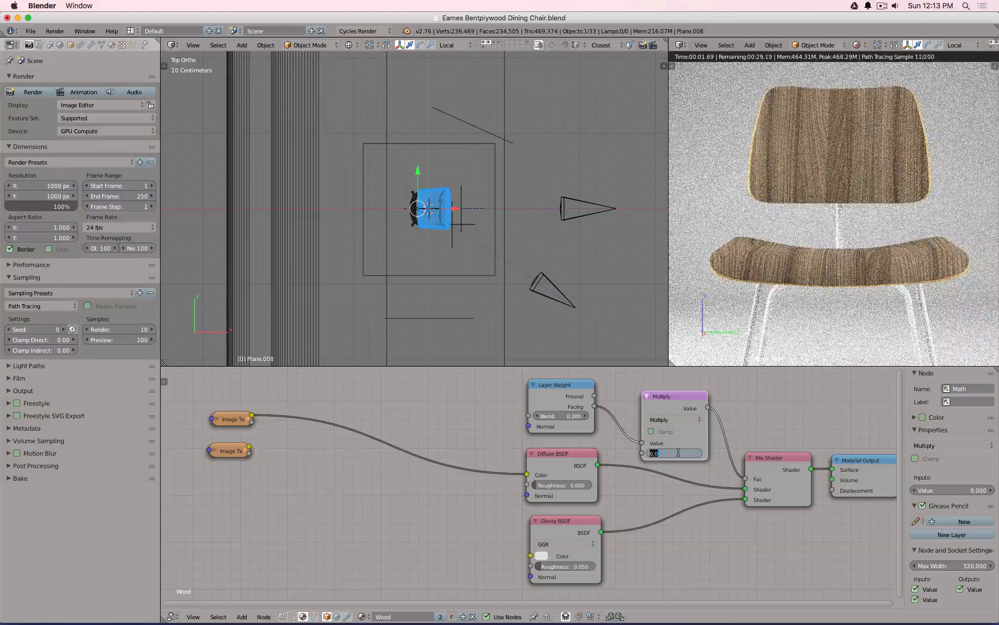
- Try Multiply node values of 0.25 and 0.5 to compare subtle reflection strengths in the rendered preview
left_click(678, 453)
type(".25")
key("Return")
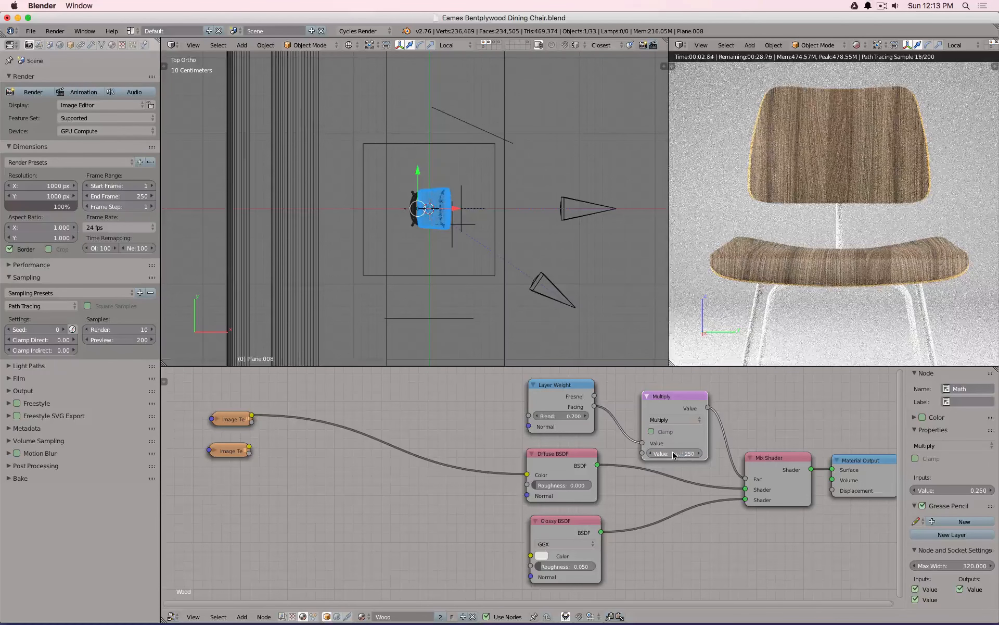
left_click(672, 453)
type(".5")
key("Return")
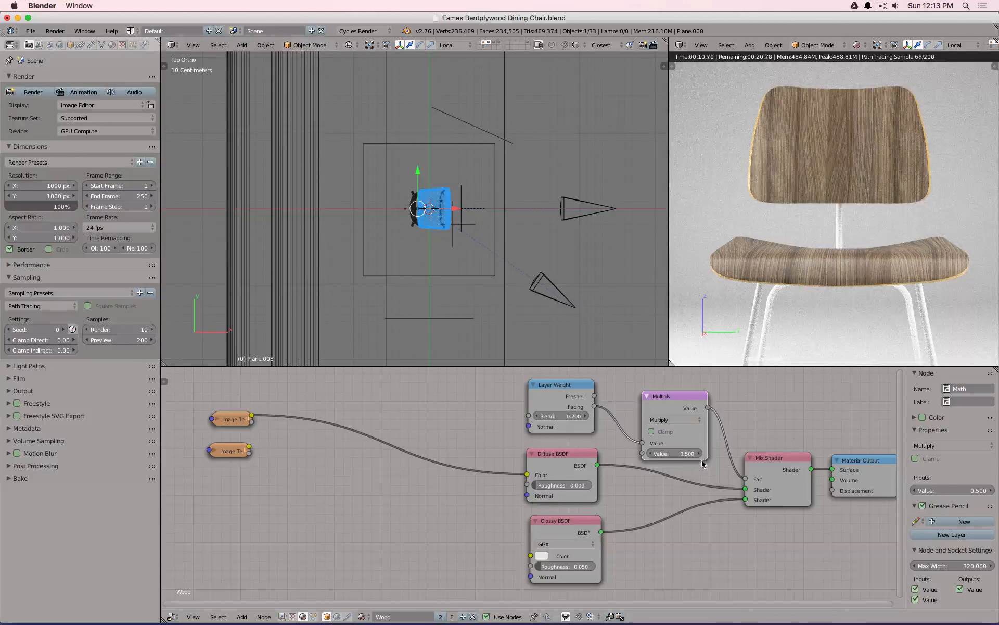
- Try Multiply node values of 1, 3 and 10 to preview increasingly exaggerated reflections on the chair
left_click(671, 454)
type("1")
key("Return")
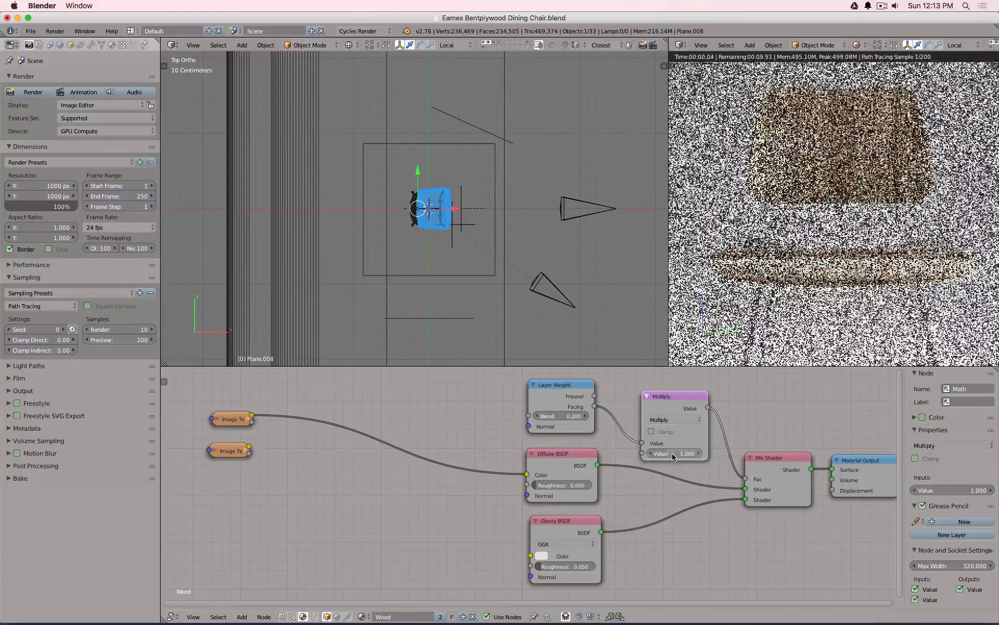
left_click(672, 454)
type("3")
key("Return")
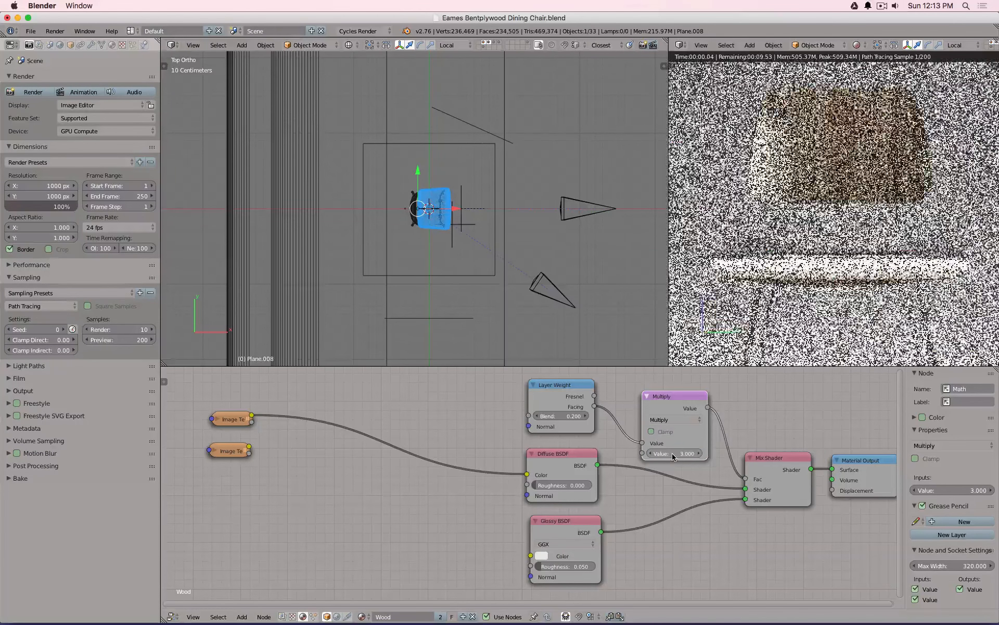
left_click(673, 454)
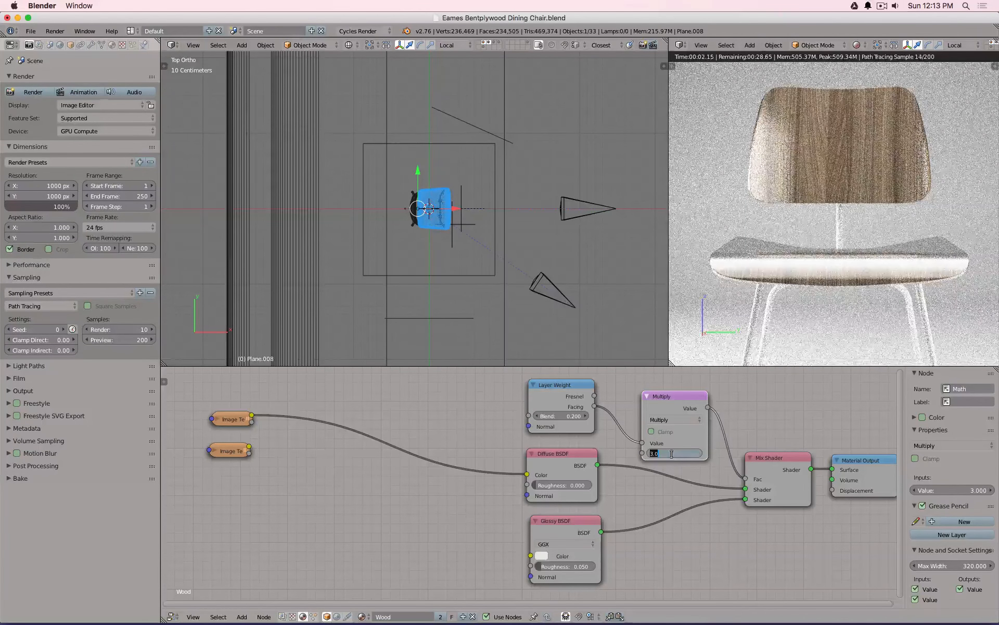
type("10")
key("Return")
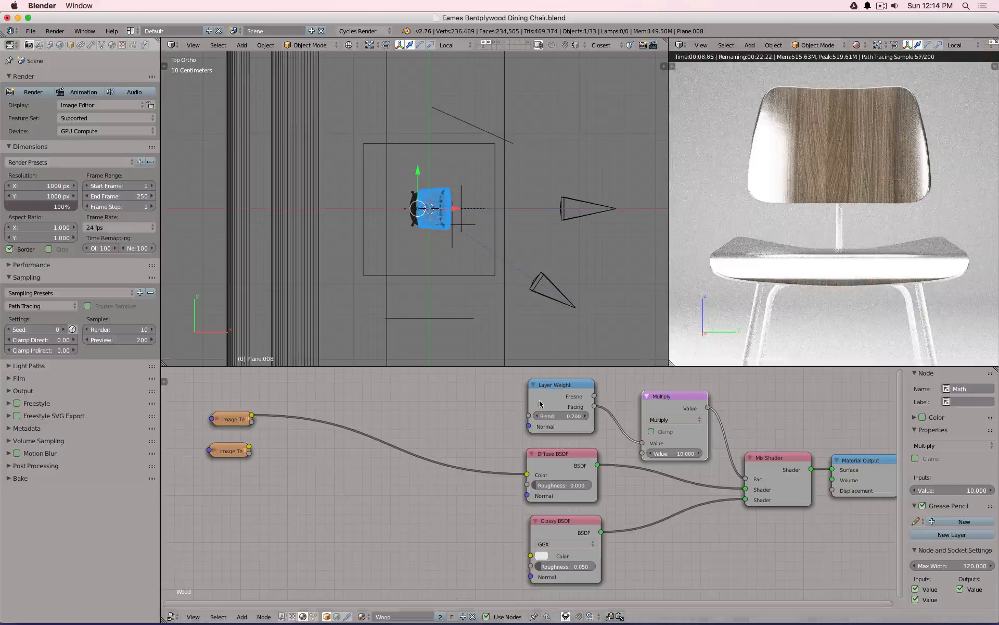
- Set the Multiply node's value to 0.5 for a moderate reflection strength
left_click(562, 385)
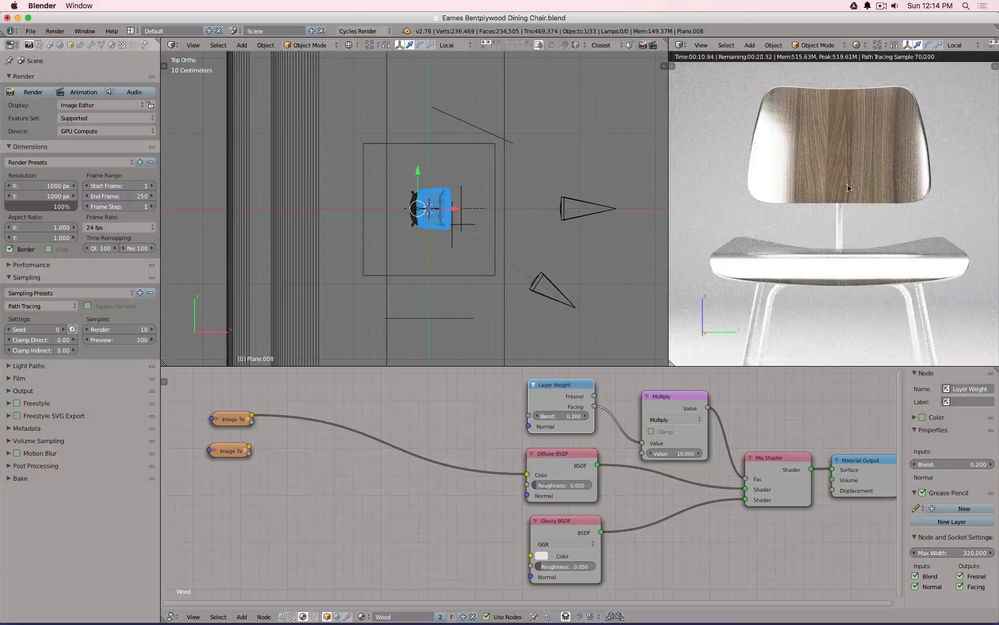
left_click(665, 453)
type(".2")
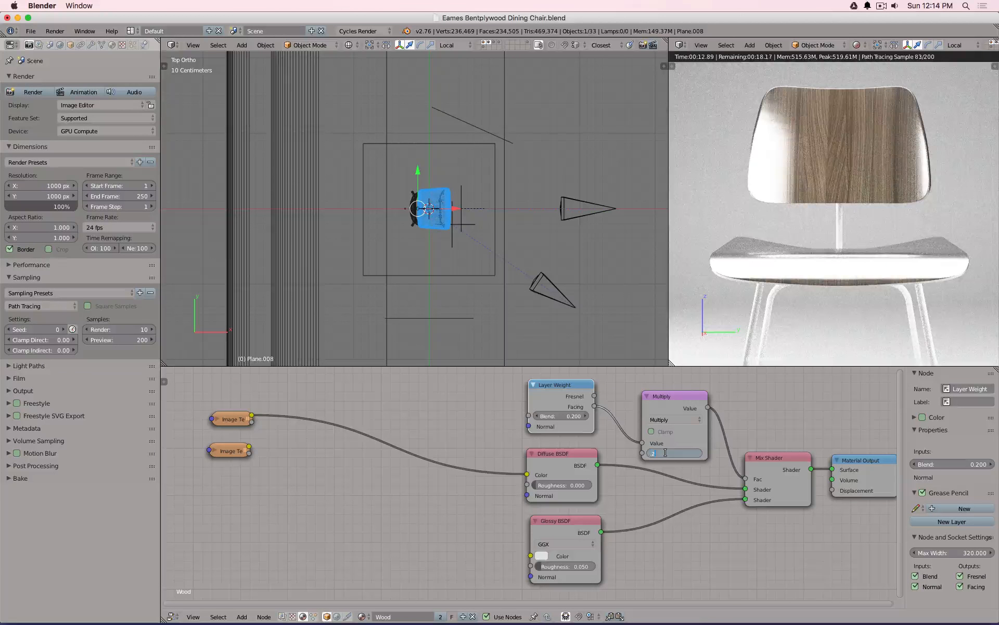
key("BackSpace")
key("BackSpace")
type(".5")
key("Return")
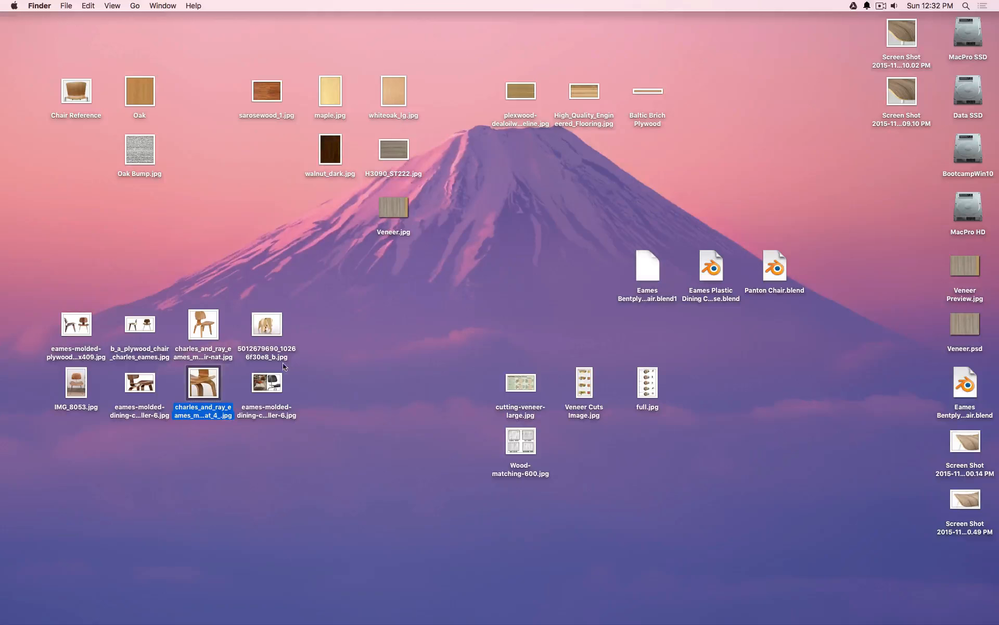
- Preview the DCM dining chair reference photo and the close-up of the natural molded plywood seat to examine grain and reflections
key("Right")
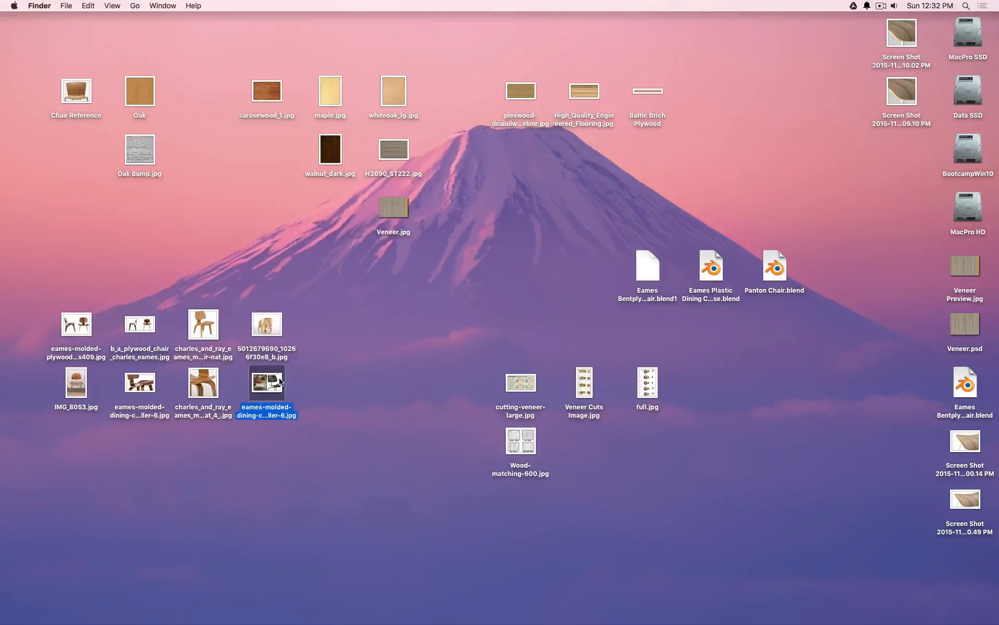
key("space")
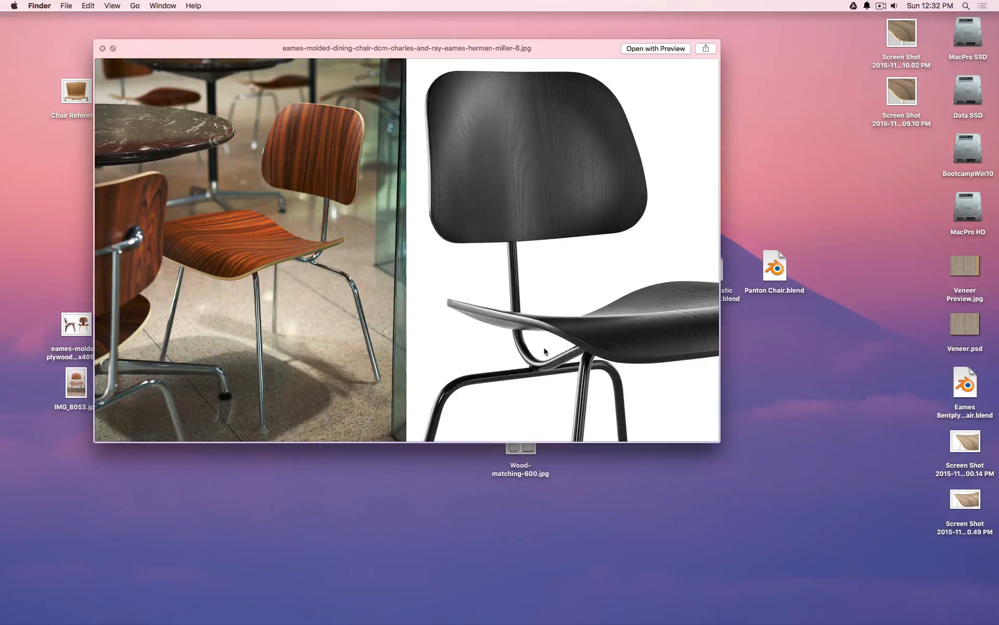
key("space")
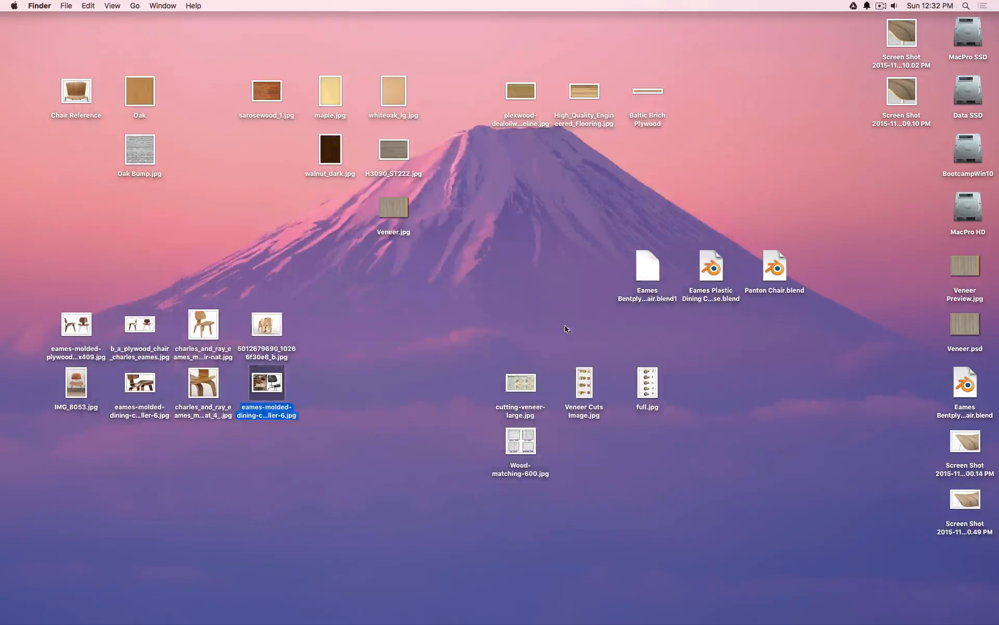
left_click(203, 384)
key("space")
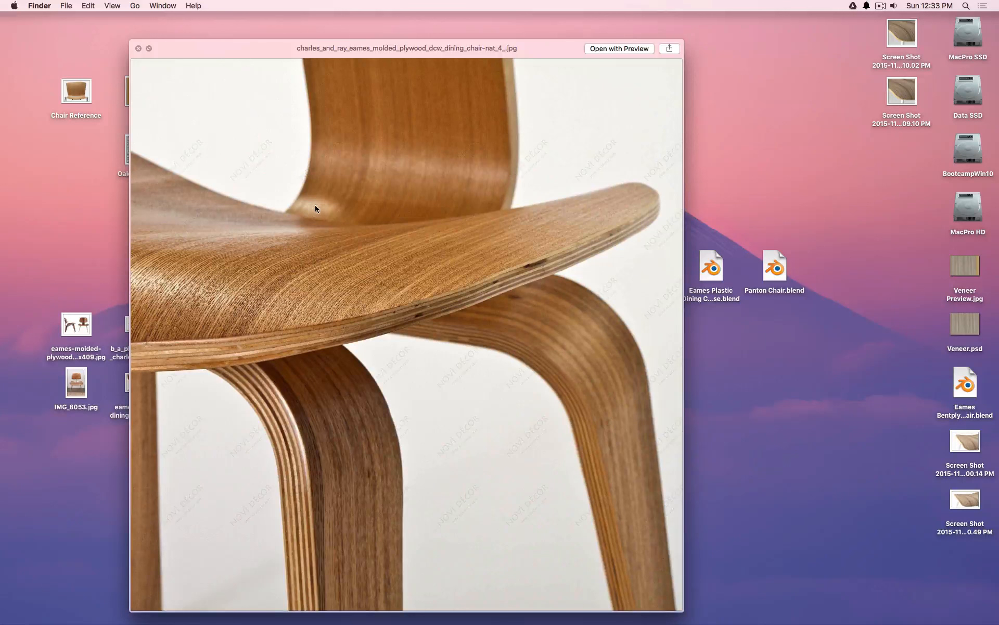
key("space")
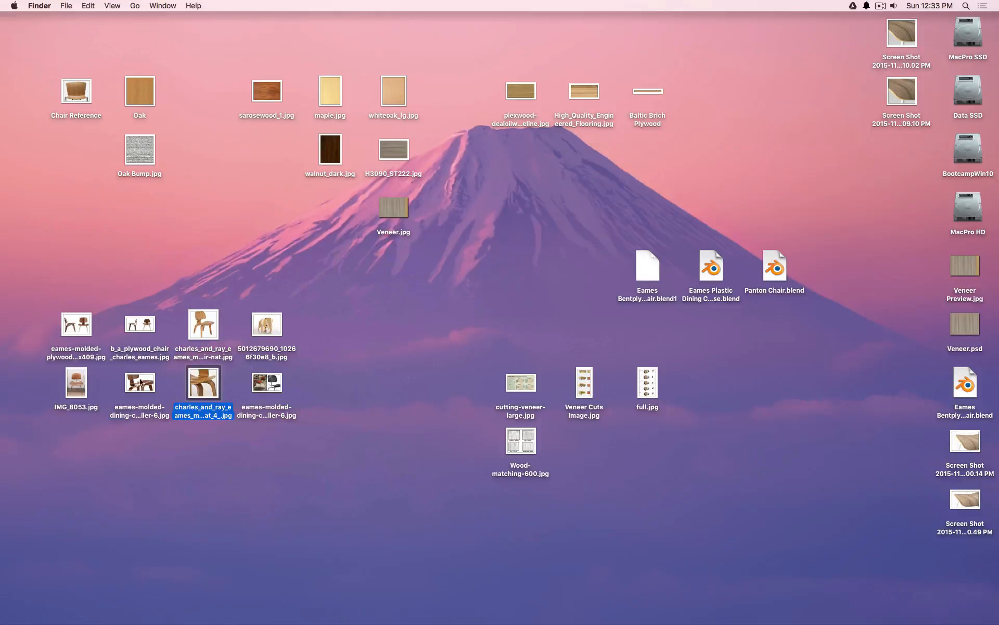
- Preview the walnut DCW close-up and the molded plywood lounge chair photo to examine their veneer surfaces
key("Left")
key("space")
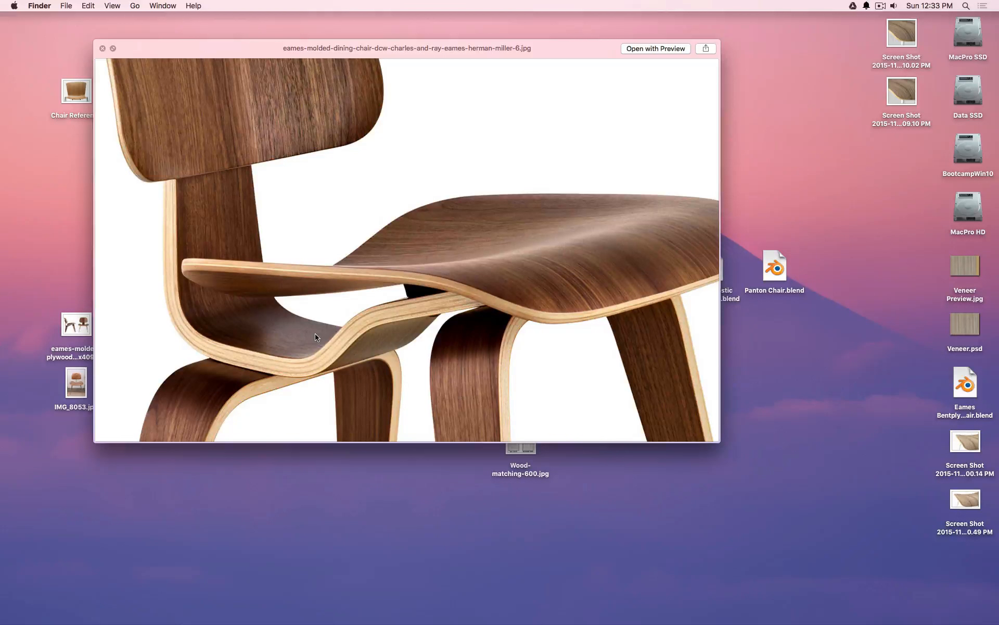
key("space")
left_click(73, 325)
key("space")
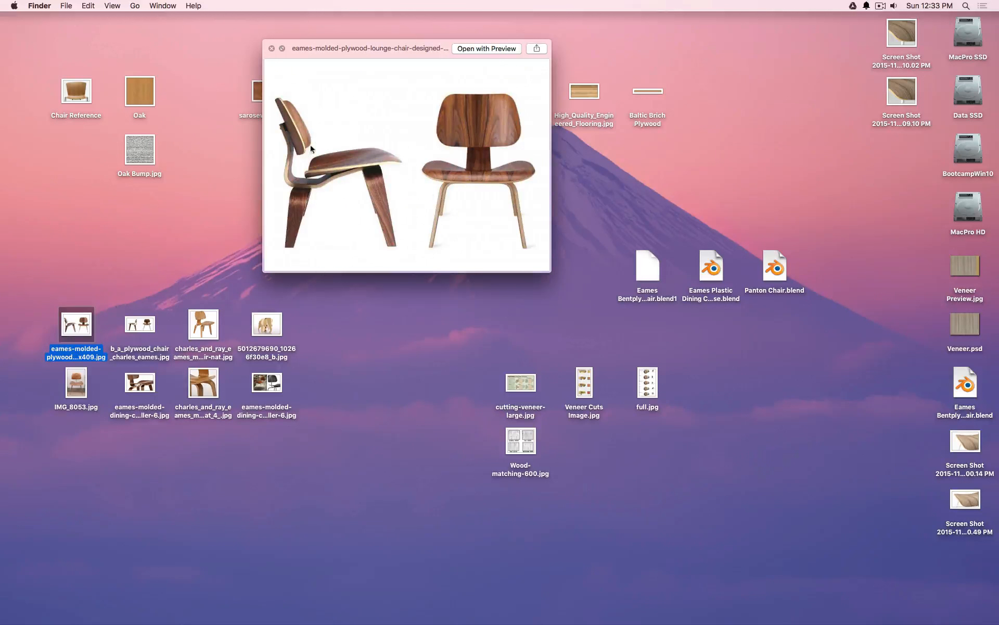
key("space")
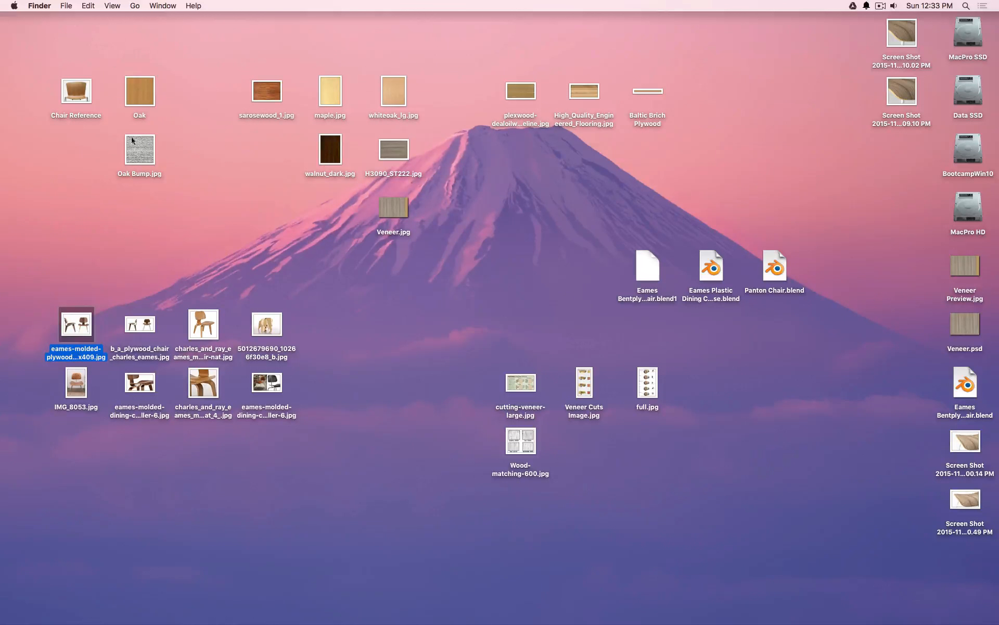
- Preview the Oak texture and Oak Bump.jpg alternately to compare the wood color map with its bump map
left_click(136, 95)
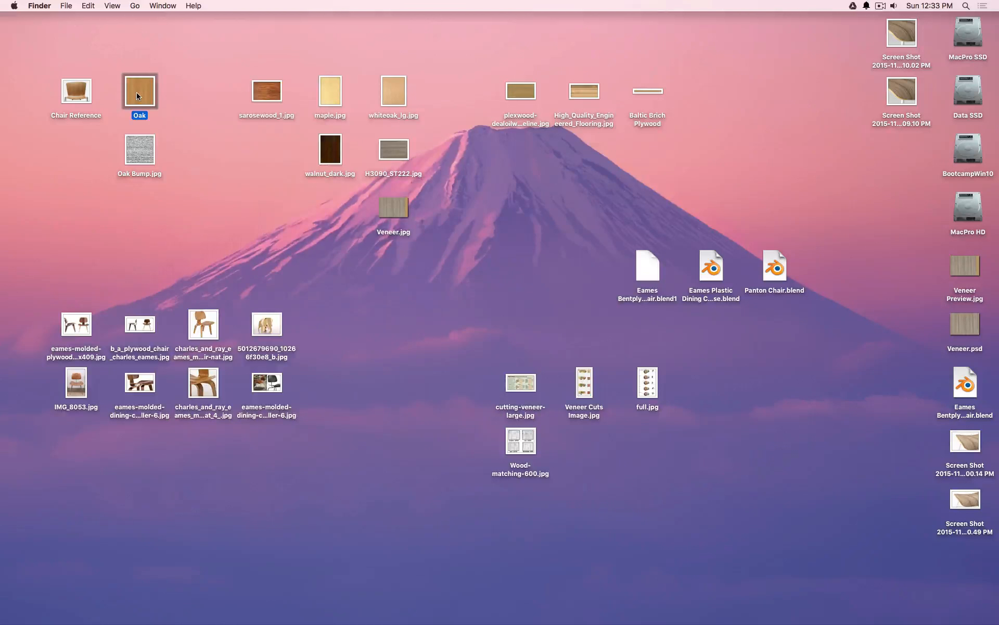
key("space")
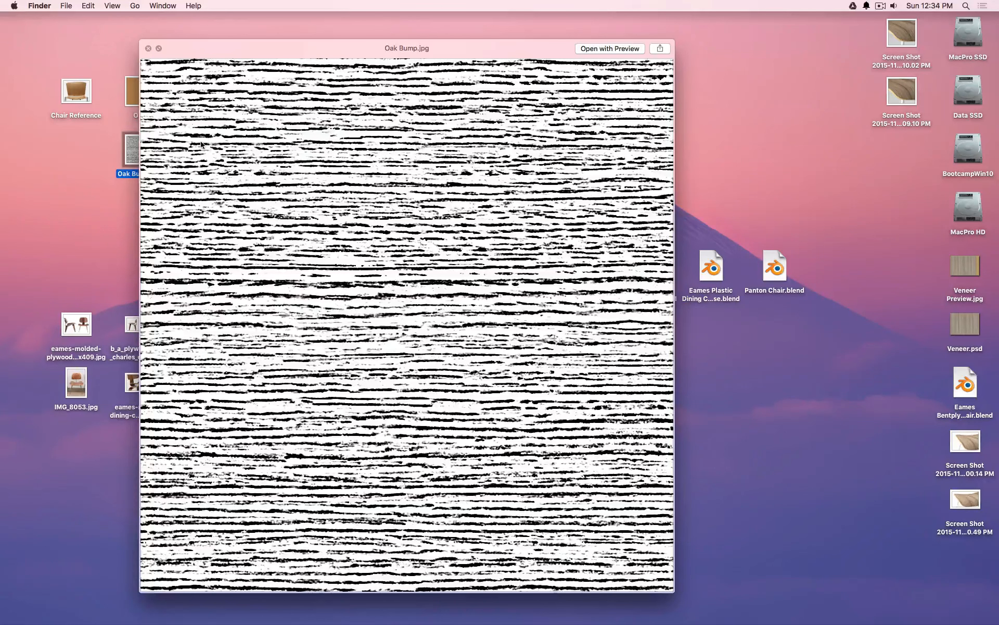
key("space")
left_click(147, 95)
key("space")
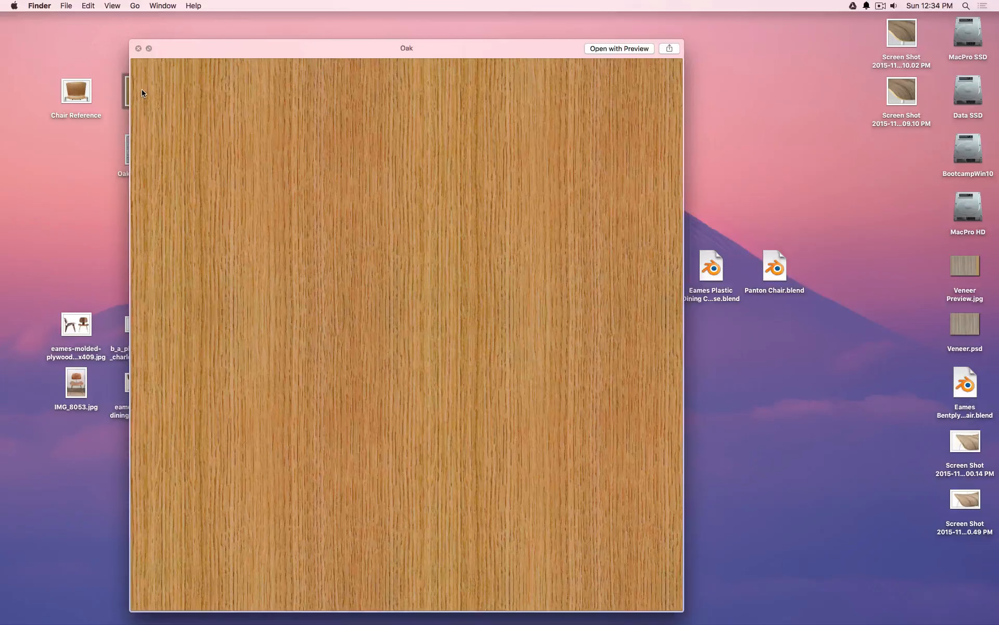
key("space")
left_click(133, 151)
key("space")
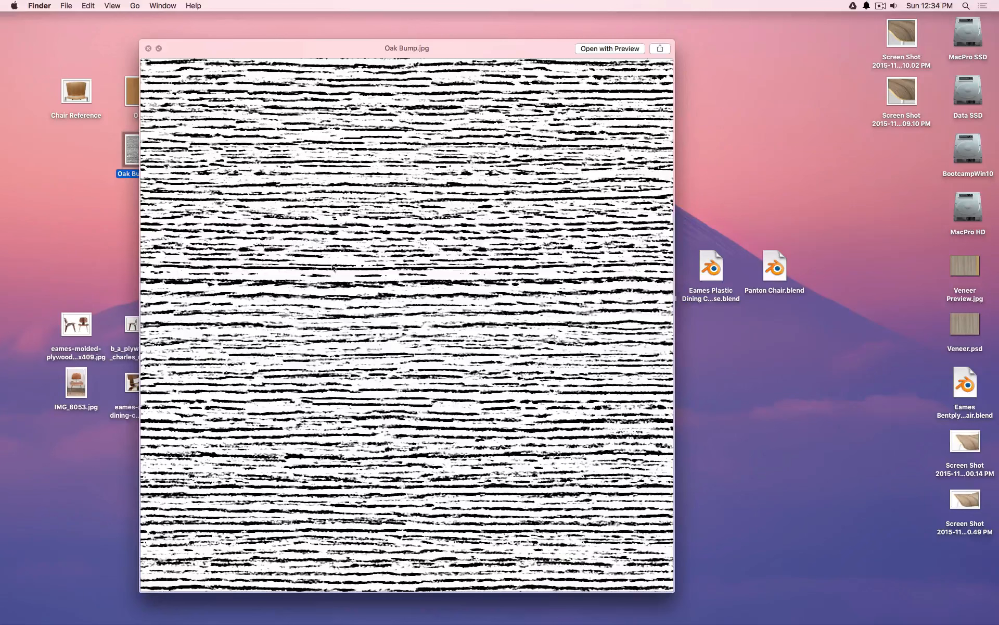
key("space")
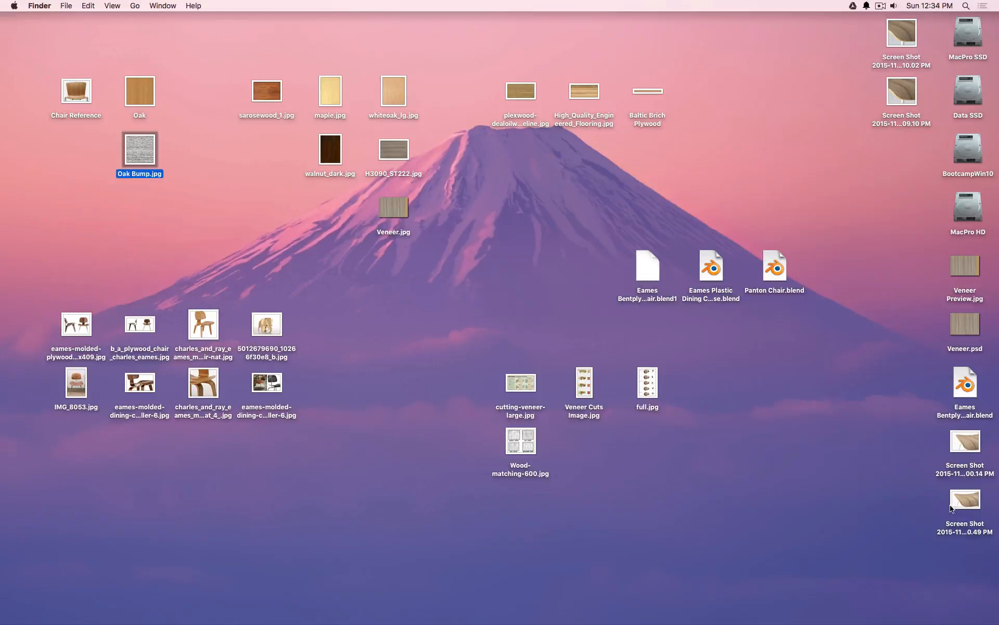
- Move Veneer Preview.jpg and Veneer.psd beneath Veneer.jpg on the desktop
left_click_drag(929, 263, 973, 331)
left_click_drag(969, 327, 399, 319)
left_click(392, 215)
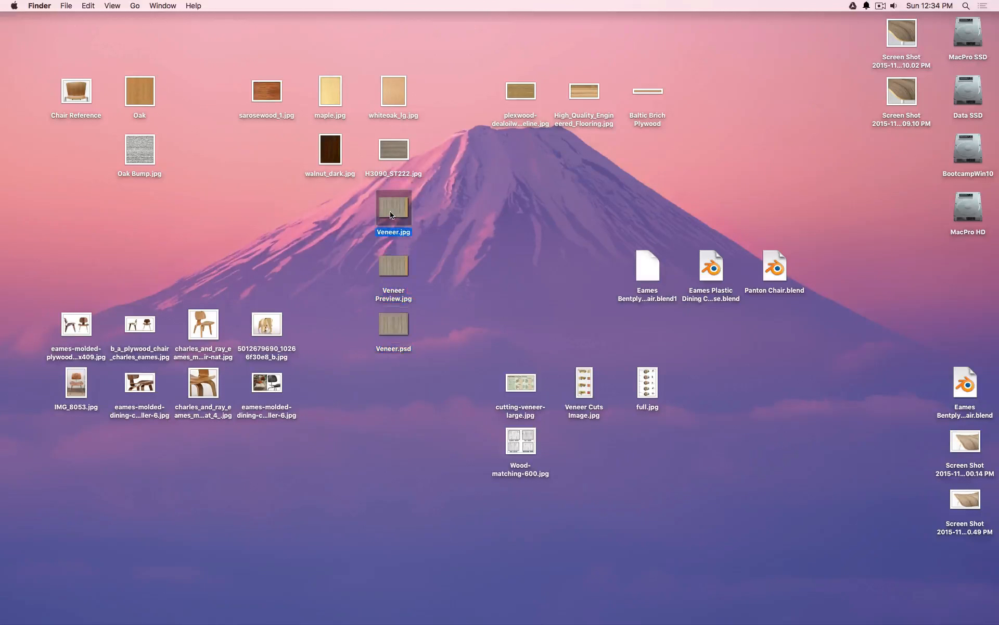
left_click(393, 259)
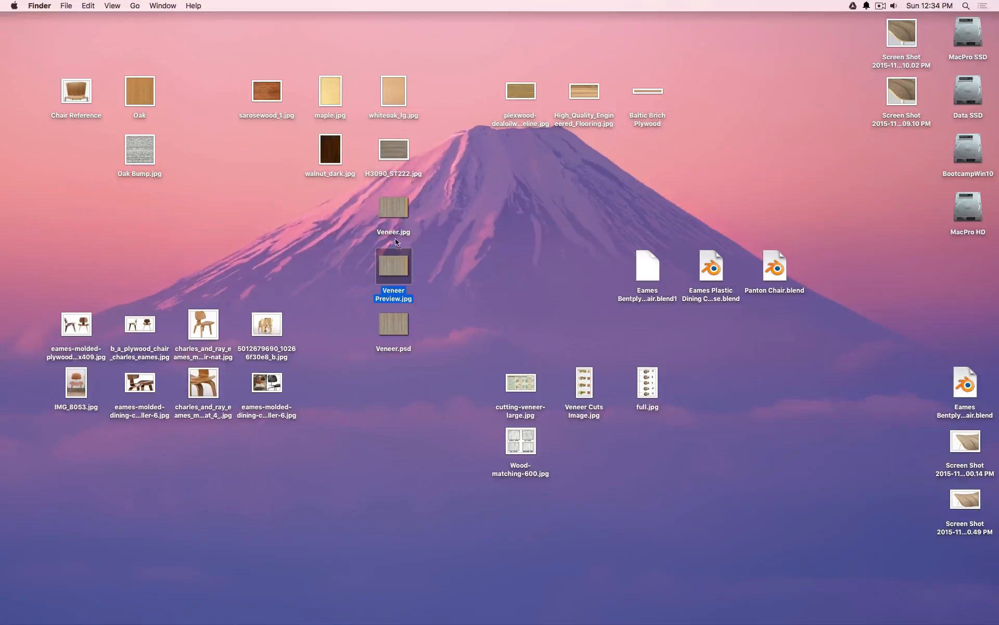
left_click(394, 221)
left_click(394, 287)
left_click(392, 223)
left_click(394, 275)
left_click(134, 150)
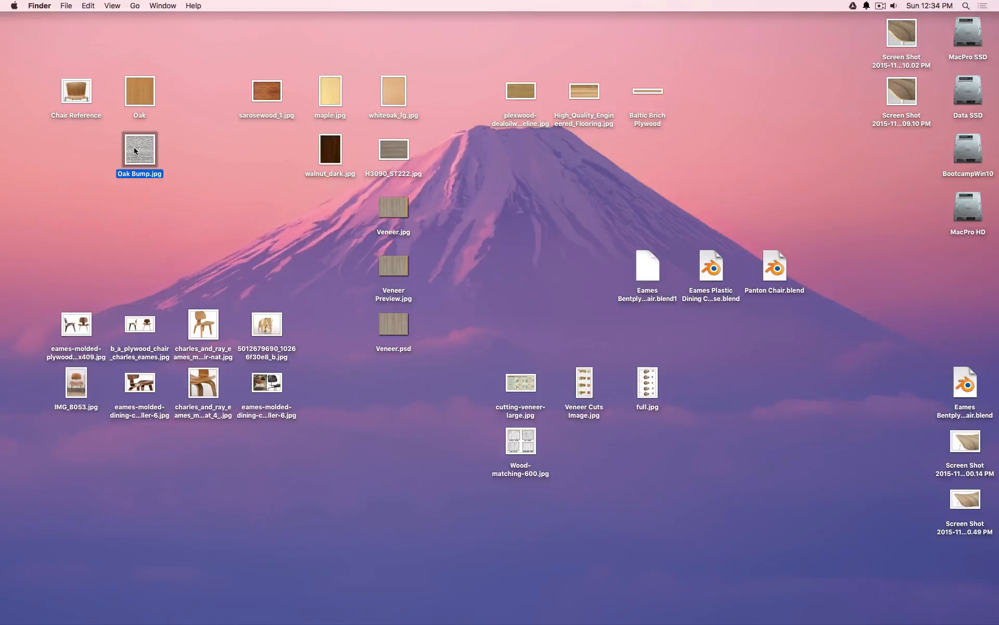
- Switch to Blender and move the unconnected Image Texture node below the one feeding the Diffuse BSDF
mouse_move(470, 623)
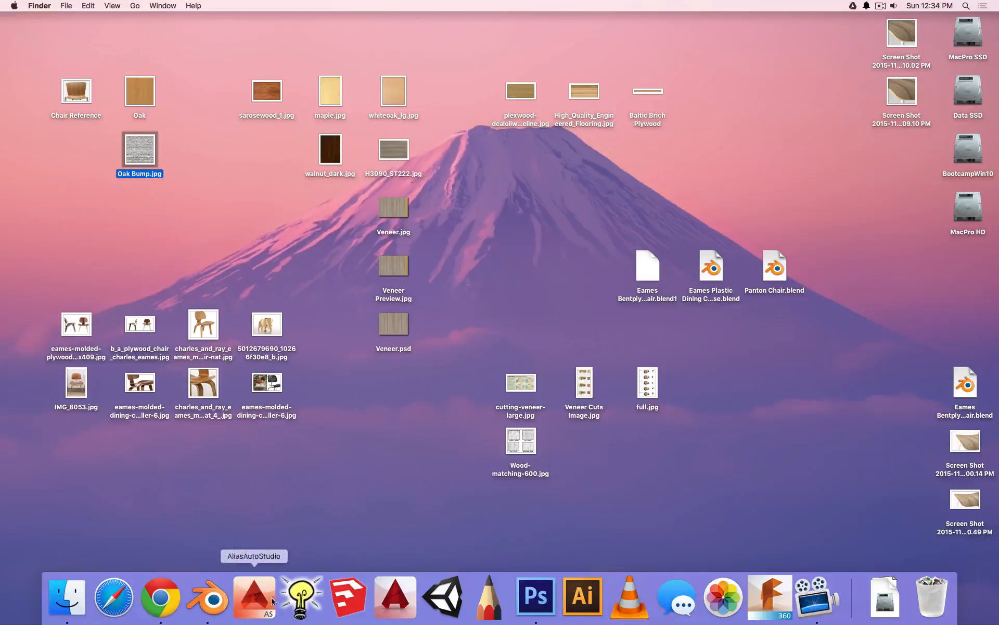
left_click(213, 606)
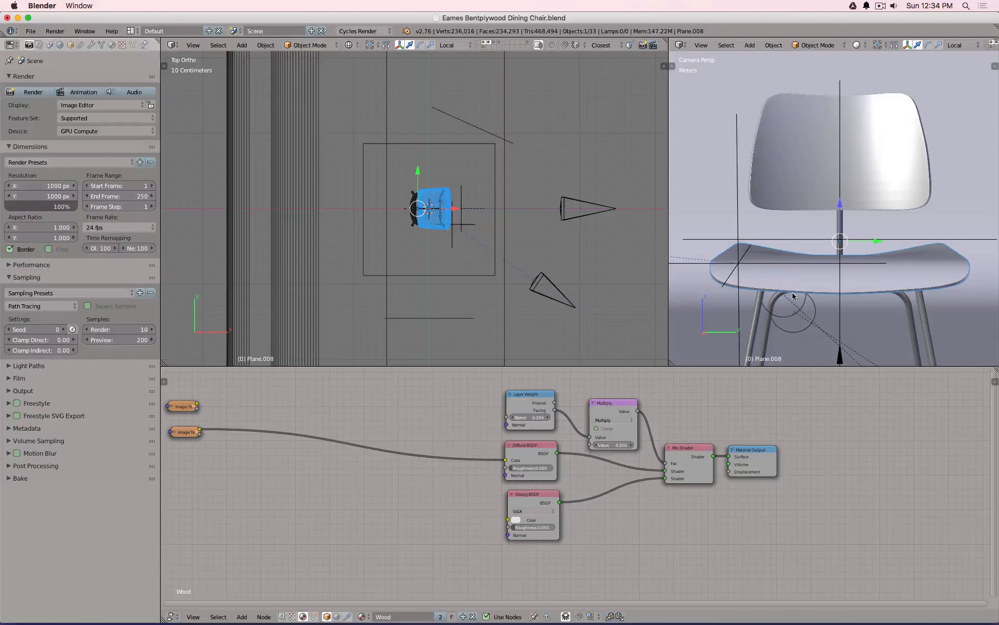
scroll(852, 323, "up", 2)
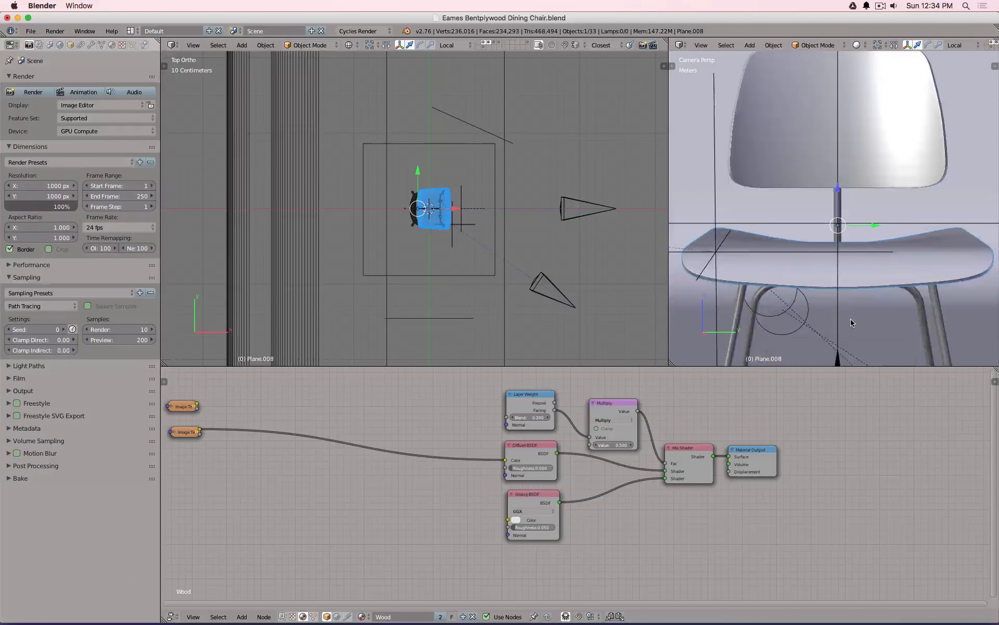
left_click_drag(183, 408, 184, 454)
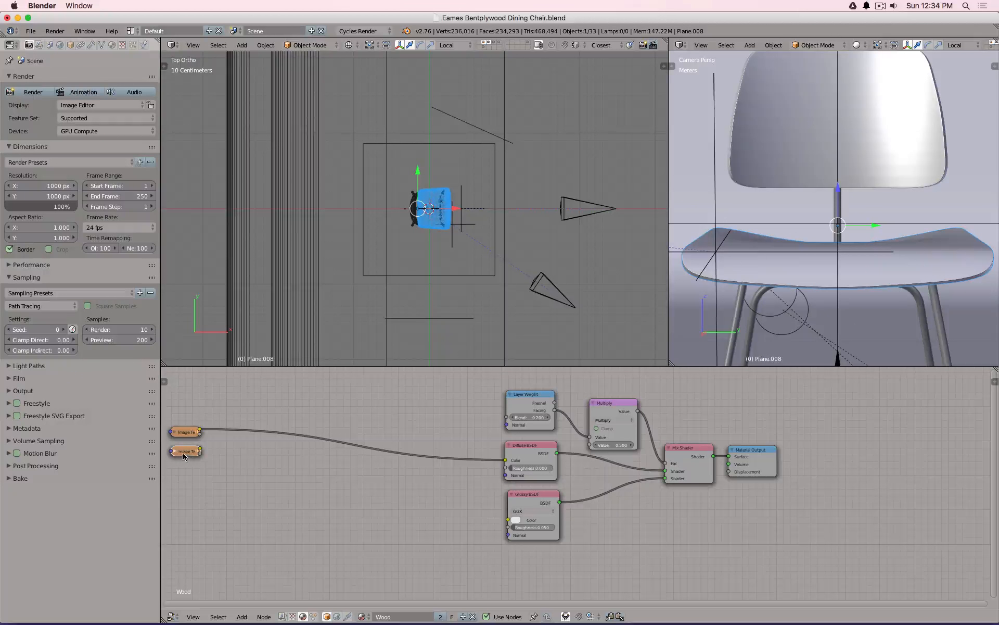
- Expand the lower Image Texture node to check its image, and collapse it again
key("h")
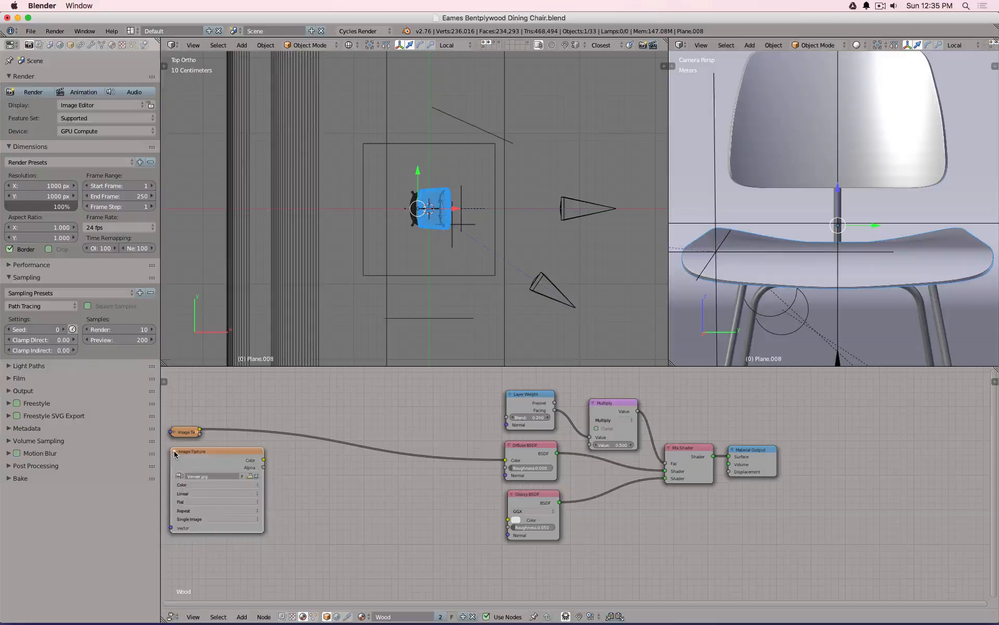
key("h")
scroll(620, 514, "up", 1)
scroll(626, 520, "down", 1)
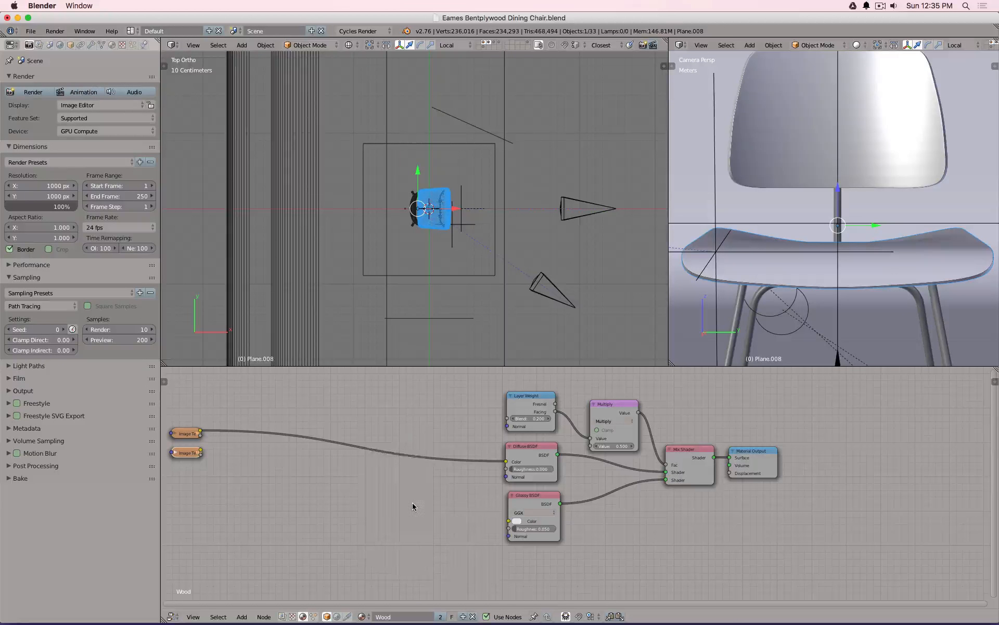
- Add a Bump node beside the Glossy BSDF and connect its Normal output to the glossy shader's Normal input
key("shift+a")
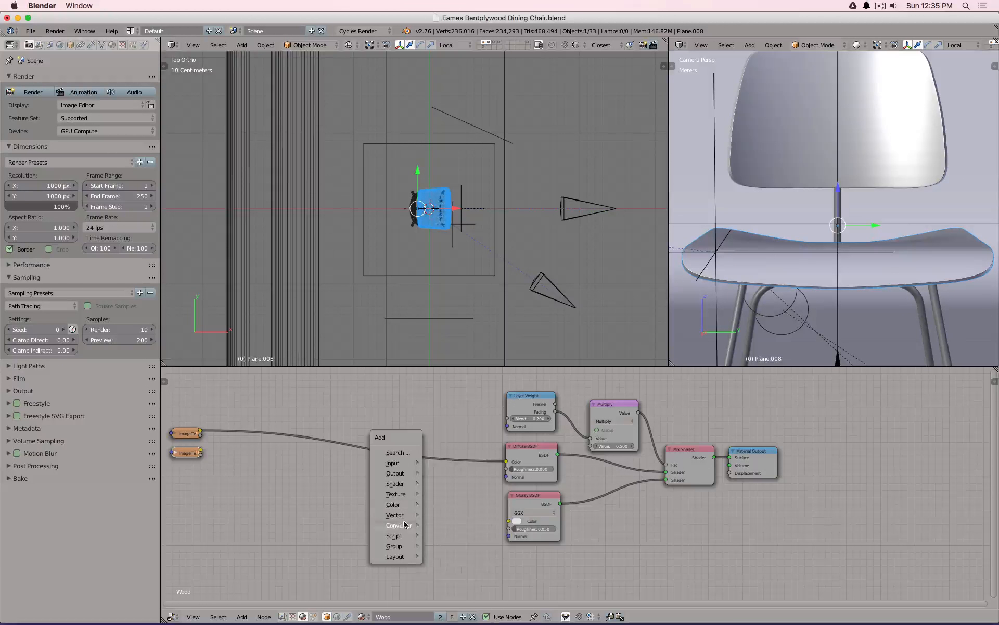
mouse_move(404, 516)
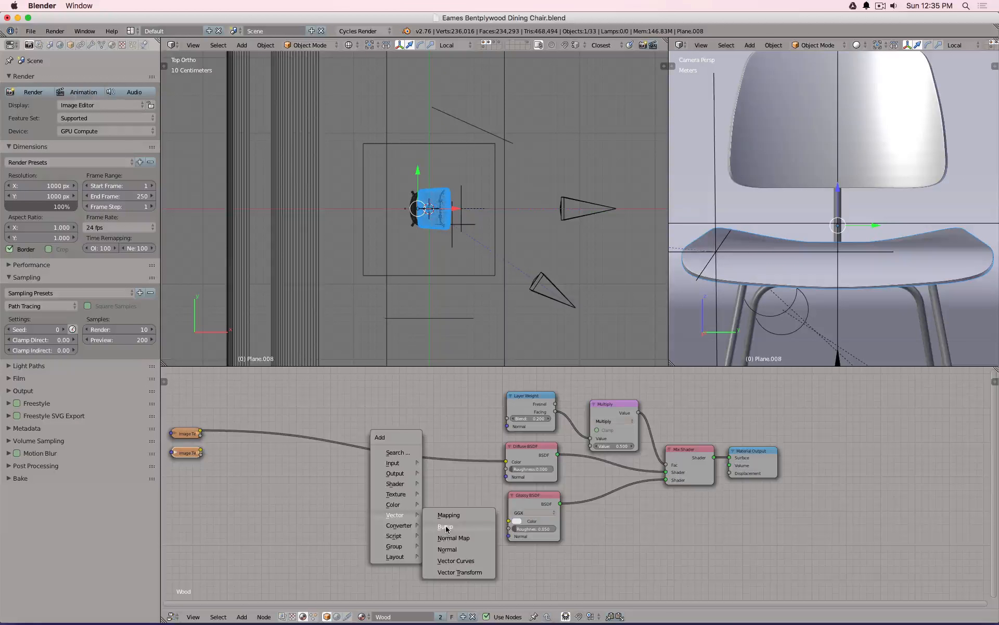
left_click(446, 527)
left_click(403, 515)
left_click_drag(452, 527, 508, 536)
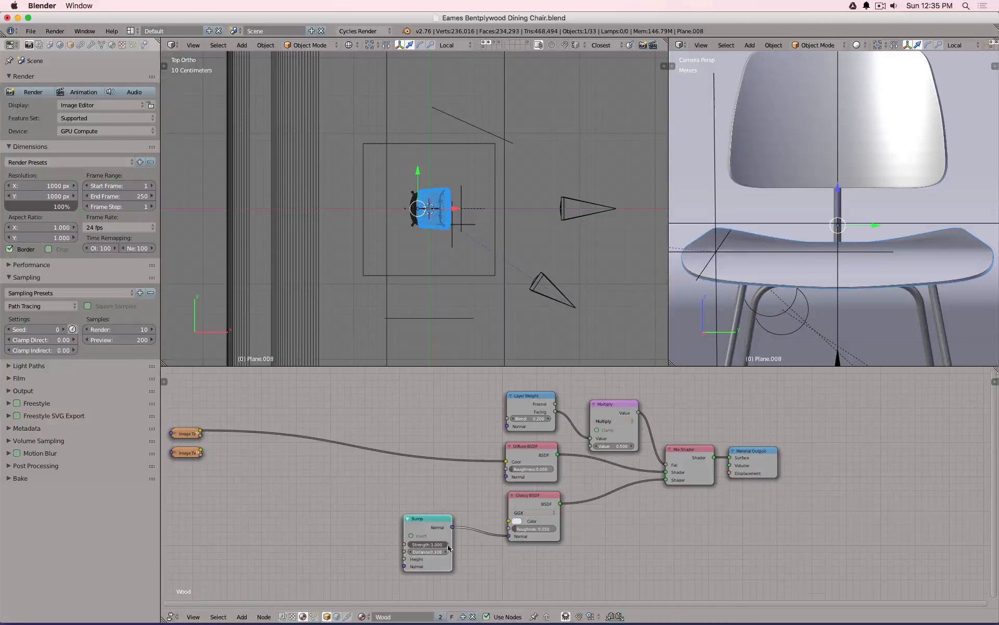
- Set the Bump strength to 0.1 and feed the lower Image Texture's color into the Bump Height input
left_click(432, 543)
type("0.1")
key("Return")
left_click_drag(201, 451, 402, 559)
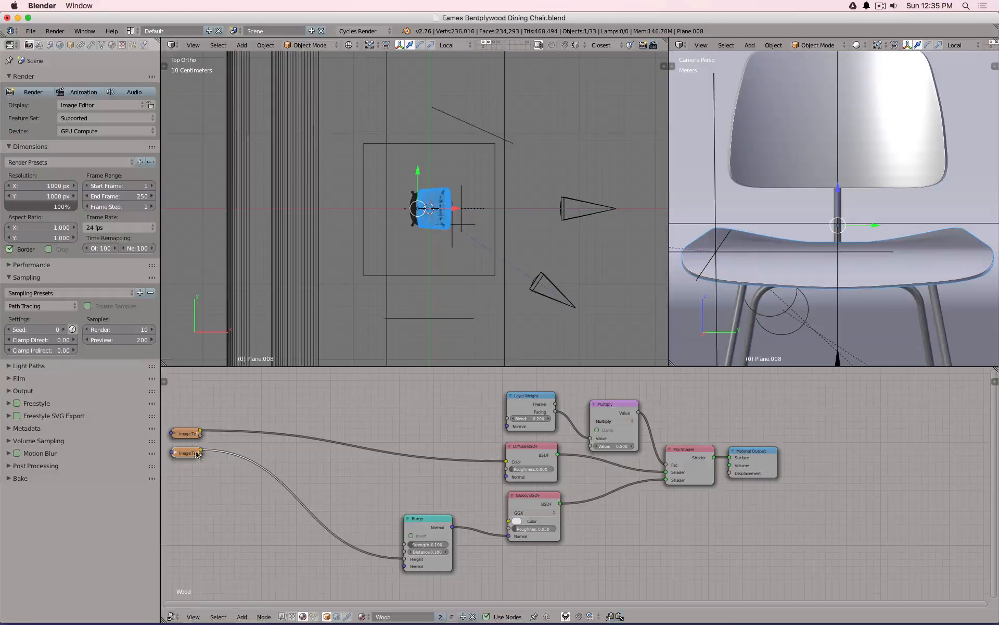
- Insert an RGB to BW converter between the lower Image Texture and the Bump node
key("shift+a")
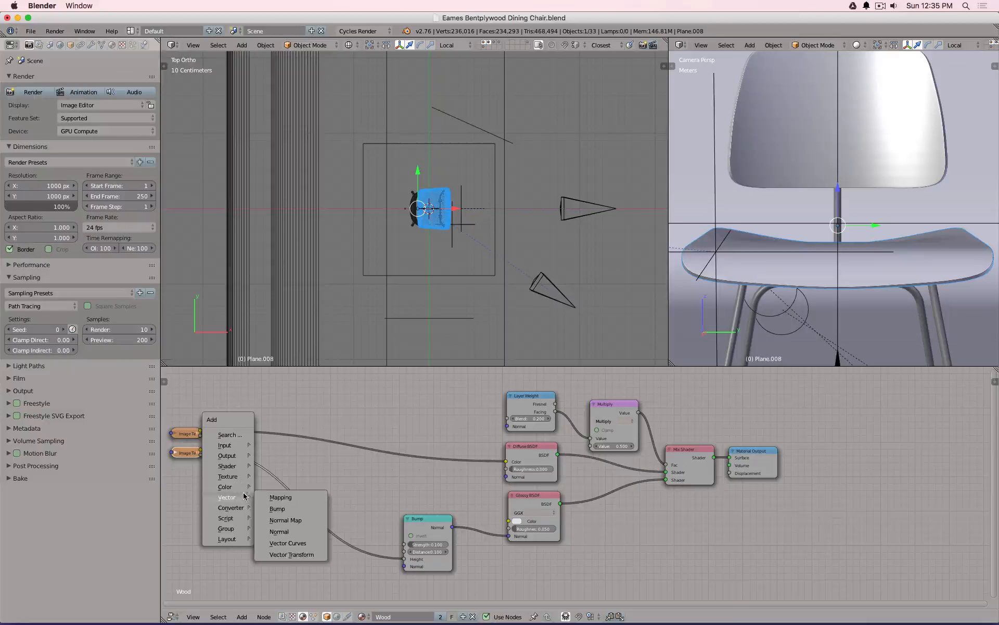
mouse_move(239, 508)
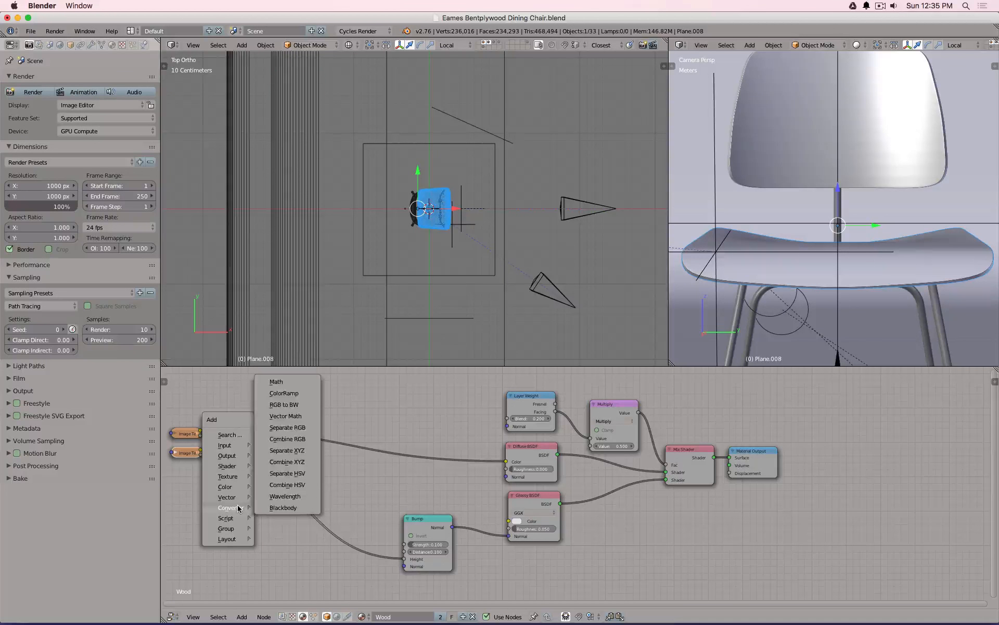
left_click(285, 405)
left_click(262, 488)
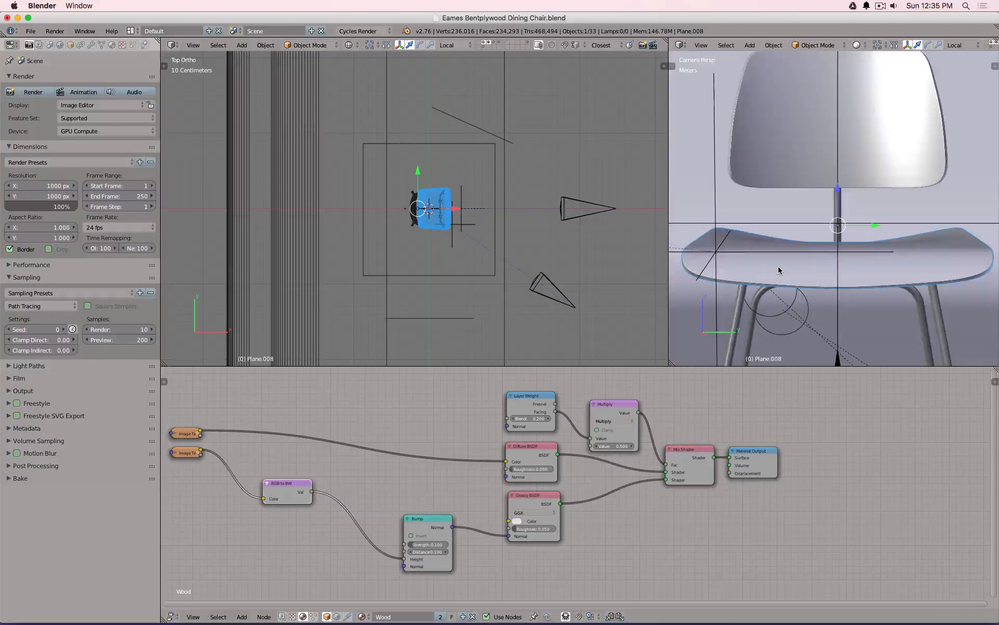
- Show the camera view as a live render and disconnect the Diffuse BSDF from the Mix Shader to isolate the gloss on the seat
key("shift+z")
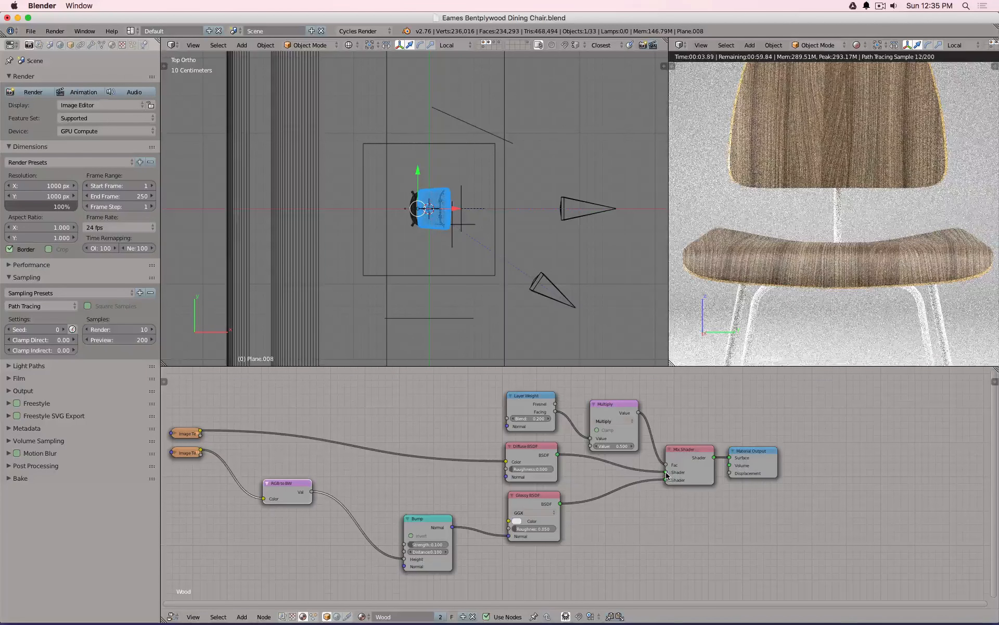
left_click_drag(666, 472, 588, 462)
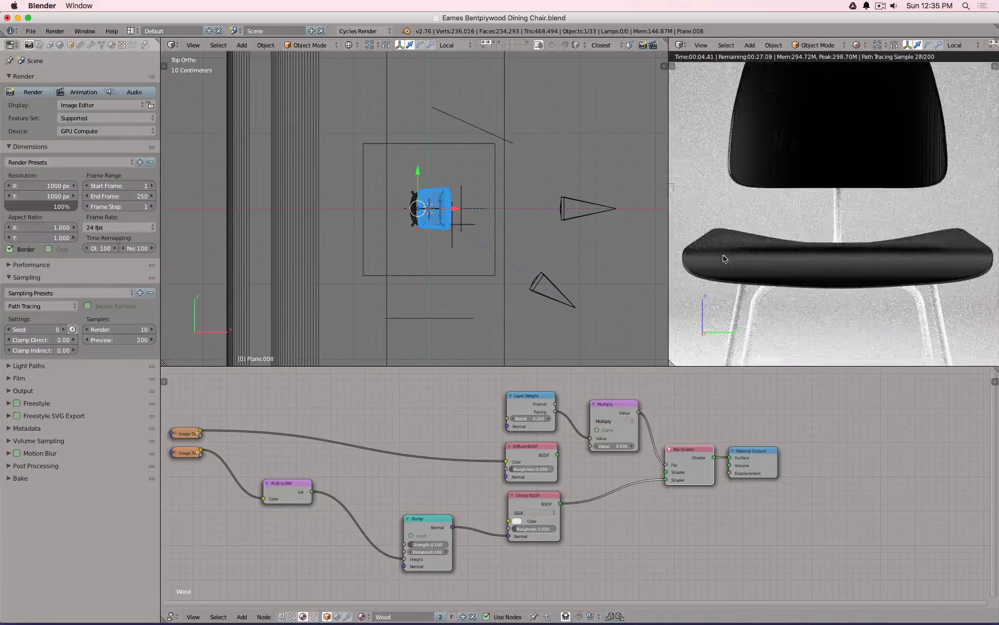
scroll(739, 262, "up", 5)
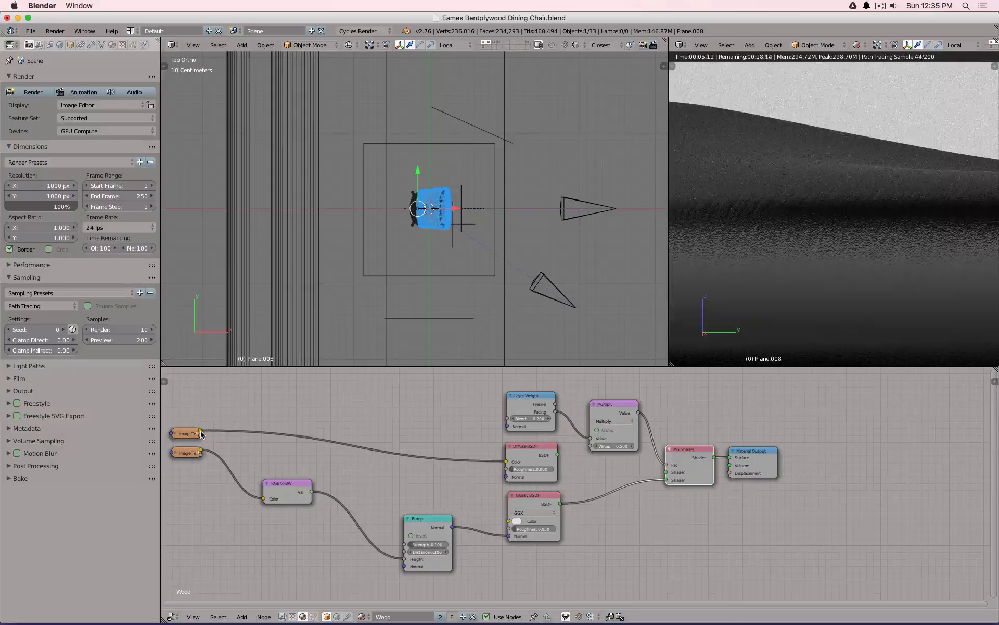
- Try the upper Image Texture as the RGB to BW input, and reconnect the lower bump texture
left_click_drag(201, 431, 265, 500)
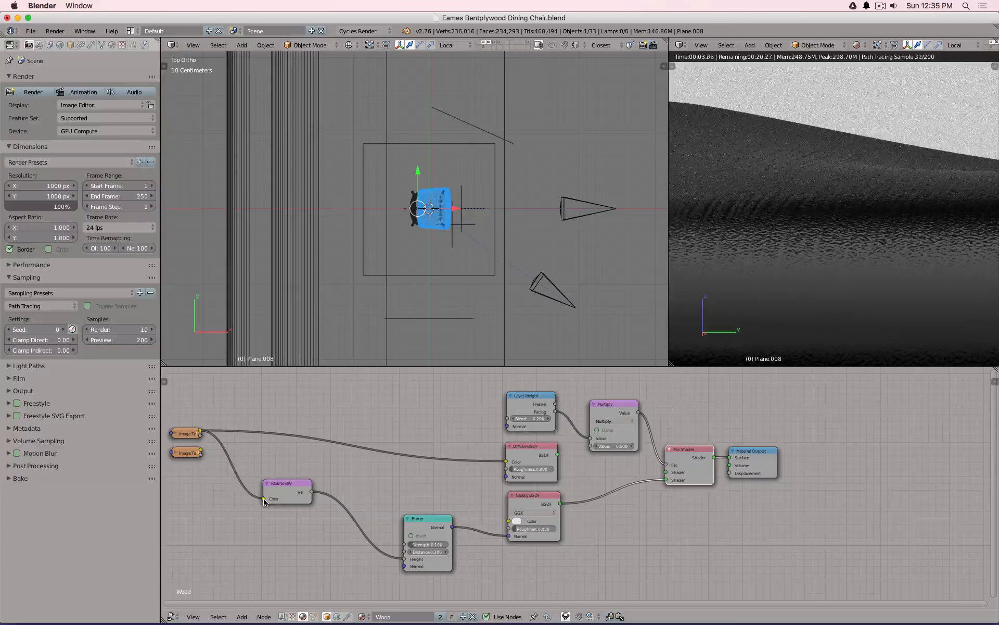
left_click_drag(202, 452, 264, 498)
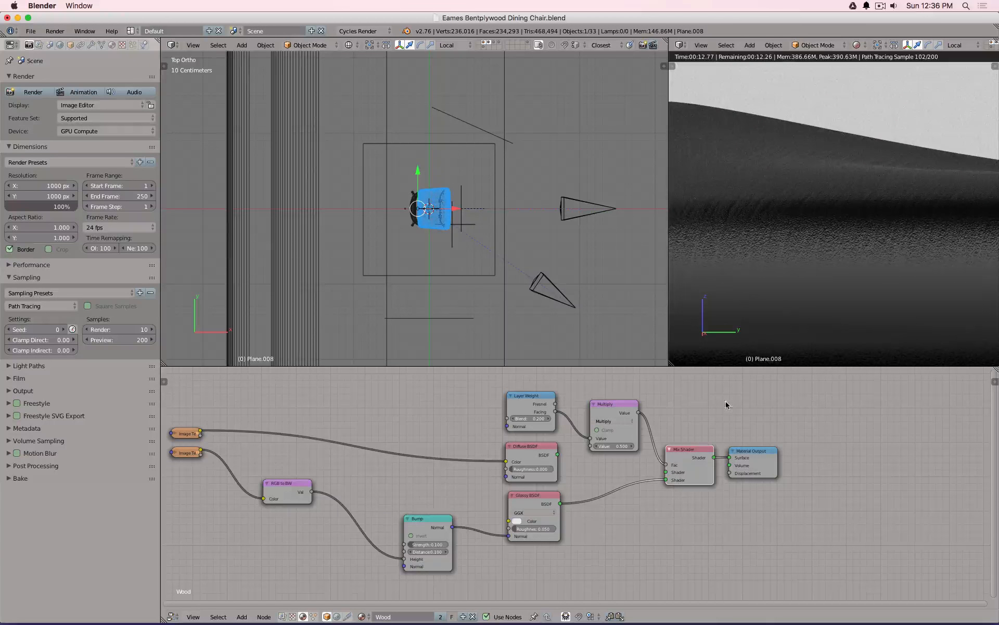
- Try Bump strengths of 0.5 and 0.2 on the rendered seat
left_click(431, 542)
type(".5")
key("Return")
left_click(431, 542)
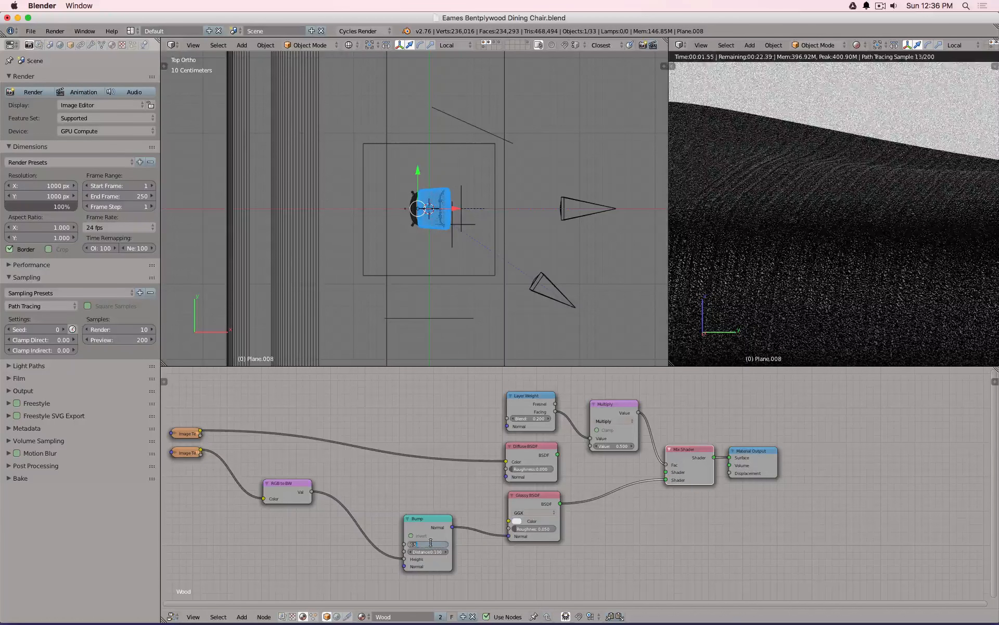
type(".2")
key("Return")
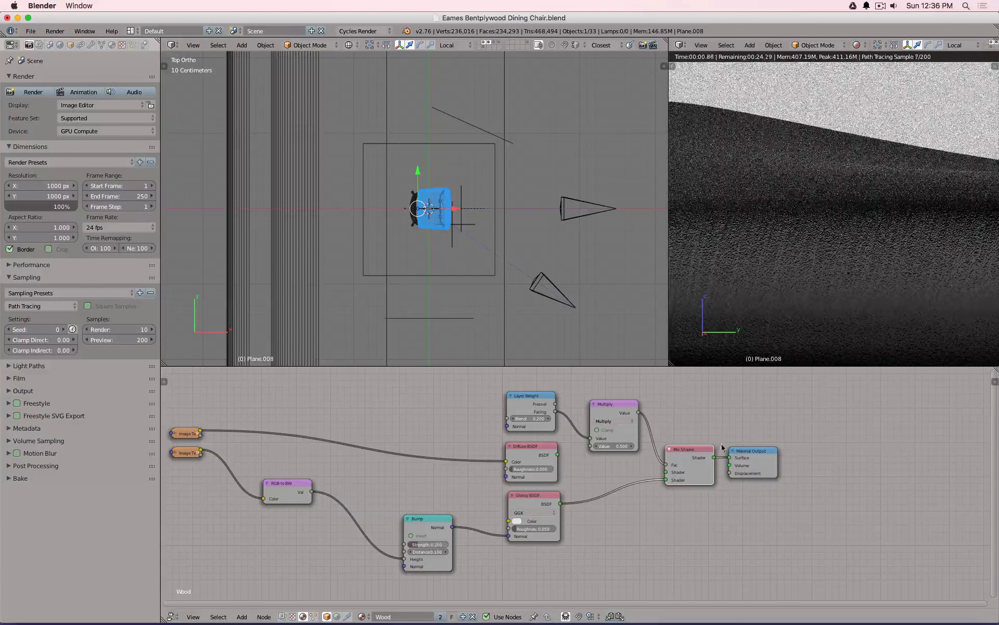
scroll(870, 224, "down", 3)
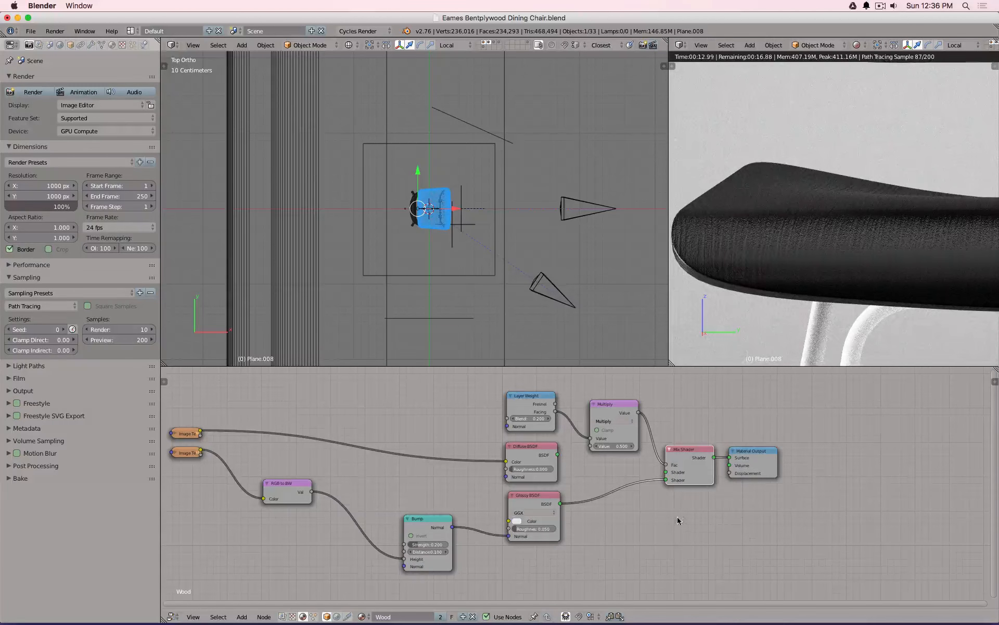
- Insert a Gamma node between the RGB to BW converter and the Bump node
middle_click_drag(680, 529, 762, 506)
key("shift+a")
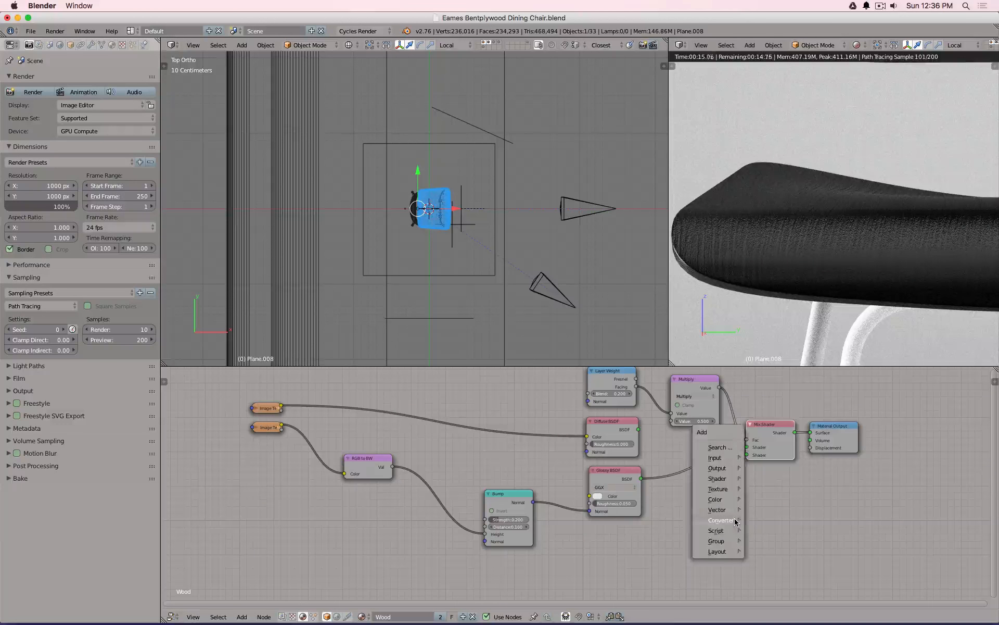
mouse_move(736, 521)
mouse_move(734, 502)
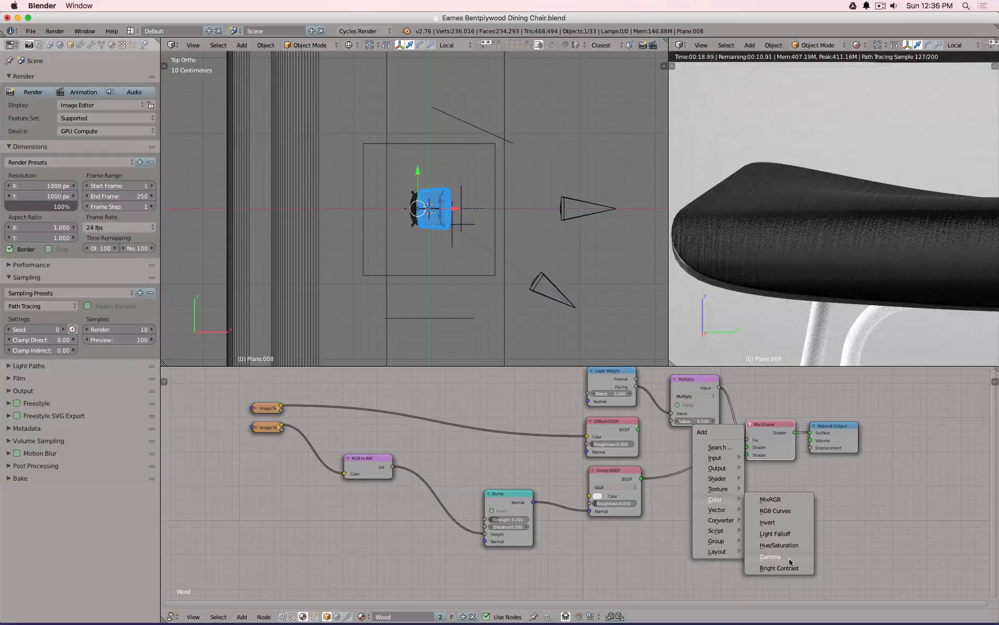
left_click(770, 557)
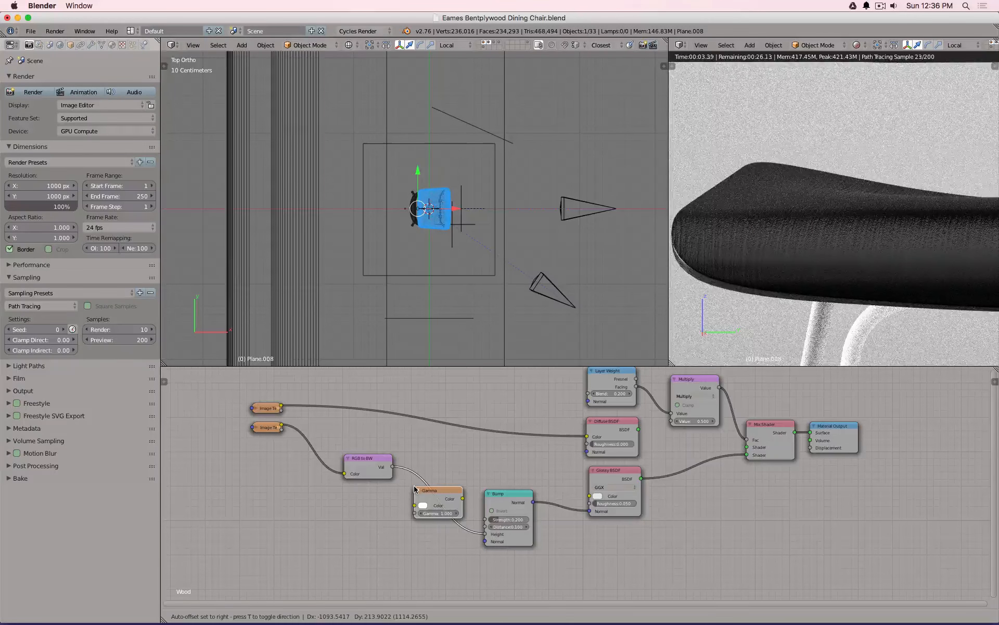
left_click(421, 490)
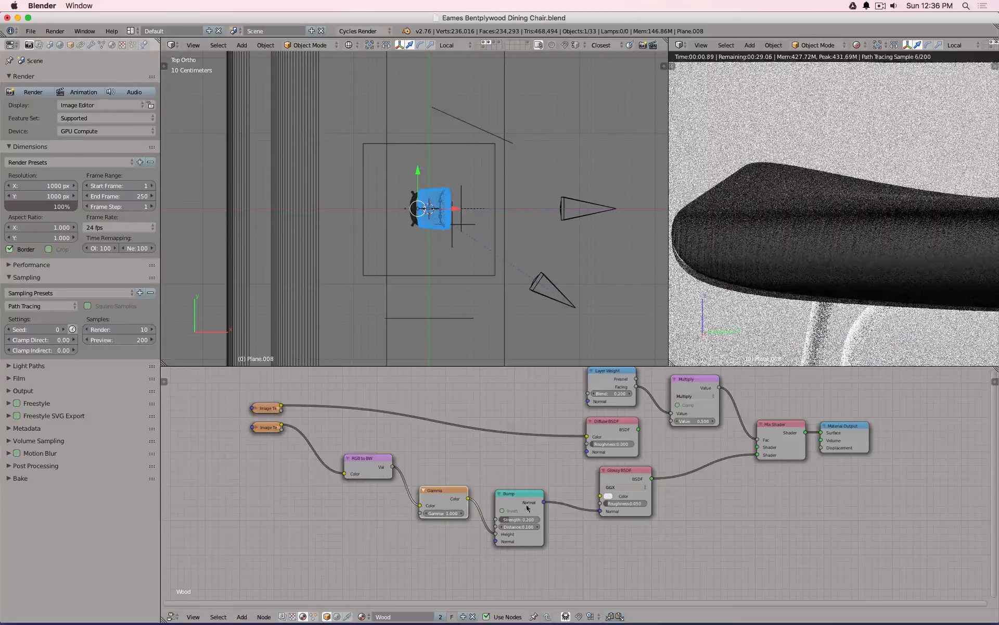
- Try Gamma values of 2, 3, 4 and 5 on the bump map and compare the rendered grain
left_click(441, 513)
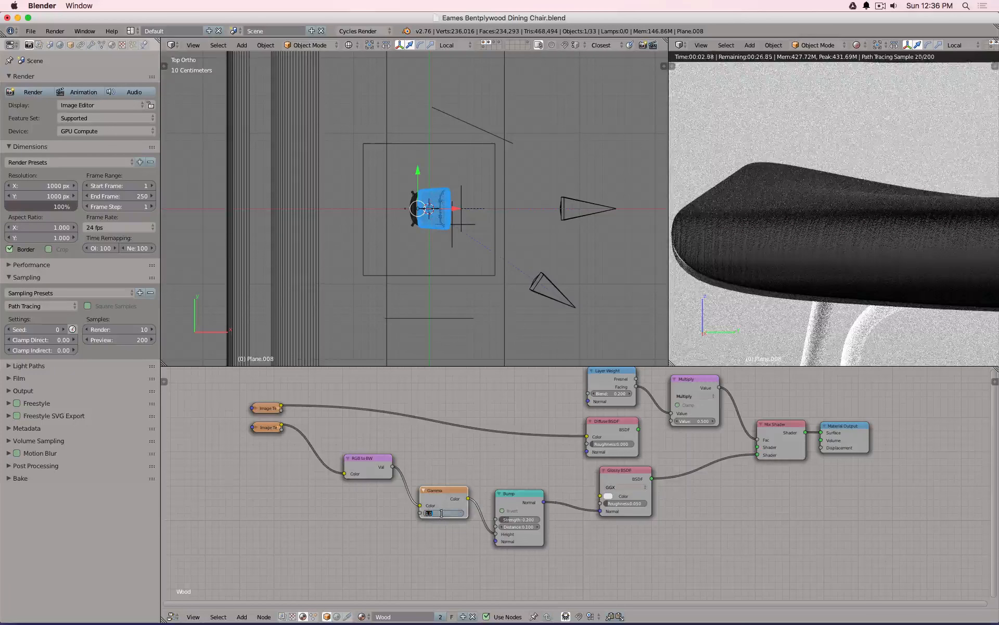
type("2")
key("Return")
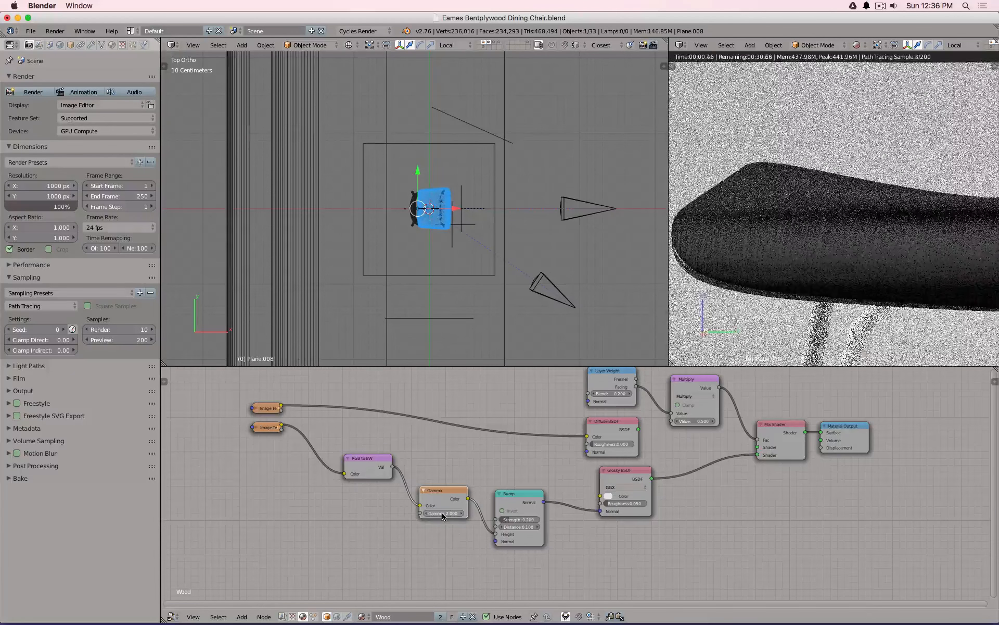
left_click(441, 514)
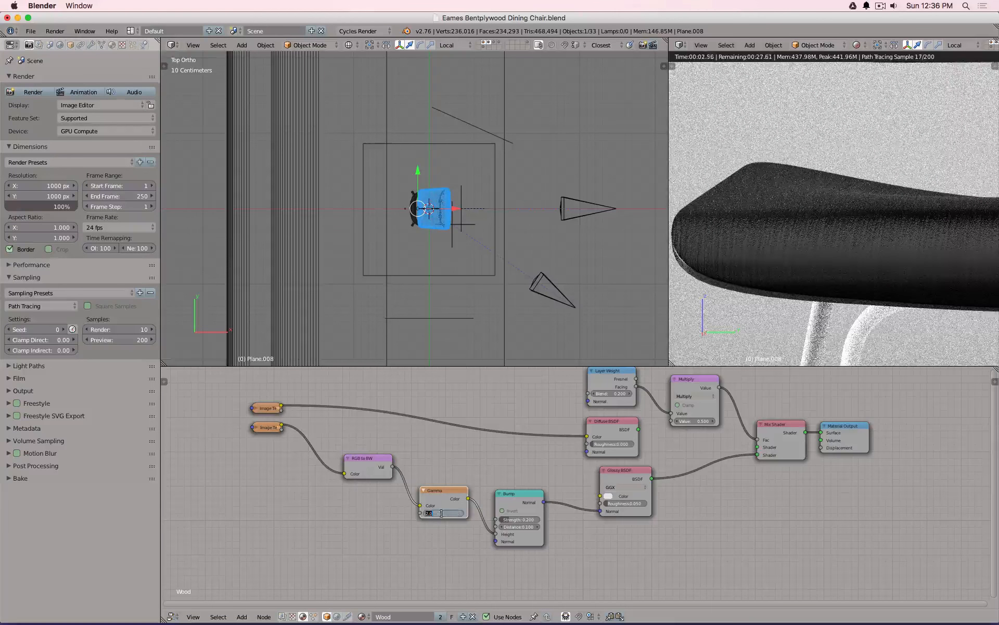
type("3")
key("Return")
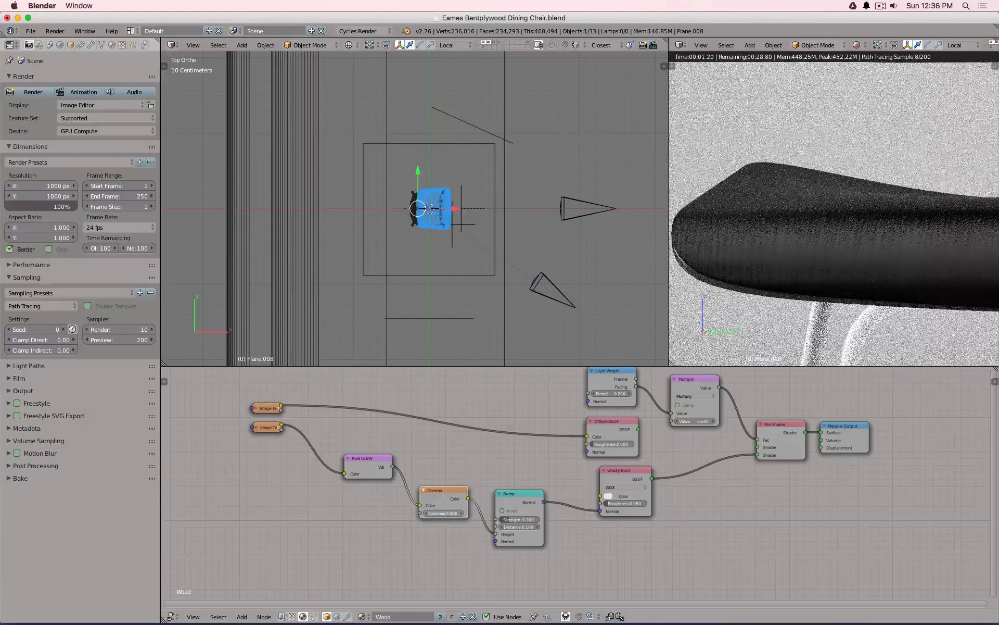
left_click(441, 513)
type("4")
key("Return")
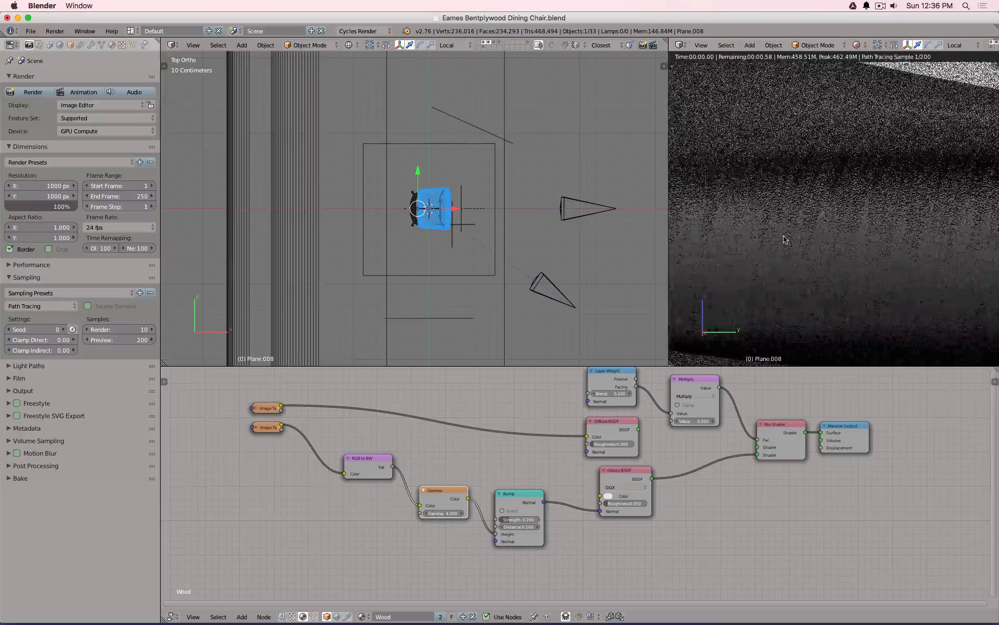
left_click(439, 513)
type("5")
key("Return")
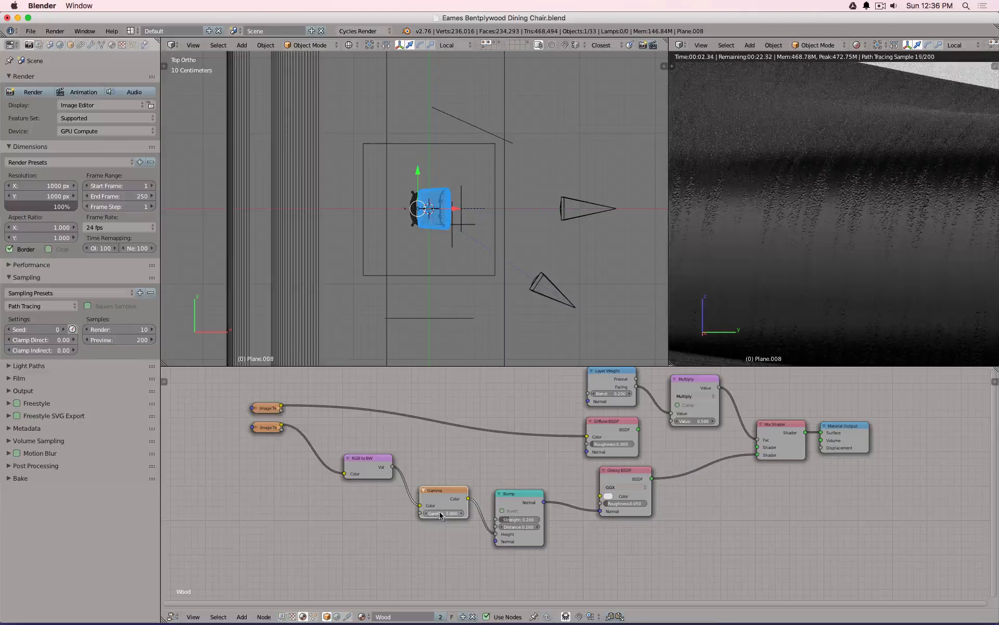
- Set the Gamma node to 6 and the Bump strength to 0.4
left_click(441, 513)
key("Return")
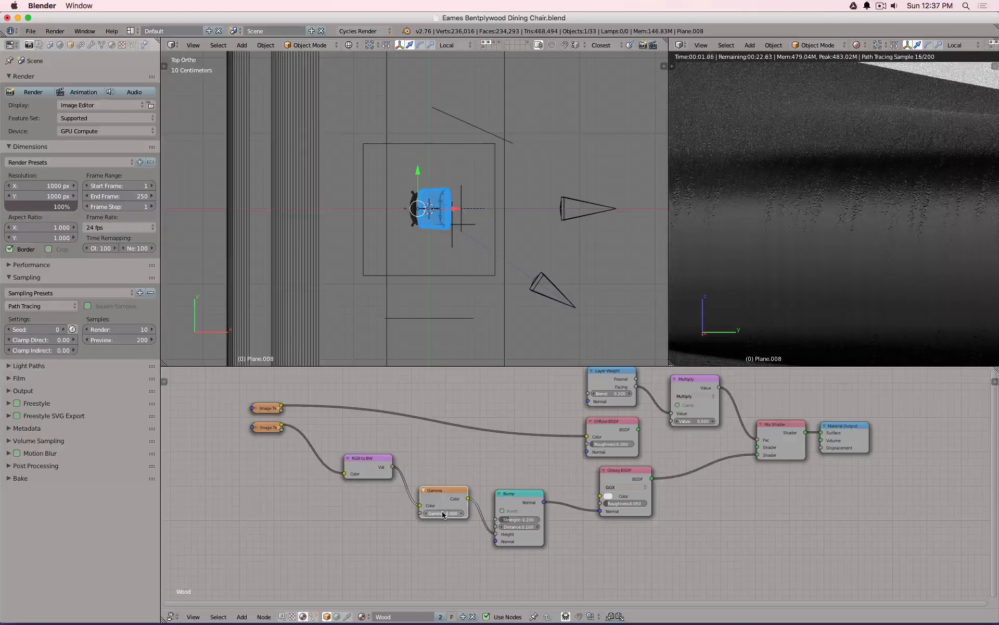
left_click(521, 519)
type("0.4")
key("Return")
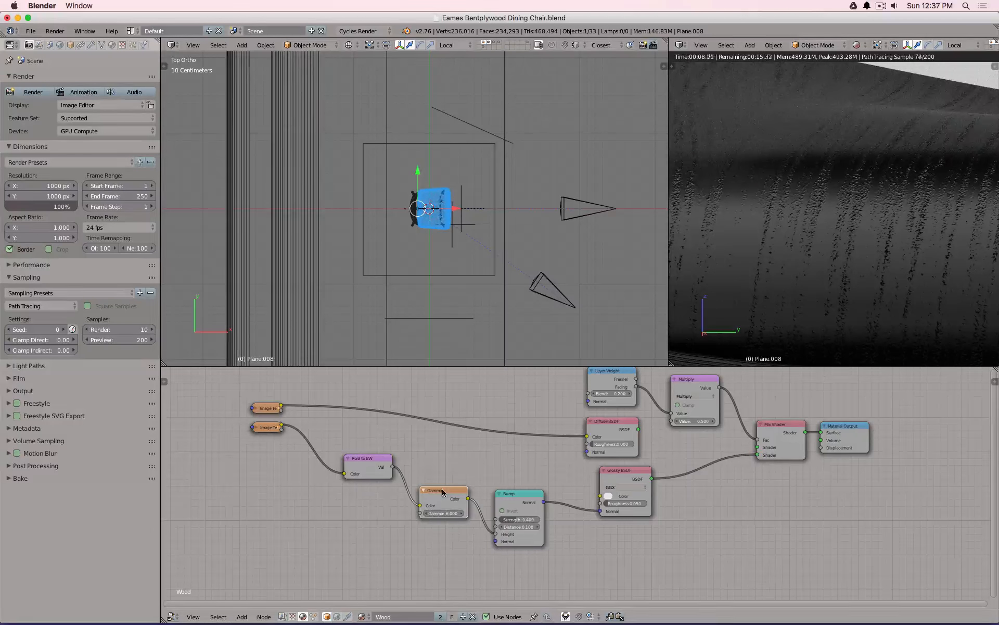
- Try an Invert node between the RGB to BW converter and the Gamma node, and remove it while keeping the connection
key("shift+a")
mouse_move(427, 447)
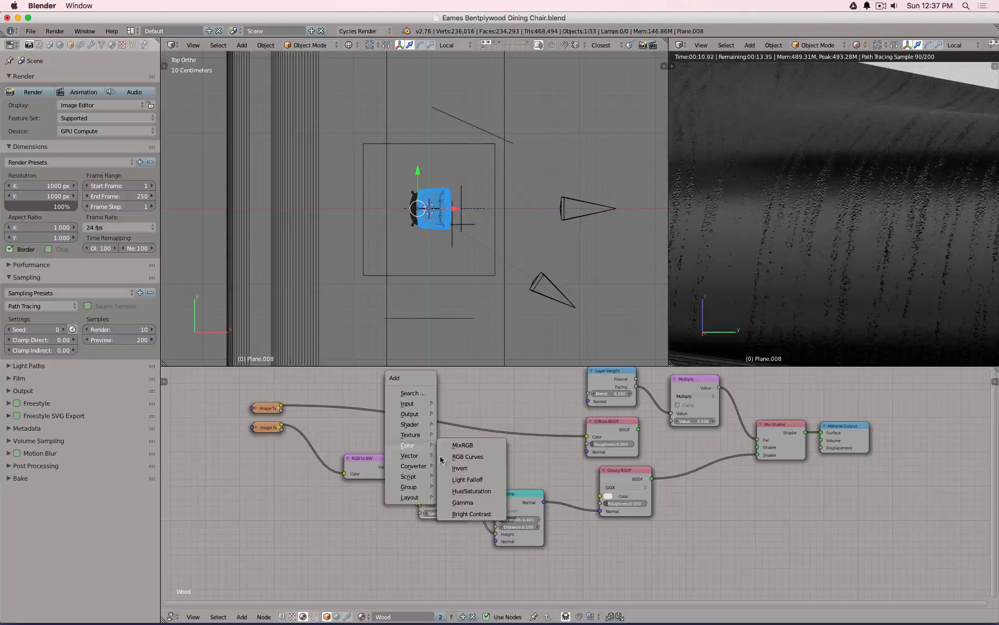
left_click(460, 468)
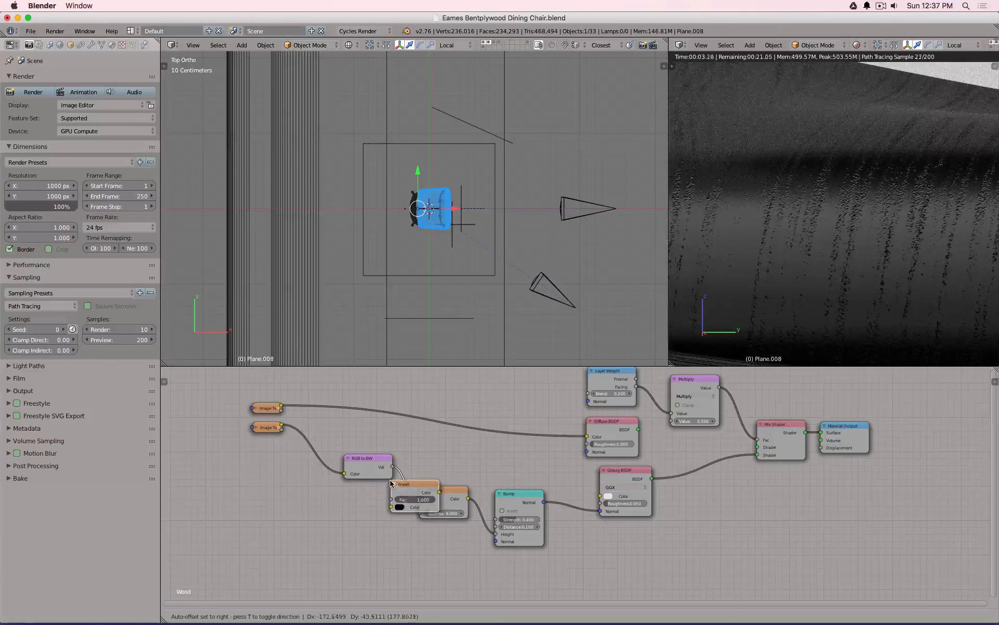
left_click(392, 487)
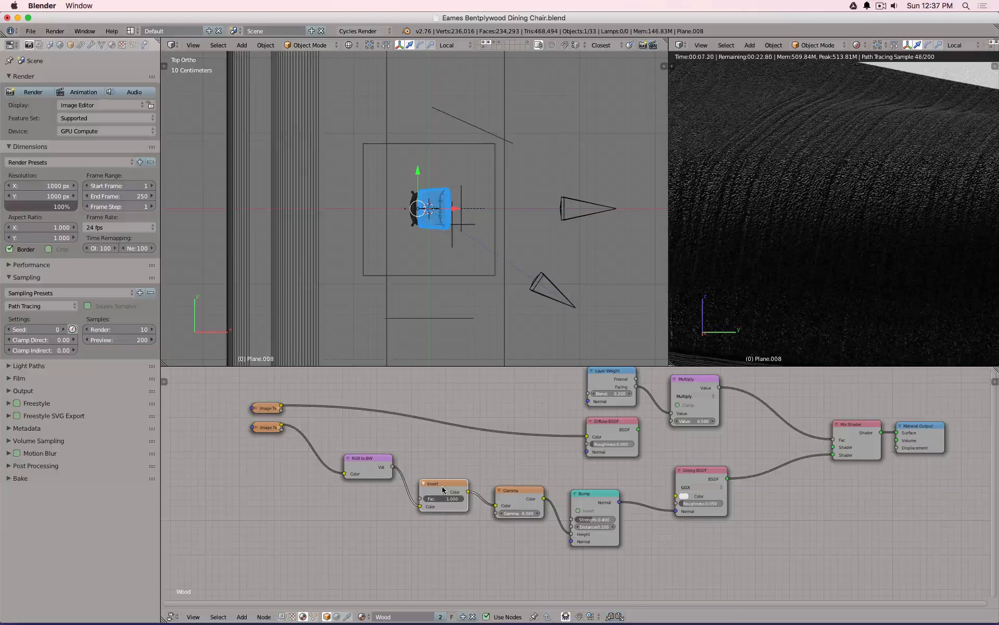
key("ctrl+x")
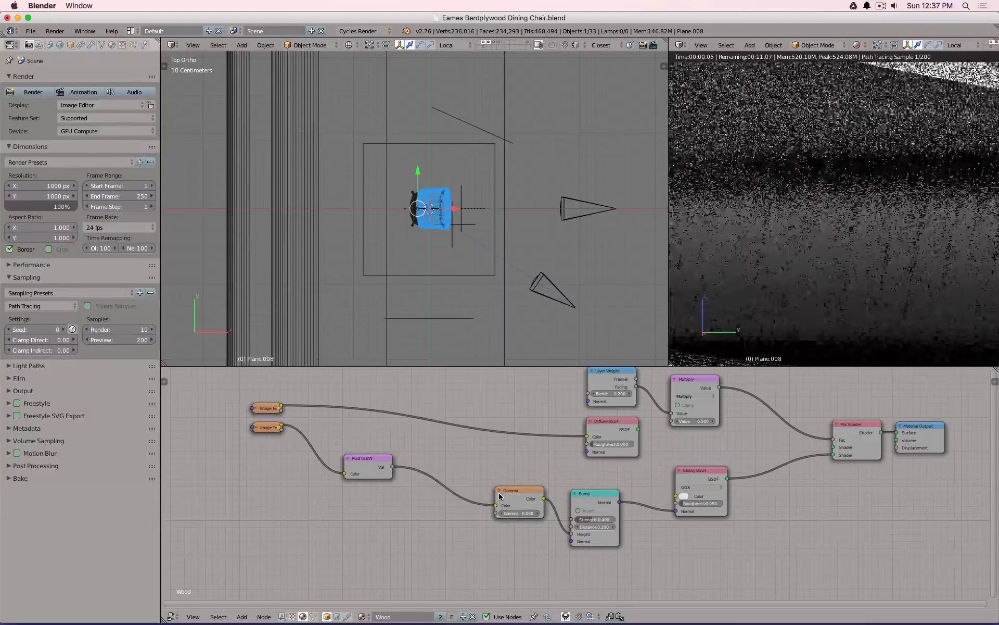
- Move the Gamma node closer to the RGB to BW converter and insert an Invert node between Bump and Glossy BSDF
left_click_drag(525, 498, 468, 488)
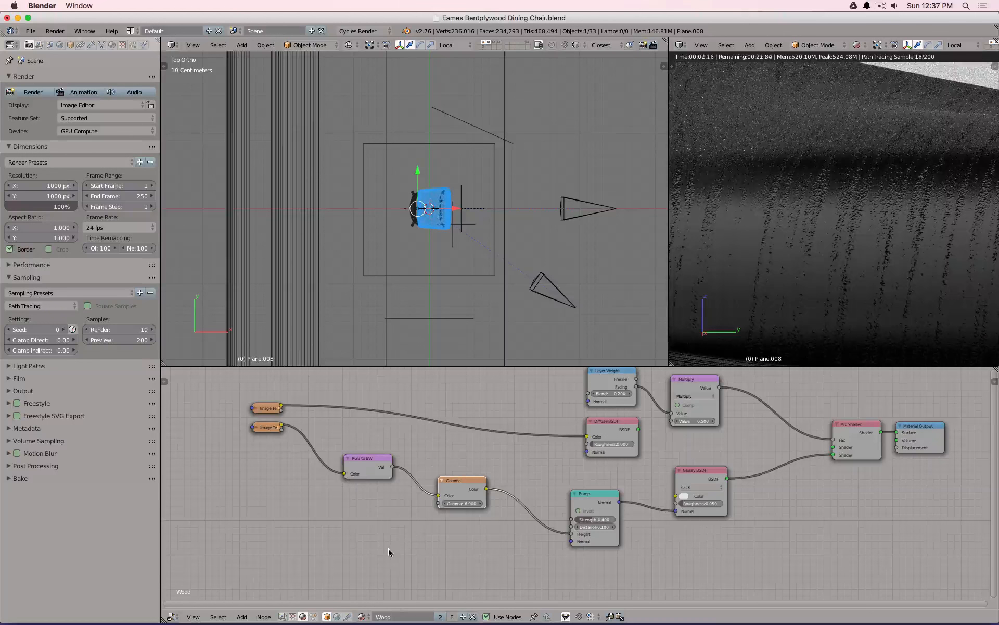
key("shift+a")
mouse_move(389, 551)
left_click(421, 505)
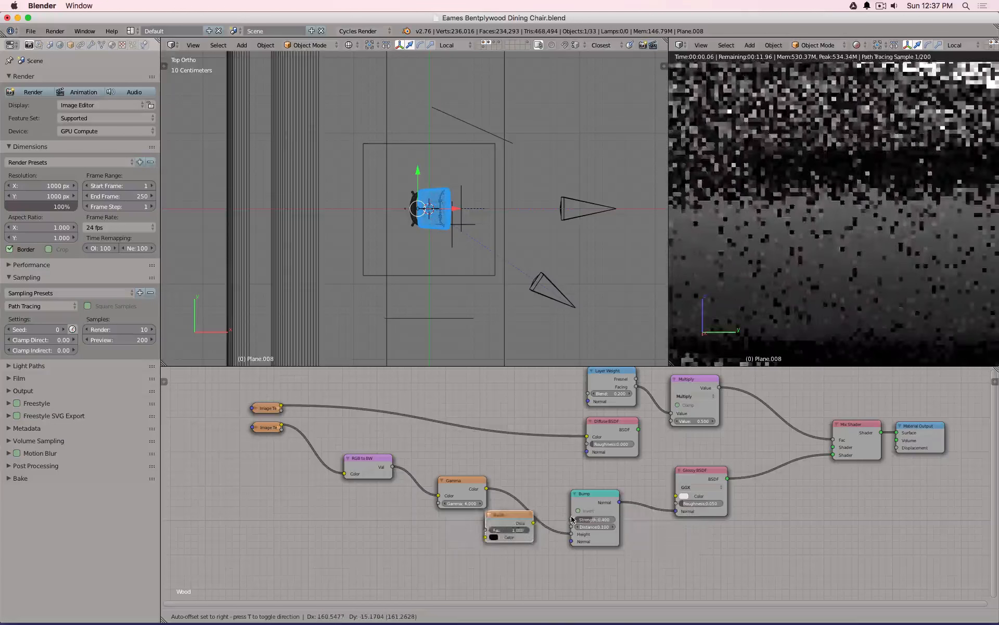
left_click(638, 505)
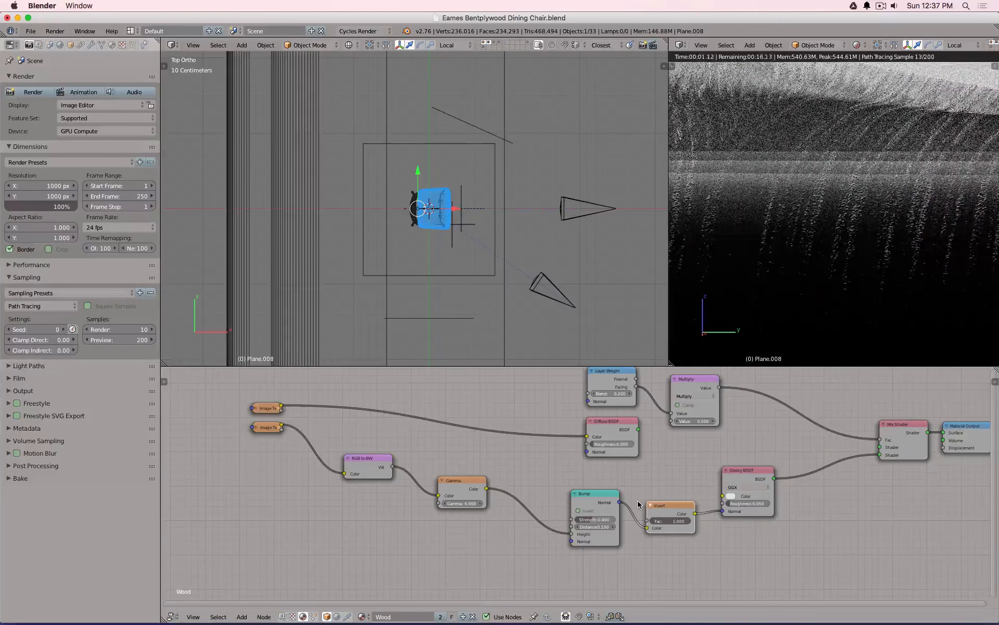
scroll(785, 277, "down", 4)
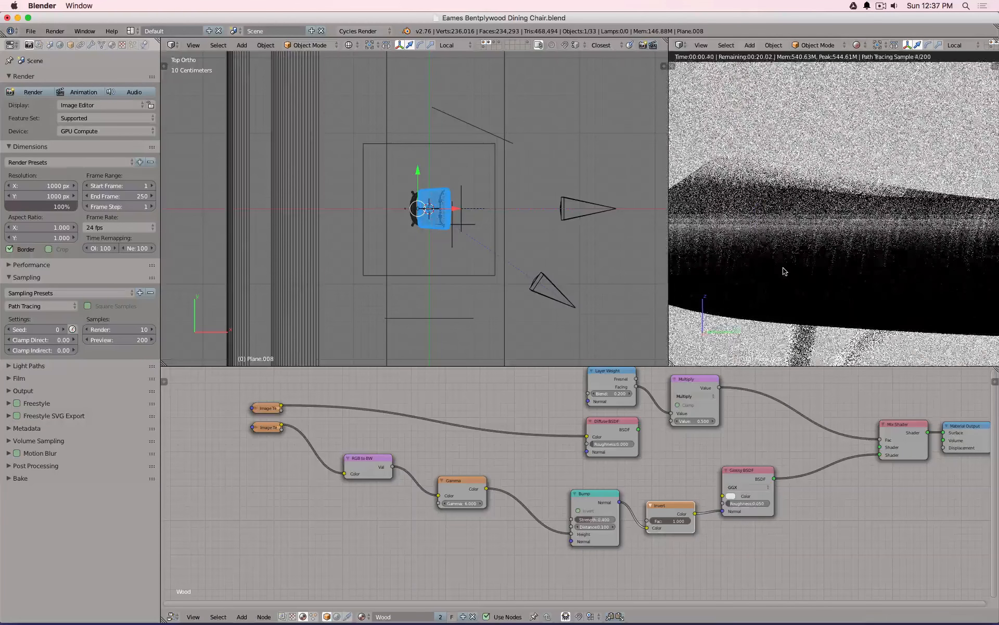
- Remove the Invert node after Bump while keeping the link, and insert a new Invert node with factor 1 between Gamma and Bump
scroll(814, 245, "down", 2)
scroll(814, 245, "up", 3)
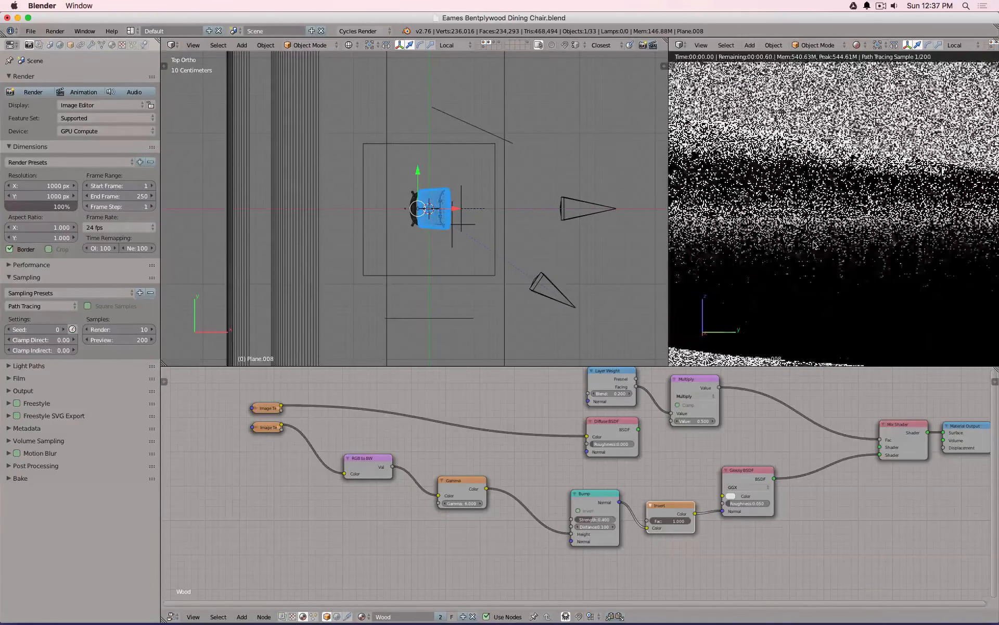
scroll(688, 491, "up", 1)
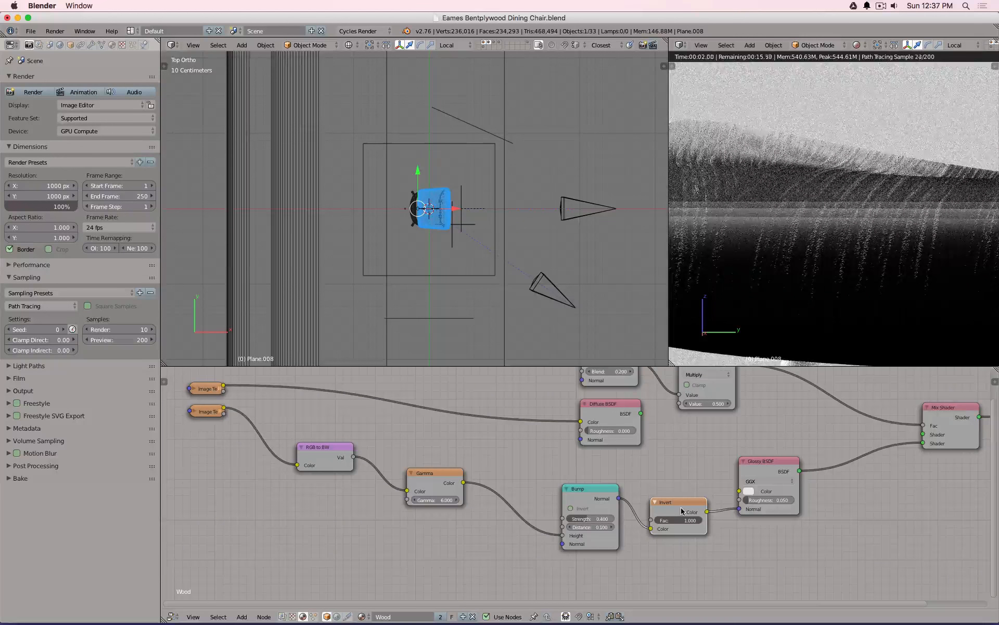
key("ctrl+x")
key("shift+a")
mouse_move(641, 456)
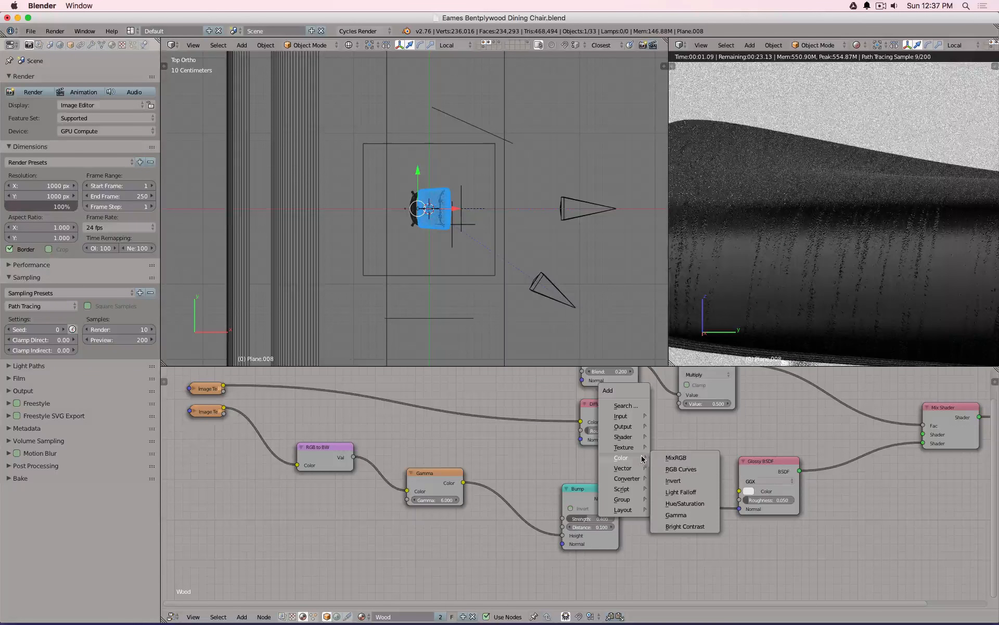
left_click(688, 484)
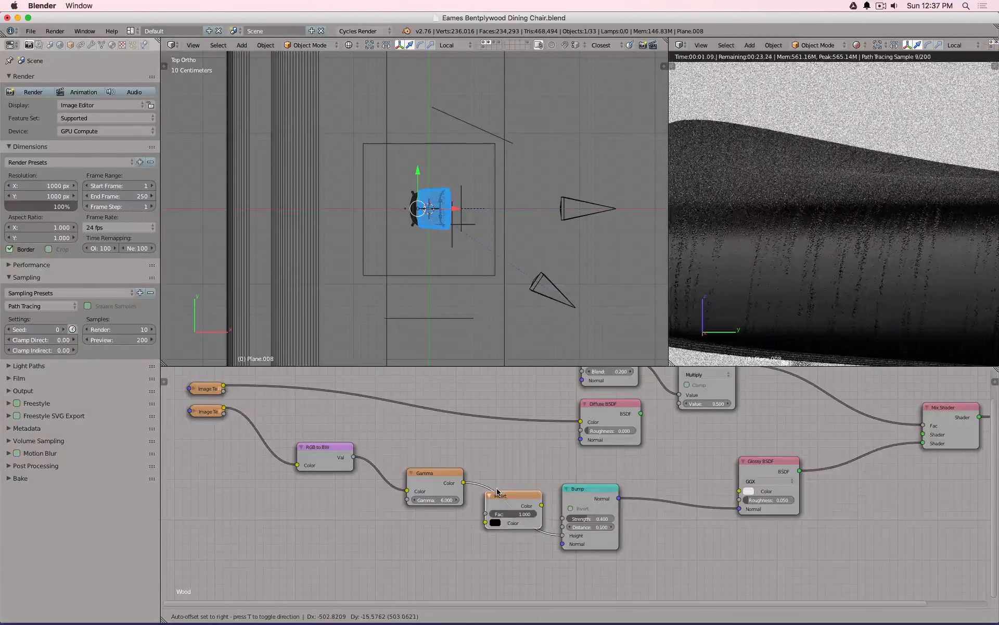
left_click(497, 490)
scroll(835, 280, "up", 3)
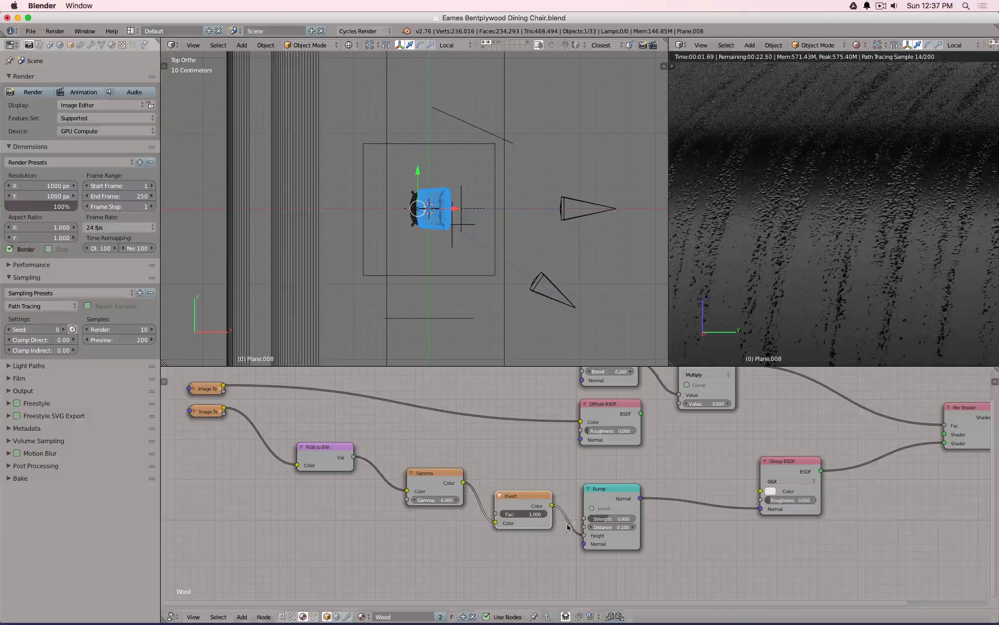
mouse_move(529, 513)
left_mouse_down()
mouse_move(482, 514)
mouse_move(530, 514)
left_mouse_up()
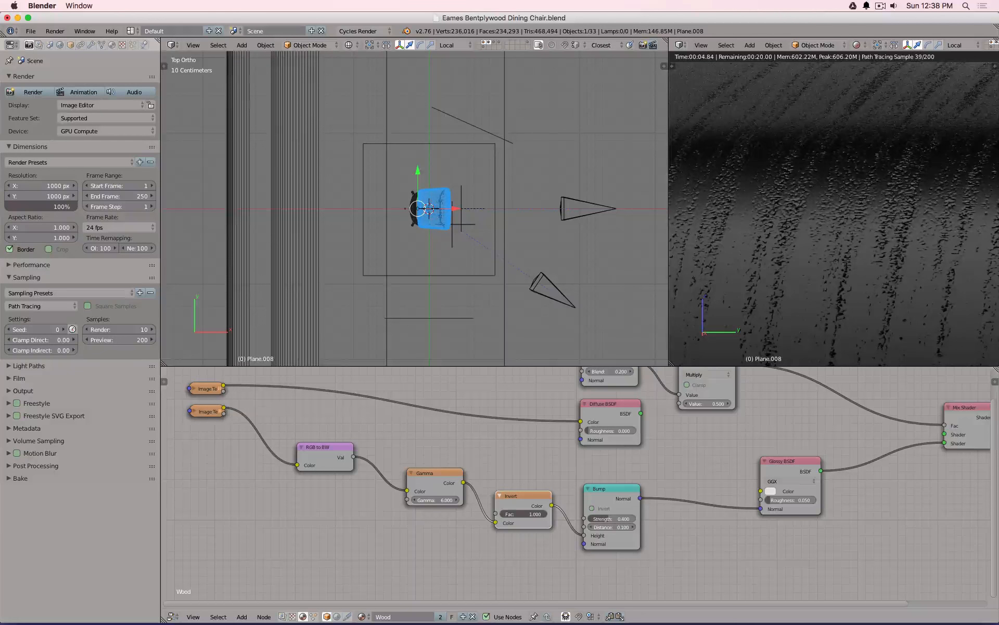
mouse_move(537, 514)
left_mouse_down()
mouse_move(489, 514)
mouse_move(552, 514)
left_mouse_up()
- Examine the glossy reflections and inverted grain bump on the chair's seat and backrest in the rendered view
key("Home")
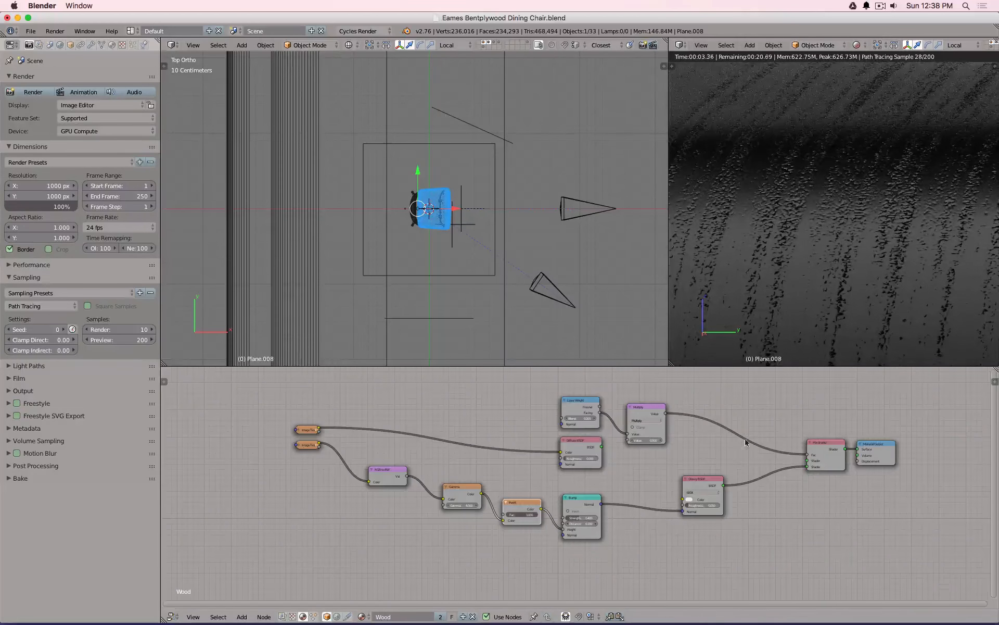
scroll(815, 241, "down", 5)
scroll(792, 236, "down", 10)
middle_click_drag(802, 200, 831, 211)
scroll(832, 210, "up", 12)
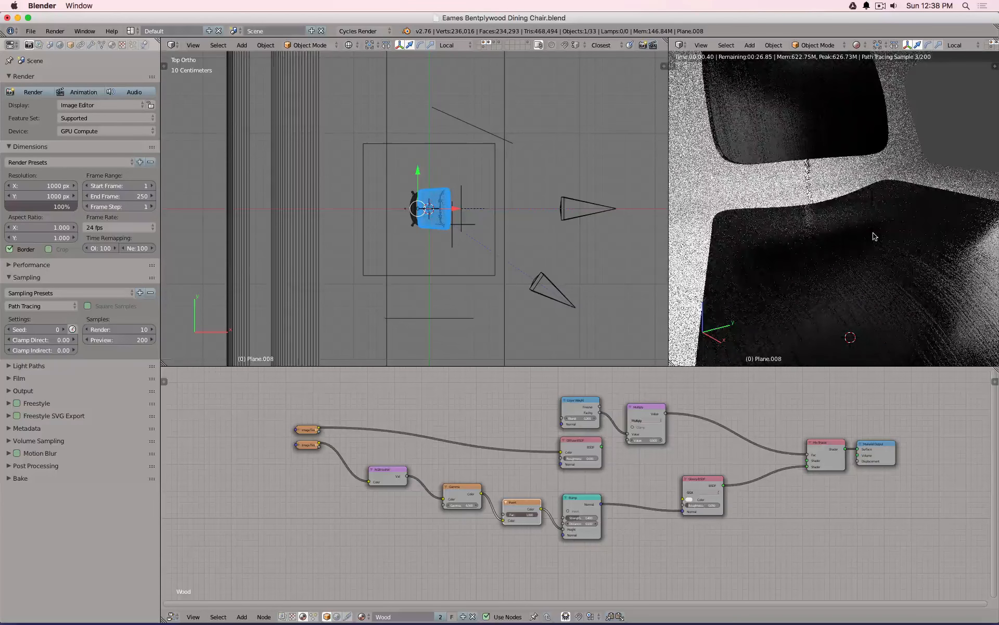
scroll(876, 237, "down", 5)
middle_click_drag(897, 235, 931, 276)
scroll(932, 282, "up", 5)
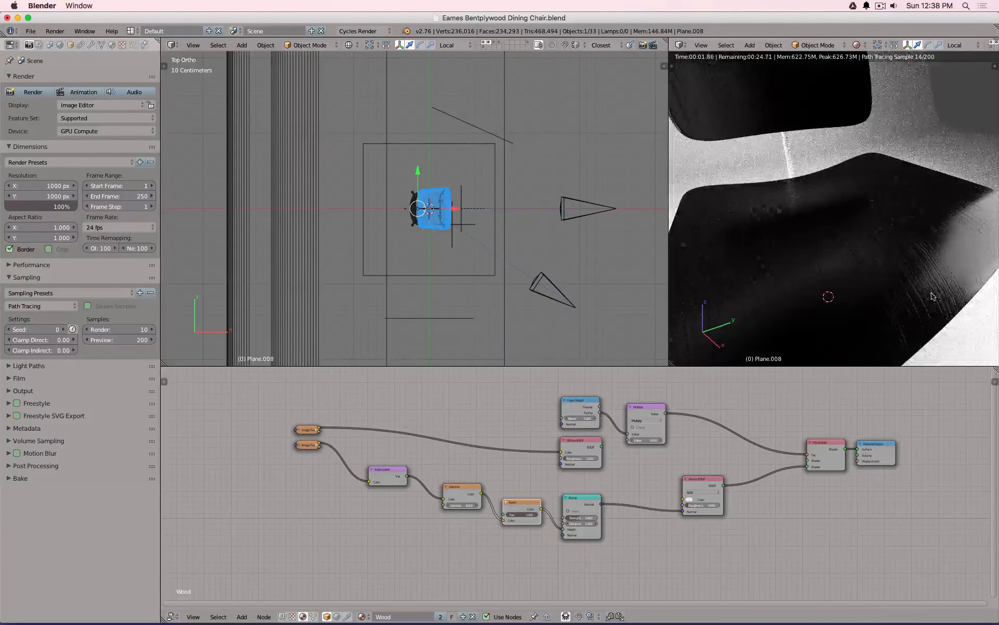
middle_click_drag(922, 295, 922, 303)
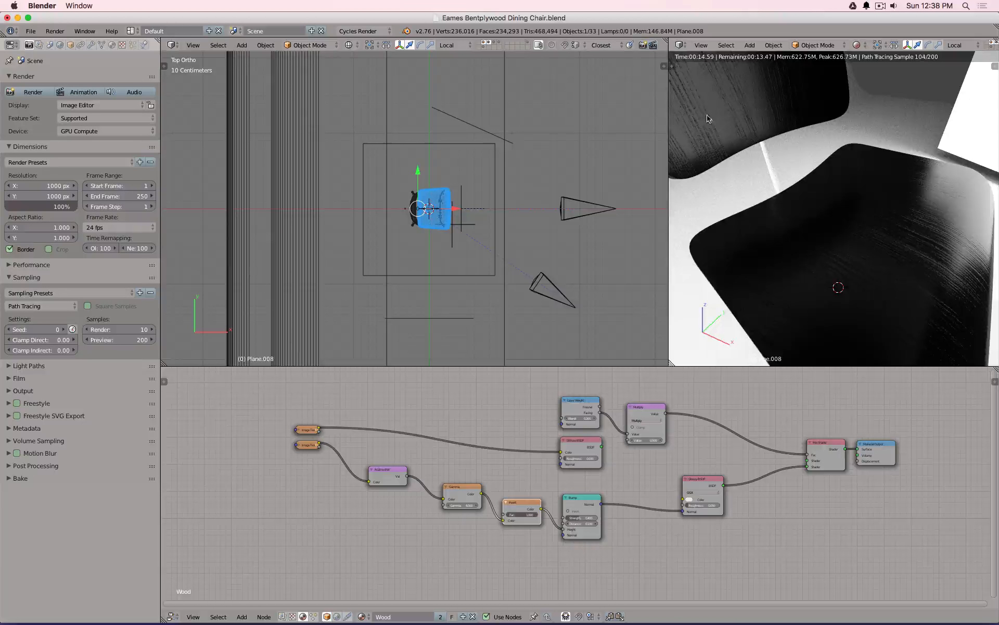
scroll(736, 179, "down", 3)
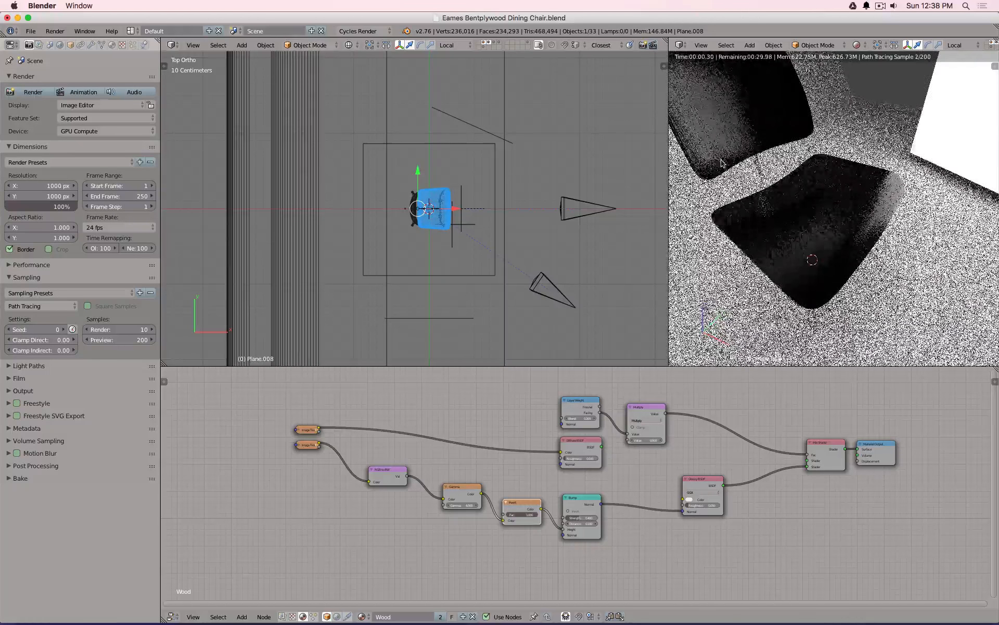
scroll(844, 119, "up", 4)
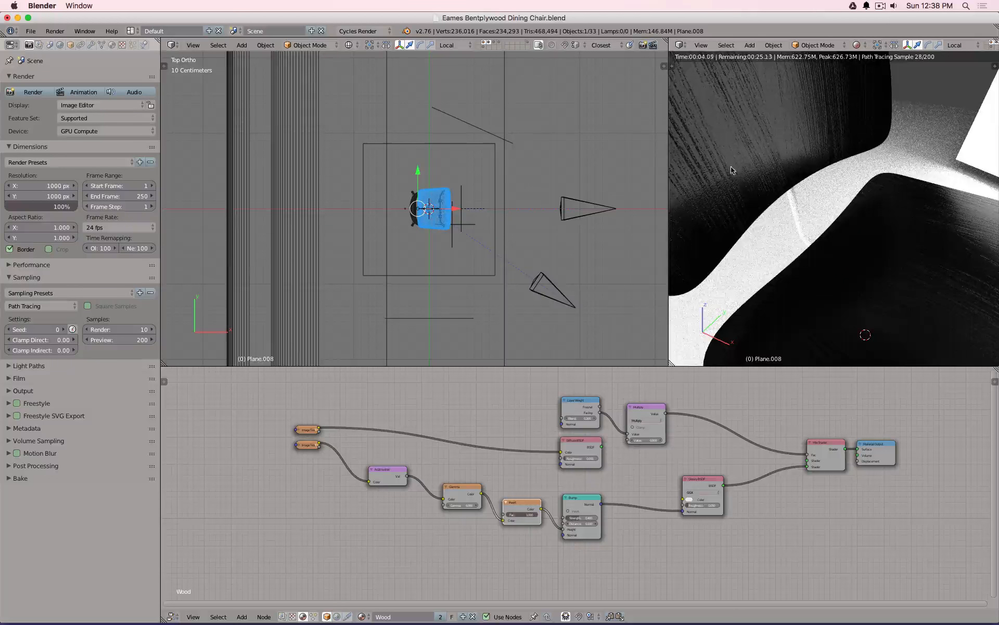
scroll(601, 536, "up", 1)
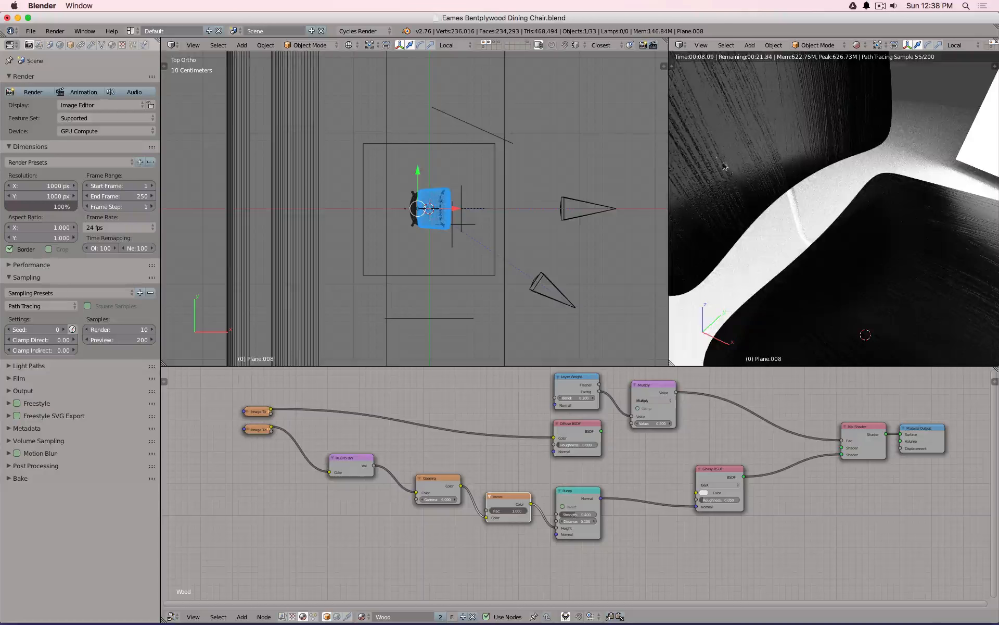
- Try a Glossy BSDF roughness of 0 with a Bump strength of 0.1
scroll(714, 515, "up", 3)
left_click_drag(726, 495, 708, 494)
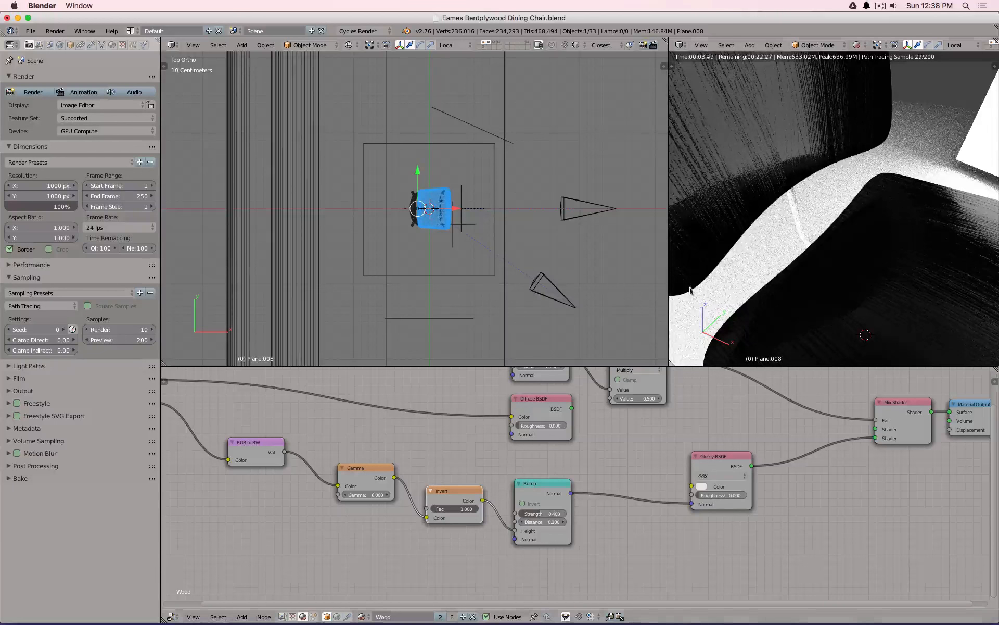
left_click(543, 514)
type("0.1")
key("Return")
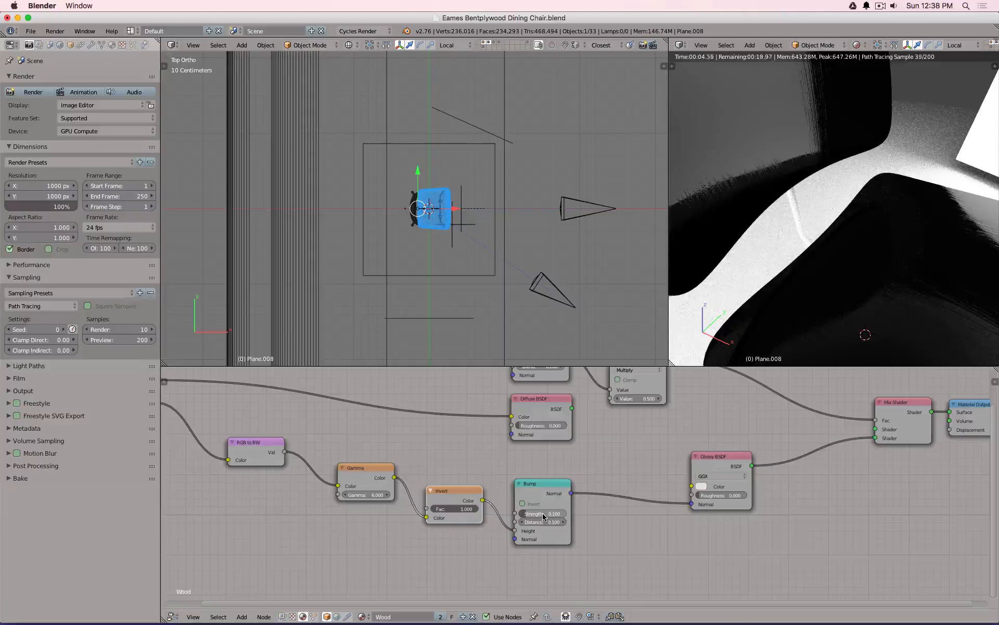
- Set the Bump strength to 0.2 and the Glossy BSDF roughness to 0.05
left_click(542, 515)
type("0.2")
key("Return")
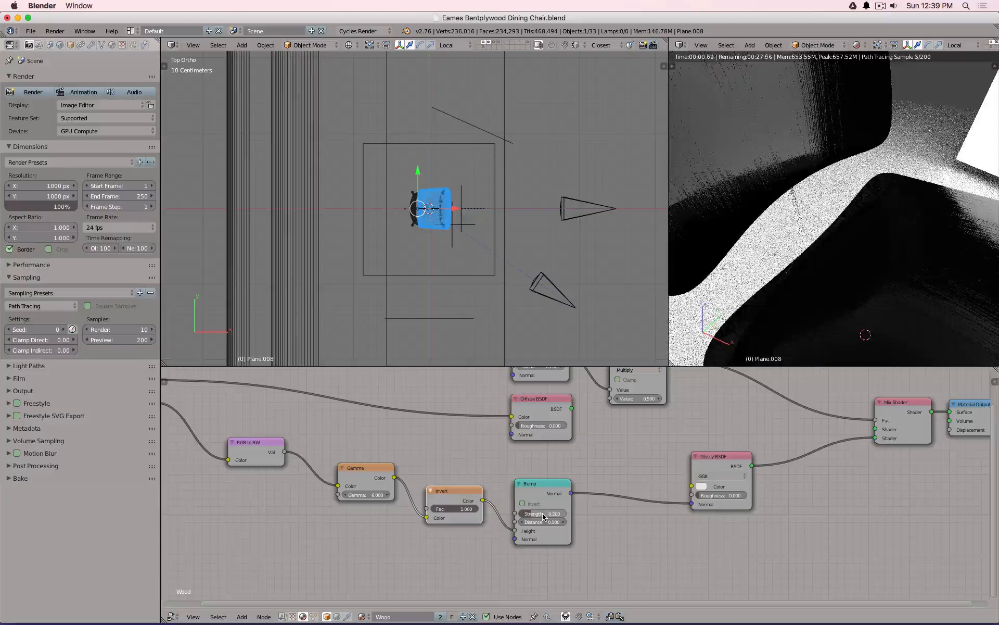
left_click(718, 495)
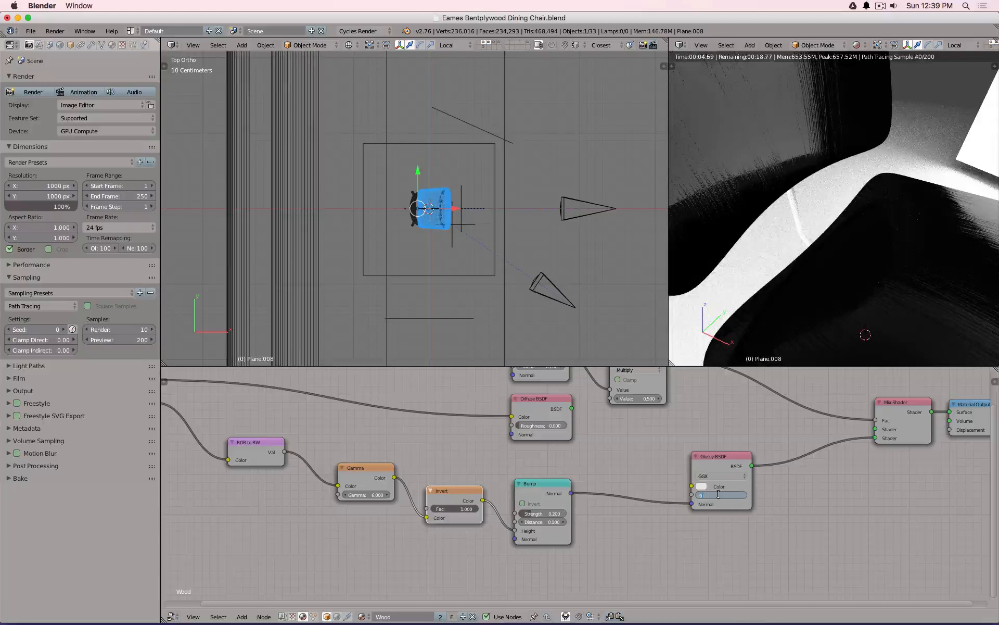
type(".05")
key("Return")
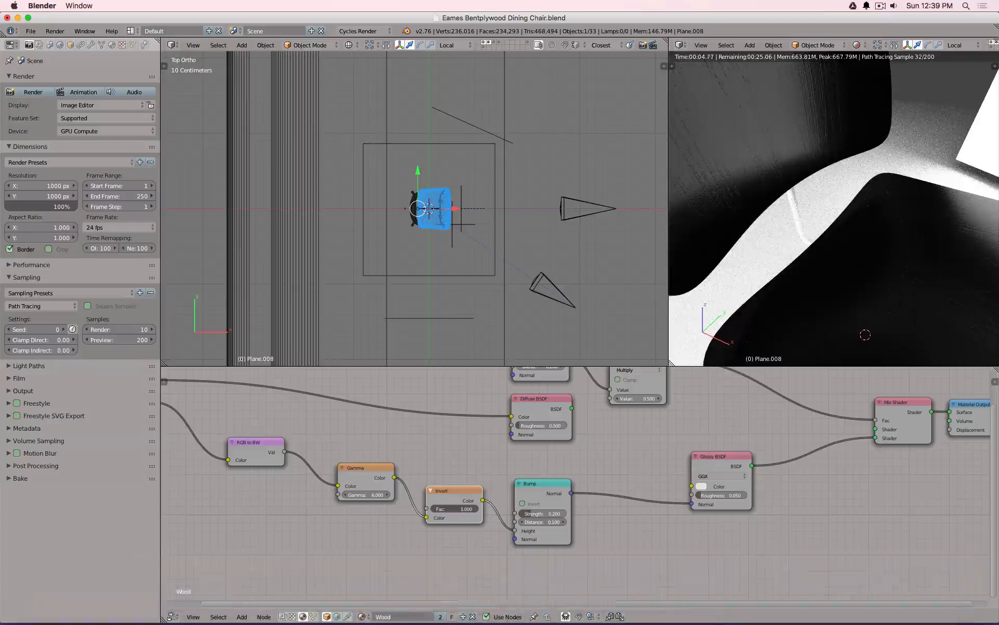
- Preview the Eames molded dining chair reference photo from the desktop, close it and return to Blender
left_click_drag(65, 15, 471, 2)
left_click(280, 384)
key("space")
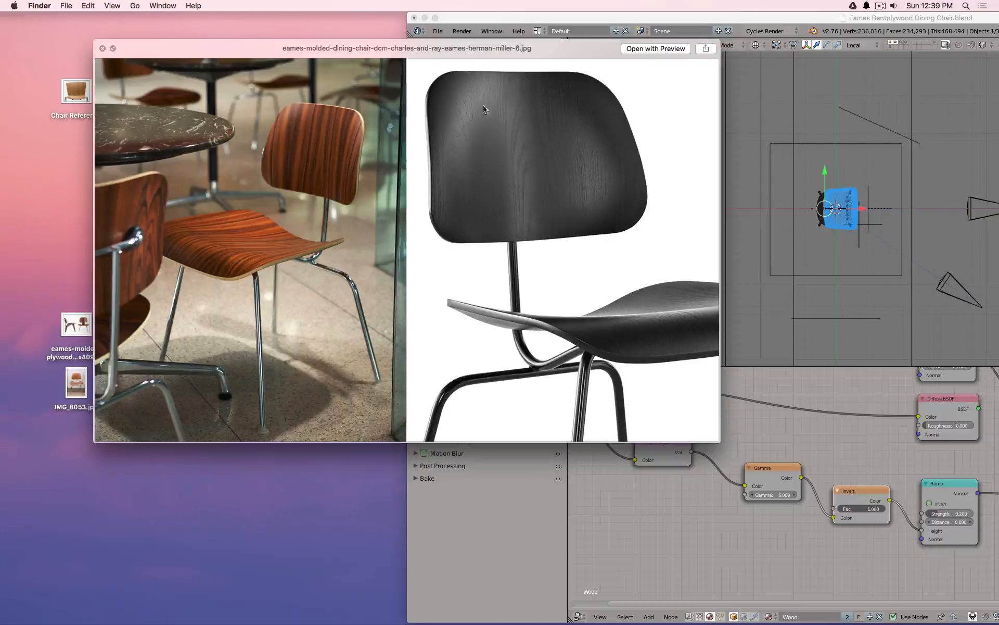
key("space")
double_click(474, 18)
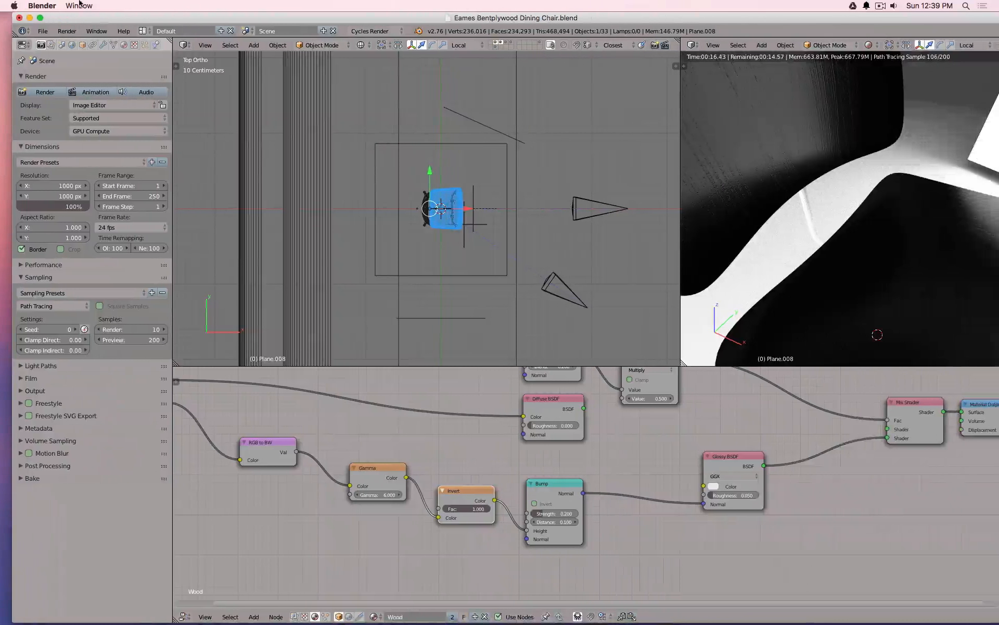
- Examine the chair's glossy reflections from several angles and straight from the front, at a distance and close up
scroll(885, 198, "down", 5)
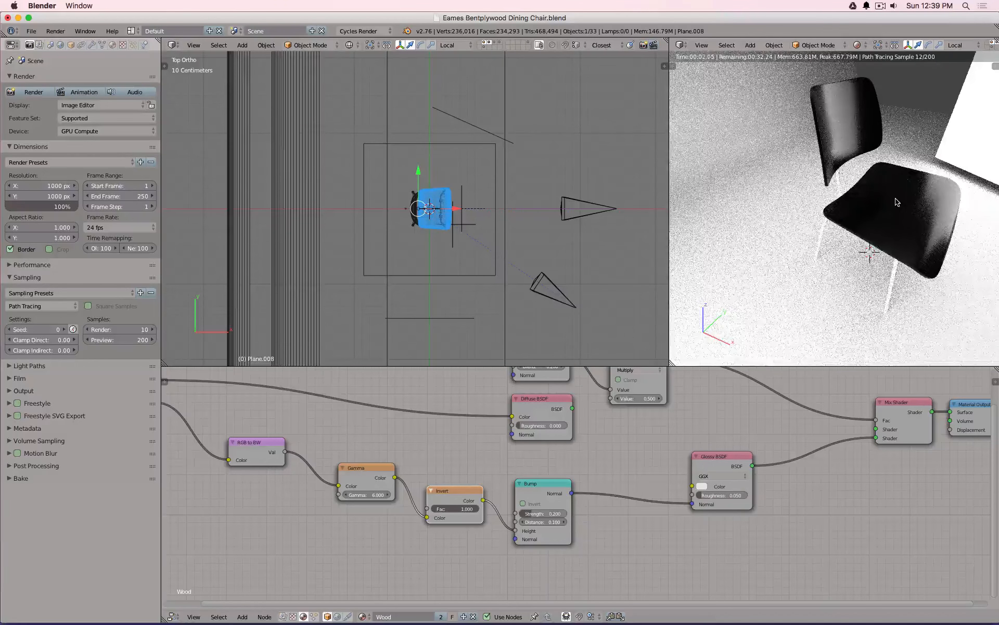
scroll(897, 198, "up", 2)
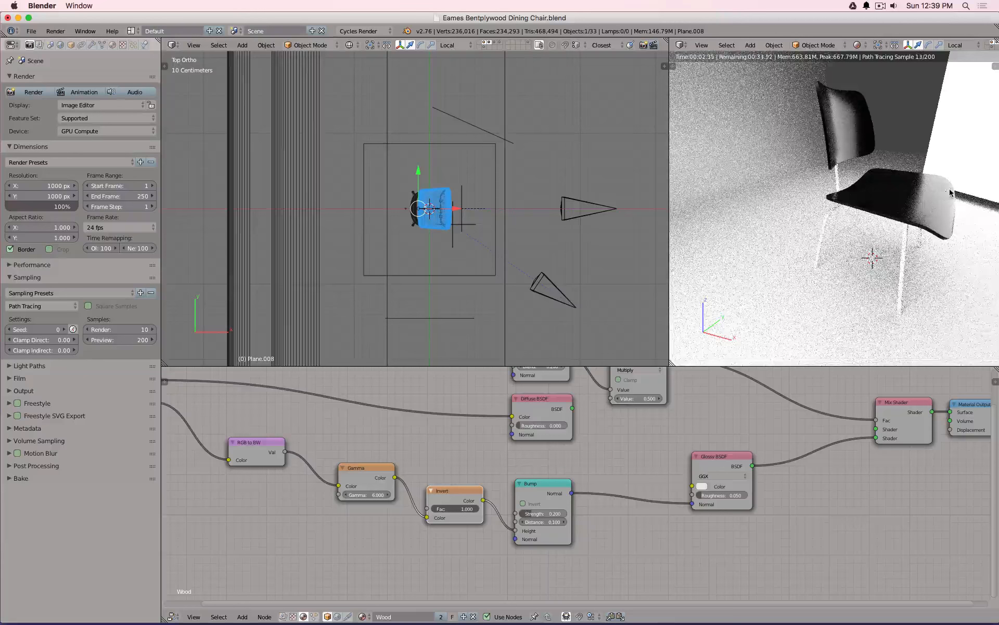
middle_click_drag(950, 192, 906, 198)
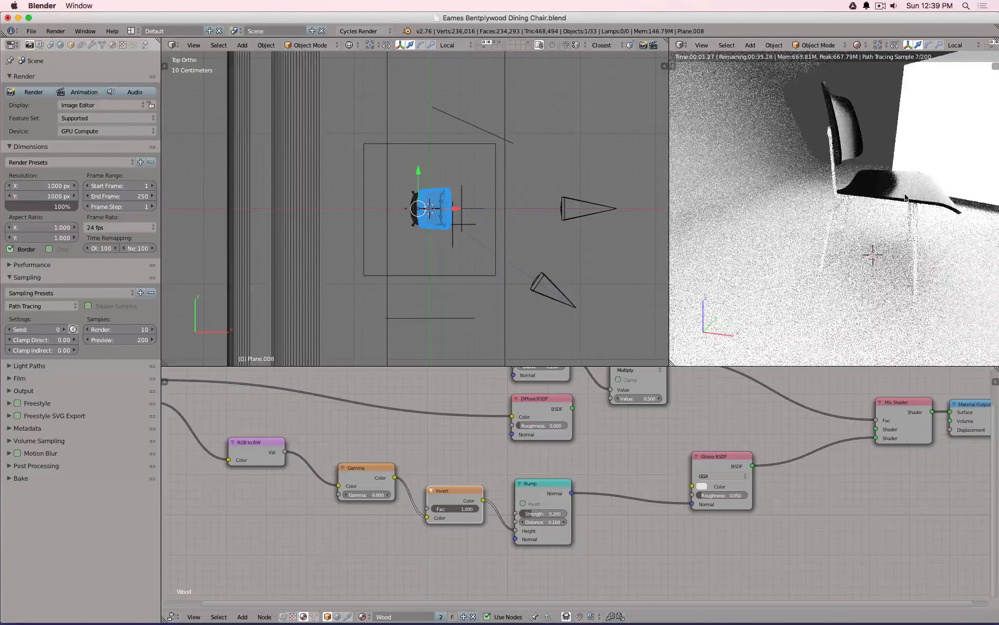
middle_click_drag(957, 188, 838, 221)
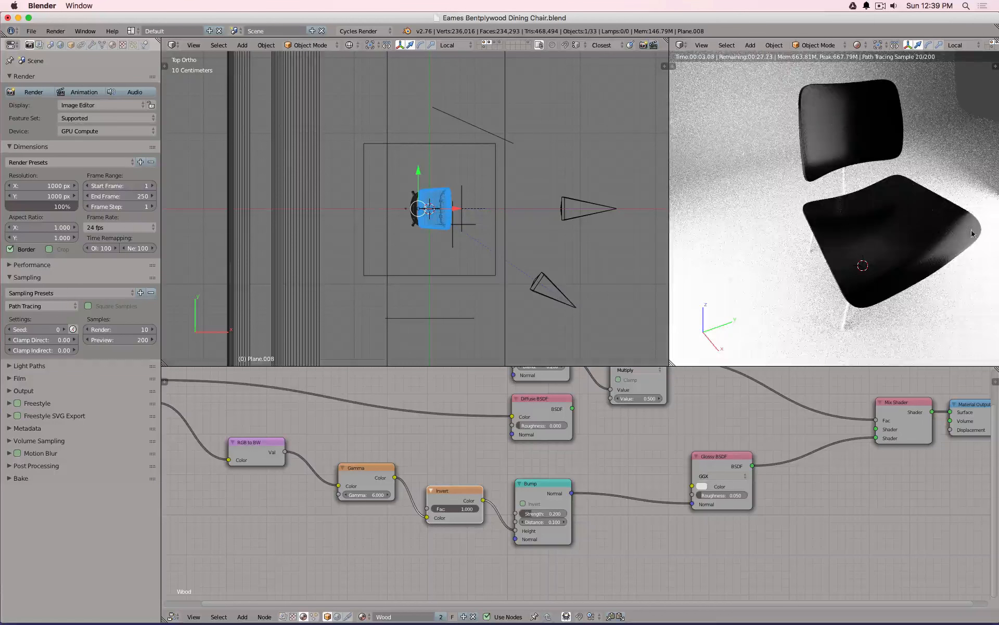
scroll(960, 245, "up", 2)
middle_click_drag(960, 245, 929, 225)
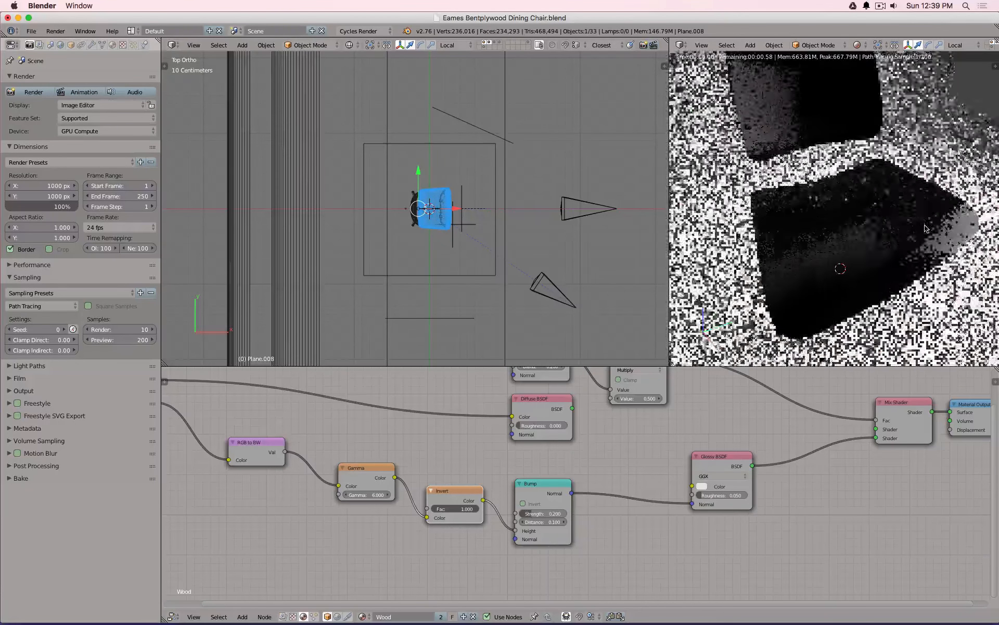
key("KP_3")
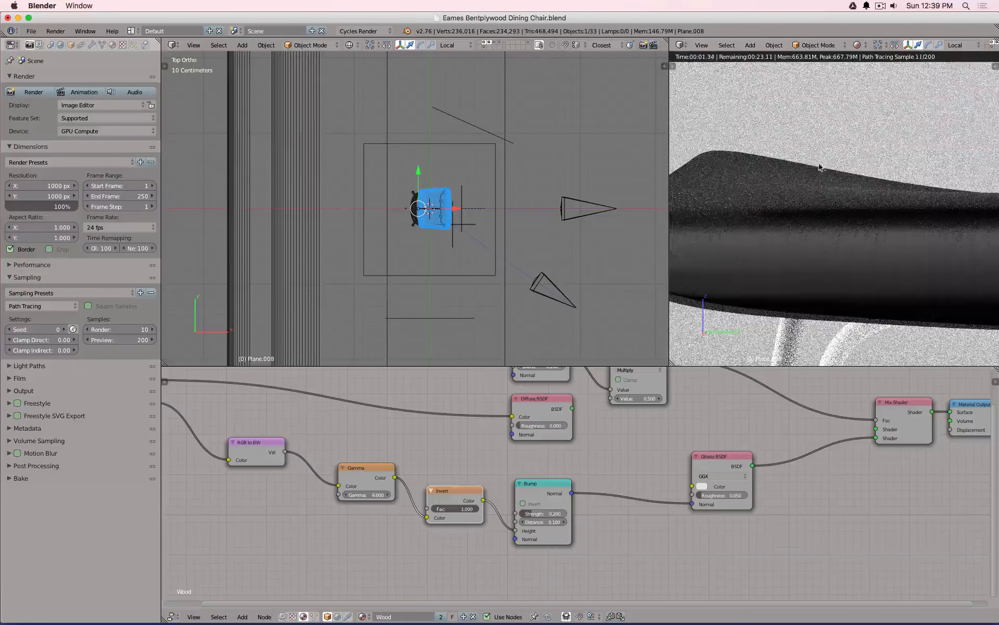
scroll(819, 170, "down", 4)
key("KP_1")
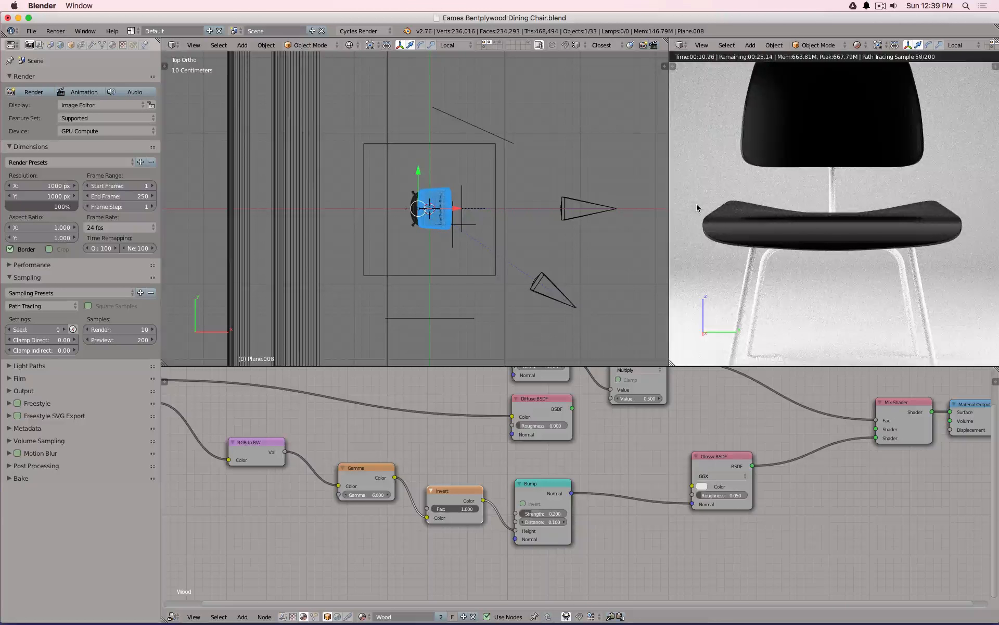
scroll(774, 194, "up", 5)
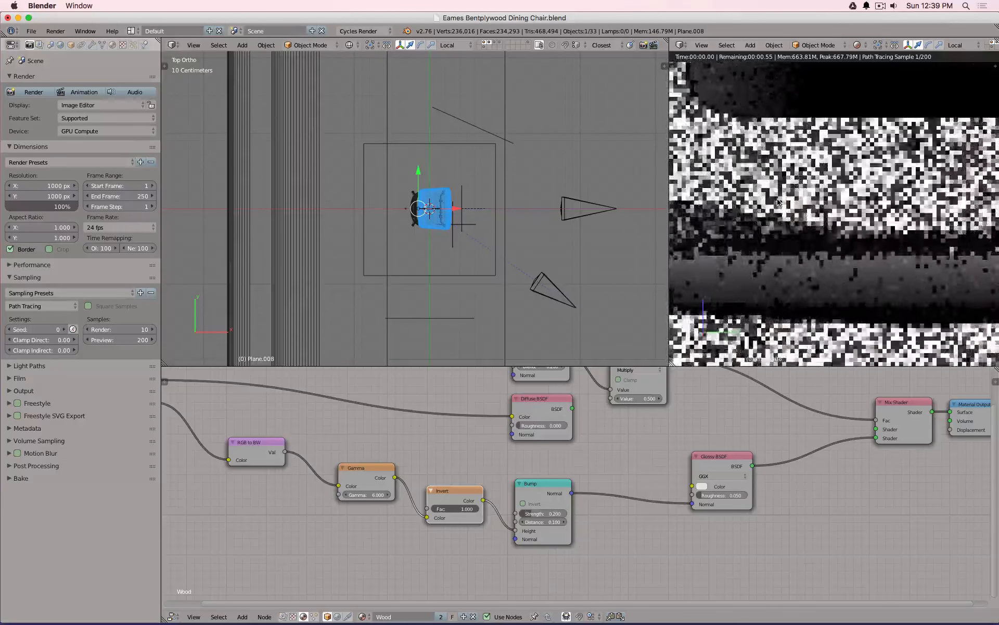
- Connect the Diffuse BSDF to the Mix Shader's first Shader input and check the rendered wood on the seat and backrest
middle_click_drag(713, 486, 516, 460)
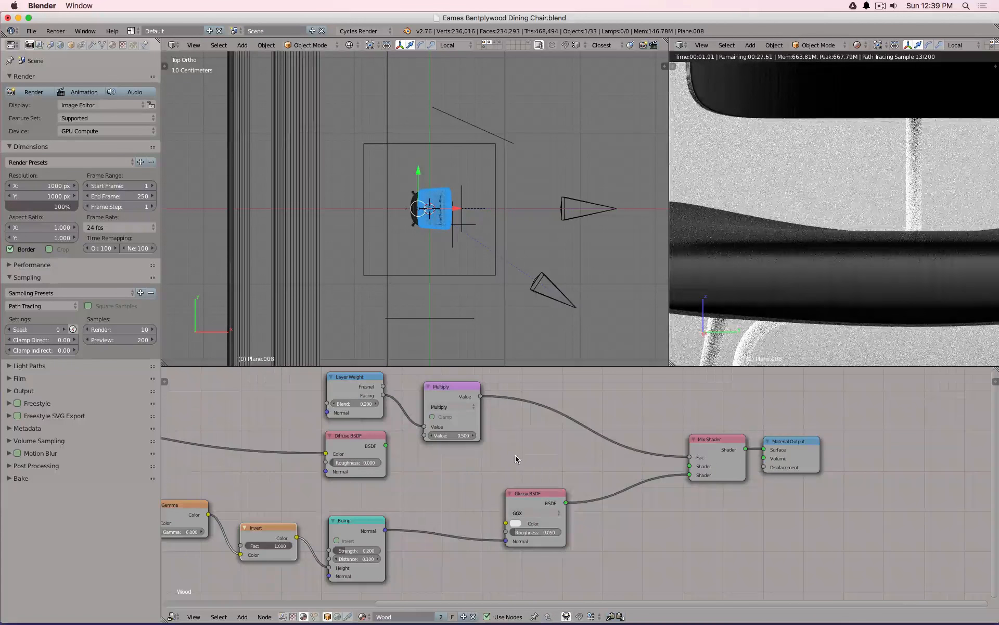
mouse_move(386, 445)
left_mouse_down()
mouse_move(523, 464)
mouse_move(696, 469)
left_mouse_up()
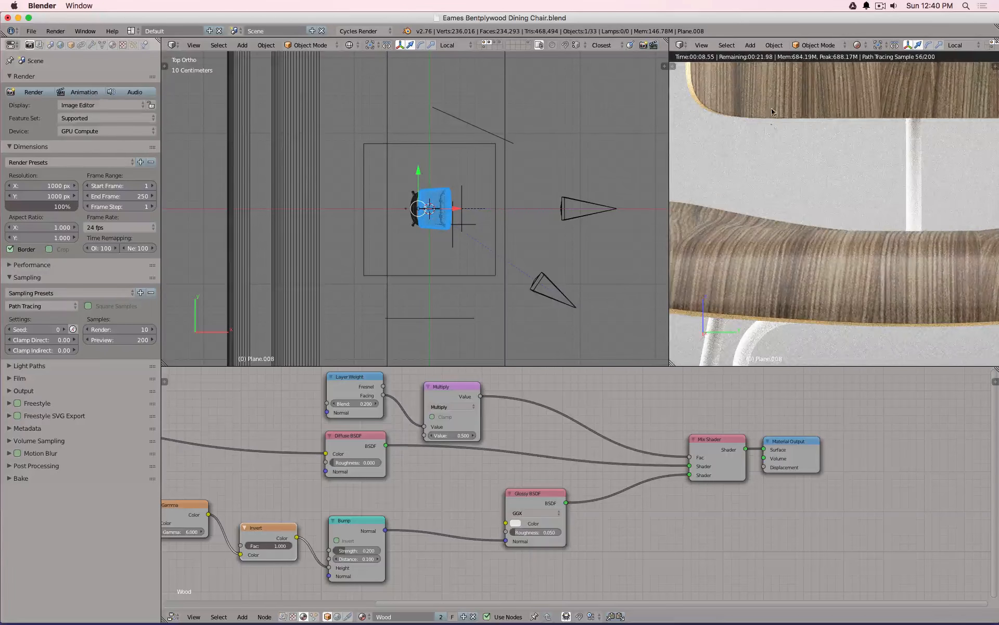
scroll(772, 112, "down", 10)
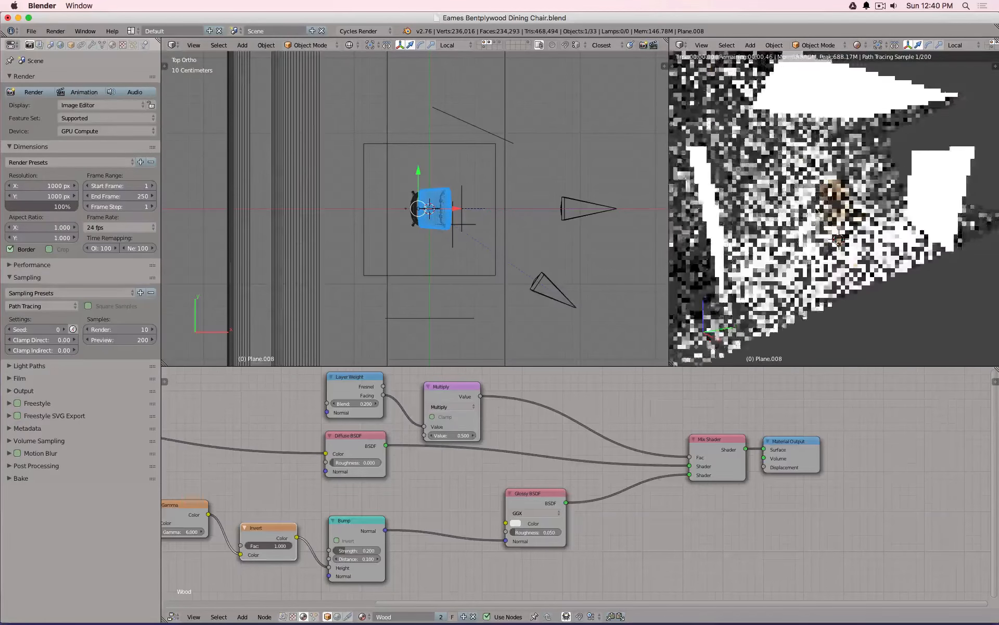
scroll(818, 208, "up", 4)
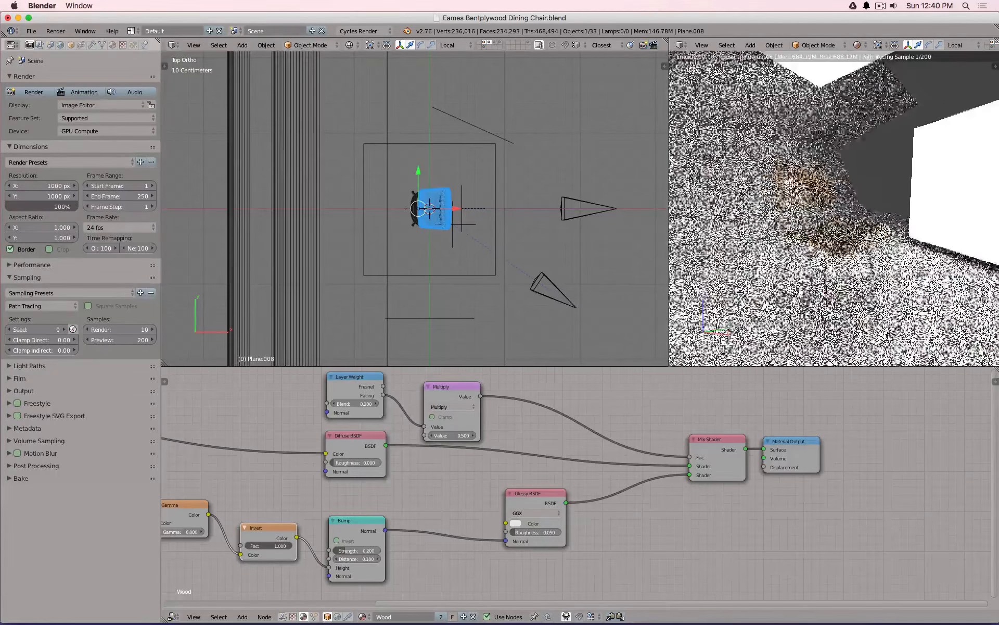
scroll(767, 224, "up", 2)
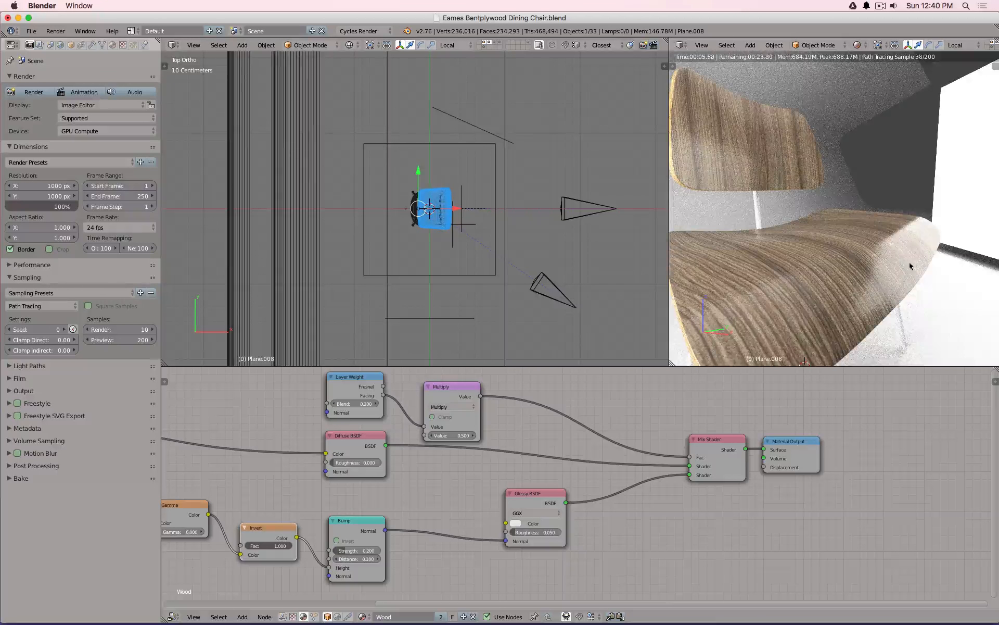
- Set the Bump strength to 0.5
left_click(355, 551)
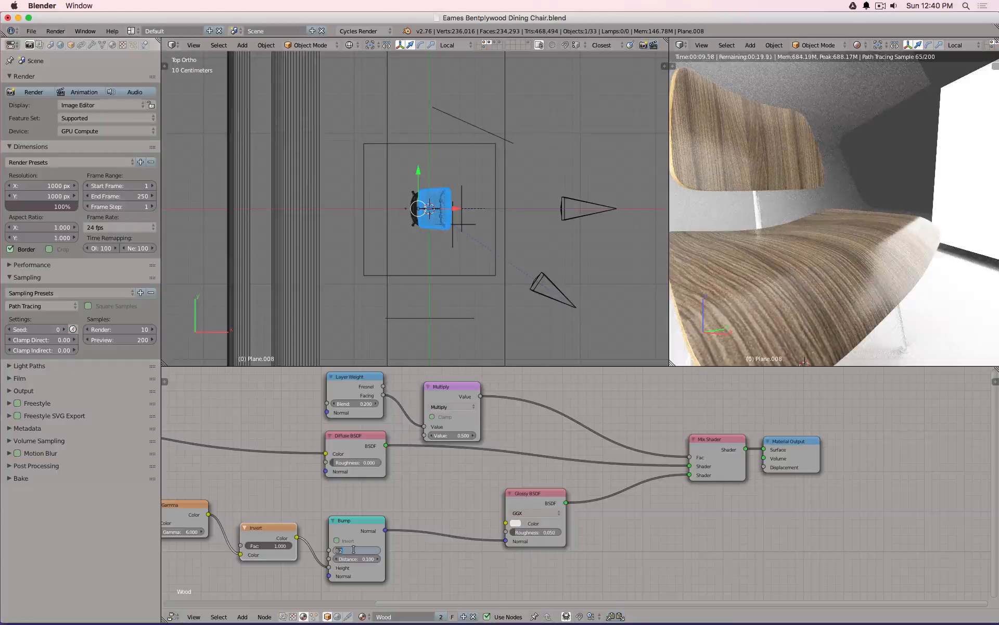
type("0.5")
key("Return")
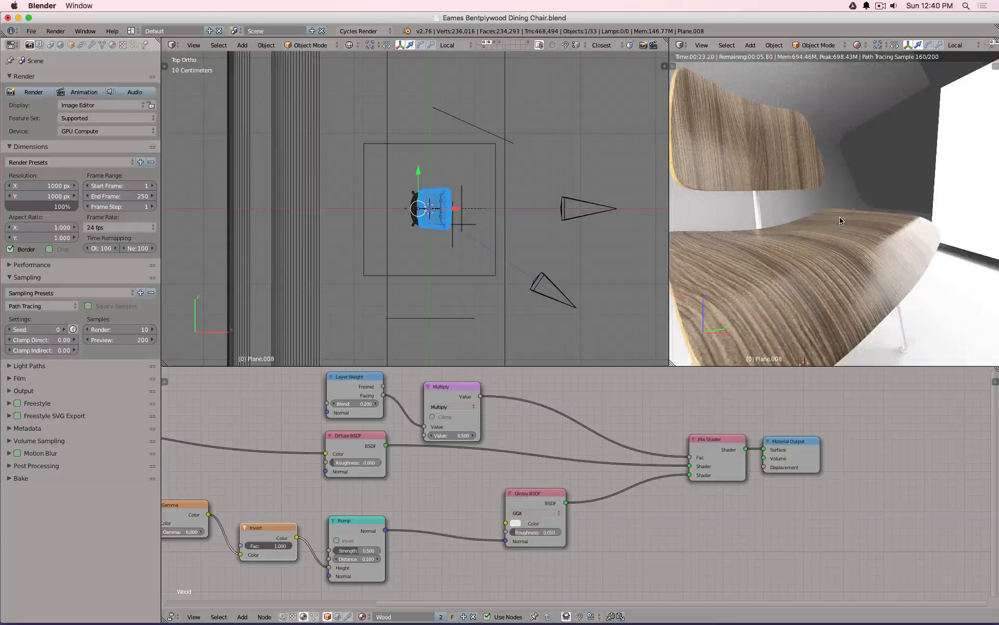
- Remove the Invert node while keeping Gamma linked to the Bump height, and enable the Bump node's own Invert option
key("KP_3")
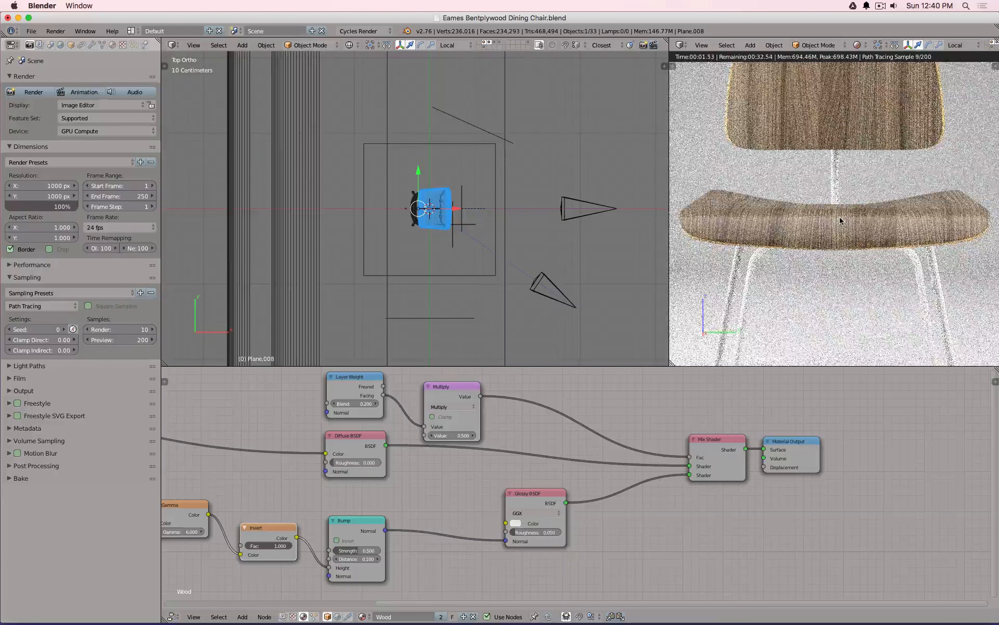
scroll(312, 499, "down", 2)
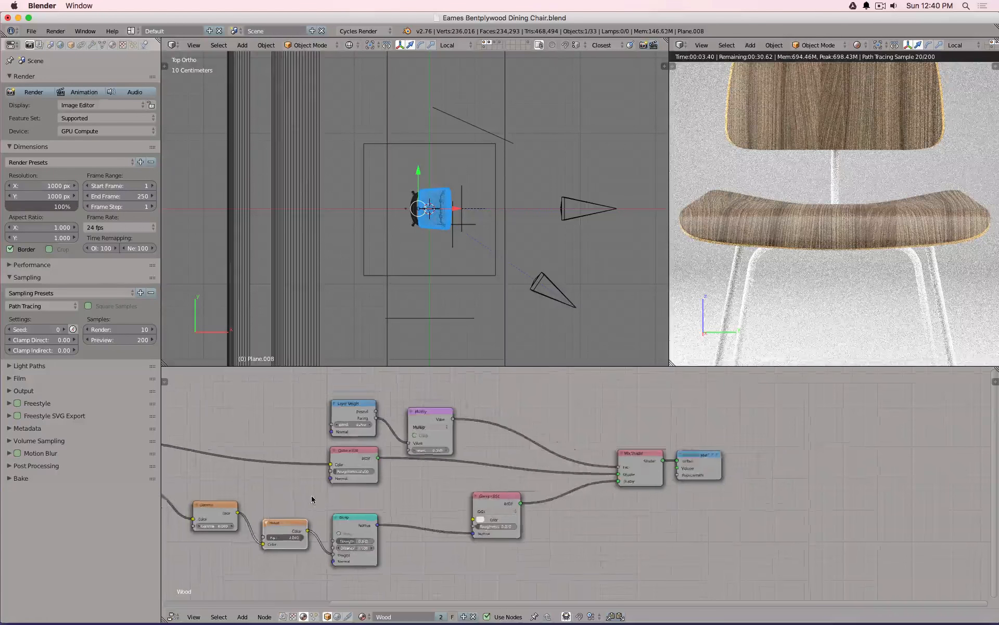
scroll(313, 500, "down", 3)
middle_click_drag(253, 475, 355, 467)
scroll(237, 479, "up", 3)
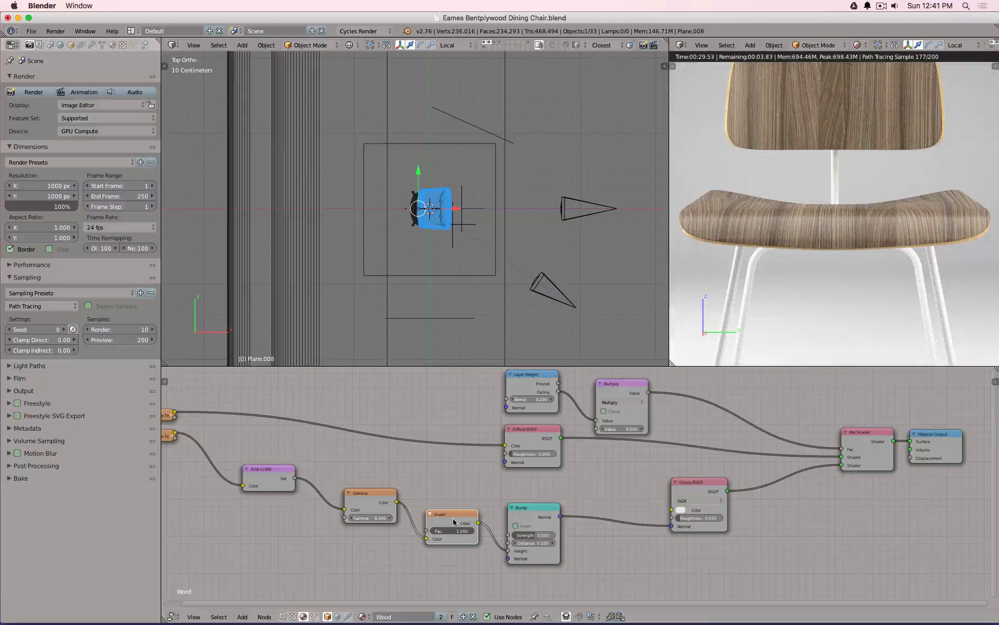
key("ctrl+x")
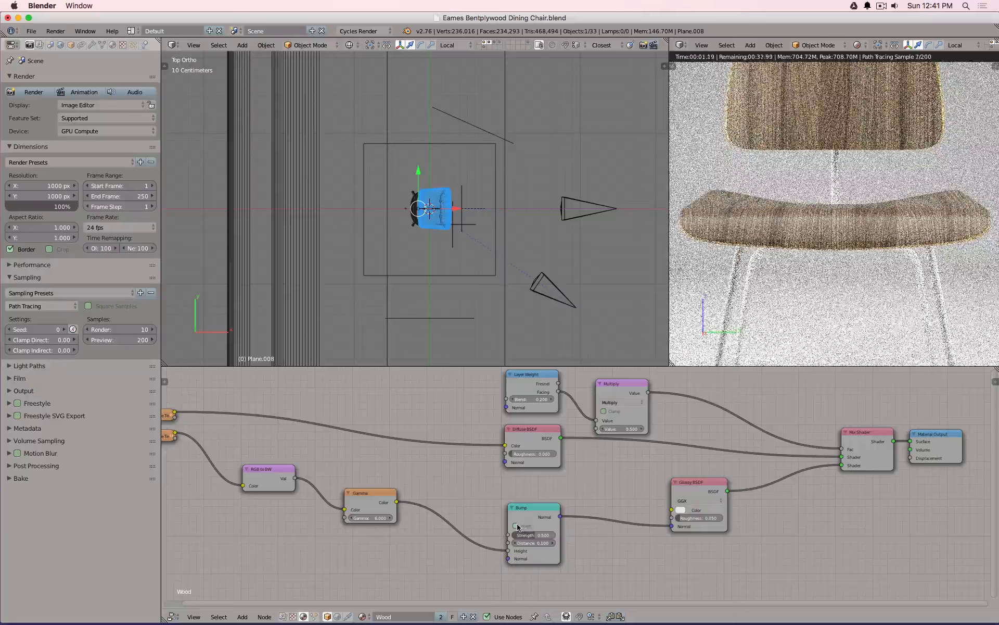
left_click(516, 526)
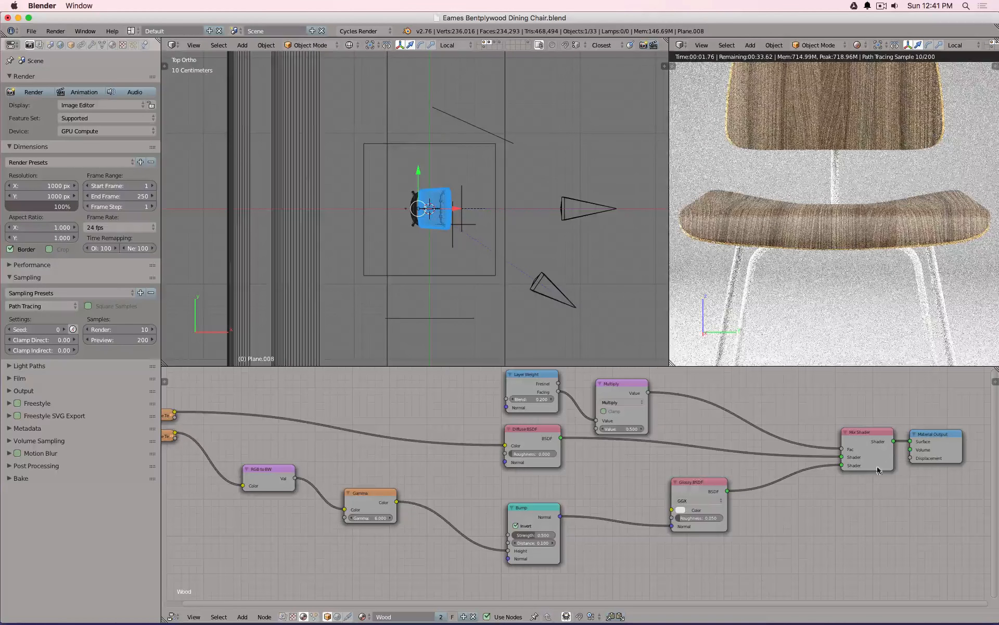
- Disconnect the Diffuse BSDF from the Mix Shader and compare the reflections with the Bump's Invert option off and on
left_click_drag(841, 457, 744, 462)
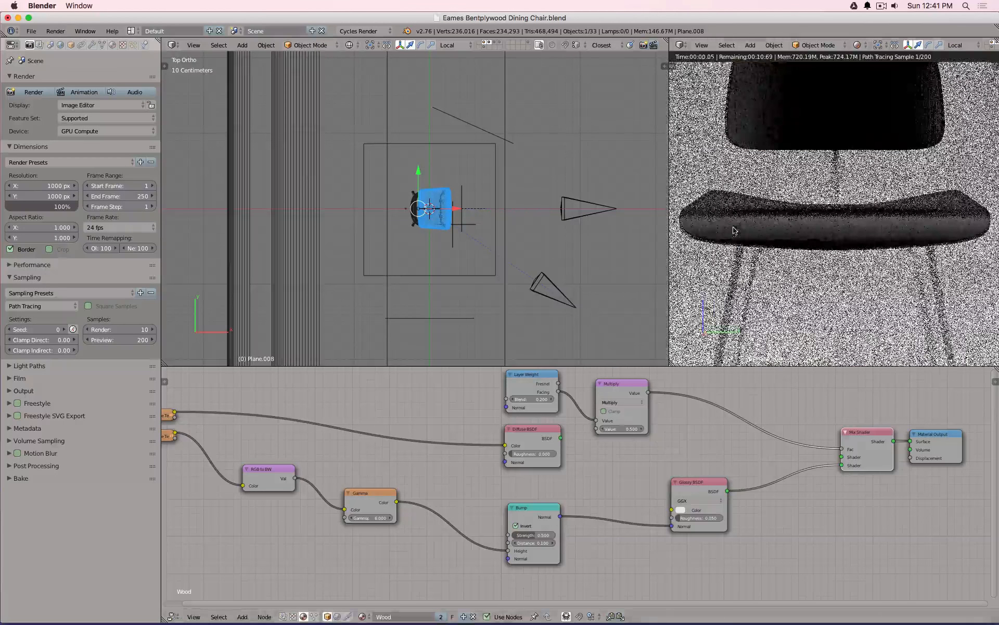
middle_click_drag(763, 220, 770, 246)
scroll(782, 224, "up", 7)
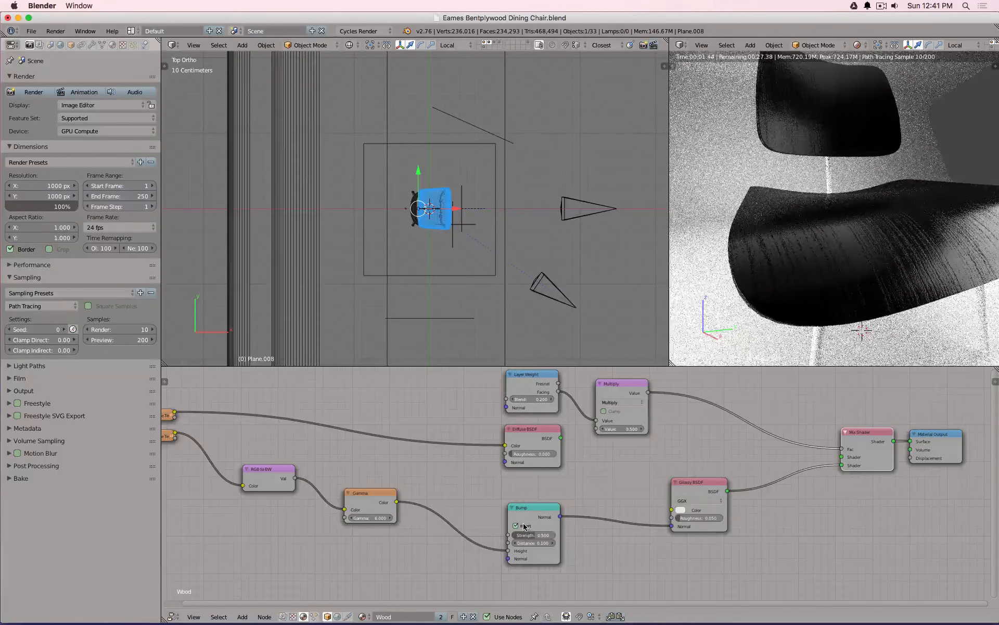
left_click(524, 527)
left_click(524, 527)
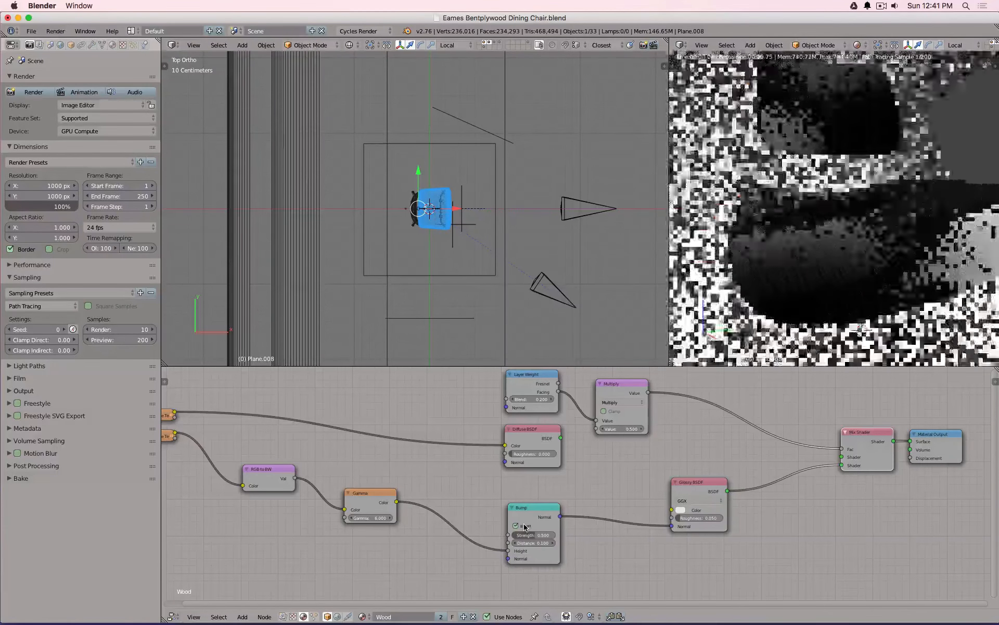
scroll(822, 275, "down", 5)
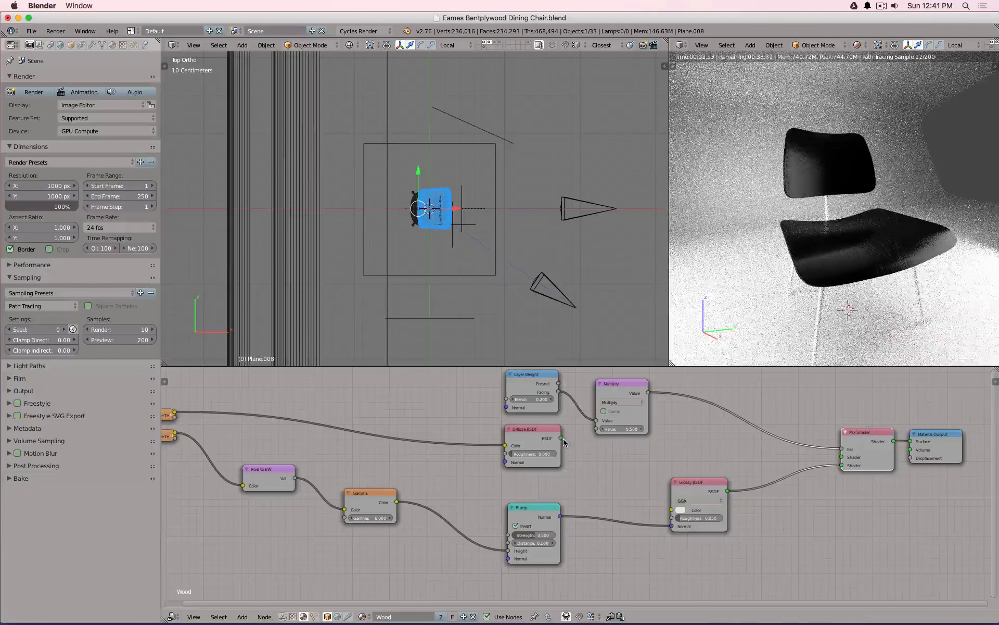
- Reconnect the Diffuse BSDF to the Mix Shader's first Shader input and check the wood at an angle and from the front
left_click_drag(562, 438, 841, 457)
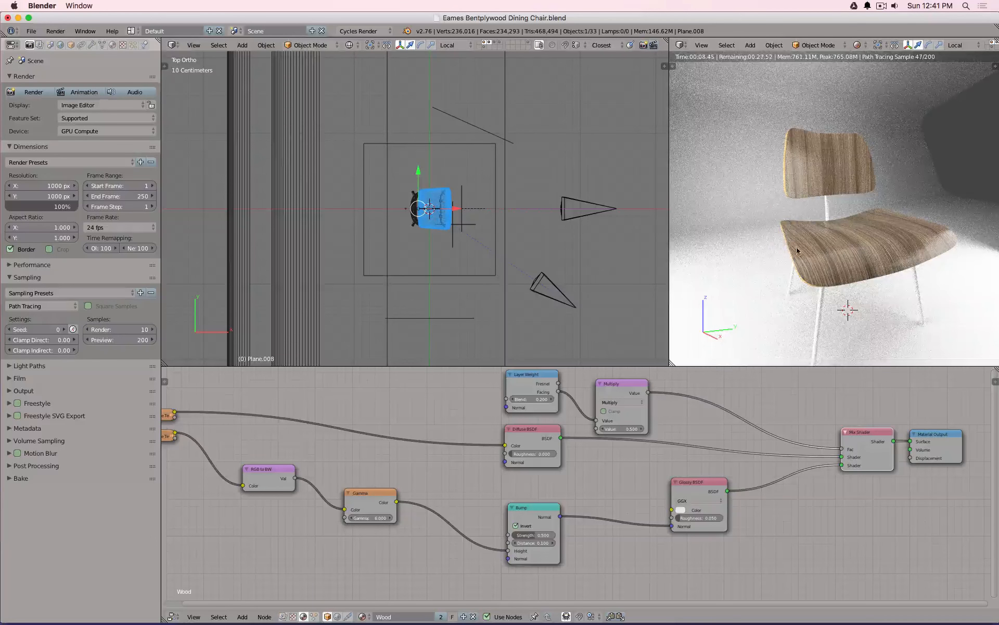
middle_click_drag(796, 247, 810, 260)
scroll(810, 259, "up", 3)
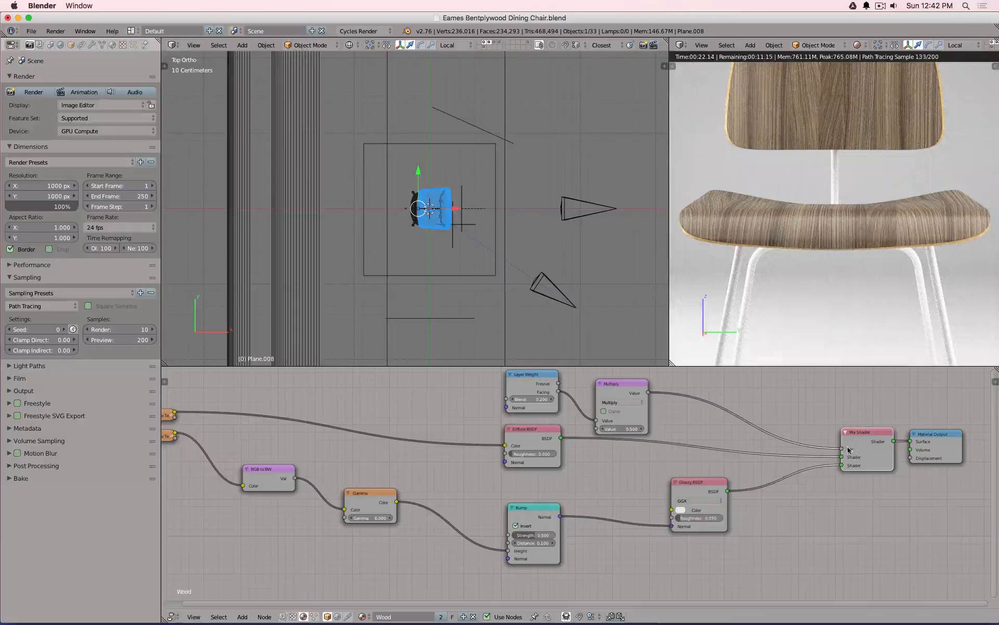
- Isolate the plain reflections by disconnecting the Diffuse BSDF from the Mix Shader and the Bump from the Glossy BSDF's Normal input
left_click_drag(840, 457, 807, 458)
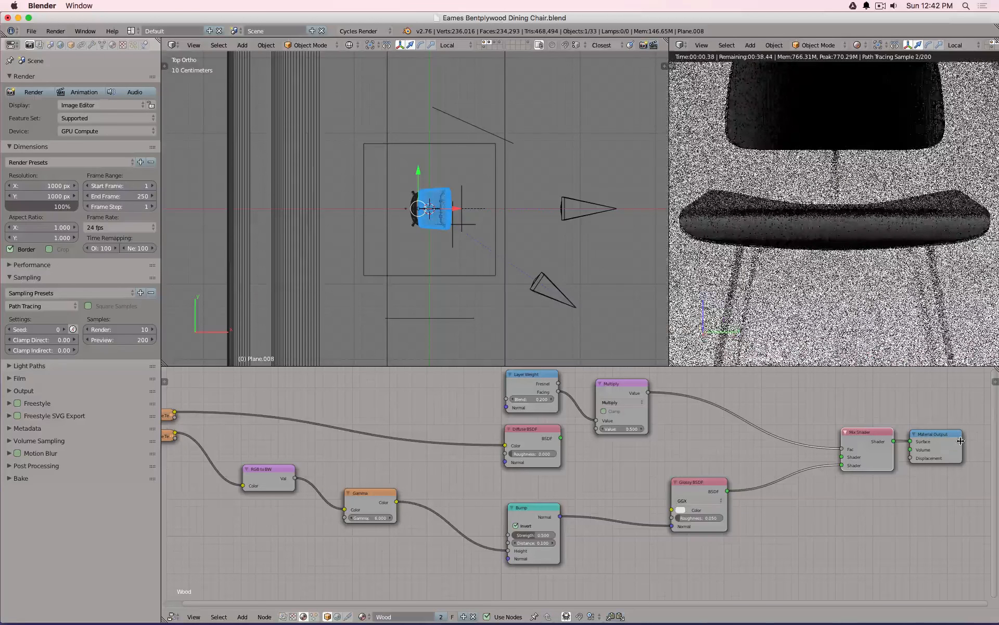
middle_click_drag(755, 291, 824, 273)
scroll(824, 272, "up", 6)
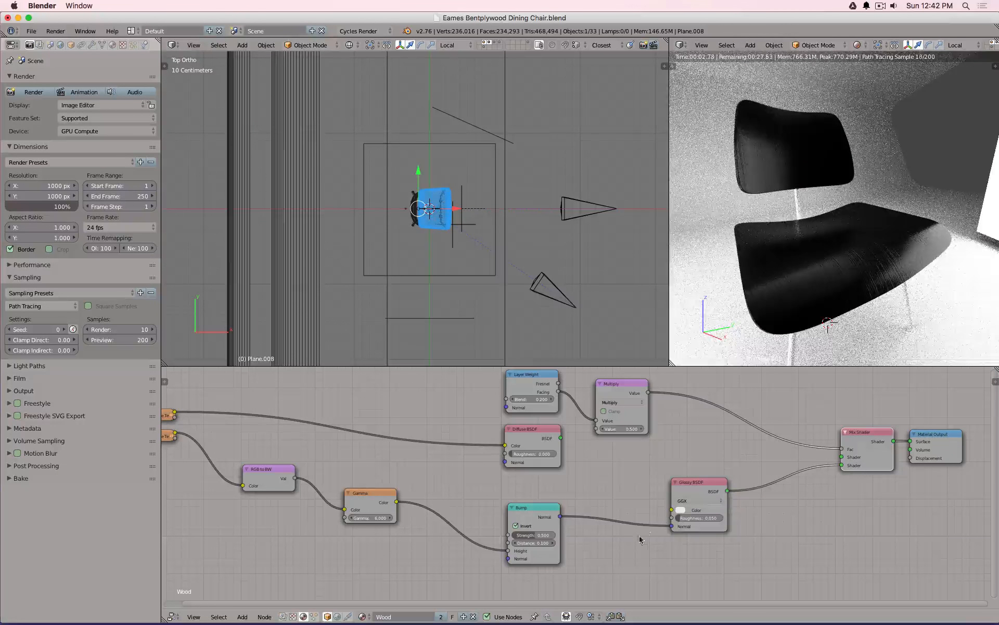
left_click_drag(672, 527, 643, 535)
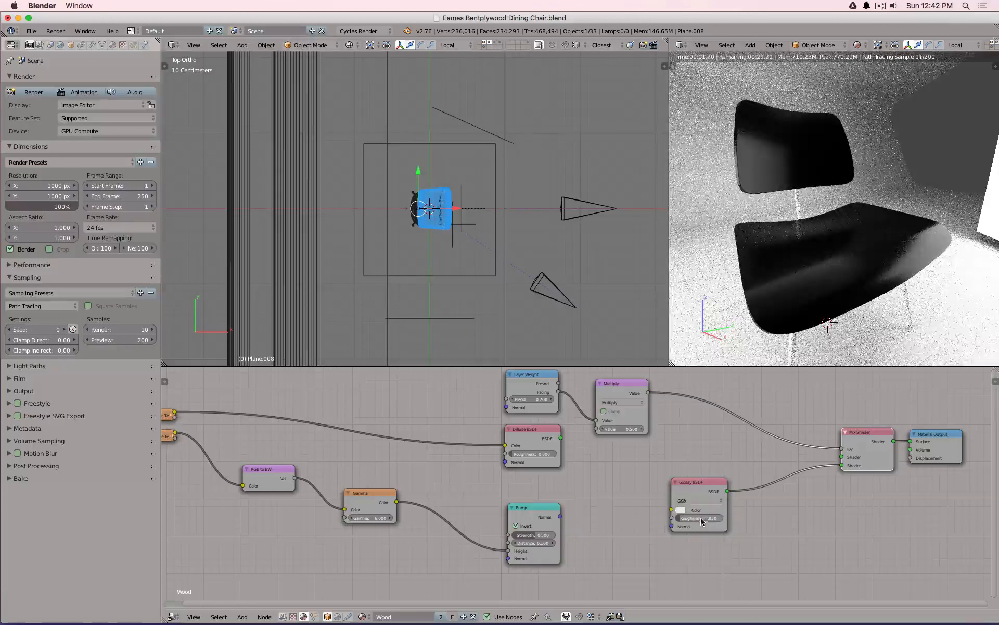
- Try the Gamma output as the Glossy BSDF's Roughness, replace it with the RGB to BW value and inspect the reflections
left_click_drag(397, 503, 671, 520)
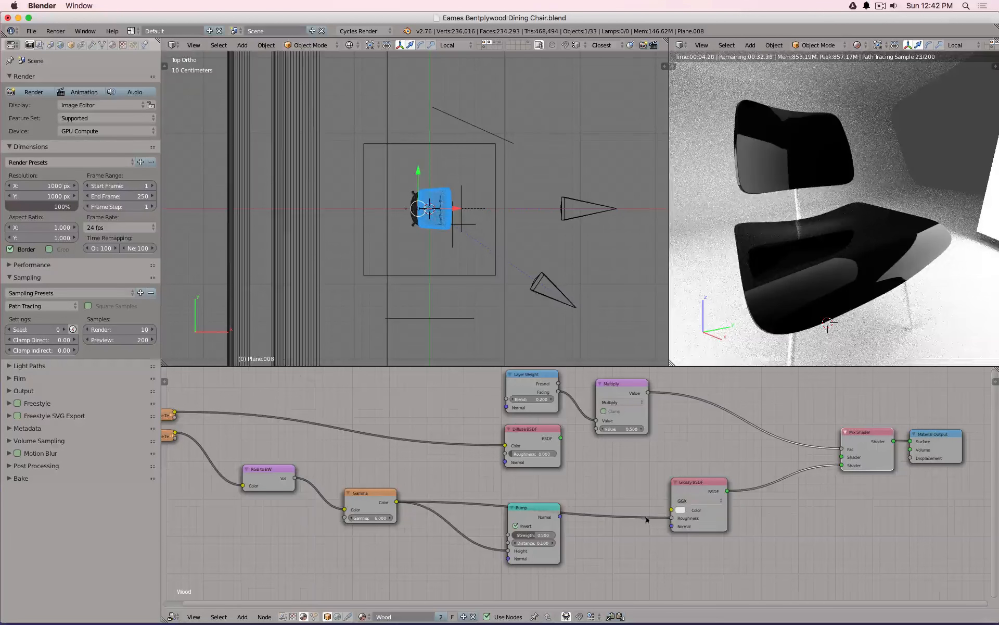
left_click_drag(295, 478, 667, 517)
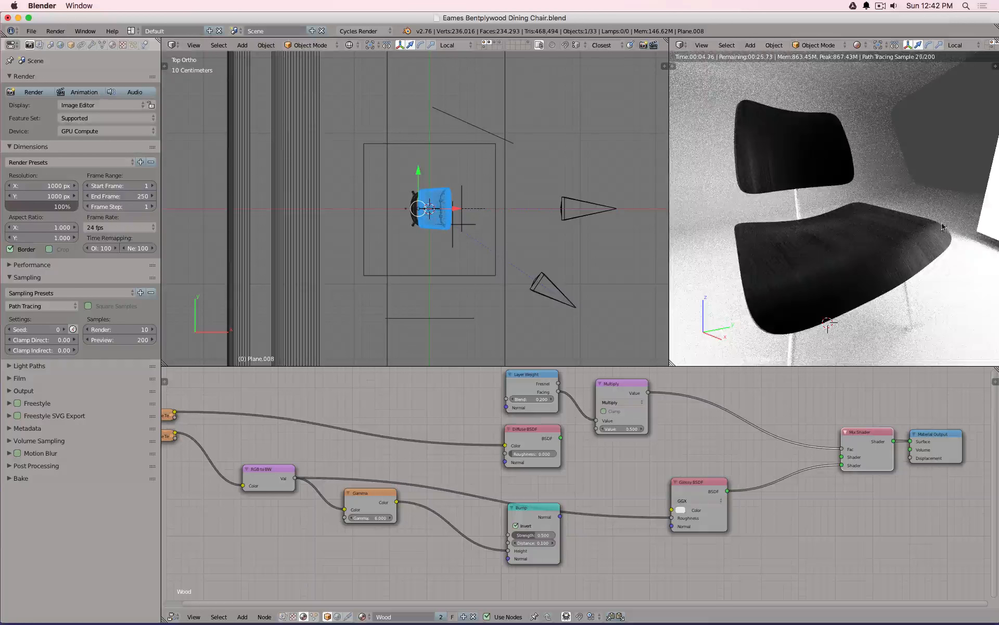
scroll(936, 228, "up", 5)
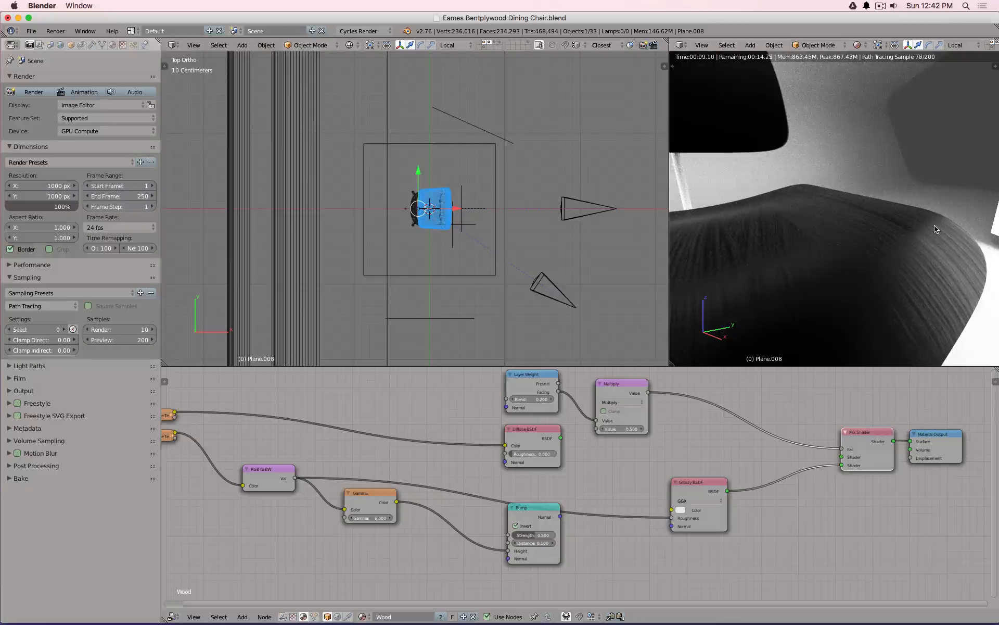
scroll(935, 228, "down", 6)
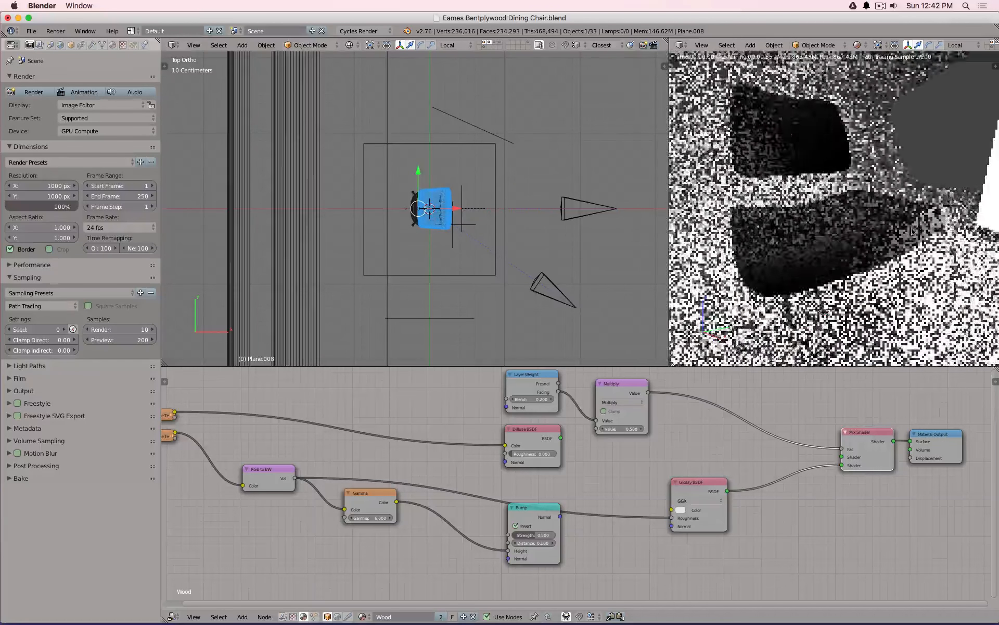
middle_click_drag(935, 228, 832, 205)
scroll(832, 205, "up", 3)
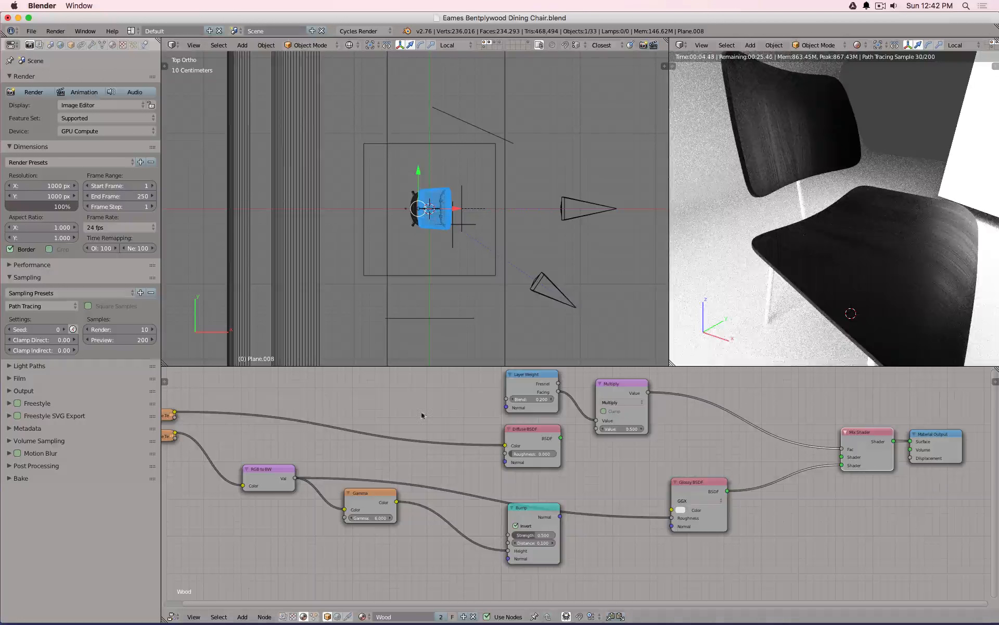
- Move the Bump node down and insert a duplicate of the Gamma node between RGB to BW and the Glossy BSDF's Roughness
left_click(529, 519)
left_click_drag(529, 520, 525, 562)
left_click(368, 495)
key("shift+d")
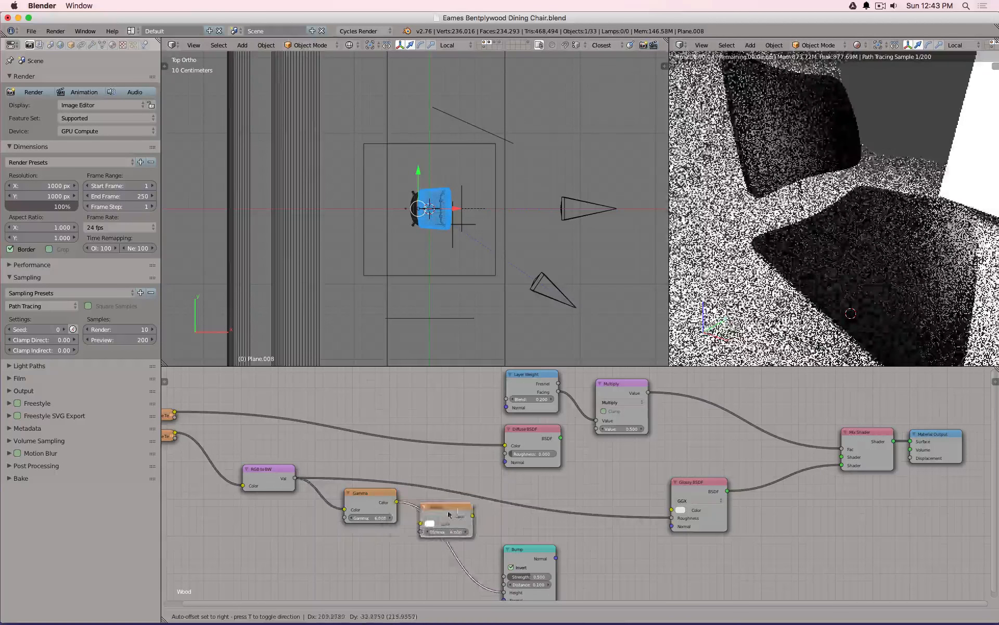
left_click(472, 515)
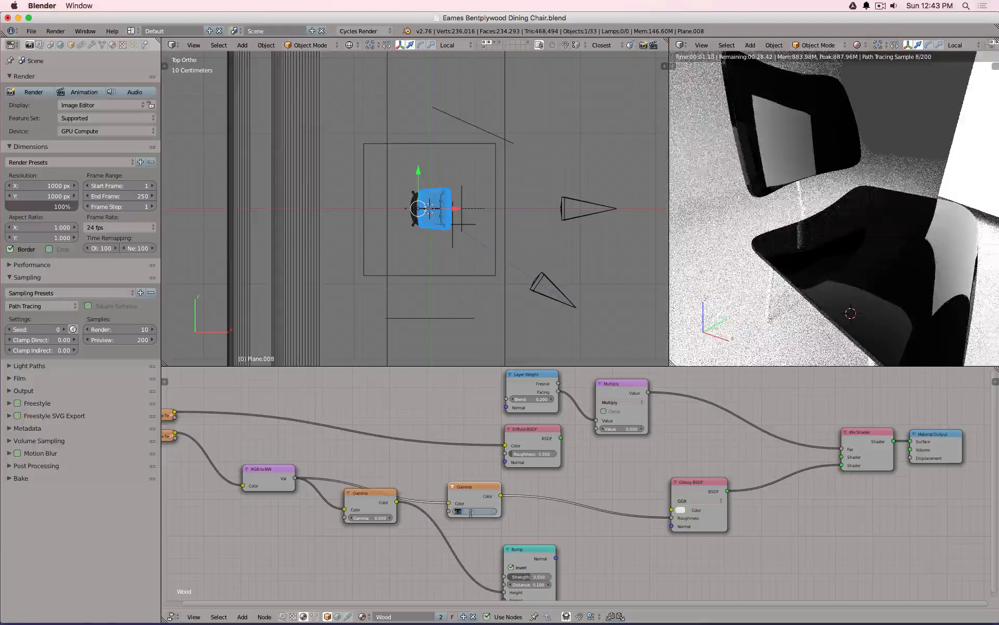
- Try gamma values of 1, 2 and 3 on the Gamma node feeding the Glossy Roughness
left_click(472, 514)
type("2")
key("Return")
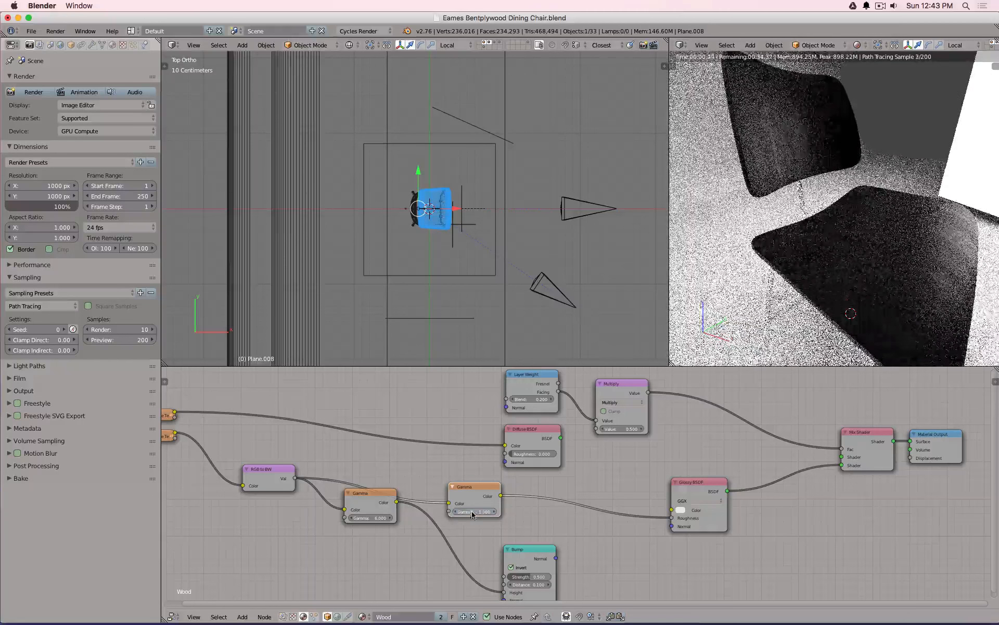
left_click(476, 510)
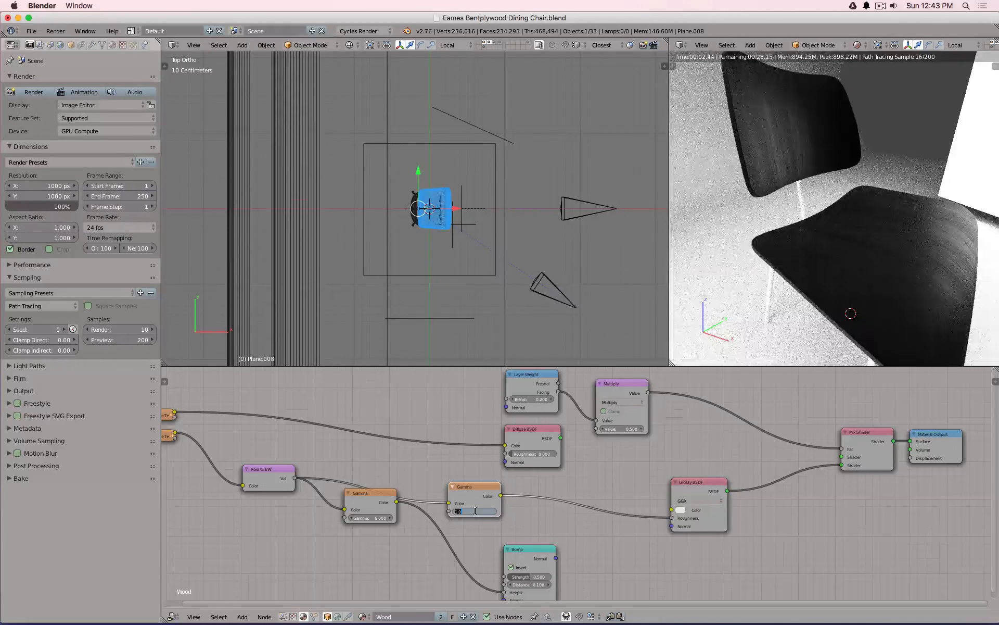
type("2")
key("Return")
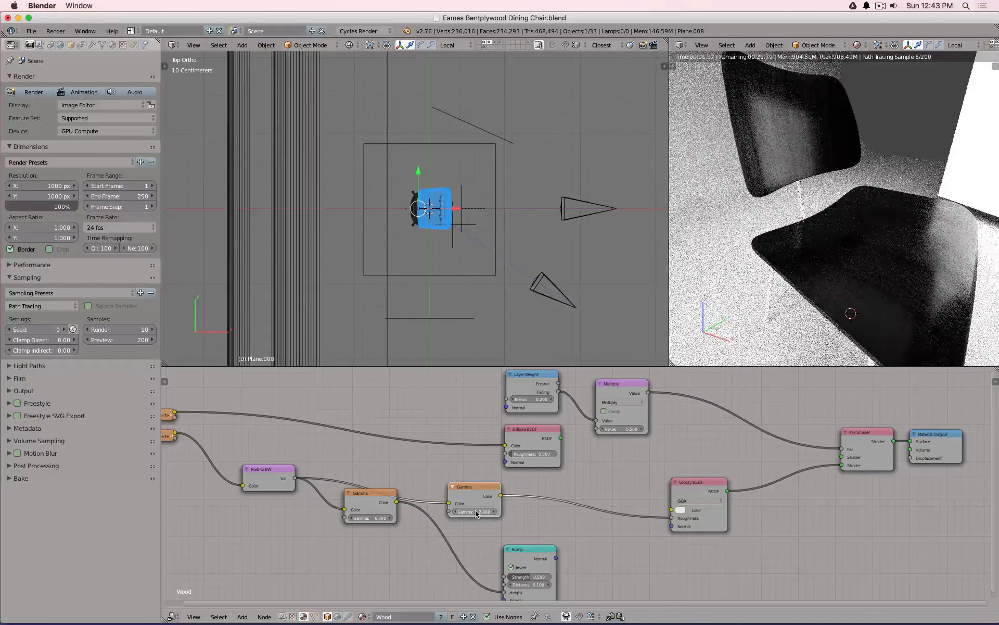
left_click(476, 511)
type("3")
key("Return")
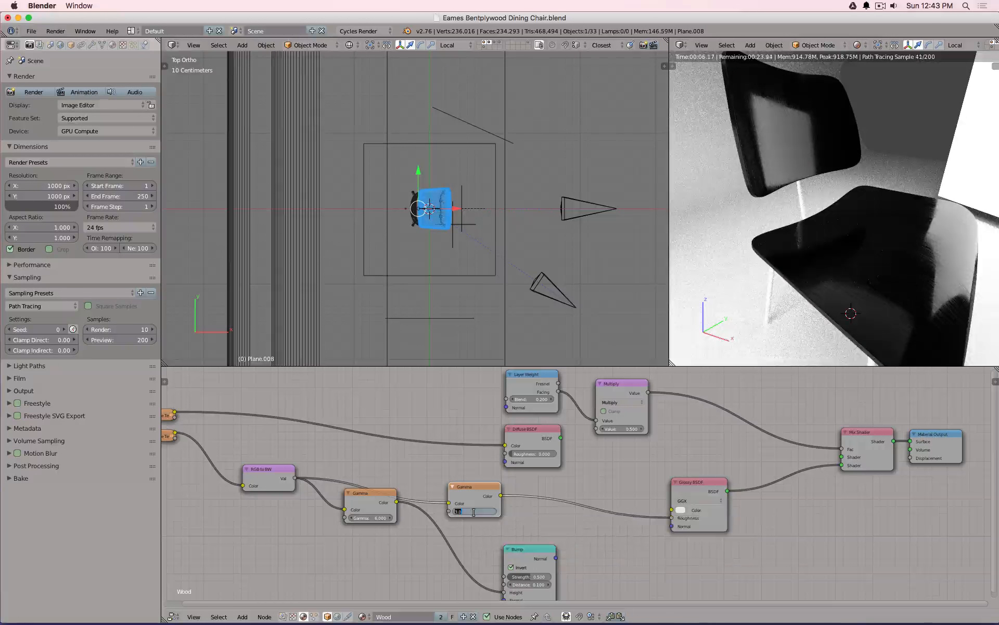
- Switch the roughness Gamma node to 2 and back to 3, and examine the seat's reflections close up
left_click(474, 512)
type("2")
key("Return")
left_click(475, 512)
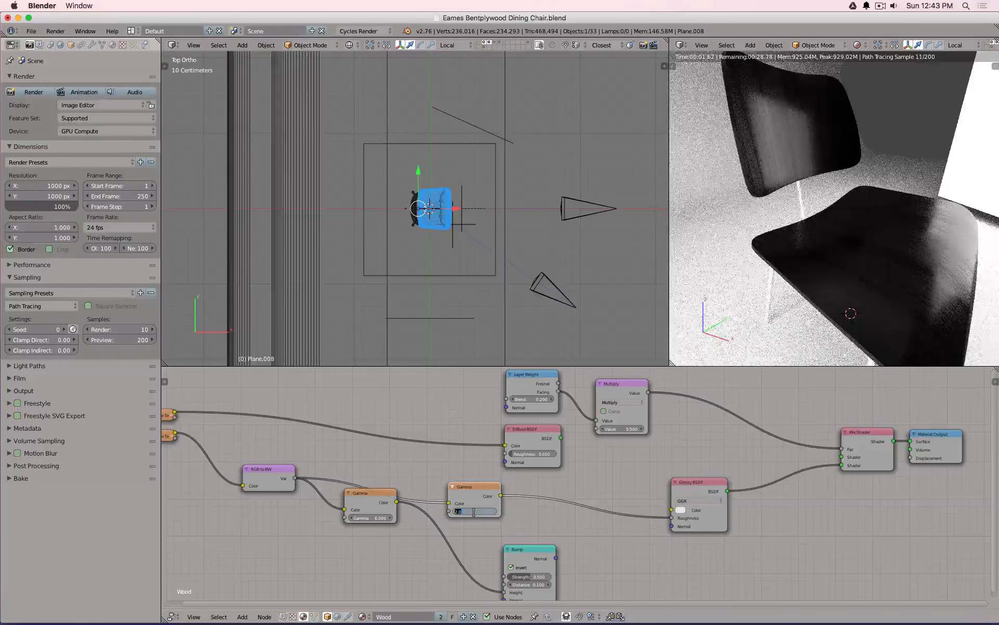
type("3")
key("Return")
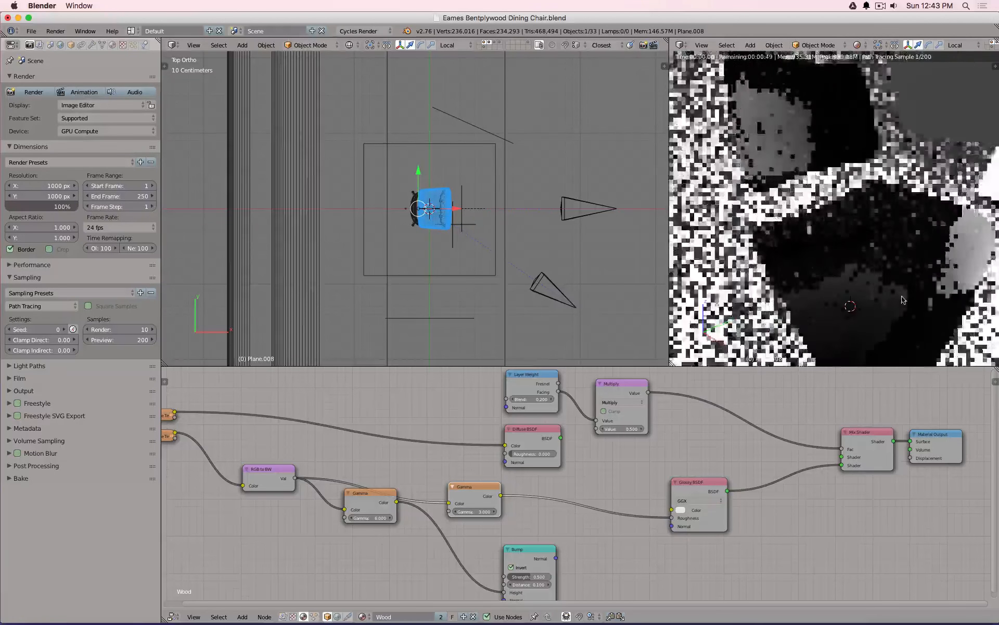
scroll(962, 266, "up", 3)
scroll(962, 266, "up", 1)
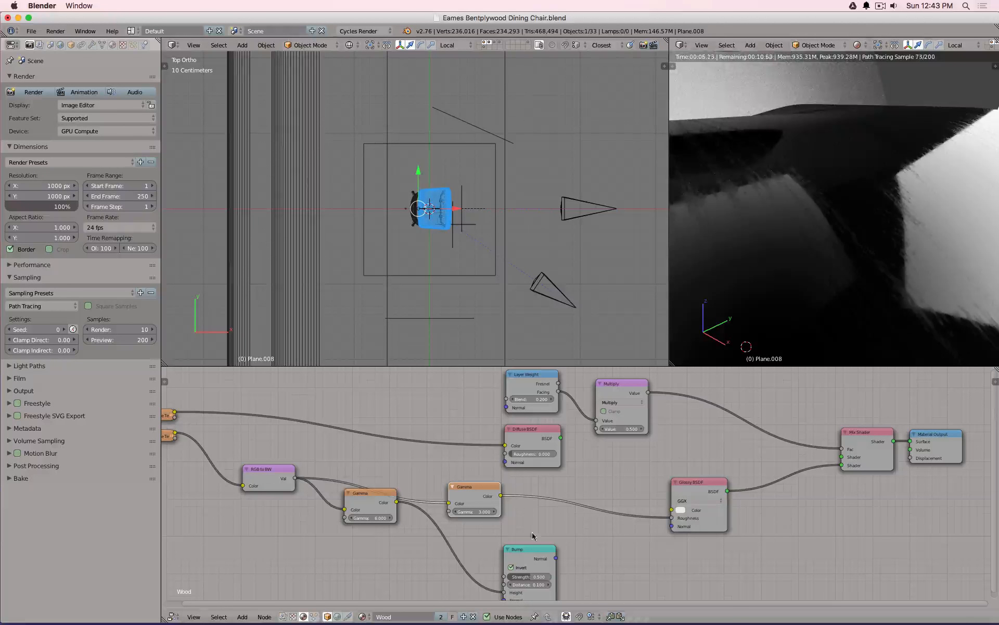
- Compare the close-up seat reflections with the roughness gamma at 2 and at 1
left_click(467, 509)
type("2")
key("Return")
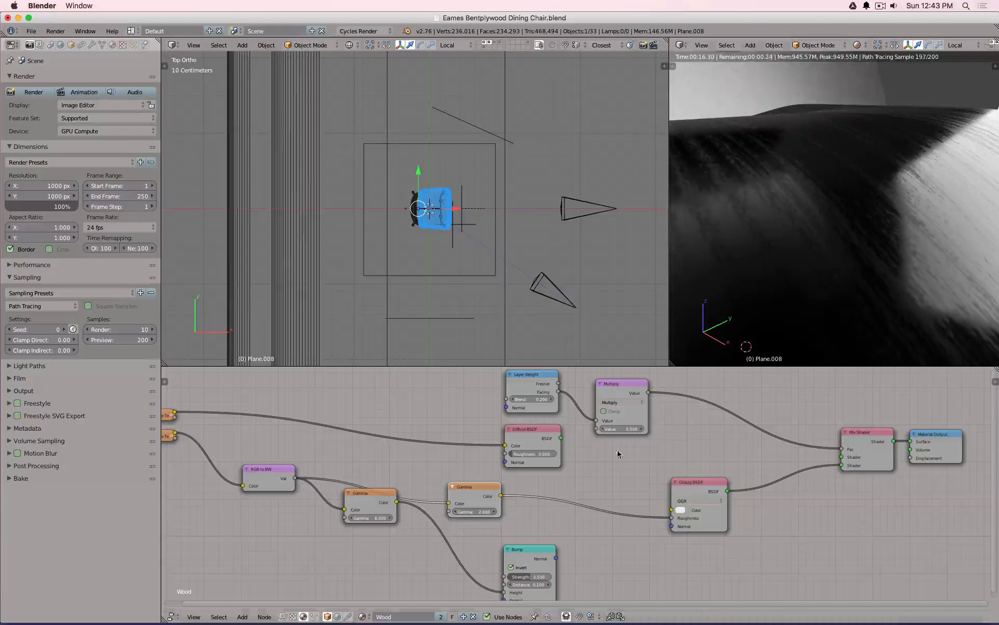
left_click(475, 512)
type("8")
key("Return")
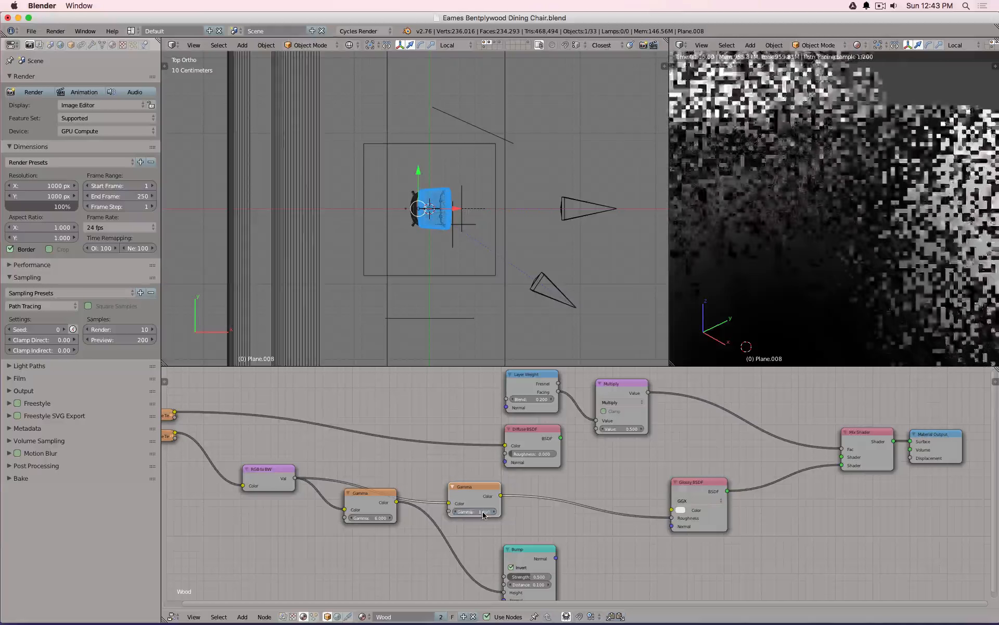
- Compare gamma values of 1.25 and 1.5 on the roughness Gamma node and settle on 1.25
left_click(470, 511)
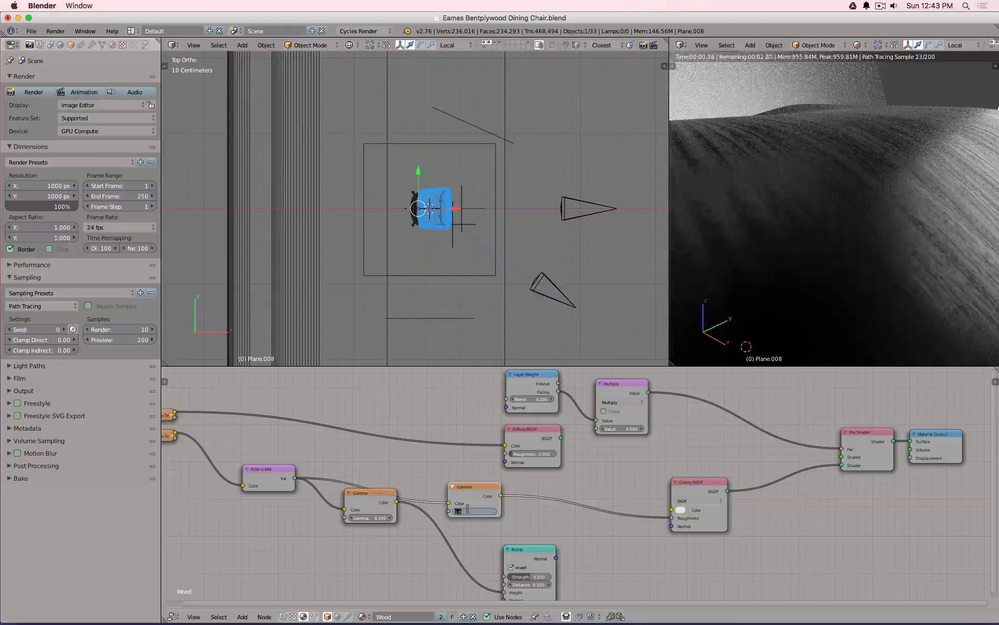
type("1.25")
key("Return")
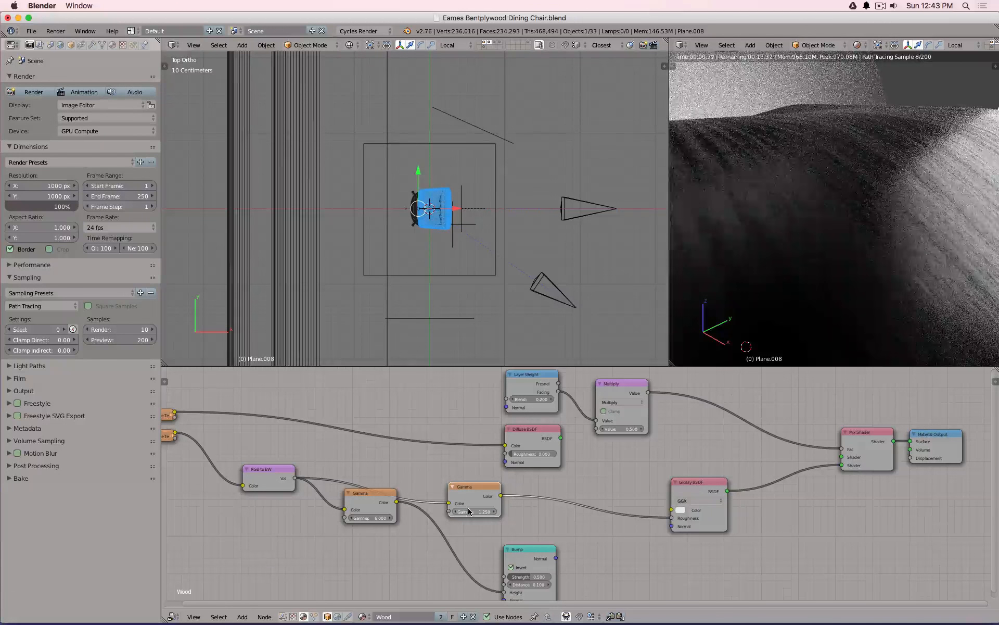
left_click(469, 511)
type("1.5")
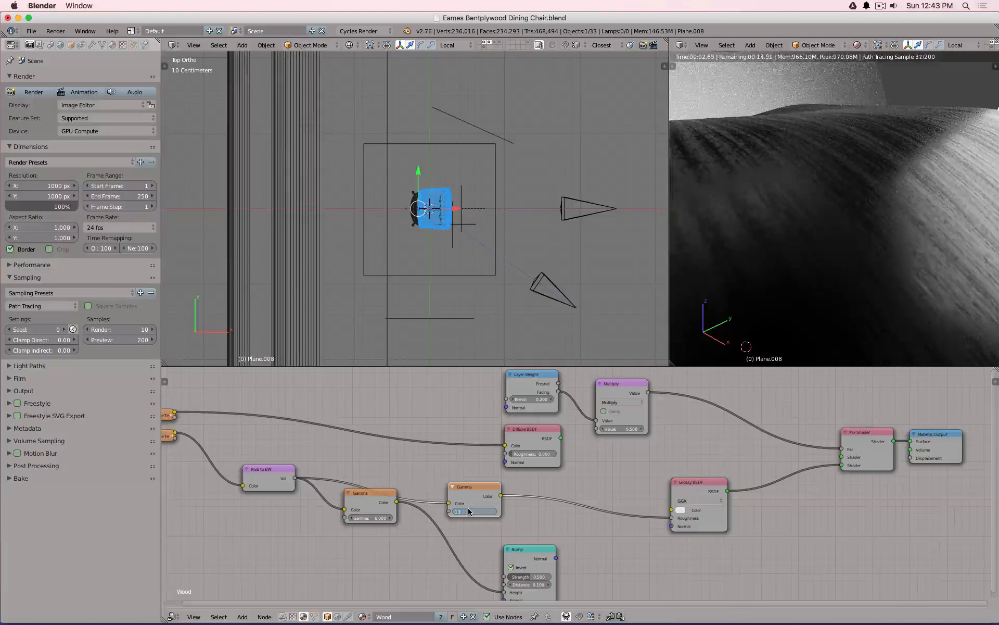
key("Return")
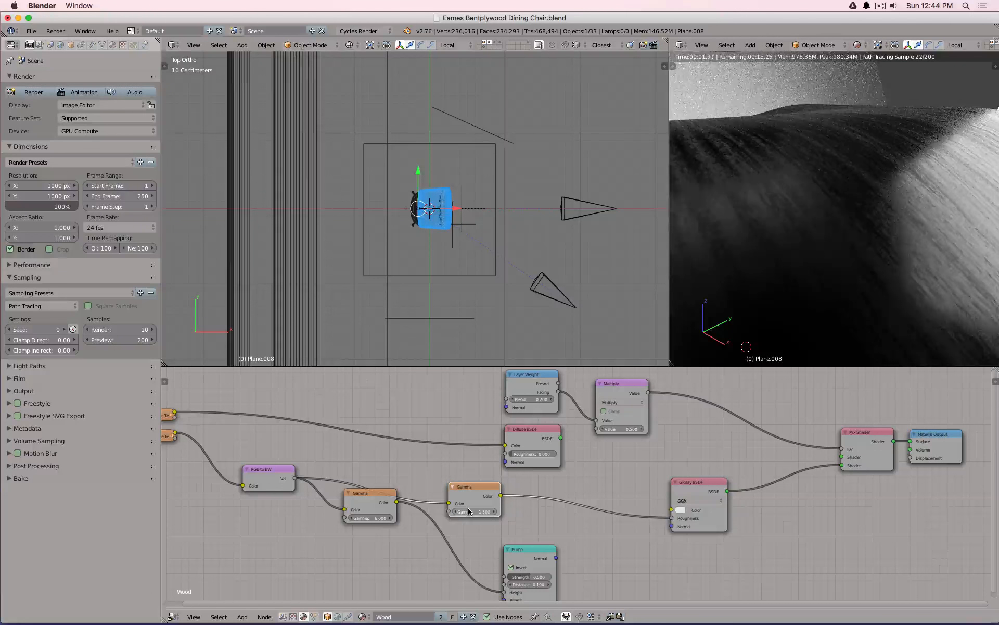
left_click(469, 511)
type("1.25")
key("Return")
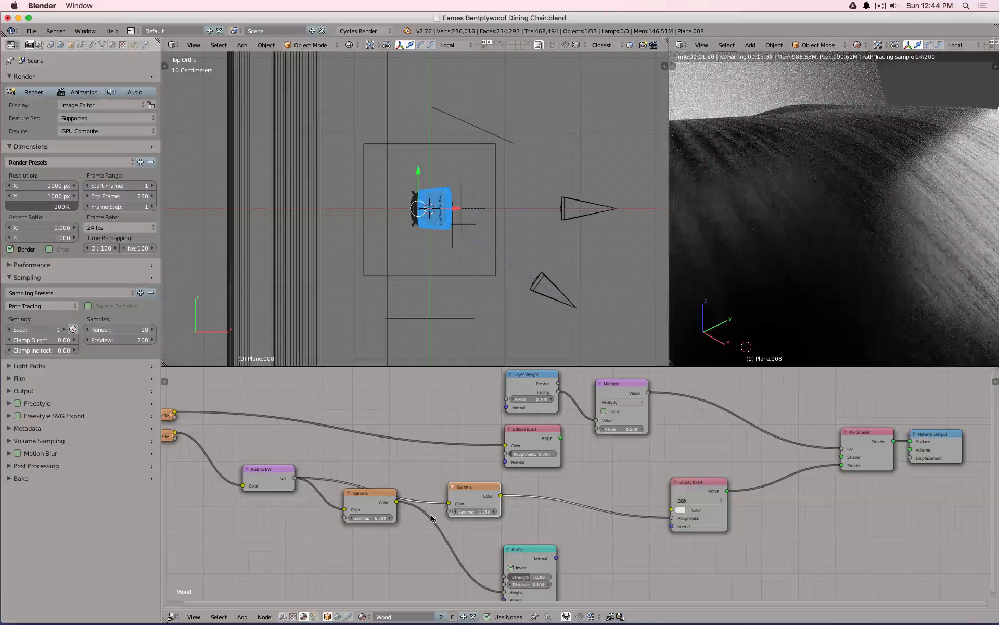
- Examine the seat's reflections near and far, and try a gamma of 2 on the Gamma node feeding the Glossy Roughness
scroll(820, 239, "down", 3)
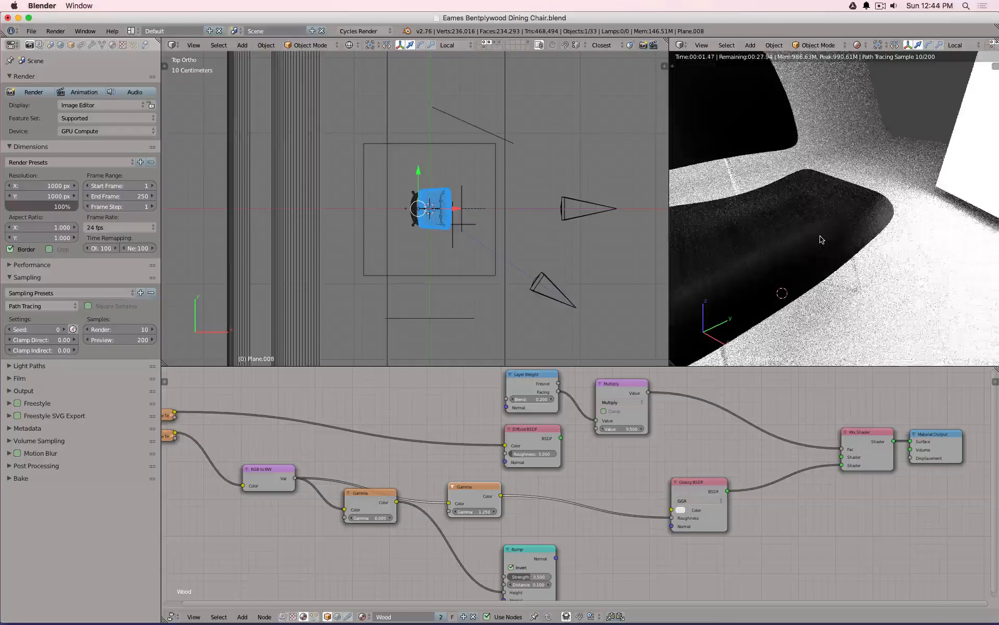
scroll(822, 237, "up", 2)
scroll(821, 237, "up", 1)
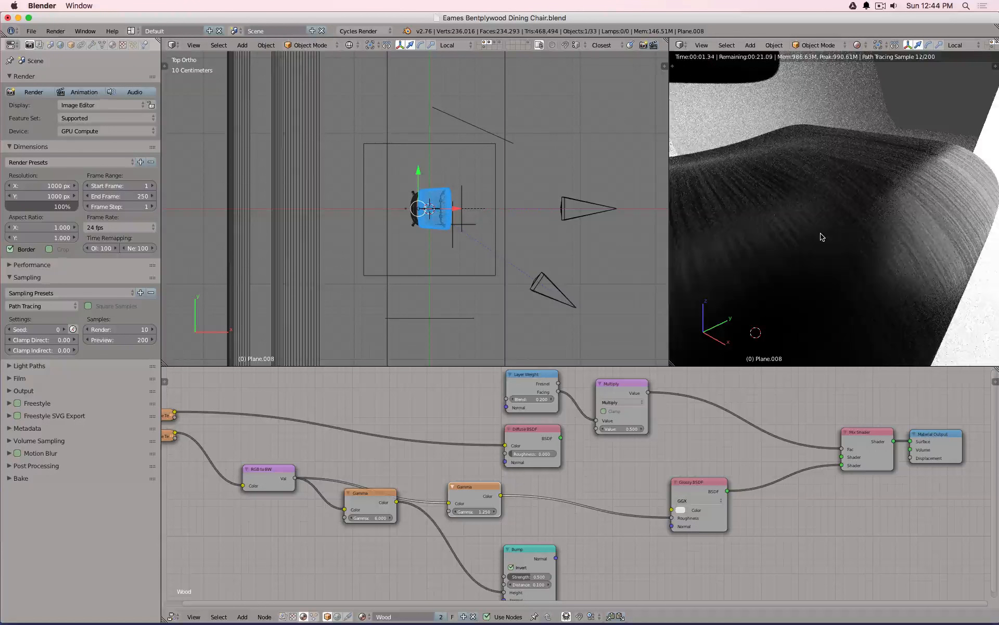
scroll(815, 208, "up", 1)
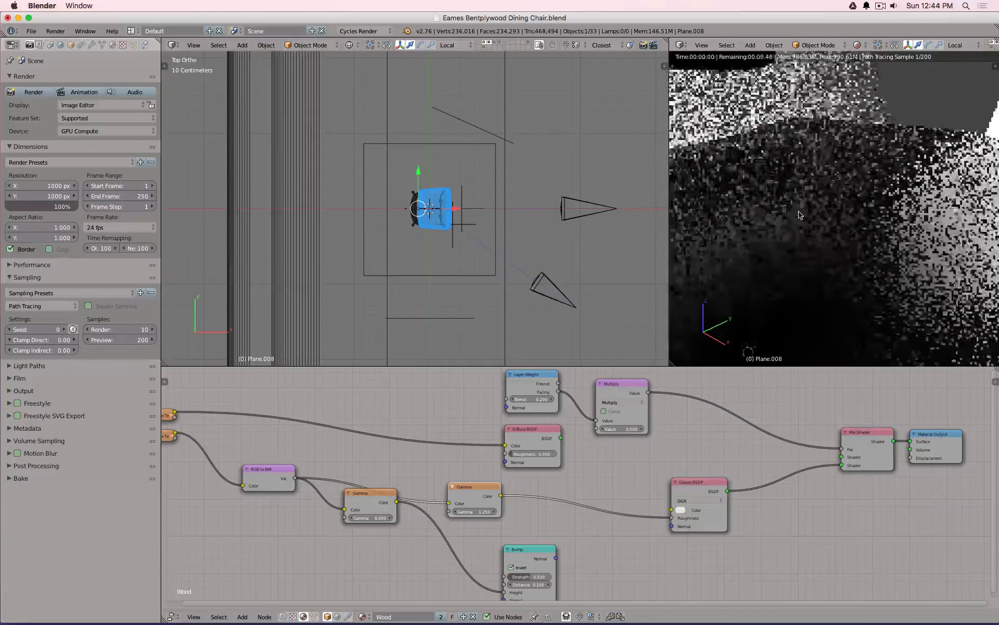
left_click(478, 514)
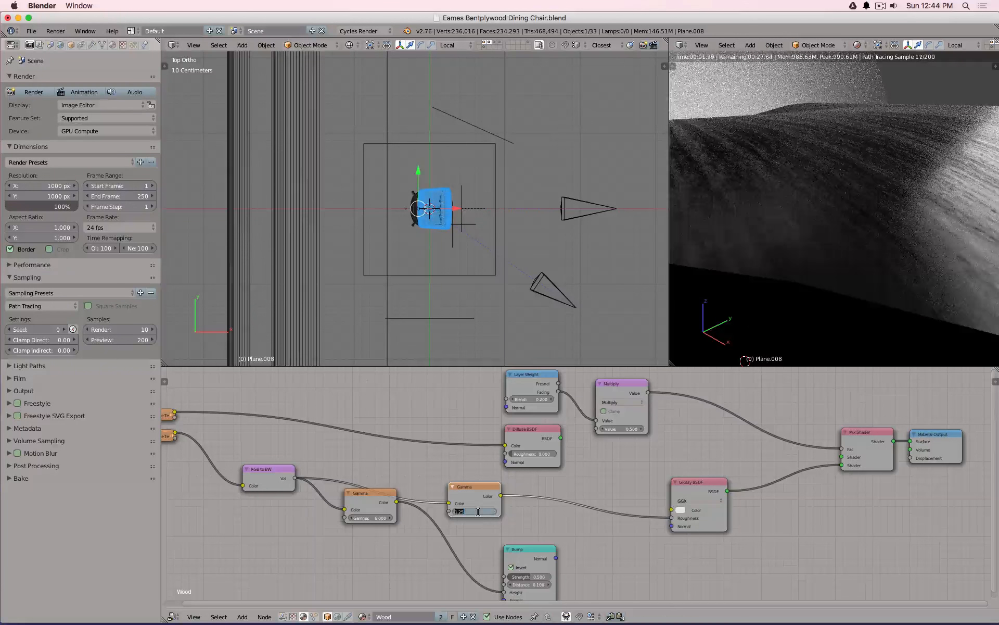
type("2")
key("Return")
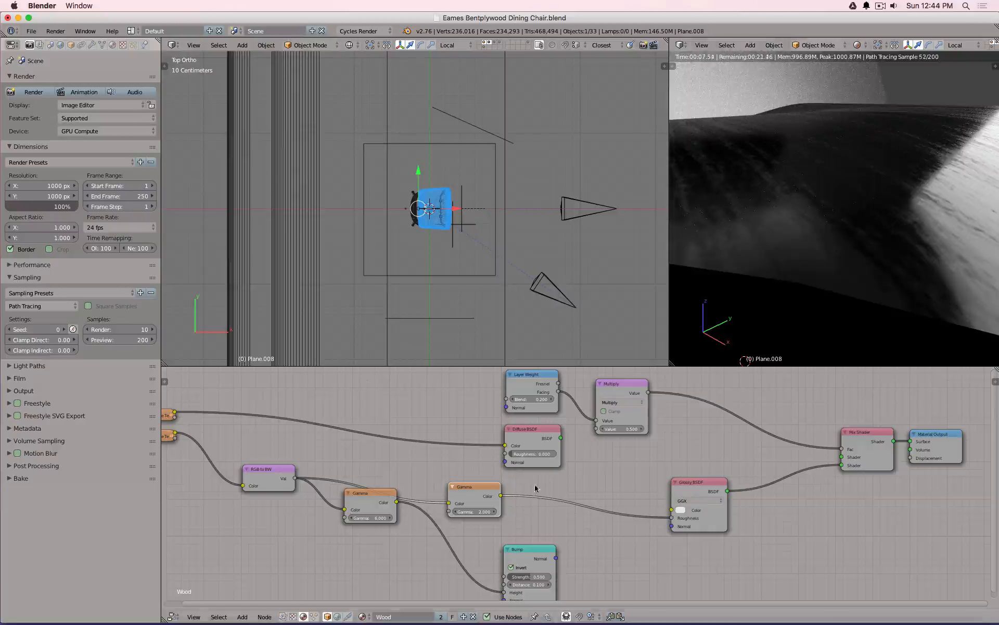
- Compare gamma values of 4 and 3 on the roughness Gamma node
left_click(475, 510)
type("1")
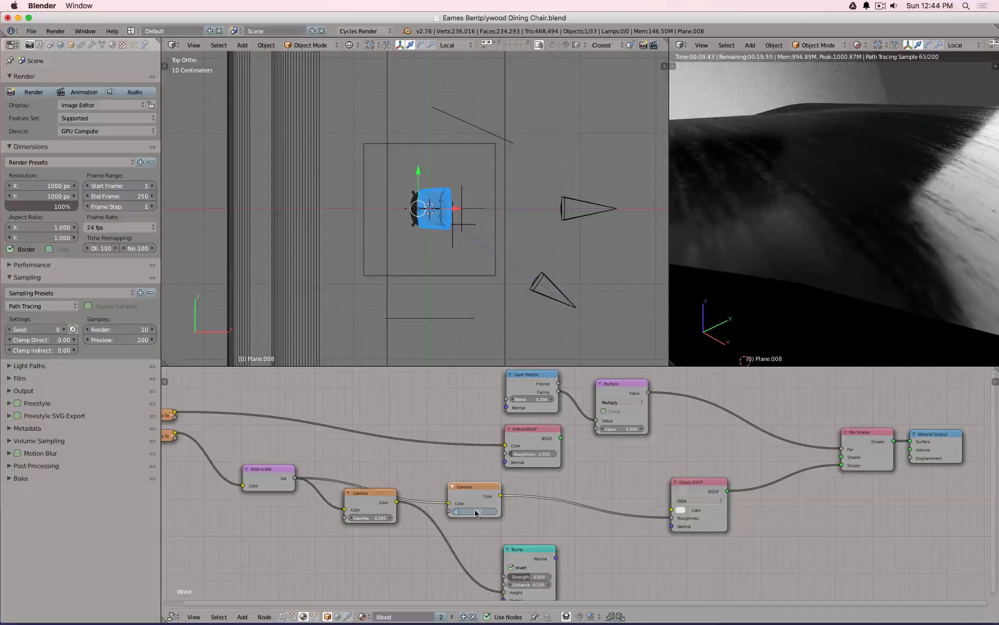
key("Return")
left_click(474, 511)
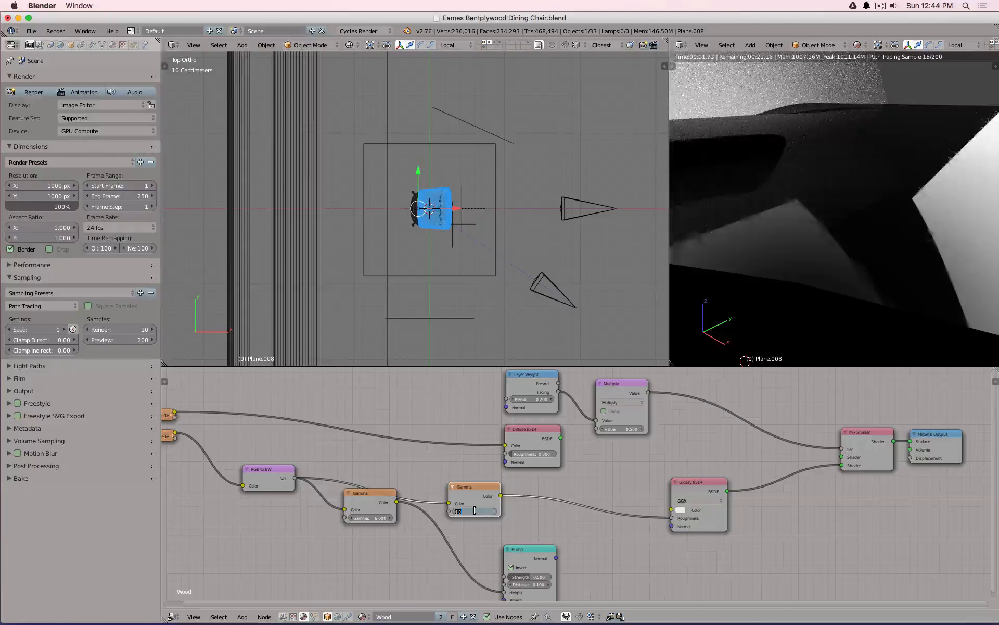
type("3")
key("Return")
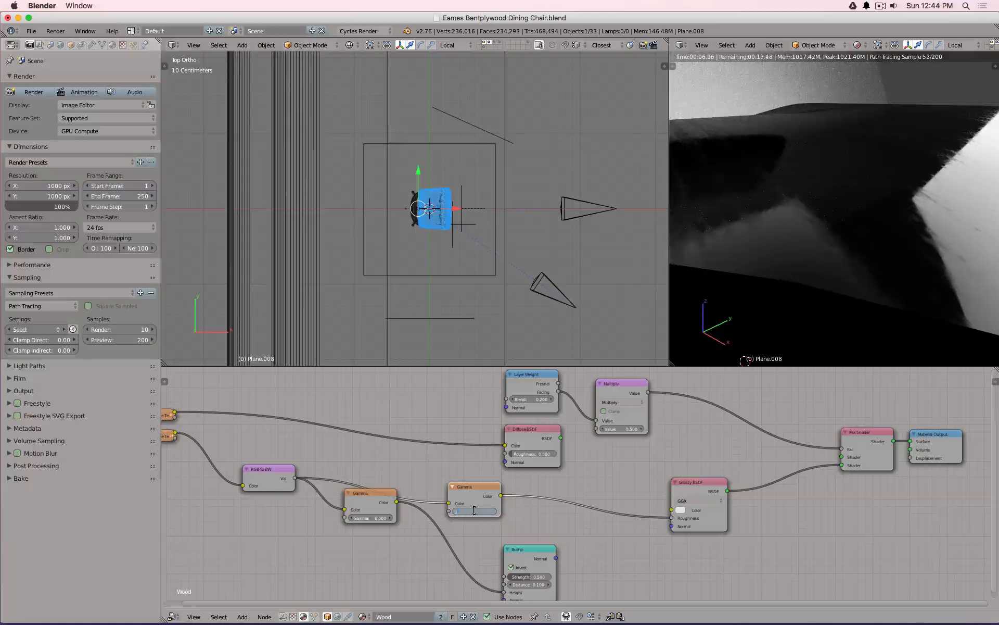
- Set the roughness Gamma node's gamma to 1.5
key("BackSpace")
key("BackSpace")
type("1.5")
key("Return")
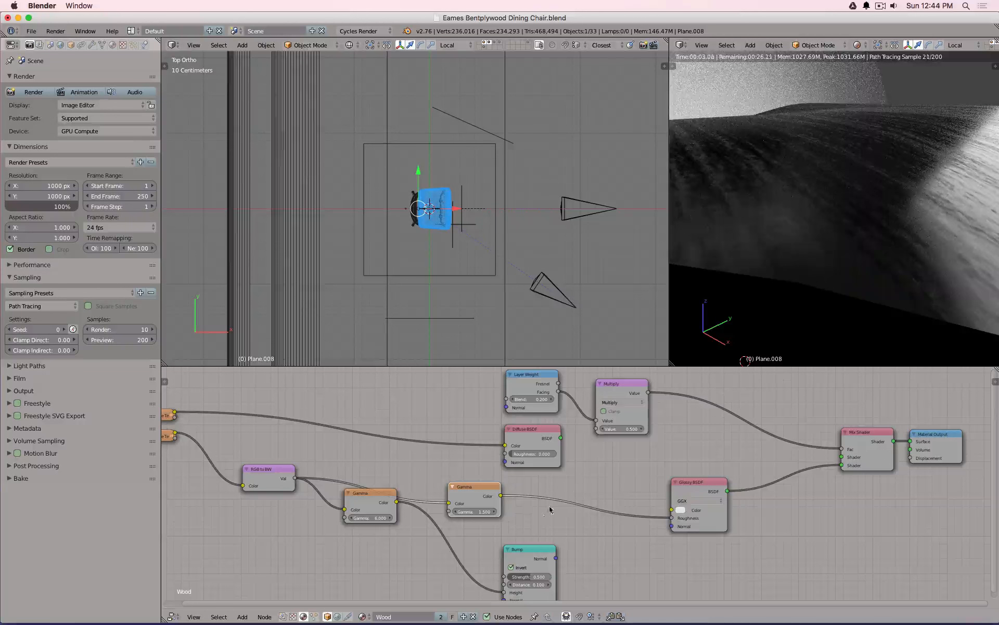
- Insert a MixRGB node between the roughness Gamma node and the Glossy BSDF's Roughness, with the gamma output driving its Fac
key("shift+a")
mouse_move(598, 480)
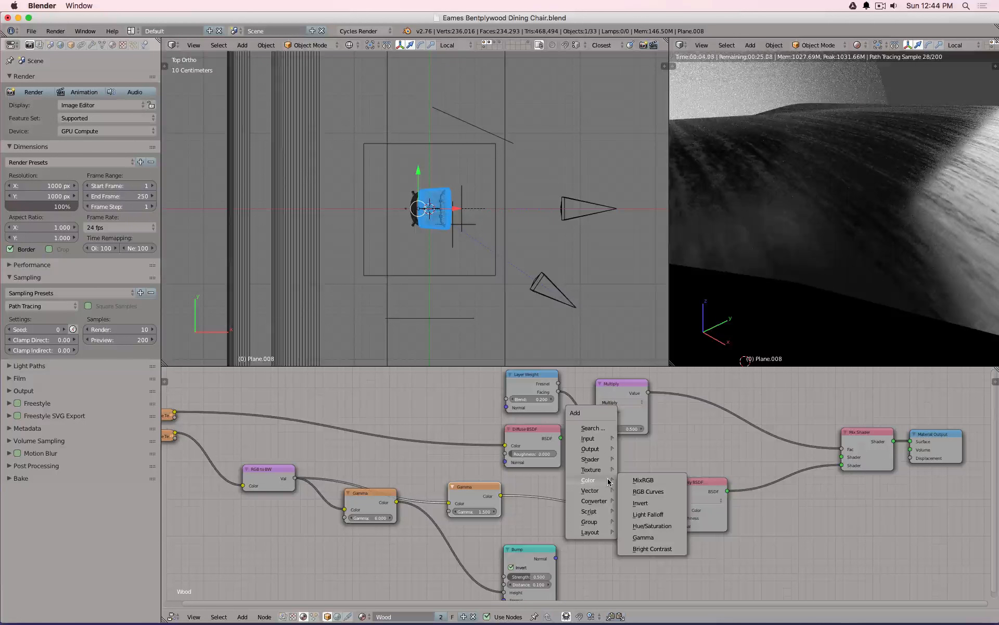
left_click(645, 481)
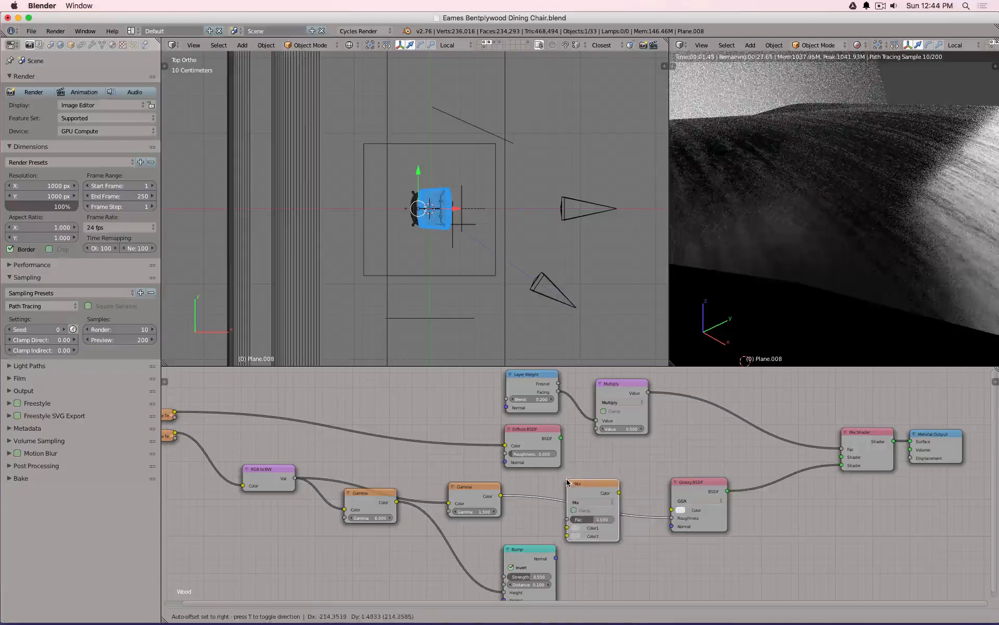
left_click(567, 482)
left_click_drag(567, 519, 568, 519)
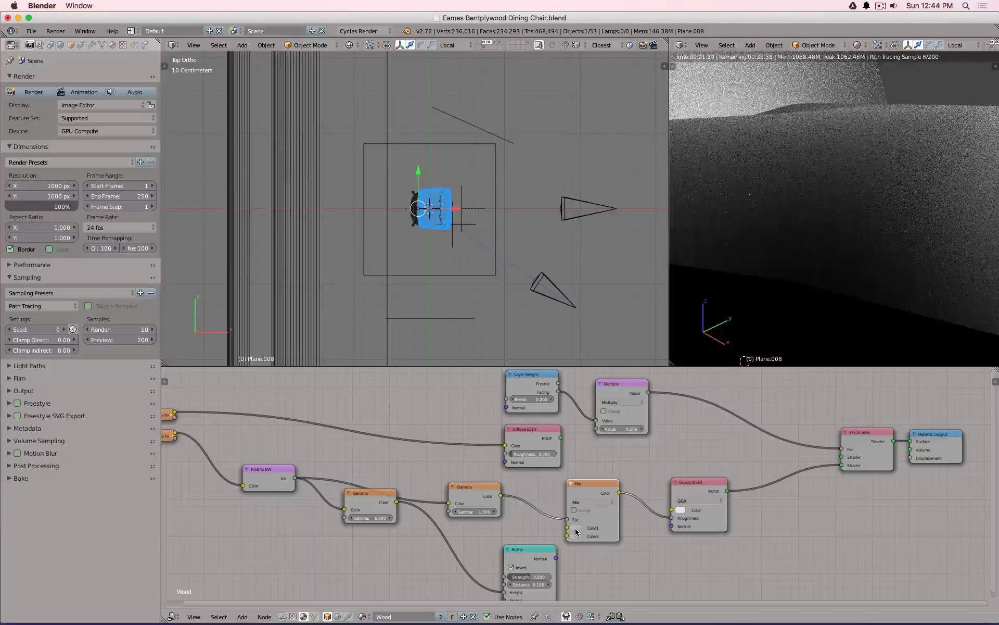
- Set the Mix node's Color1 to black and its Color2 to white
left_click(576, 531)
left_click(634, 473)
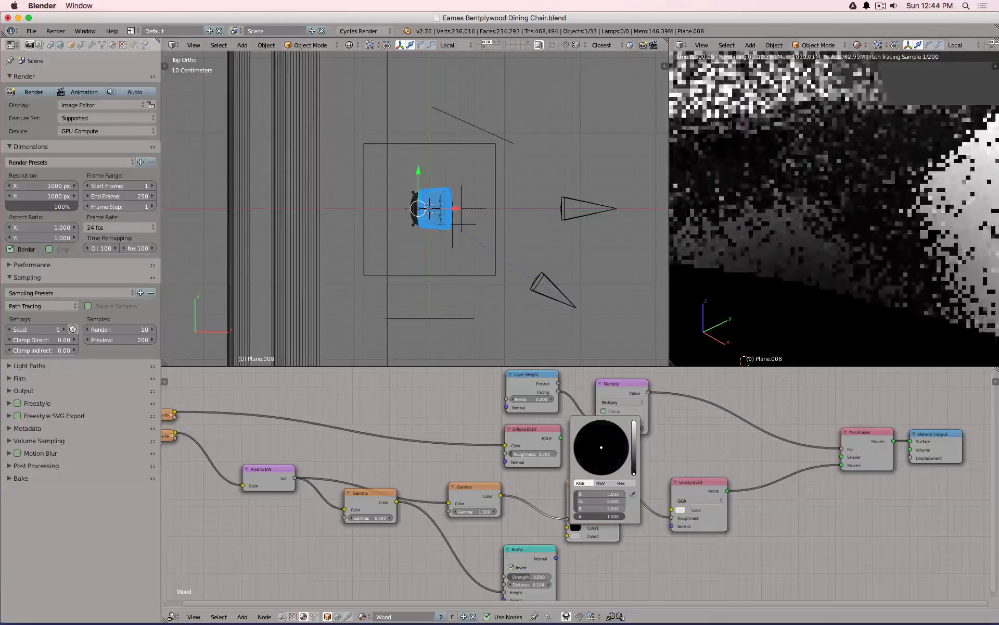
left_click(579, 535)
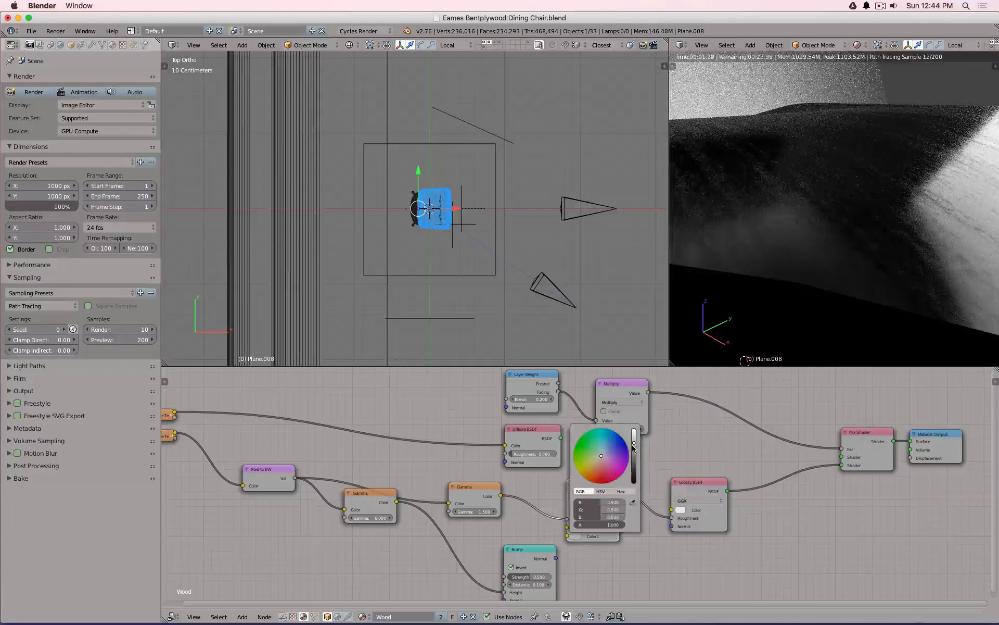
left_click_drag(633, 448, 634, 431)
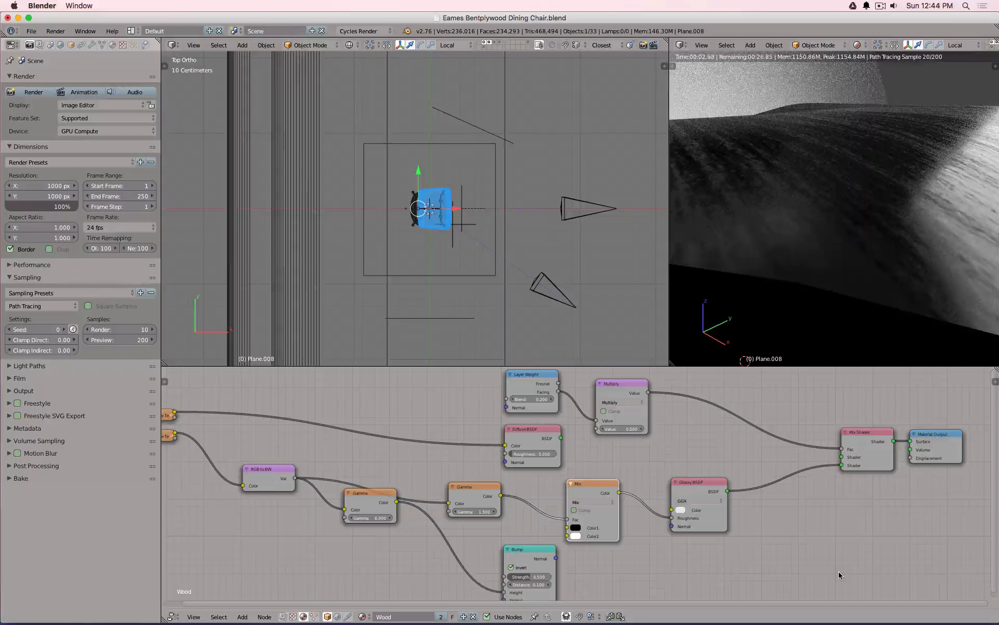
- Try a gamma of 2 and then 3 on the Gamma node driving the roughness Mix factor
left_click(473, 511)
type("2")
key("Return")
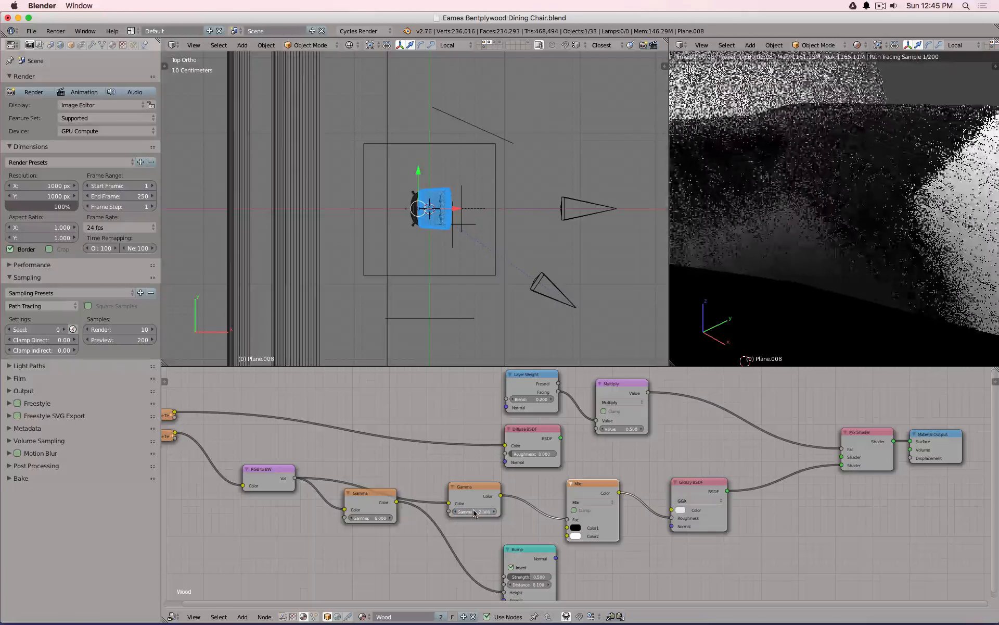
left_click(474, 512)
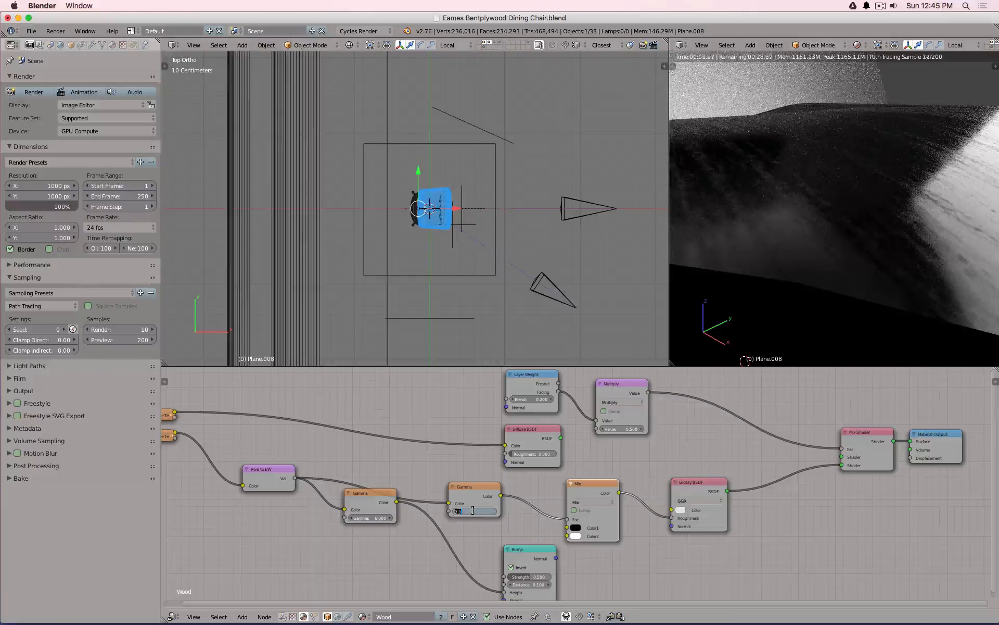
type("3")
key("Return")
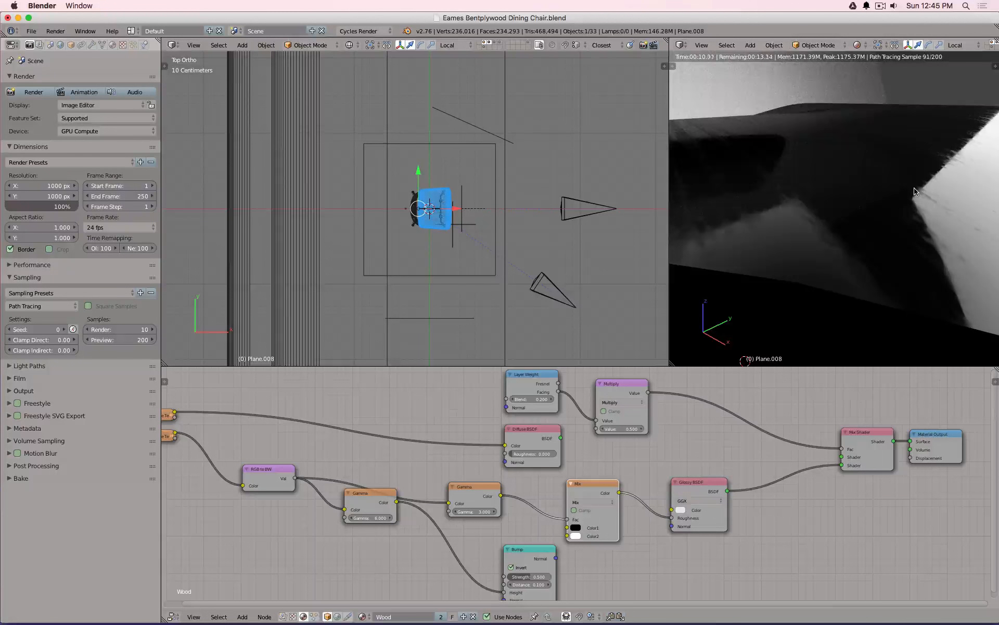
- Try different brightness levels for the Mix node's Color1 and Color2, ending on black and white
left_click(575, 529)
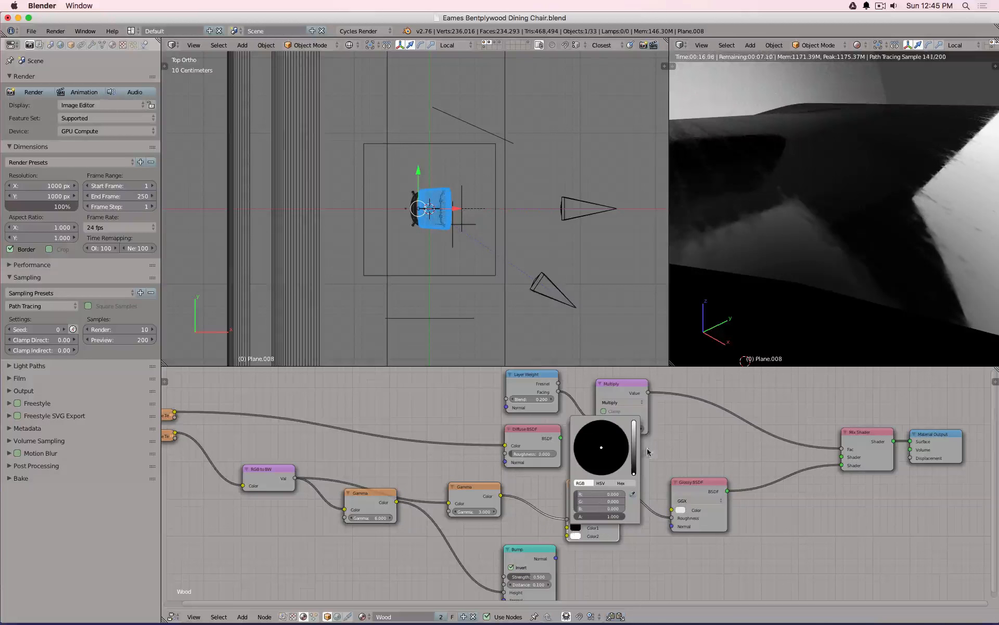
mouse_move(634, 474)
left_mouse_down()
mouse_move(634, 443)
mouse_move(634, 474)
left_mouse_up()
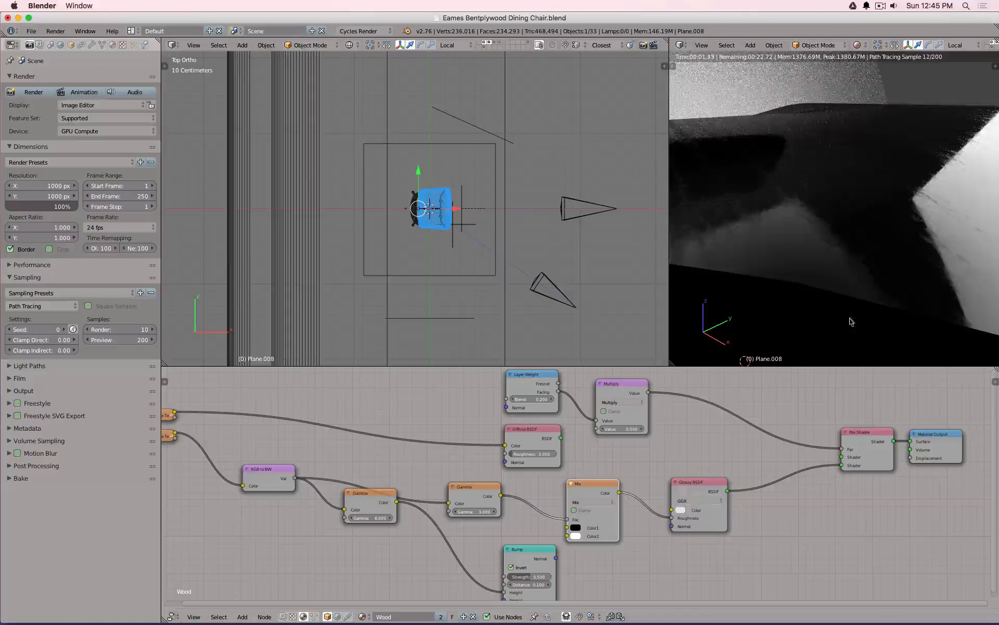
left_click(575, 536)
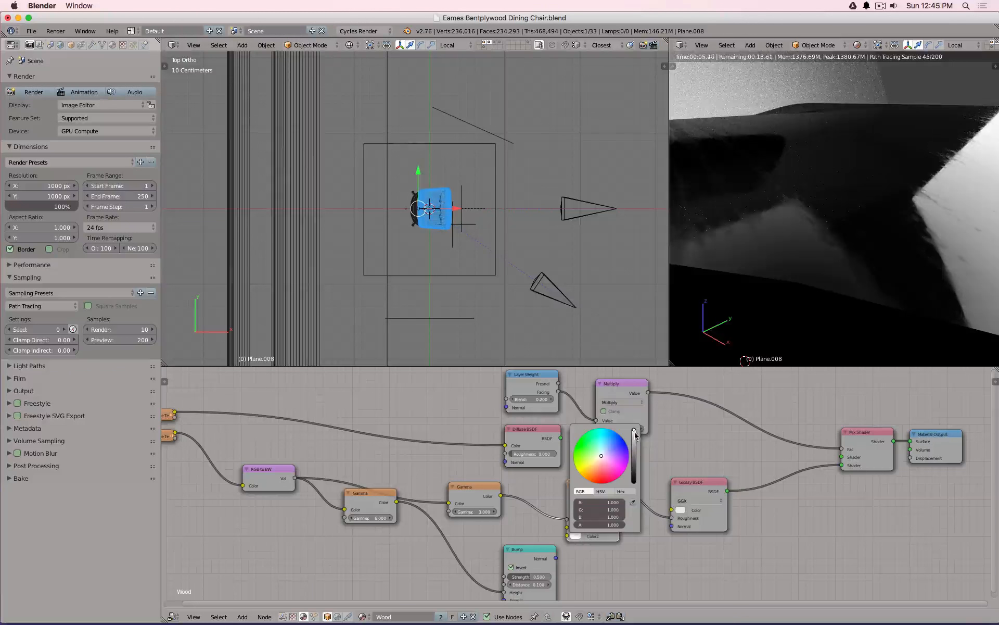
left_click_drag(635, 431, 634, 482)
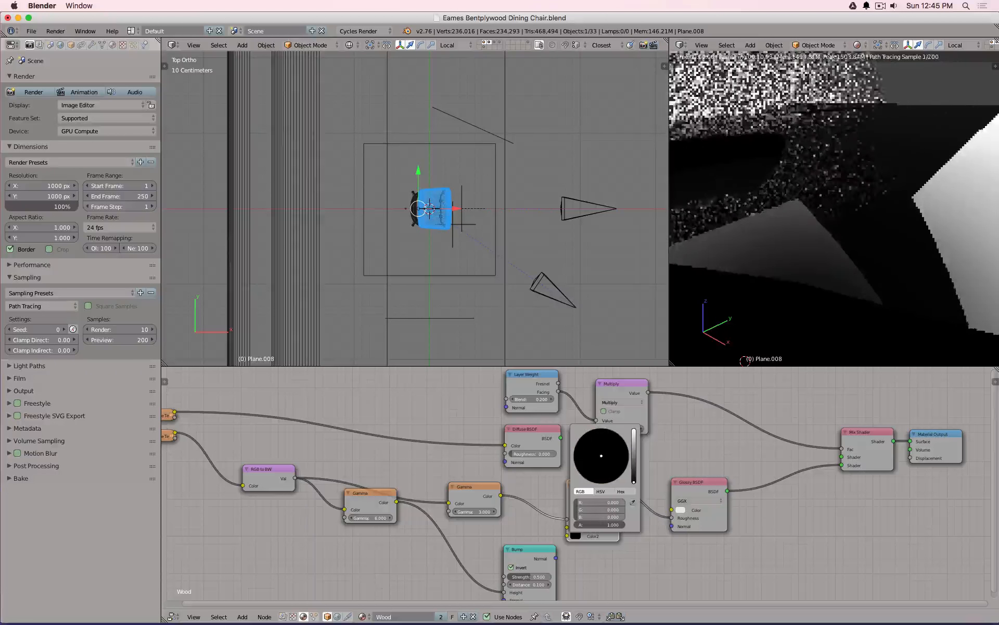
left_click_drag(634, 482, 634, 432)
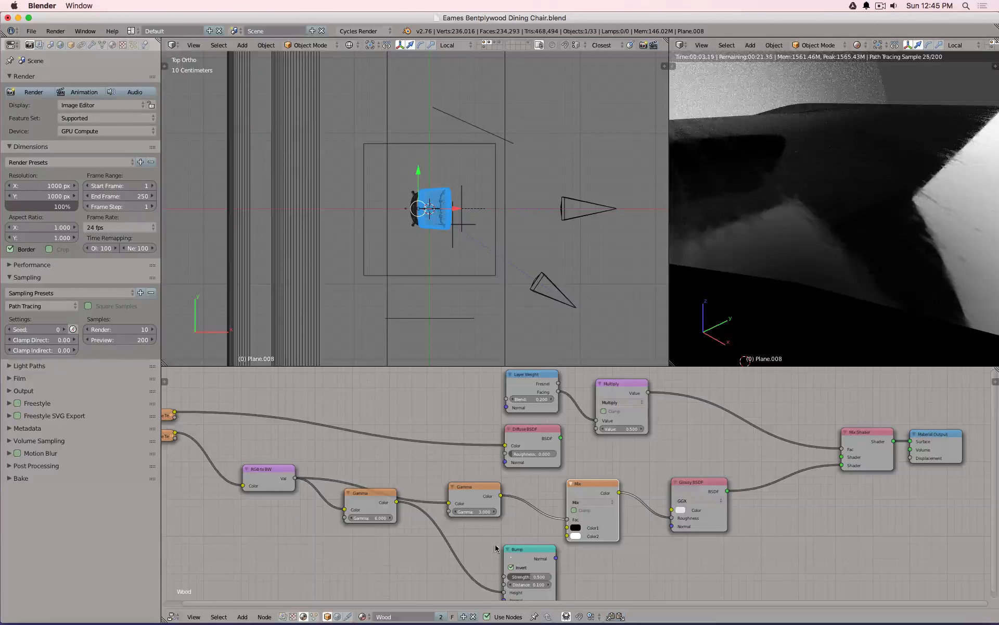
- Set the Gamma node feeding the Mix node to 2 and darken the Mix node's Color2 to a grey of about 0.324
left_click(472, 511)
type("2")
key("Return")
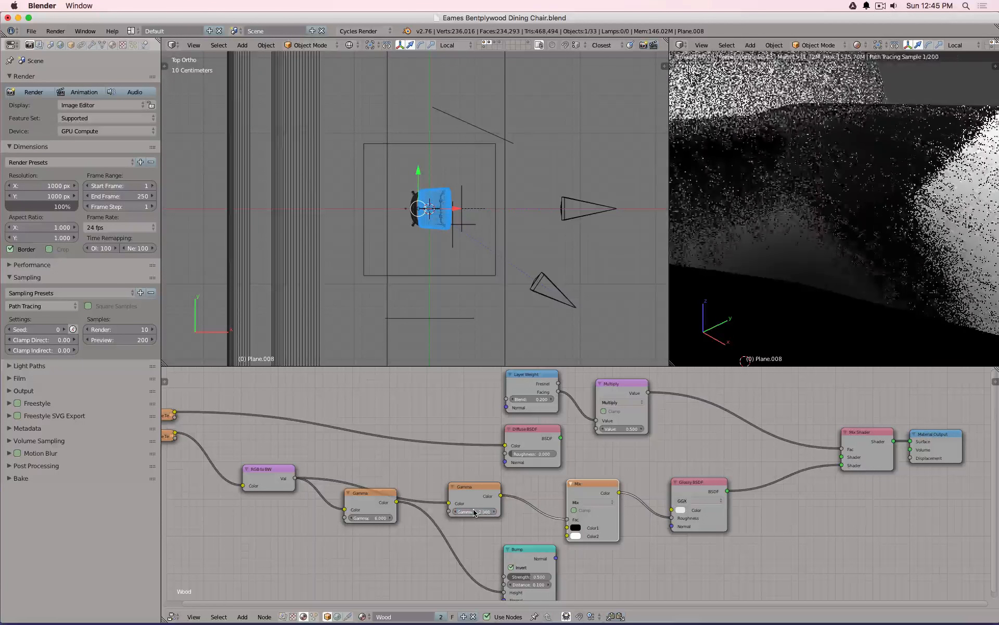
left_click(577, 536)
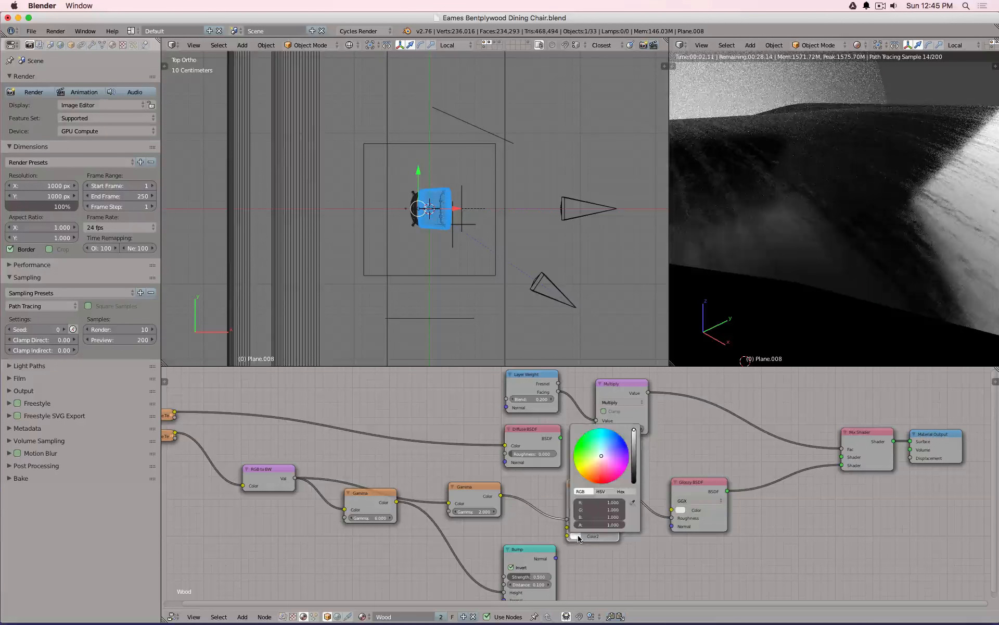
mouse_move(634, 431)
left_mouse_down()
mouse_move(634, 467)
mouse_move(634, 452)
left_mouse_up()
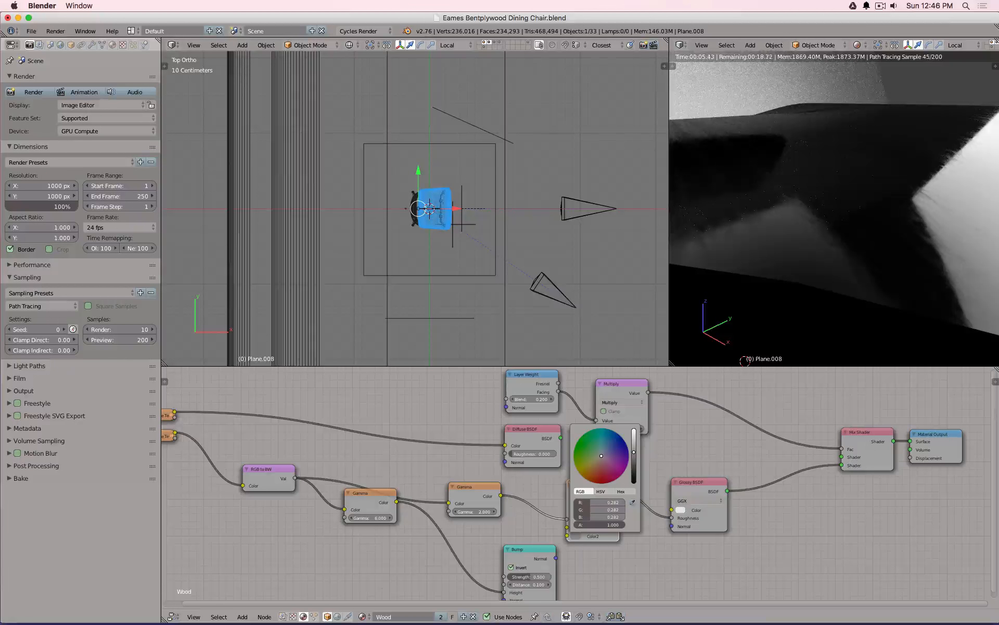
left_click_drag(634, 452, 634, 452)
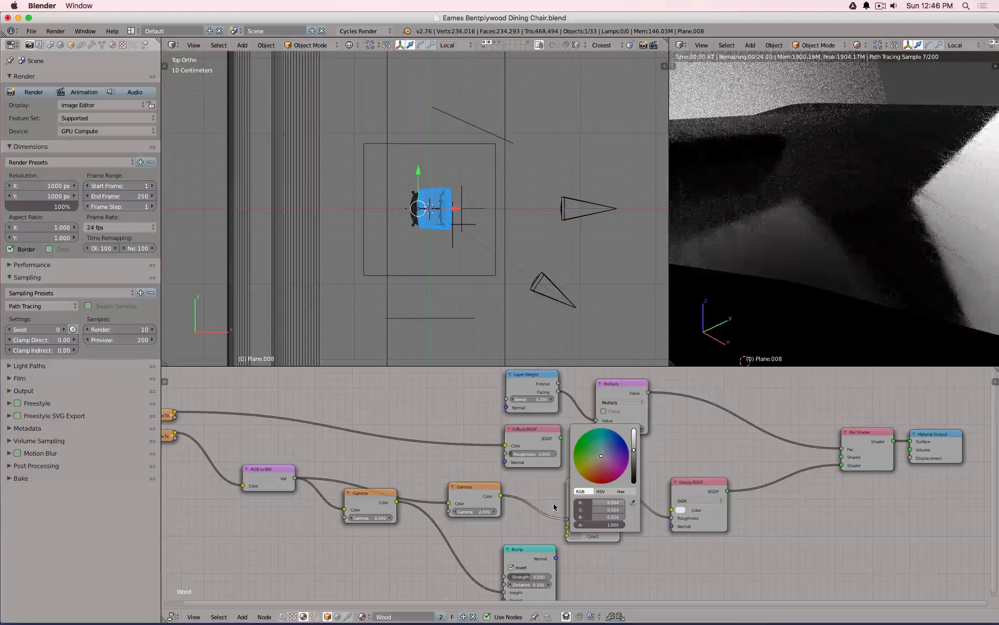
- Set the Gamma node feeding the Mix node to 1.5
left_click(470, 511)
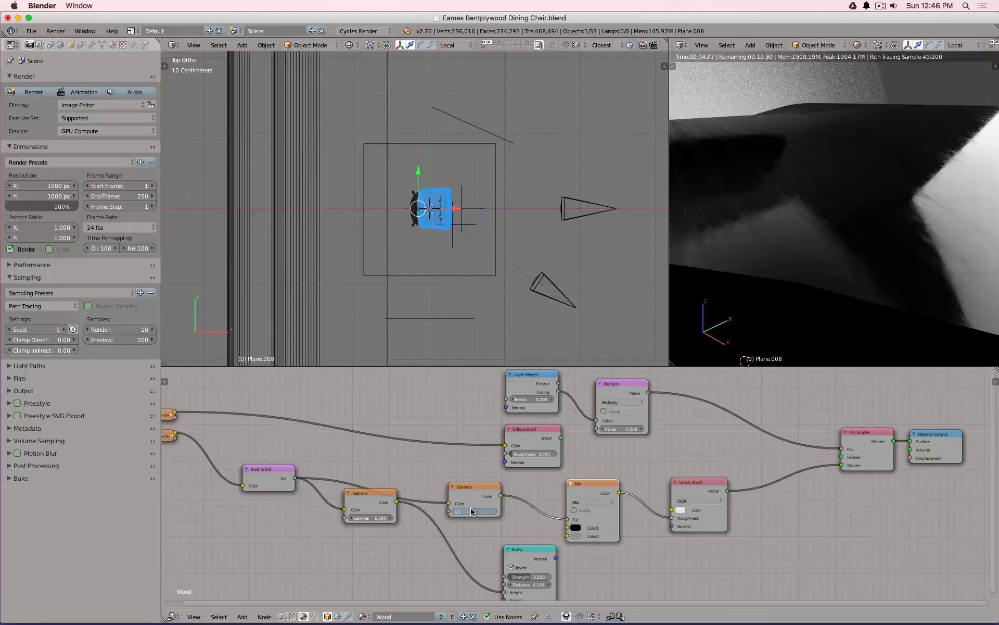
type("1.5")
key("Return")
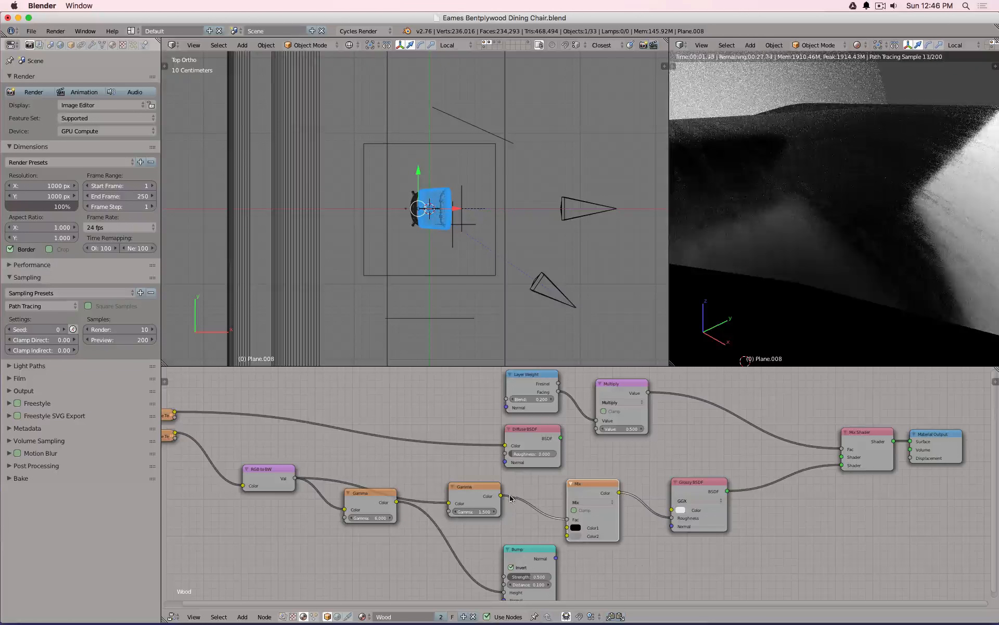
- Compare the Glossy BSDF roughness fed directly from the Gamma node and through the Mix node, with Color2 reset to white
left_click_drag(502, 496, 672, 518)
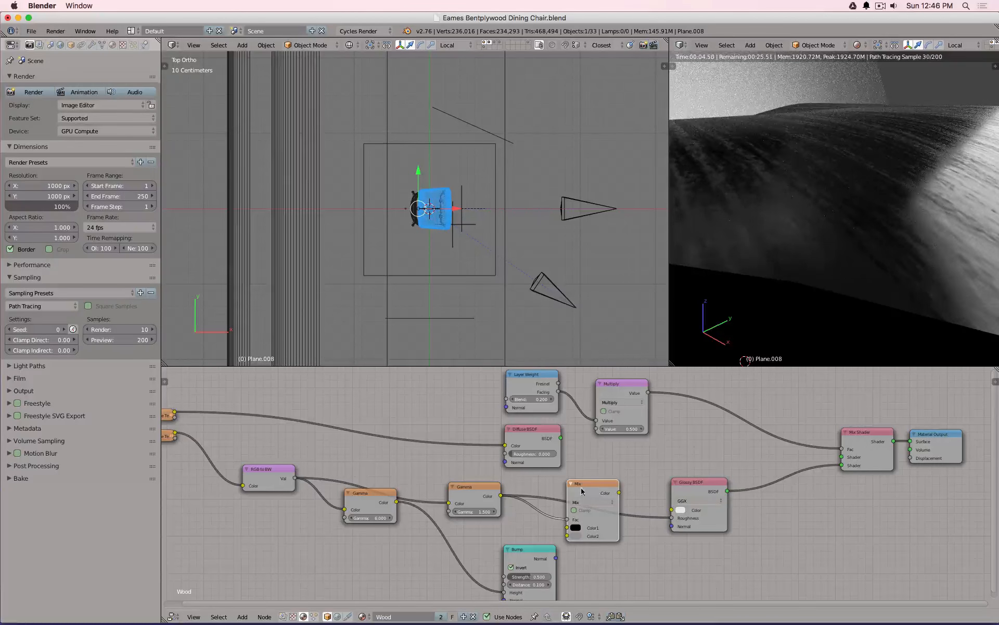
left_click_drag(619, 492, 673, 519)
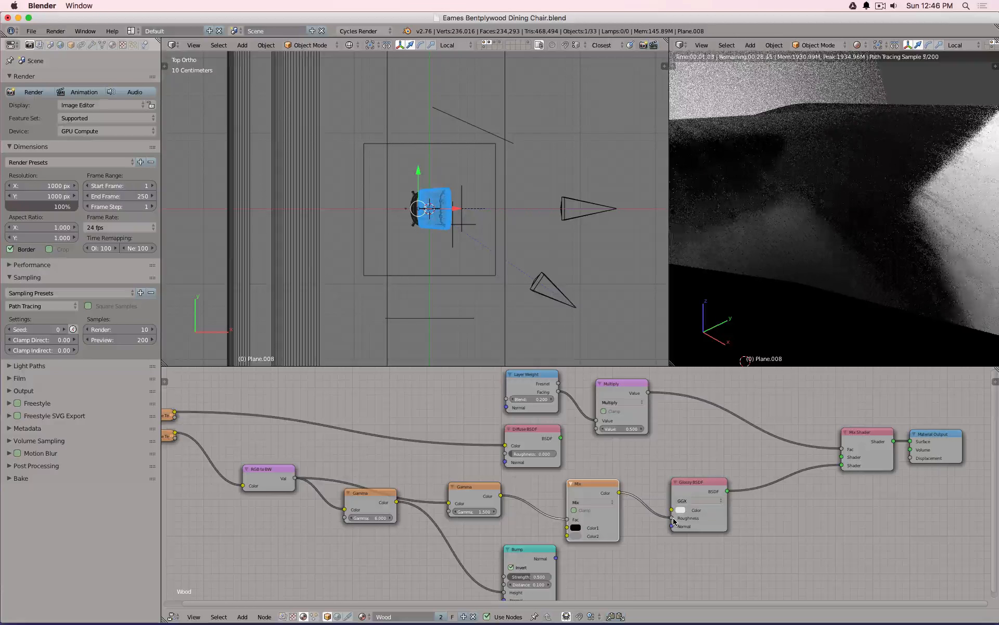
left_click(575, 528)
left_click_drag(634, 435, 634, 483)
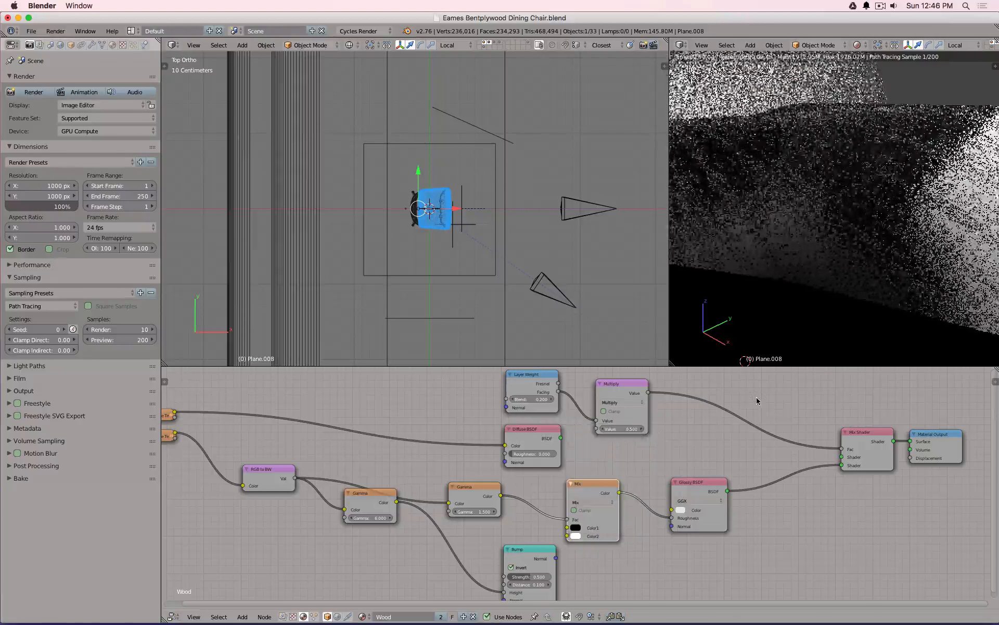
left_click_drag(501, 495, 672, 518)
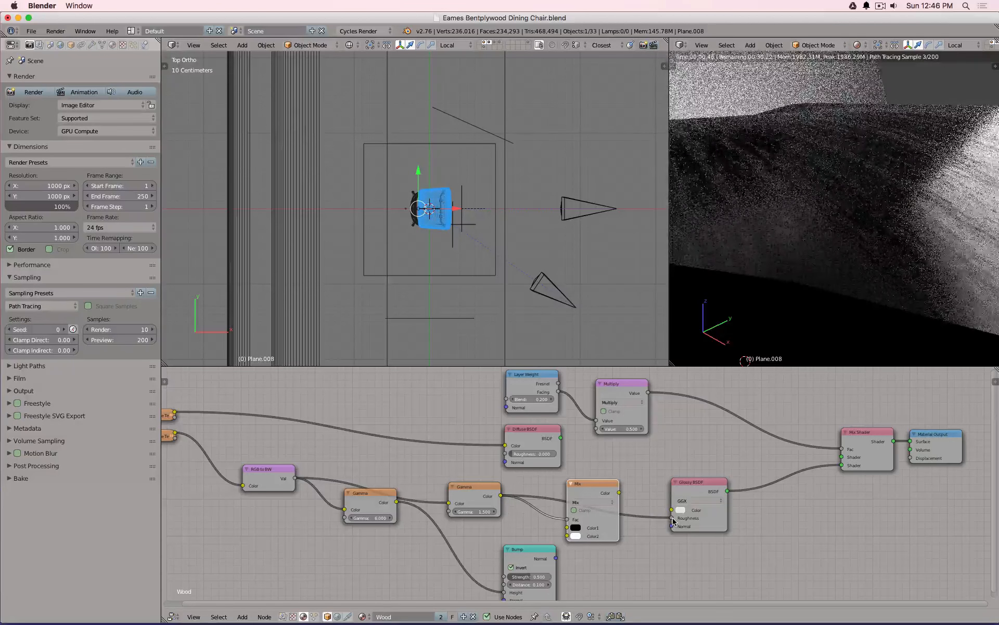
left_click_drag(619, 492, 671, 519)
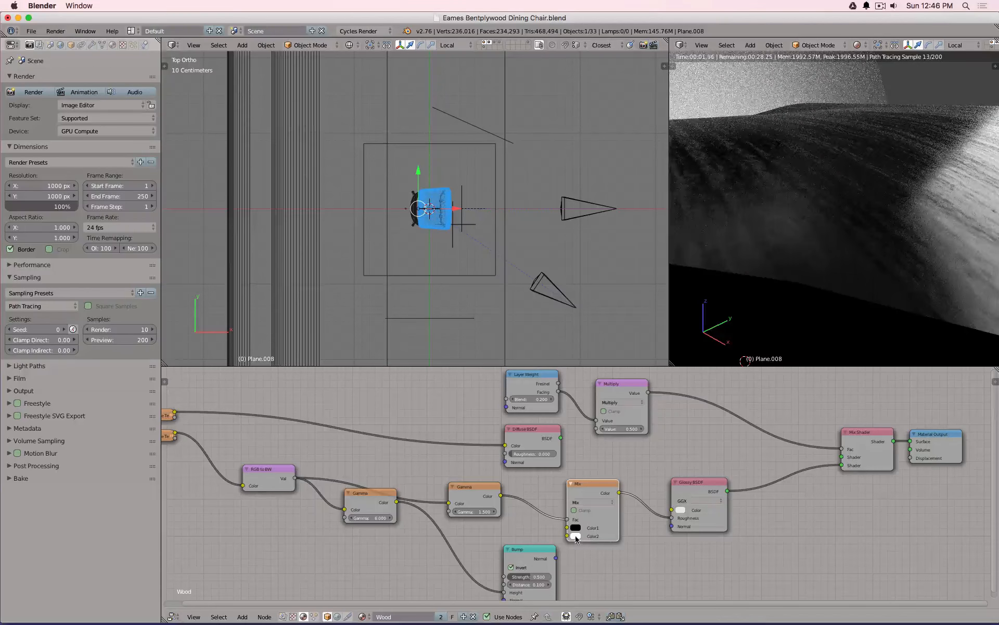
- Set the Mix node's Color2 to a light grey of about 0.637 and collapse the Mix node
left_click(575, 536)
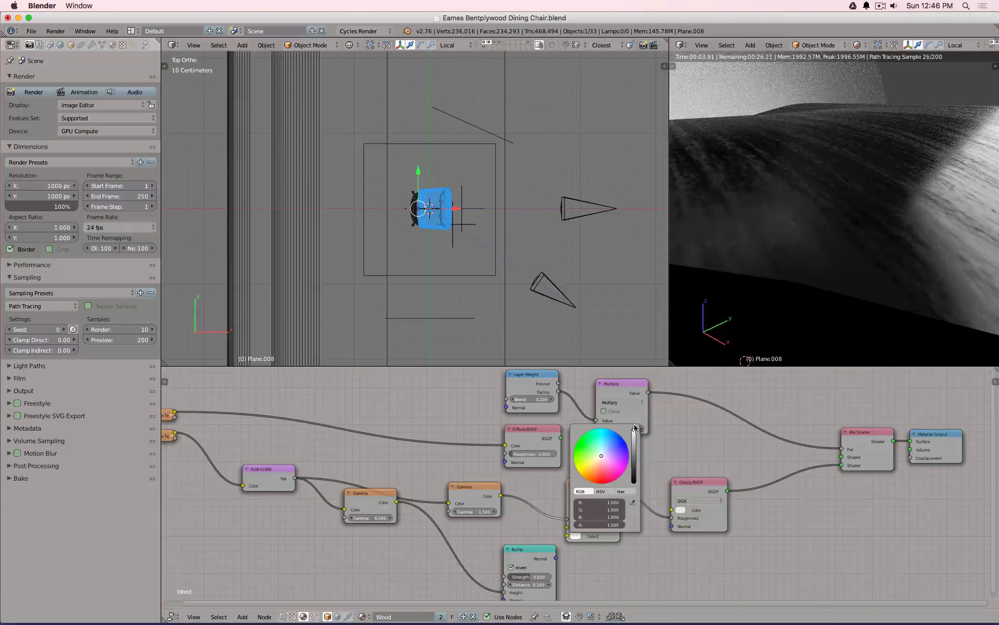
mouse_move(634, 430)
left_mouse_down()
mouse_move(634, 482)
mouse_move(634, 436)
left_mouse_up()
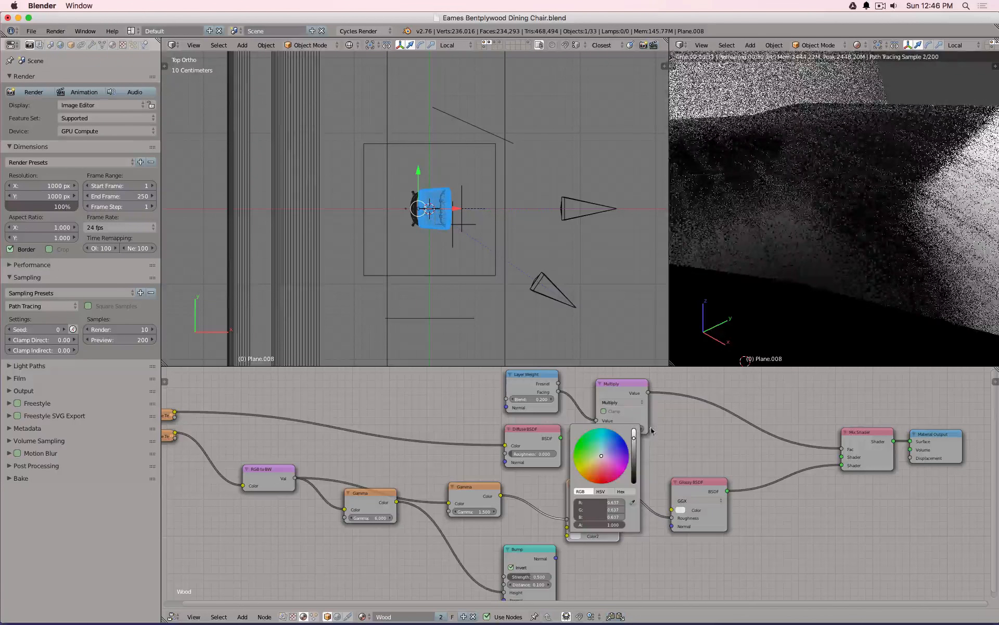
scroll(658, 516, "down", 3)
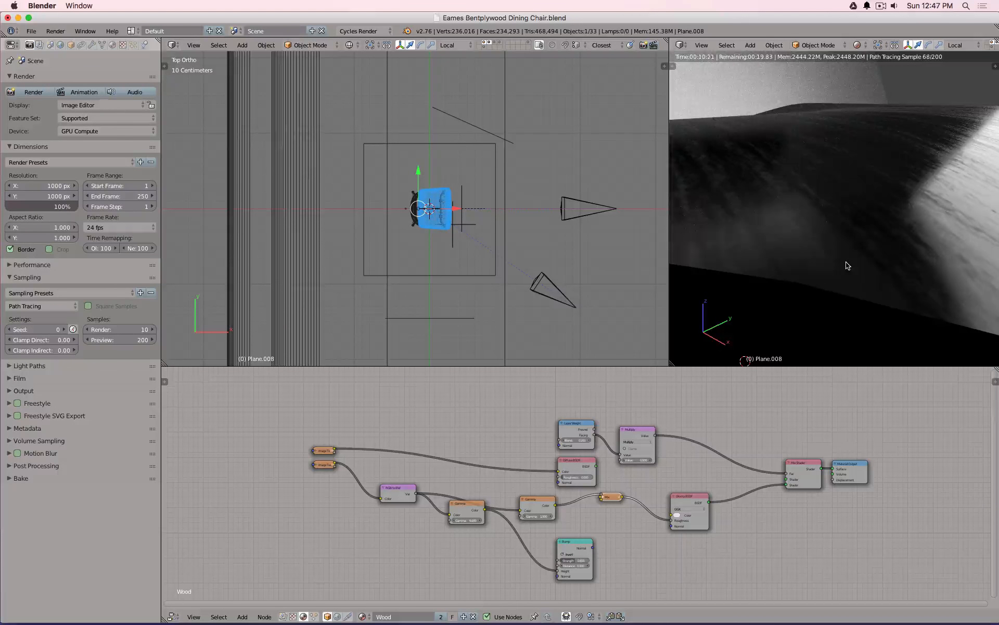
- Connect the Bump node's Normal output to the Glossy BSDF's Normal input
scroll(625, 552, "up", 1)
left_click_drag(584, 543, 658, 535)
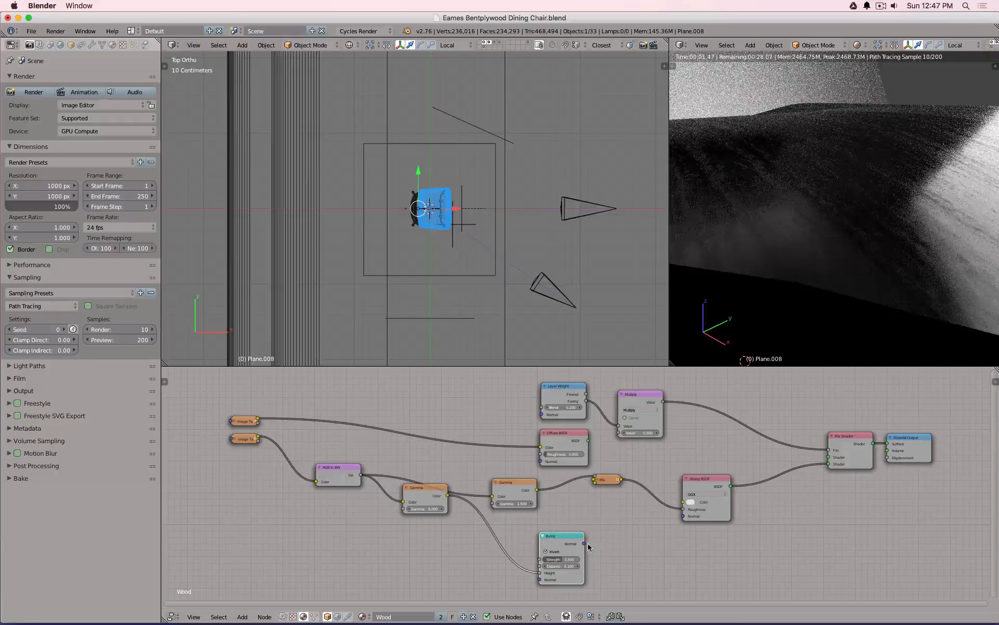
left_click_drag(584, 543, 681, 517)
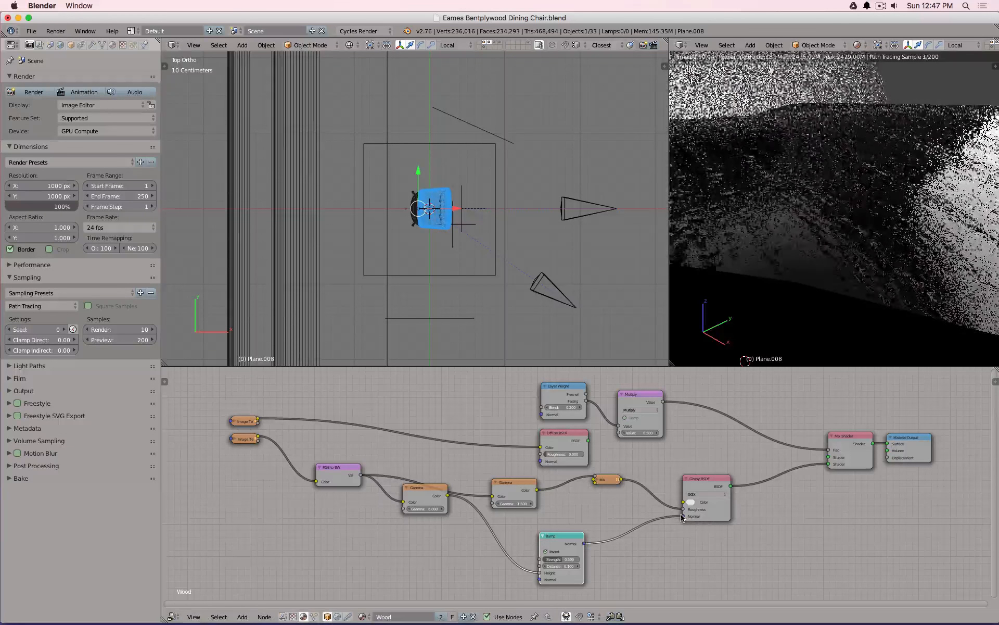
- Set the Gamma node feeding the Bump node to 5
left_click(425, 510)
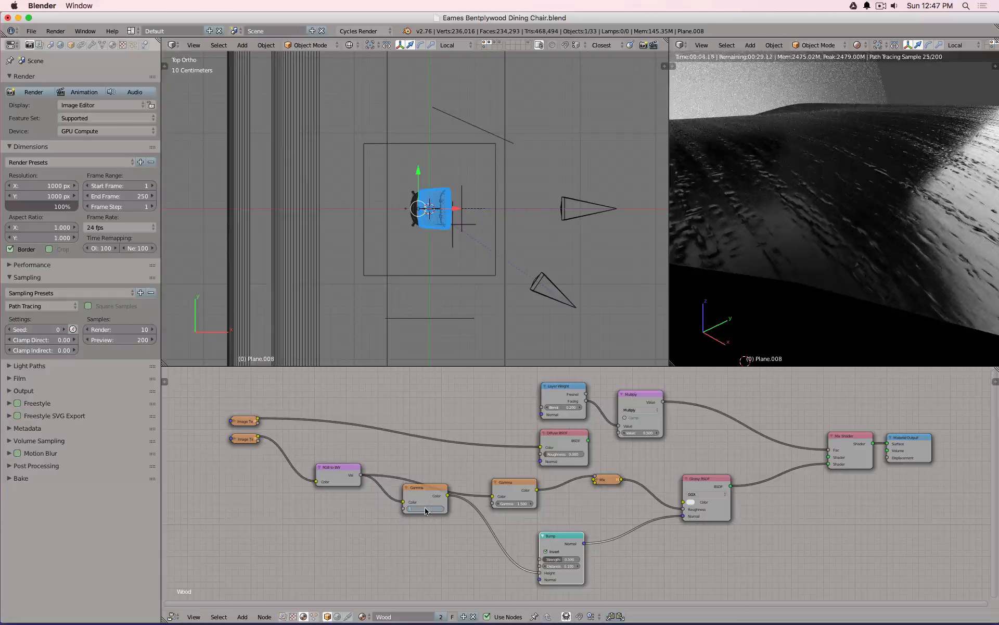
type("5")
key("Return")
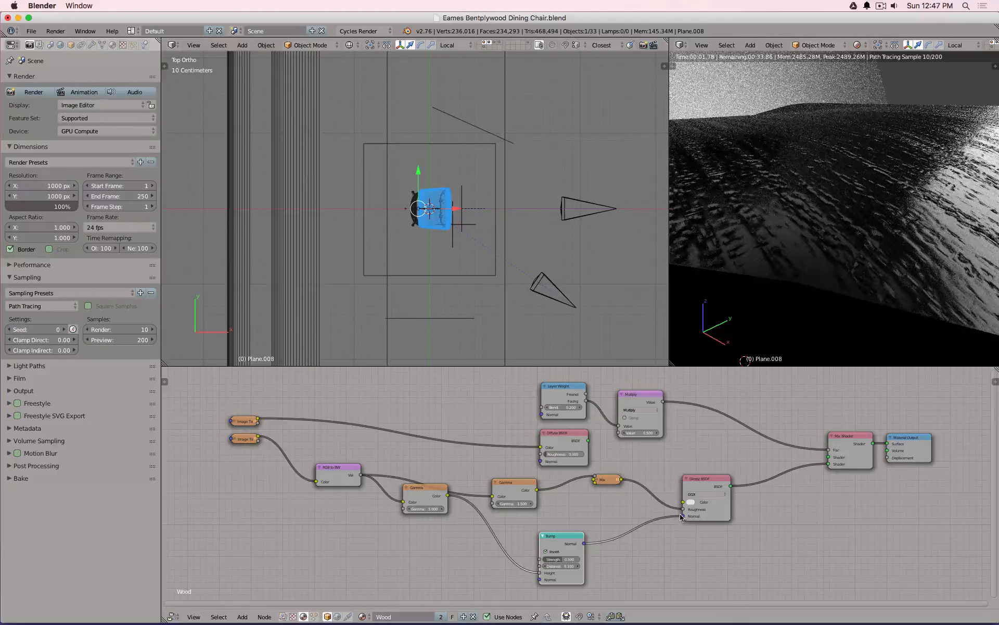
- Detach and reconnect the Bump normal on the Glossy BSDF to compare the surface, and fine-tune the gamma feeding the Bump node
left_click_drag(681, 517, 648, 527)
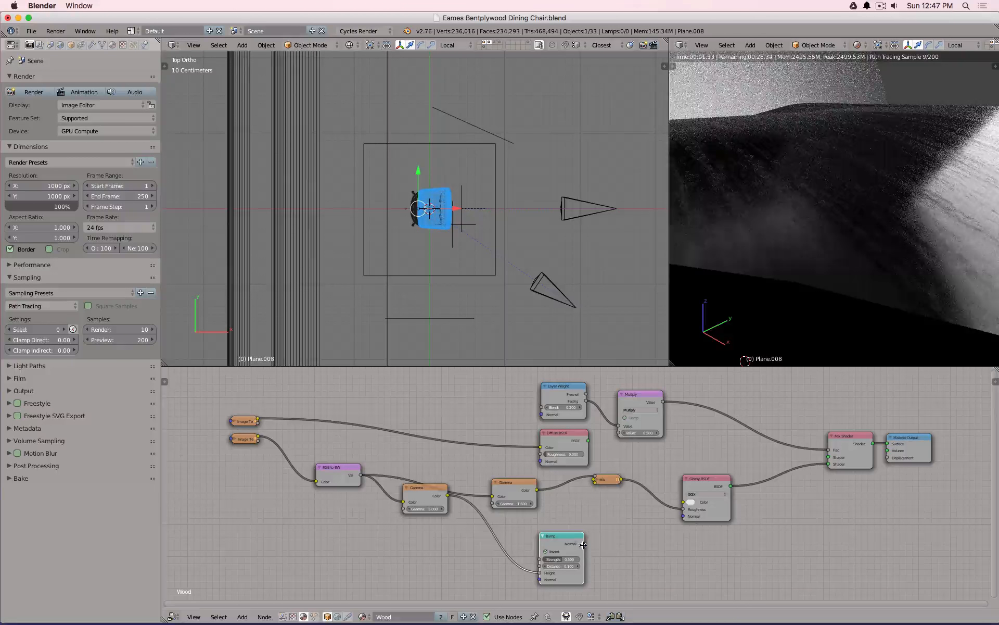
left_click_drag(583, 544, 683, 517)
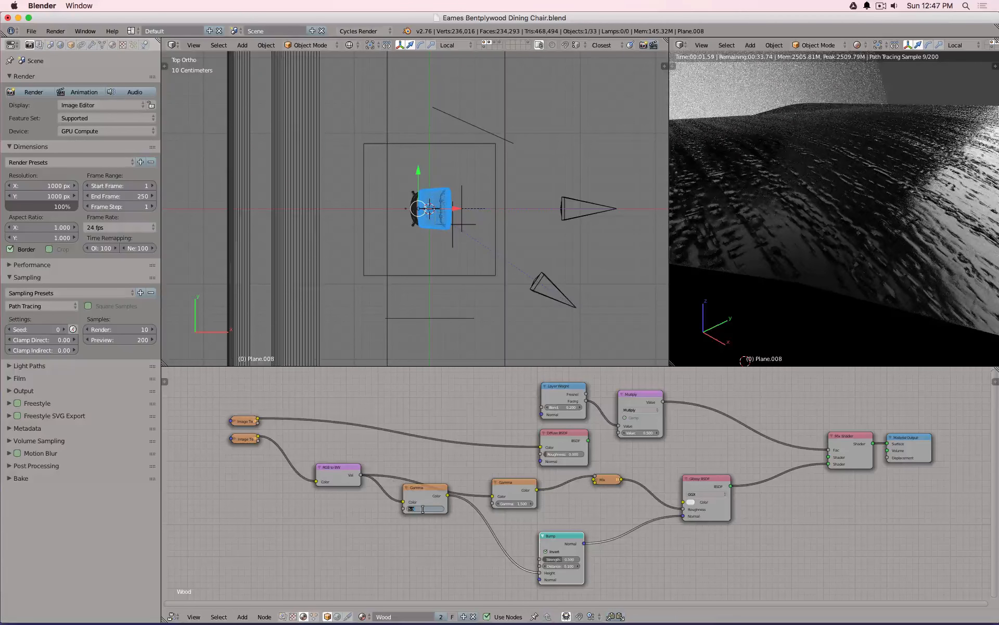
key("Return")
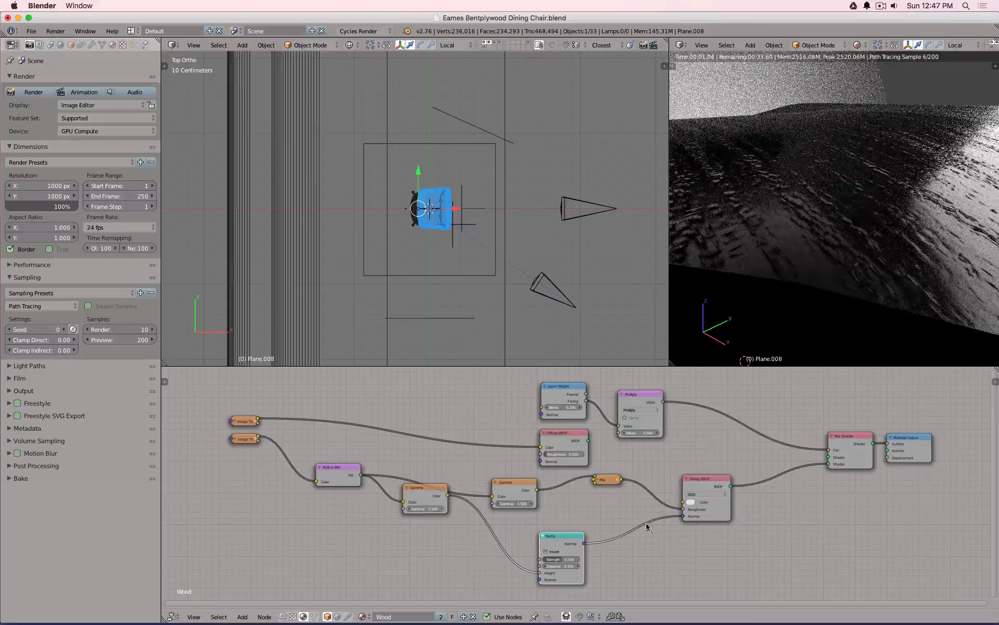
mouse_move(685, 516)
left_mouse_down()
mouse_move(592, 545)
mouse_move(683, 517)
left_mouse_up()
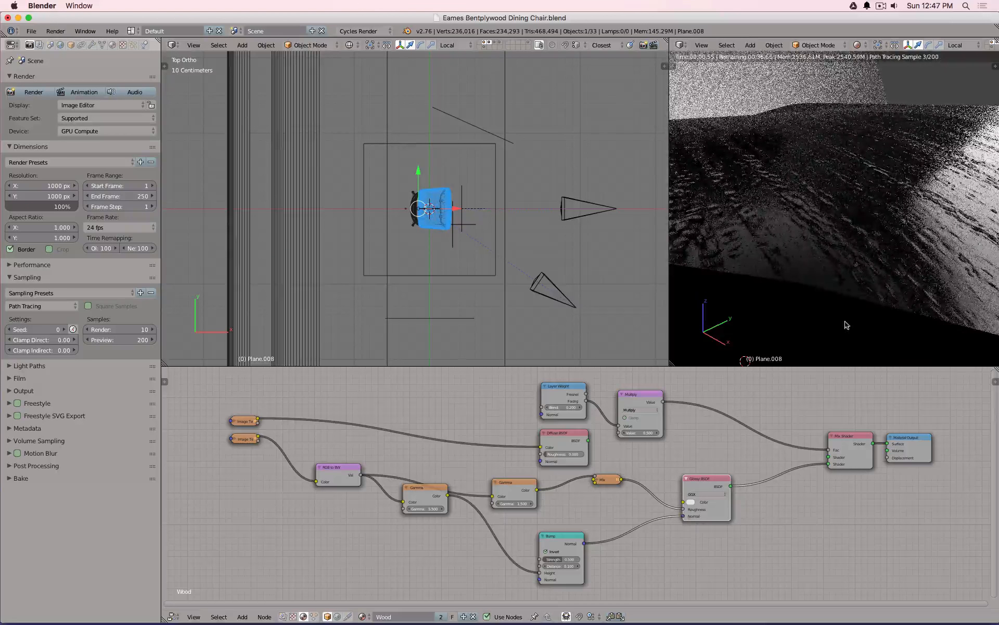
- Set the Bump node's strength to 0.2 and connect the Diffuse BSDF to the Mix Shader's free shader input
scroll(856, 245, "down", 4)
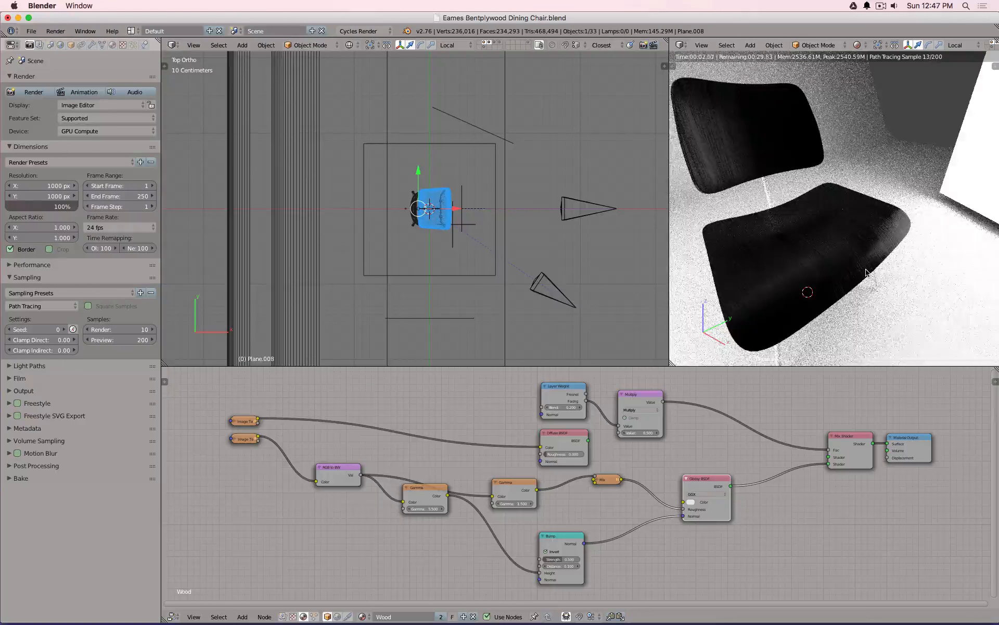
left_click(563, 559)
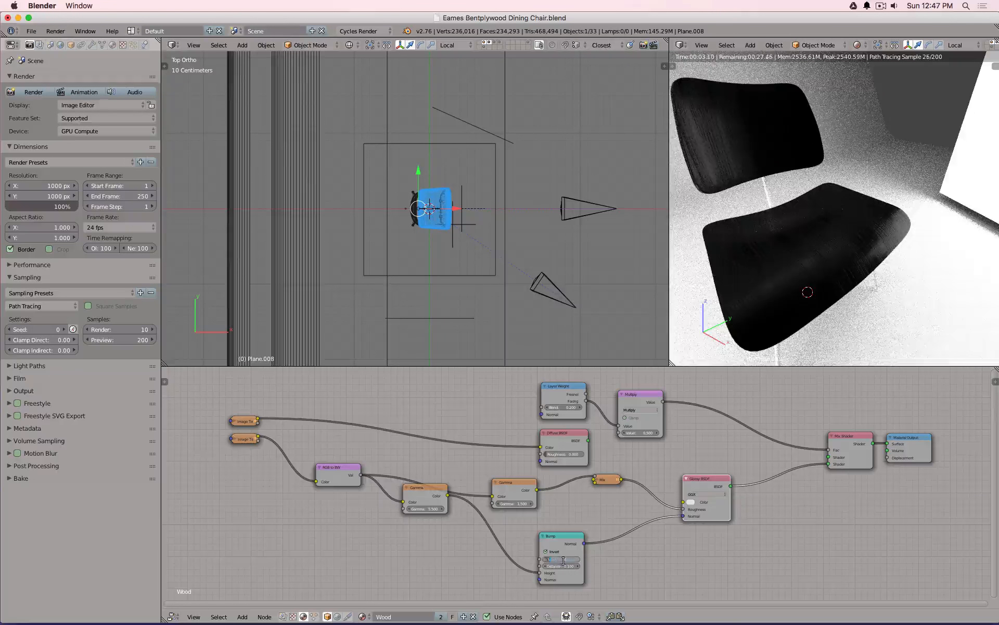
type(".2")
key("Return")
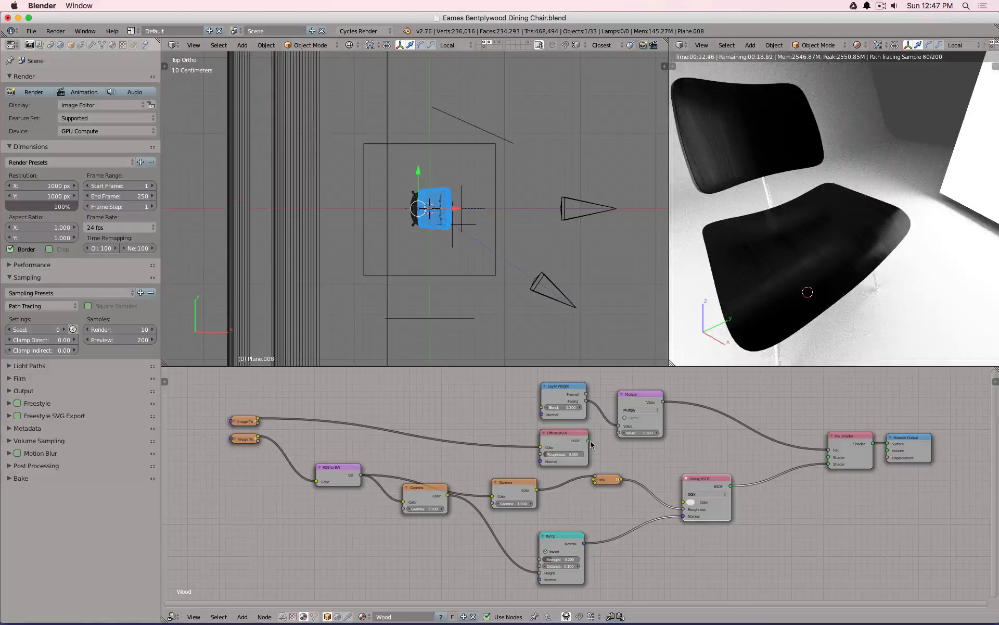
left_click_drag(588, 441, 833, 460)
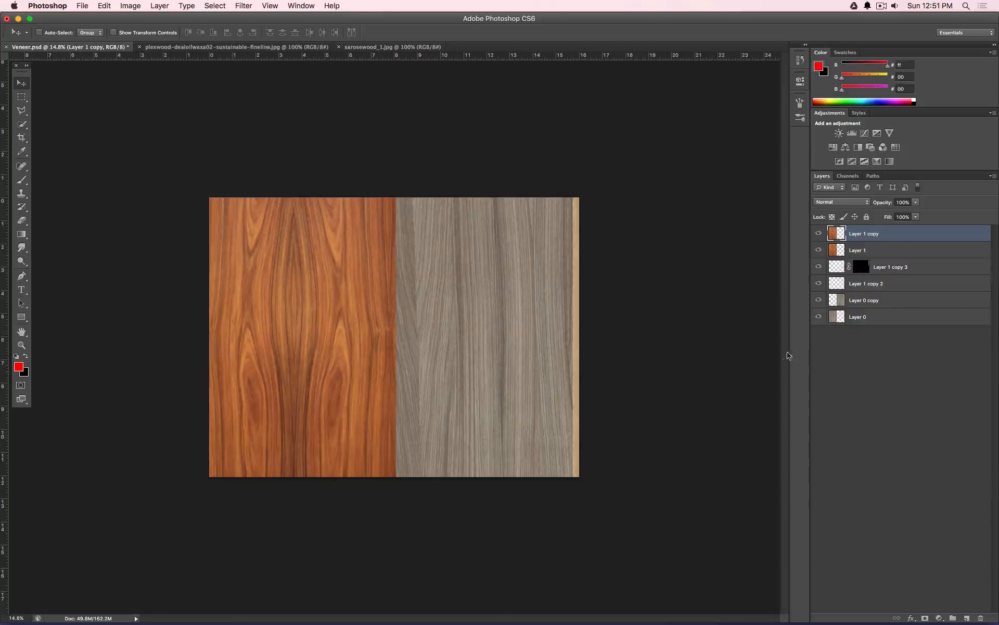
- In Photoshop, flip the wood layer Layer 1 copy of Veneer.psd horizontally
left_click(81, 5)
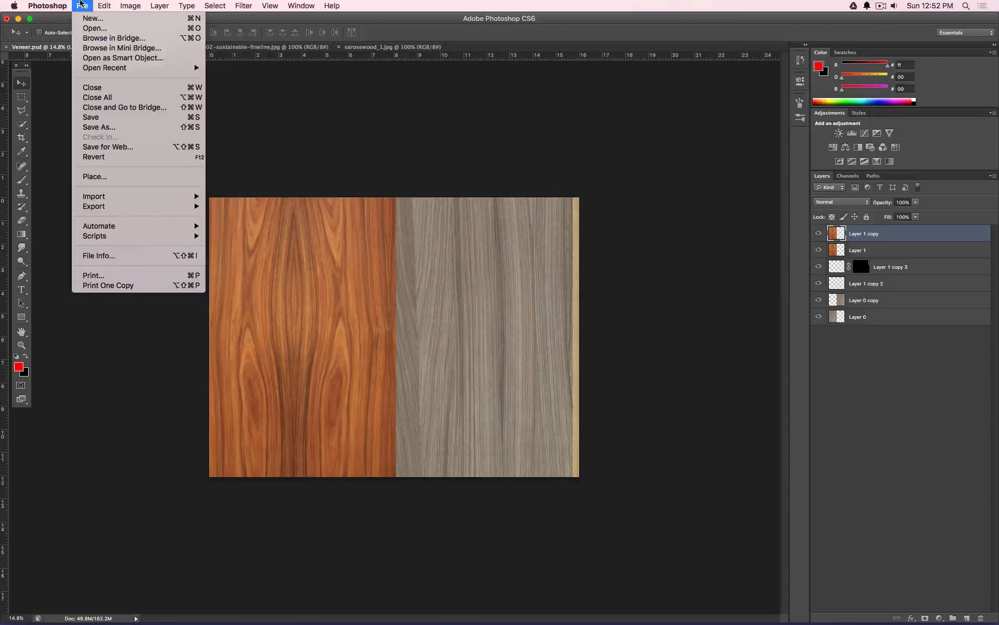
mouse_move(104, 5)
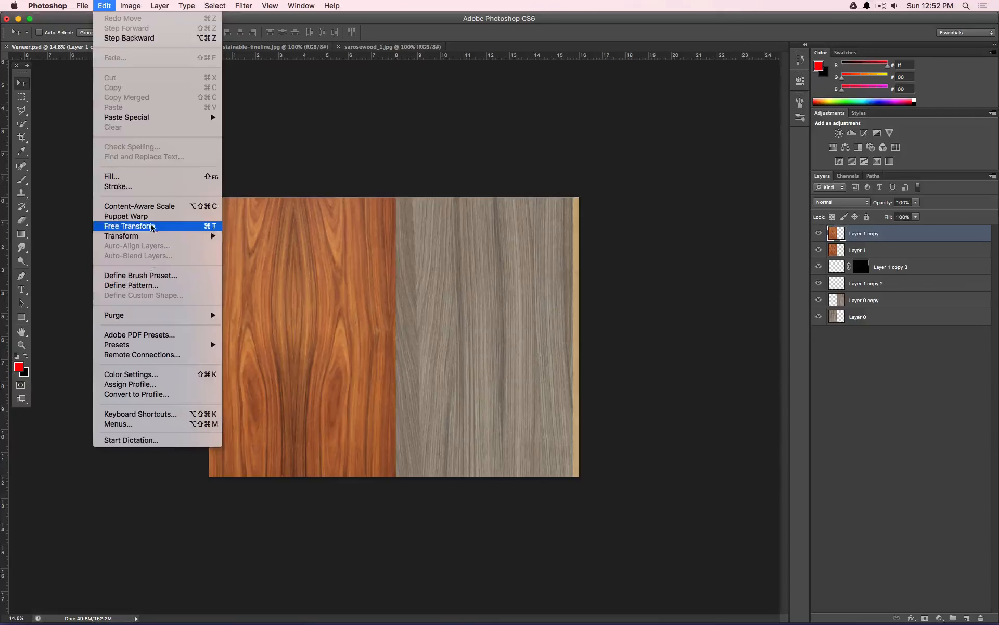
mouse_move(151, 234)
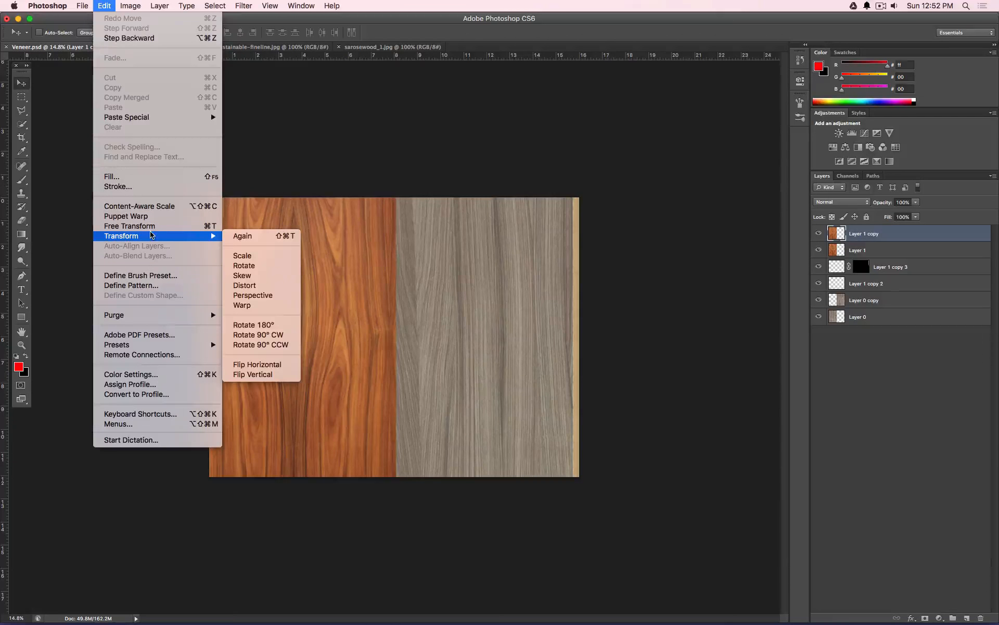
left_click(284, 366)
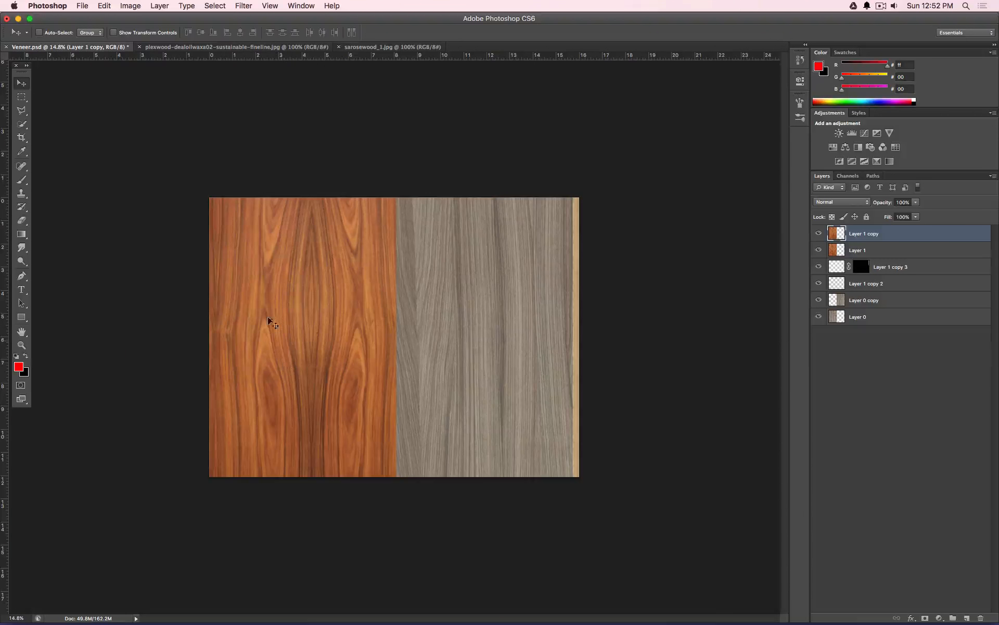
- Move the flipped wood copy over the right half of the image and reorder both wood layers beneath Layer 1 copy 2
left_click_drag(251, 265, 433, 265)
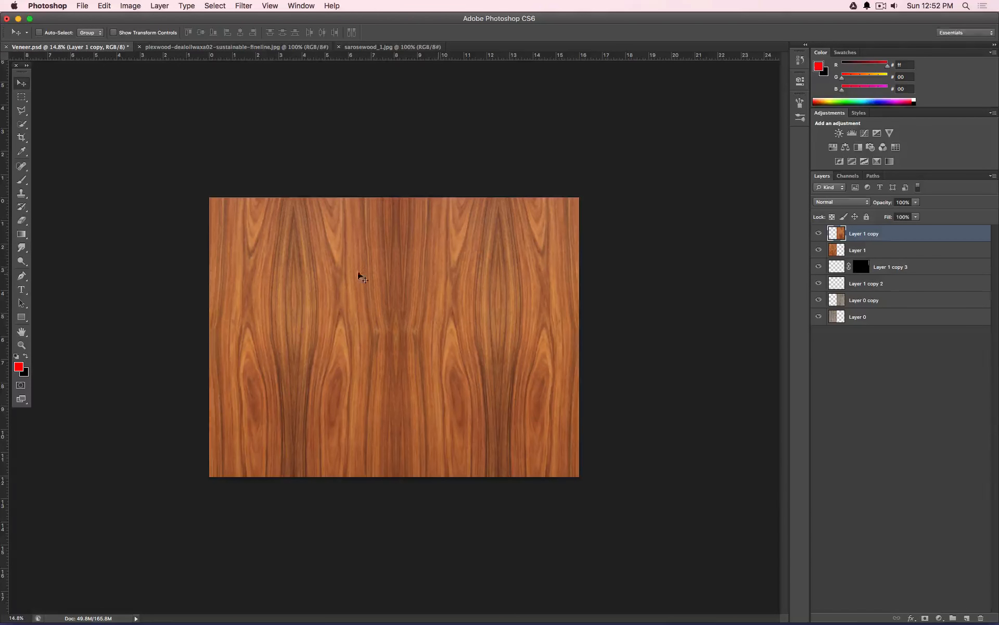
left_click(845, 252, "shift")
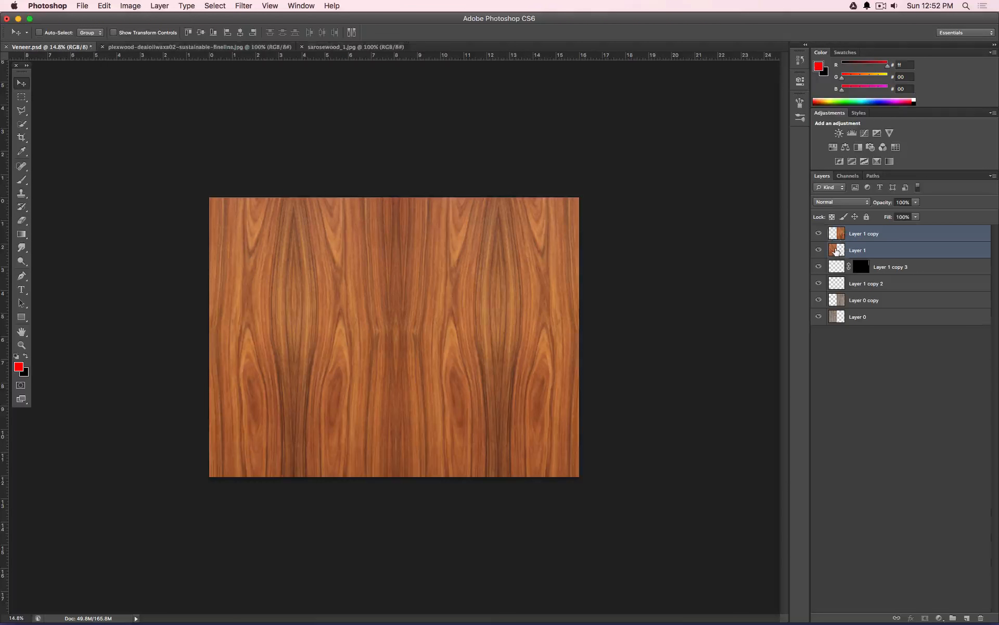
left_click_drag(846, 252, 875, 291)
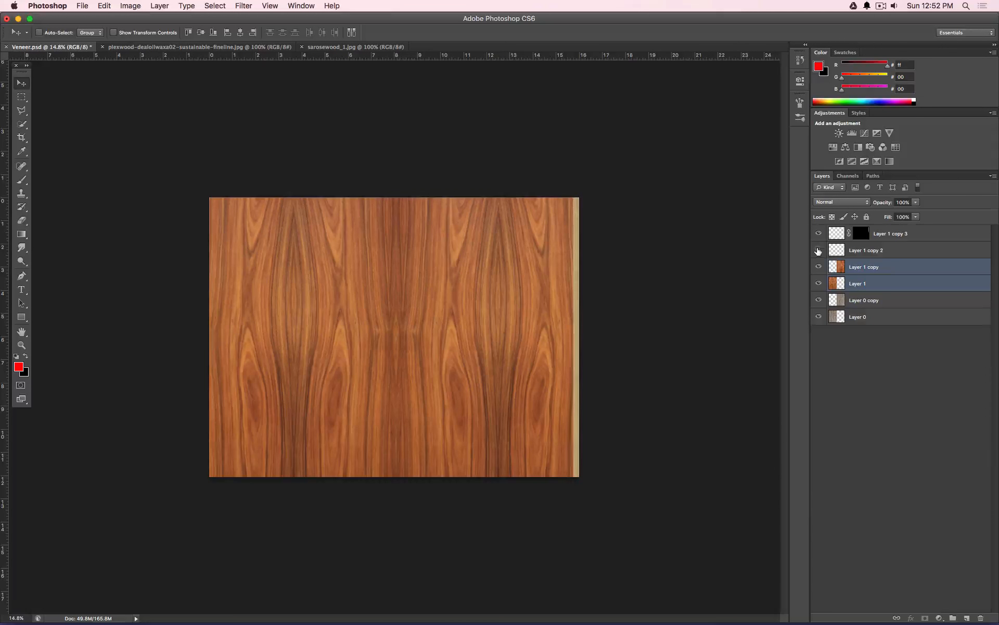
- Merge Layer 1 copy 3 and Layer 1 copy 2 into one layer
left_click(834, 237)
left_click(833, 248, "shift")
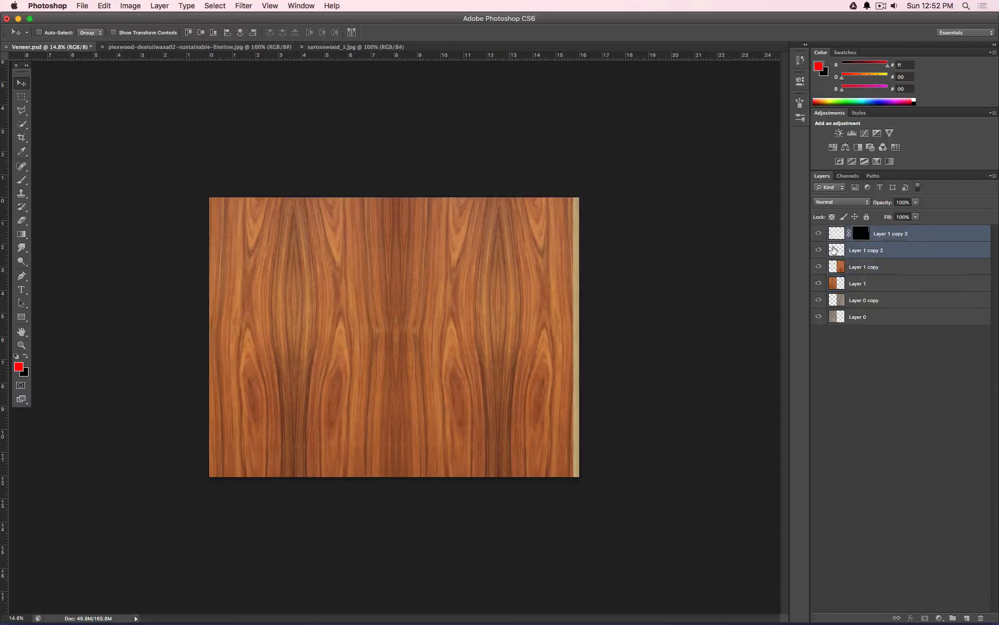
key("ctrl+e")
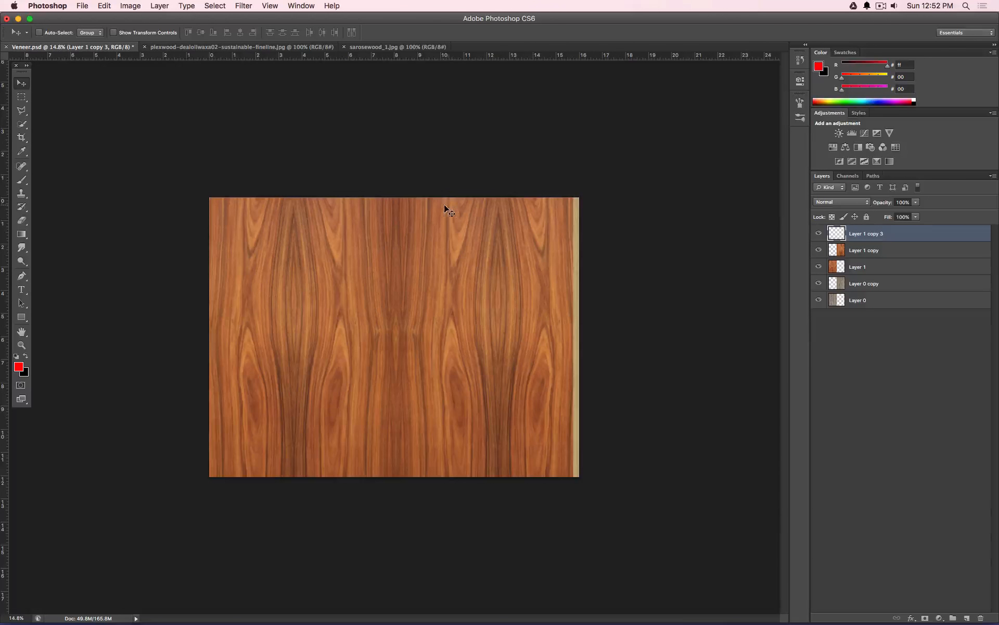
- Save a JPEG copy of the veneer image as Veneer Type 2.jpg on the Desktop with quality 10
left_click(82, 5)
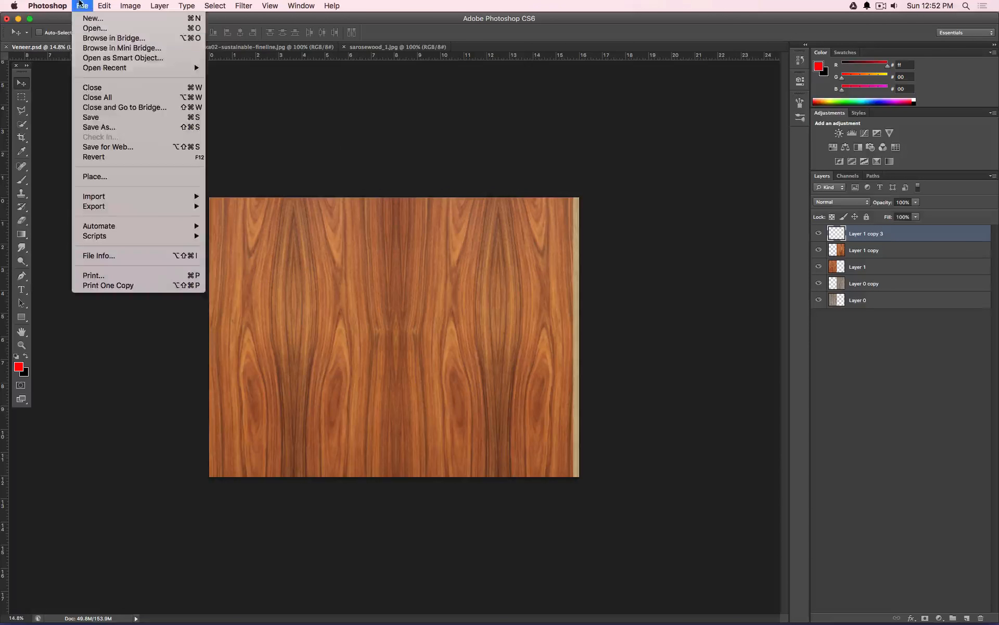
left_click(113, 131)
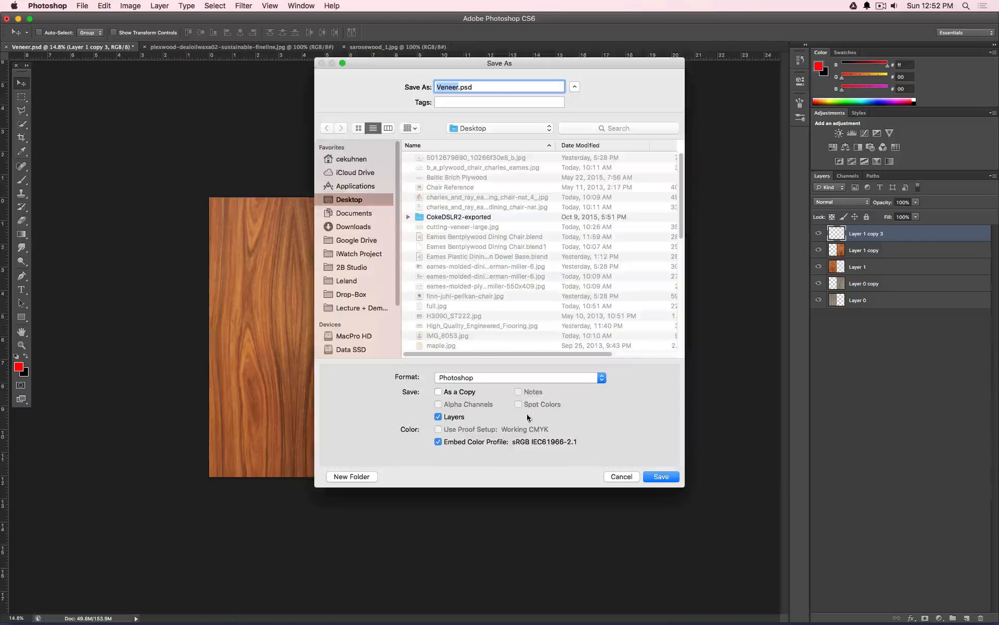
left_click(517, 379)
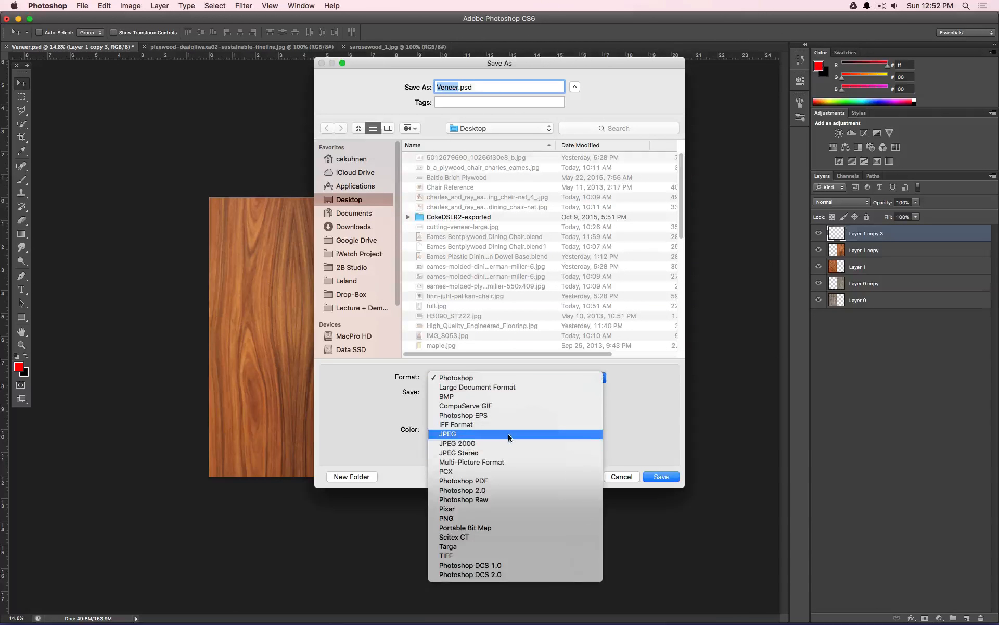
left_click(510, 500)
left_click(458, 87)
type("T")
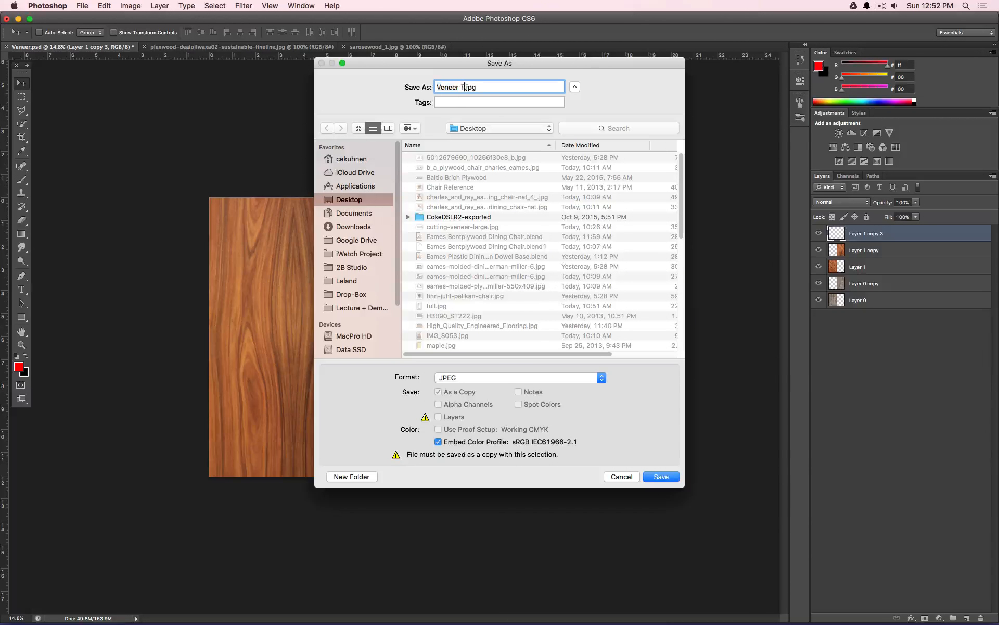
type("ype 2")
key("Return")
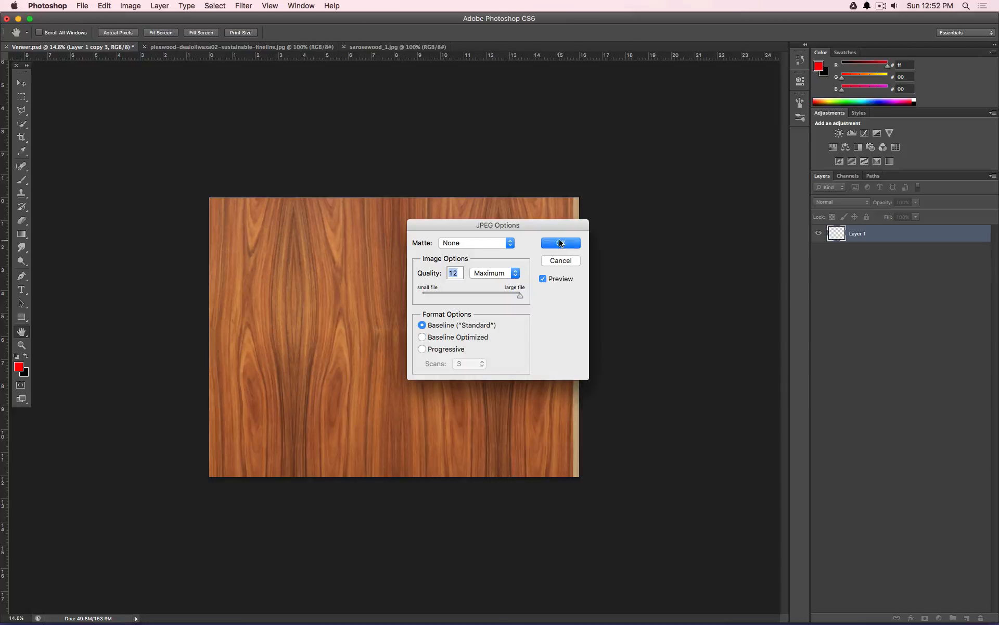
type("10")
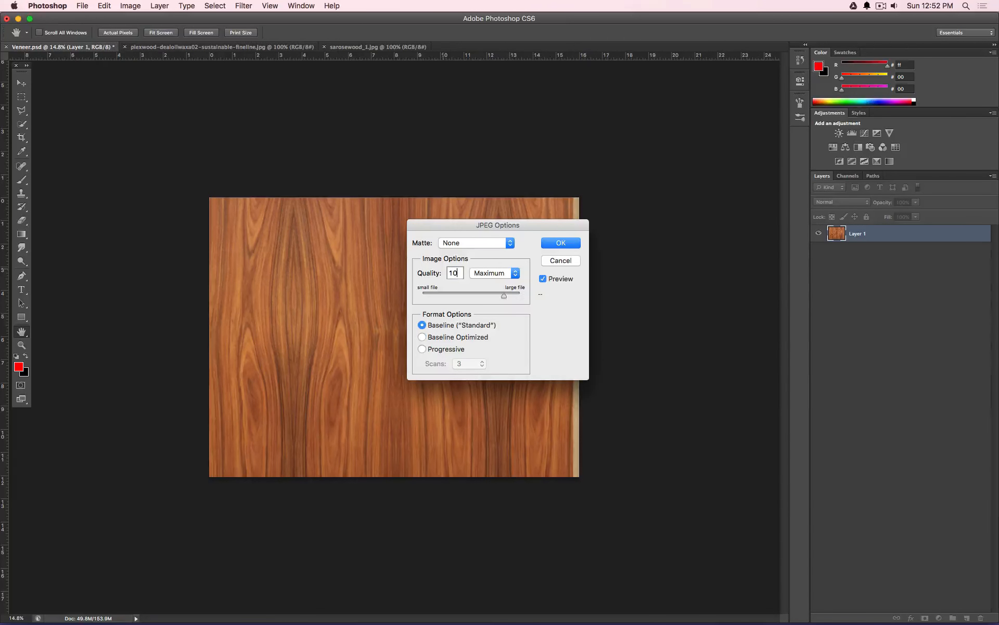
key("Return")
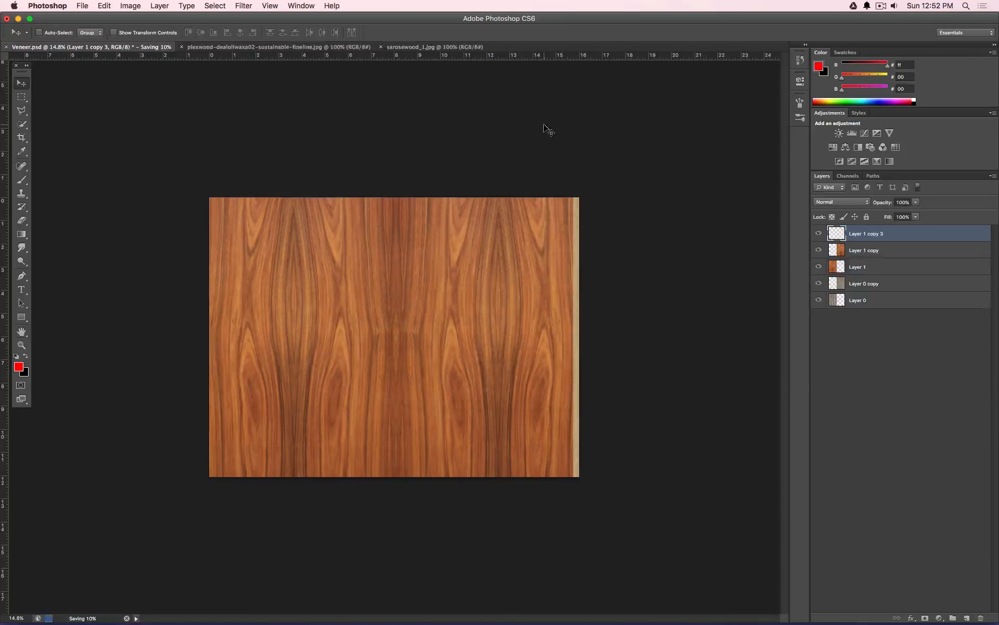
- In Blender, duplicate the lower Image Texture node of the Wood material, place the copy below it and expand it
left_click(209, 599)
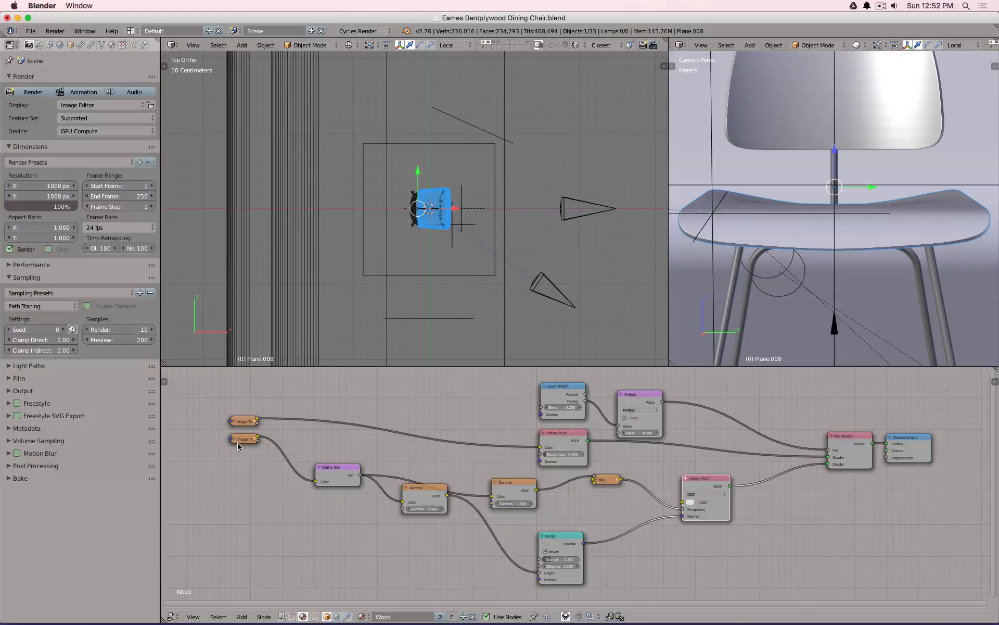
scroll(245, 443, "up", 2)
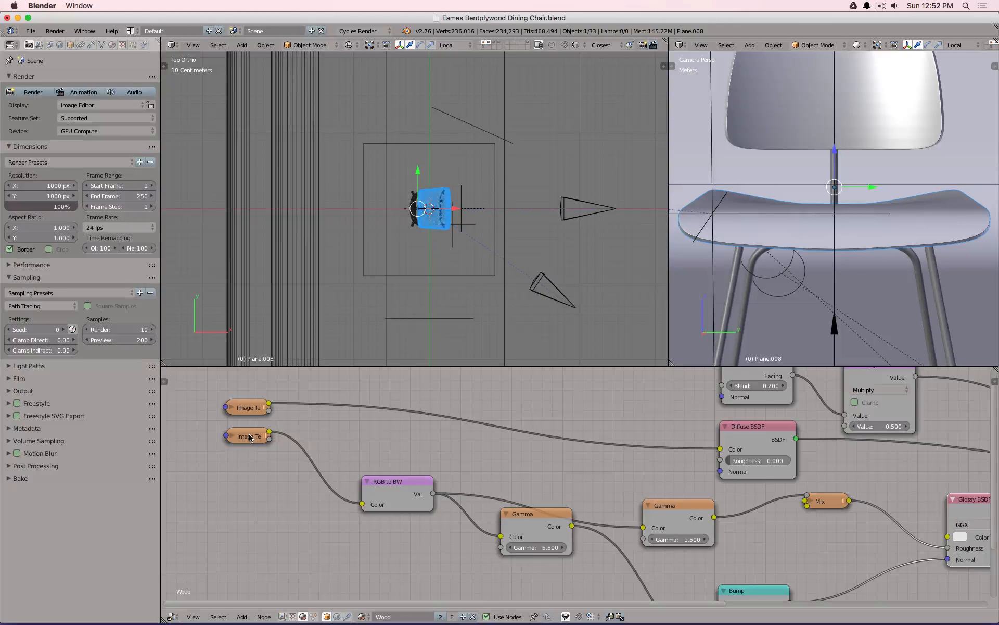
scroll(250, 437, "down", 2)
key("shift+d")
left_click(245, 488)
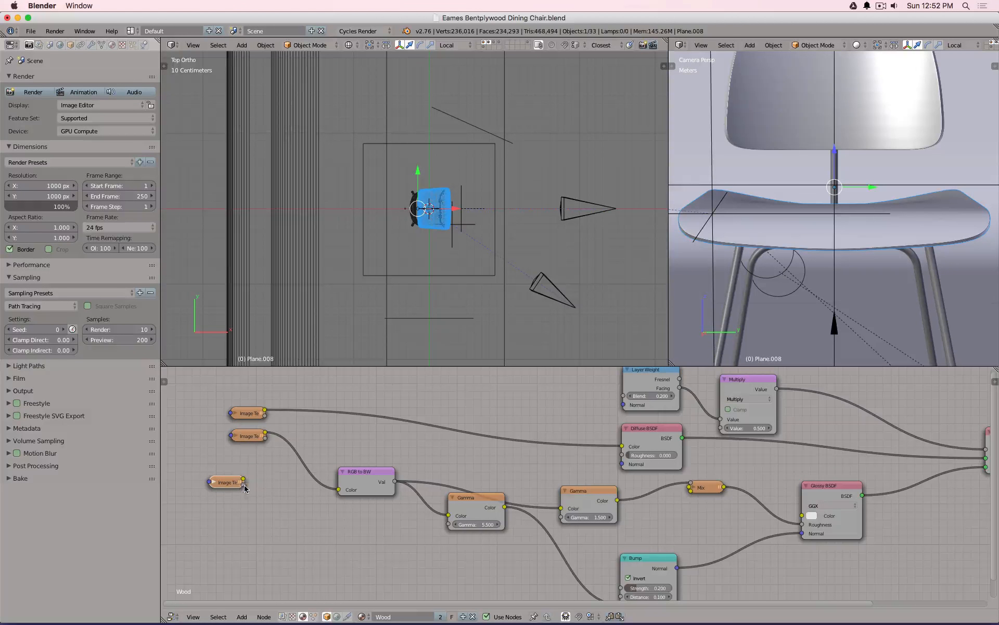
left_click(214, 484)
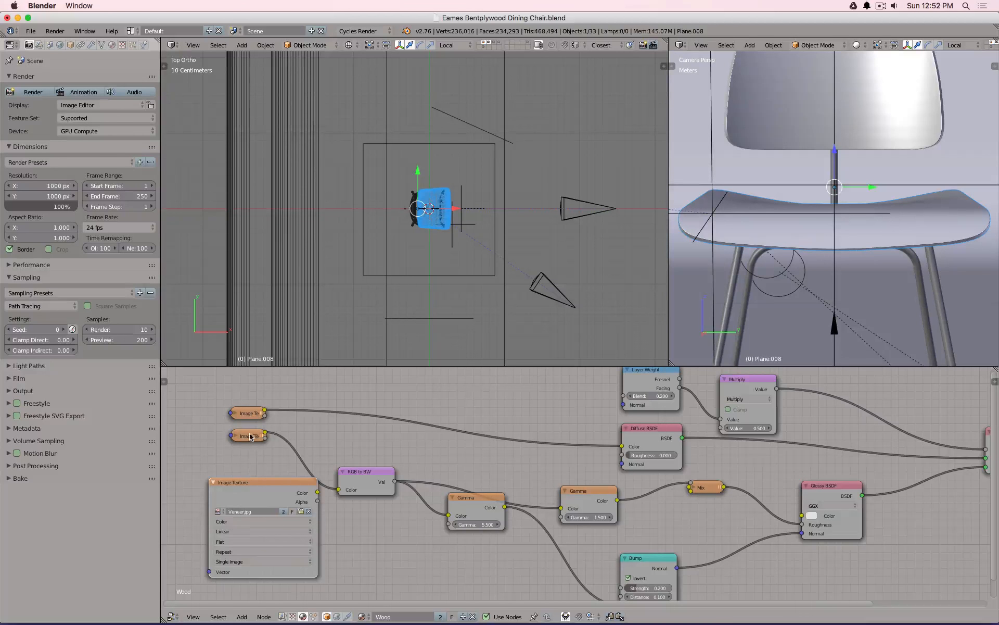
- Replace the duplicated Image Texture node's image with Veneer Type 2.jpg from the Desktop
left_click(309, 511)
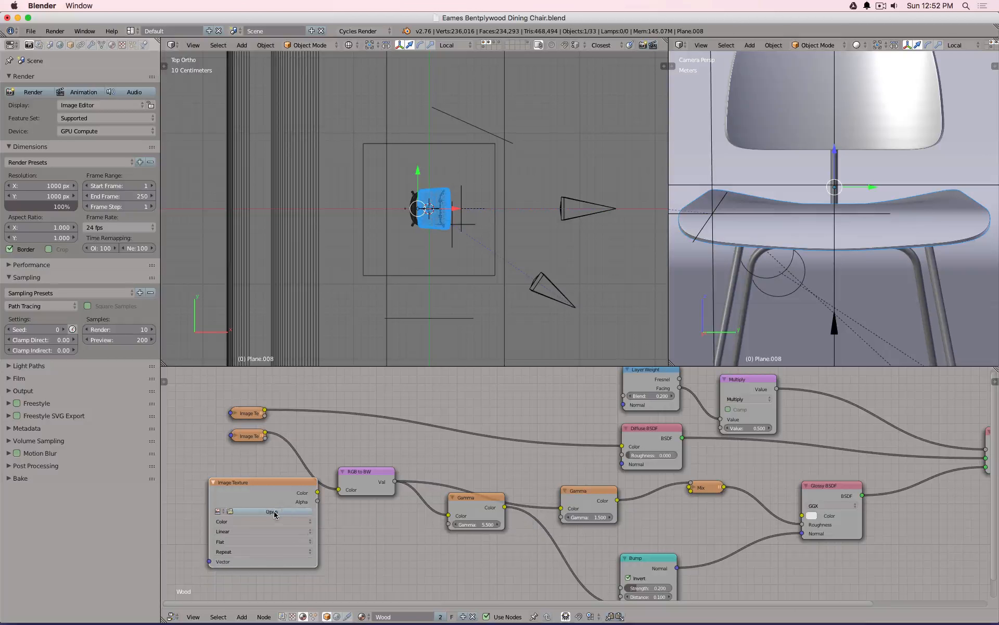
left_click(274, 513)
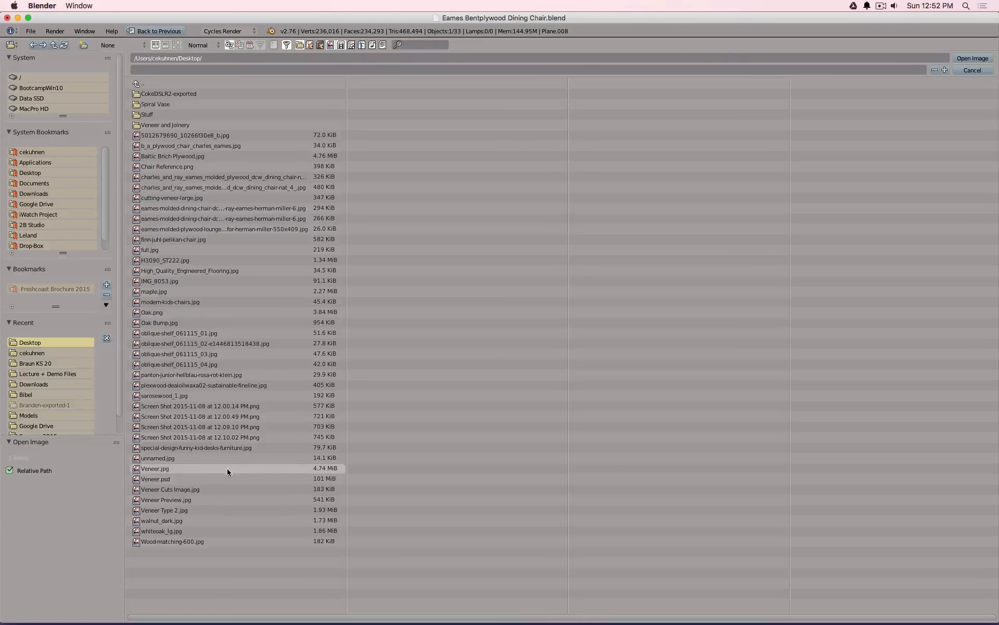
left_click(215, 511)
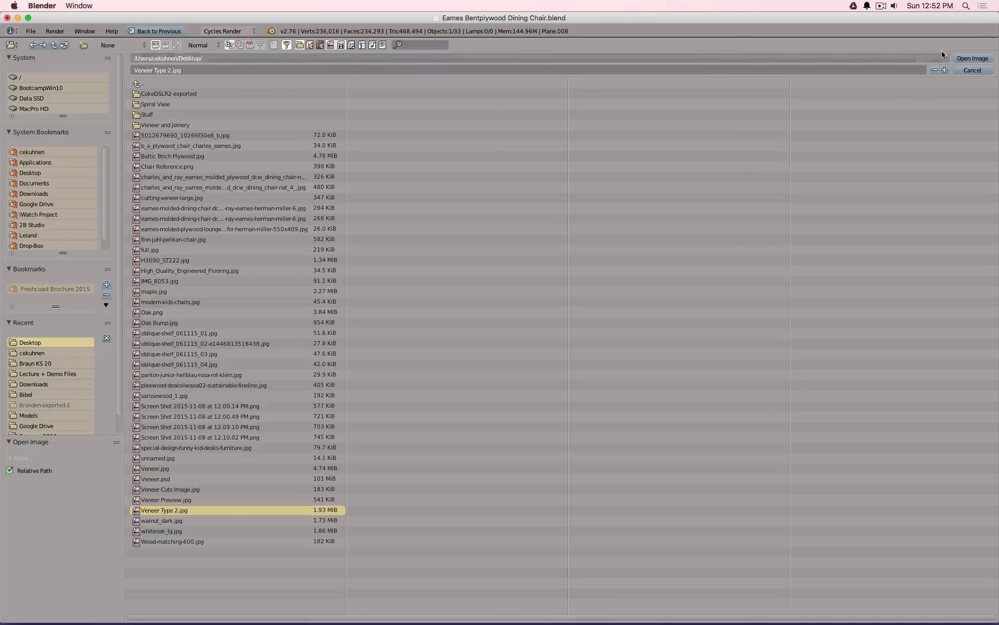
left_click(970, 58)
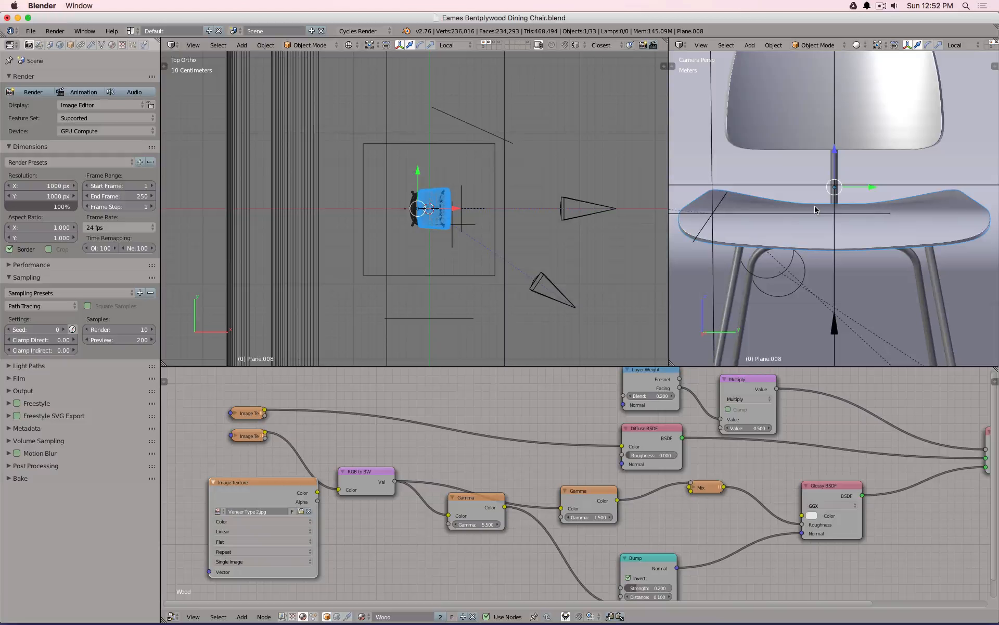
- Turn on the rendered preview and connect the Veneer Type 2.jpg texture's color to the Diffuse BSDF and RGB to BW nodes
key("shift+z")
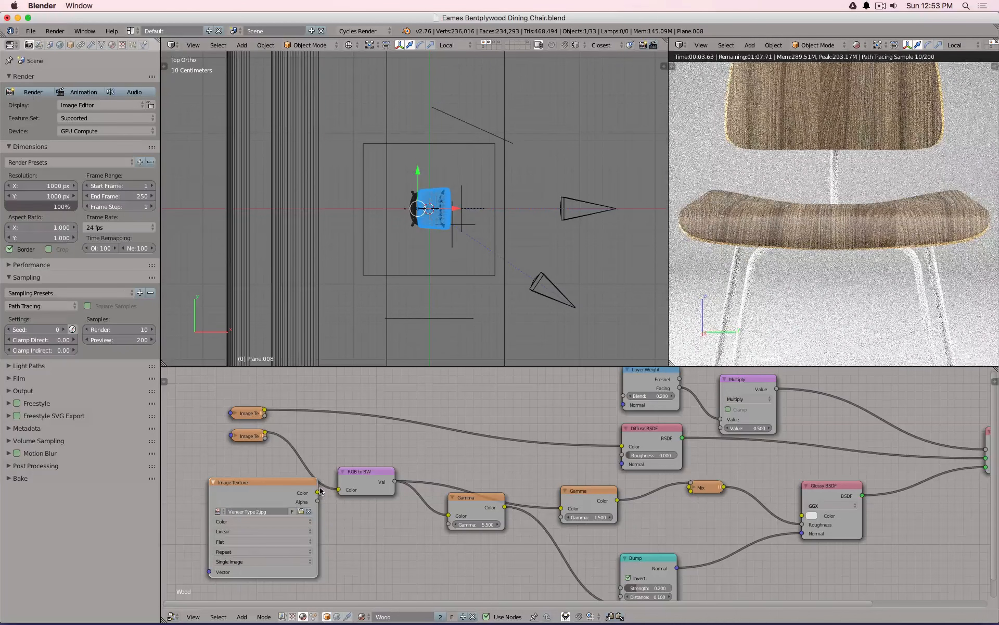
left_click_drag(317, 492, 622, 446)
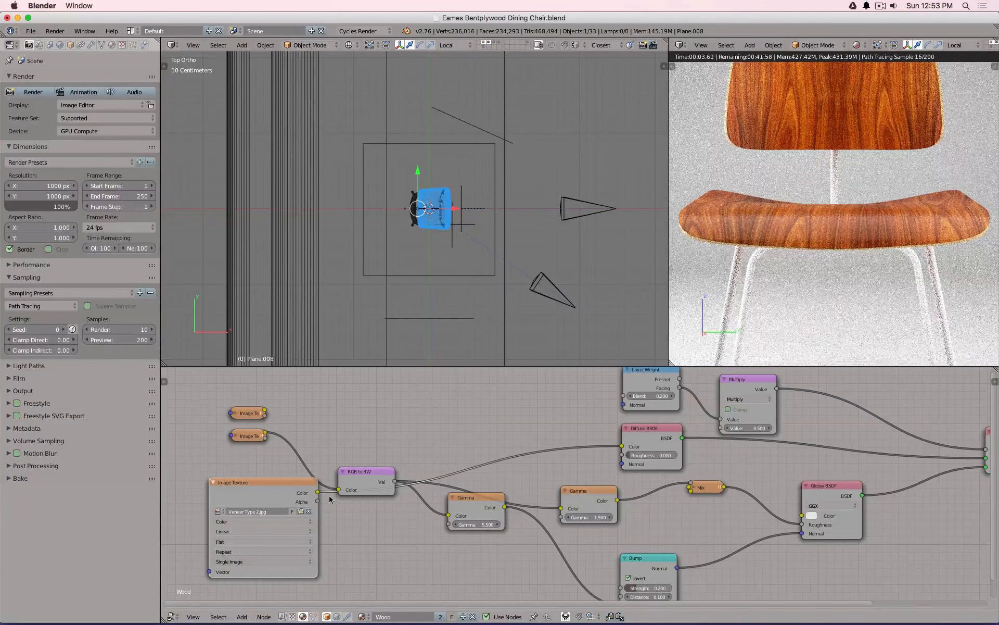
left_click_drag(318, 494, 339, 490)
- Disconnect the Diffuse BSDF from the Mix Shader and inspect the chair's glossy reflections from an angle
scroll(901, 440, "right", 5)
left_click_drag(889, 456, 843, 453)
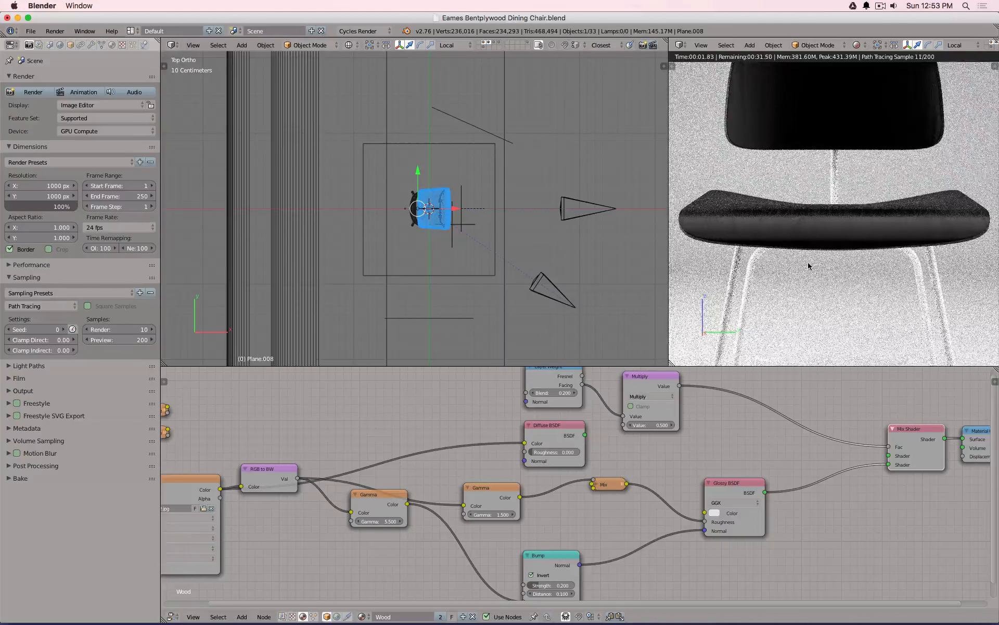
middle_click_drag(773, 236, 812, 244)
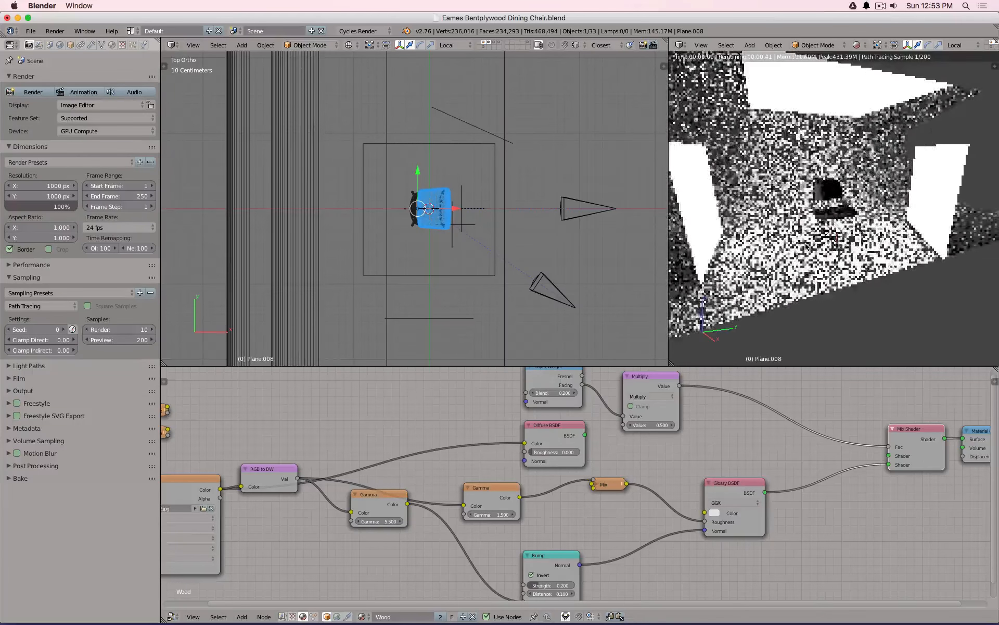
scroll(850, 225, "up", 8)
scroll(851, 225, "up", 5)
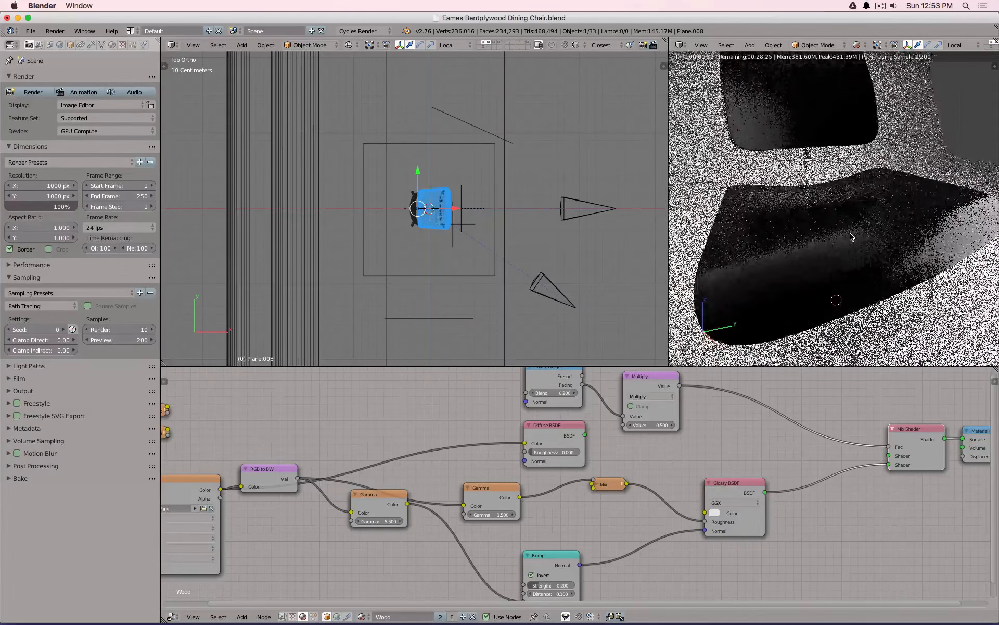
middle_click_drag(816, 217, 814, 223)
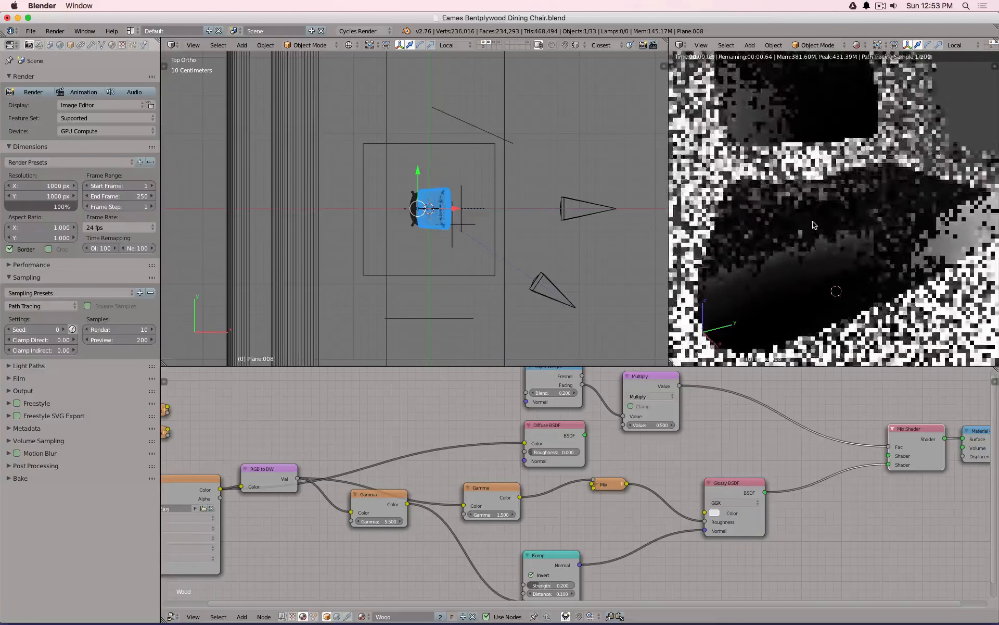
- Change the lens value of the rendered 3D view and reframe the chair's seat and backrest
key("n")
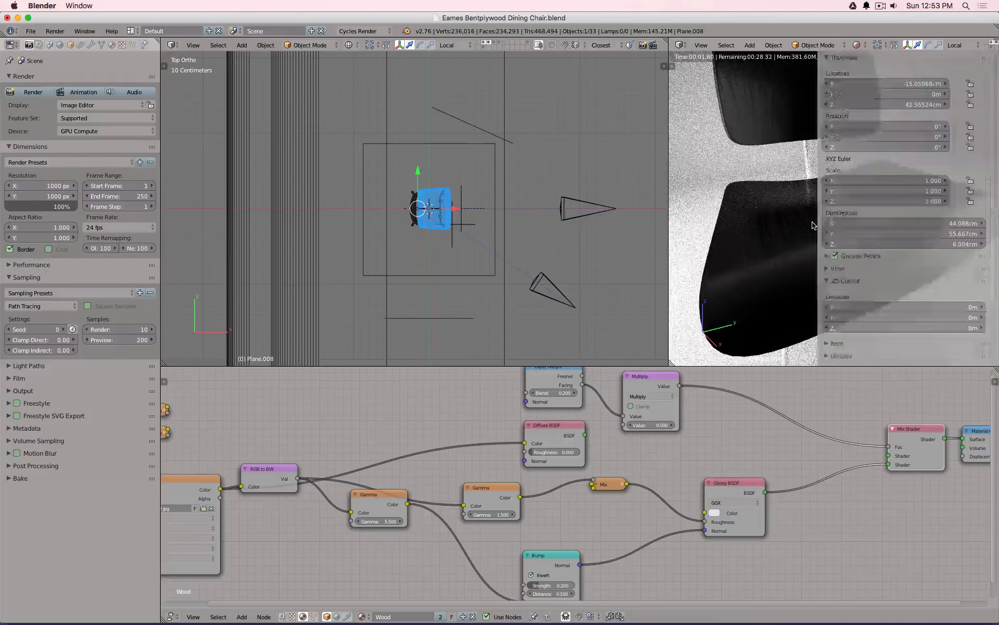
left_click(828, 272)
left_click(924, 286)
type("60")
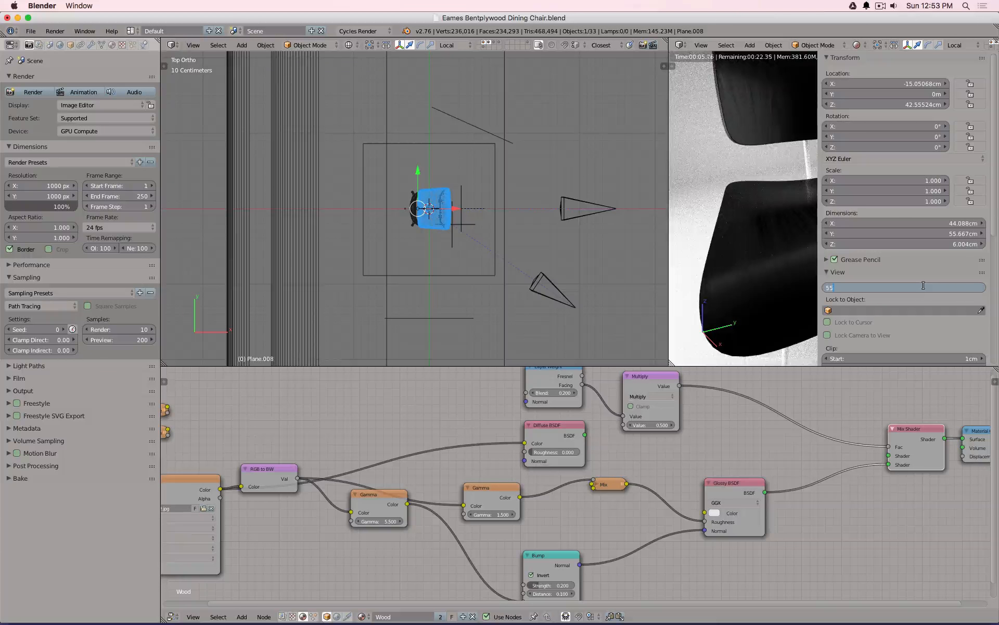
key("Return")
key("n")
scroll(790, 240, "down", 3)
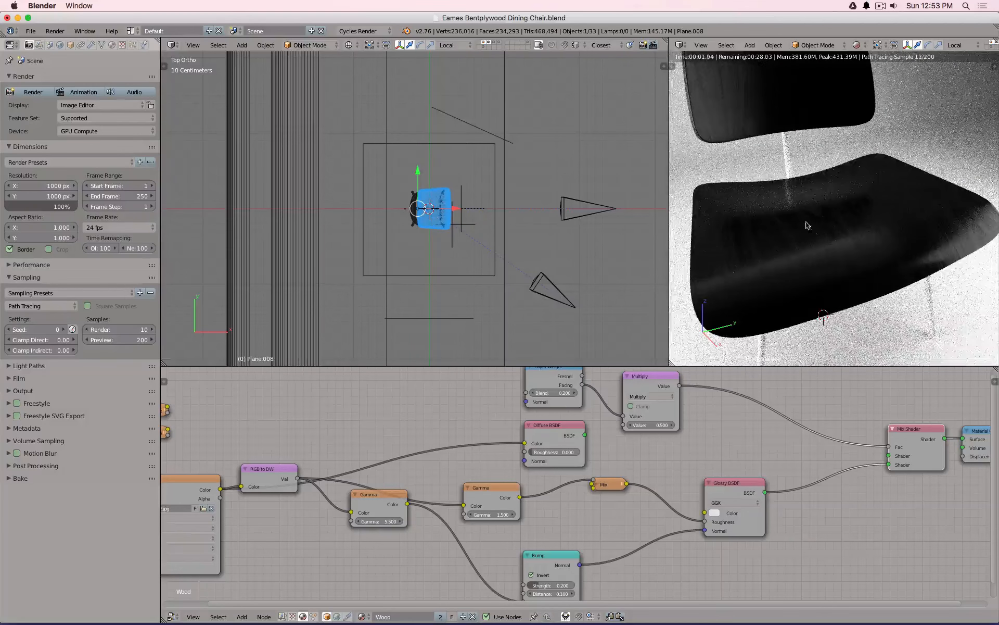
middle_click_drag(808, 225, 835, 238)
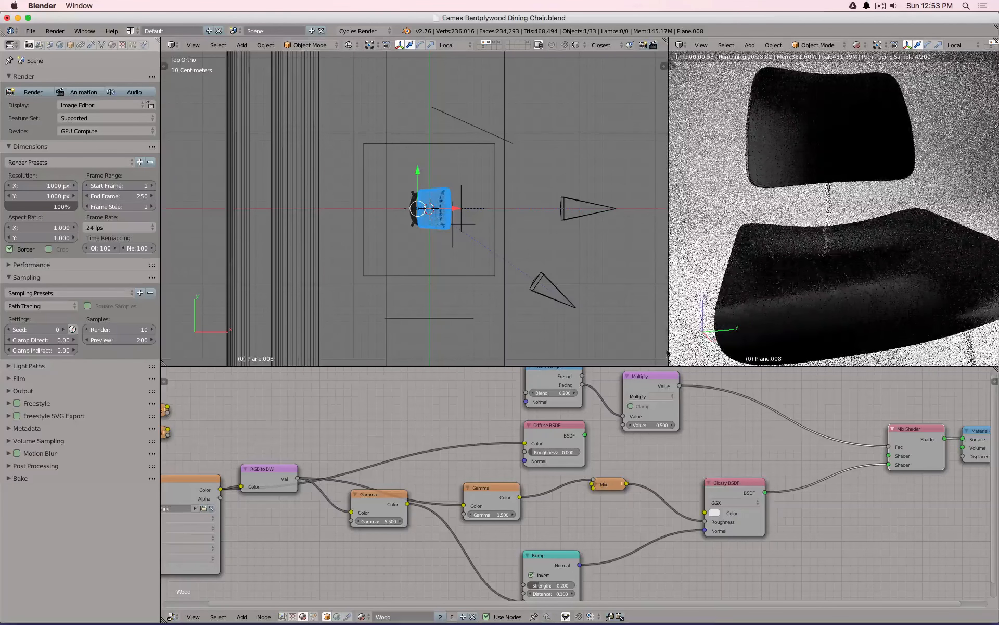
- Reconnect the Diffuse BSDF to the Mix Shader's first shader input and inspect the wood up close and through the camera
left_click_drag(585, 436, 889, 456)
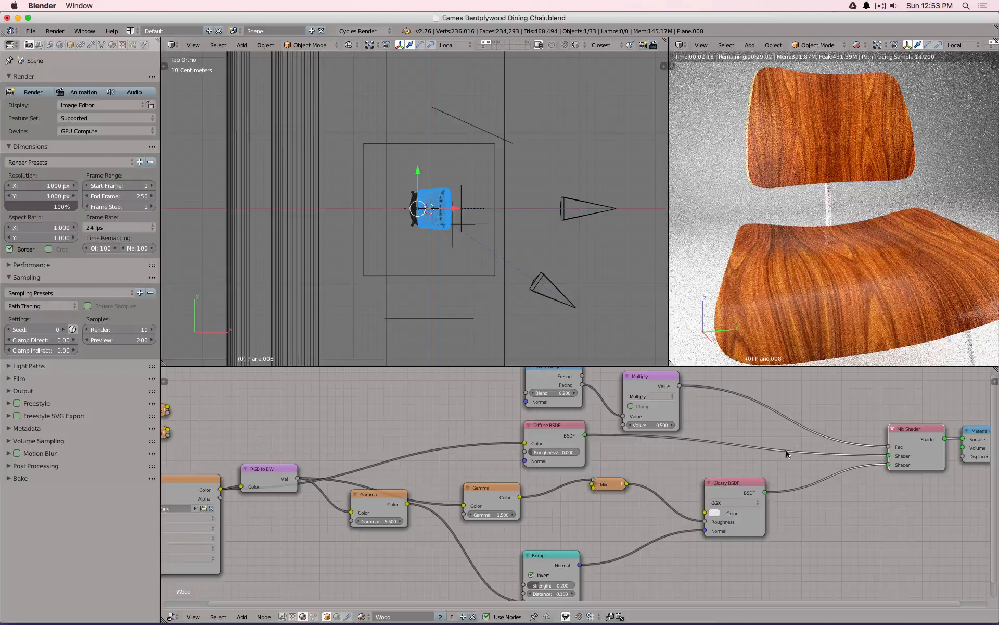
scroll(852, 320, "up", 5)
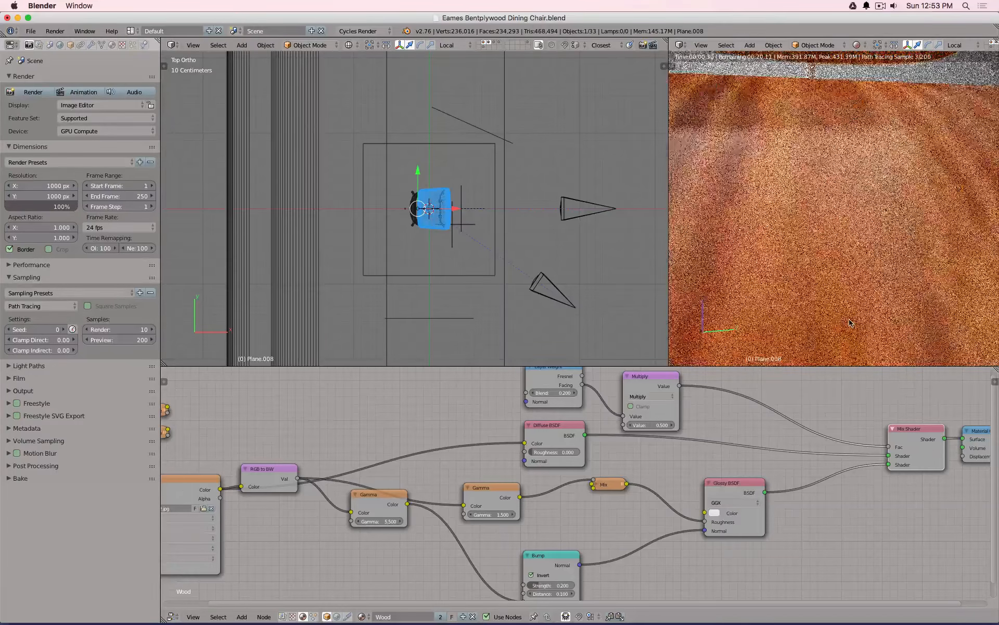
scroll(836, 313, "down", 2)
scroll(836, 312, "down", 4)
scroll(835, 313, "up", 3)
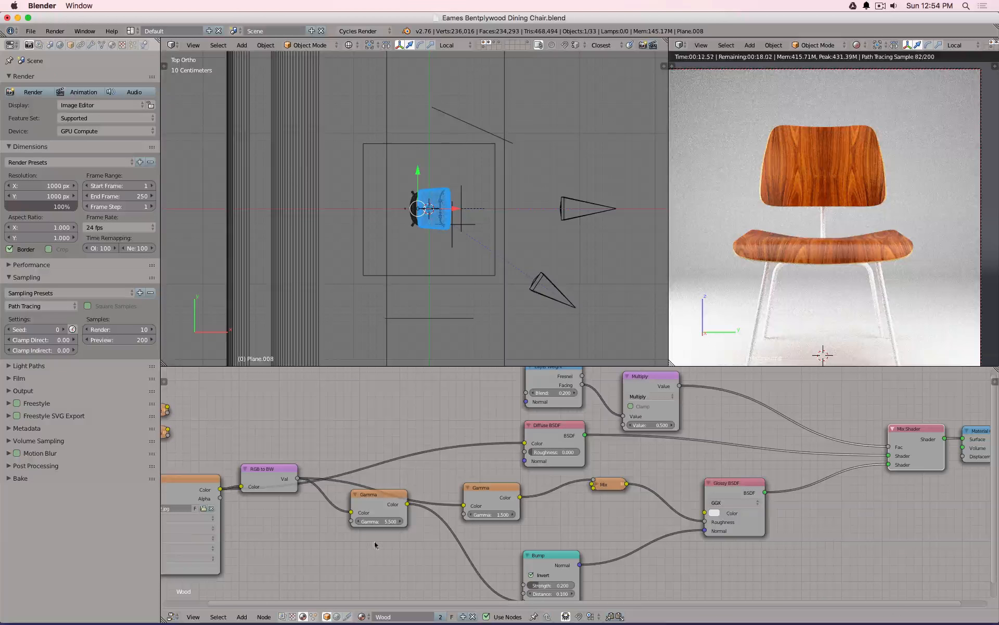
- Tidy the node layout by moving the RGB to BW node and the Gamma node feeding the Bump node lower
left_click_drag(274, 484, 280, 512)
left_click_drag(382, 502, 383, 548)
scroll(425, 521, "down", 2)
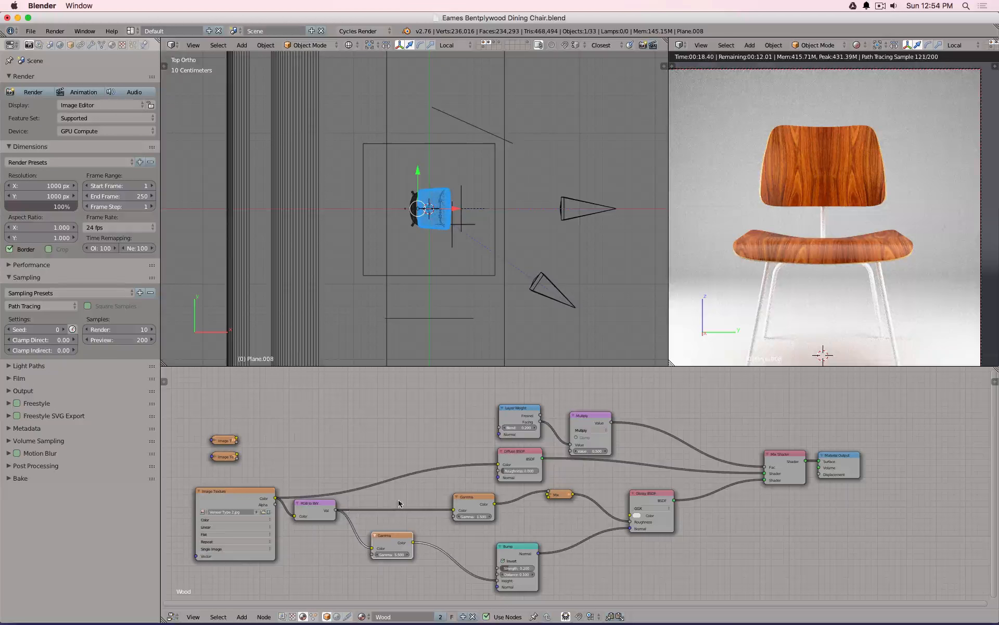
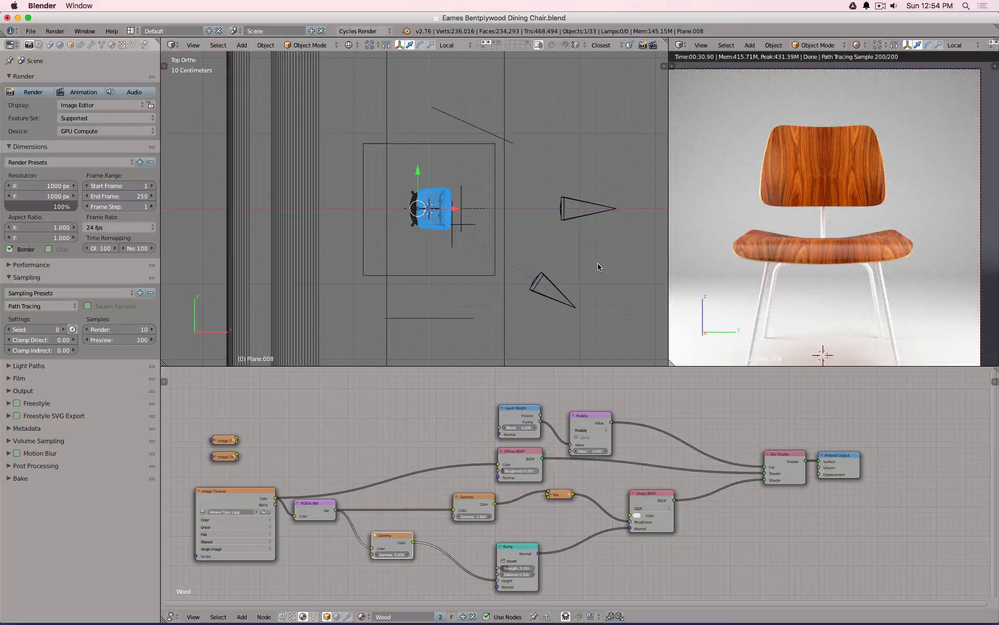
- Create a new material named Metal on the chair's front leg frame and set its surface to Glossy BSDF
right_click(764, 294)
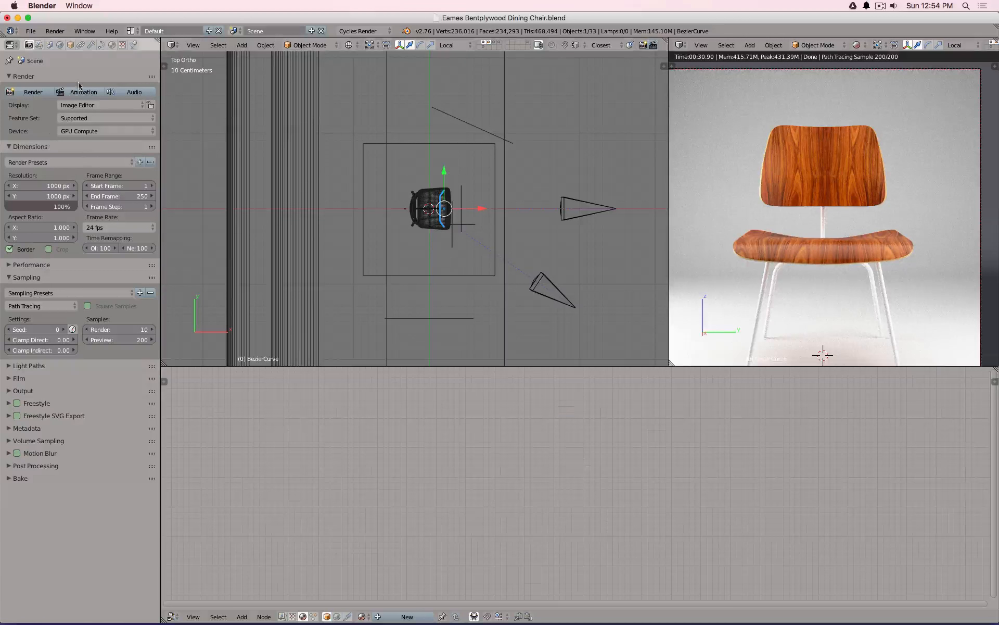
left_click(111, 44)
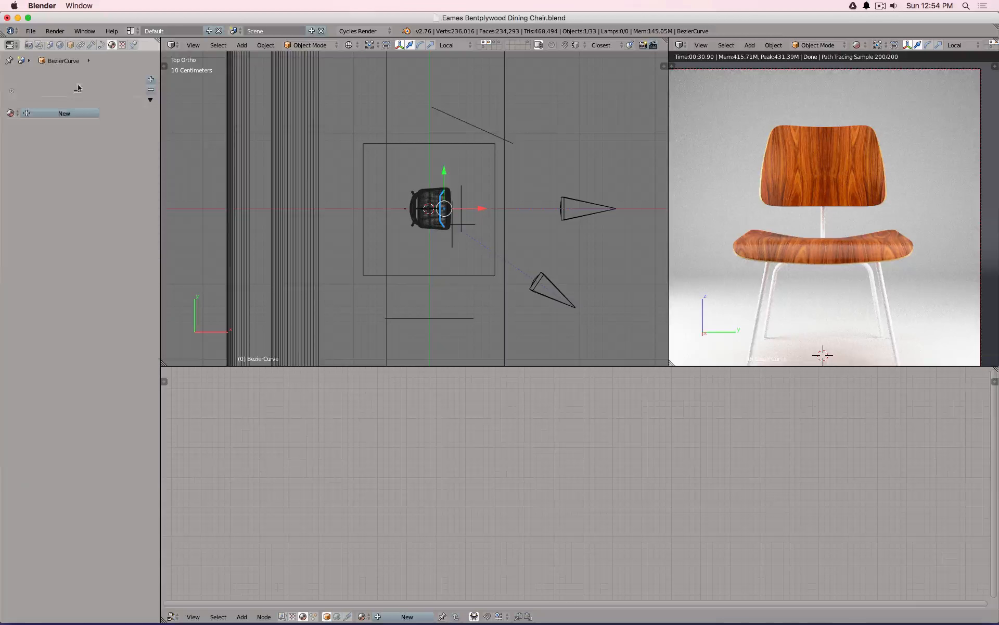
left_click(49, 113)
left_click(52, 113)
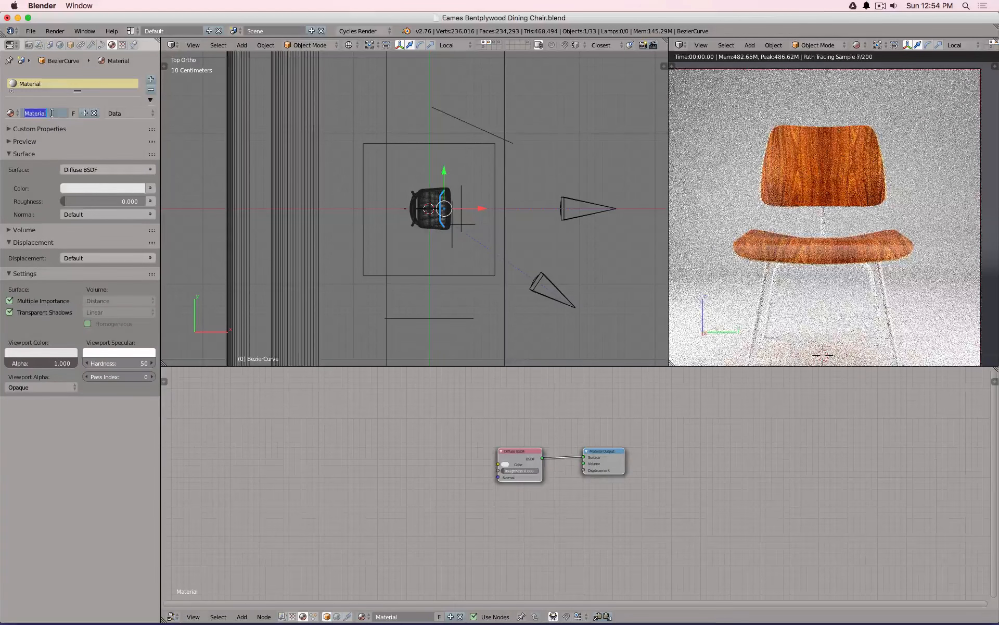
type("Metal")
key("Return")
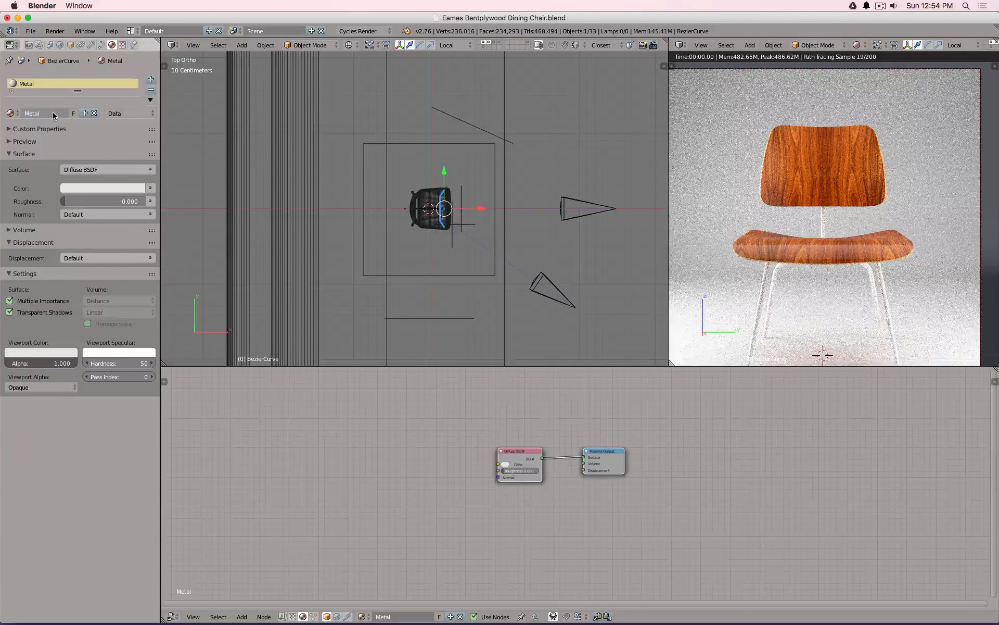
left_click(71, 169)
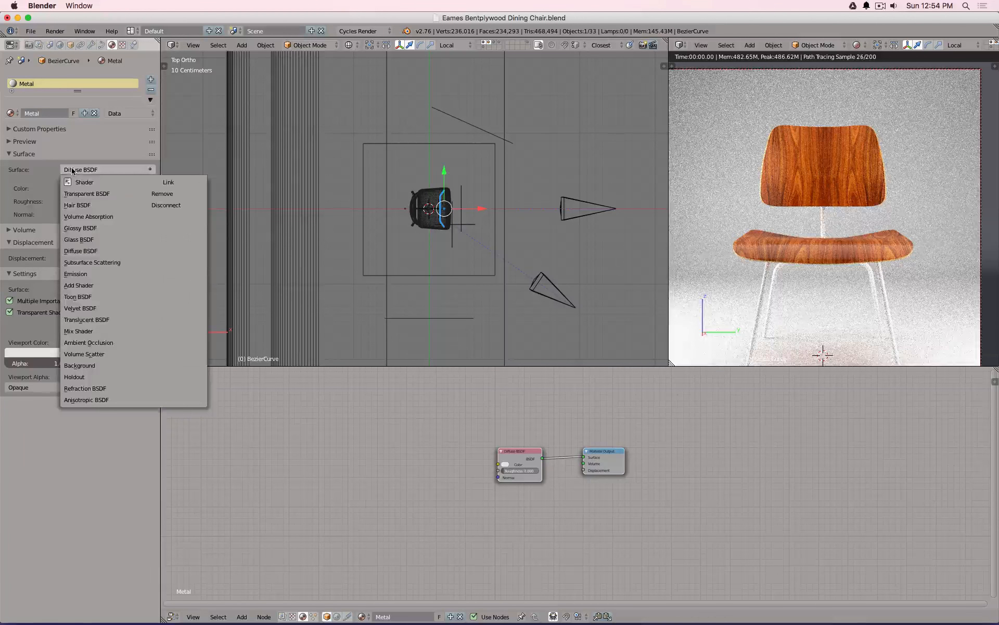
left_click(91, 229)
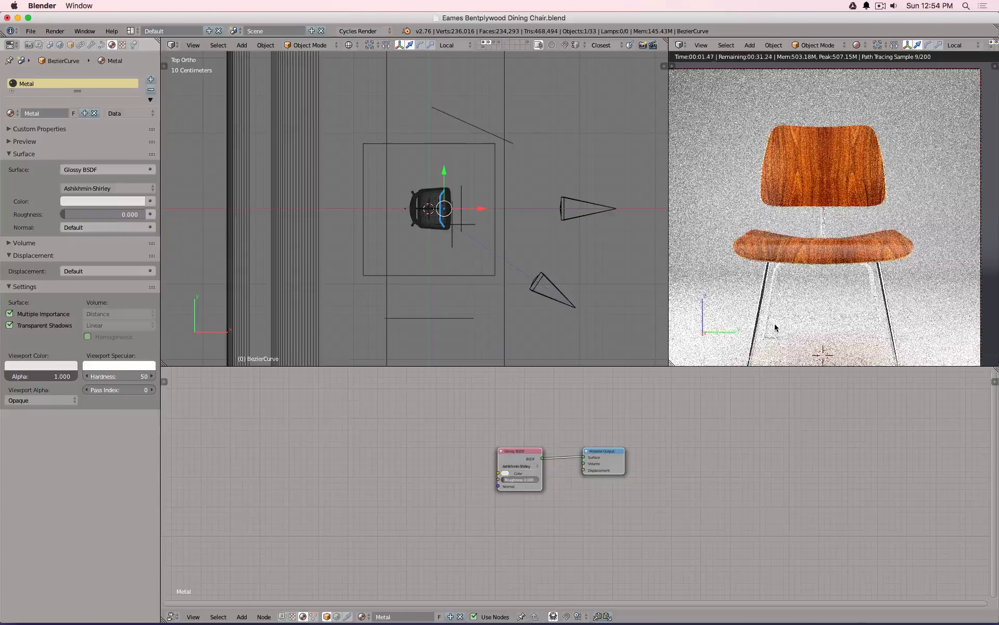
- Assign the existing Metal material to the chair's rear leg frame
right_click(773, 306)
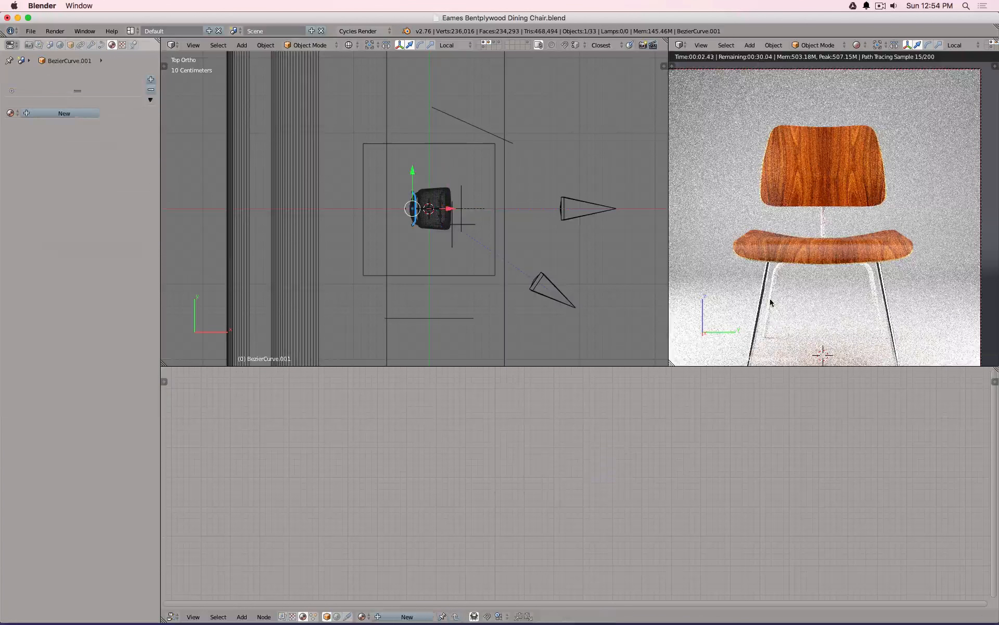
left_click(12, 113)
left_click(56, 171)
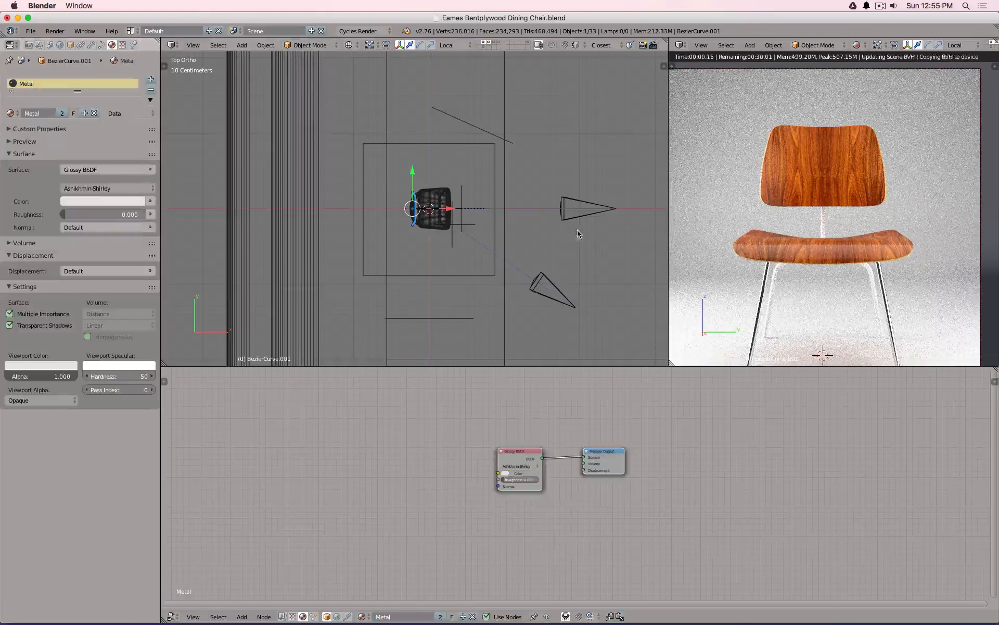
- Link the rear leg frame's Metal material to the spine tube and the small fasteners and bracket along it
middle_click_drag(578, 232, 428, 264)
scroll(429, 264, "up", 11)
right_click(428, 264)
scroll(493, 262, "up", 6)
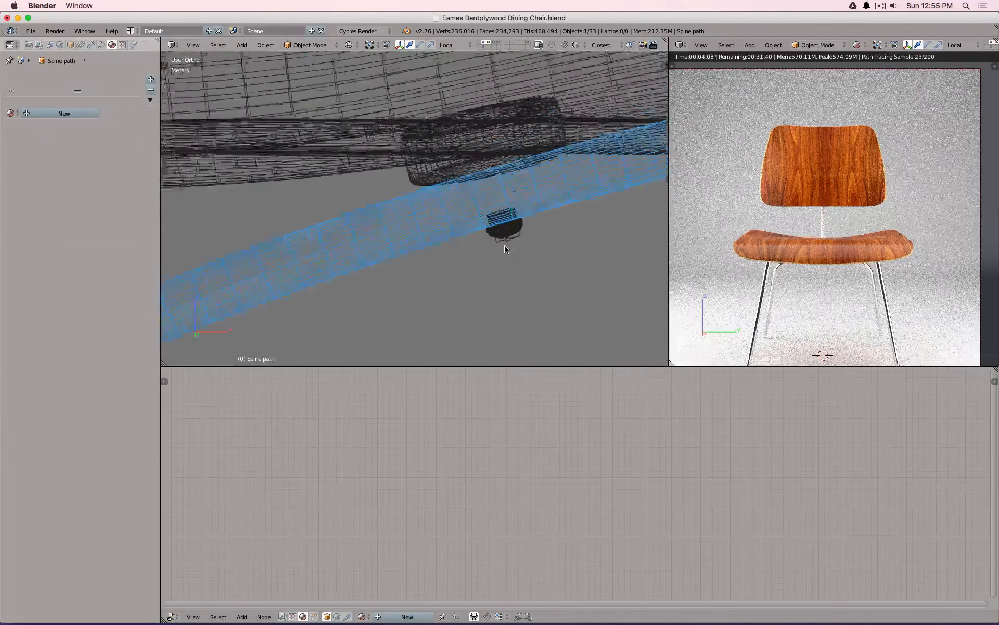
middle_click_drag(505, 245, 386, 237)
right_click(515, 206, "shift")
scroll(536, 214, "down", 2)
scroll(544, 207, "up", 1)
middle_click_drag(622, 202, 589, 211)
right_click(496, 260, "shift")
middle_click_drag(470, 259, 420, 209)
scroll(419, 209, "up", 5)
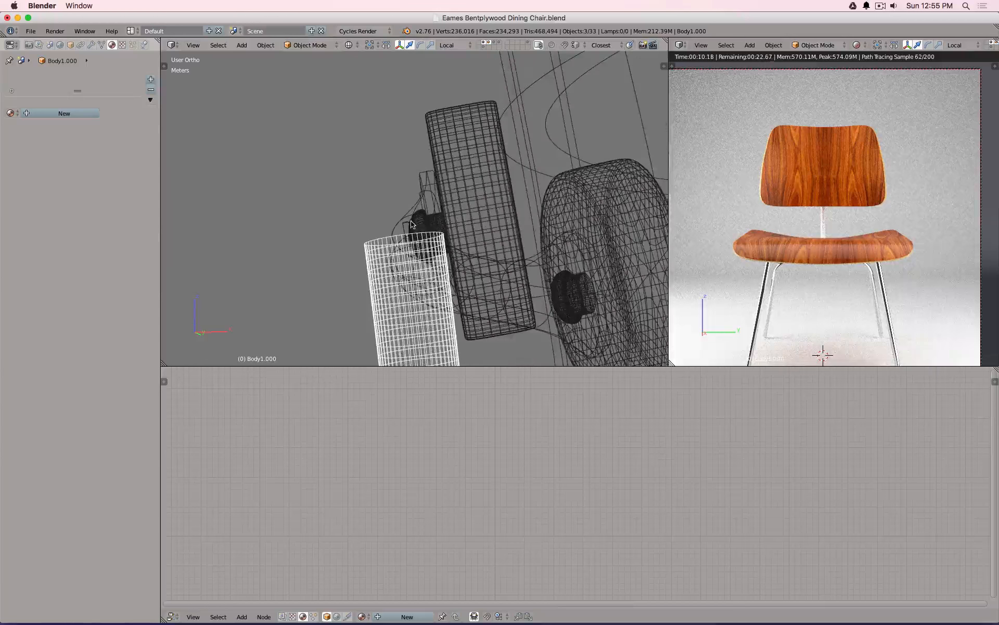
right_click(414, 217, "shift")
right_click(415, 217, "shift")
scroll(417, 220, "down", 10)
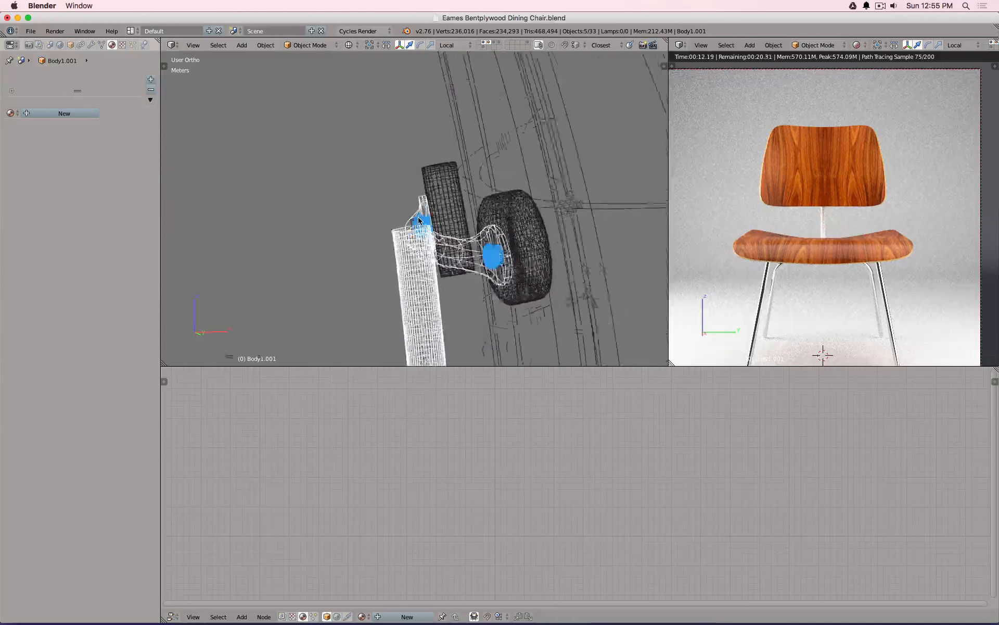
scroll(424, 260, "down", 5)
scroll(425, 275, "up", 5)
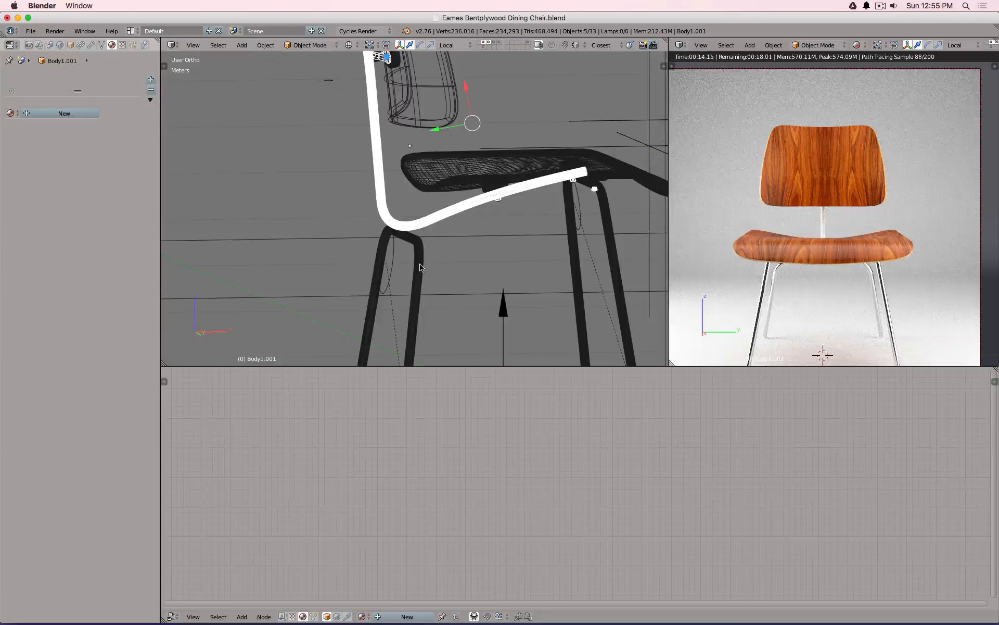
right_click(421, 267, "shift")
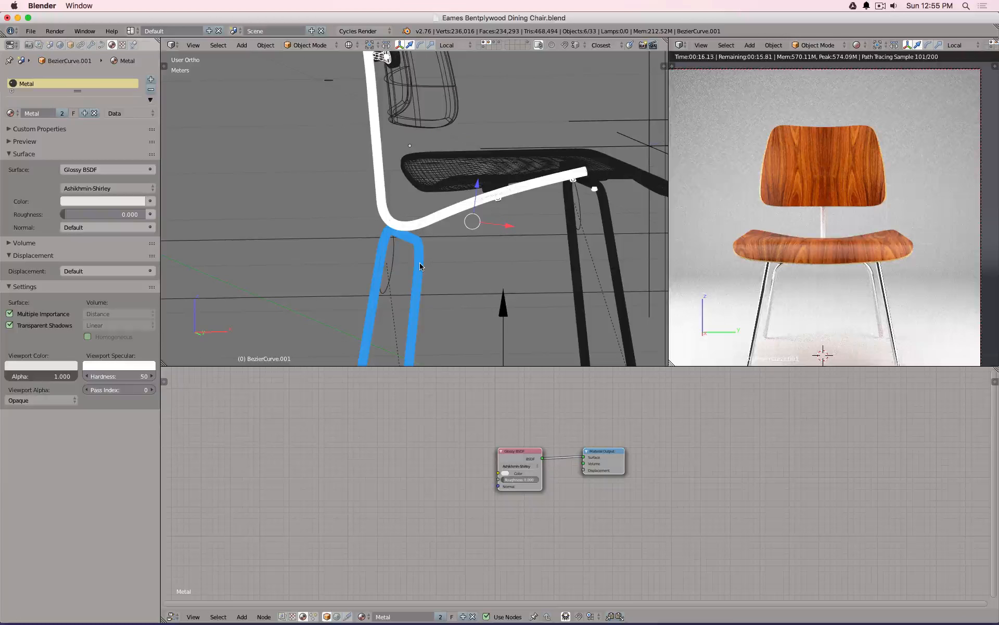
key("ctrl+l")
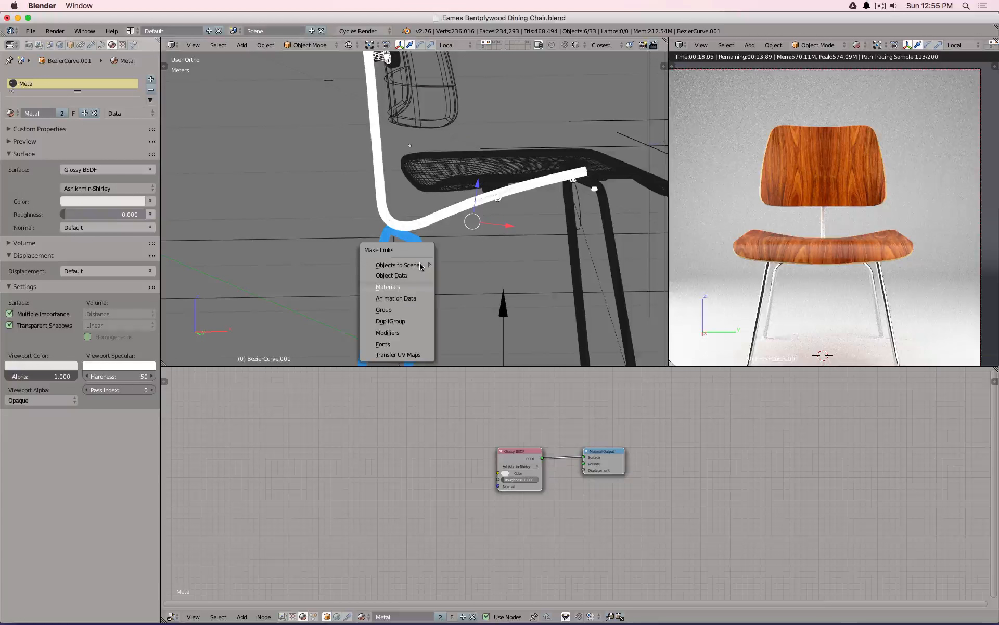
left_click(387, 287)
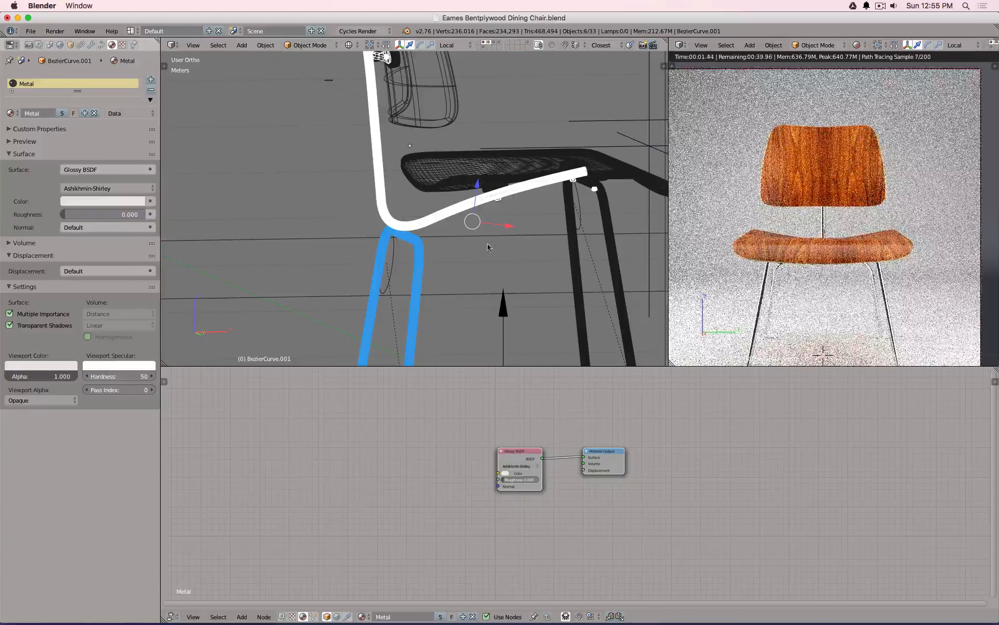
- Switch the wireframe view to solid shading and give the foot glide under the chair leg a new material
scroll(511, 238, "down", 3)
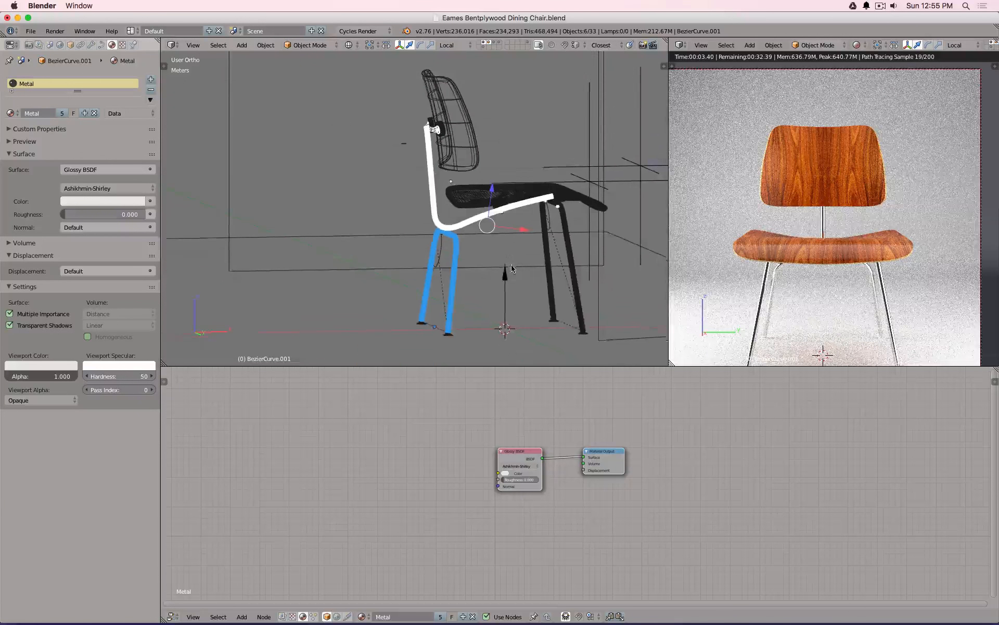
scroll(458, 266, "up", 4)
mouse_move(479, 327)
middle_mouse_down("shift")
mouse_move(459, 266)
mouse_move(419, 301)
mouse_move(391, 303)
mouse_move(399, 276)
middle_mouse_up("shift")
key("z")
scroll(458, 269, "down", 6)
scroll(400, 277, "up", 8)
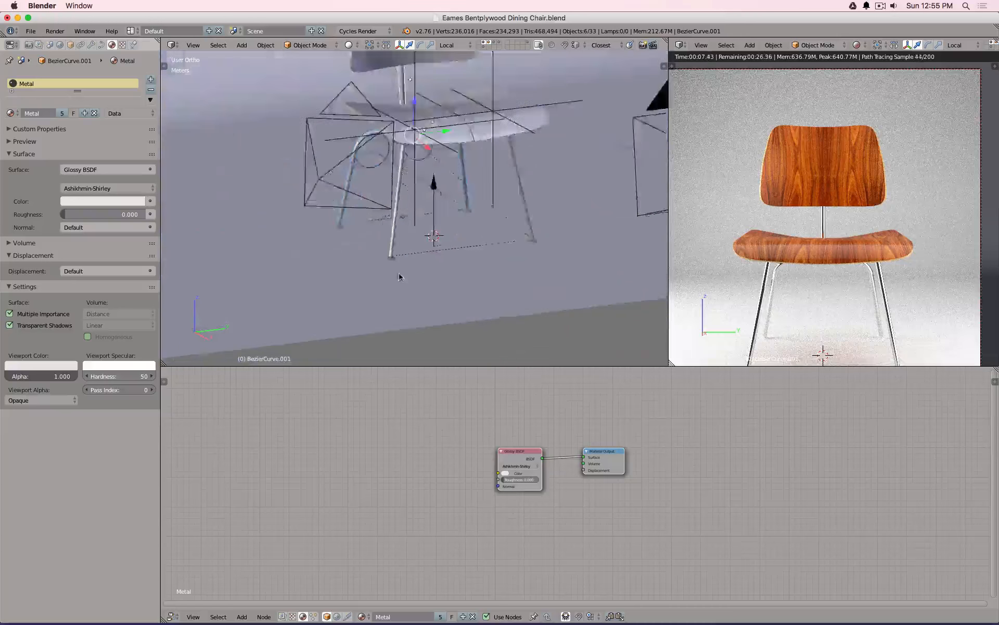
scroll(370, 235, "up", 4)
right_click(370, 238)
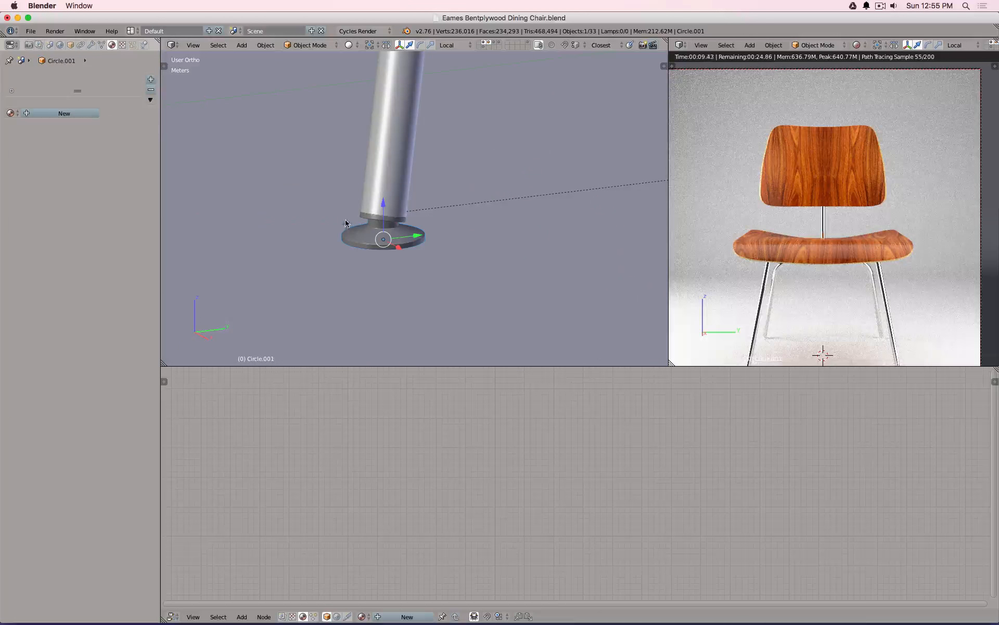
left_click(73, 114)
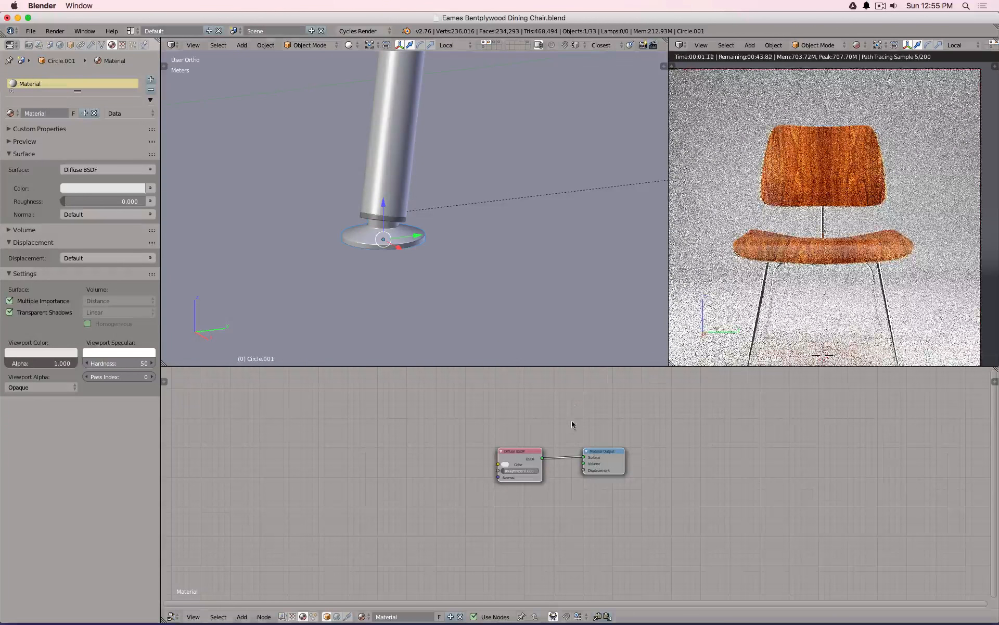
- Space out the foot glide material's nodes and darken the Diffuse BSDF color to dark grey
middle_click_drag(572, 424, 529, 399, "ctrl")
left_click_drag(407, 427, 304, 422)
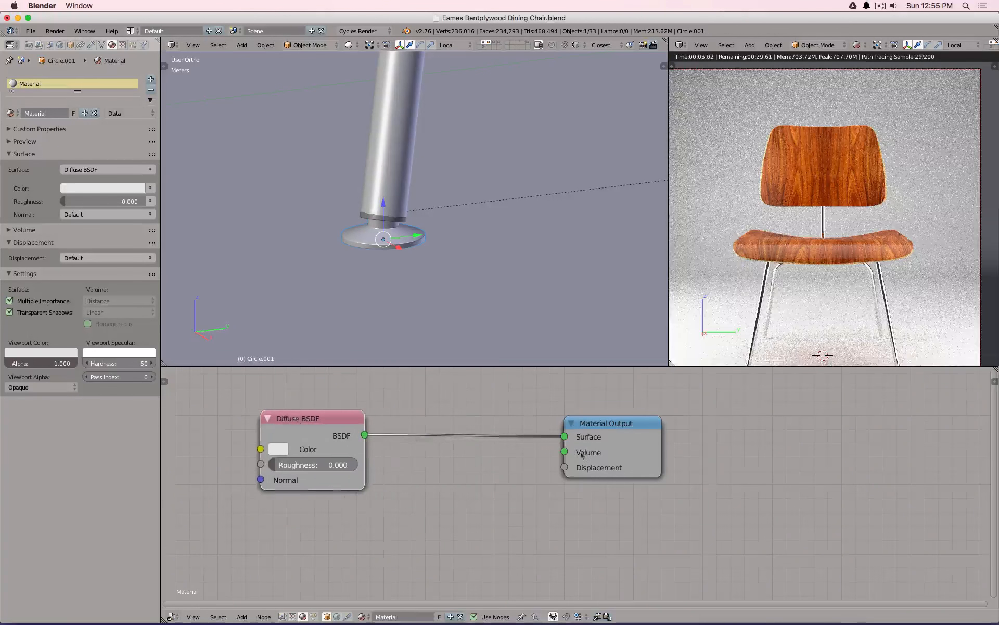
left_click_drag(640, 433, 778, 415)
left_click(279, 449)
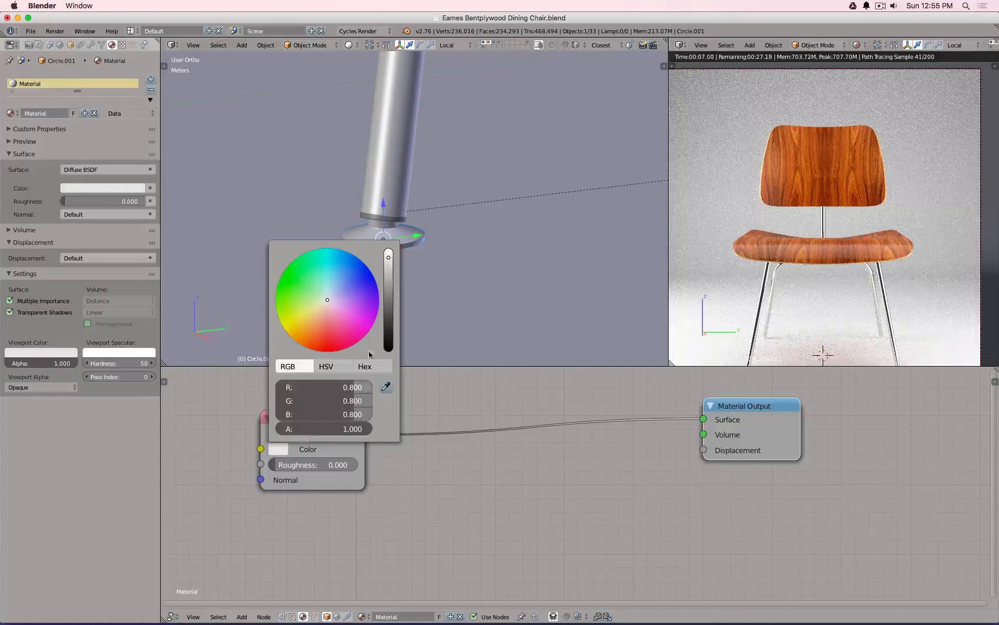
left_click_drag(388, 276, 388, 327)
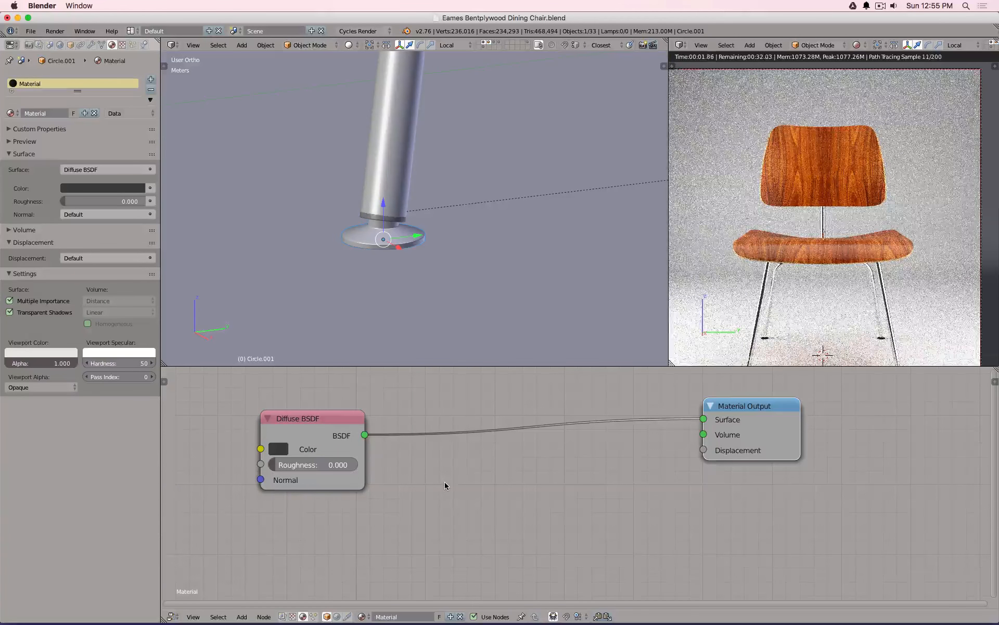
- Insert a Mix Shader before the Material Output and connect a new Glossy BSDF to its second shader input
key("shift+a")
mouse_move(449, 484)
mouse_move(422, 466)
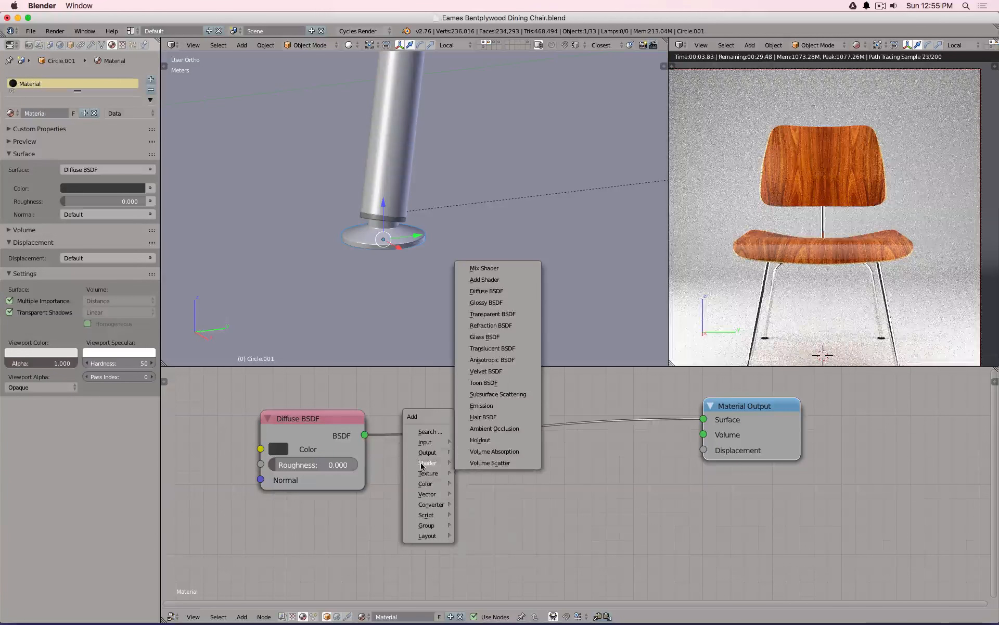
left_click(475, 267)
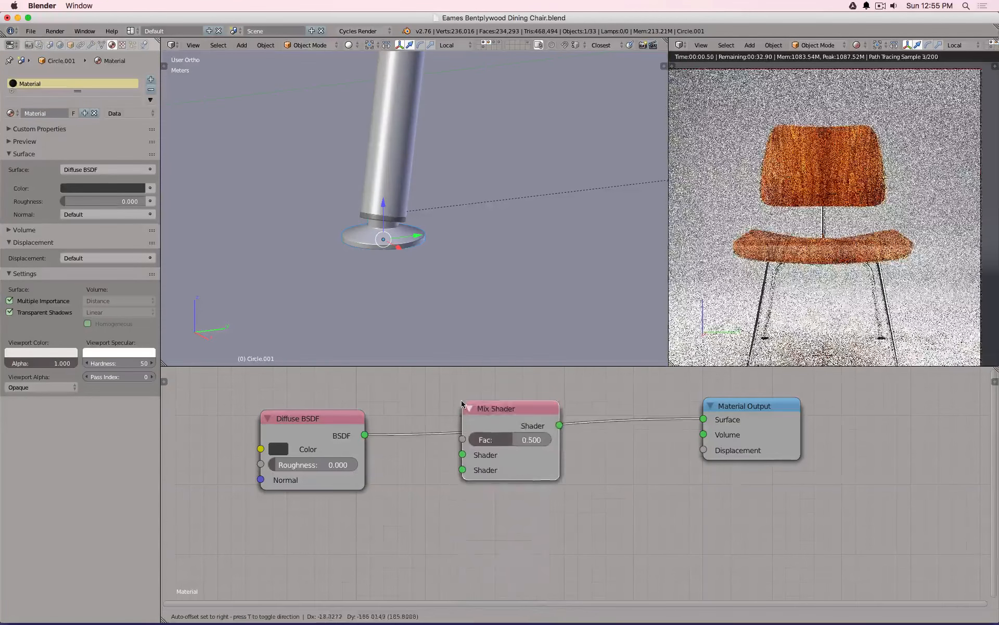
left_click(476, 404)
key("shift+a")
mouse_move(454, 422)
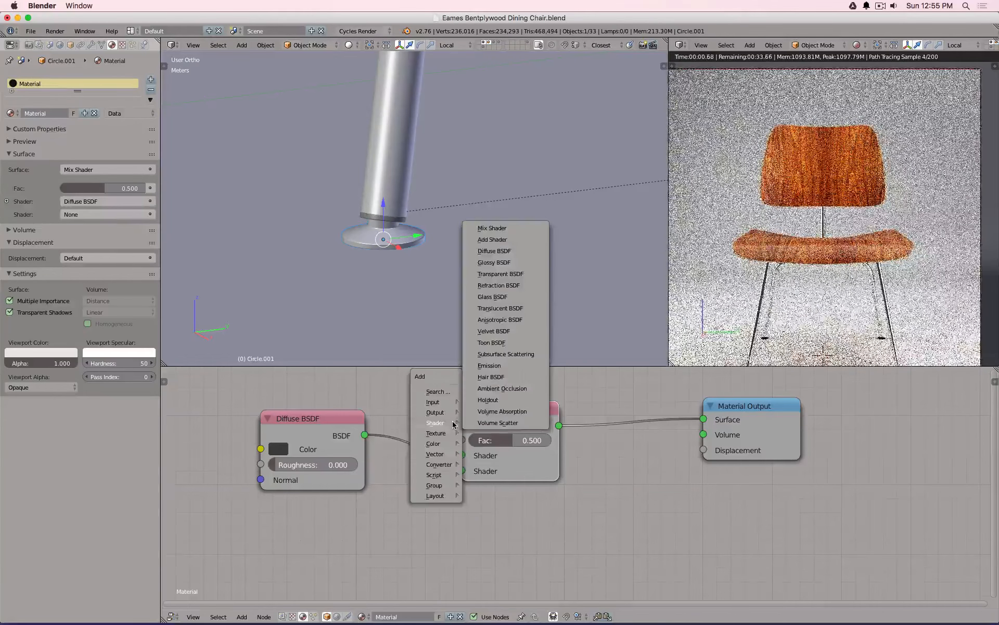
left_click(493, 262)
left_click(253, 505)
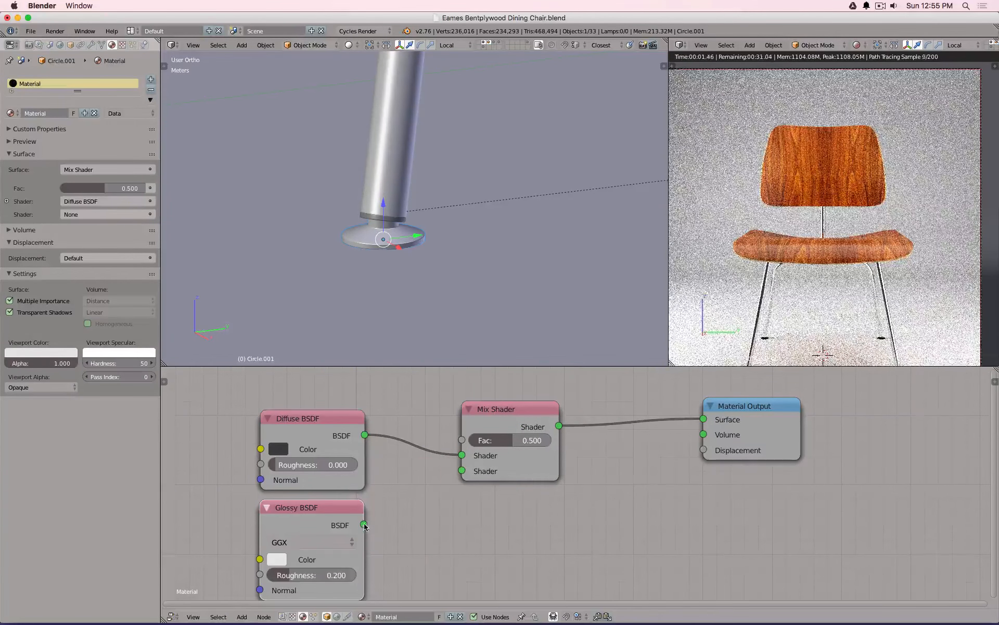
left_click_drag(364, 524, 451, 483)
- Add a Layer Weight node with Blend 0.2 and connect its Facing output to the Mix Shader's Fac
middle_click_drag(415, 438, 488, 541)
scroll(489, 541, "up", 1)
key("shift+a")
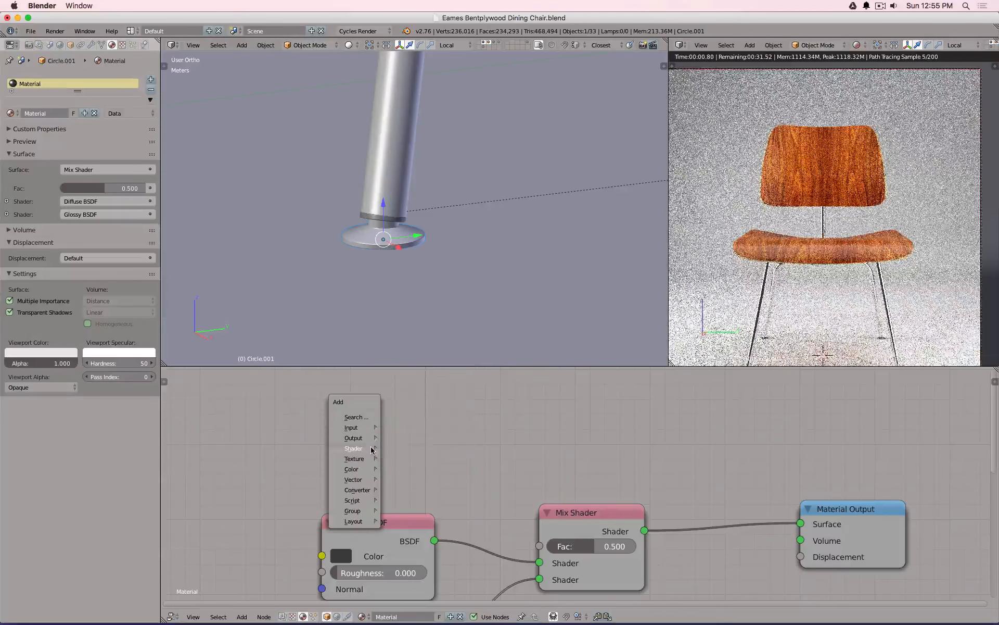
mouse_move(362, 444)
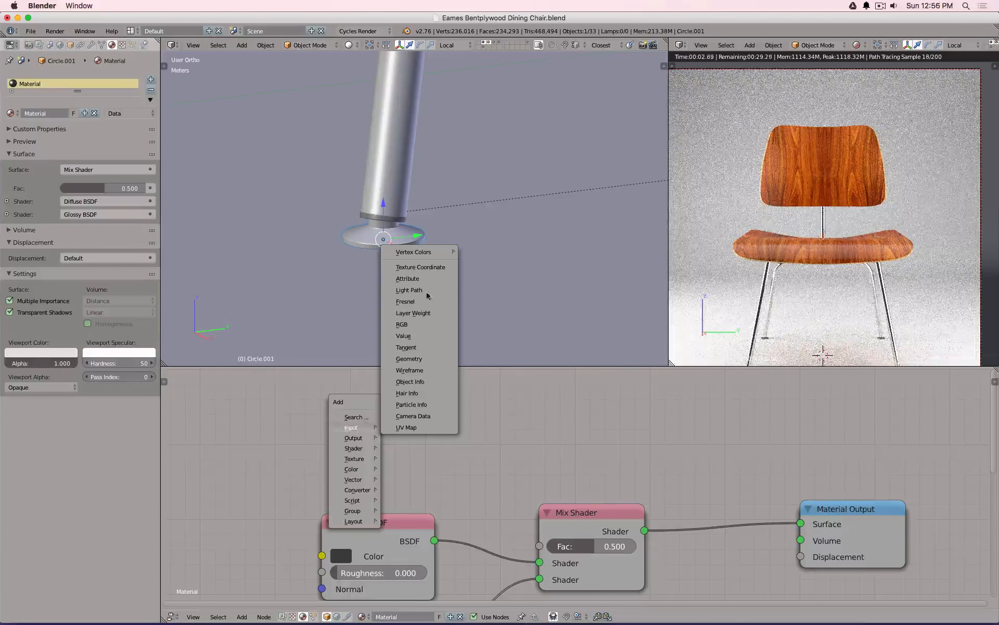
left_click(417, 314)
left_click(370, 460)
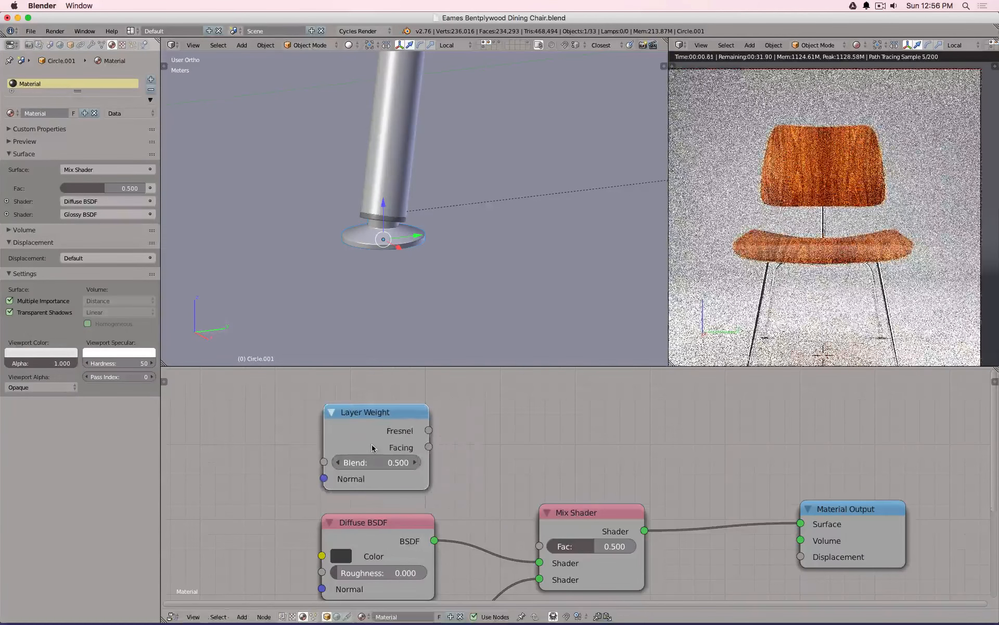
left_click(370, 461)
type("0.2")
key("Return")
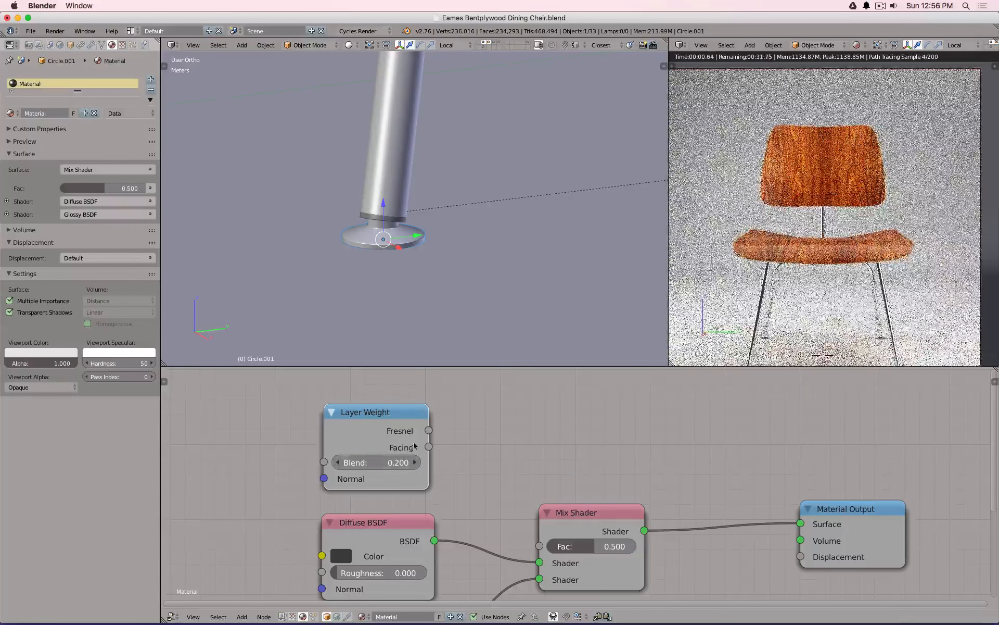
left_click_drag(428, 447, 540, 546)
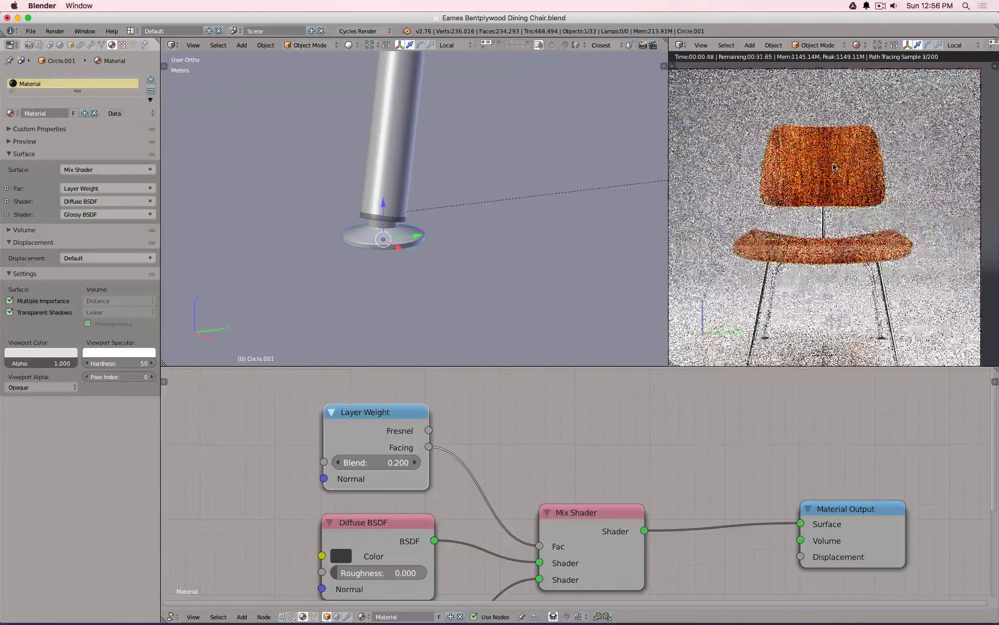
- Switch the rendered camera view to solid shading and show the whole studio setup around the chair
scroll(779, 177, "down", 5)
key("shift+z")
middle_click_drag(780, 177, 749, 277)
scroll(849, 193, "up", 8)
scroll(745, 318, "down", 4)
right_click(745, 318)
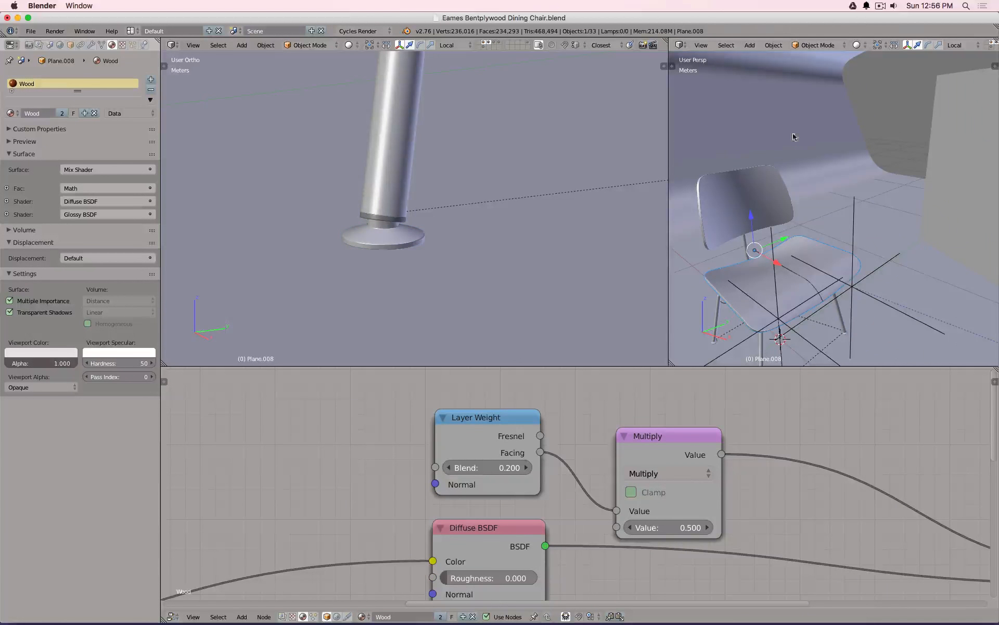
scroll(836, 240, "down", 9)
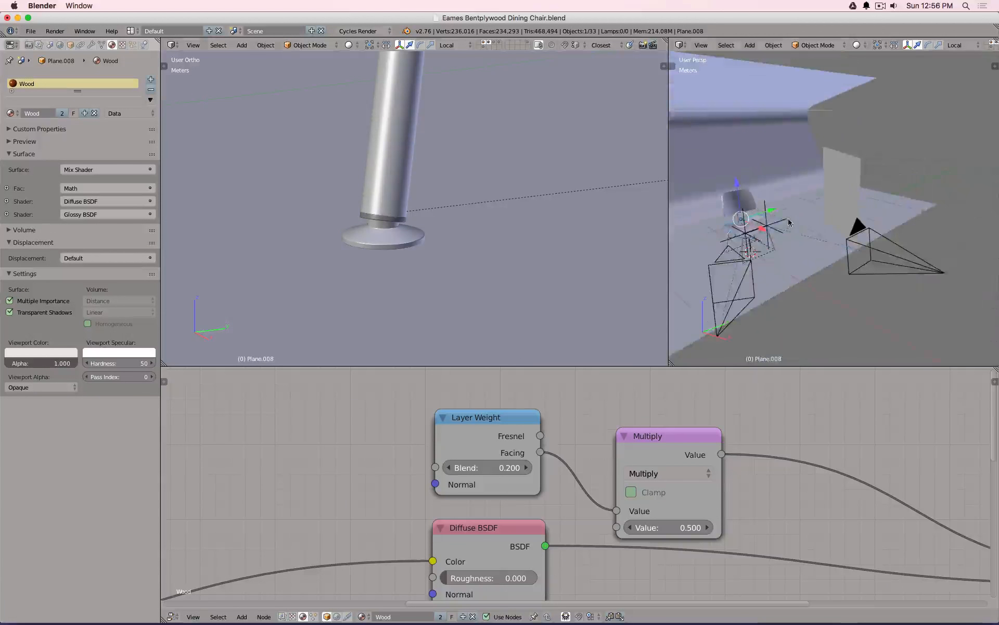
- Move the three light planes, the farther camera and the empties together to the first layer
middle_click_drag(836, 240, 824, 244)
scroll(823, 243, "down", 1)
right_click(851, 255)
right_click(829, 204, "shift")
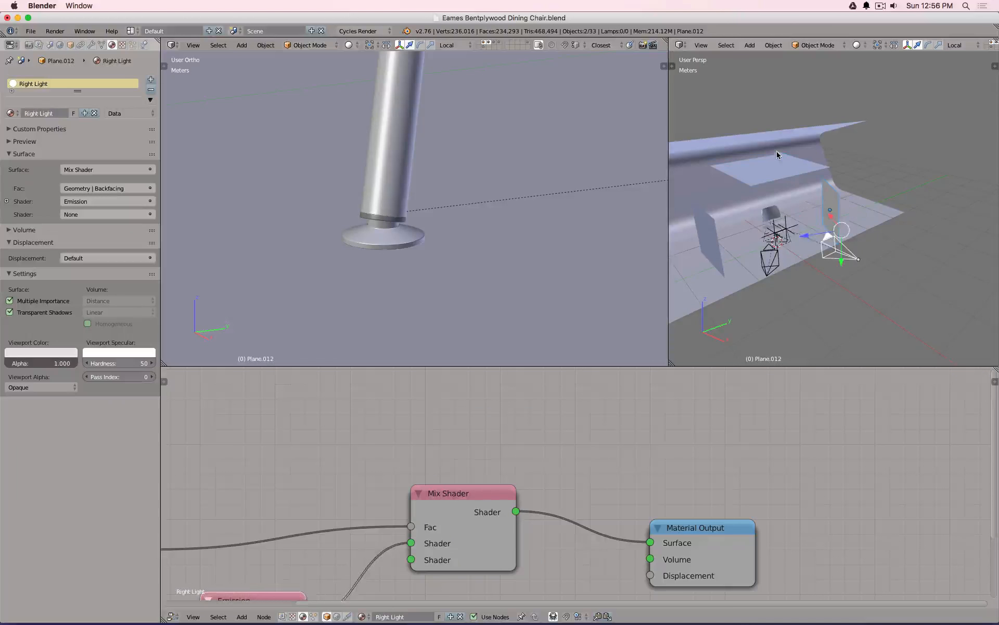
right_click(776, 152, "shift")
right_click(718, 238, "shift")
scroll(791, 224, "up", 5)
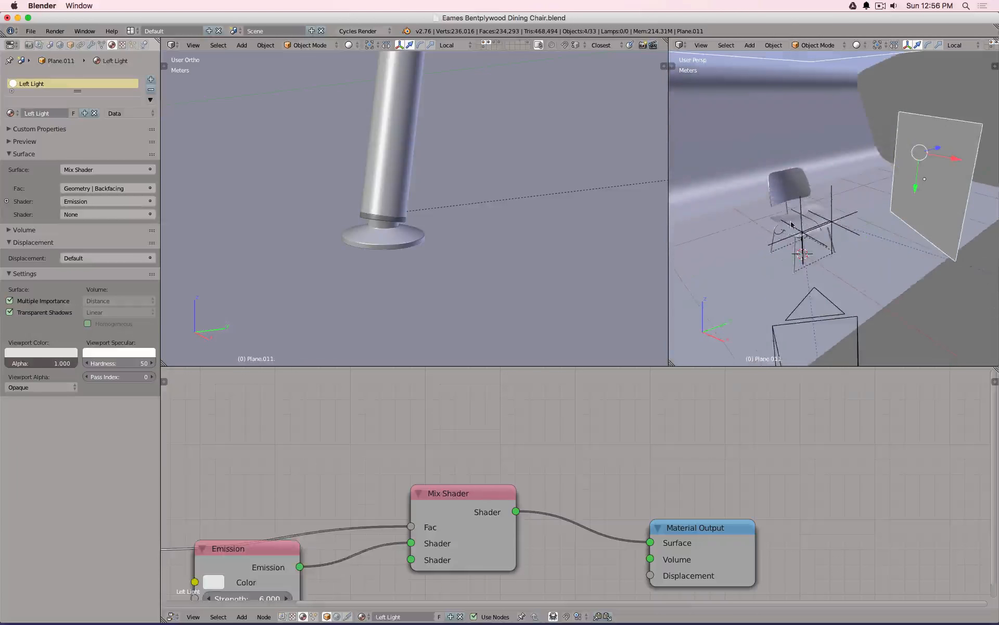
right_click(831, 196, "shift")
middle_click_drag(831, 197, 816, 195)
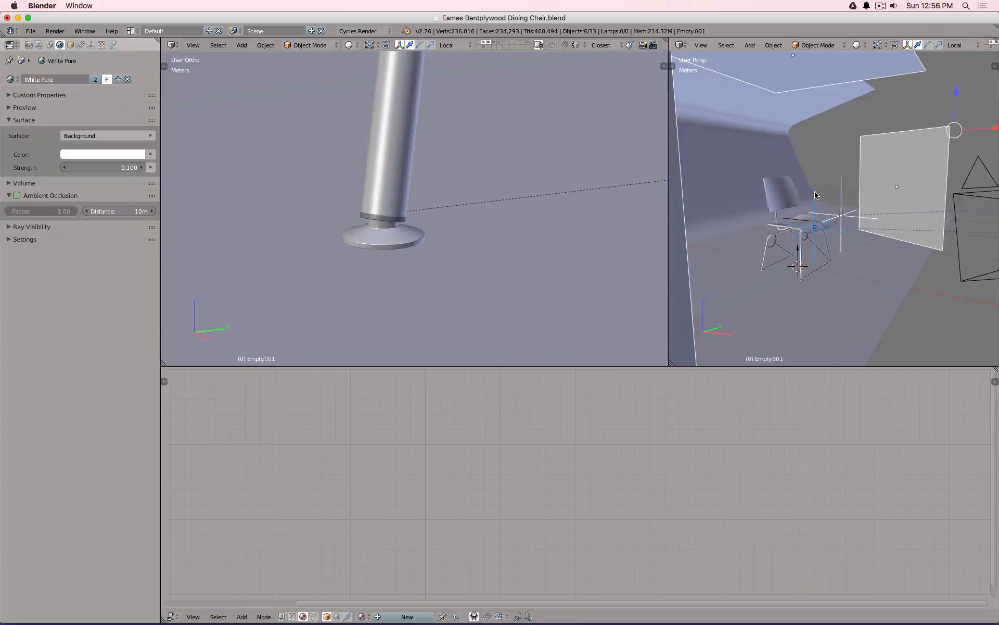
key("x")
left_click(899, 210)
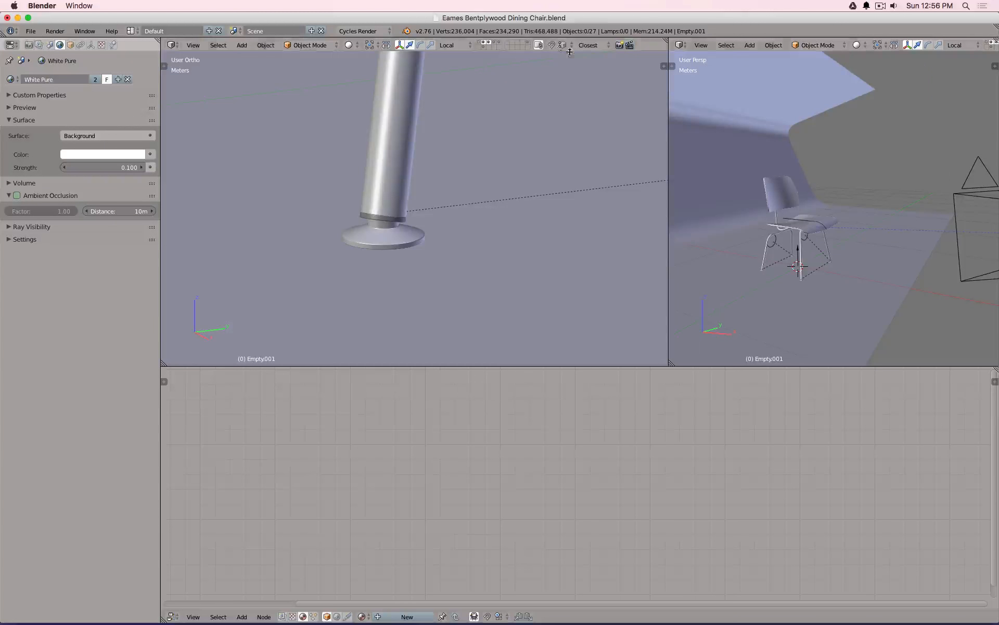
- Check the layer assignment by switching the visible scene layers
left_click(484, 43)
left_click(484, 44)
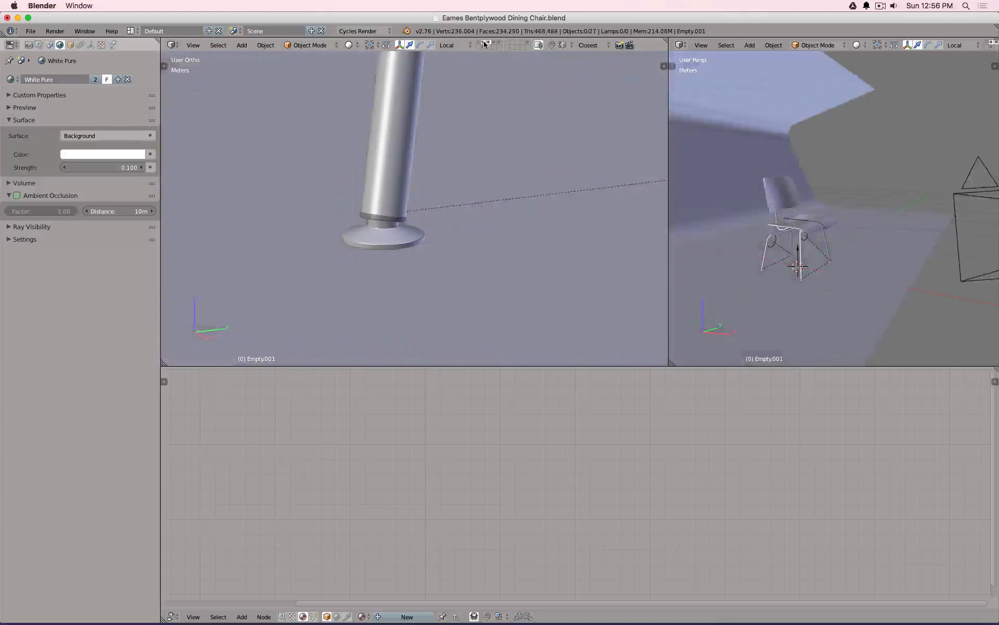
left_click(484, 44)
left_click(484, 44)
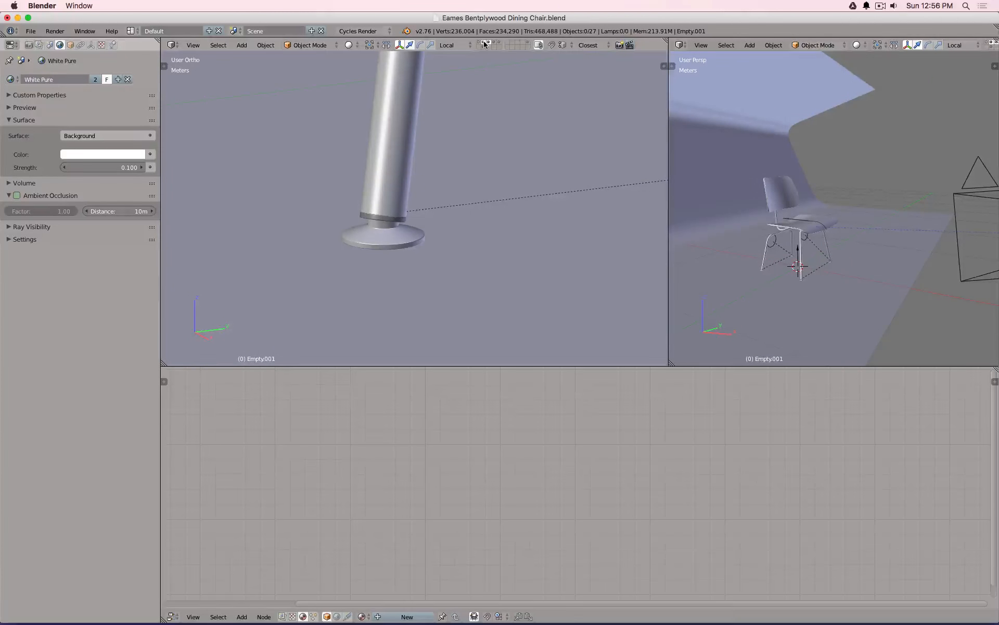
left_click(484, 44)
left_click(484, 44)
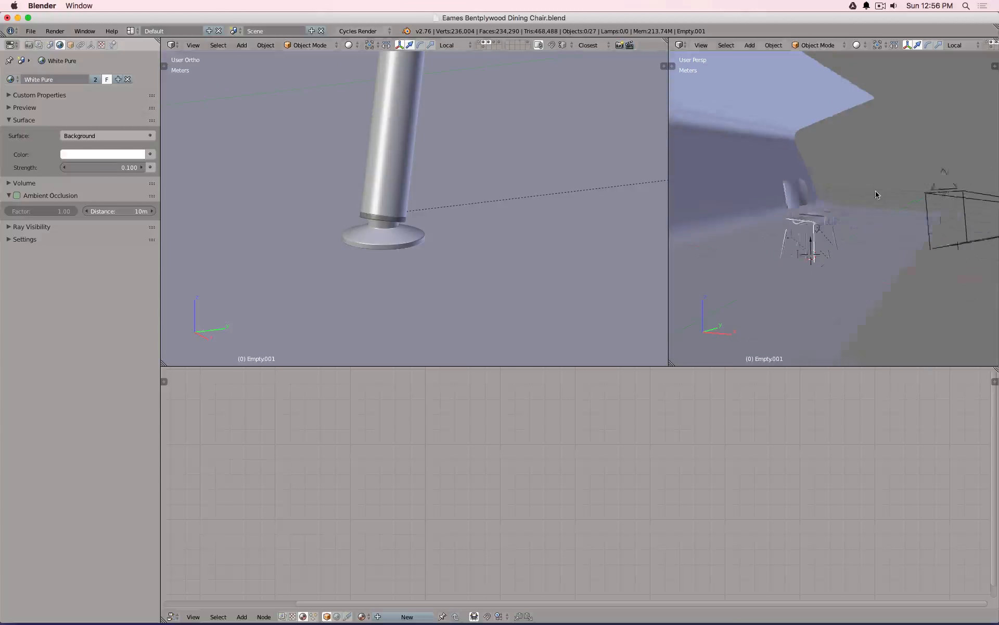
- Move the curved floor backdrop and the remaining camera to layer 1
right_click(937, 205)
right_click(812, 117, "shift")
key("m")
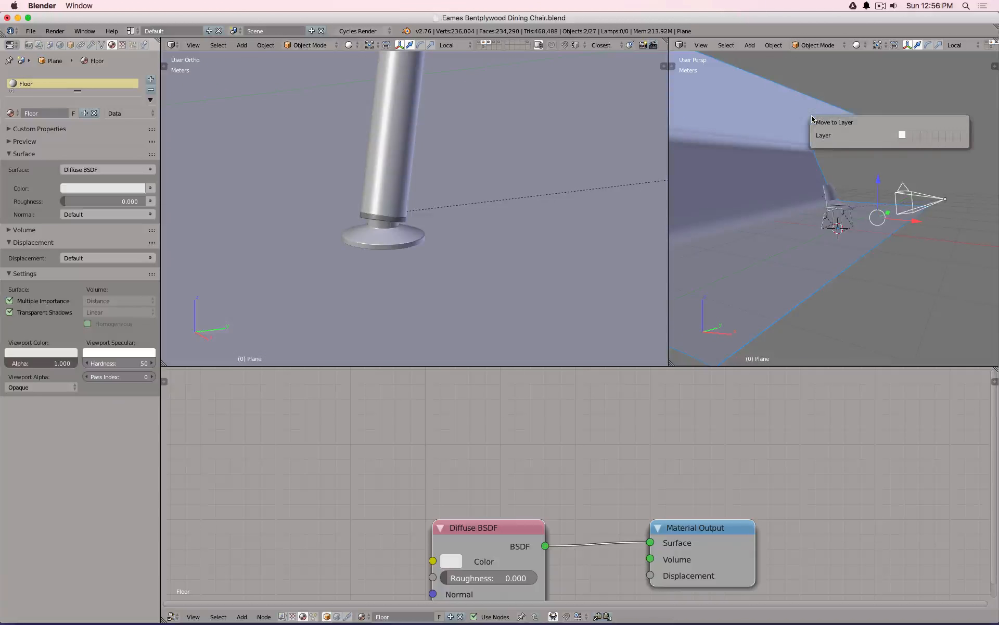
key("1")
- Show the first layer with the studio objects and hide the layer holding the seat and backrest
left_click(480, 43, "shift")
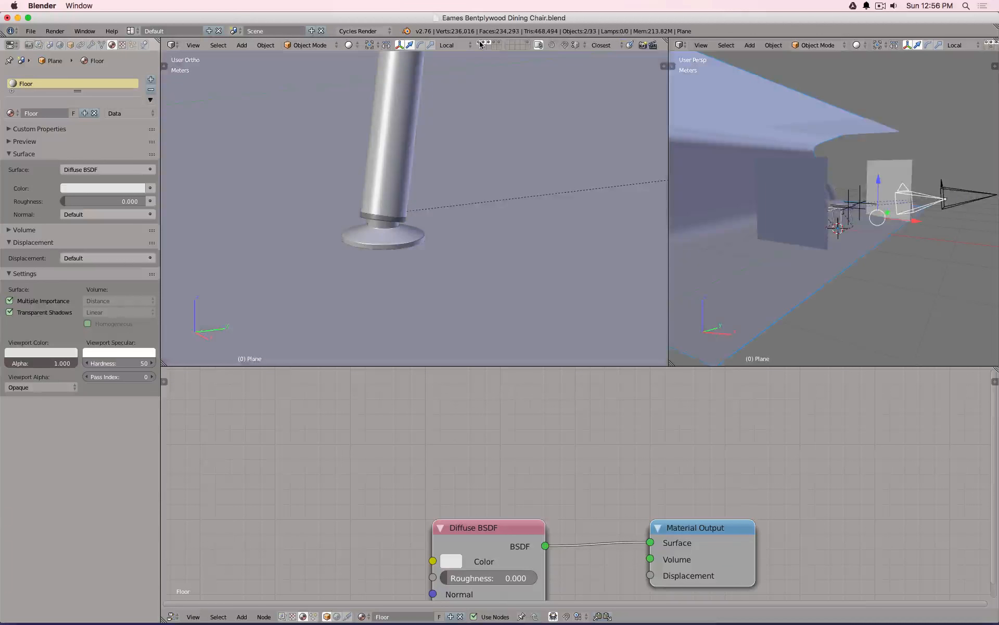
left_click(484, 43, "shift")
middle_click_drag(838, 180, 752, 208)
scroll(839, 209, "up", 9)
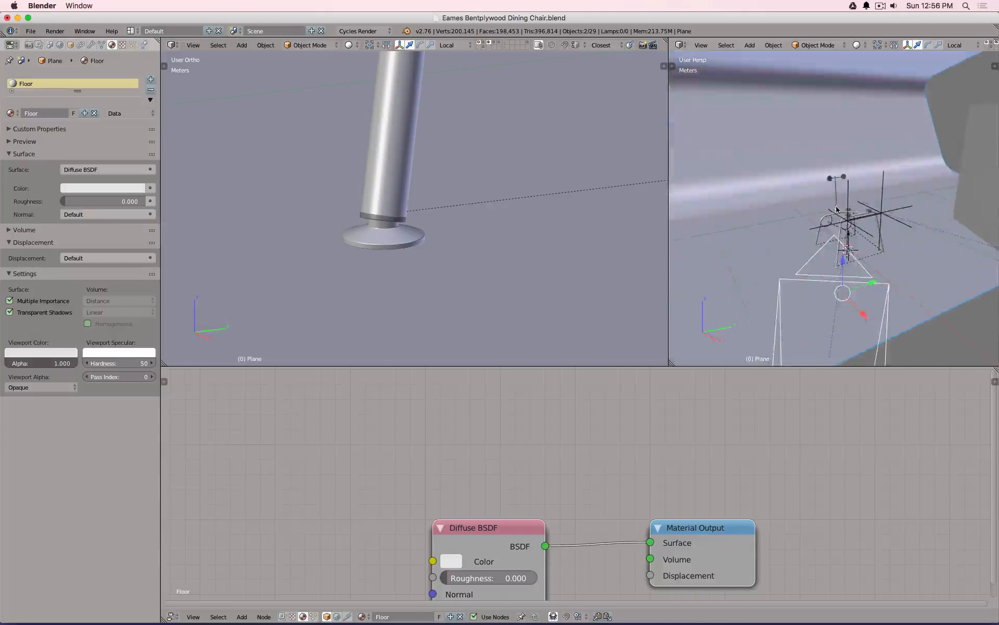
scroll(848, 217, "up", 5)
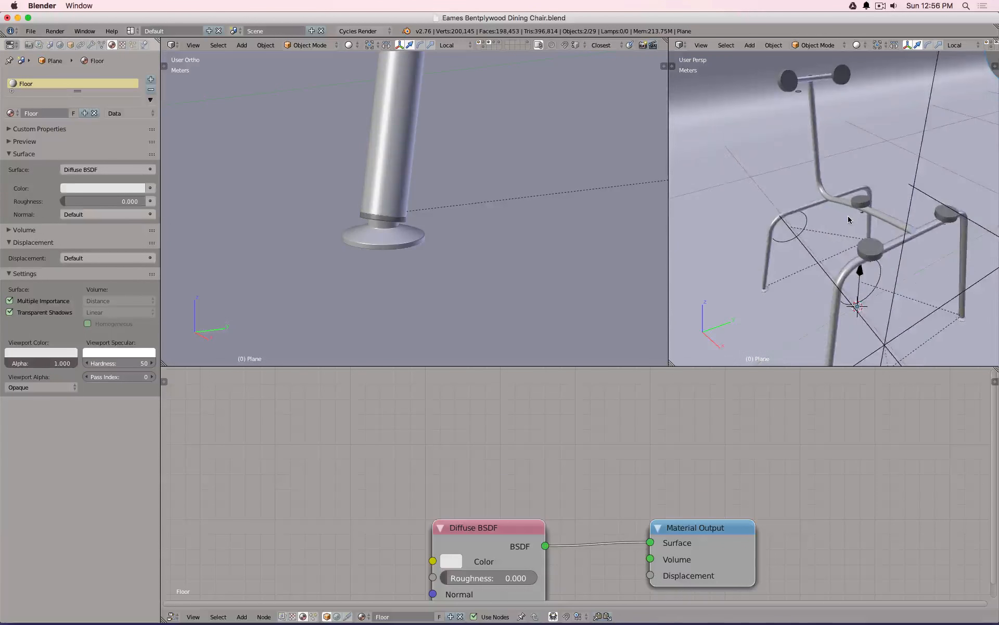
- Check the exposed chair frame in a rendered preview and return to solid shading
key("shift+z")
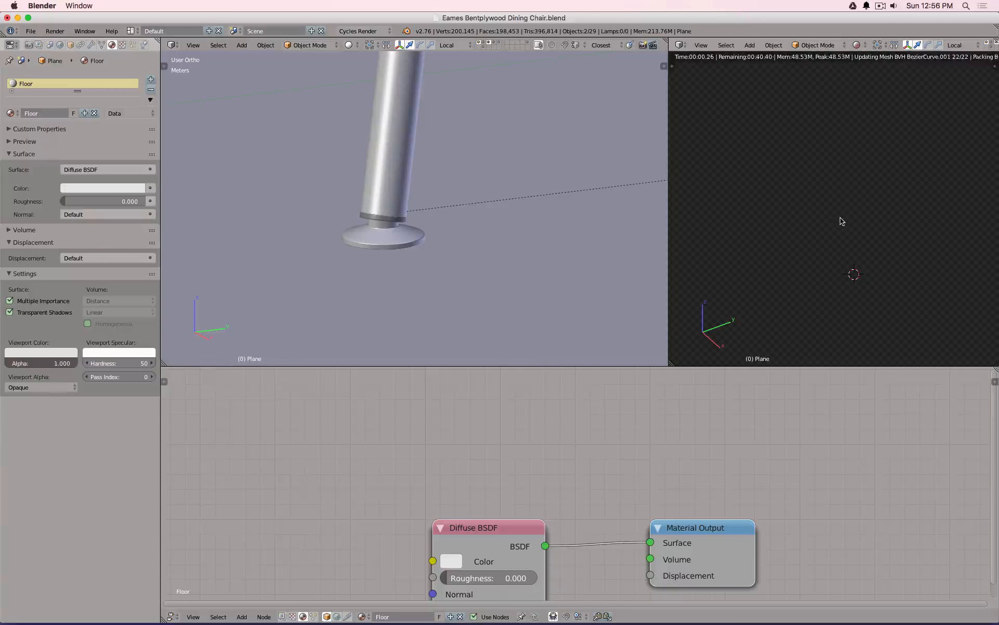
scroll(850, 231, "up", 6)
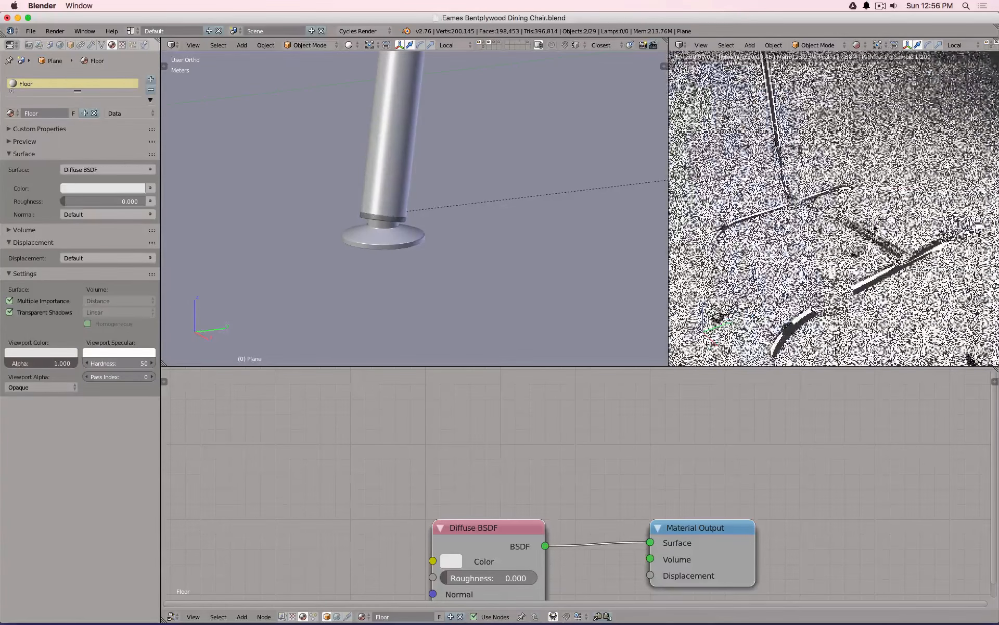
key("shift+z")
scroll(848, 297, "down", 8)
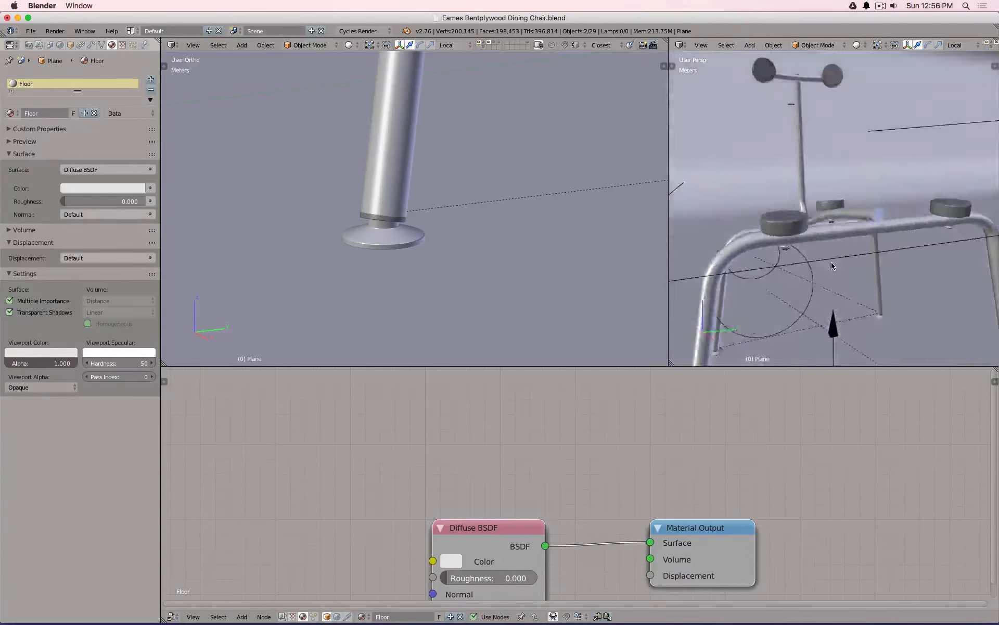
- Assign the existing material named Material to the round front mount on the seat frame, using the rendered view
key("KP_0")
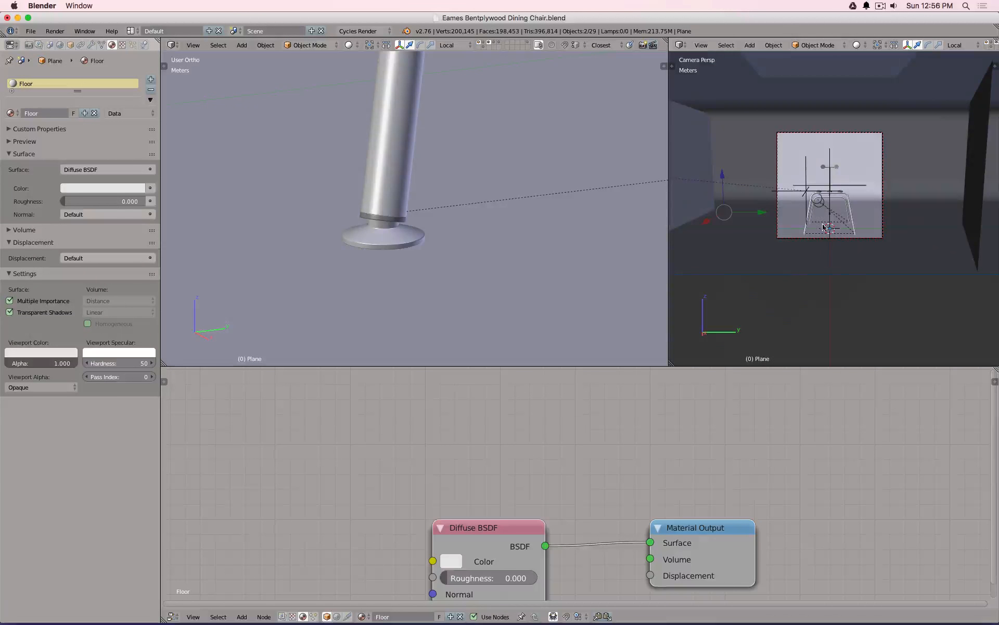
scroll(824, 227, "up", 6)
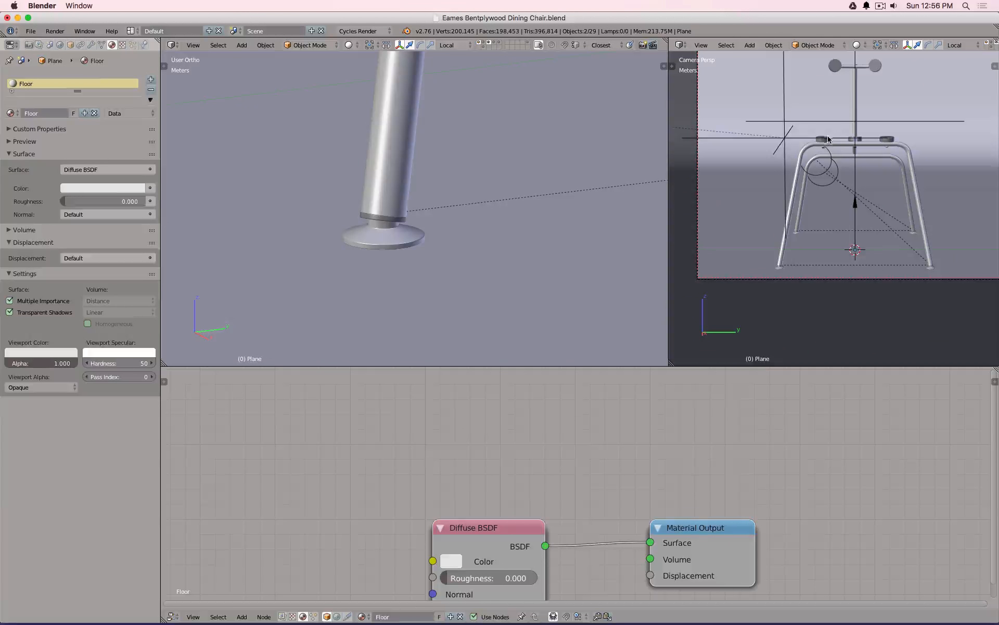
right_click(826, 138)
scroll(826, 139, "up", 10)
right_click(826, 144)
middle_click_drag(804, 129, 820, 222)
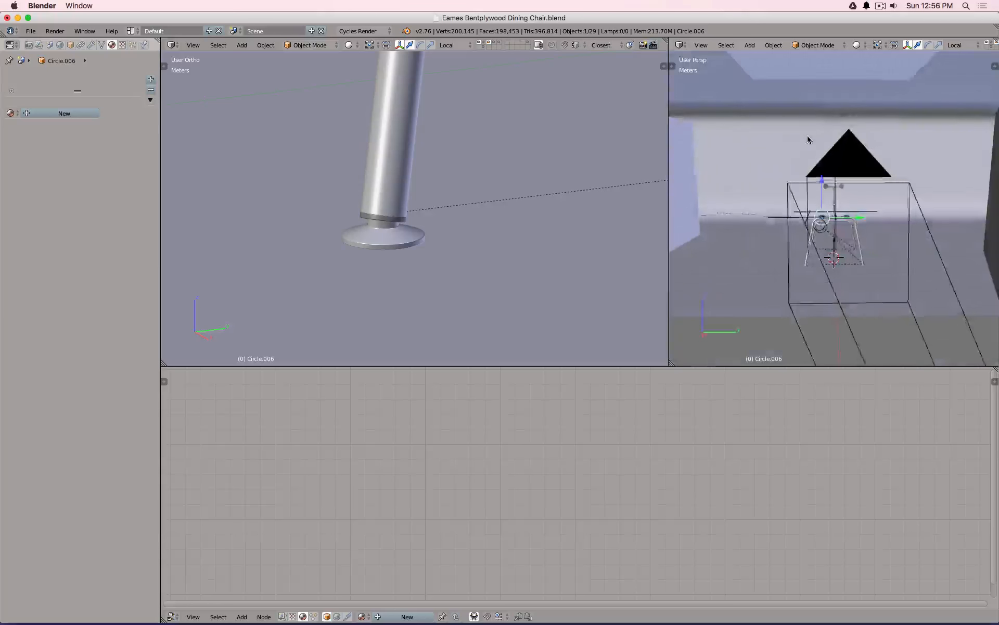
scroll(786, 234, "up", 9)
scroll(806, 224, "up", 8)
scroll(844, 226, "down", 6)
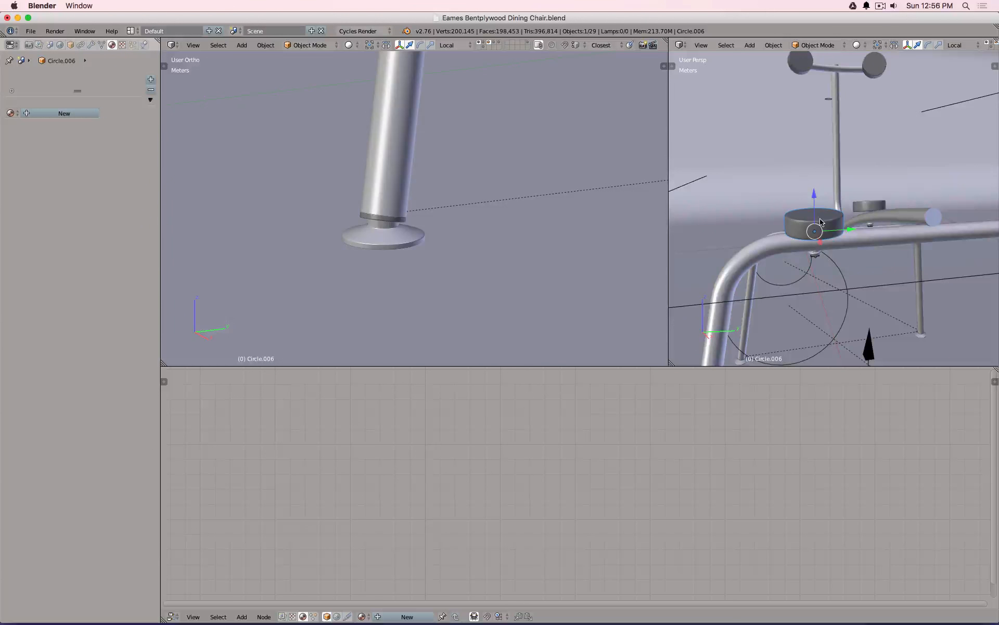
key("shift+z")
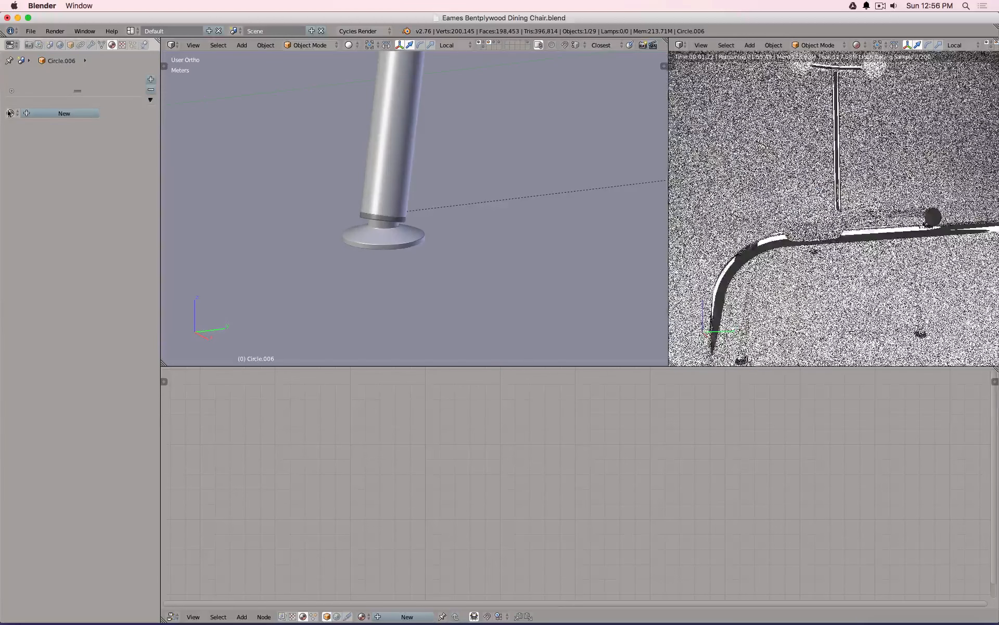
left_click(10, 113)
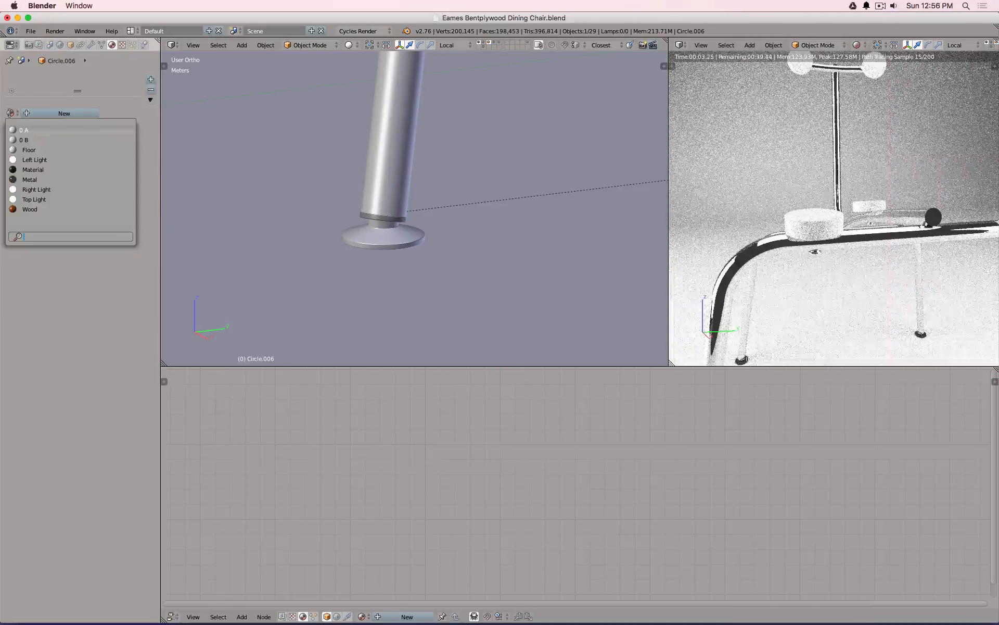
left_click(50, 170)
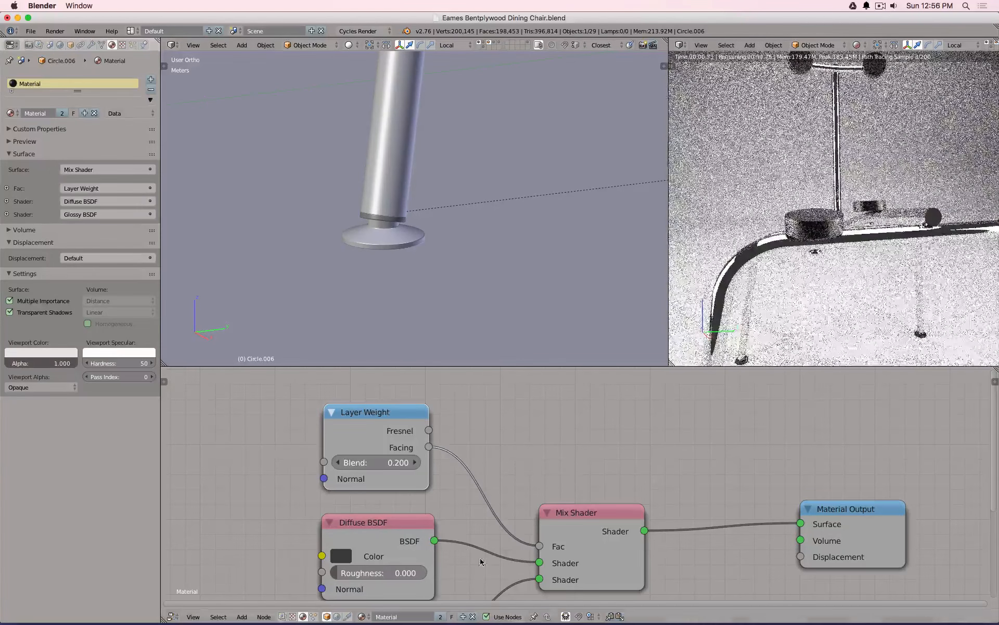
- Rename the material shared by the mount and foot glide to Plastic
double_click(412, 617)
mouse_move(353, 621)
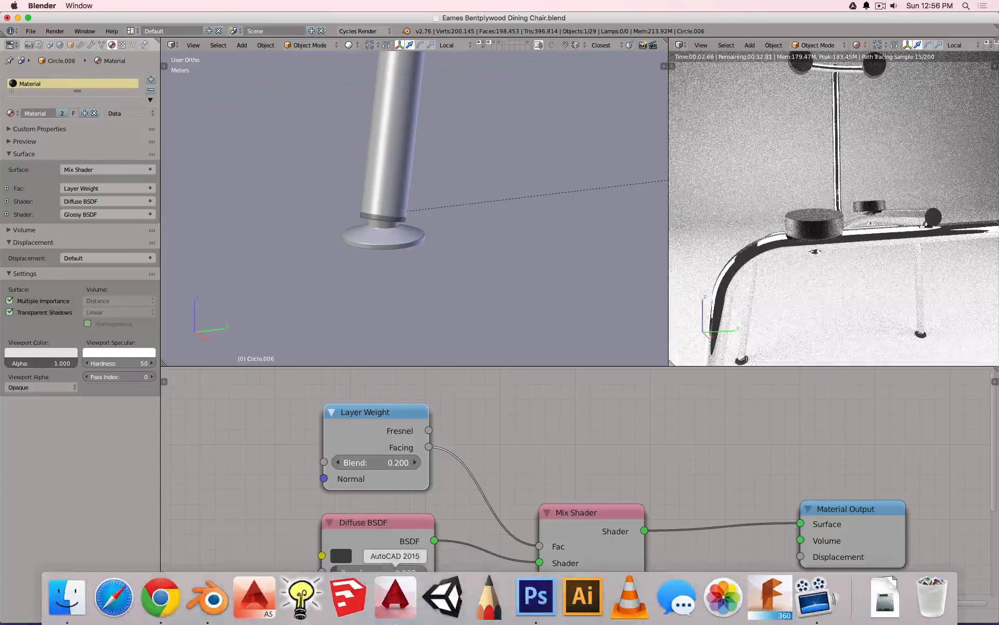
type("Plastic")
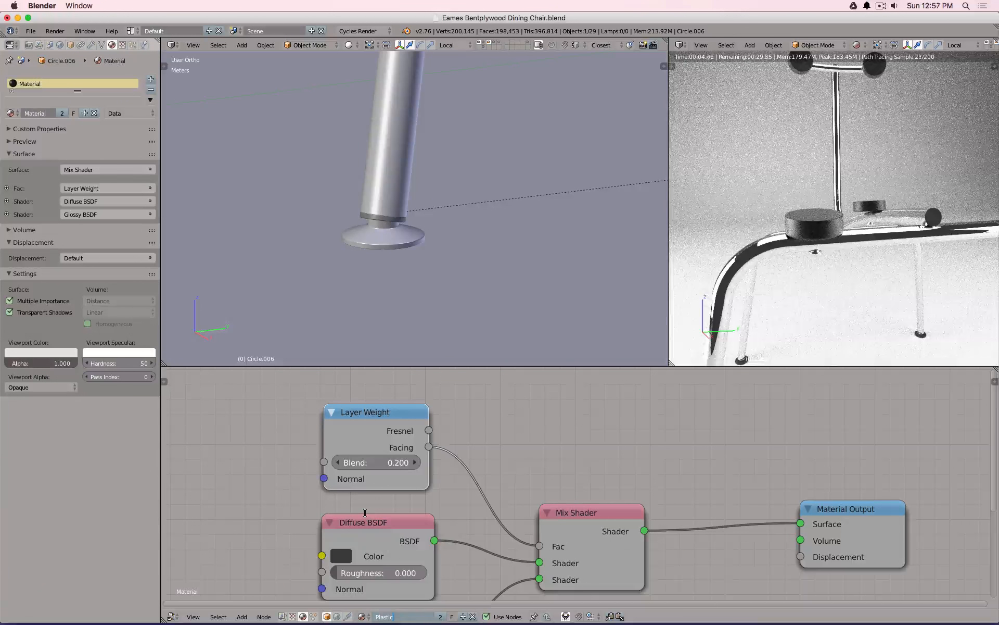
key("Return")
scroll(652, 439, "down", 3)
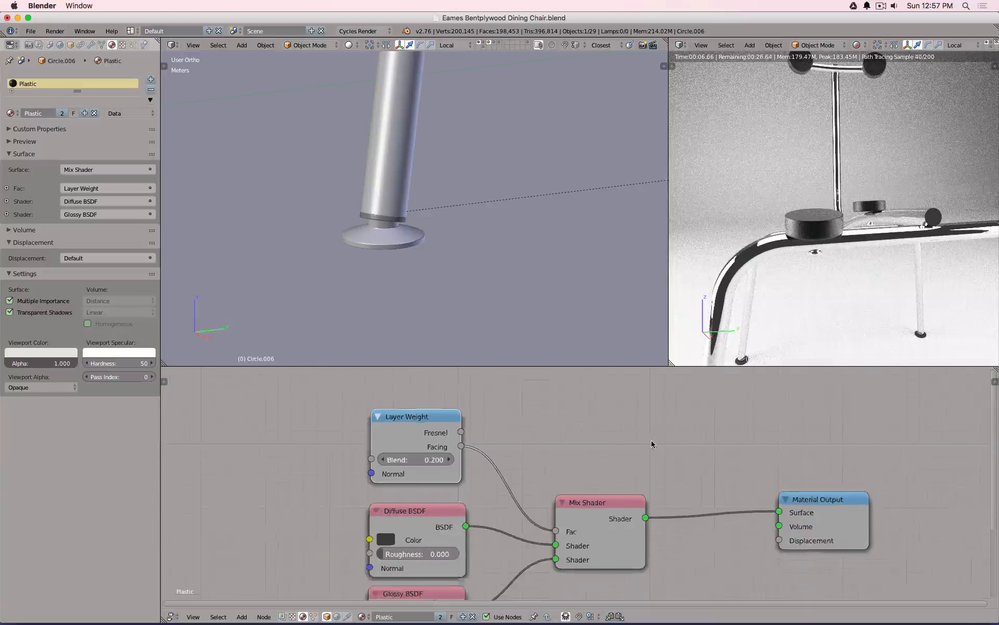
scroll(799, 214, "down", 2)
- Inspect the mounts on the frame in the rendered preview and switch that view to wireframe
middle_click_drag(799, 213, 848, 254)
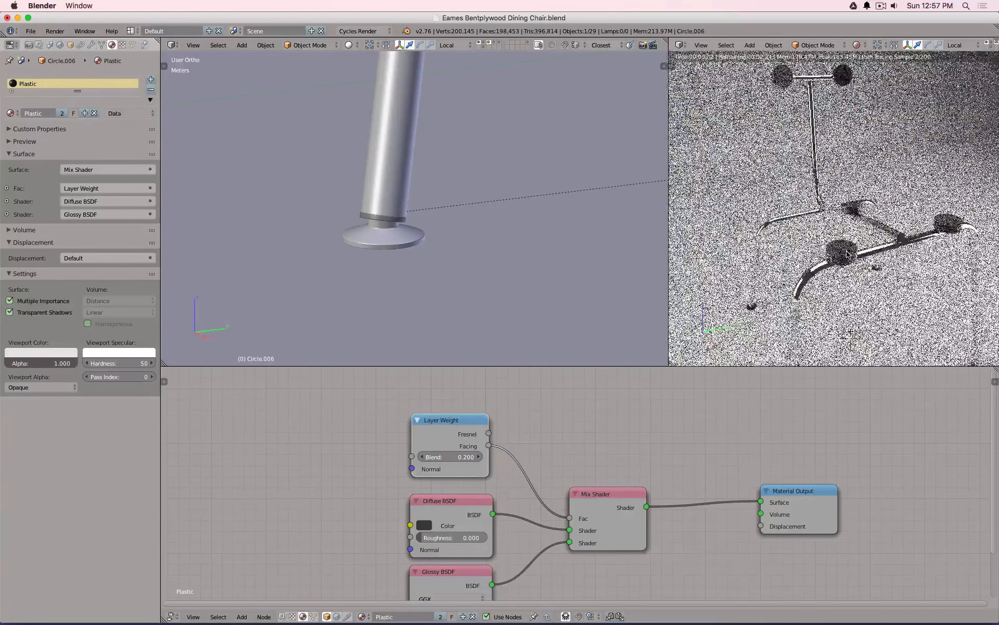
scroll(848, 254, "up", 3)
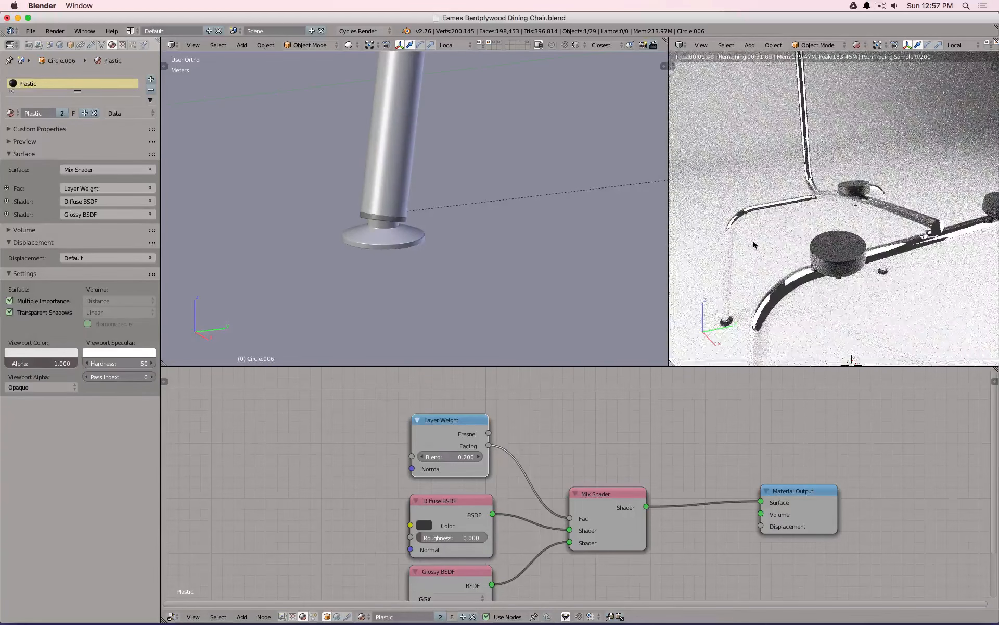
key("z")
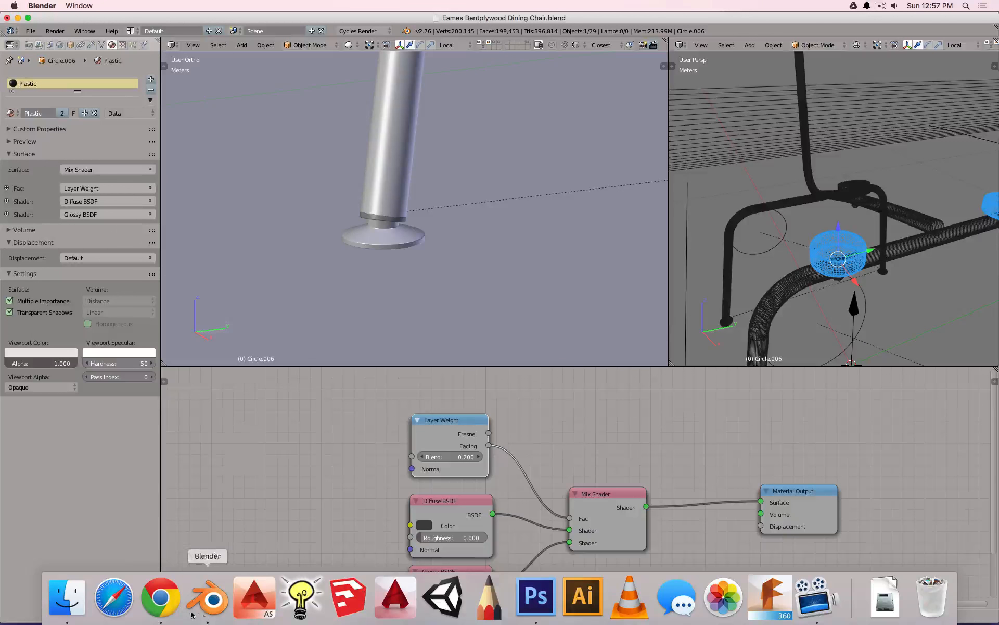
- Switch to Chrome and search Google Images for "charles eames replacement parts" in a new window
left_click(162, 596)
key("super+n")
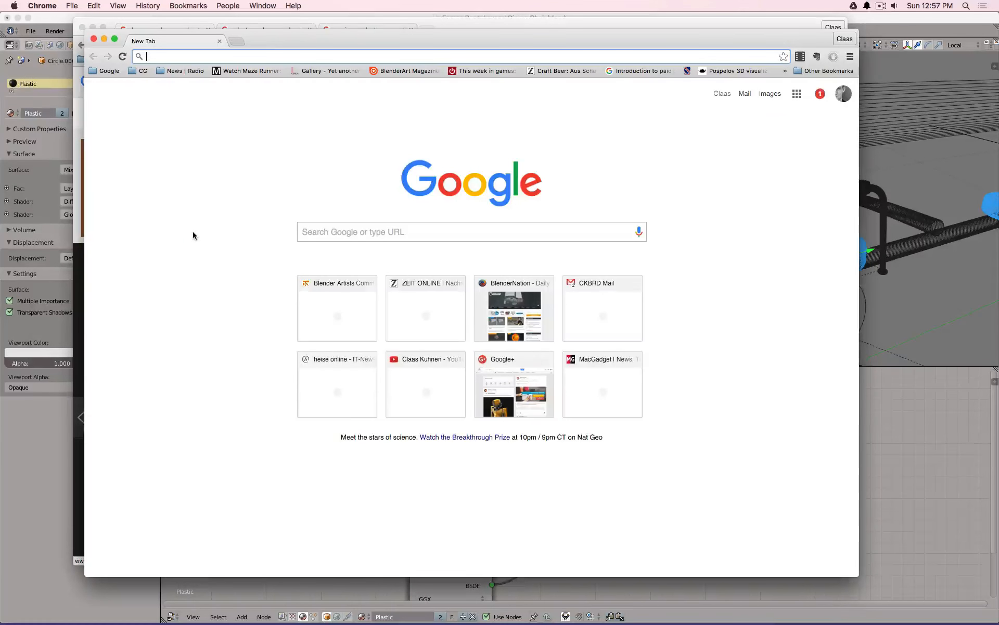
type("charl")
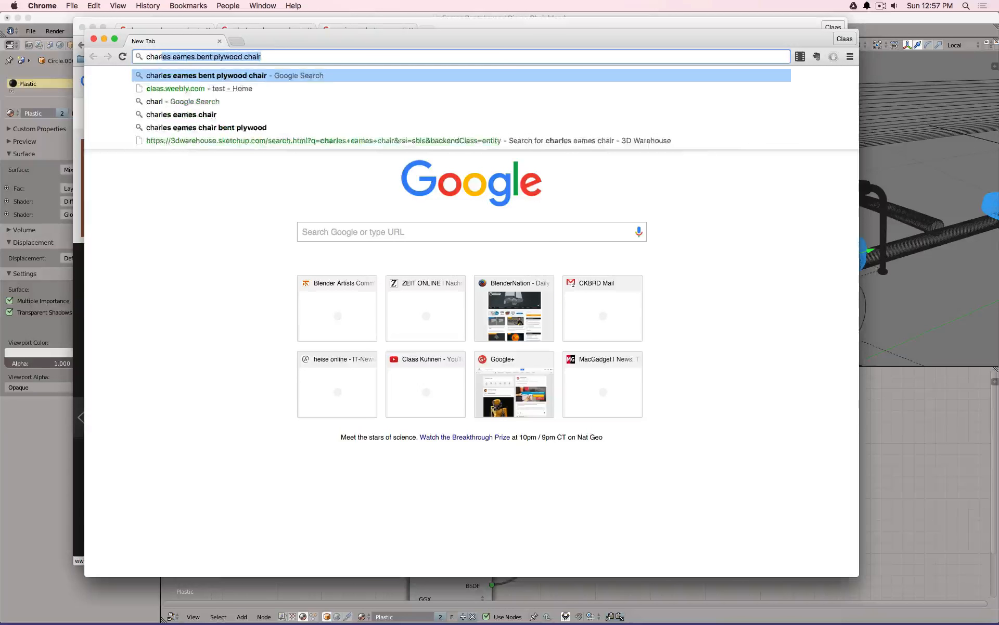
type("es eame")
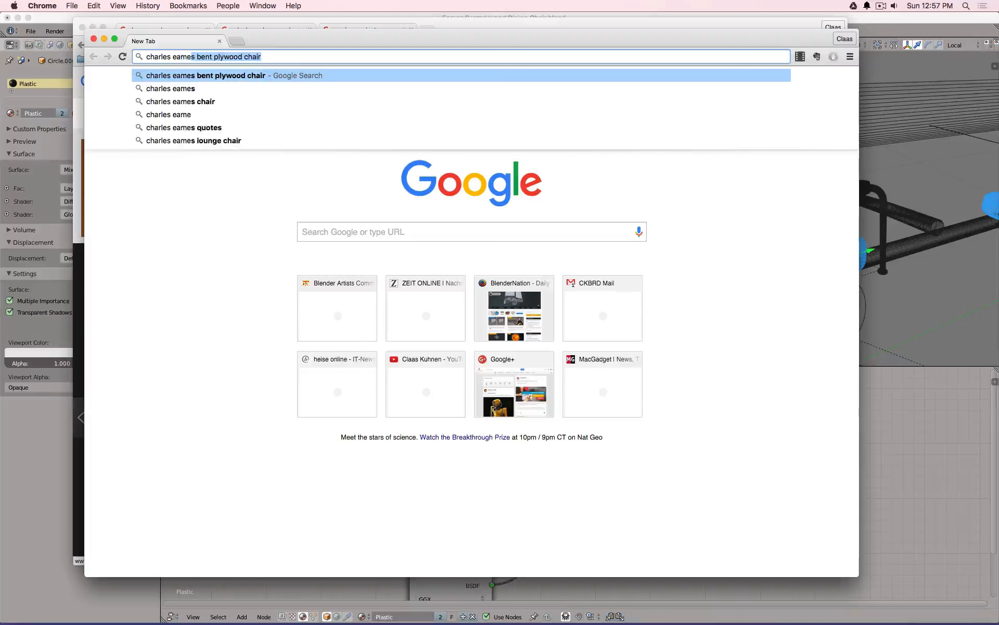
type("s replacement")
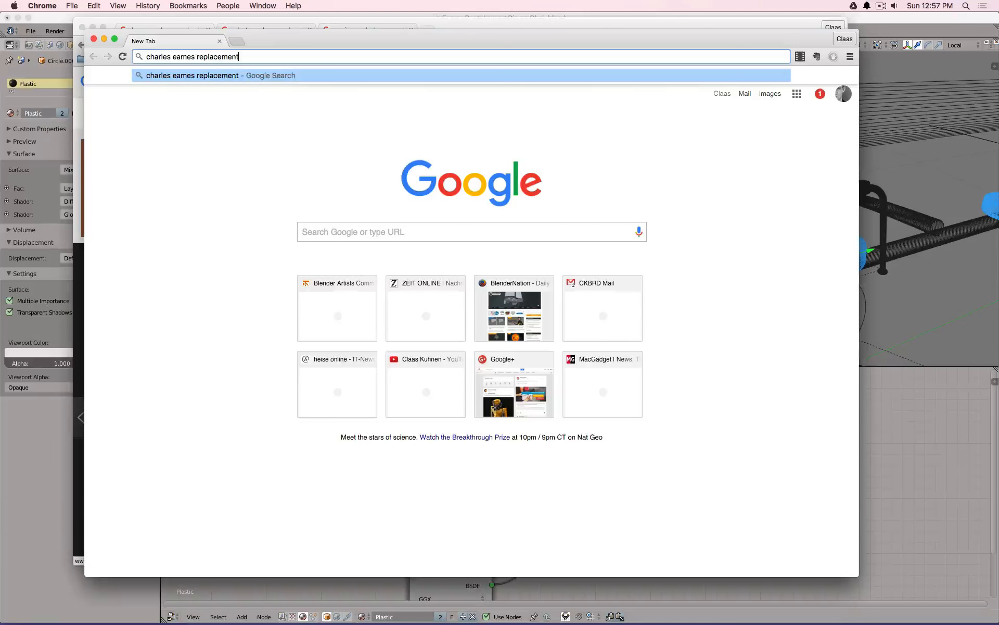
type(" parts")
key("Return")
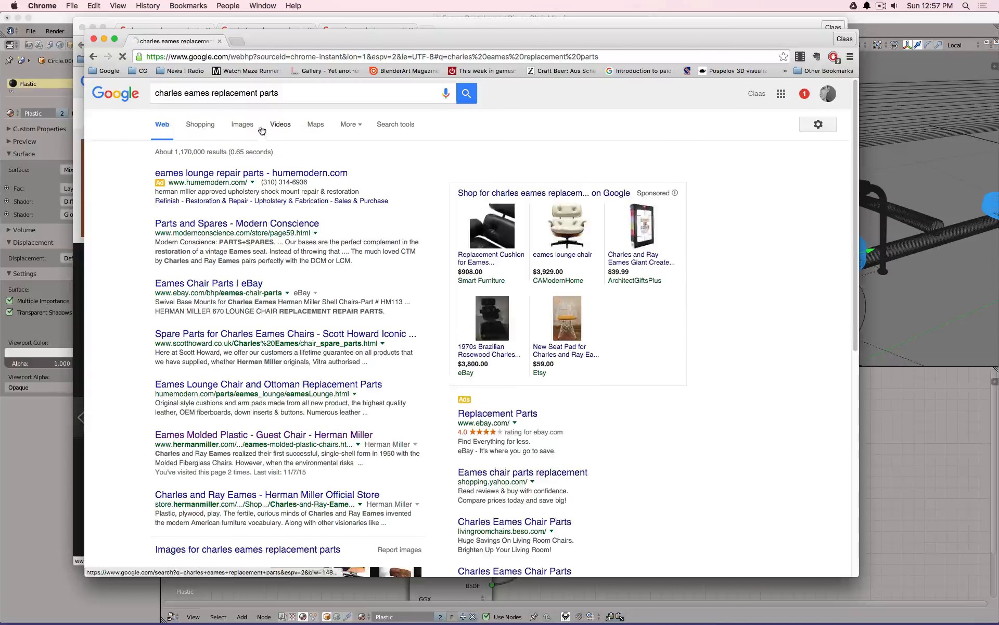
left_click(242, 125)
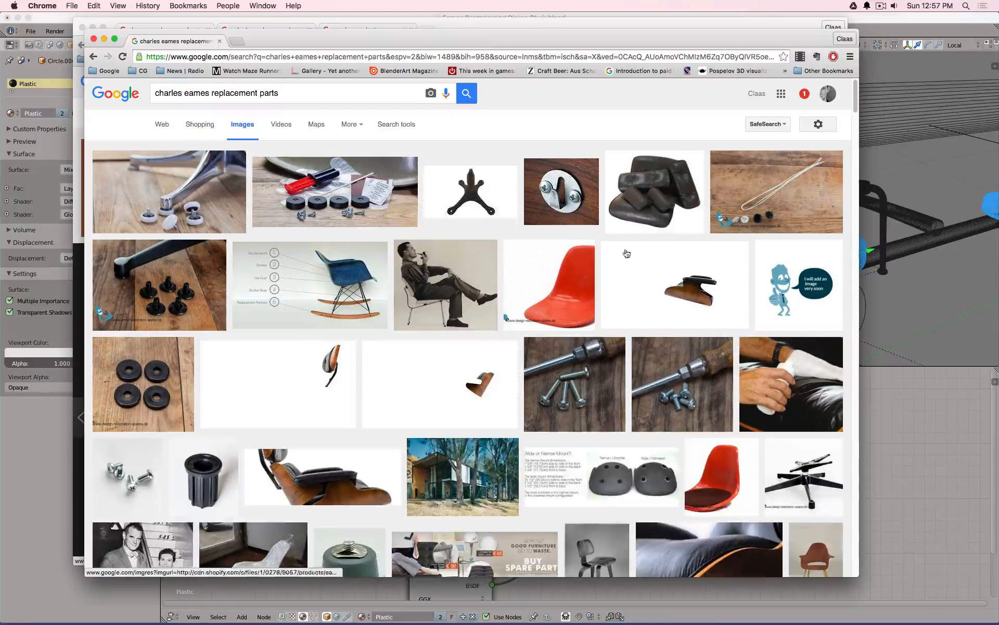
- Examine the image results for reference photos of black washers, chair glides and castor wheels
left_click(140, 388)
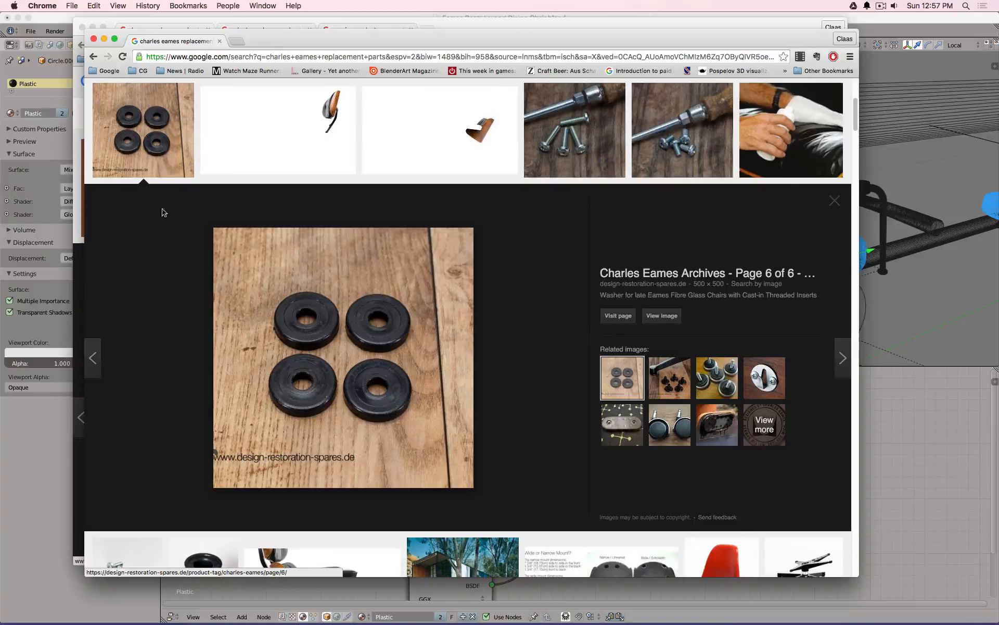
left_click(670, 378)
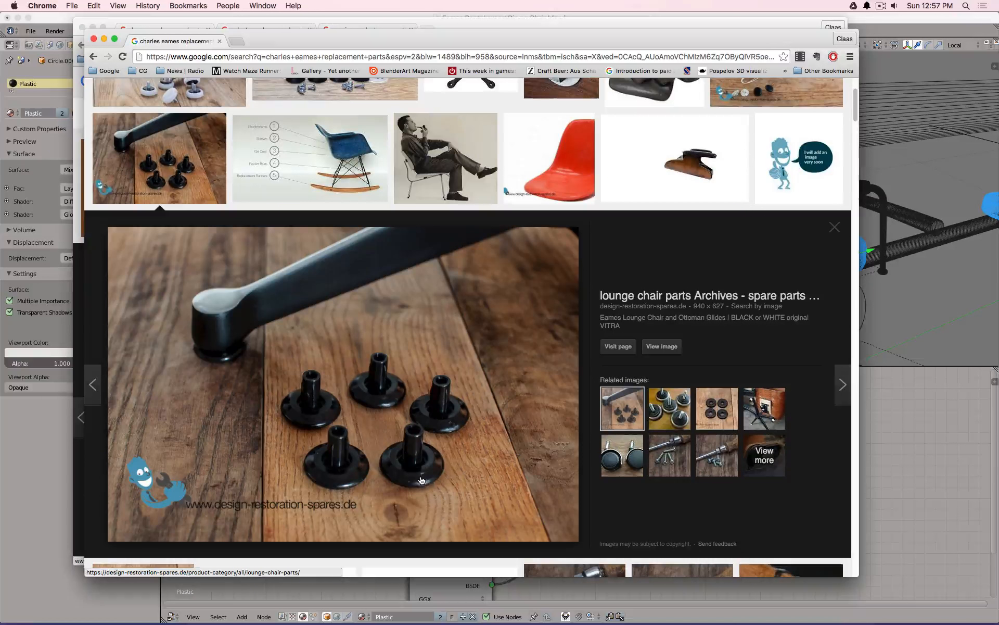
left_click(632, 468)
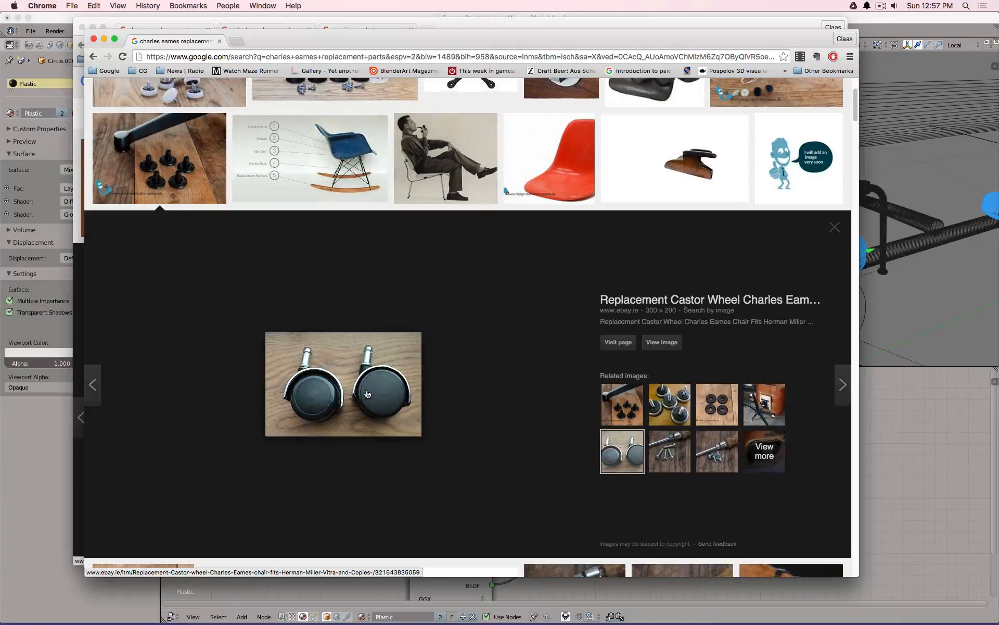
scroll(367, 394, "down", 15)
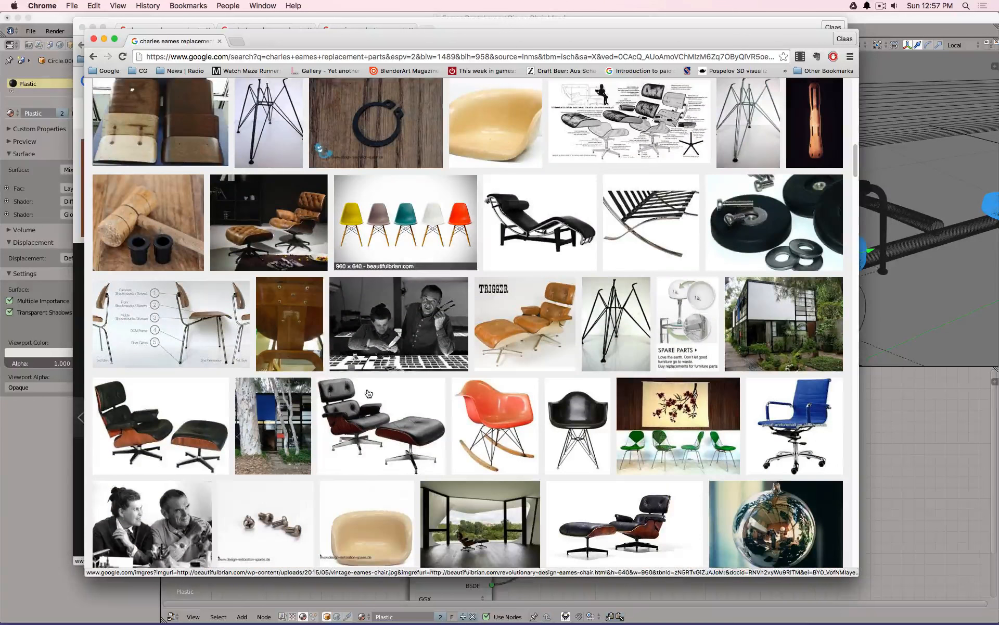
- Compare the related reference photos of black Eames shock mounts to judge their colour, surface finish and gloss
left_click(741, 202)
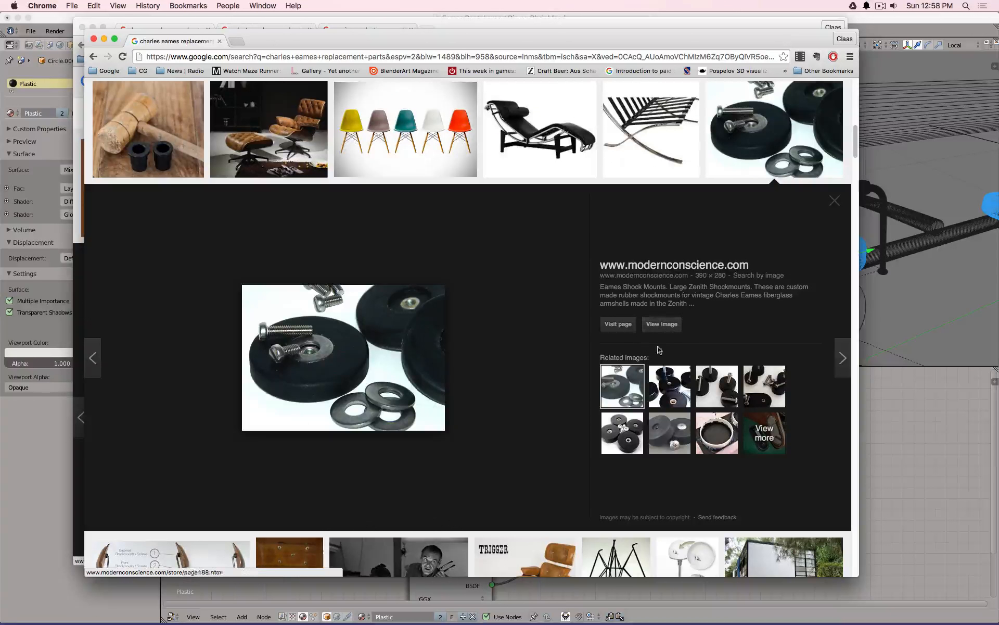
left_click(672, 388)
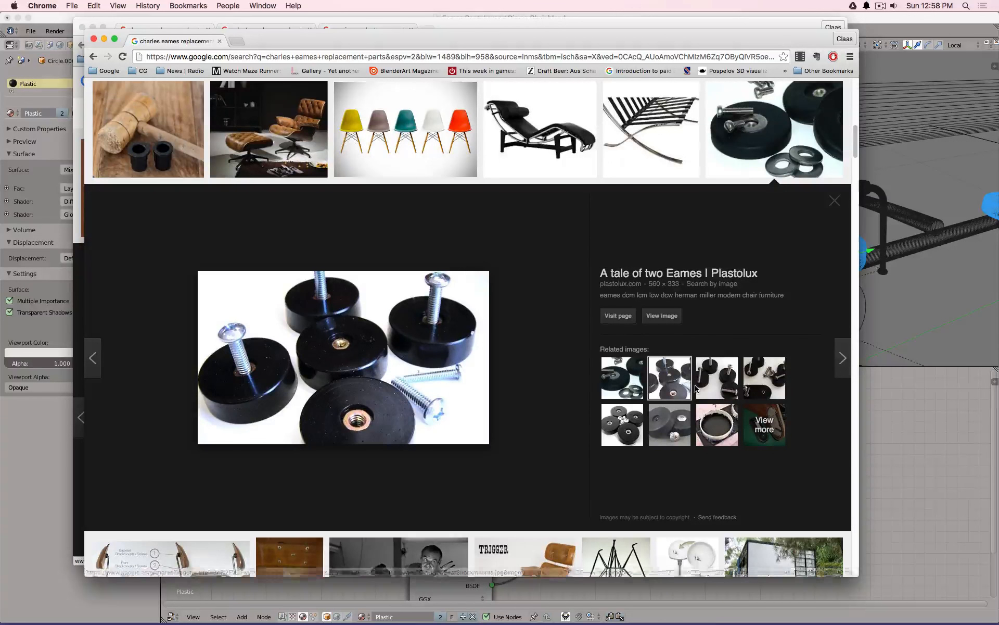
left_click(717, 378)
left_click(768, 372)
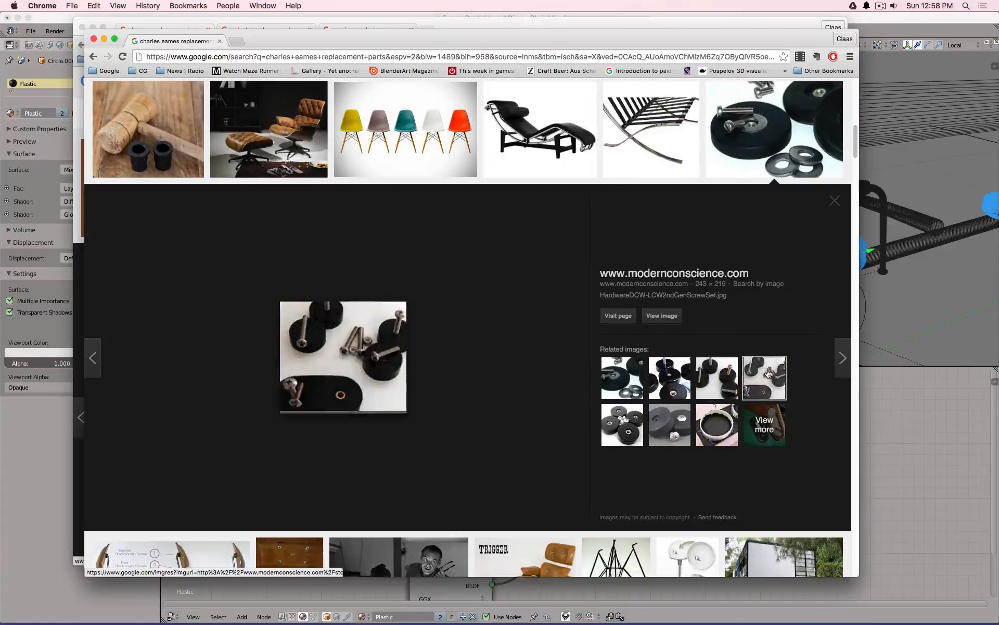
left_click(717, 378)
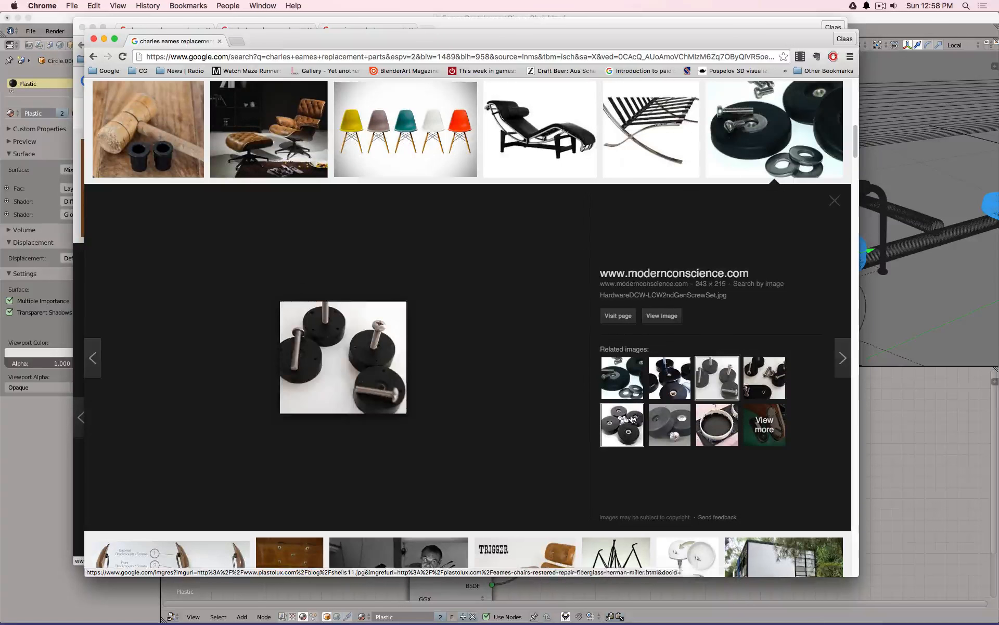
left_click(630, 420)
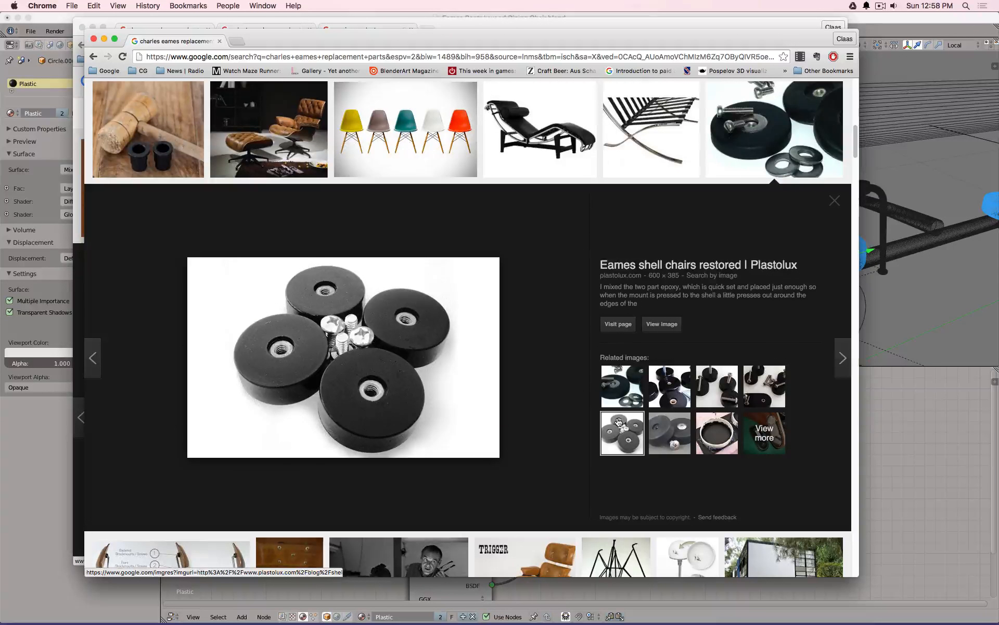
left_click(670, 394)
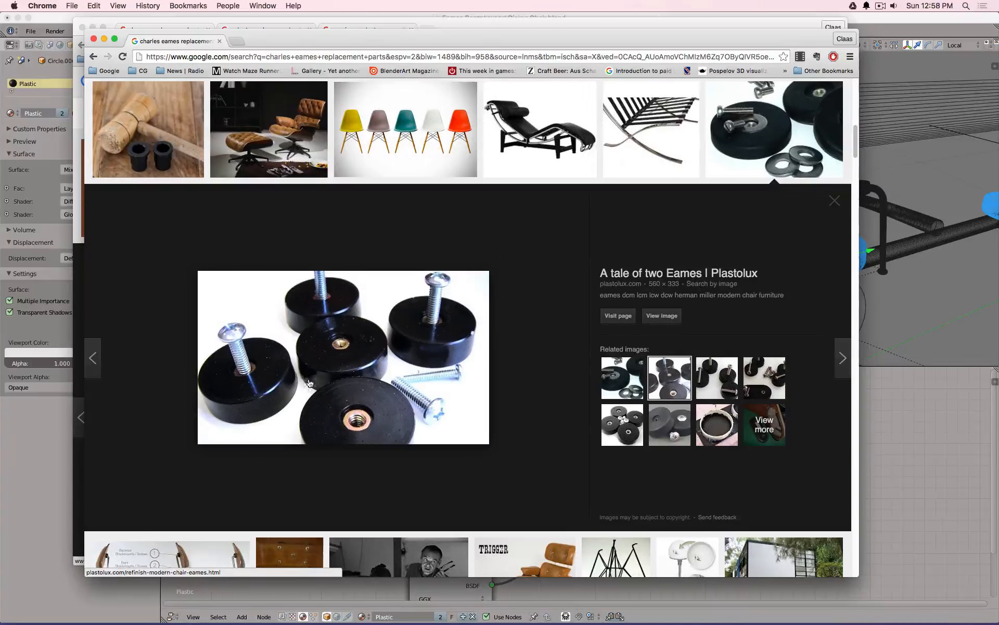
left_click(622, 424)
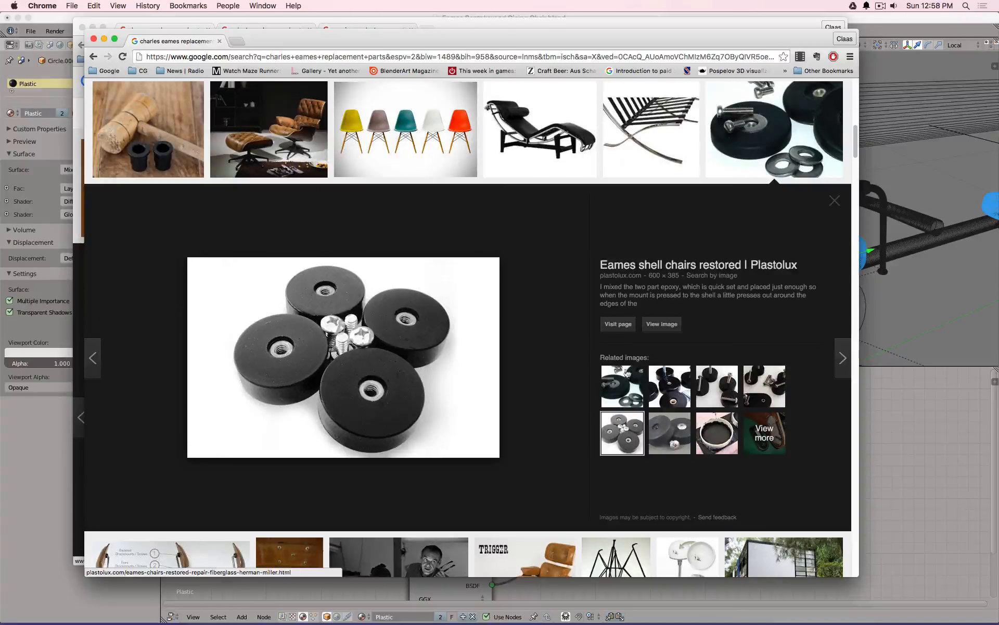
left_click(627, 373)
left_click(671, 432)
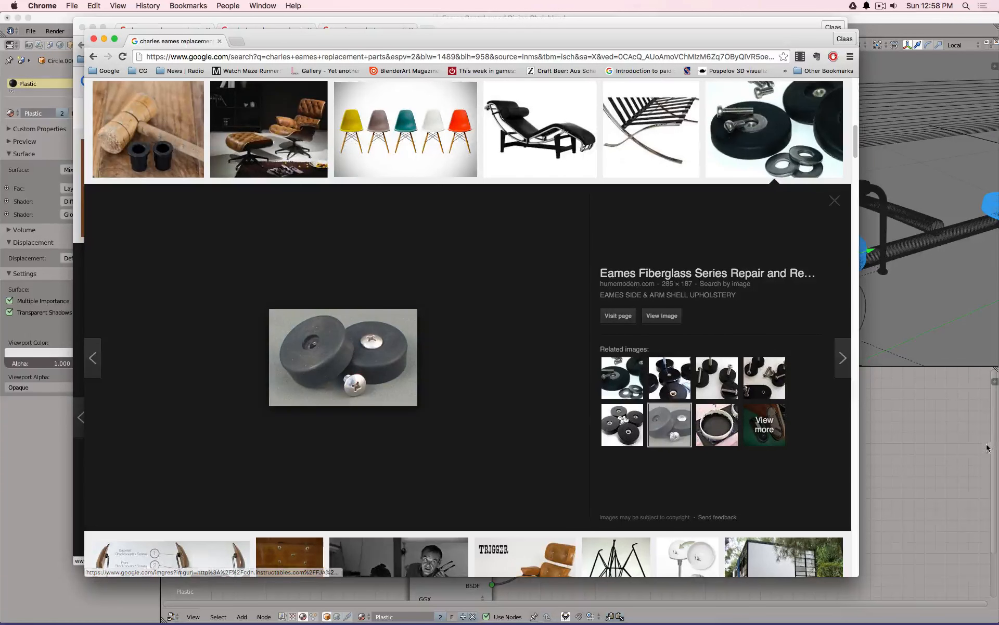
- Switch back to Blender and show the round mounts on the seat frame in a close-up rendered preview
left_click(886, 457)
scroll(737, 418, "up", 1)
scroll(906, 314, "up", 5)
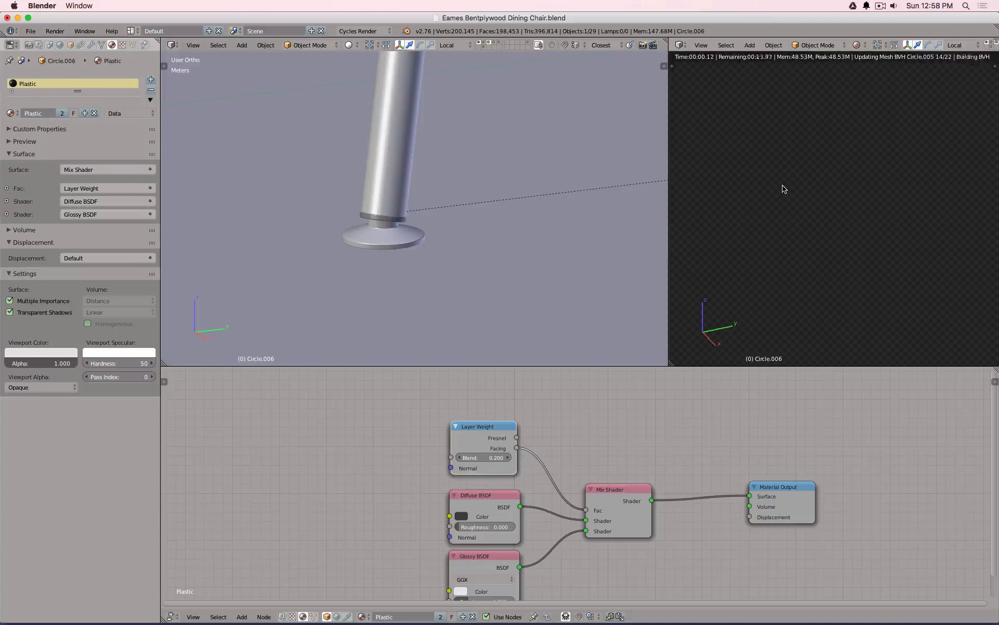
key("shift+z")
middle_click_drag(756, 187, 748, 222)
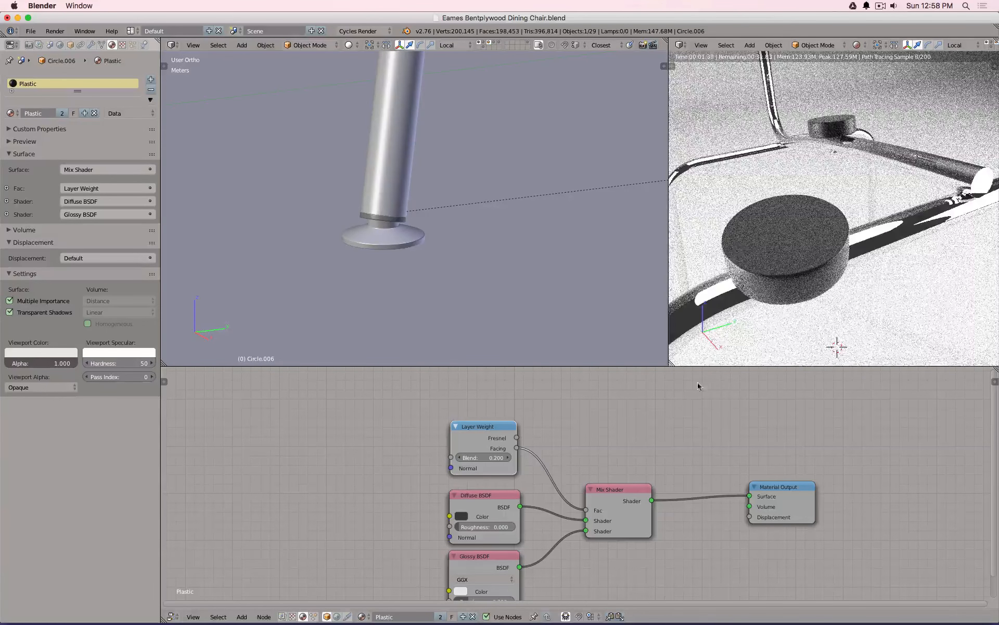
- Connect the Diffuse BSDF directly to the Material Output's Surface to preview the plastic's base colour alone
middle_click_drag(380, 457, 568, 431)
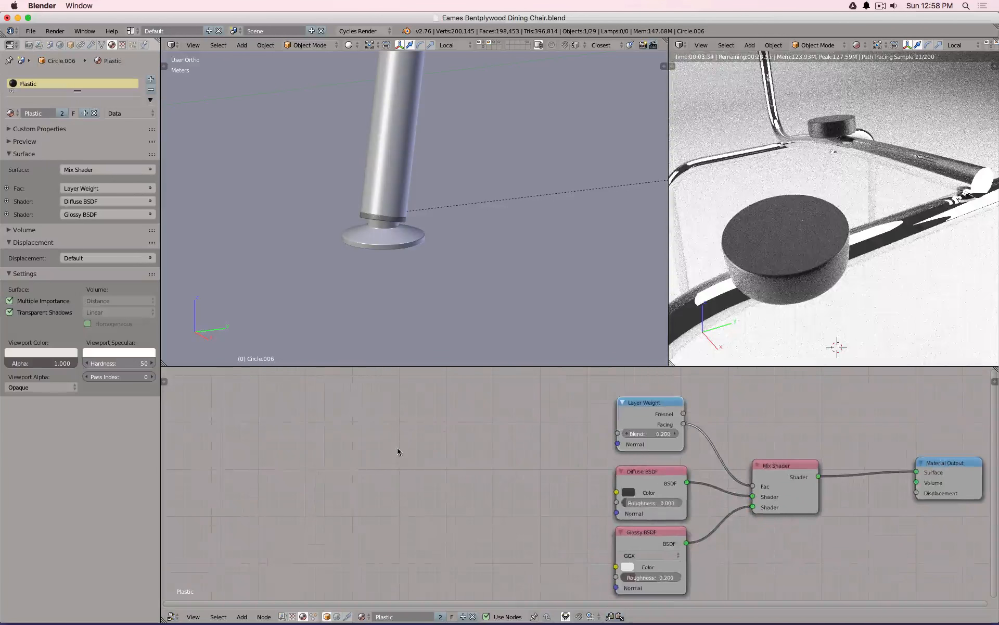
key("shift+a")
mouse_move(234, 466)
left_click_drag(688, 485, 917, 472)
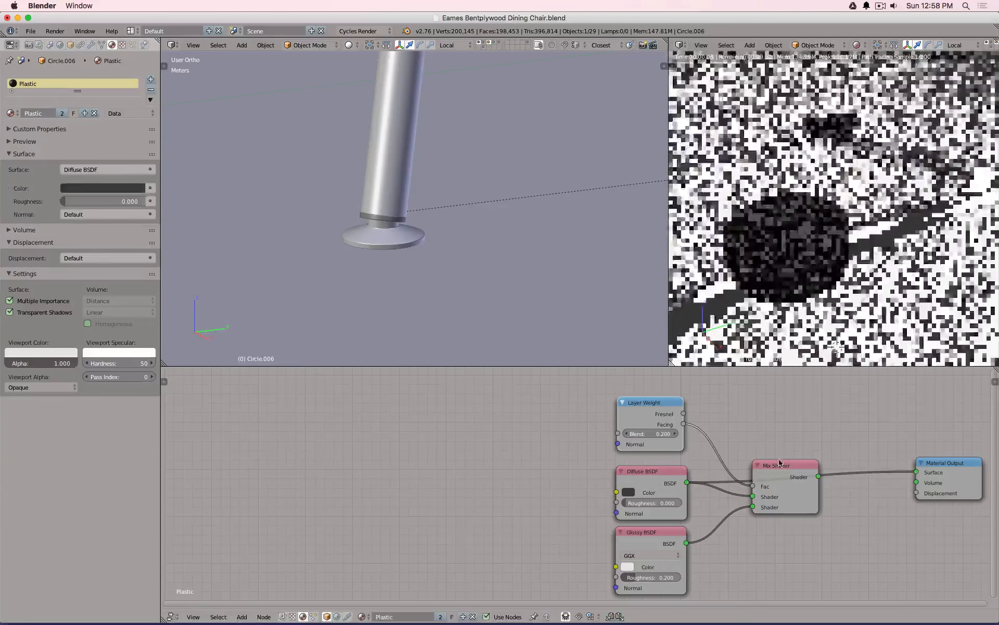
left_click(634, 467)
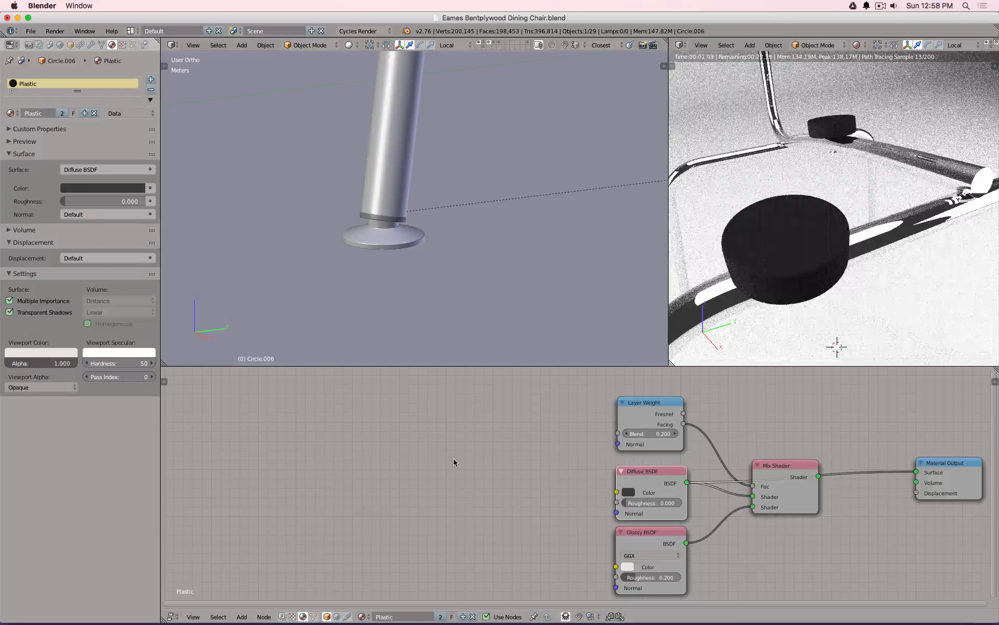
- Add a MixRGB node before the Diffuse BSDF and connect its output to the shader's Color
key("shift+a")
mouse_move(315, 502)
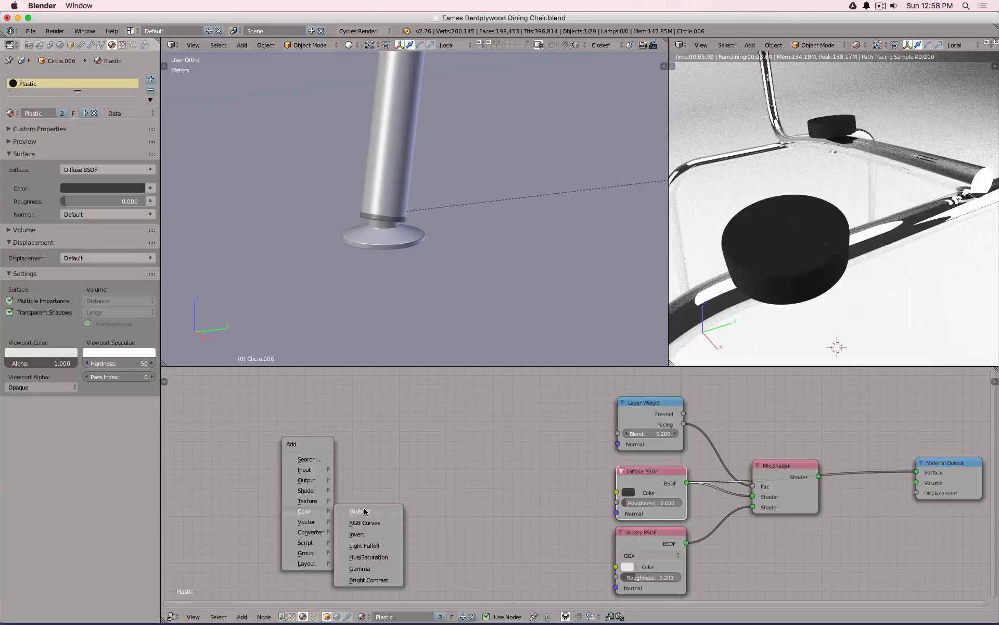
left_click(367, 511)
left_click(507, 451)
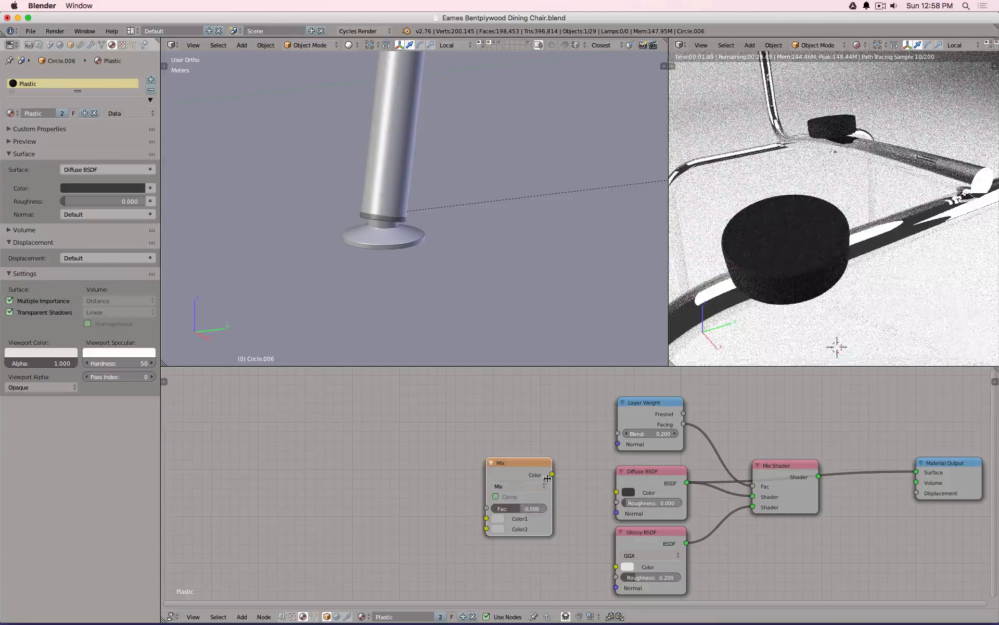
left_click_drag(556, 477, 616, 492)
- Set the Mix node's Color1 to a dark grey of RGB 0.098 and Color2 to a darker near-black grey
left_click(498, 518)
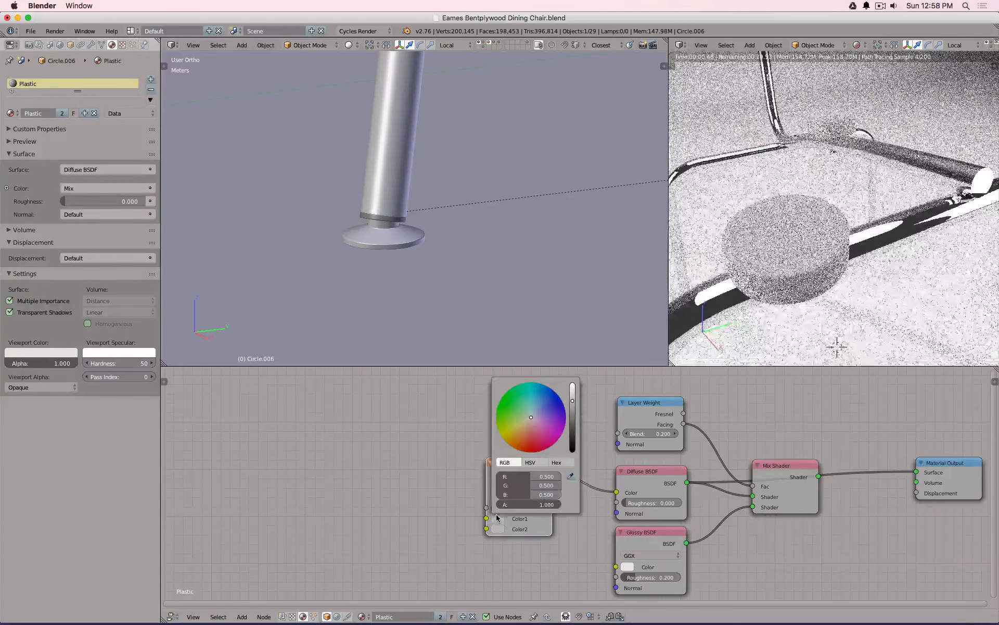
left_click(572, 448)
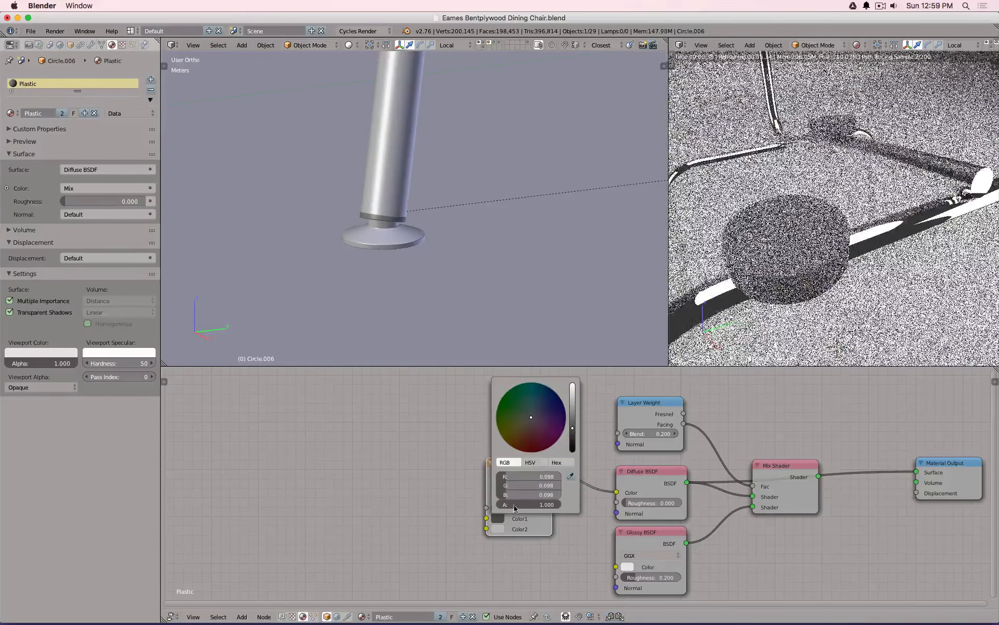
left_click(497, 529)
left_click(572, 450)
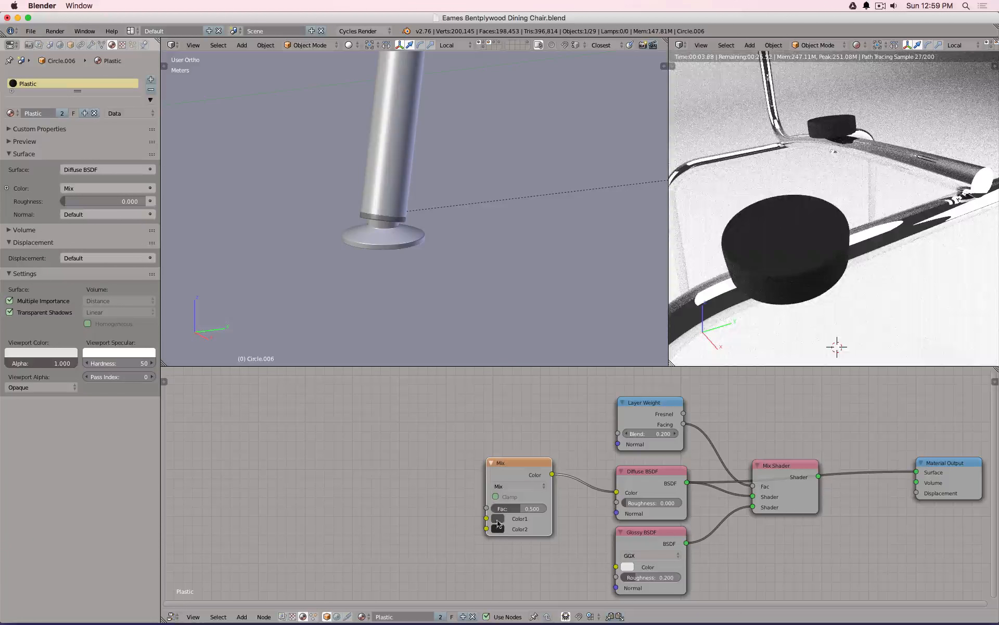
- Add a Noise Texture node and connect its Fac output to the Mix node's Fac
key("shift+a")
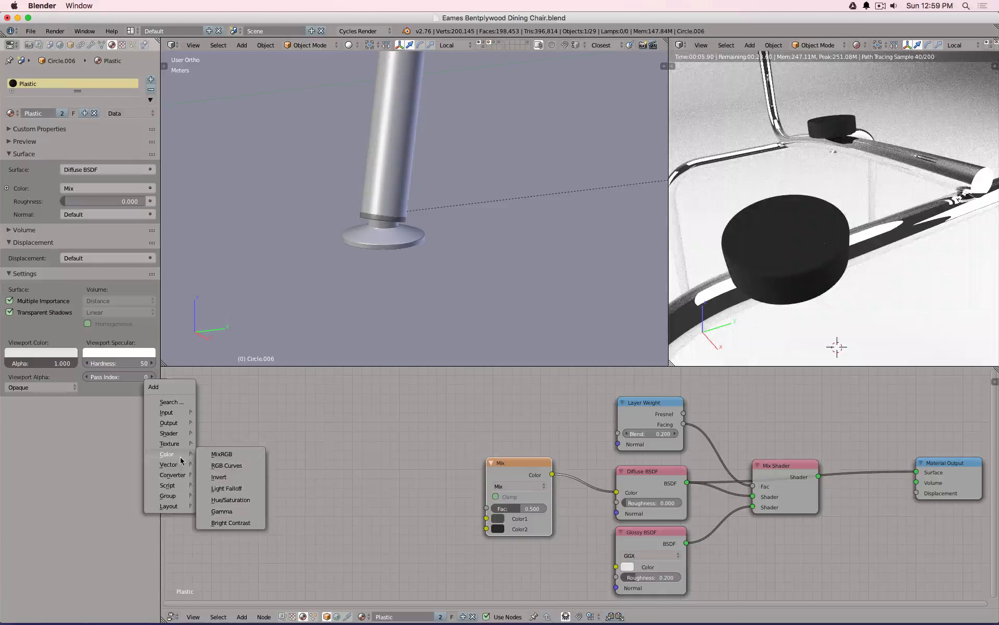
mouse_move(179, 448)
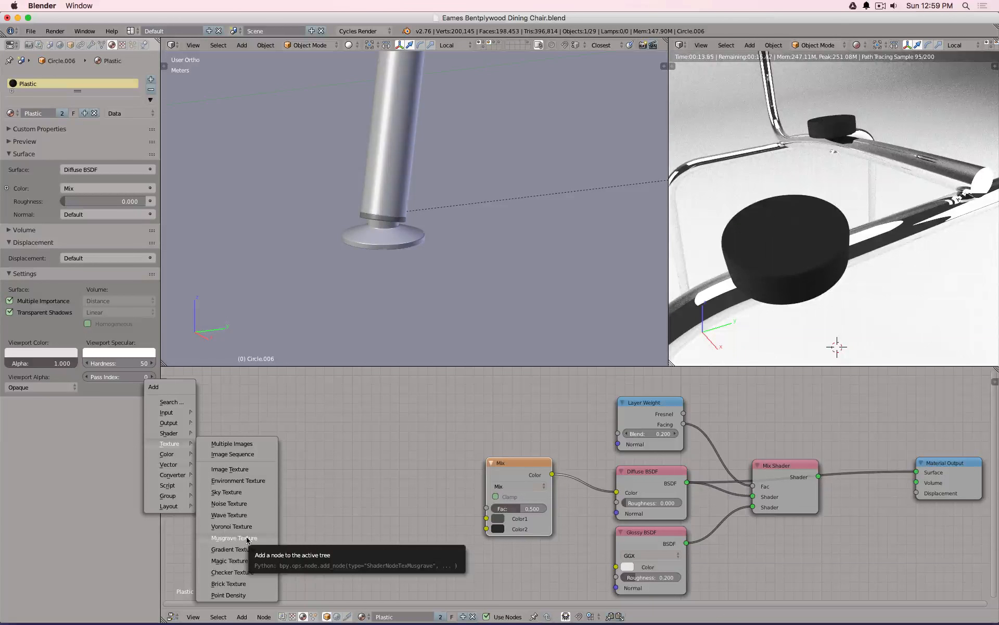
left_click(233, 503)
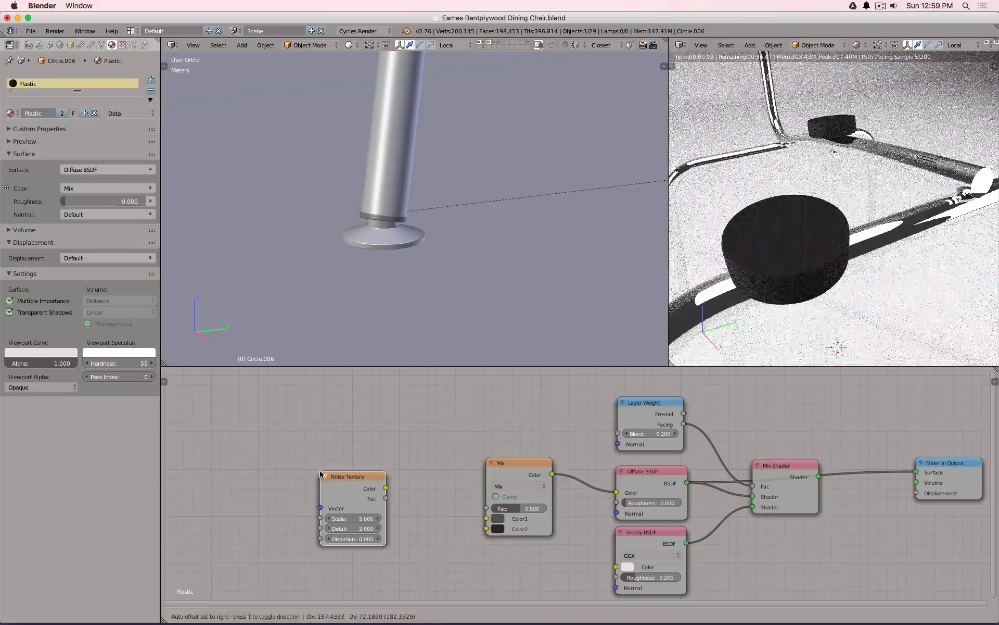
left_click(321, 474)
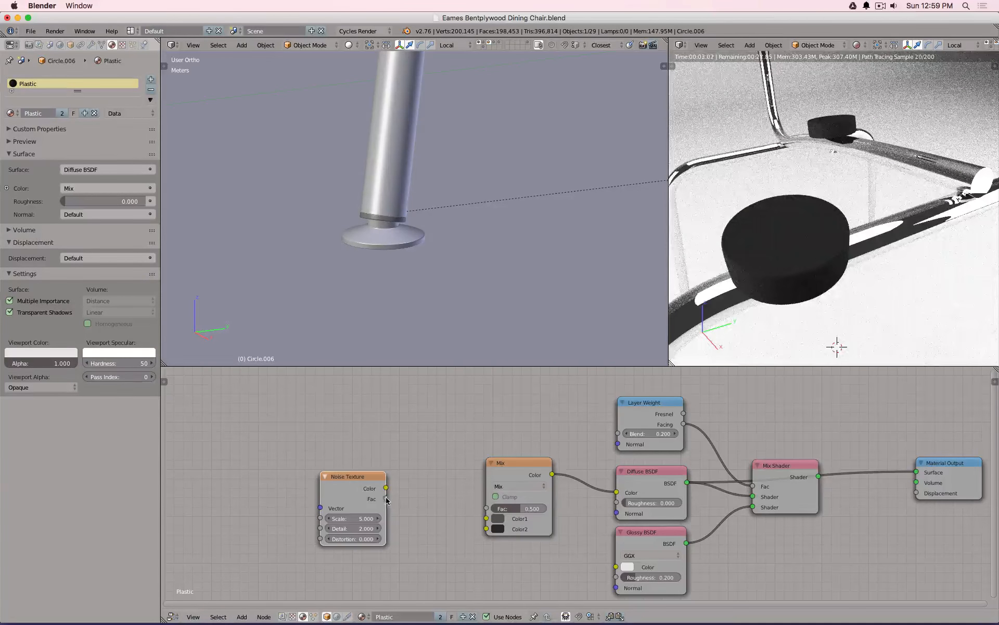
left_click_drag(385, 500, 486, 508)
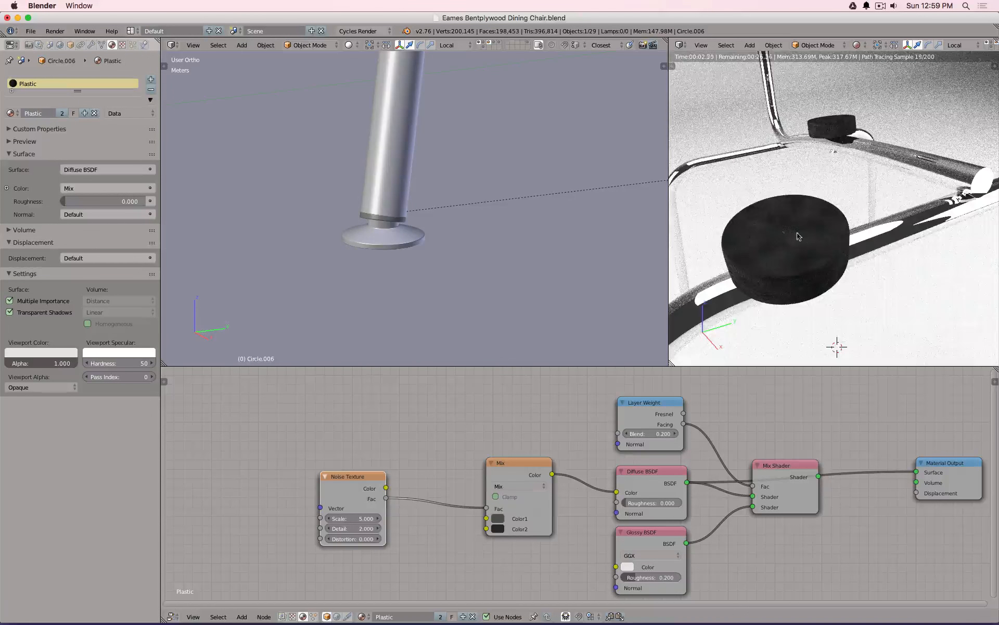
- Connect the Mix Shader to the Material Output's Surface to check the full diffuse and glossy plastic
scroll(271, 459, "left", 5)
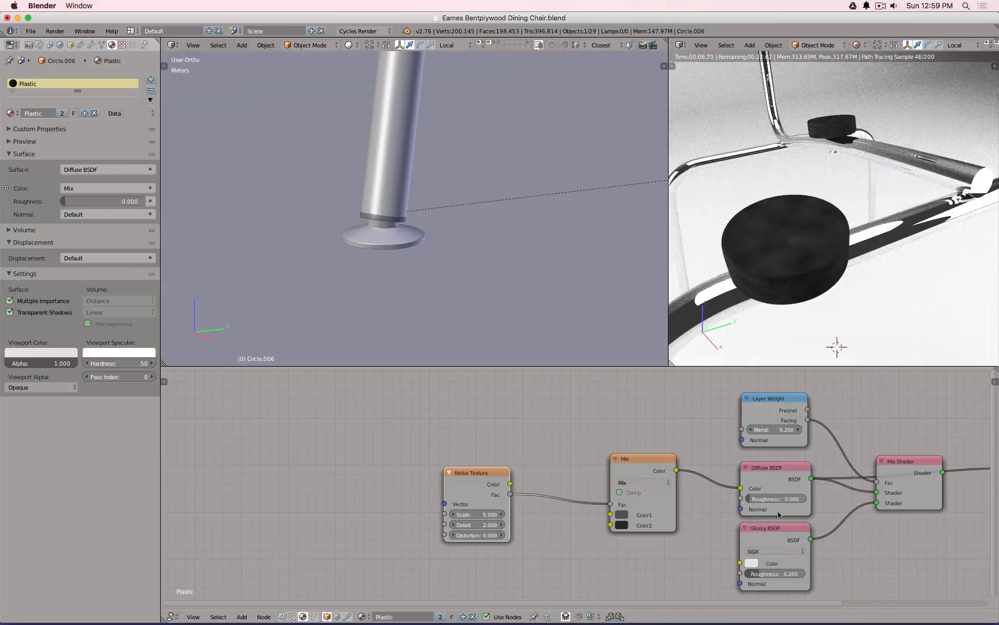
scroll(792, 498, "right", 6)
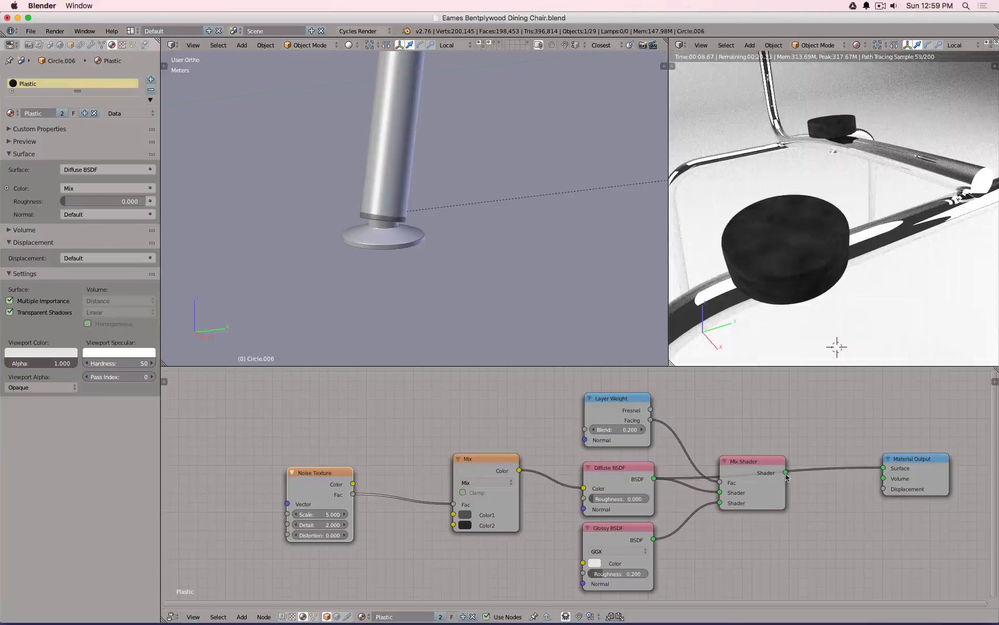
left_click_drag(785, 472, 883, 468)
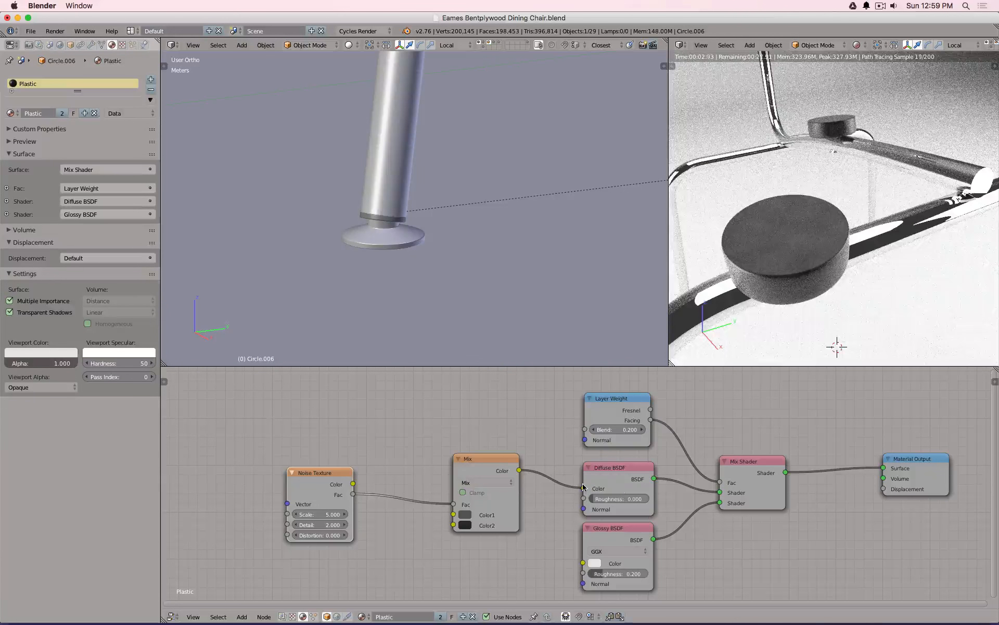
left_click_drag(583, 488, 519, 470)
- Set the Noise Texture's Scale to 10
left_click(321, 516)
type("10")
key("Return")
- Move the Diffuse BSDF link from the Mix Shader to the Material Output's Surface and copy the Glossy BSDF's white to the Mix node's Color1
left_click_drag(721, 494, 884, 468)
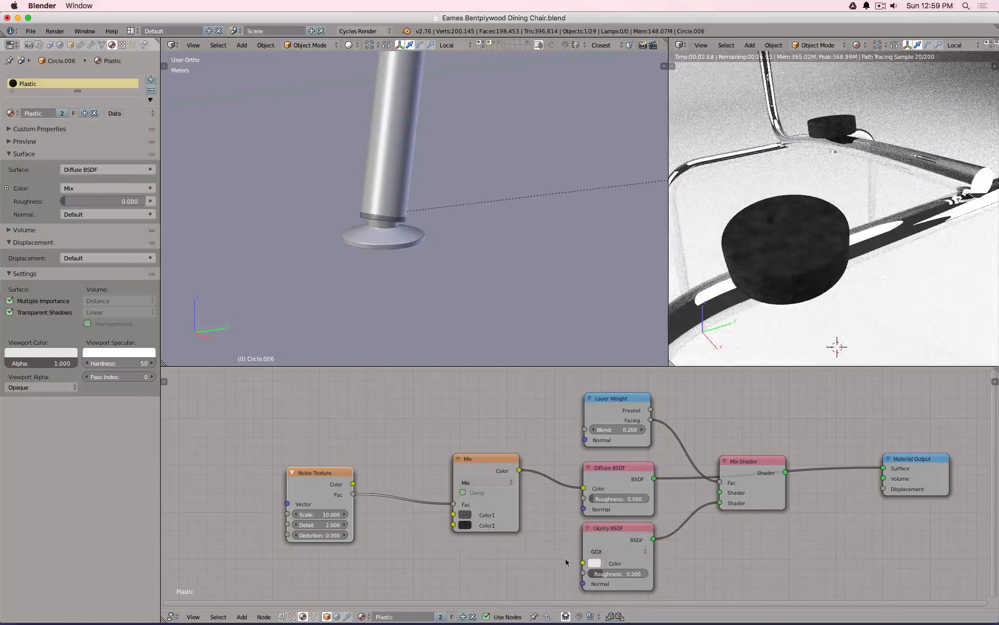
left_click_drag(596, 564, 469, 518)
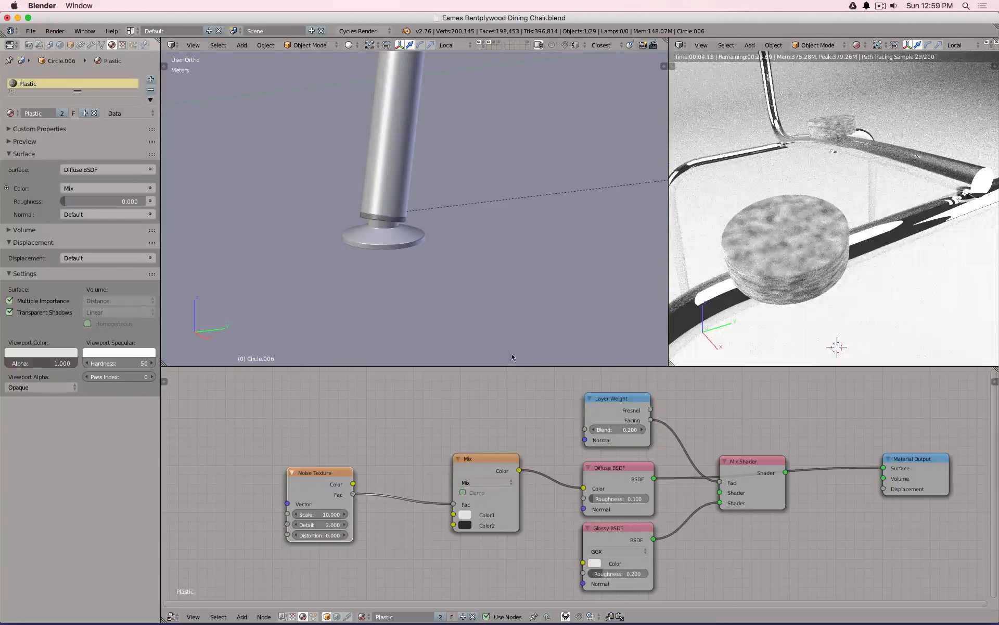
- Add a Texture Coordinate node and place it before the Noise Texture
key("shift+a")
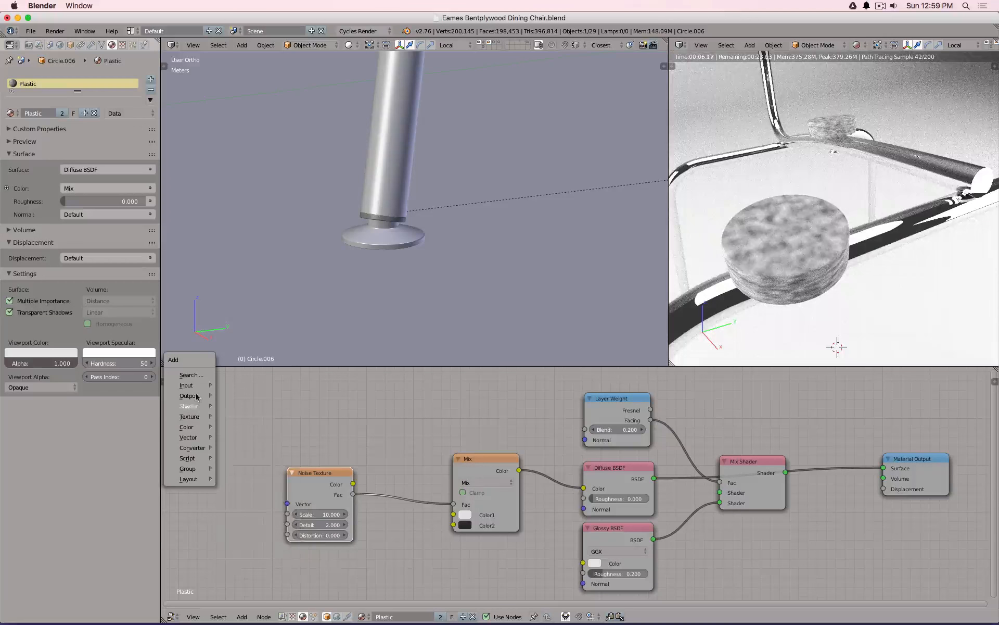
mouse_move(187, 385)
left_click(240, 400)
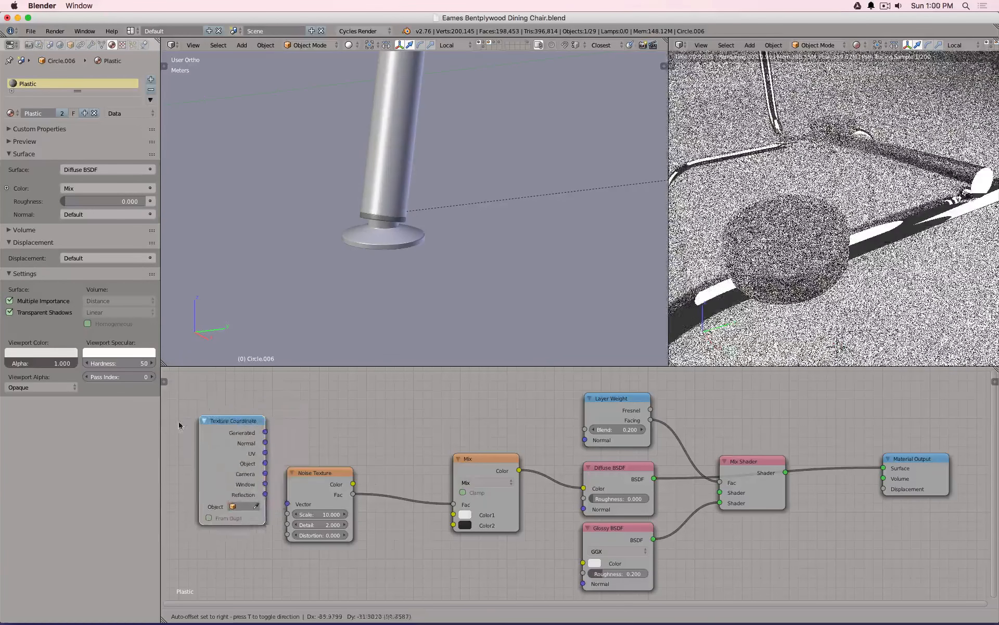
left_click(271, 512)
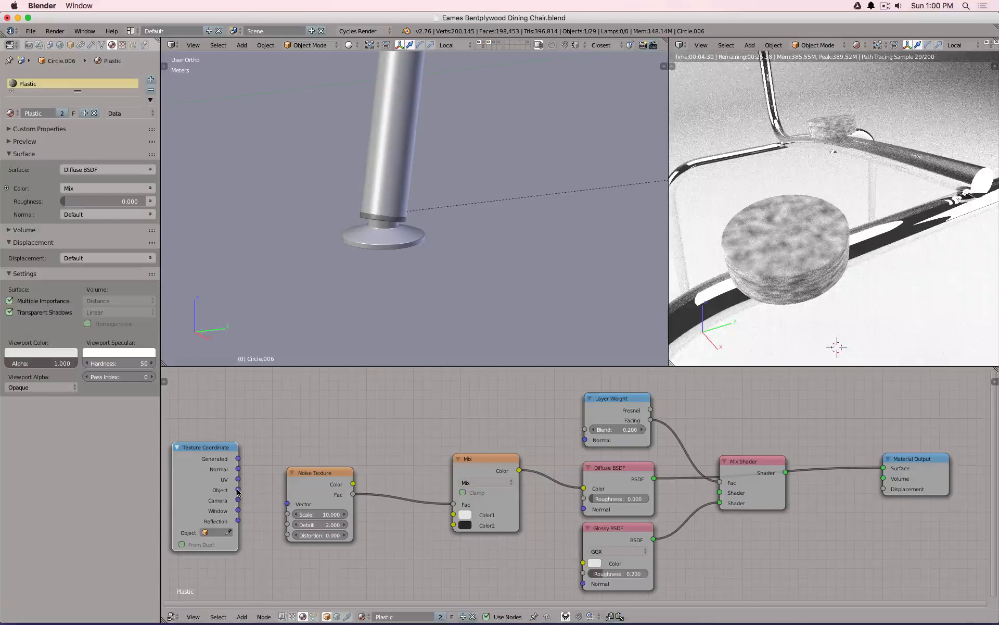
- Connect the Texture Coordinate's Object output to the Noise Texture's Vector input and set the noise Scale to 1
left_click_drag(238, 490, 288, 503)
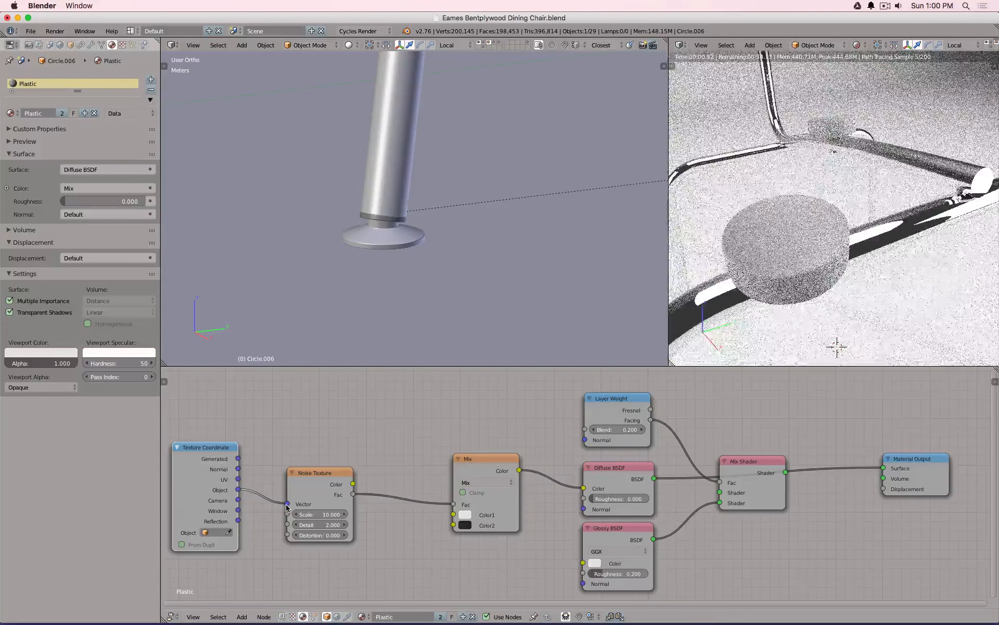
left_click(321, 512)
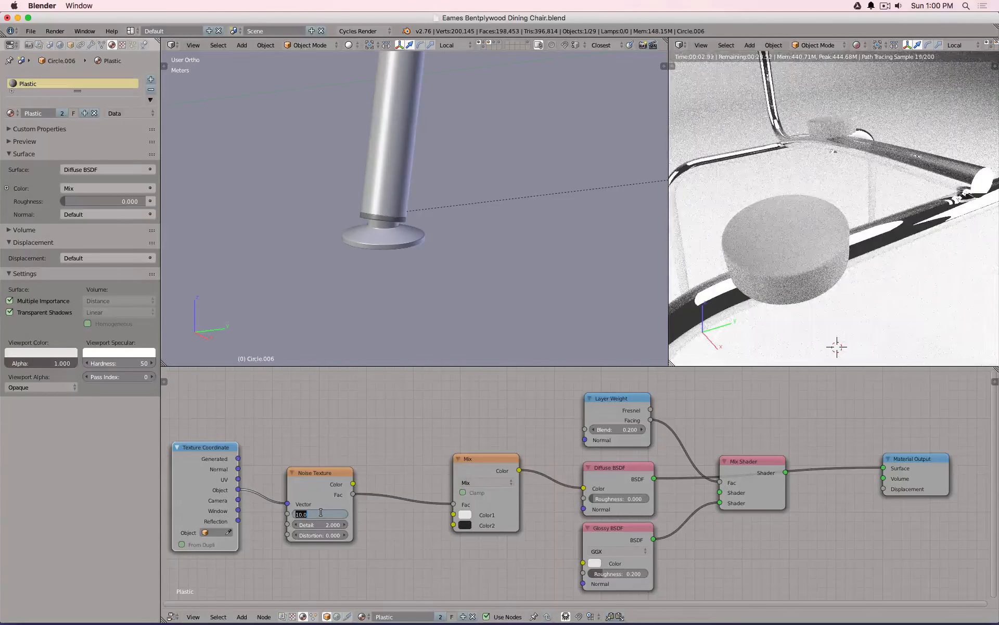
type("1")
key("Return")
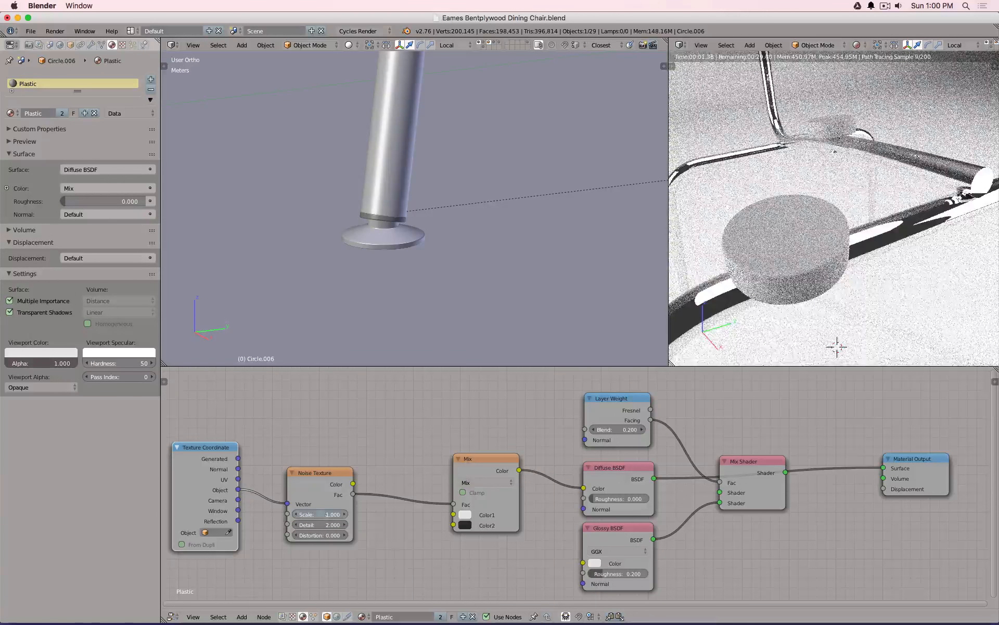
- Try Noise Texture Scale values of 100, 200 and 50 to compare the pattern size on the mount
left_click(321, 513)
type("100")
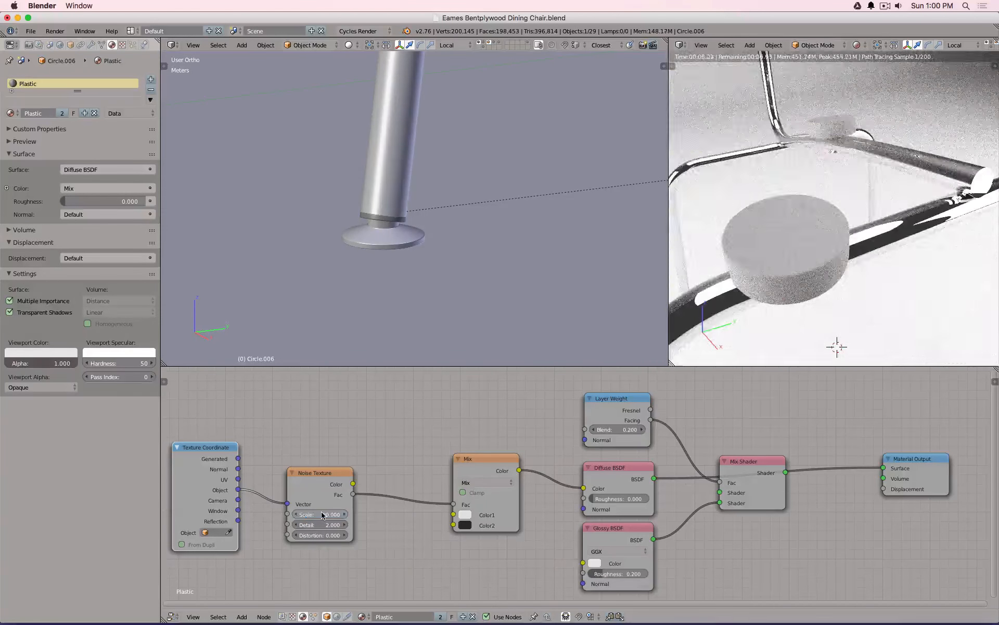
key("Return")
left_click(321, 513)
type("2")
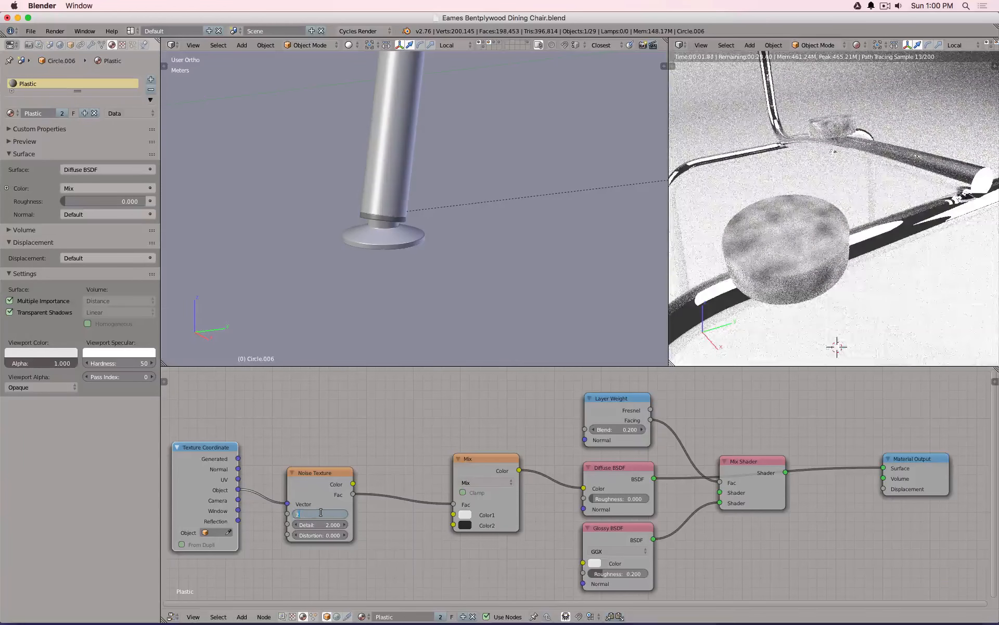
type("00")
key("Return")
left_click(321, 512)
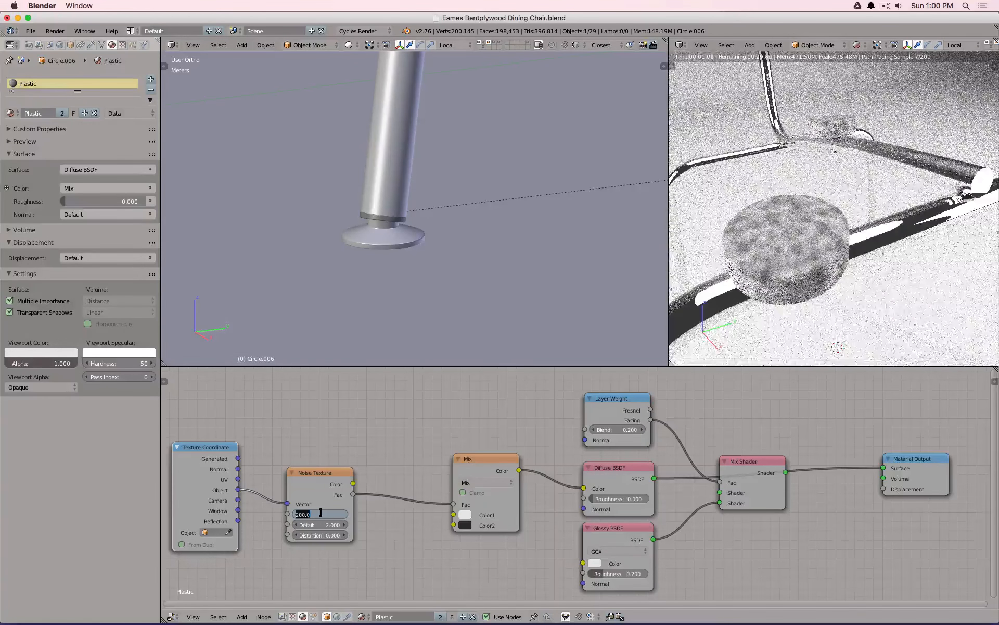
type("50")
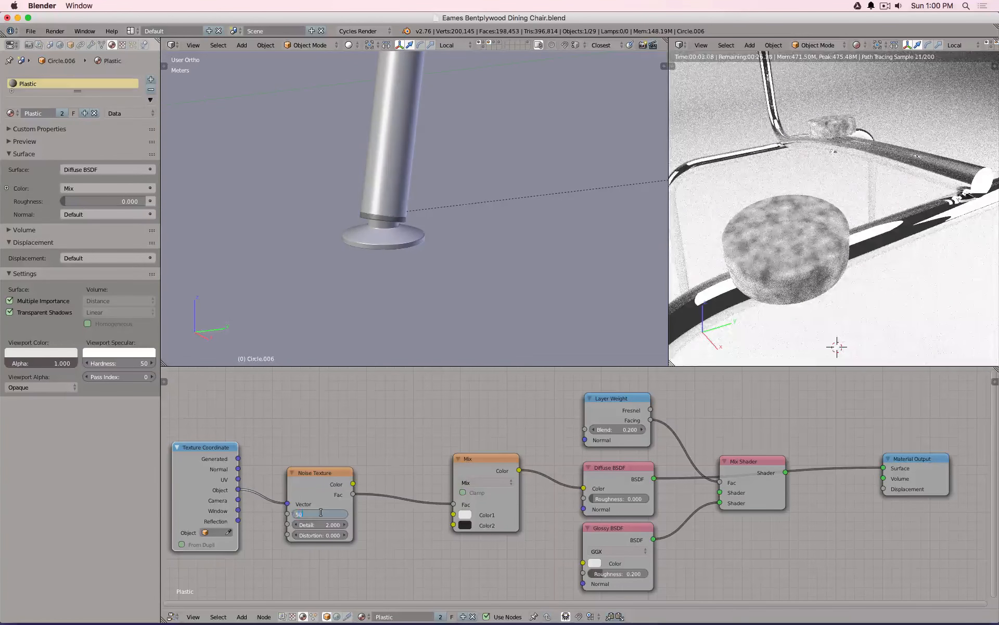
key("Return")
- Set the Noise Texture's Scale to 80
left_click(321, 515)
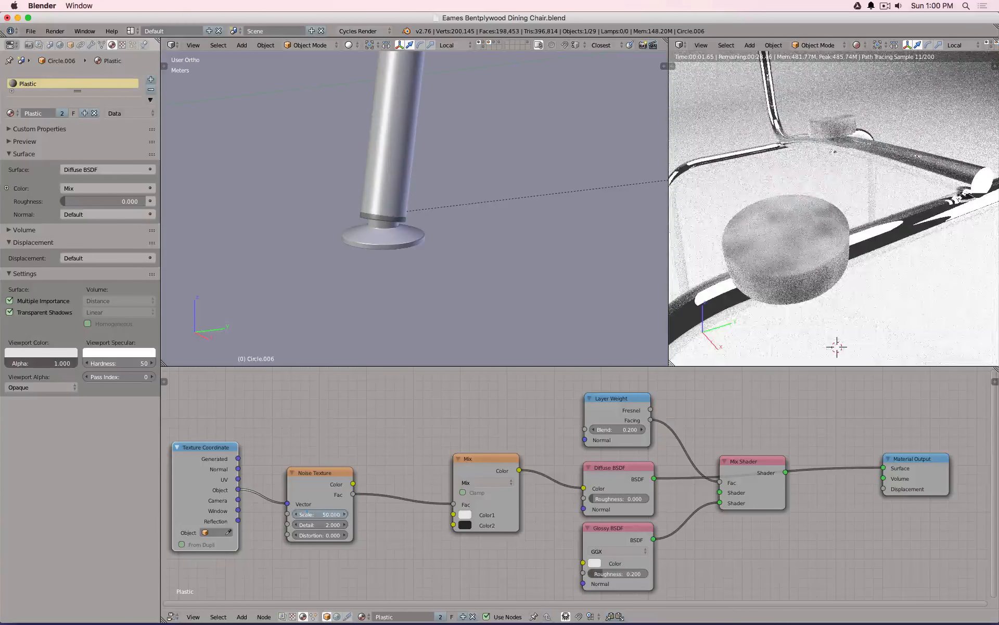
type("80")
key("Return")
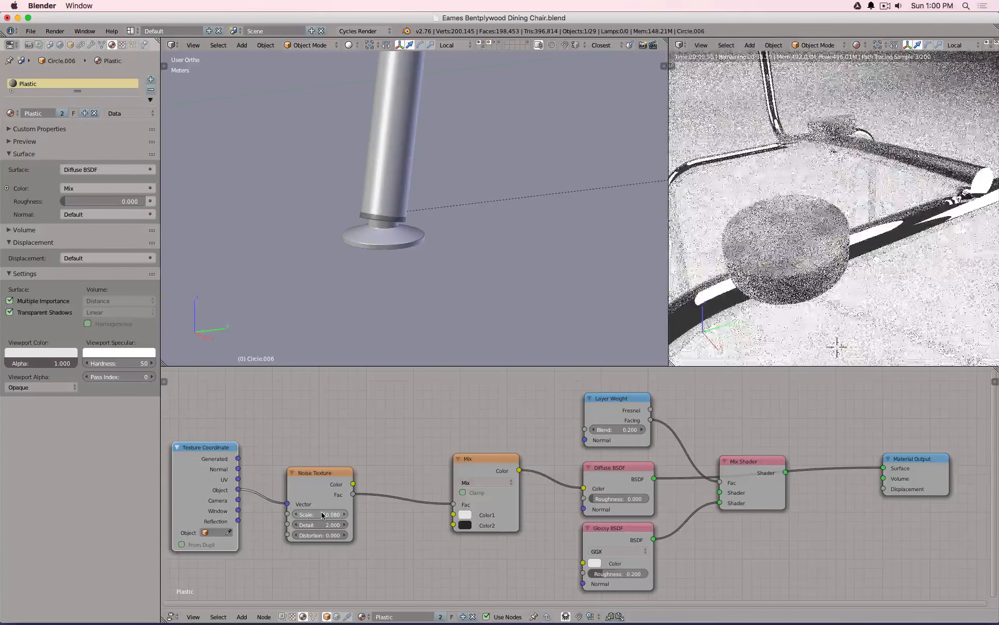
left_click(320, 513)
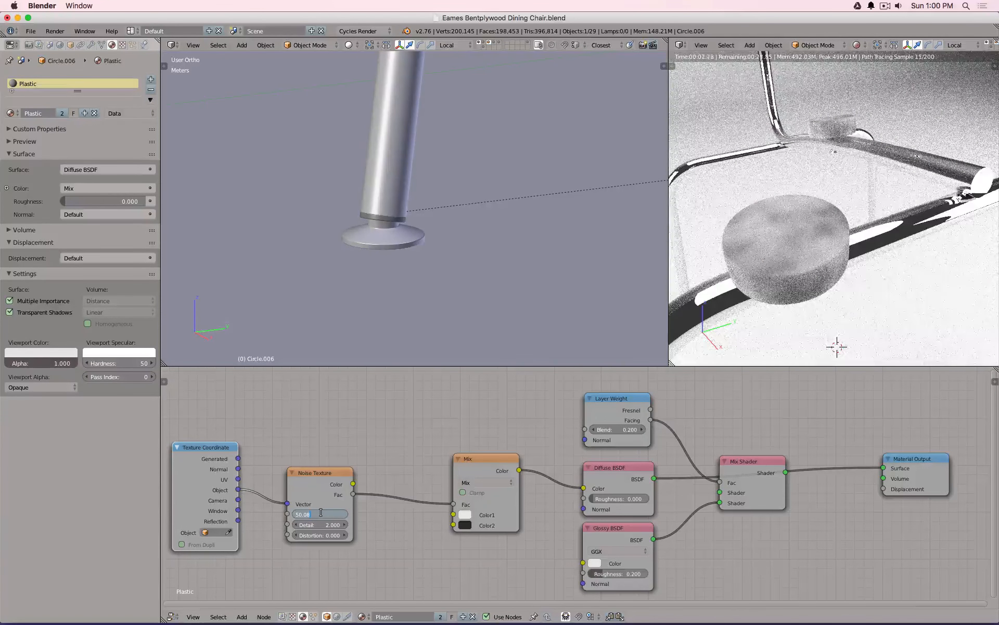
key("BackSpace")
key("BackSpace")
key("BackSpace")
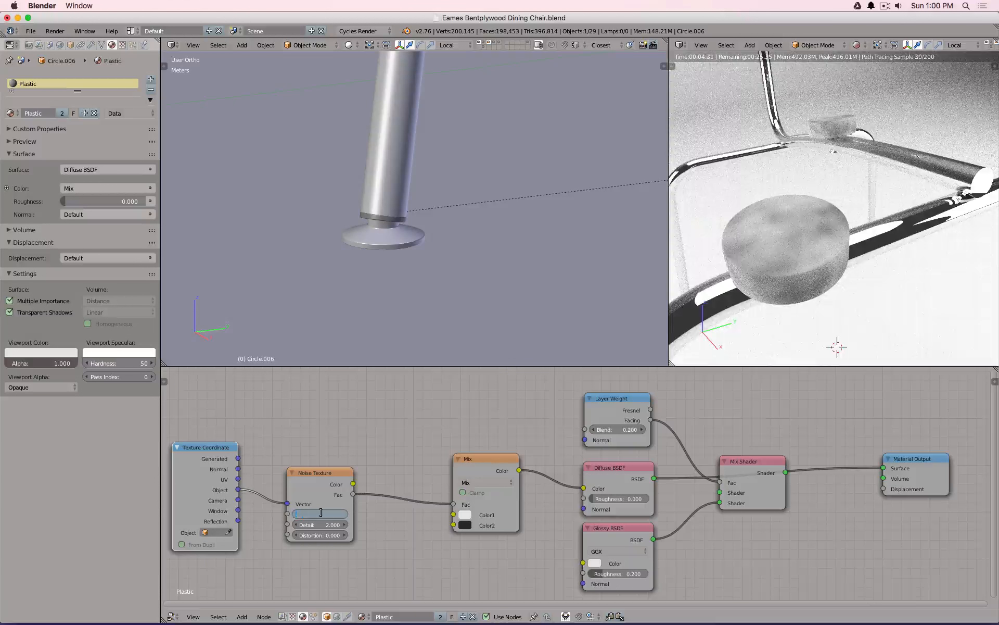
type("80")
key("Return")
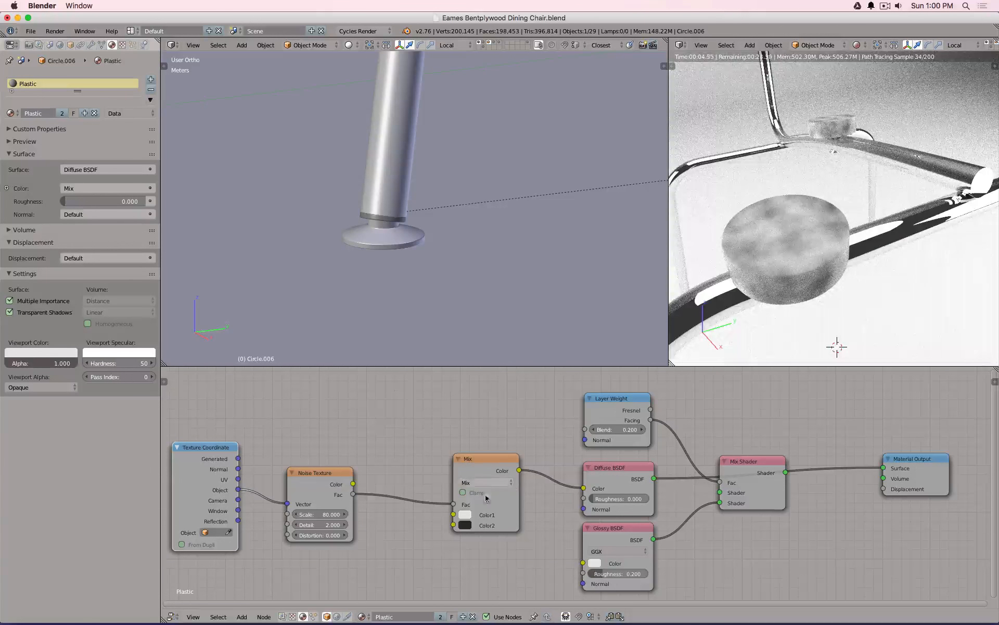
- Set the Mix node's Color1 to dark grey and Color2 to RGB 0.062, checking the rubber mount reference photo in Chrome
key("ctrl+v")
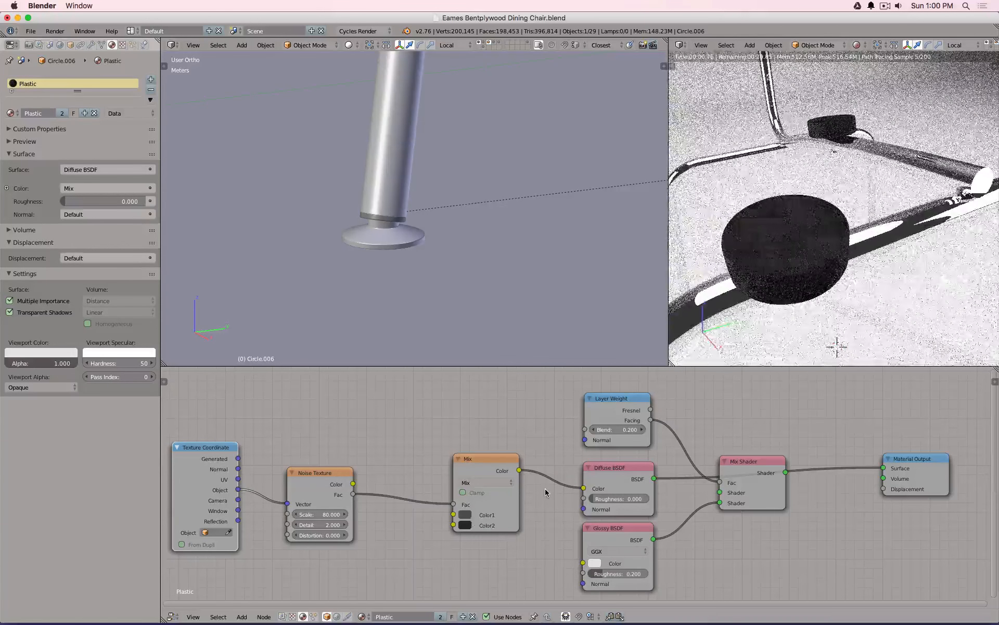
left_click(466, 515)
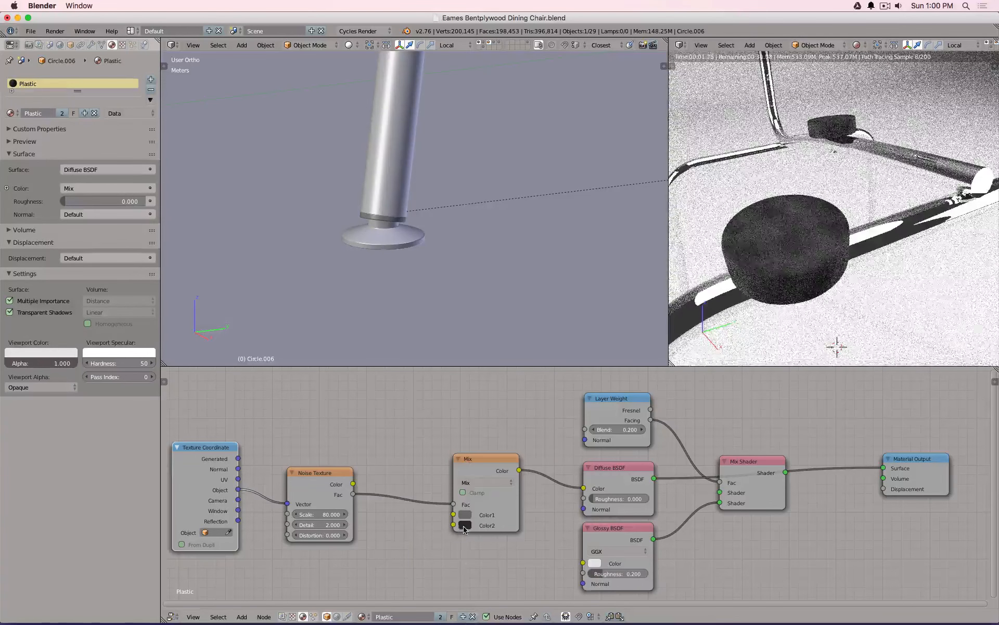
left_click(464, 525)
scroll(464, 528, "up", 2)
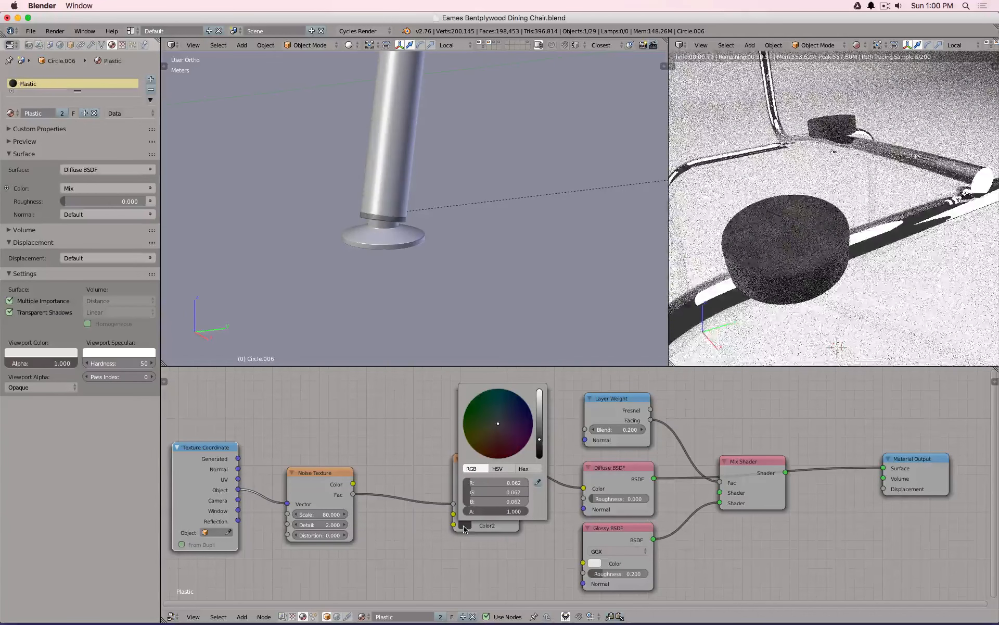
key("super+Tab")
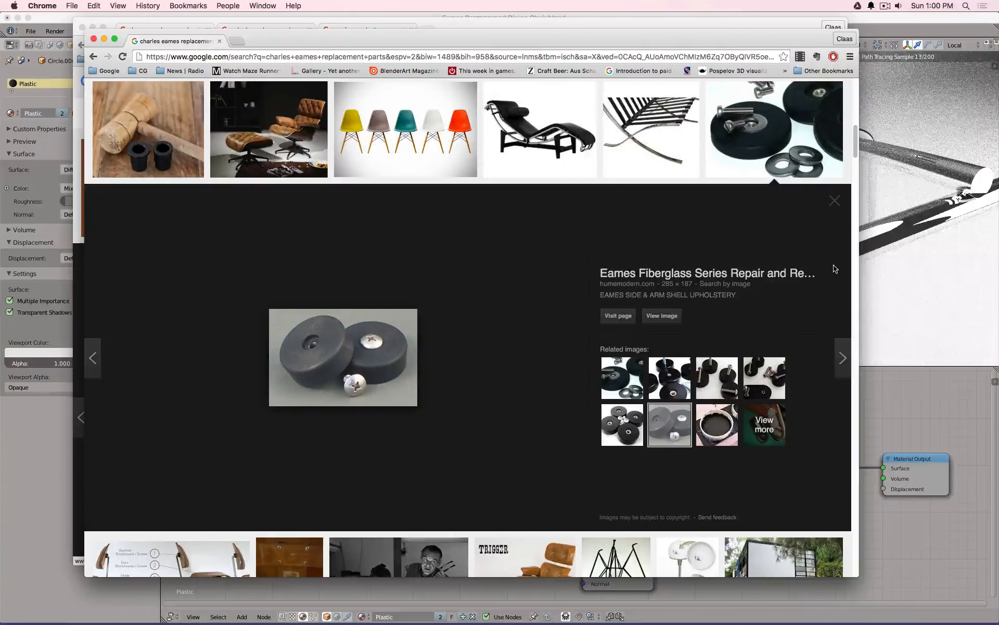
left_click(963, 412)
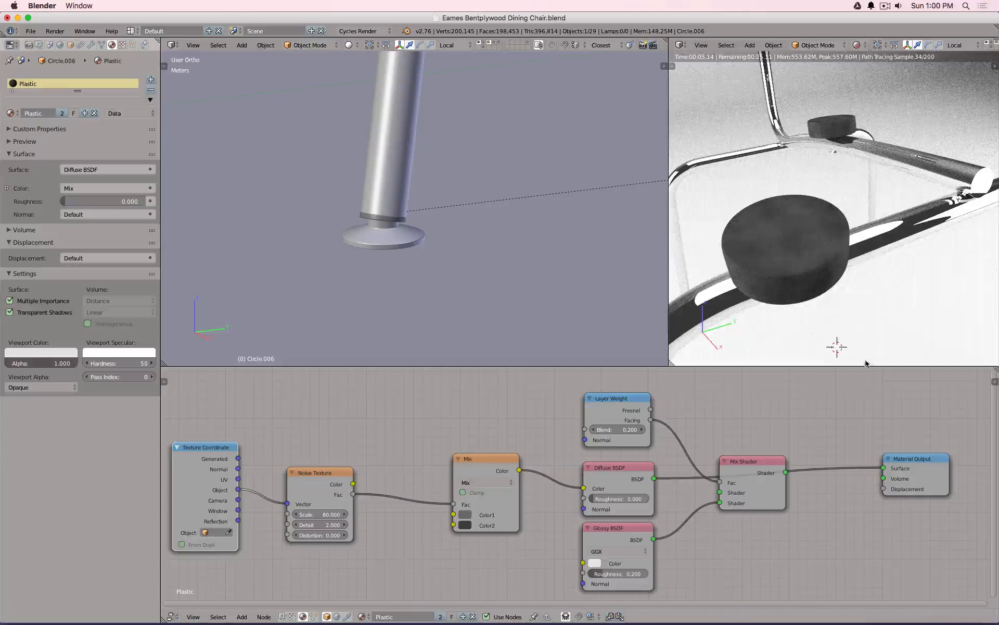
- Try a Noise Texture Scale of 100, then raise it to 200
left_click(311, 513)
type("100")
key("Return")
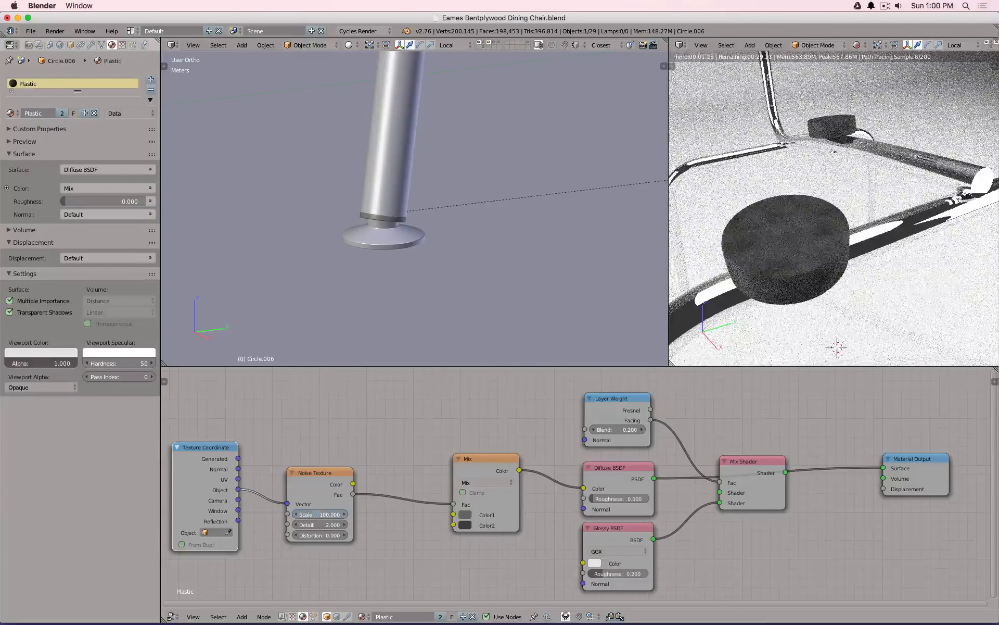
left_click(314, 515)
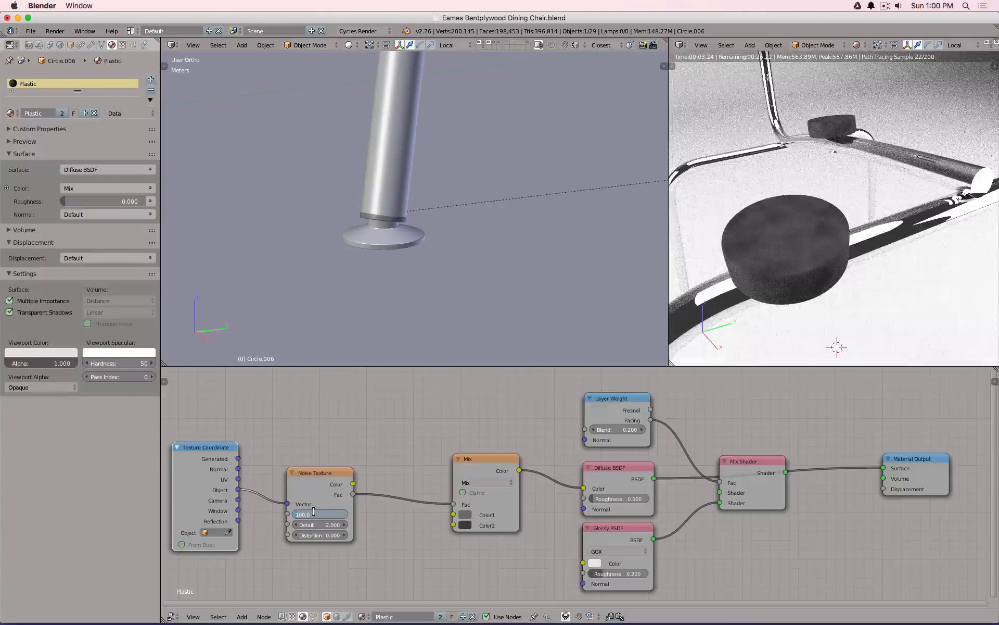
key("Return")
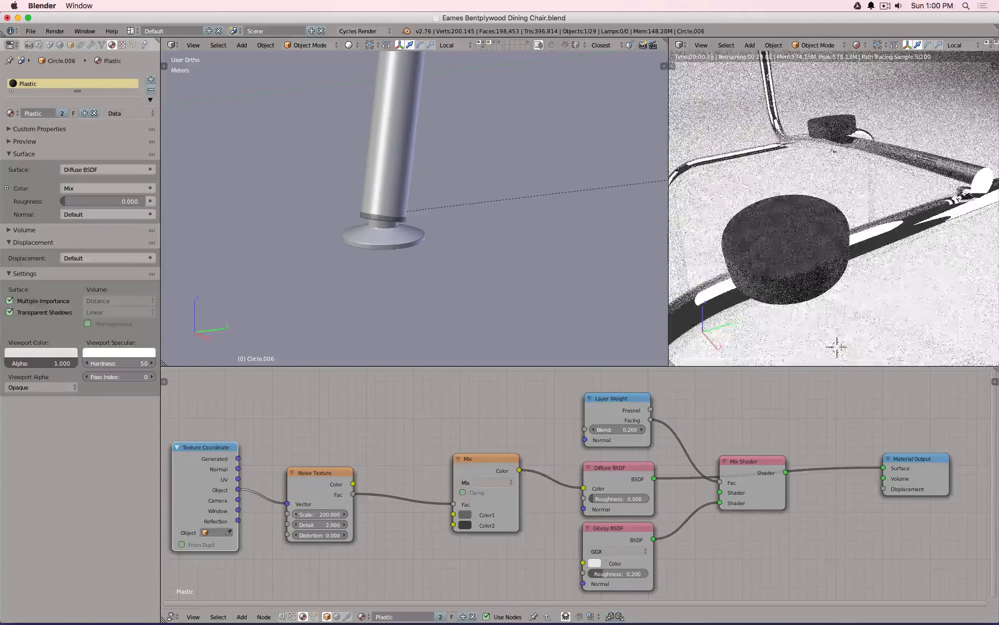
- Link the Mix Shader to the Material Output's Surface and the Diffuse BSDF to its first Shader input, then compare with the reference photo in Chrome
left_click_drag(786, 472, 883, 471)
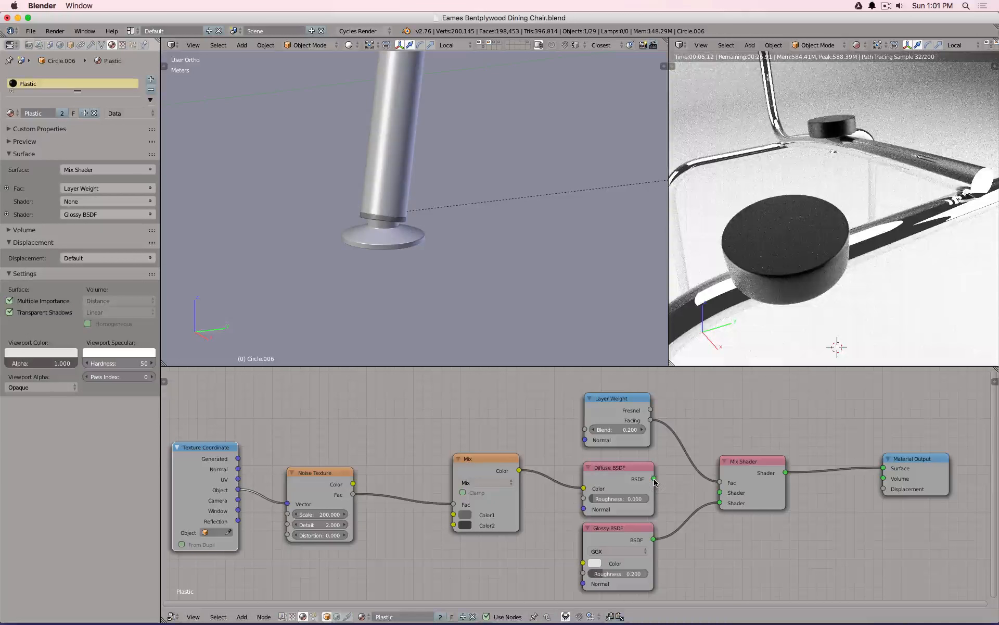
left_click_drag(654, 478, 719, 492)
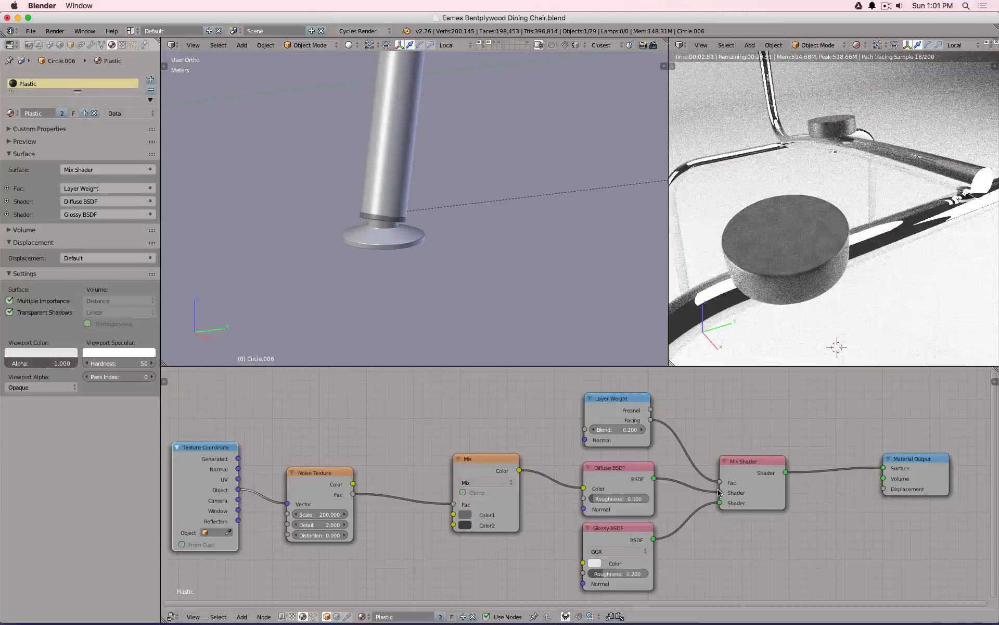
key("super+Tab")
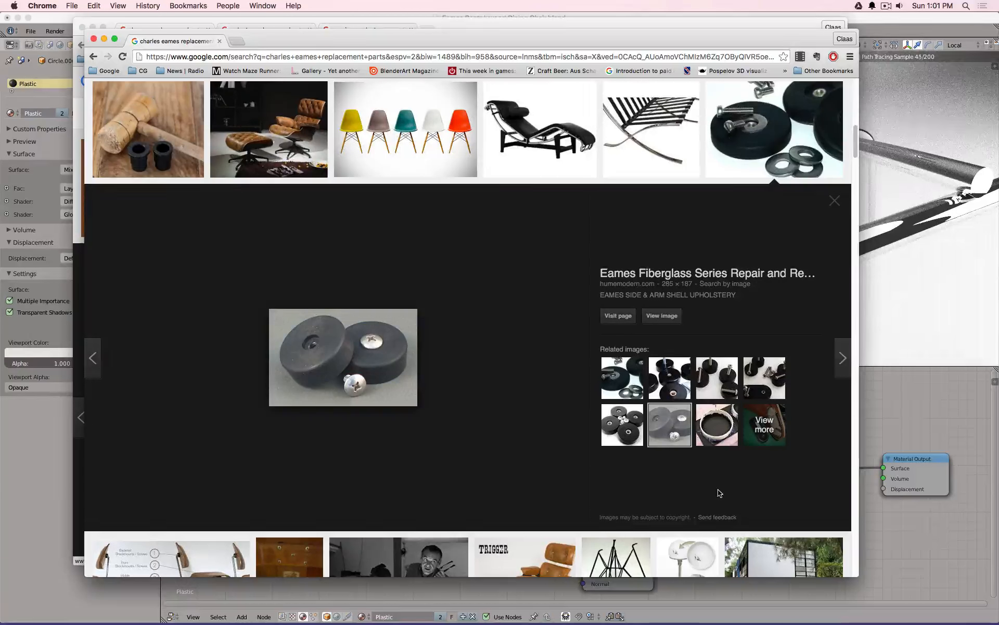
key("super+Tab")
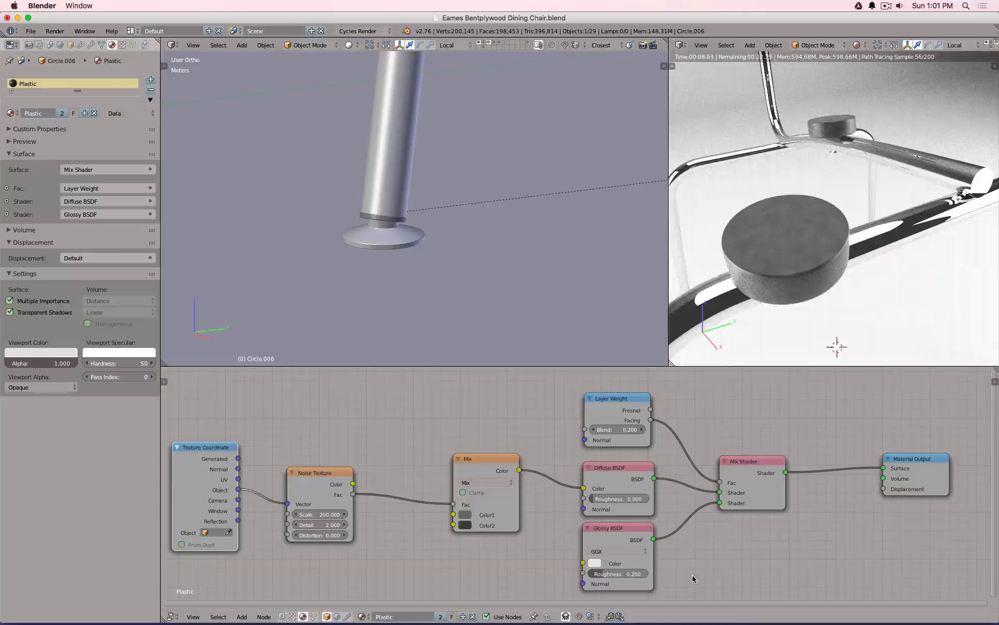
- Try a Glossy BSDF Roughness of 0.05 and settle on 0.1
left_click_drag(625, 573, 622, 574)
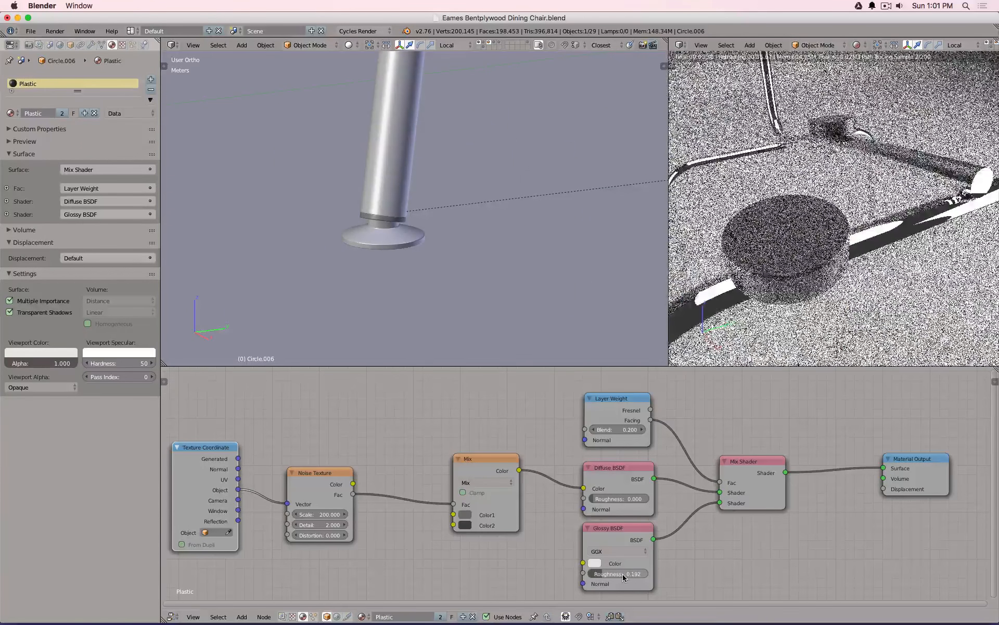
left_click(623, 573)
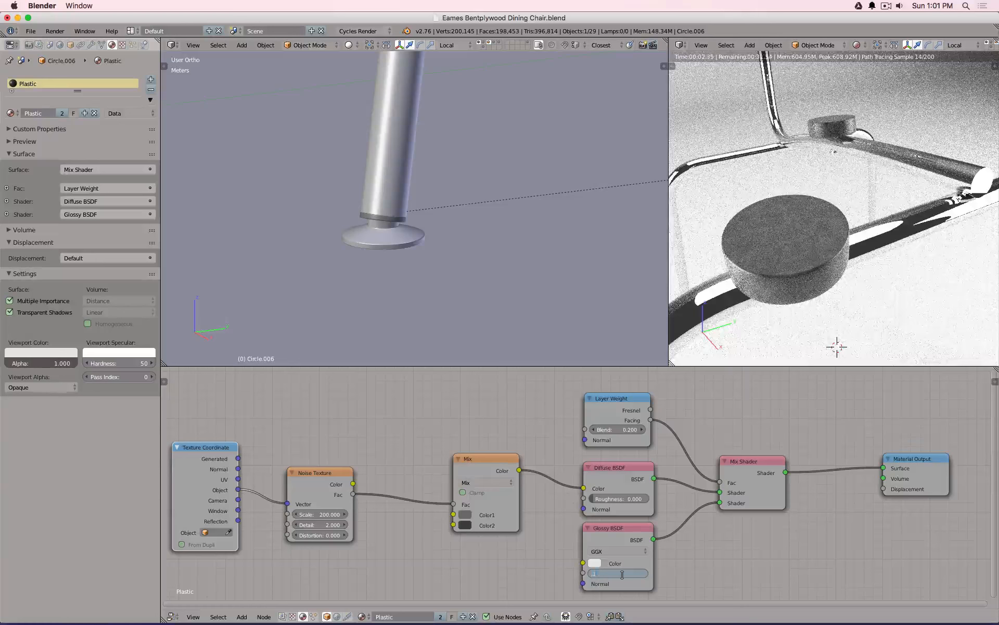
type(".1")
key("Return")
left_click(623, 573)
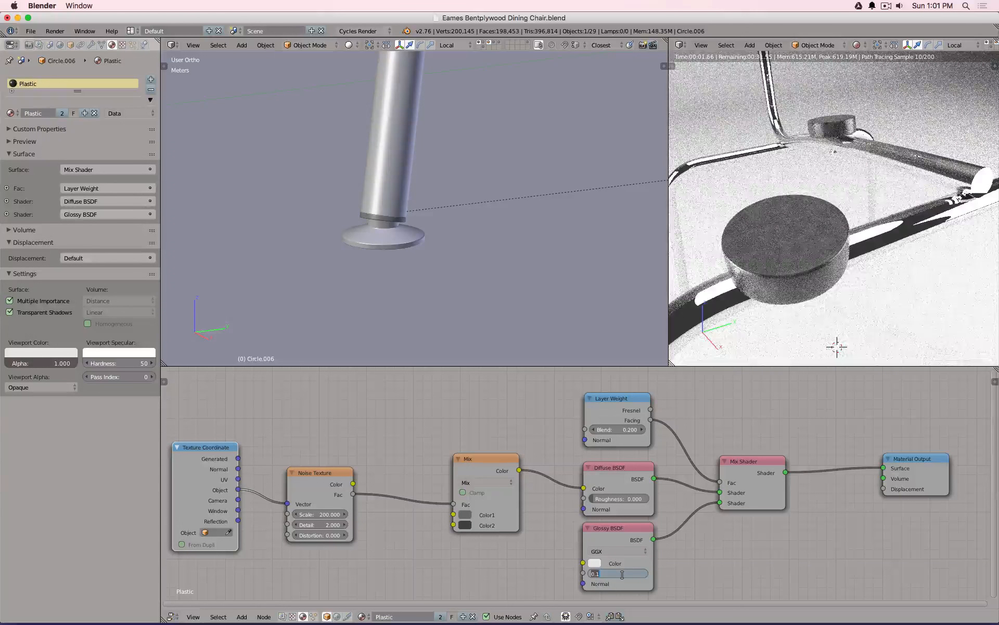
type("0.05")
key("Return")
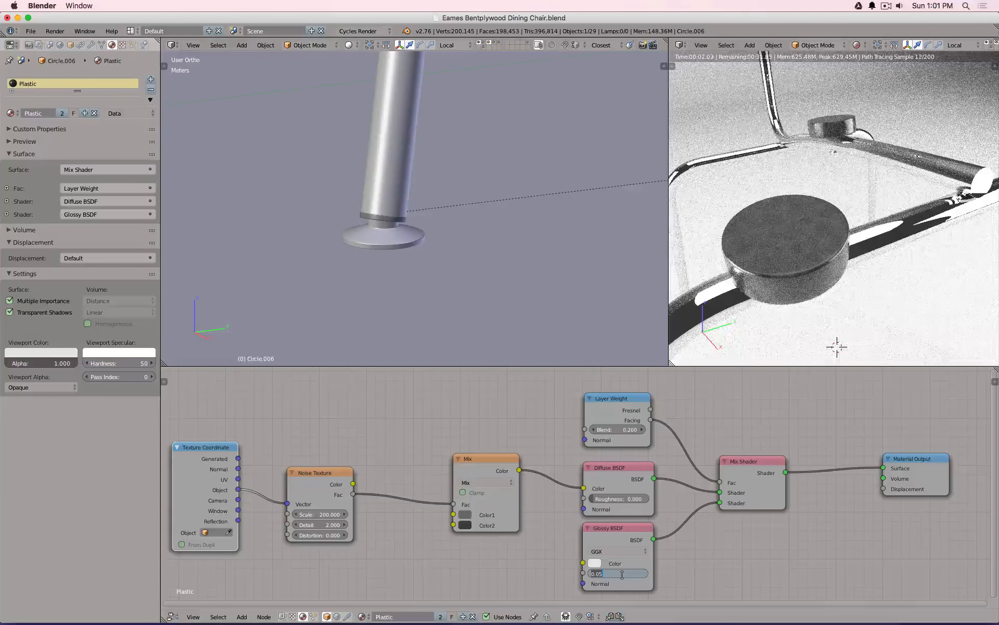
type(".1")
key("Return")
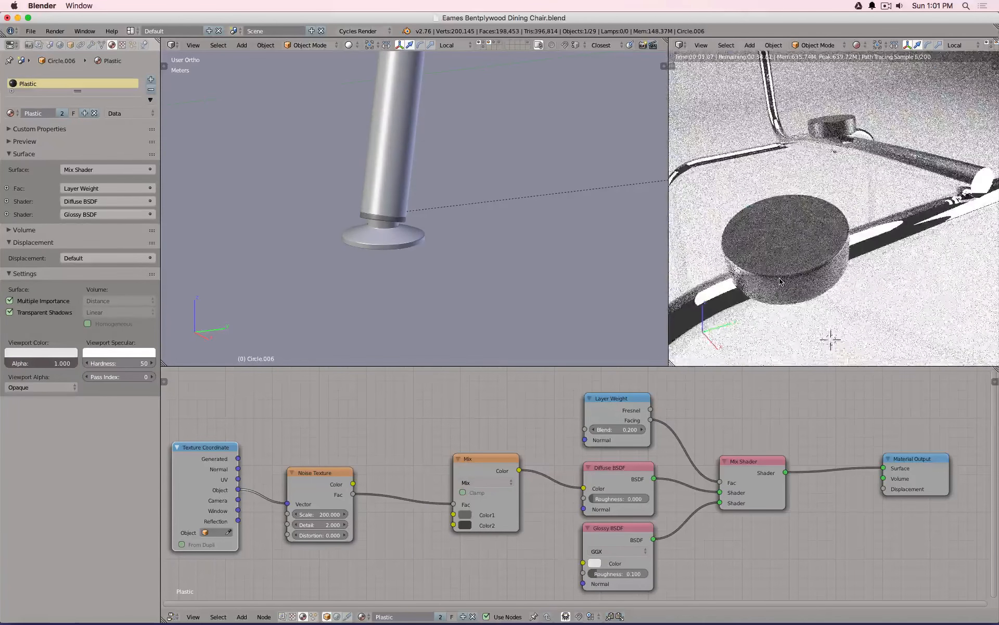
- Insert a Math node set to Multiply between the Layer Weight's Facing output and the Mix Shader's Fac, and check the mounts in the render
scroll(790, 276, "down", 3)
middle_click_drag(790, 276, 774, 205)
scroll(774, 206, "up", 3)
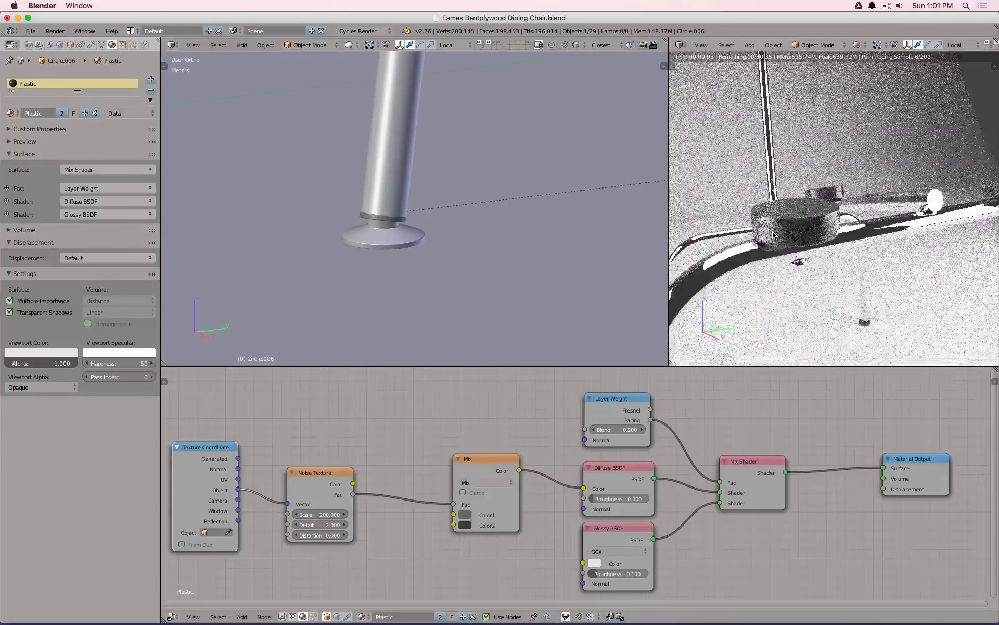
scroll(774, 206, "up", 3)
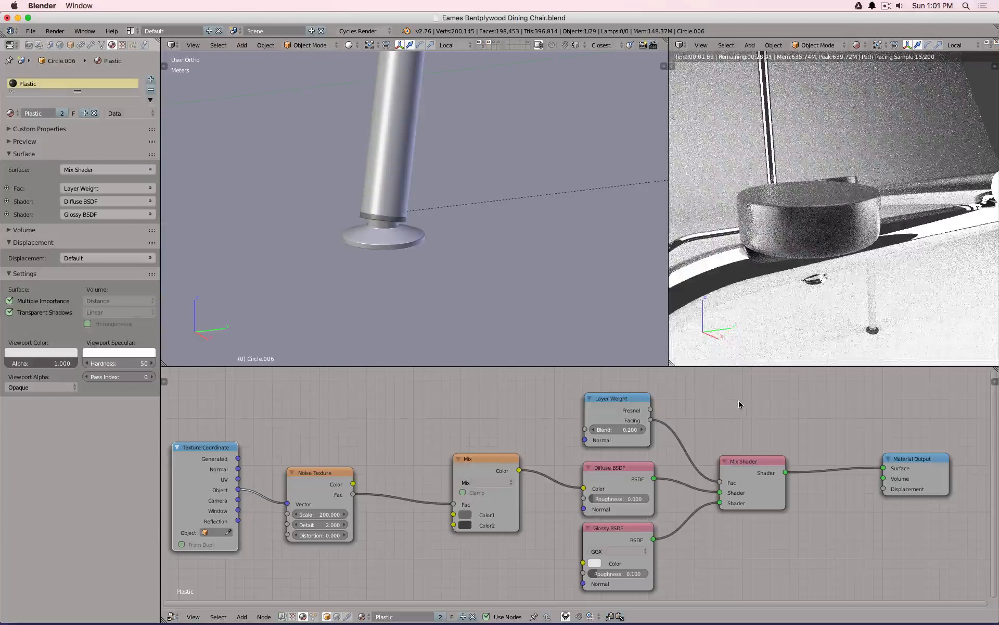
key("shift+a")
mouse_move(740, 403)
mouse_move(726, 465)
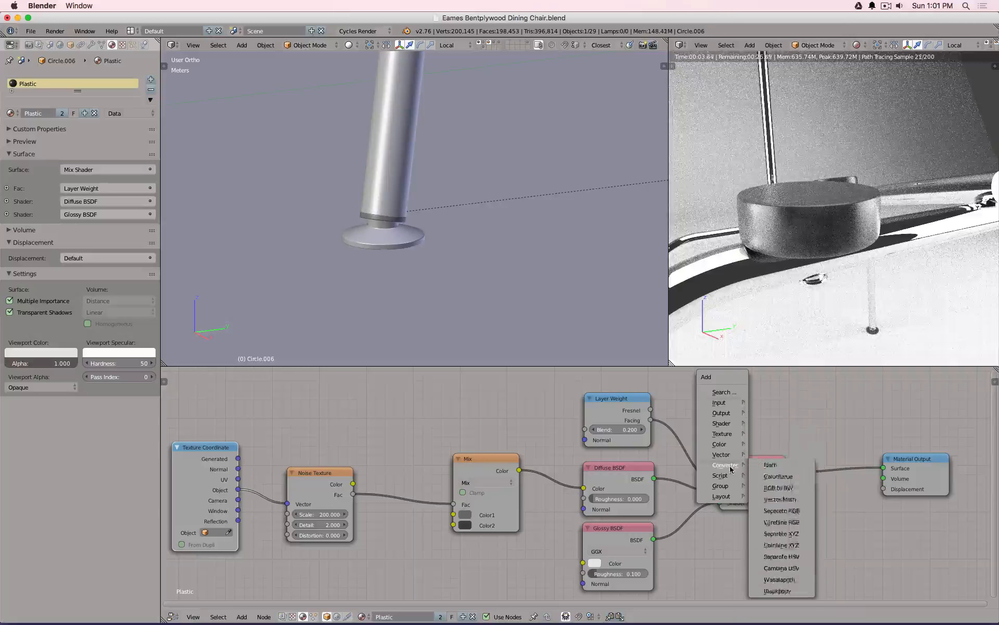
left_click(769, 471)
left_click(683, 398)
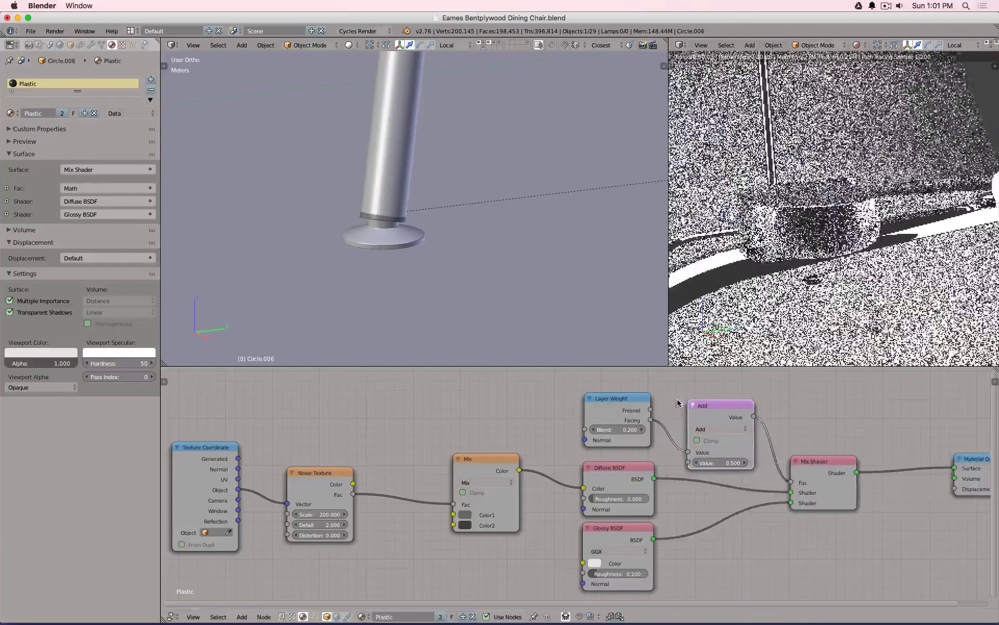
left_click(714, 429)
left_click(709, 398)
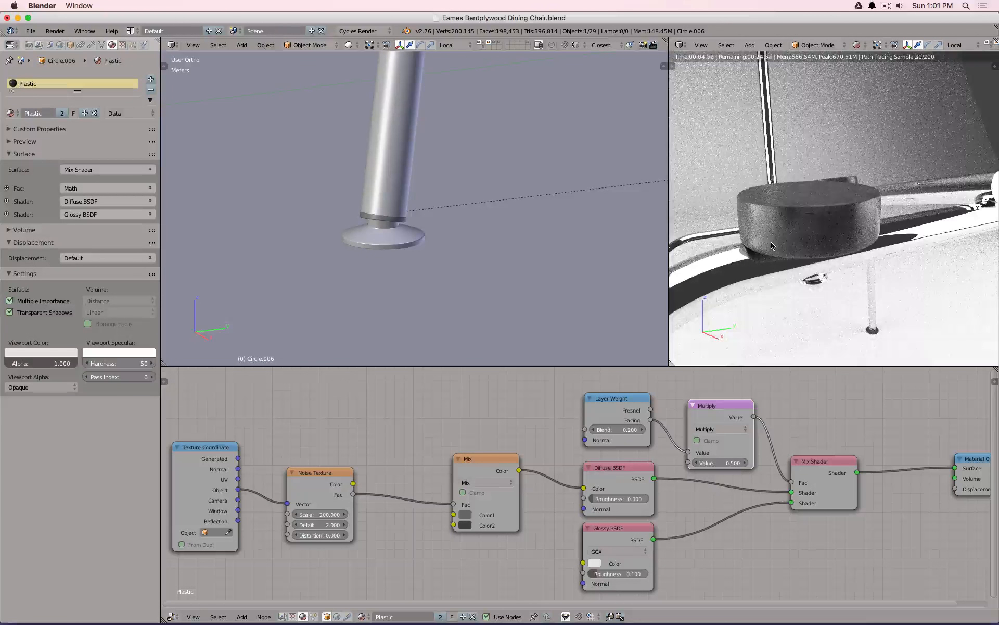
scroll(778, 242, "down", 5)
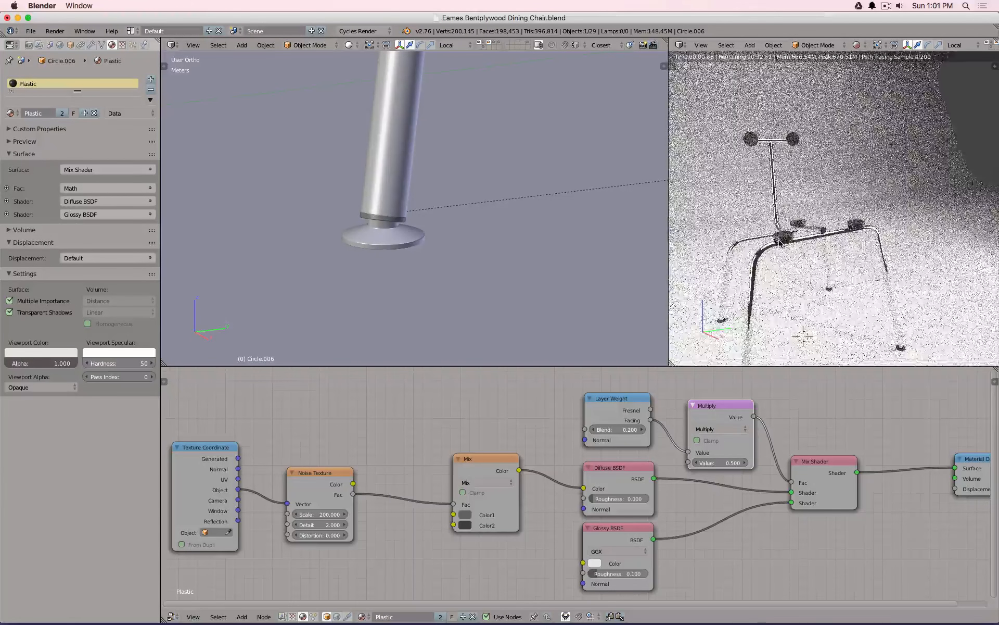
- Check the chair leg's foot in the rendered camera view and rename the Plastic material to Rubber Disks
scroll(779, 241, "up", 10)
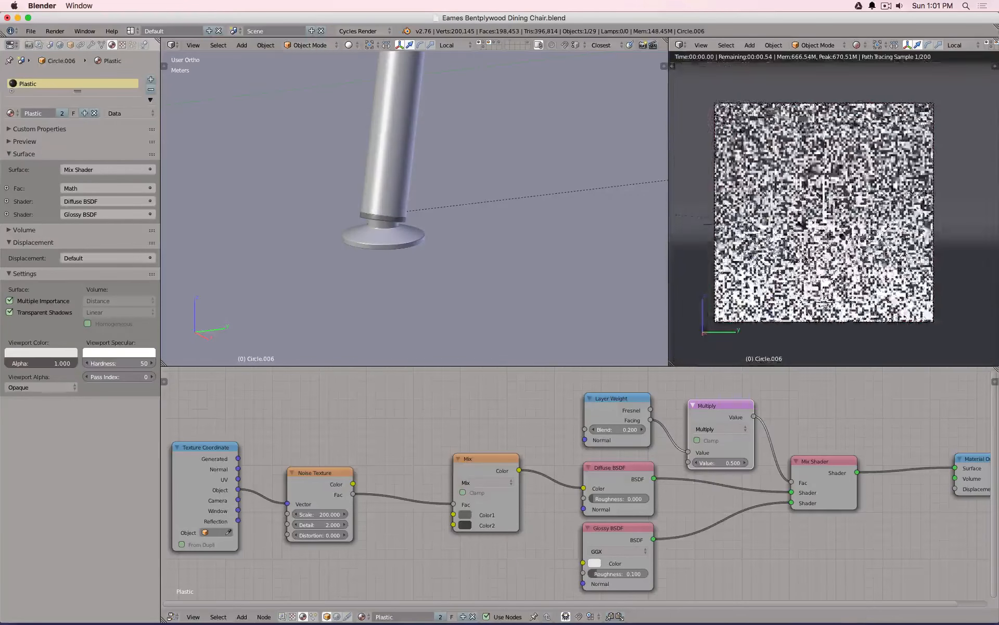
scroll(794, 283, "up", 10)
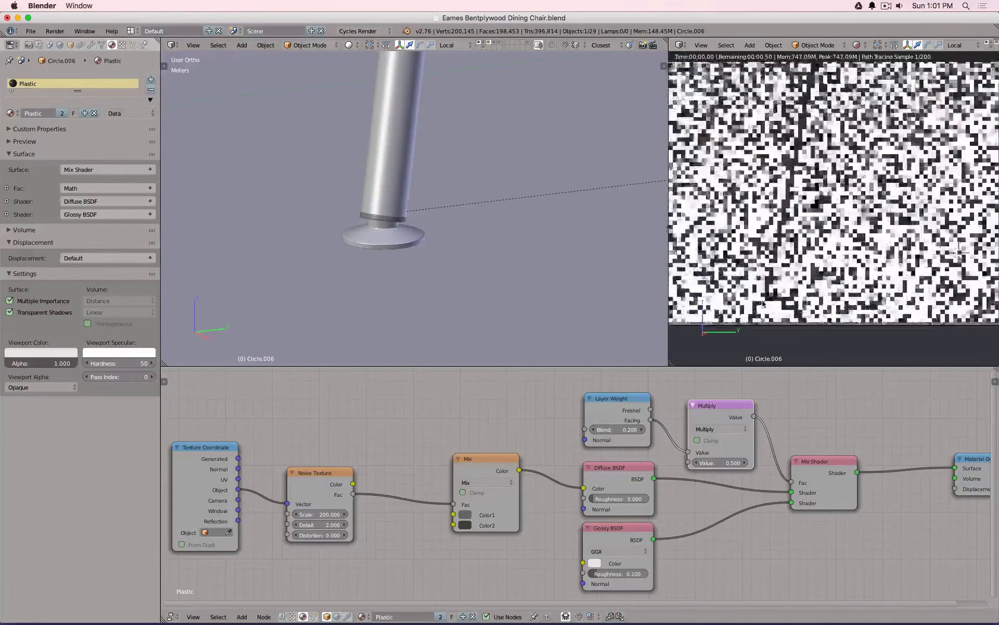
scroll(762, 303, "down", 5)
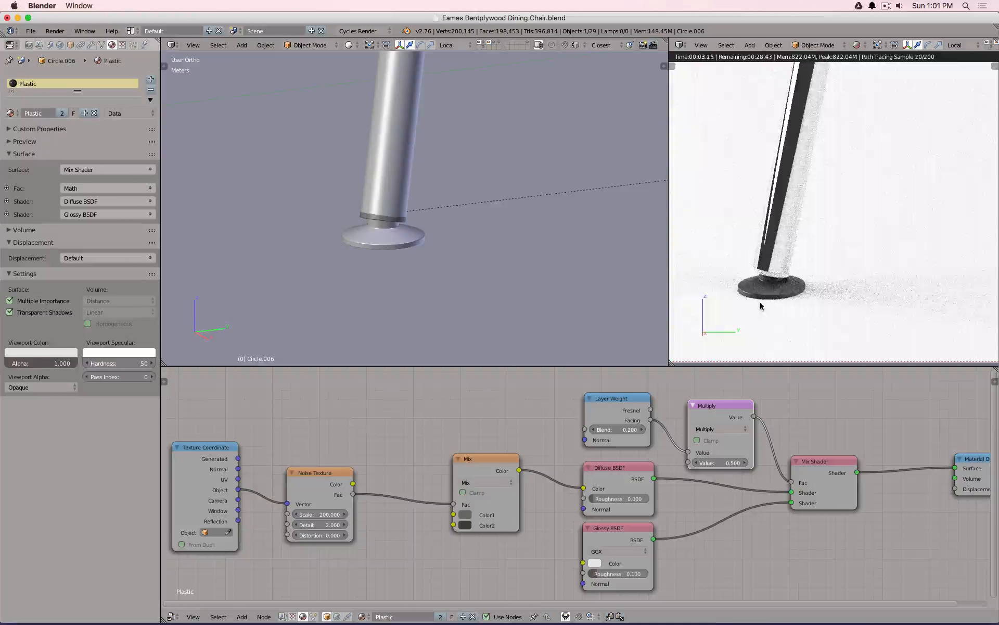
key("shift+z")
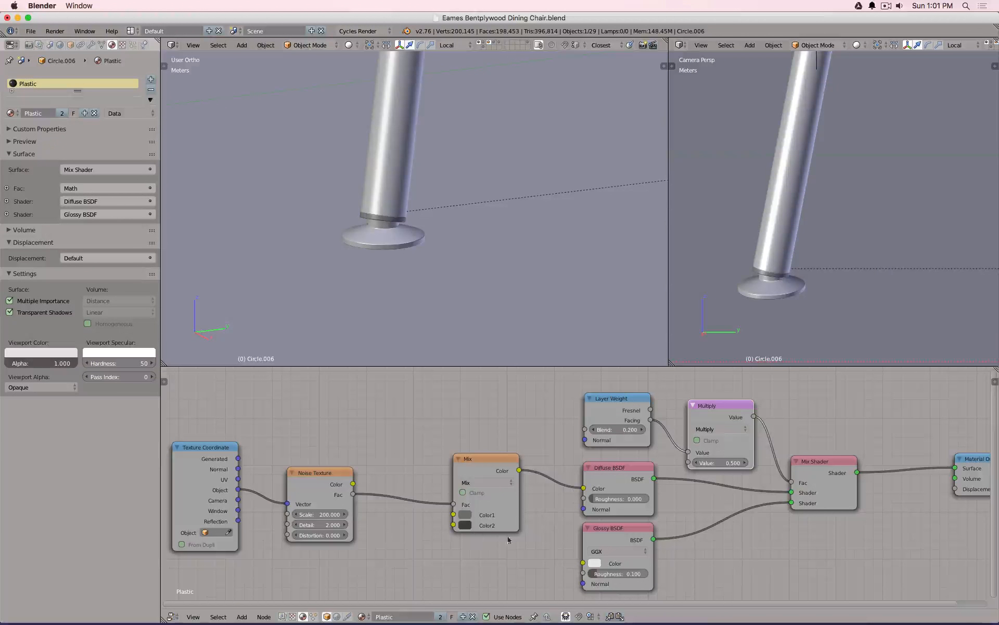
left_click(407, 617)
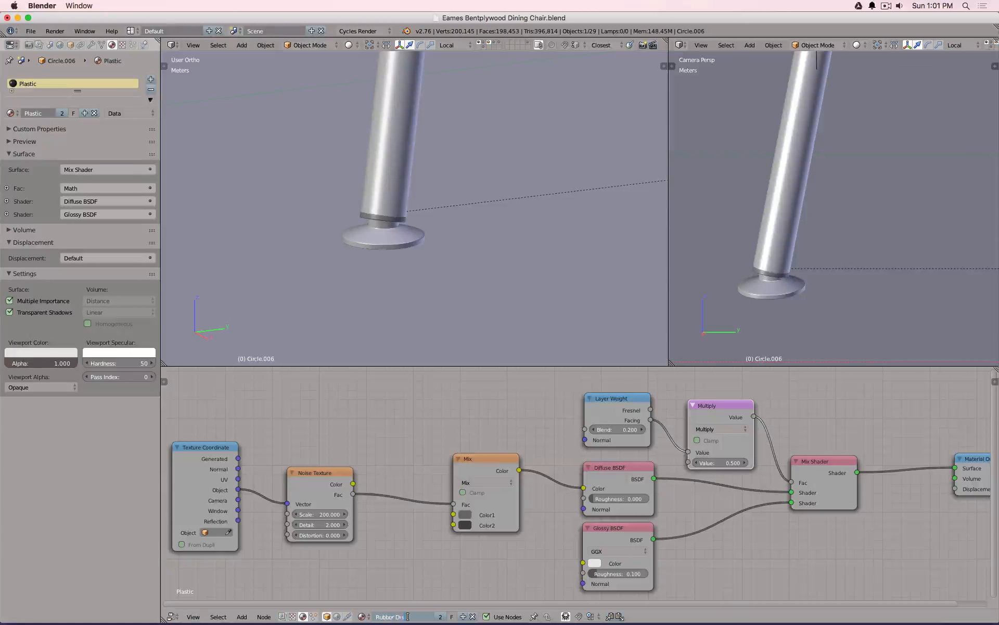
type("Rubber Disks")
key("Return")
- Give the leg's foot disk its own single-user copy of the Rubber Disks material and name it Plastic Glossy
key("z")
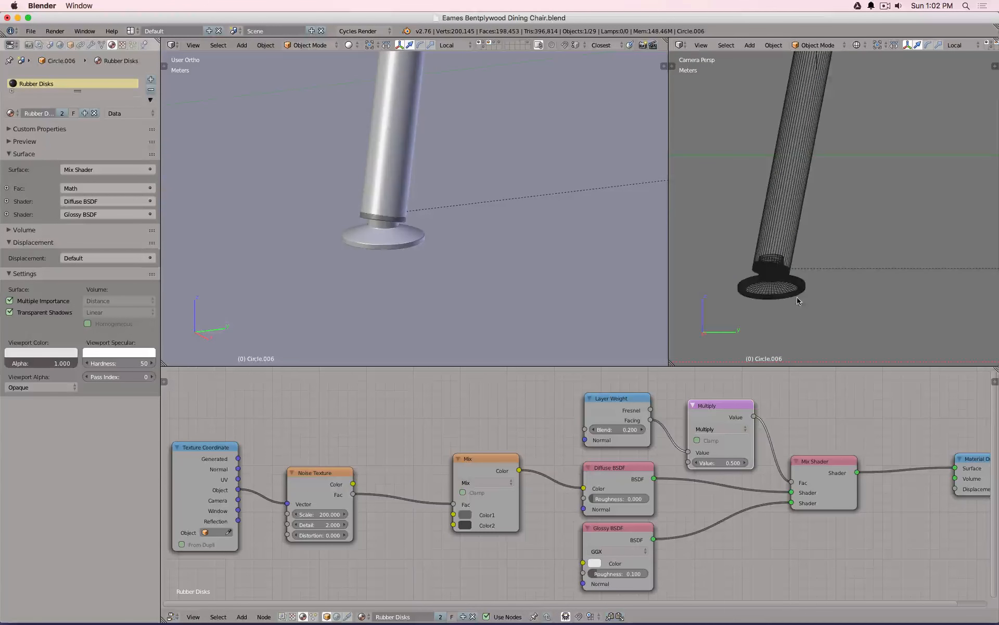
right_click(789, 297)
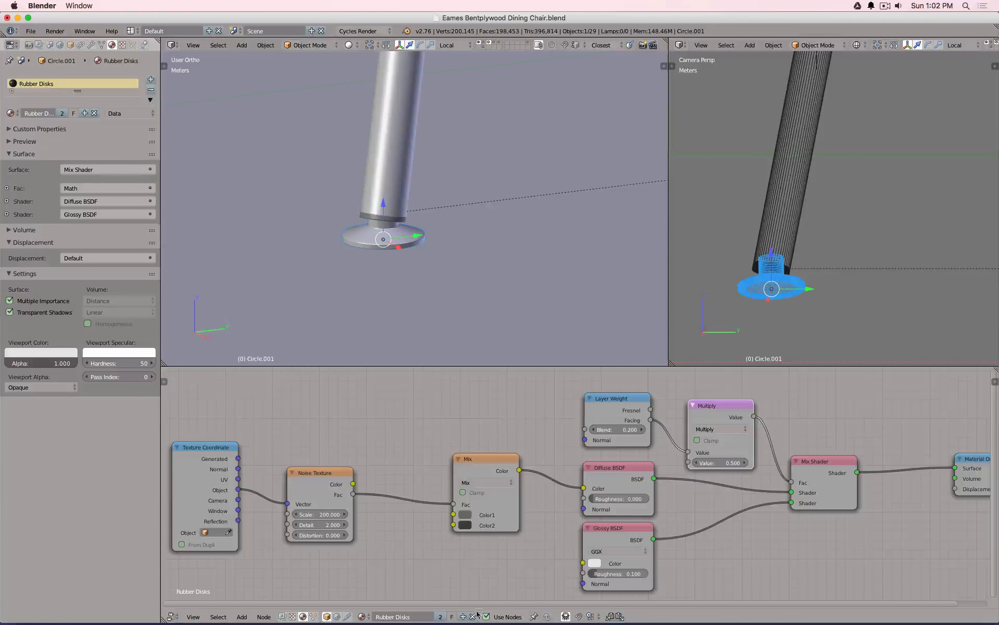
left_click(440, 617)
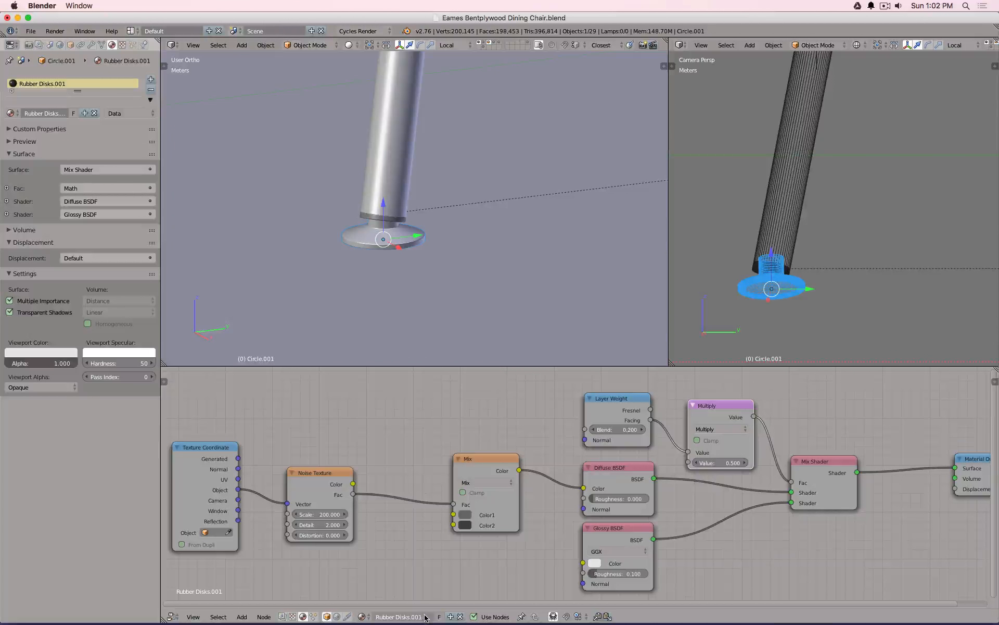
left_click(412, 617)
type("Plastic Glossy")
key("Return")
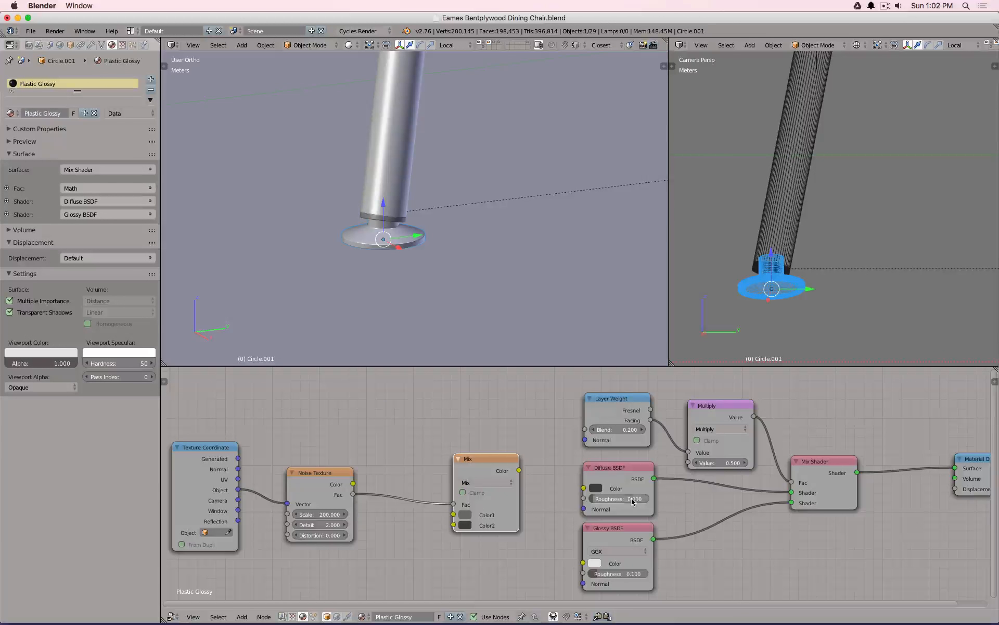
- Delete the Mix color node from the Plastic Glossy material and preview the foot up close in the rendered view
key("x")
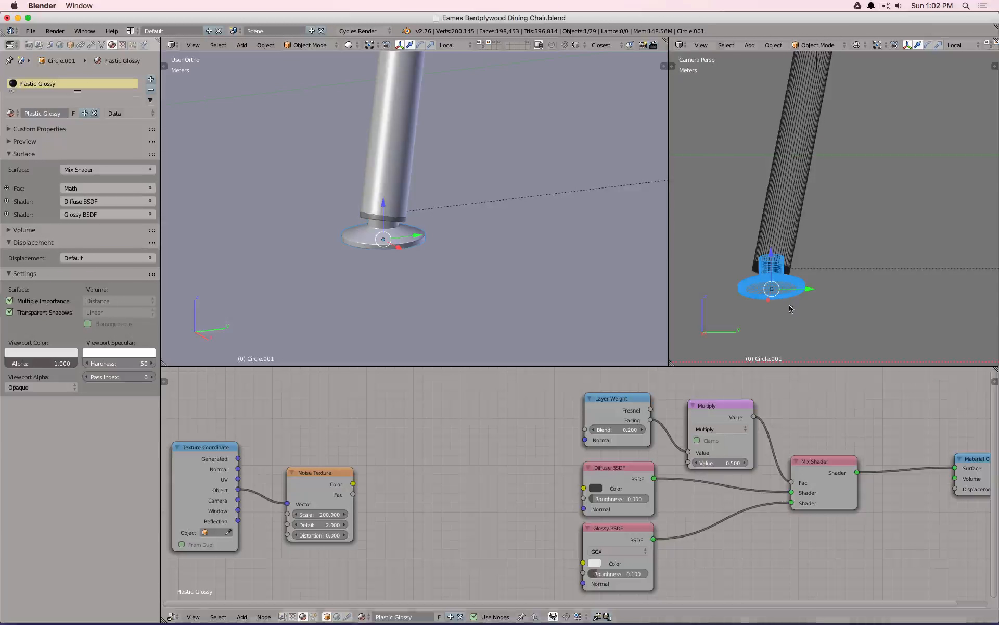
scroll(774, 287, "up", 5)
middle_click_drag(761, 274, 836, 264, "shift")
scroll(838, 263, "up", 2)
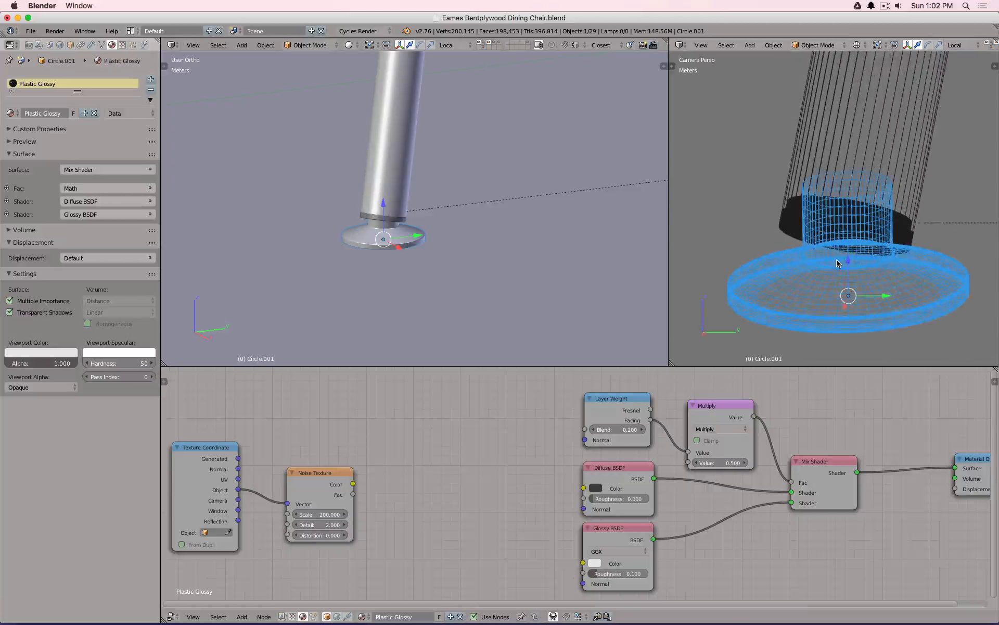
key("shift+z")
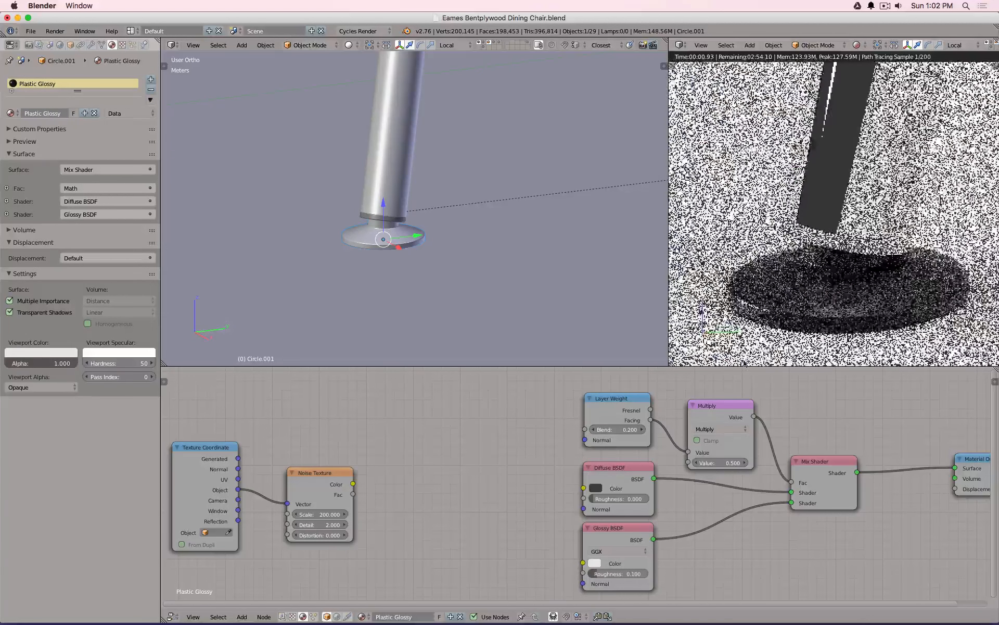
- Set the Glossy BSDF Roughness to 0.05 and the Multiply node's Value to 1 for a shinier foot
left_click(622, 567)
left_click(621, 572)
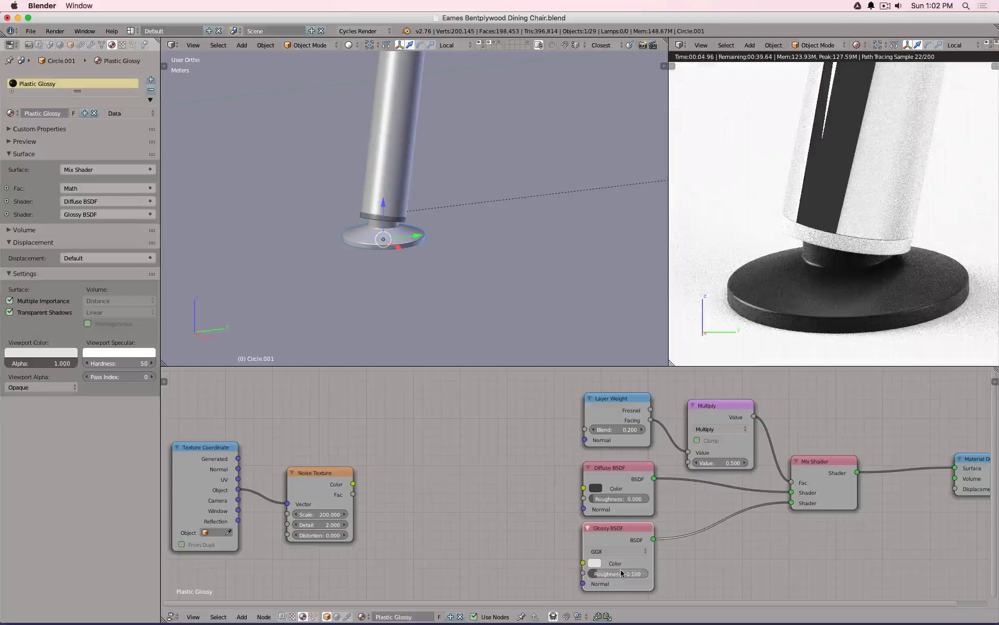
type("0.05")
key("Return")
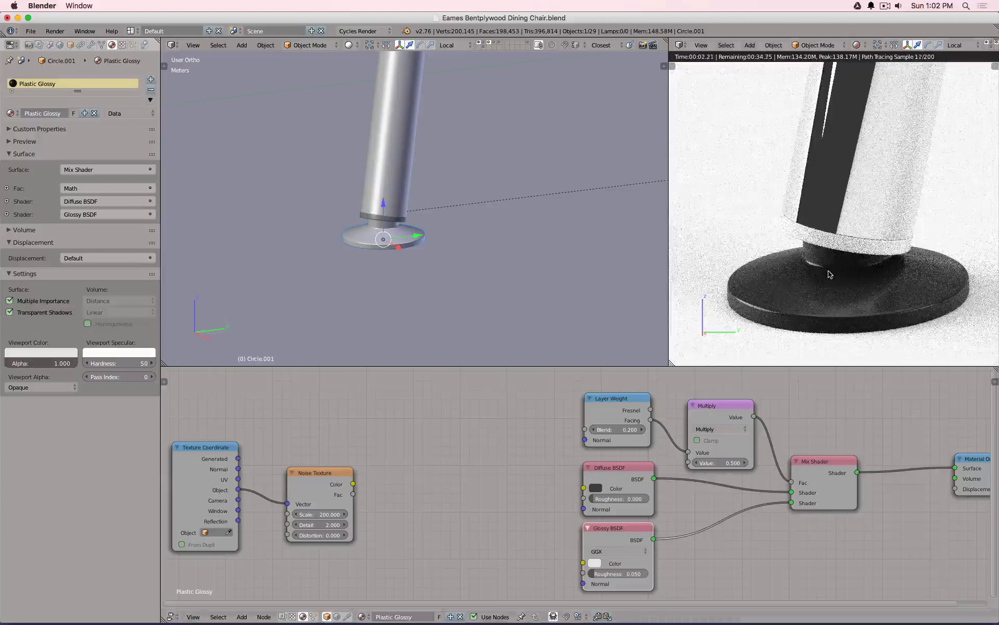
left_click(719, 463)
type("1")
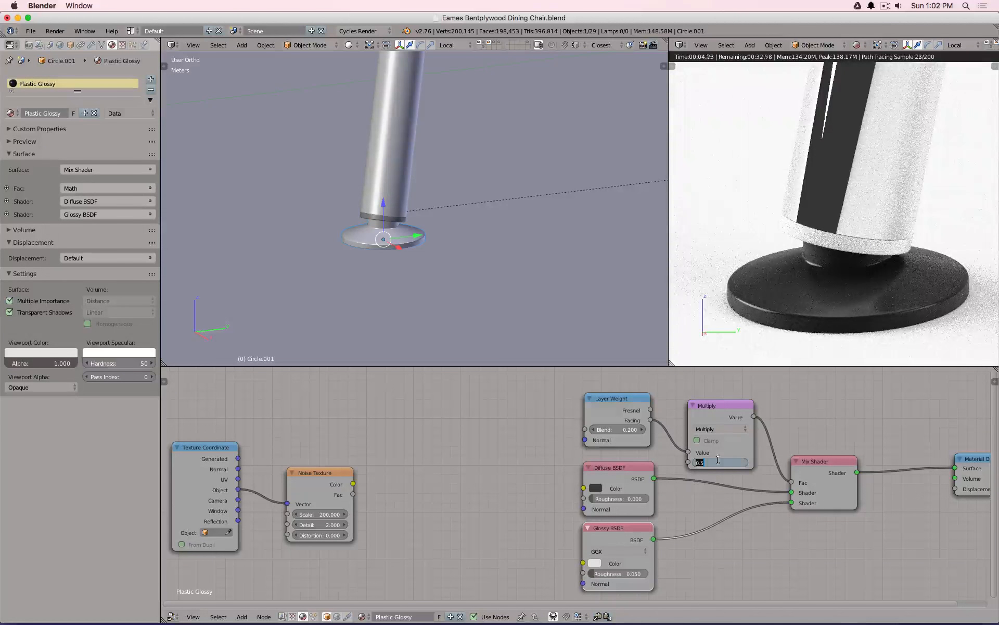
key("Return")
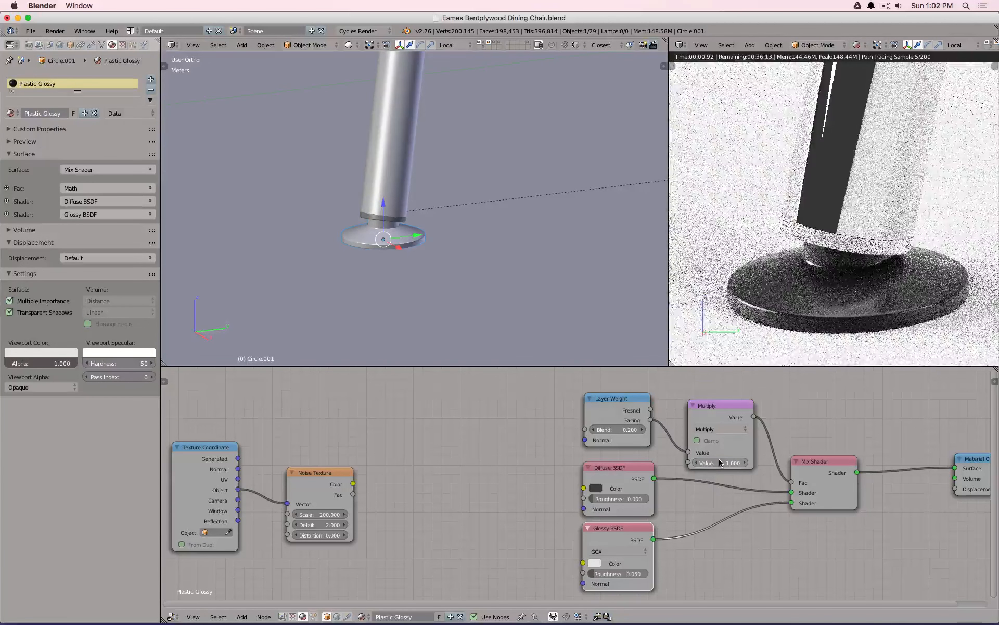
- Link the foot disk's Plastic Glossy material to the ring at the leg's end and preview it rendered
key("z")
key("z")
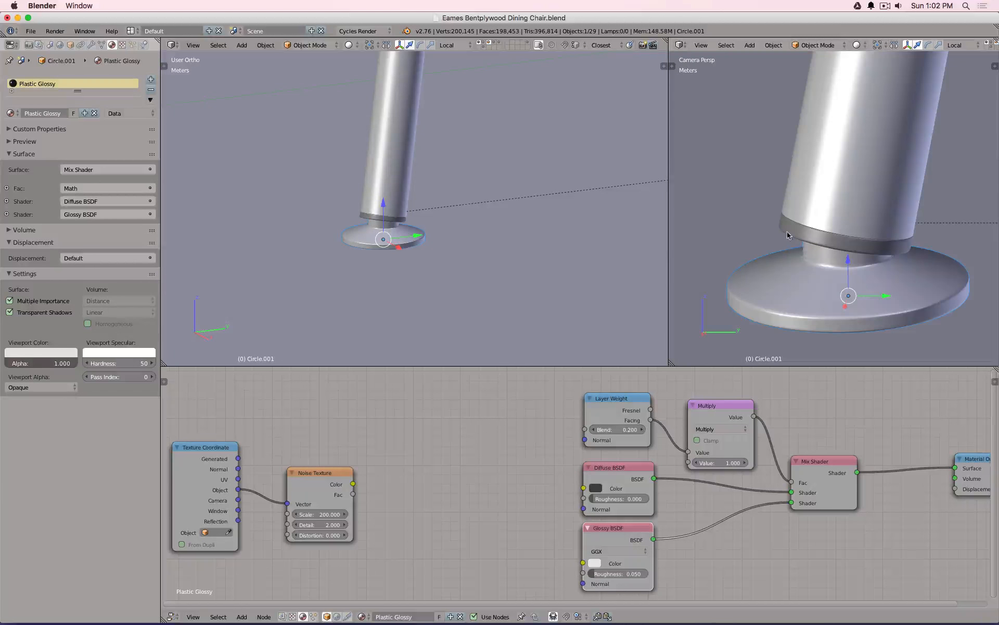
key("z")
right_click(789, 242)
right_click(760, 279, "shift")
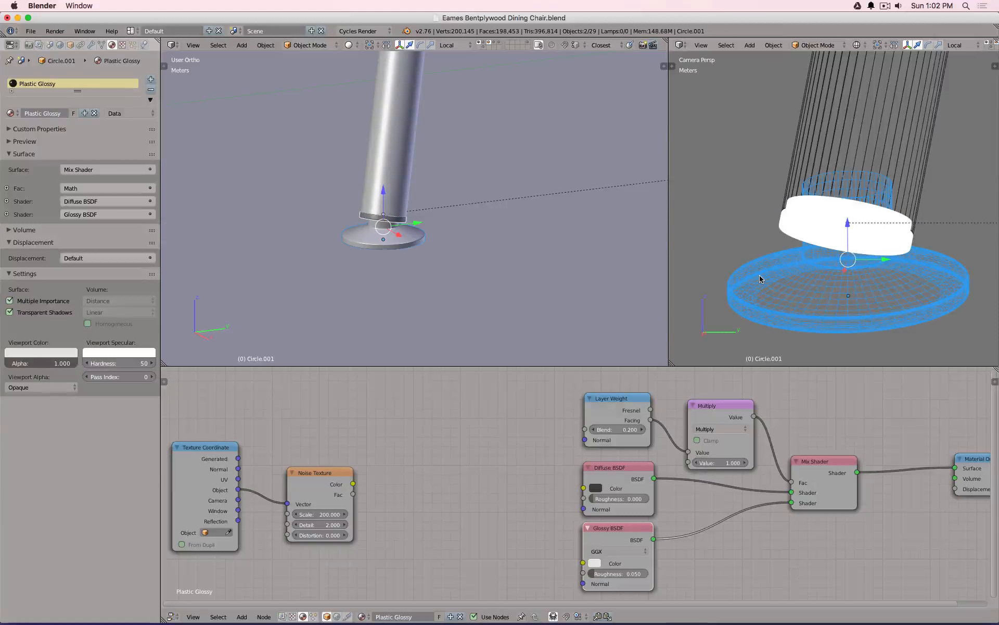
key("ctrl+l")
left_click(760, 278)
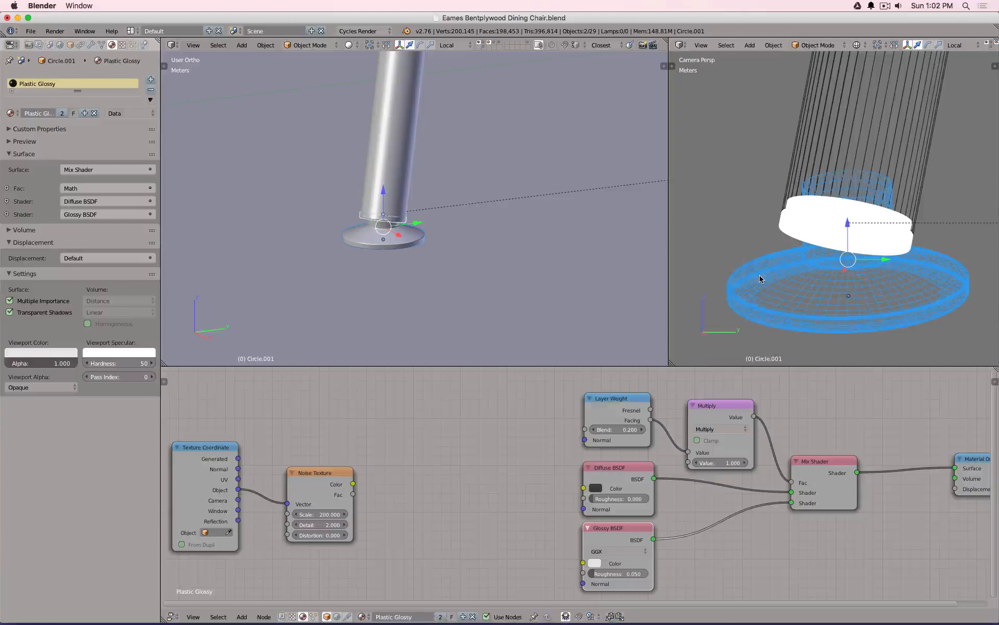
key("z")
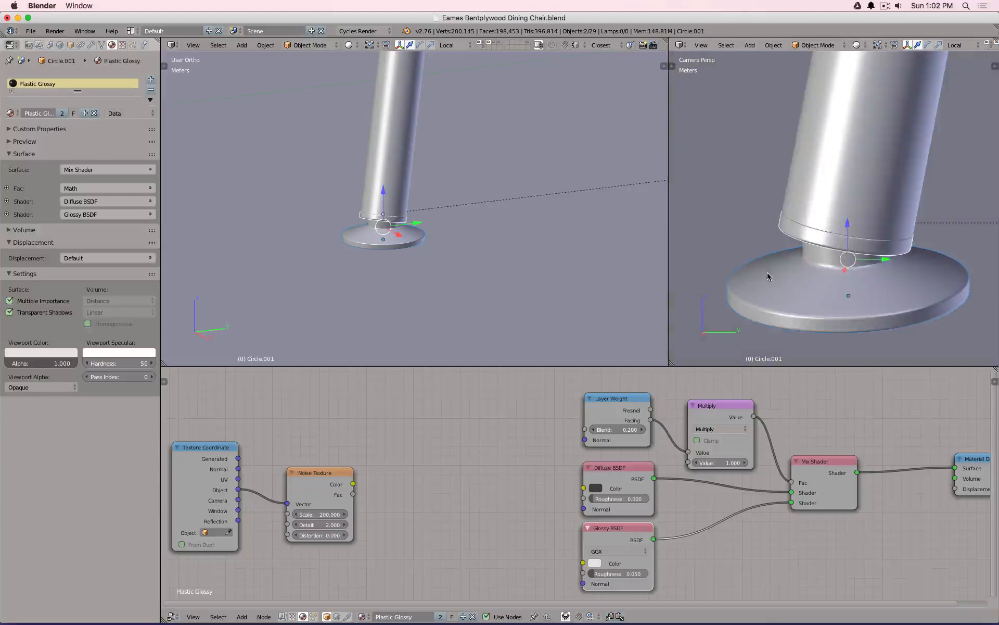
right_click(767, 276)
key("shift+z")
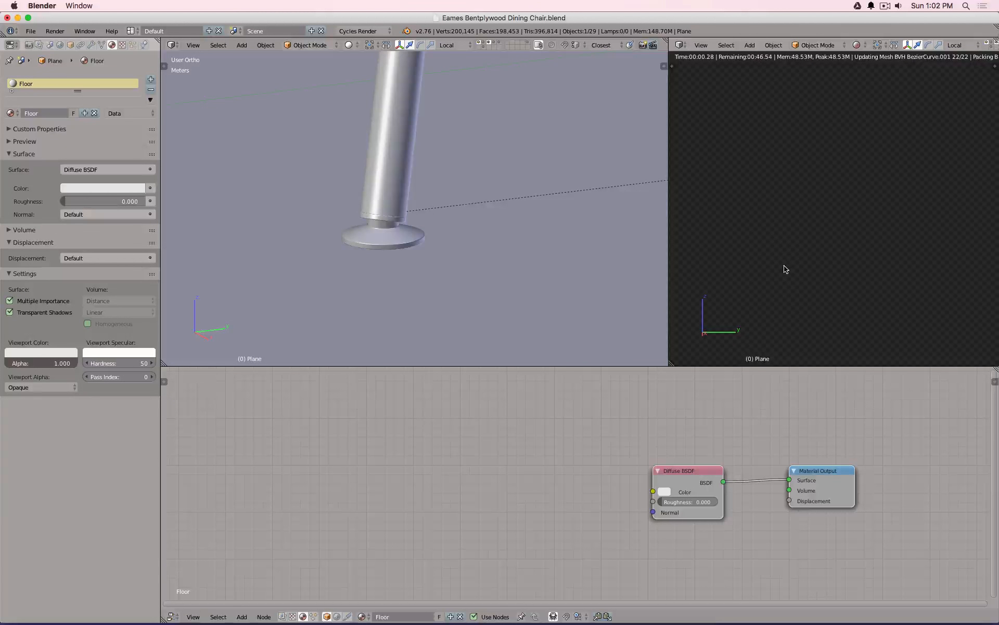
- Add a Bump node with Strength 0.1 to the foot's material, linking Noise Texture Fac to Height and its output to the Glossy BSDF's Normal
right_click(777, 308)
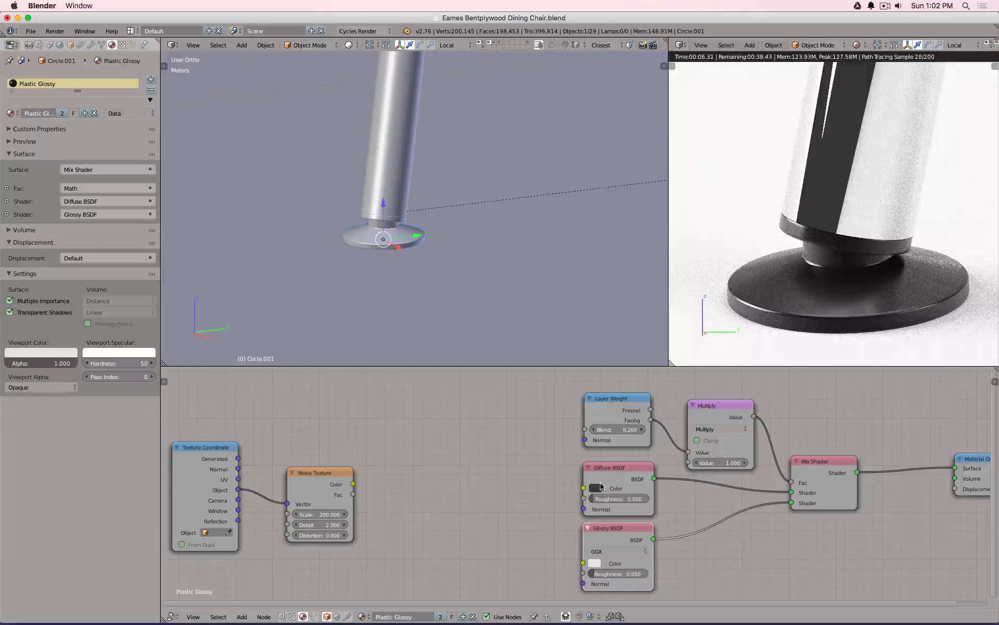
key("shift+a")
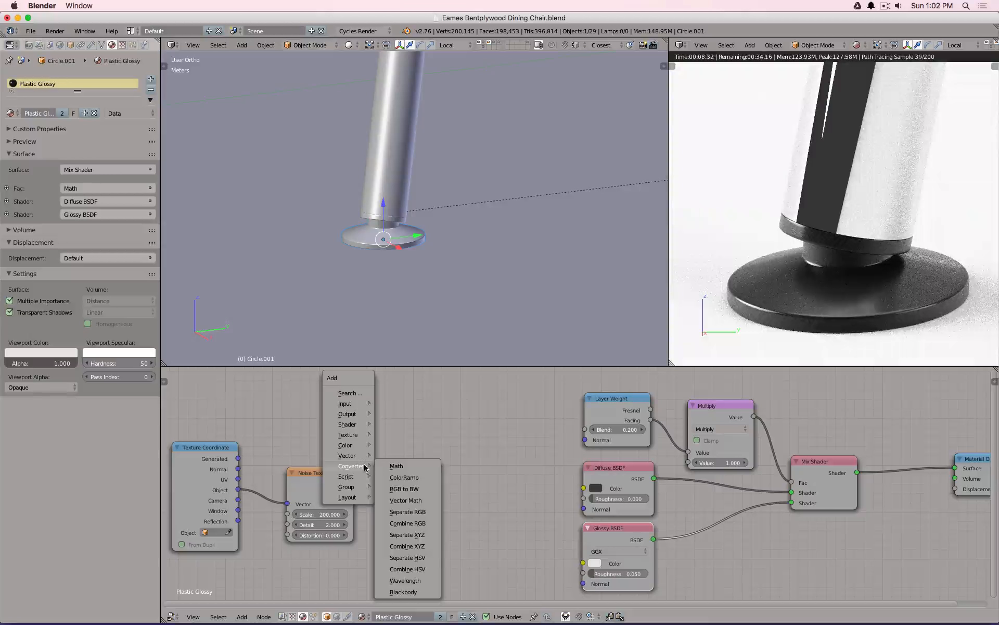
mouse_move(346, 456)
left_click(398, 467)
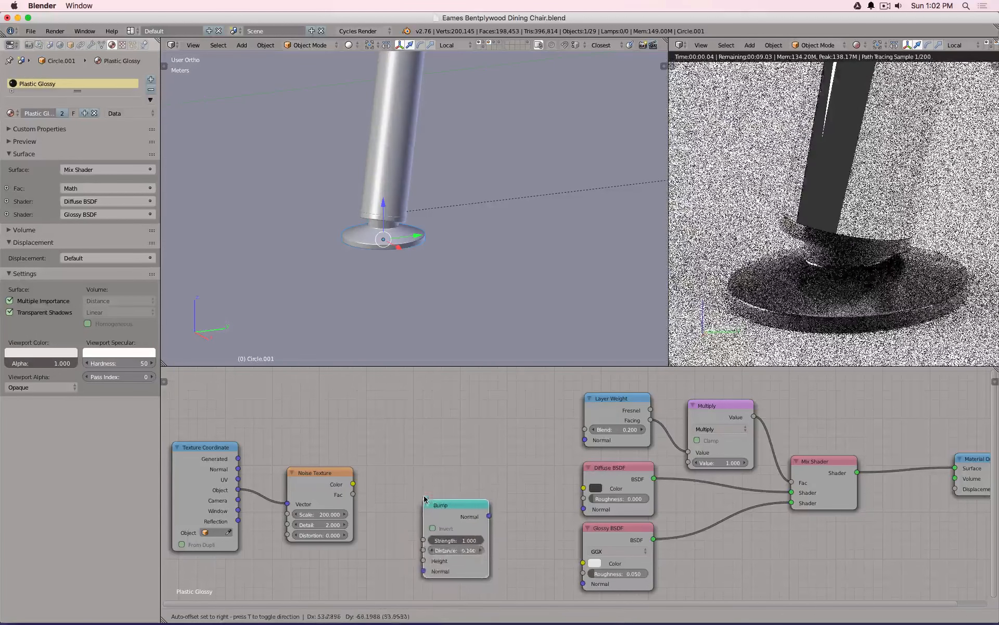
double_click(462, 531)
type(".1")
key("Return")
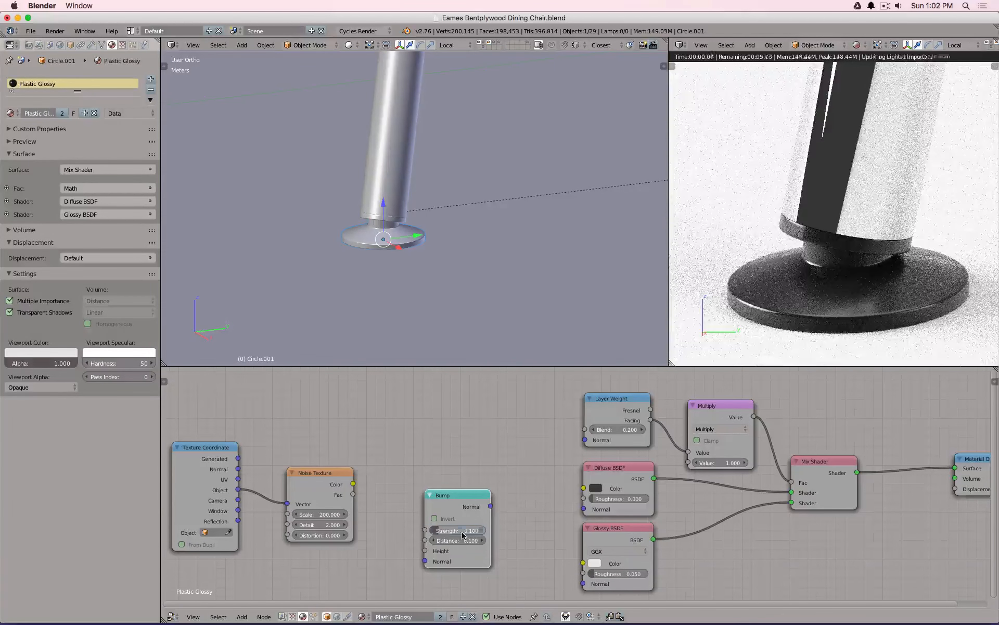
left_click_drag(490, 505, 584, 583)
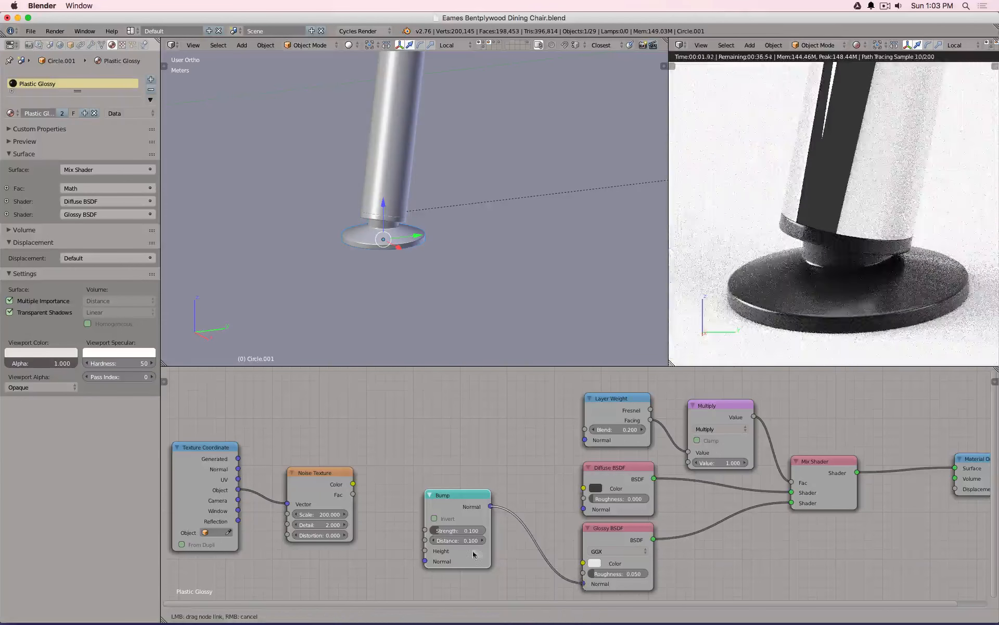
left_click_drag(353, 494, 425, 556)
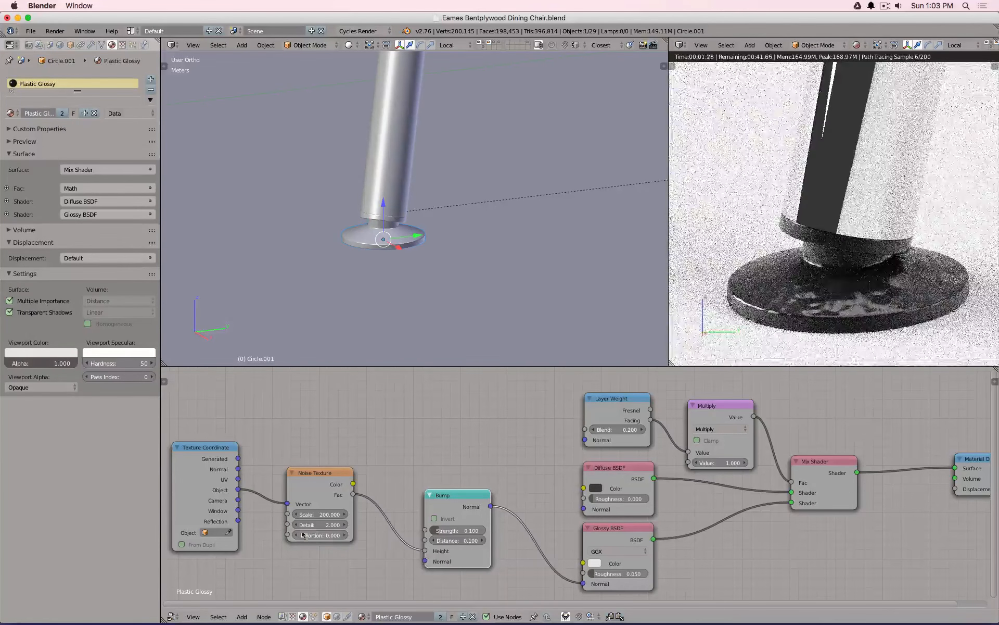
- Try Noise Texture Scale values of 800, 1500 and 3000 on the foot's Plastic Glossy material
left_click(320, 516)
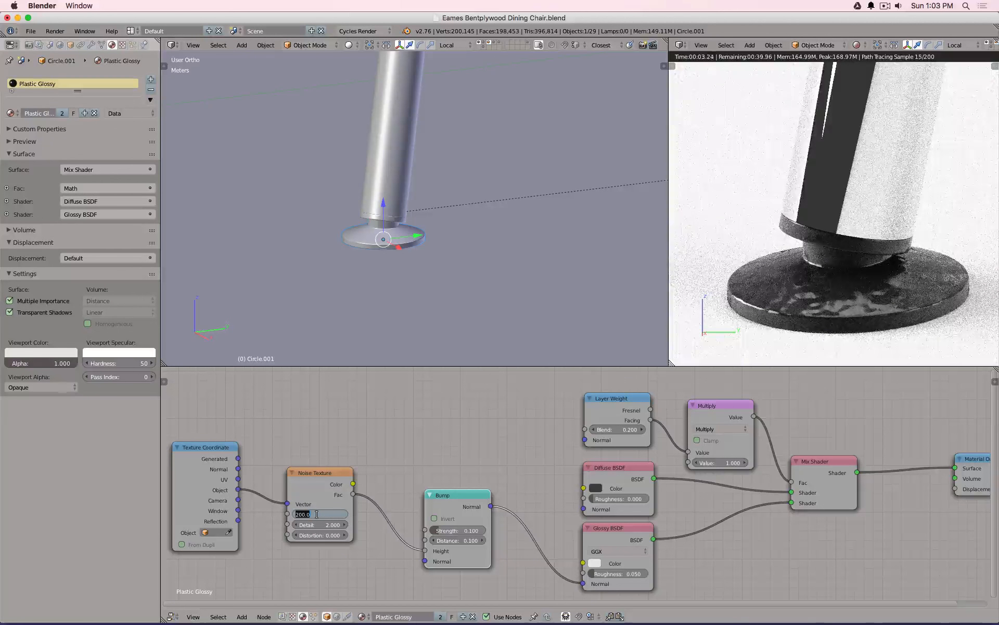
type("800")
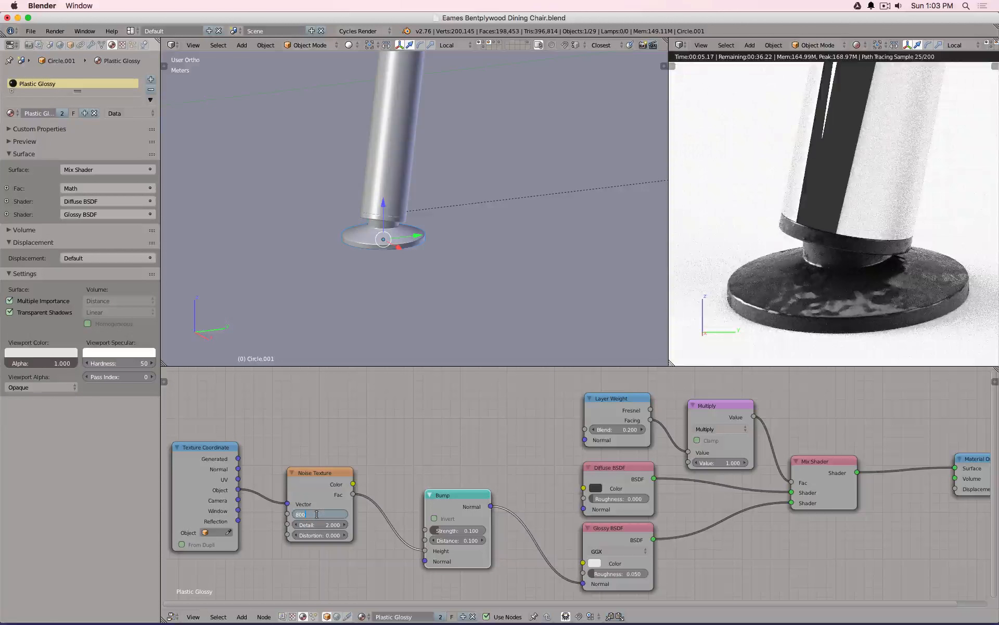
key("Return")
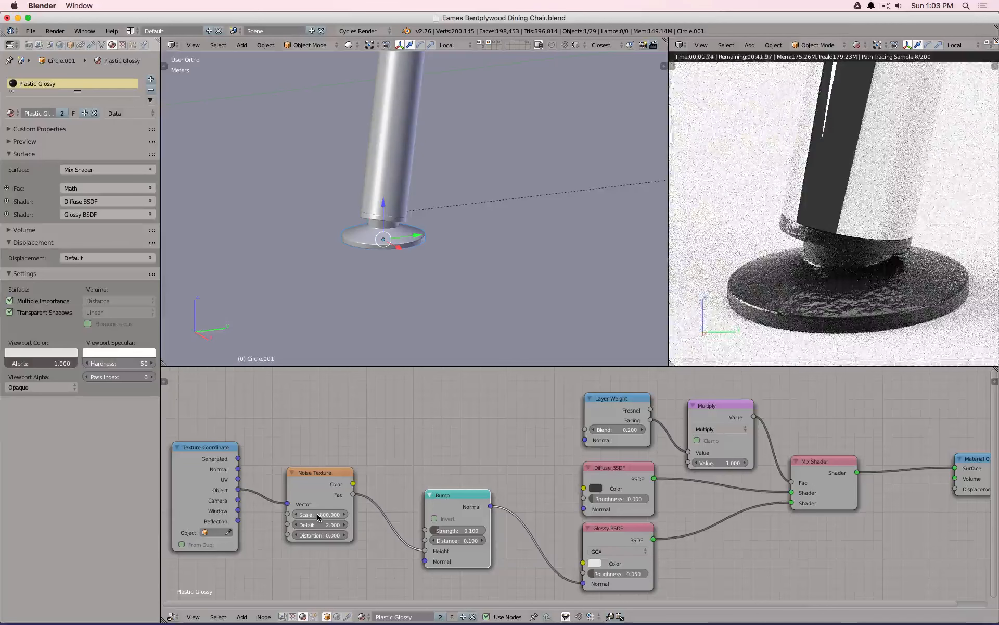
left_click(318, 515)
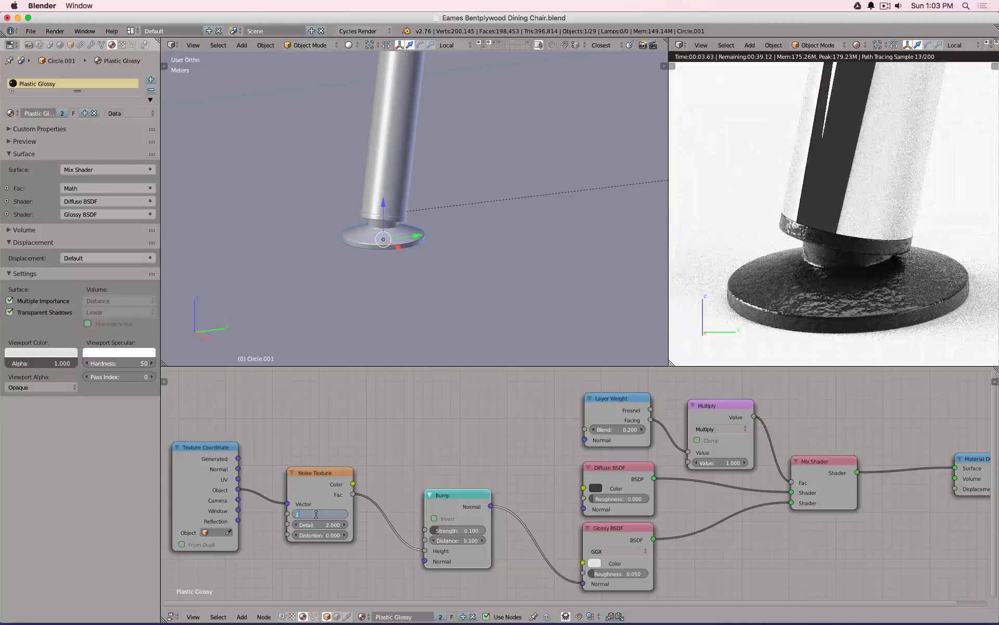
key("Return")
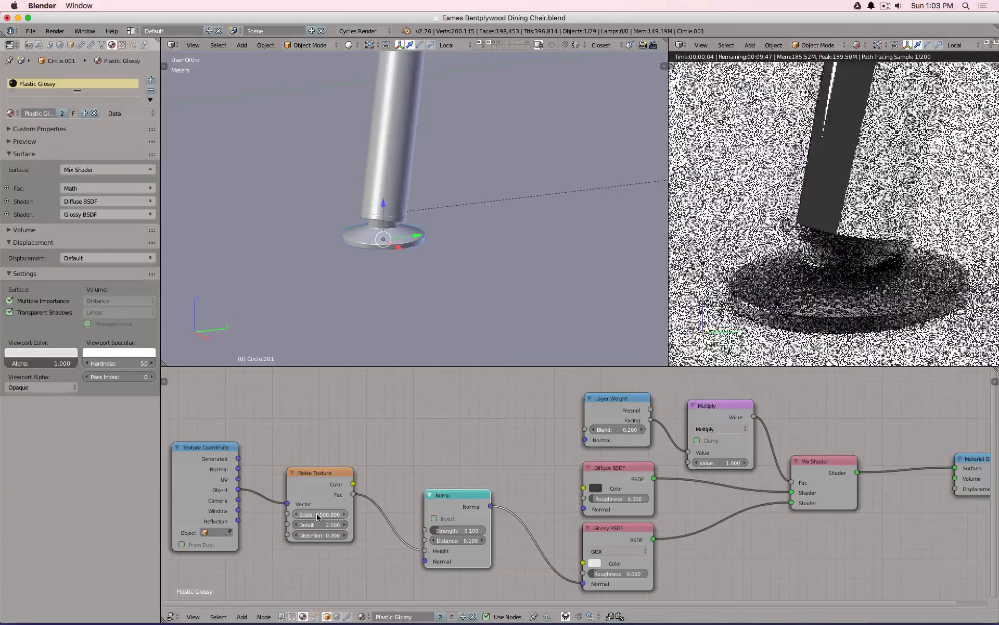
left_click(317, 514)
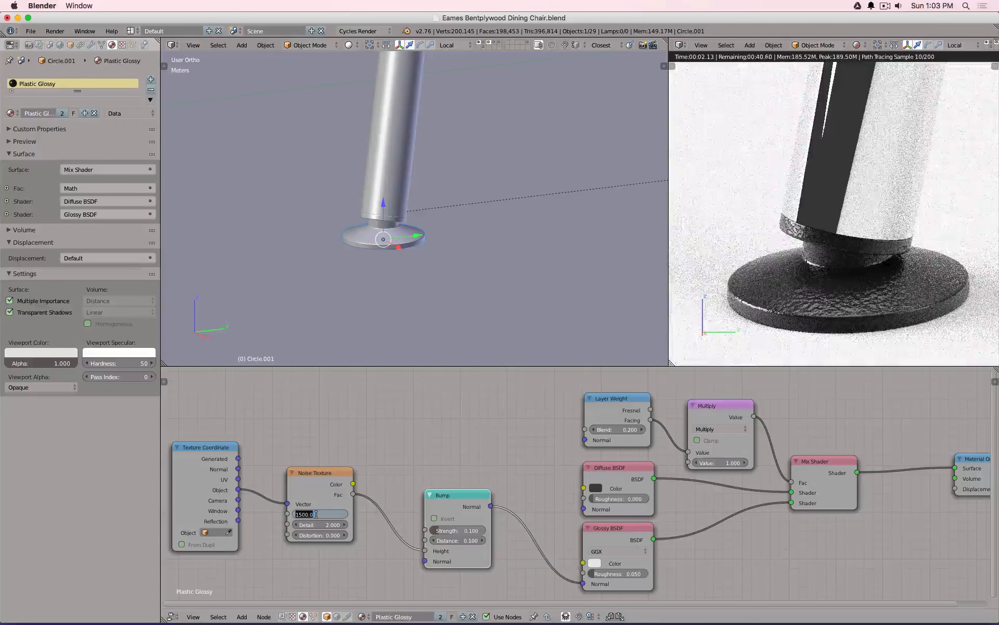
type("30")
key("Return")
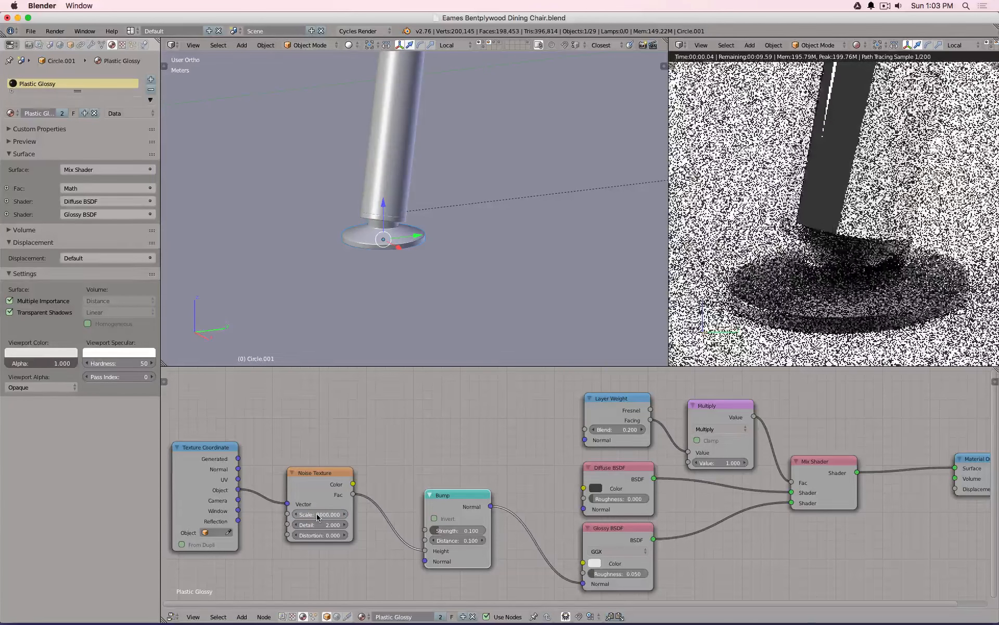
- Set the Noise Texture Scale to 5000 and the Bump Strength to 0.05 for a finer, subtler foot texture
left_click(317, 514)
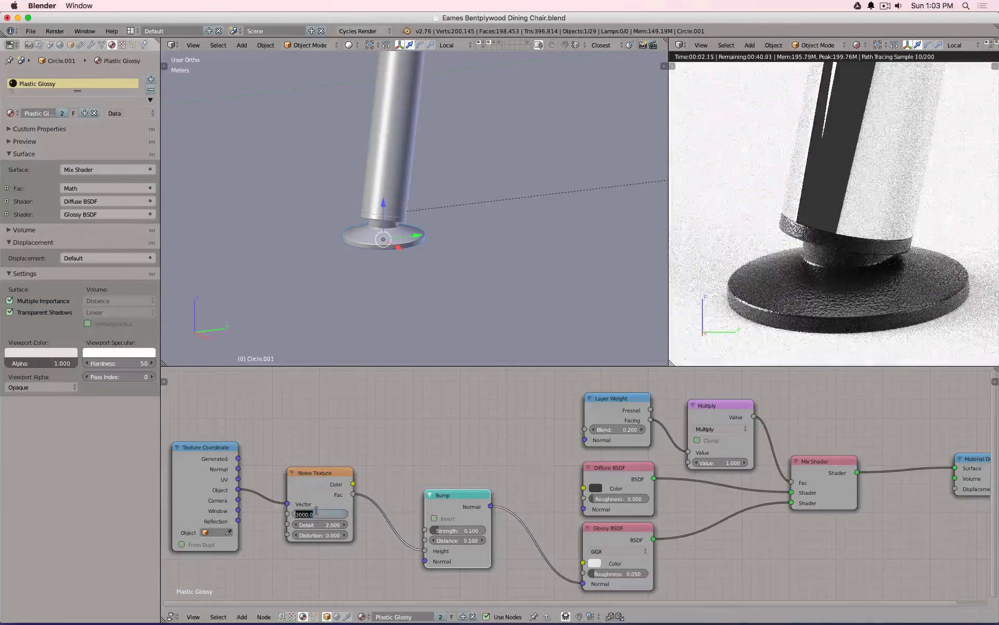
type("5000")
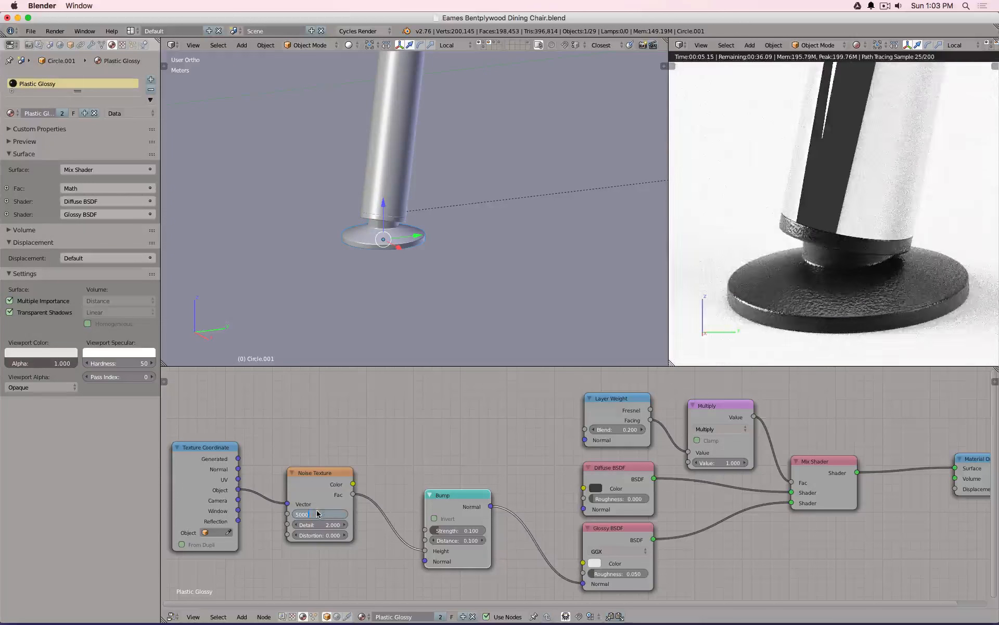
key("Return")
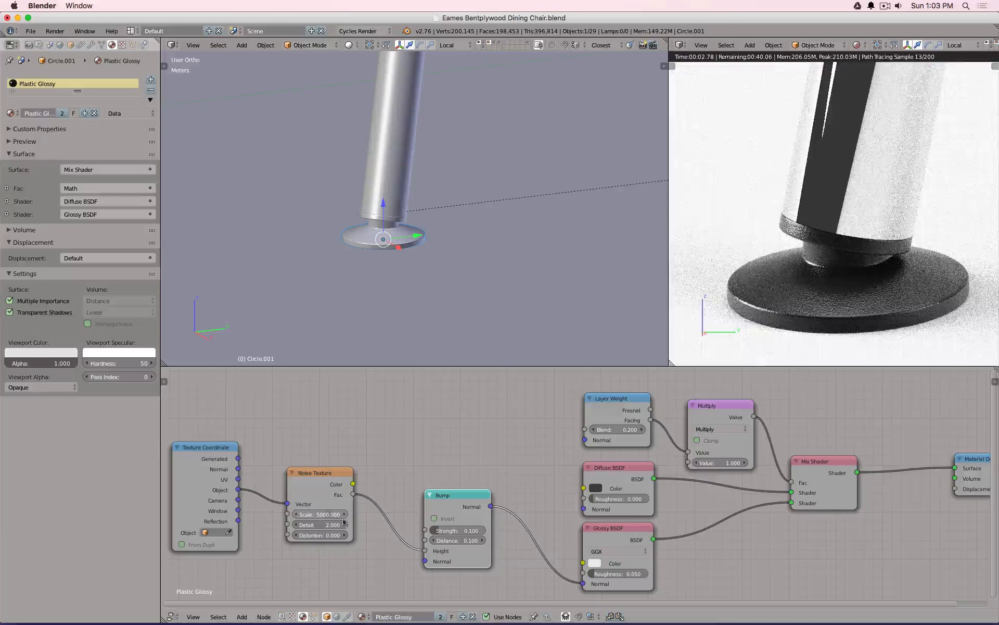
left_click(453, 530)
key("BackSpace")
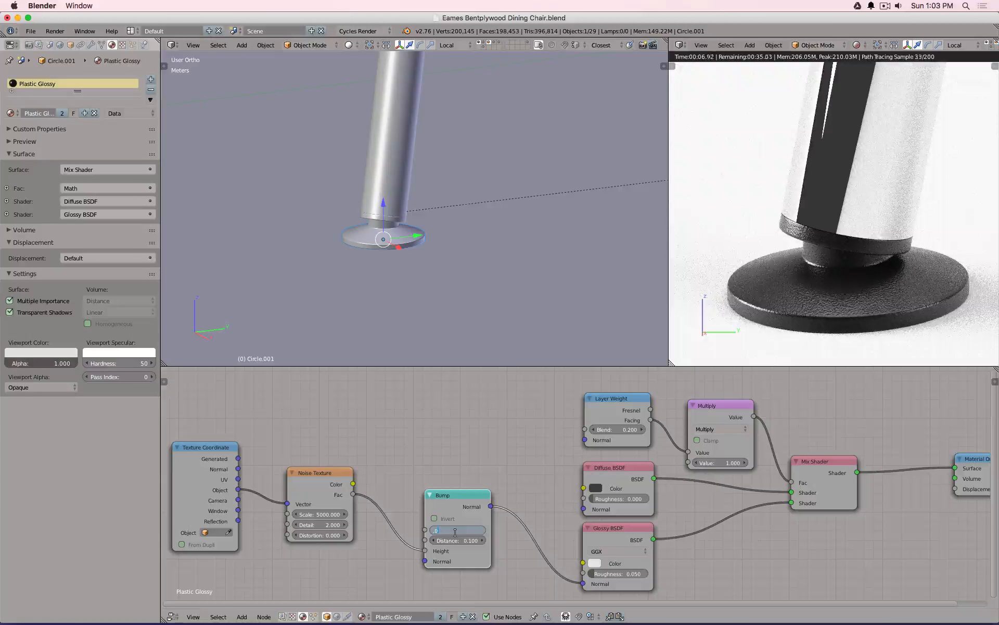
type(".05")
key("Return")
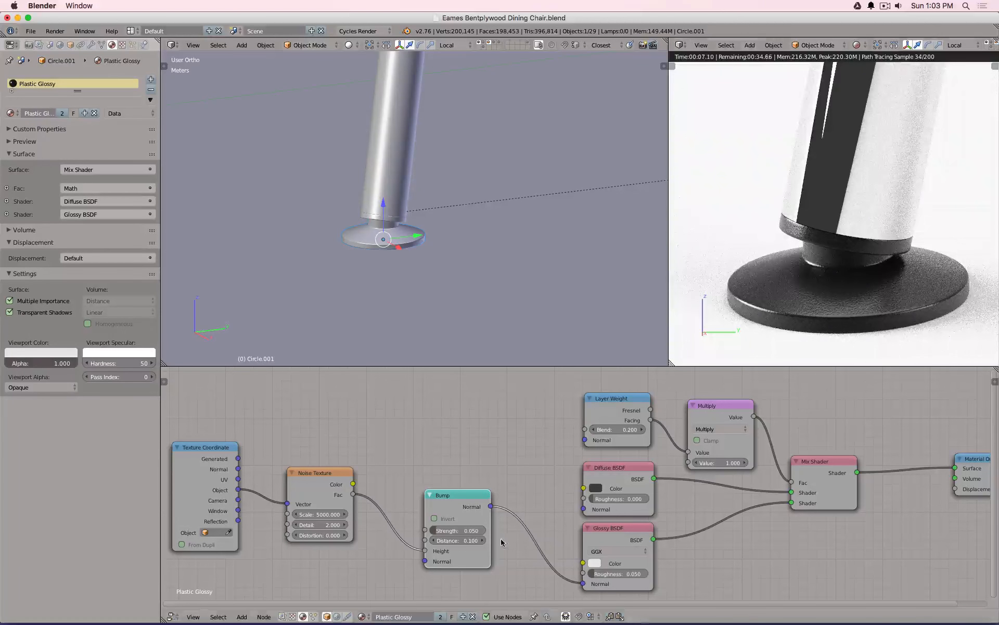
- Compare the rendered foot with and without bump by unlinking and relinking the Bump output to the Glossy BSDF's Normal
scroll(834, 258, "down", 10)
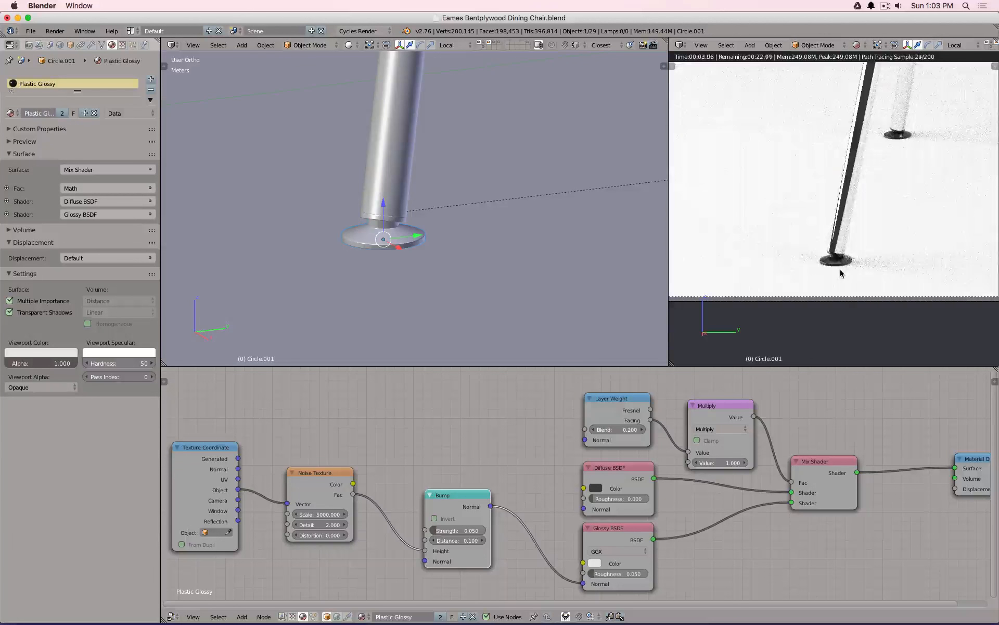
scroll(841, 274, "up", 10)
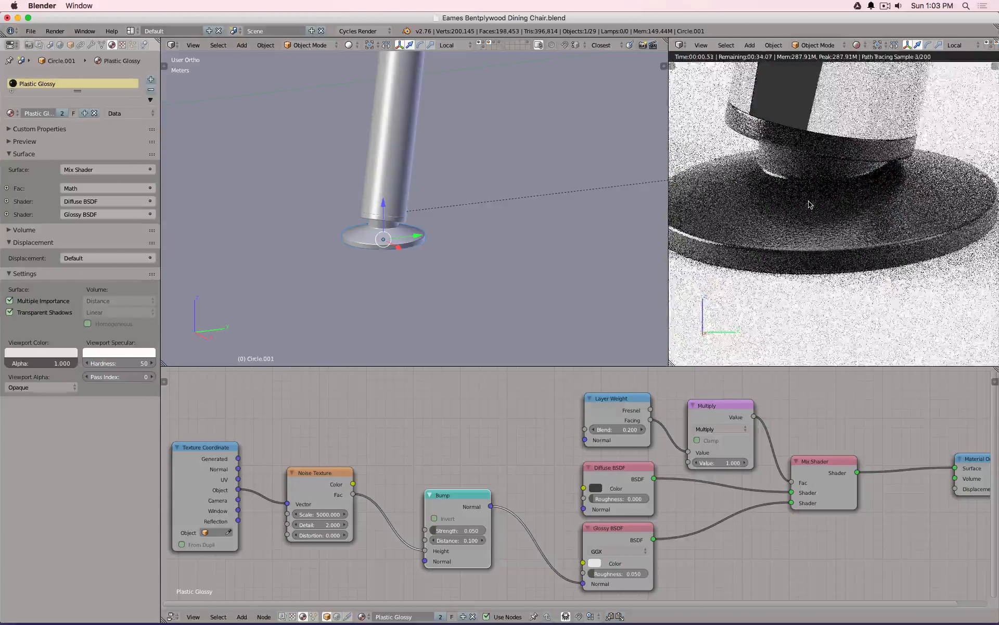
scroll(809, 204, "down", 5)
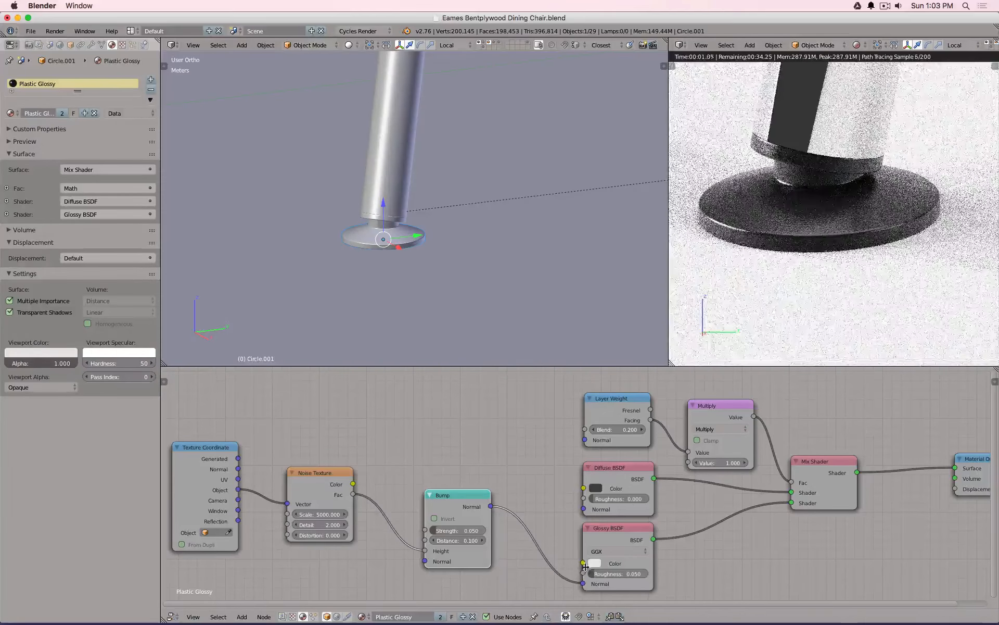
scroll(859, 226, "down", 8)
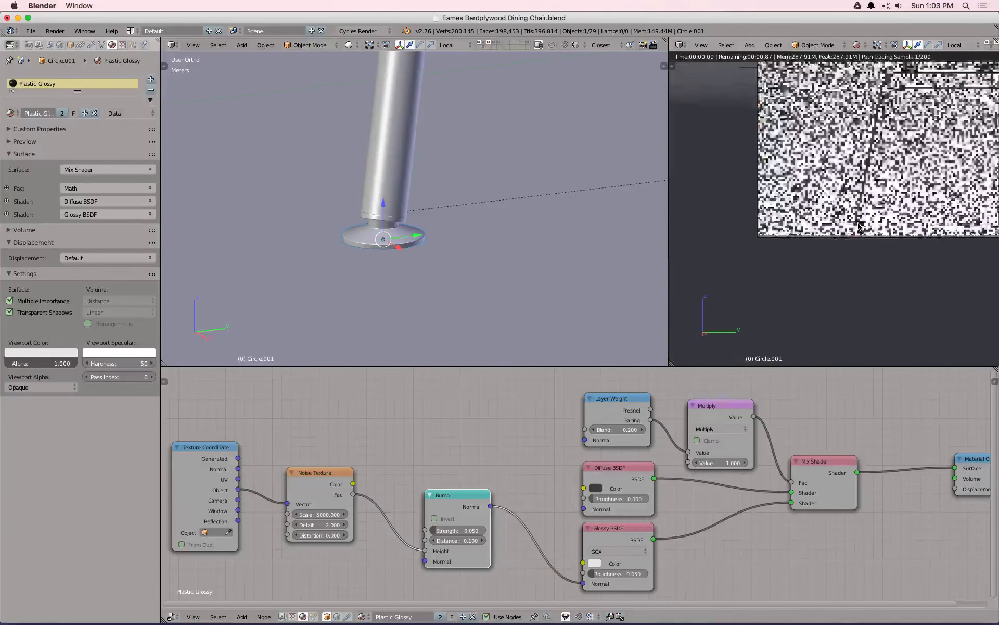
scroll(859, 225, "down", 5)
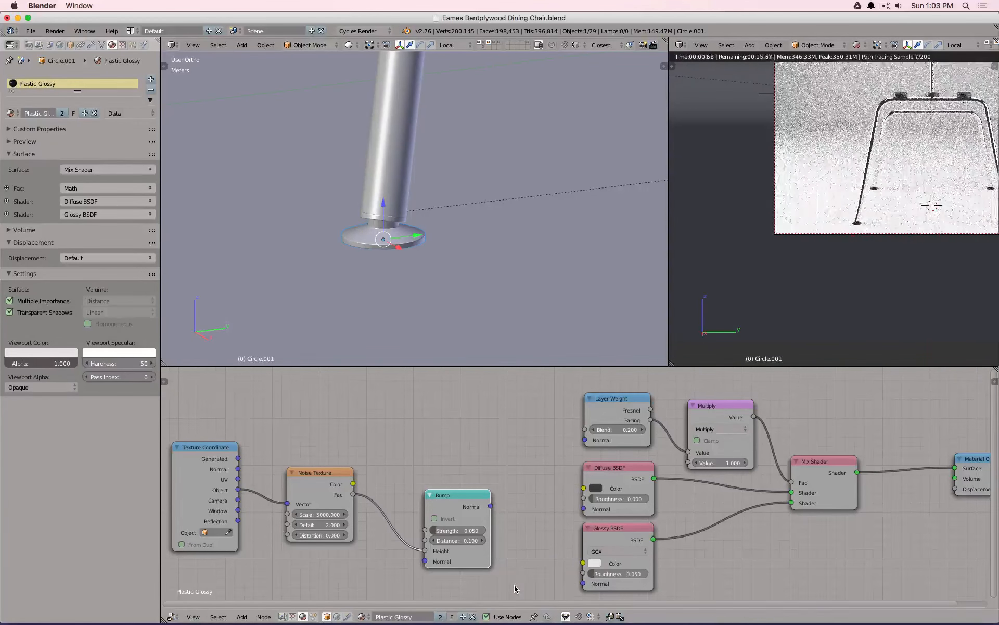
left_click_drag(490, 505, 583, 583)
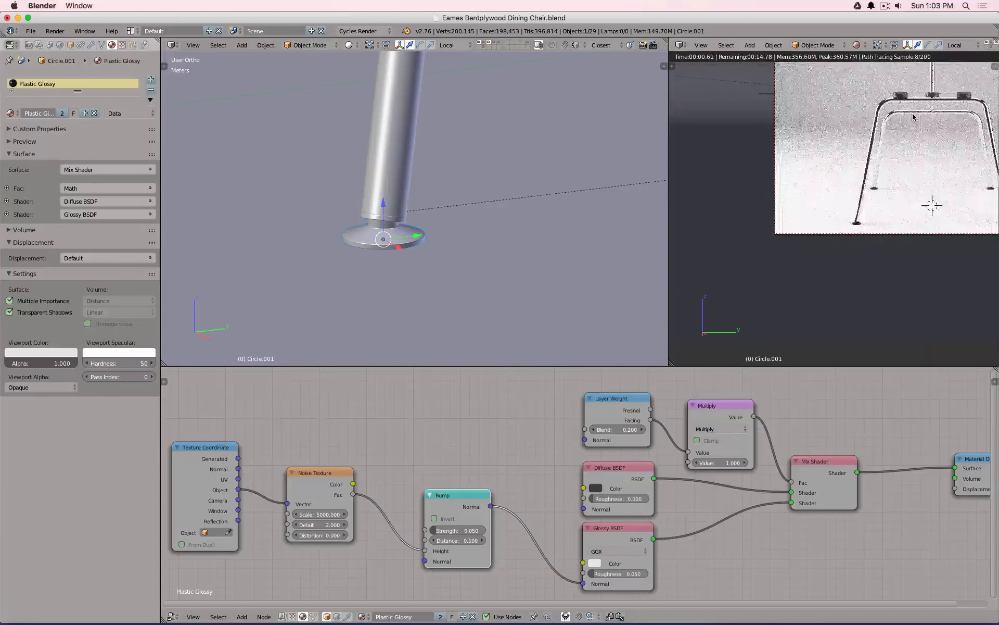
- Try world background Strength values of 0 and 0.05 while checking the rendered metal frame and rubber mounts
scroll(913, 117, "down", 4)
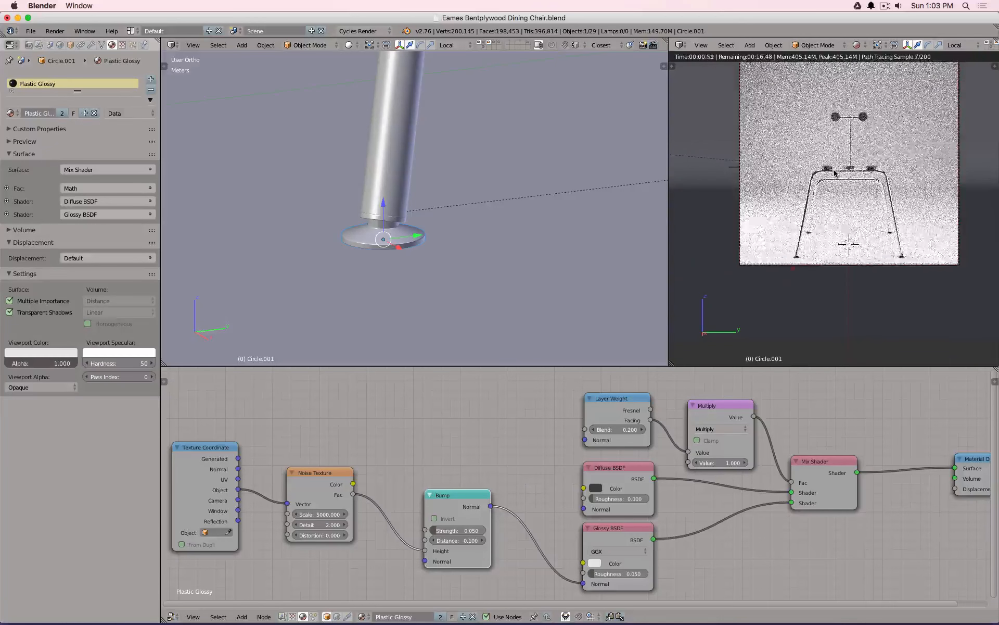
scroll(843, 232, "up", 3)
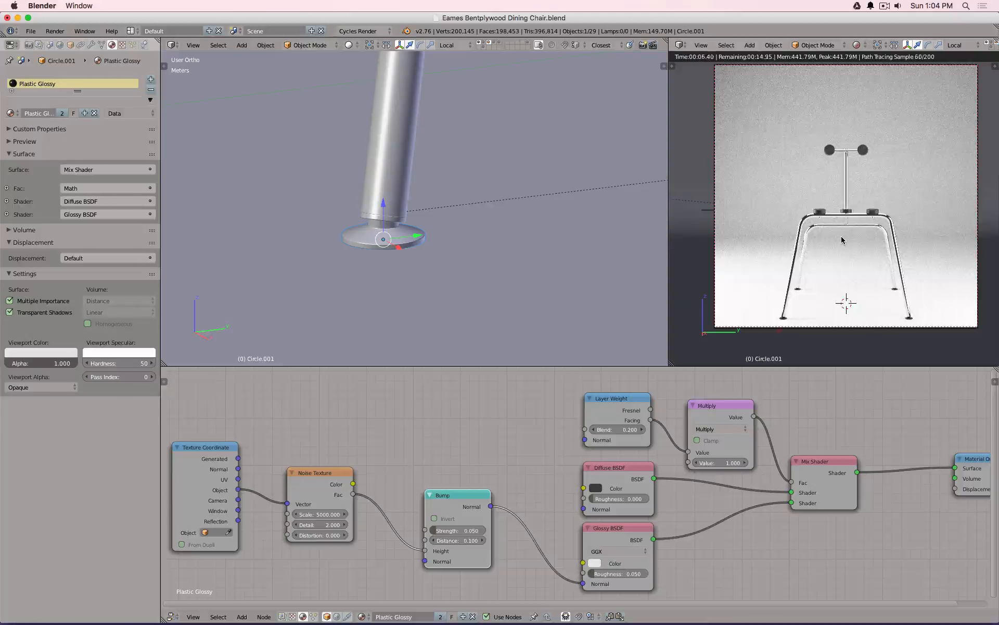
scroll(833, 229, "up", 5)
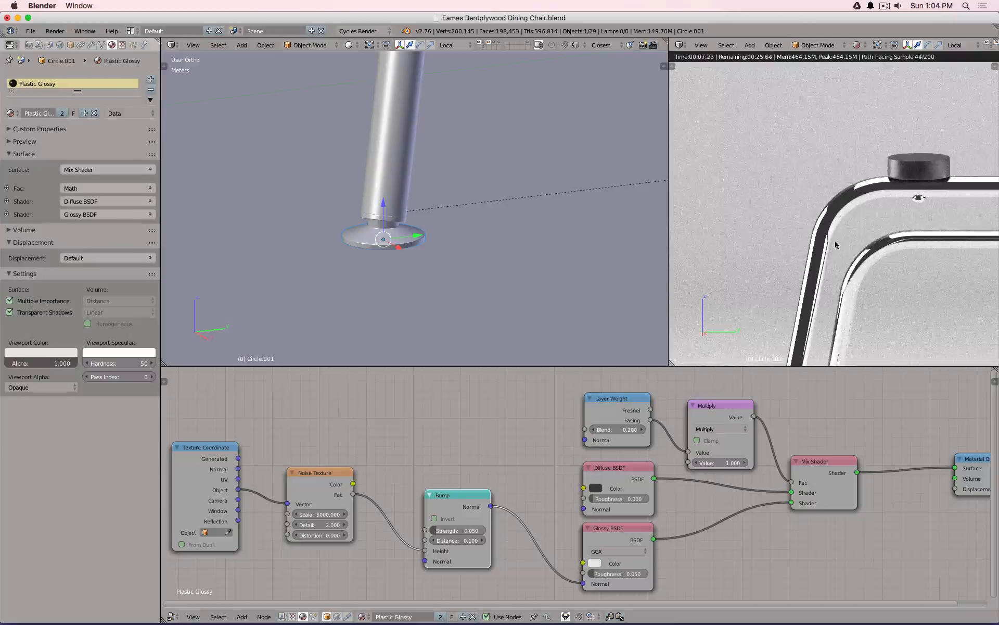
scroll(953, 192, "down", 2)
middle_click_drag(953, 192, 729, 185, "shift")
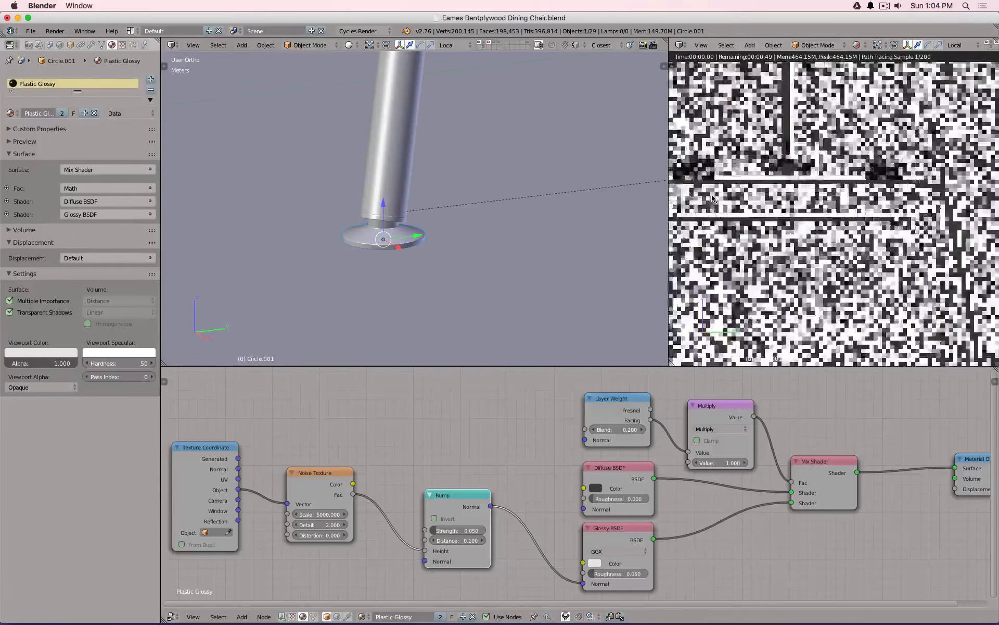
left_click(60, 45)
left_click(109, 167)
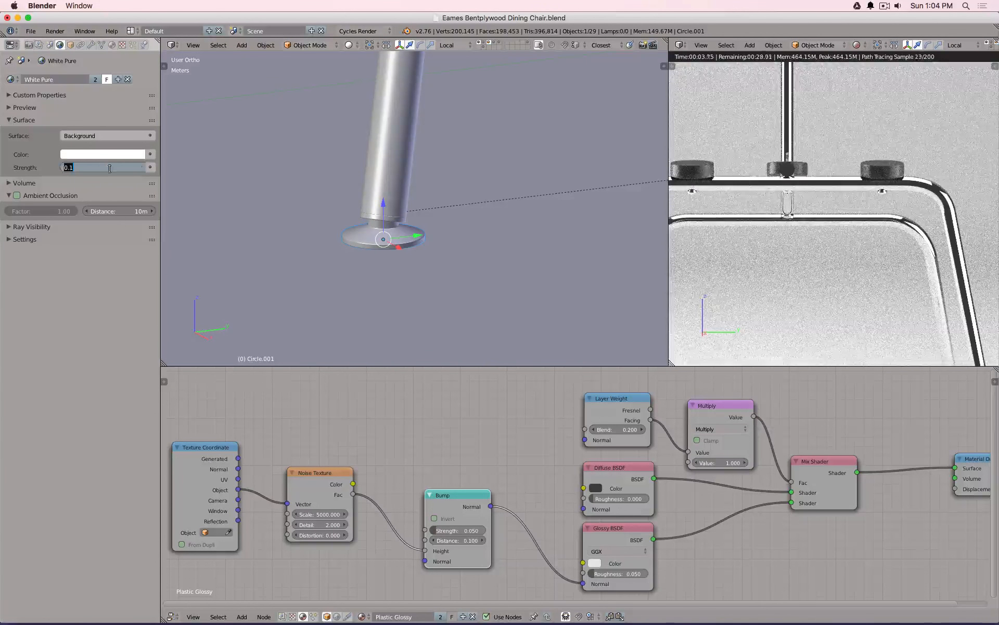
type("000")
key("Return")
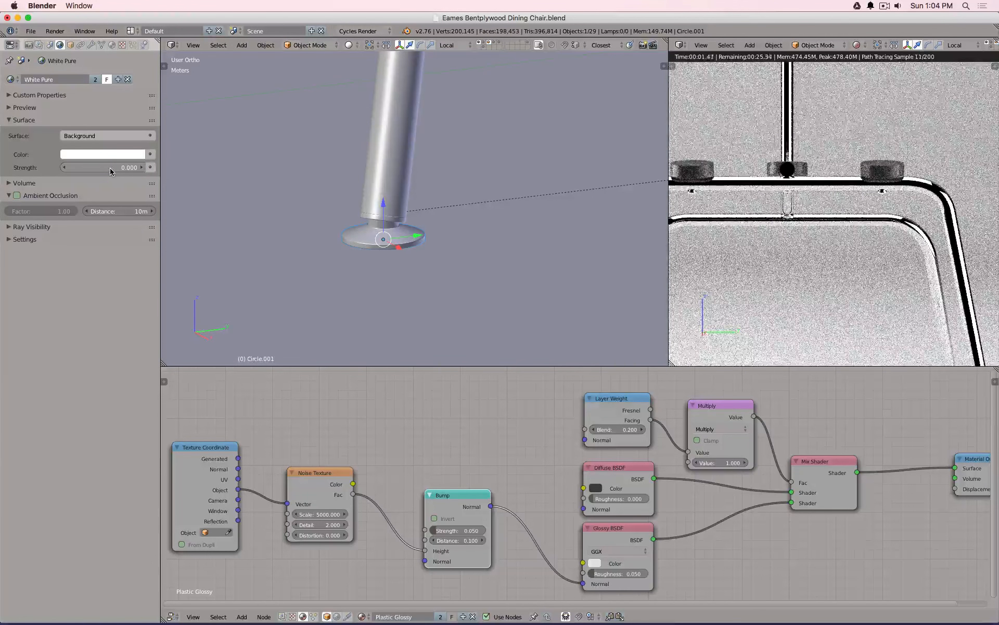
left_click(110, 169)
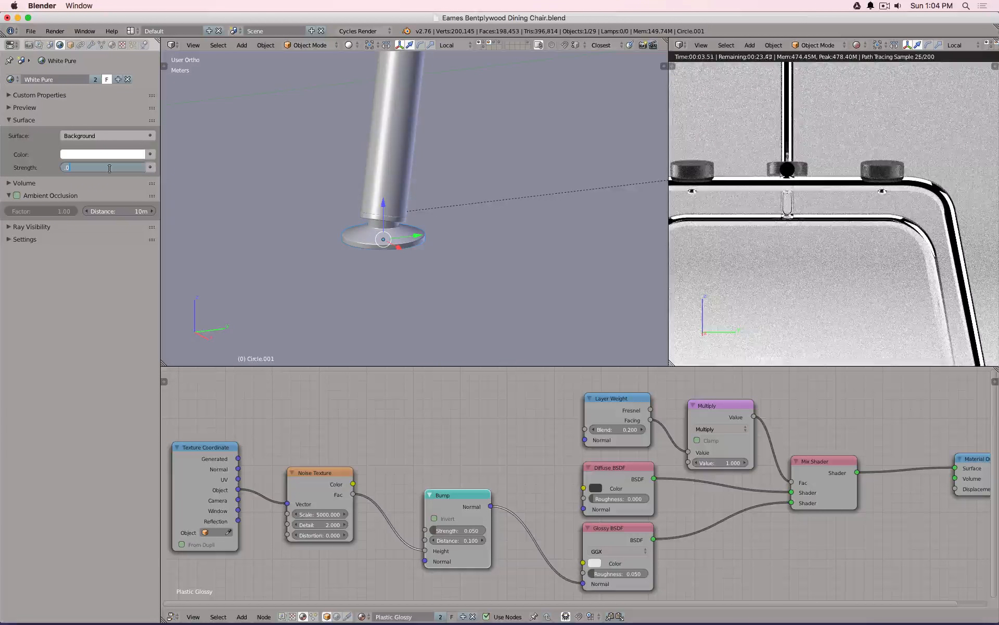
type(".05")
key("Return")
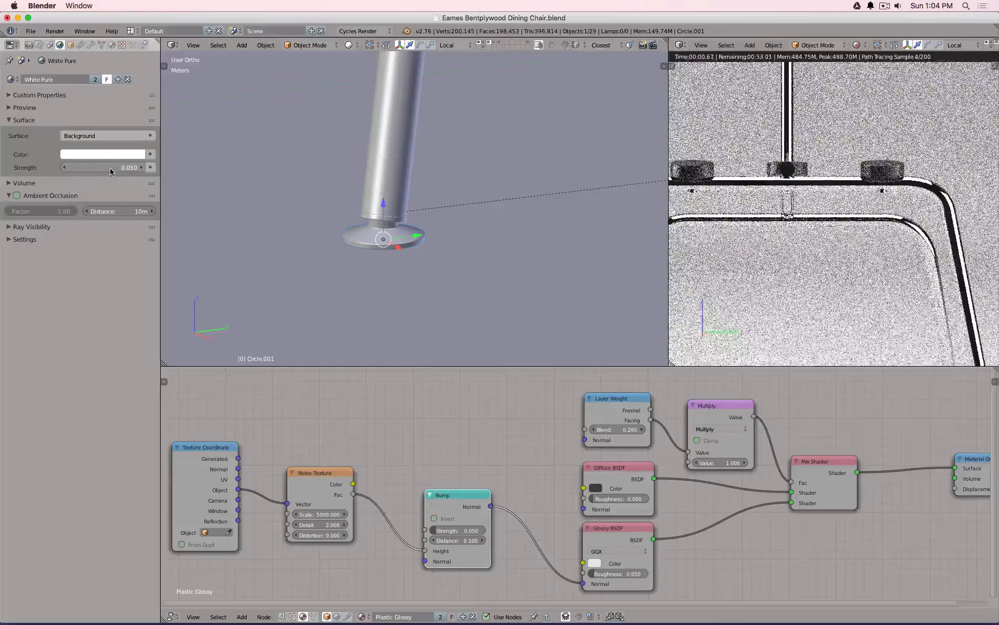
- Set the White Pure world's background Strength to 0.075 and check the whole chair frame in the rendered view
left_click(109, 169)
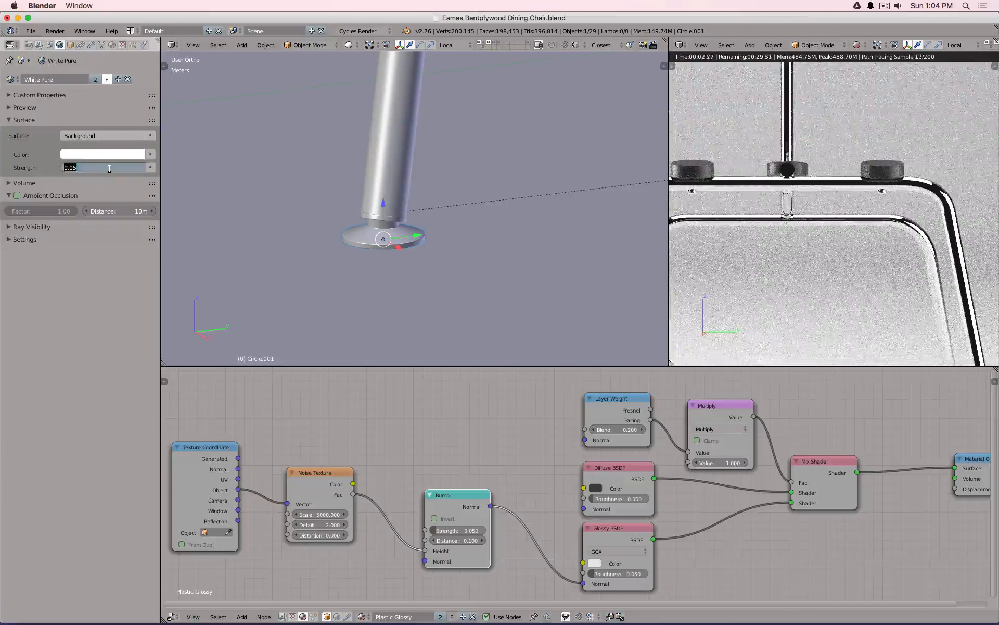
type(".075")
key("Return")
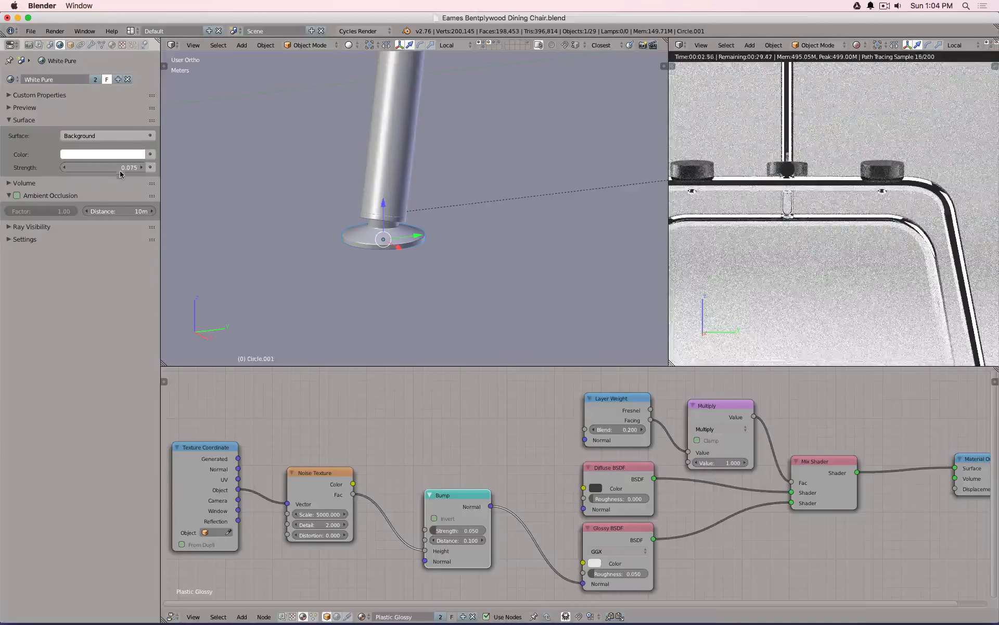
scroll(813, 296, "down", 5)
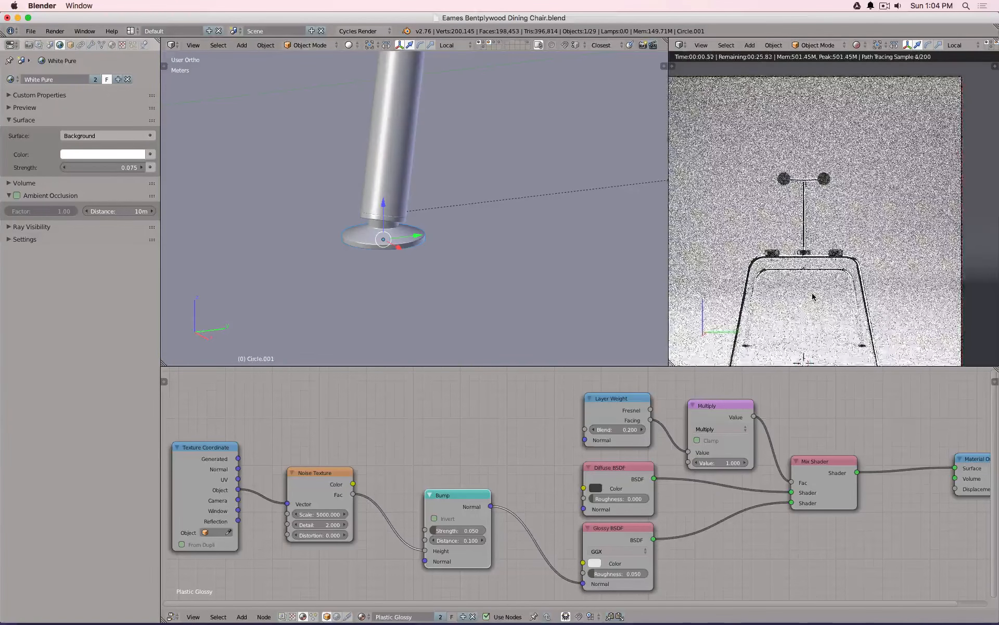
scroll(813, 296, "down", 2)
scroll(814, 296, "down", 2)
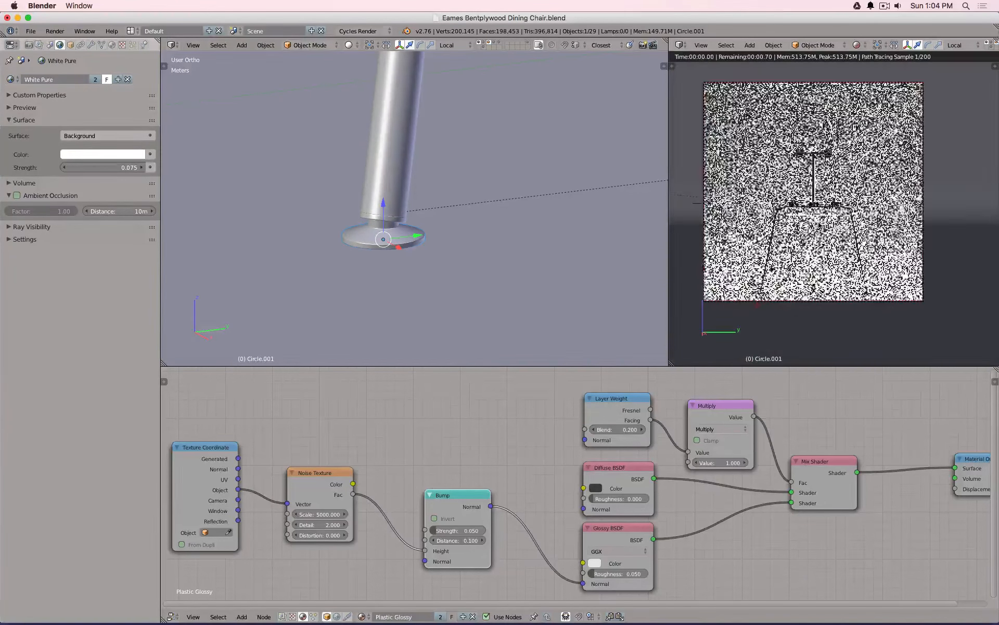
- Duplicate the Right Light plane in top view and place the copy in front of the chair at about X 2.26 m, Y 14 cm
scroll(426, 240, "down", 10)
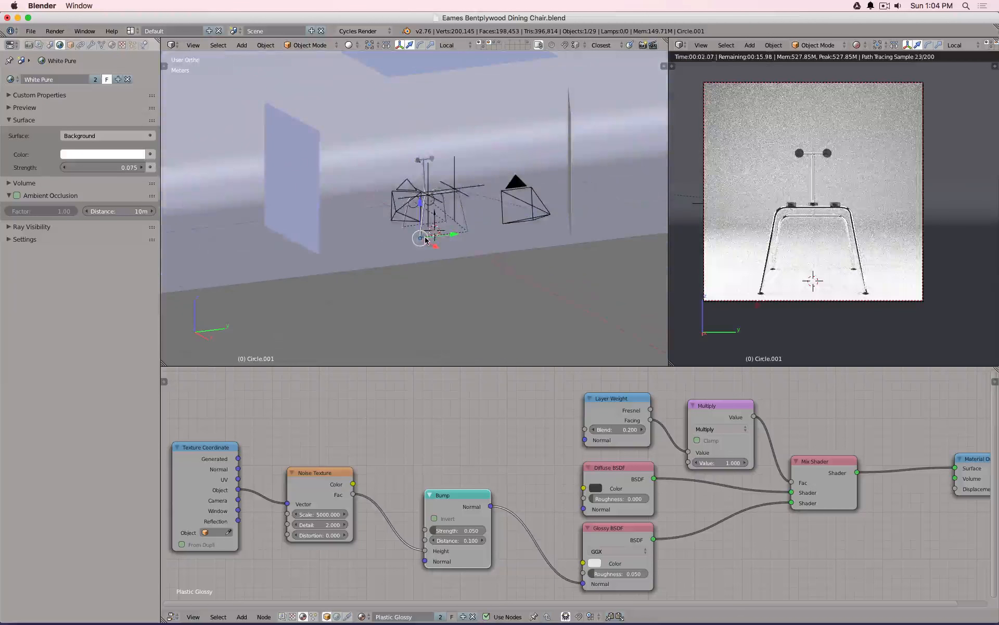
key("KP_7")
scroll(473, 174, "up", 3)
right_click(475, 172)
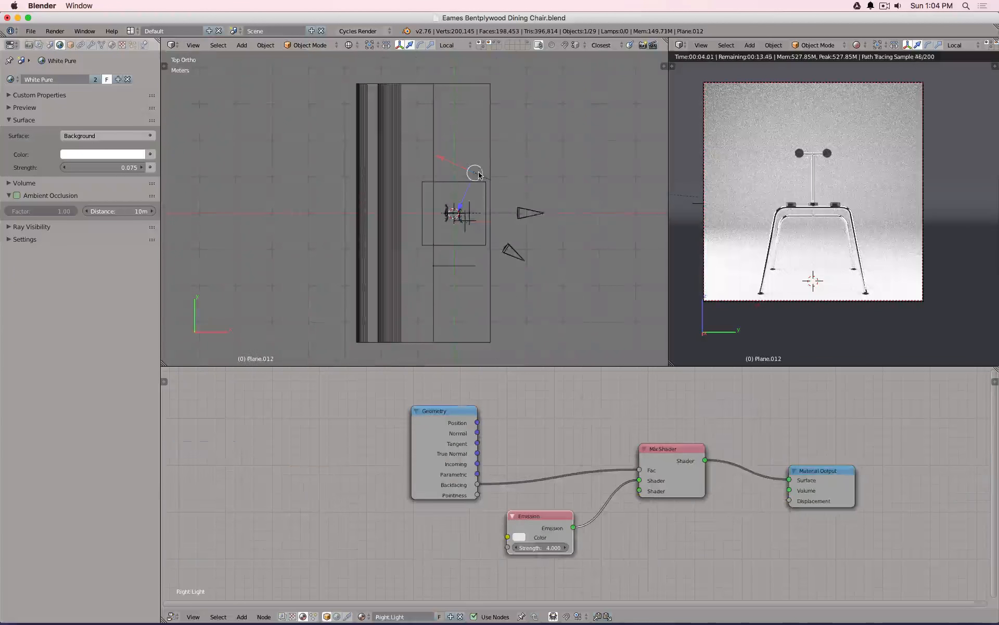
scroll(484, 175, "up", 3)
key("shift+d")
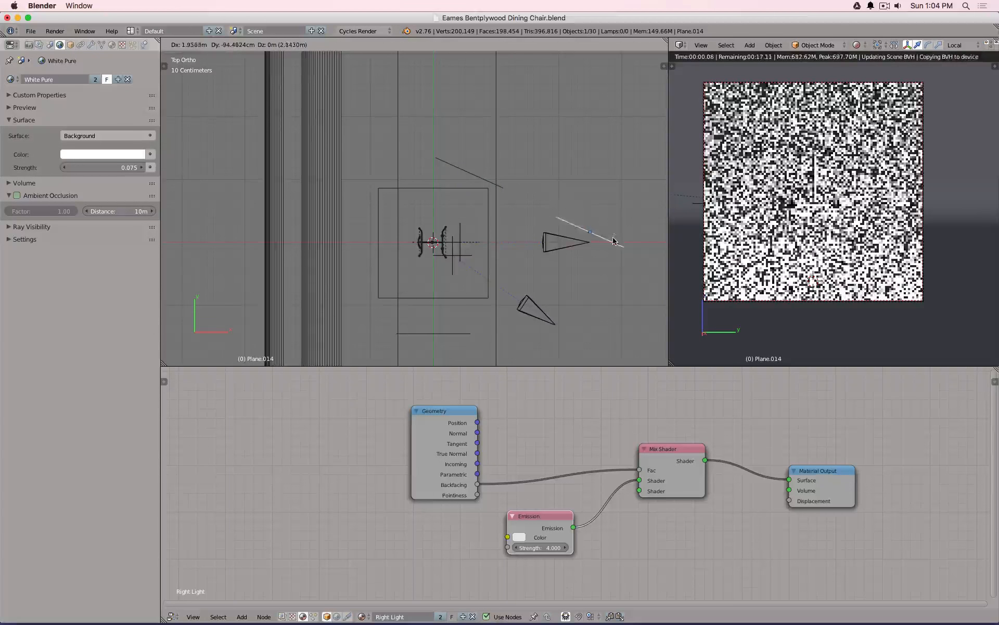
left_click(598, 243)
- Rotate the copied light plane in top view and try a Z rotation of 0° for it
key("r")
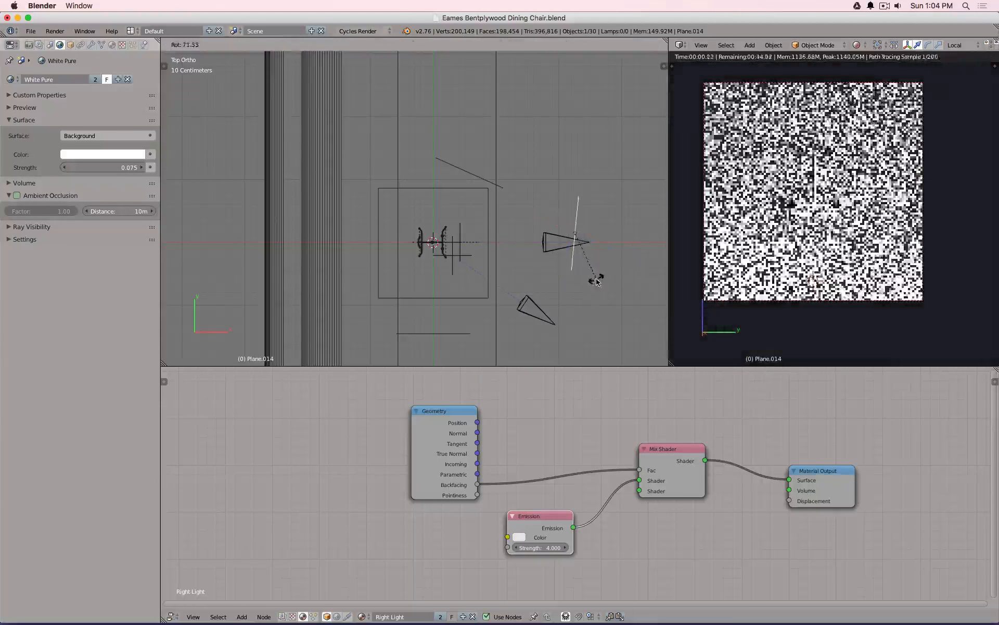
left_click(604, 277)
key("n")
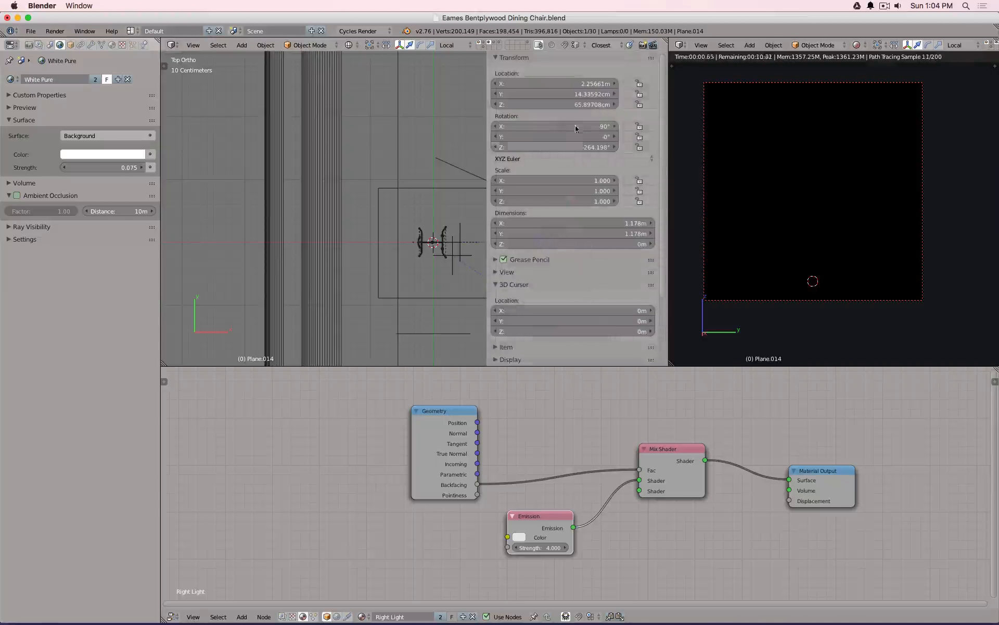
double_click(554, 147)
type("0")
key("Return")
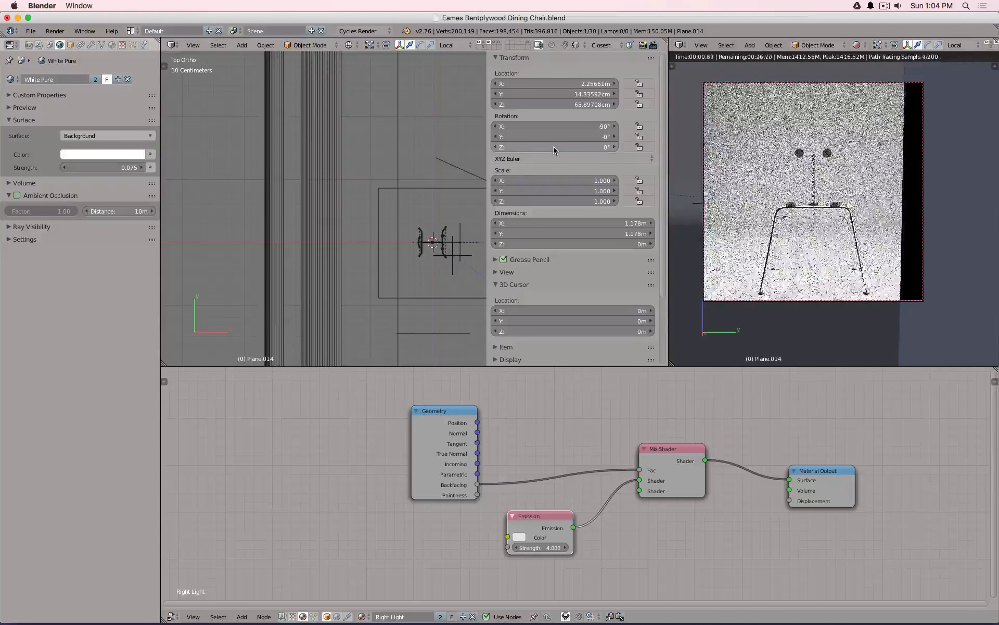
key("n")
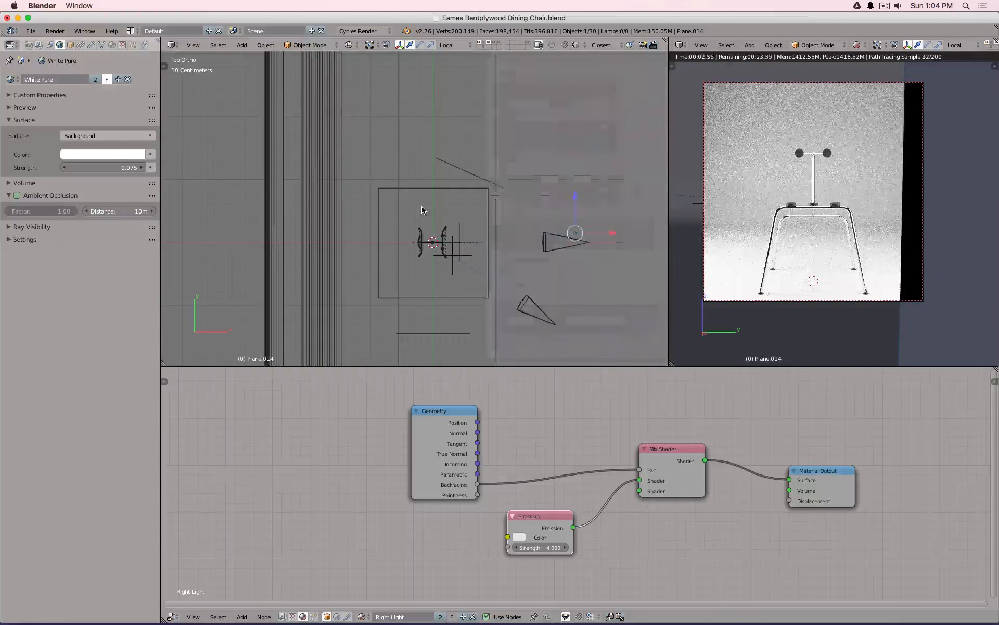
- Rotate the copied light plane to a Z rotation of 90° and move it to about X 2.23 m, Y 1 cm
middle_click_drag(591, 274, 589, 258)
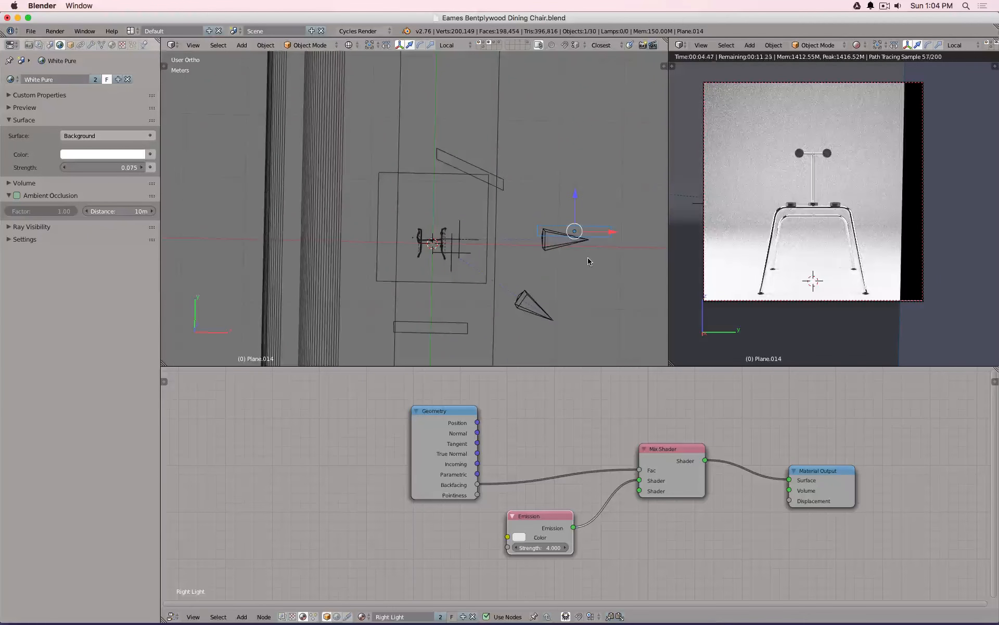
key("KP_7")
key("r")
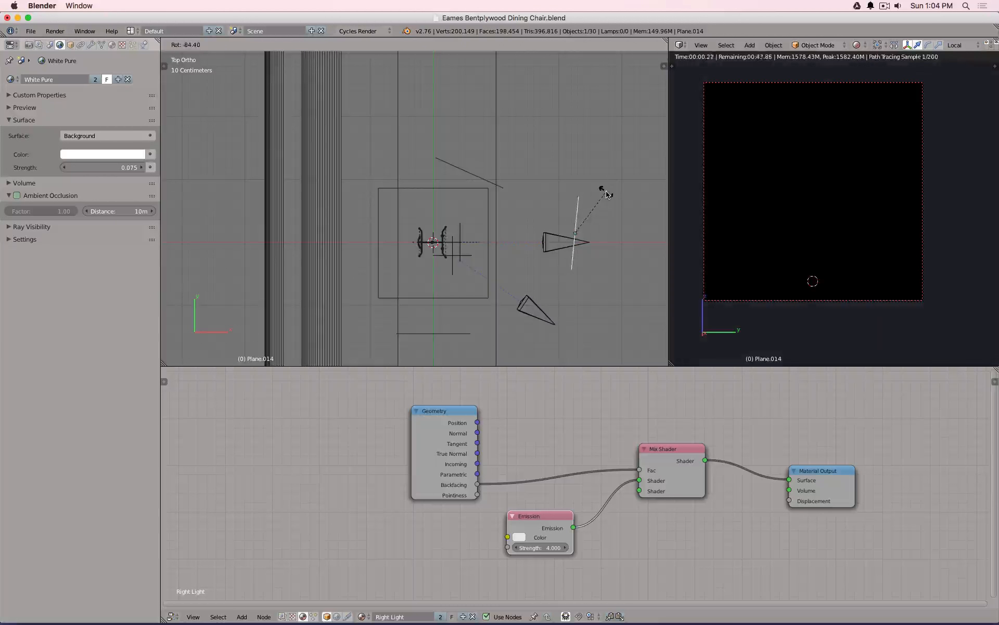
key("g")
left_click(589, 221)
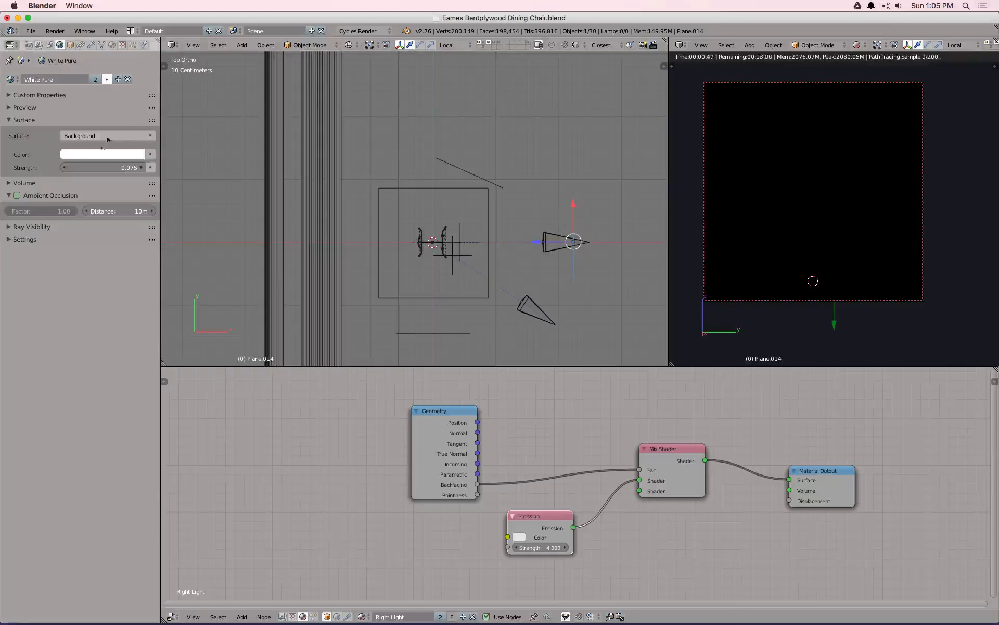
- Set the light plane's maximum draw type to Wire and check it around the cameras in solid shading
left_click(70, 44)
left_click(40, 364)
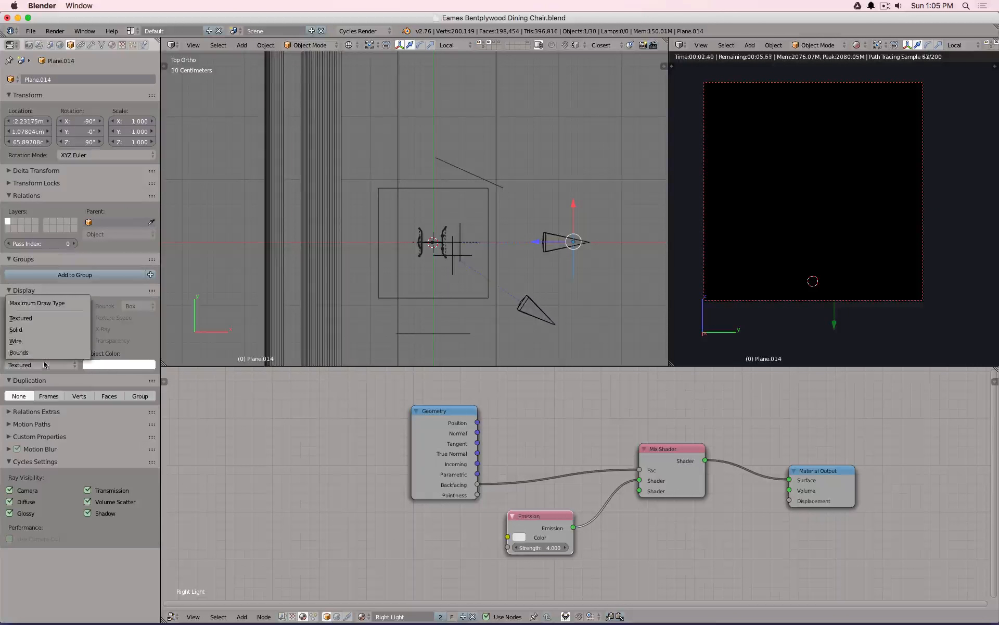
left_click(42, 344)
key("z")
middle_click_drag(348, 279, 468, 170)
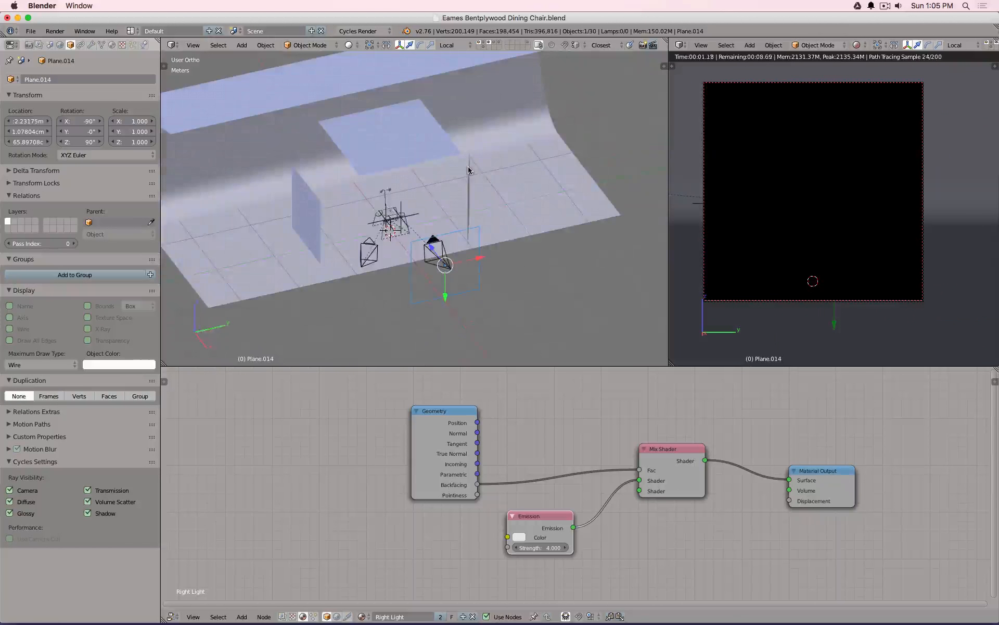
middle_click_drag(455, 254, 481, 195)
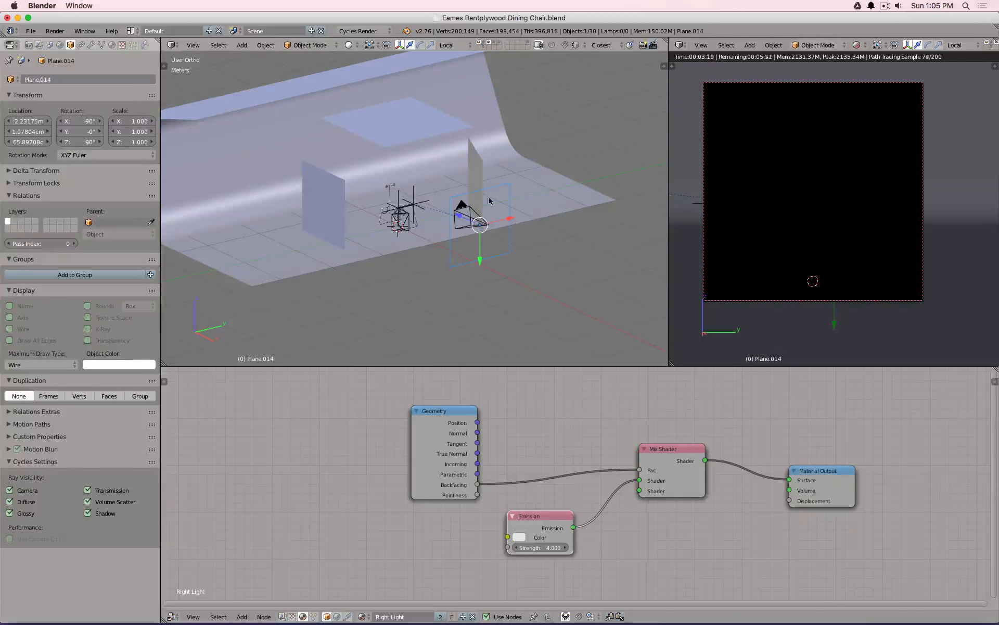
- Limit the light plane's ray visibility to Glossy only and inspect the rendered frame reflections up close
left_click(29, 503)
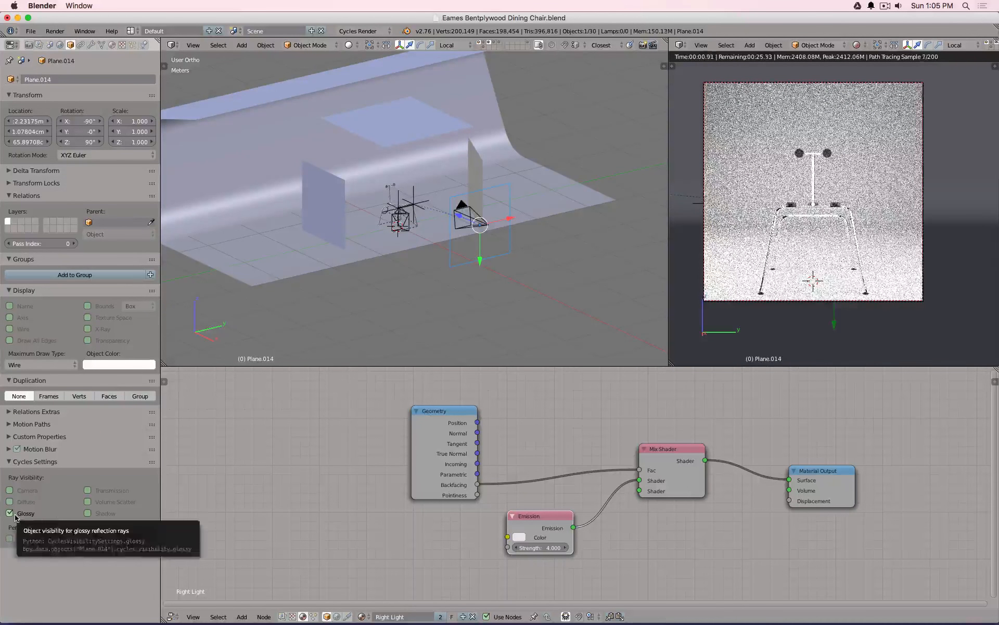
scroll(797, 230, "up", 4)
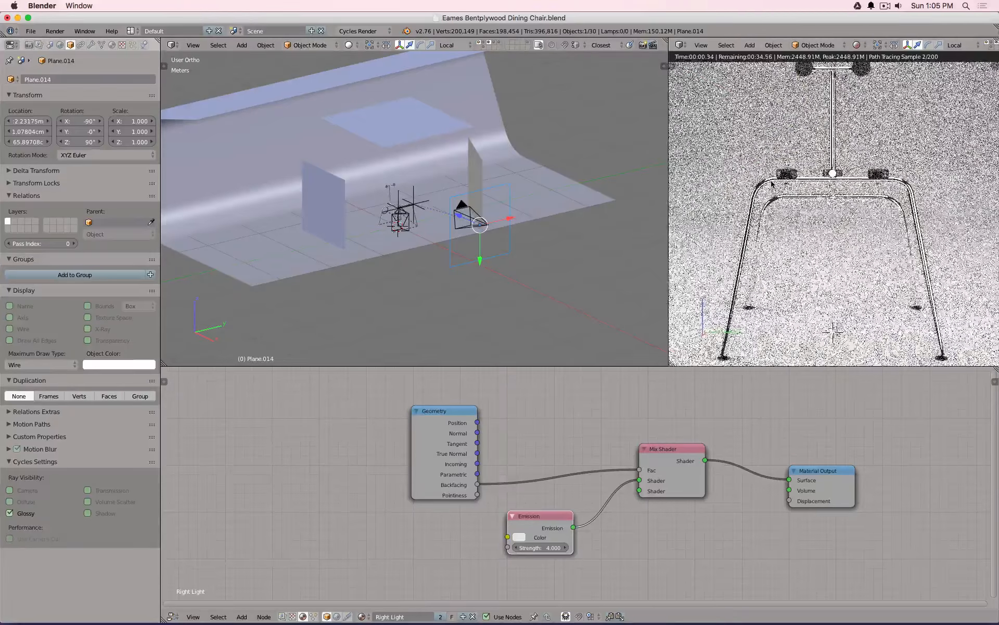
scroll(786, 176, "up", 5)
scroll(781, 187, "up", 3)
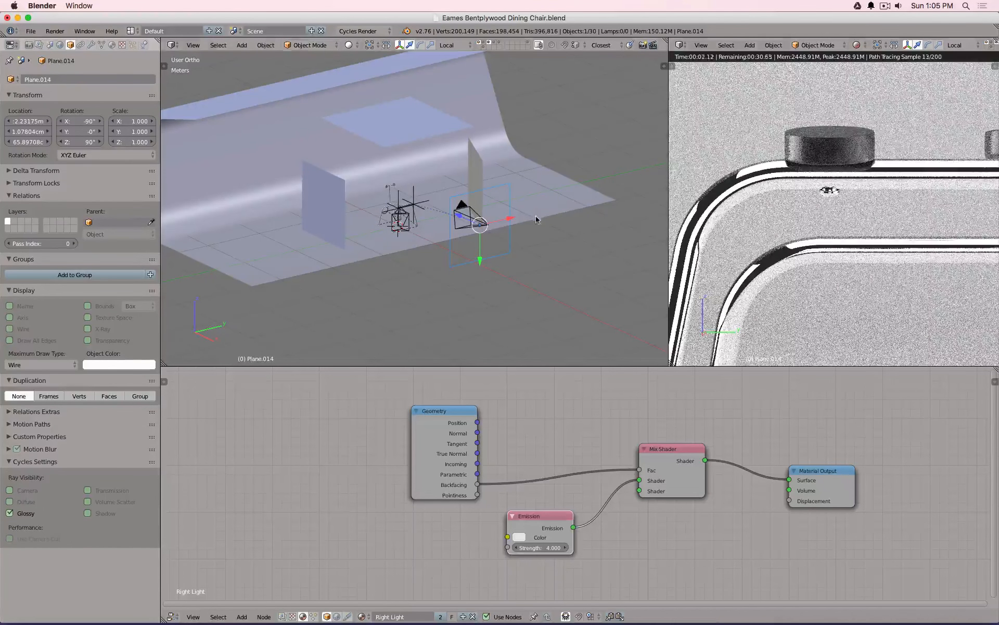
- Try moving the light plane sideways to about X 1.77 m, Y -98 cm while watching the frame reflections
key("g")
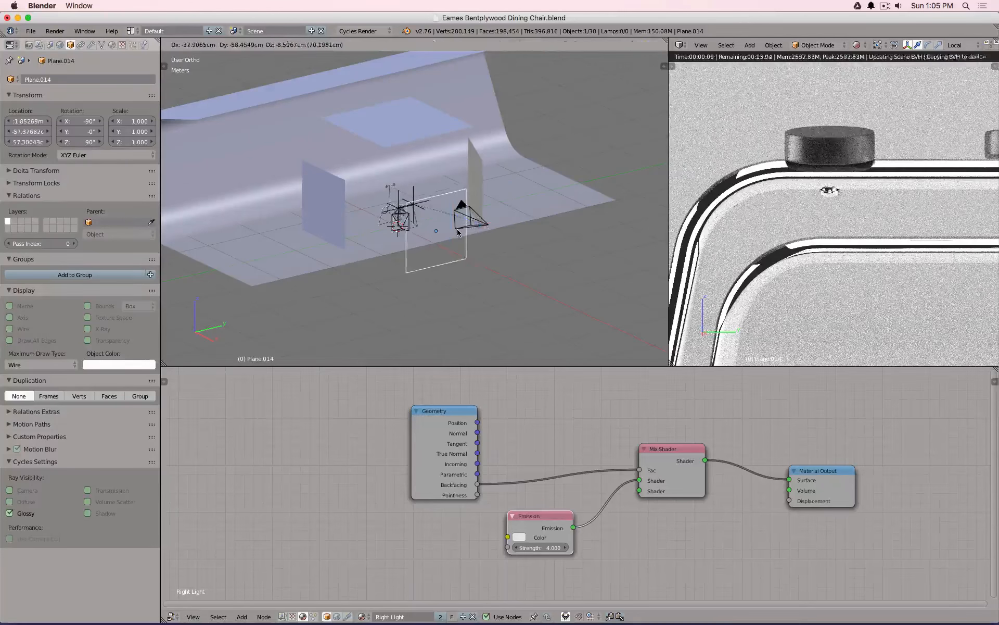
right_click(458, 234)
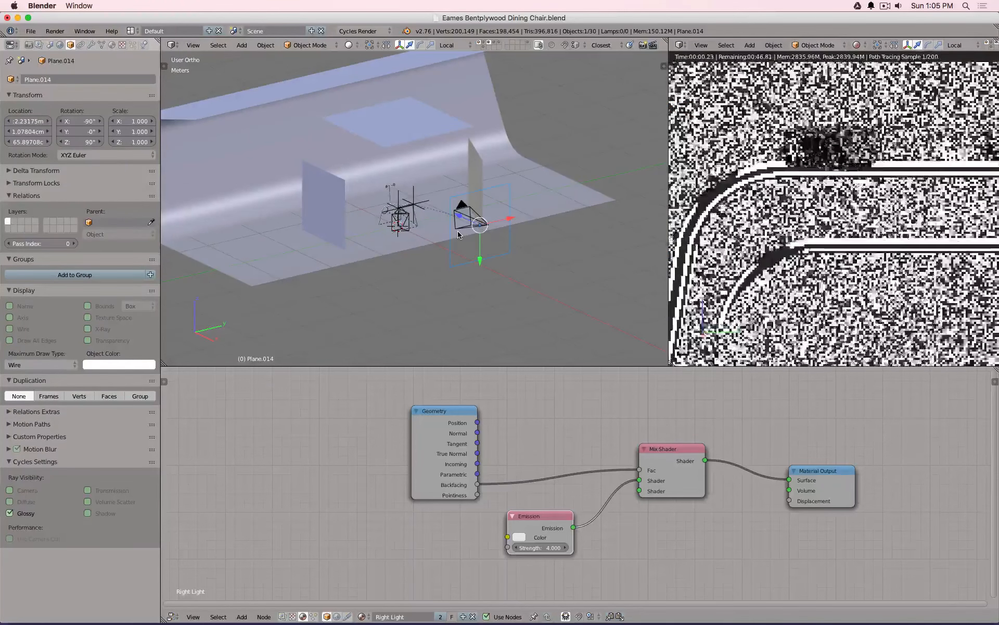
key("KP_7")
key("z")
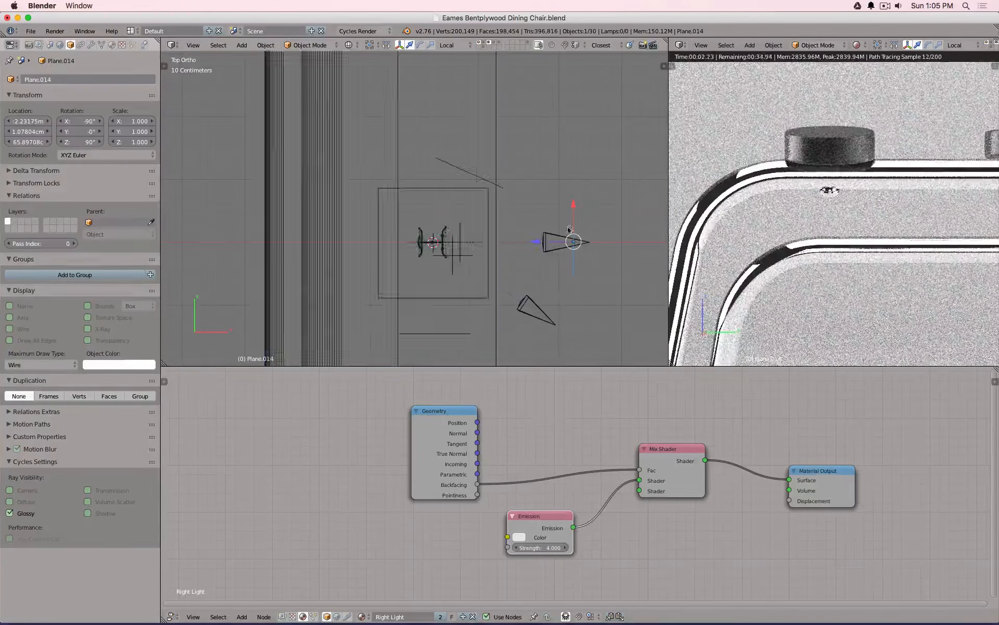
key("g")
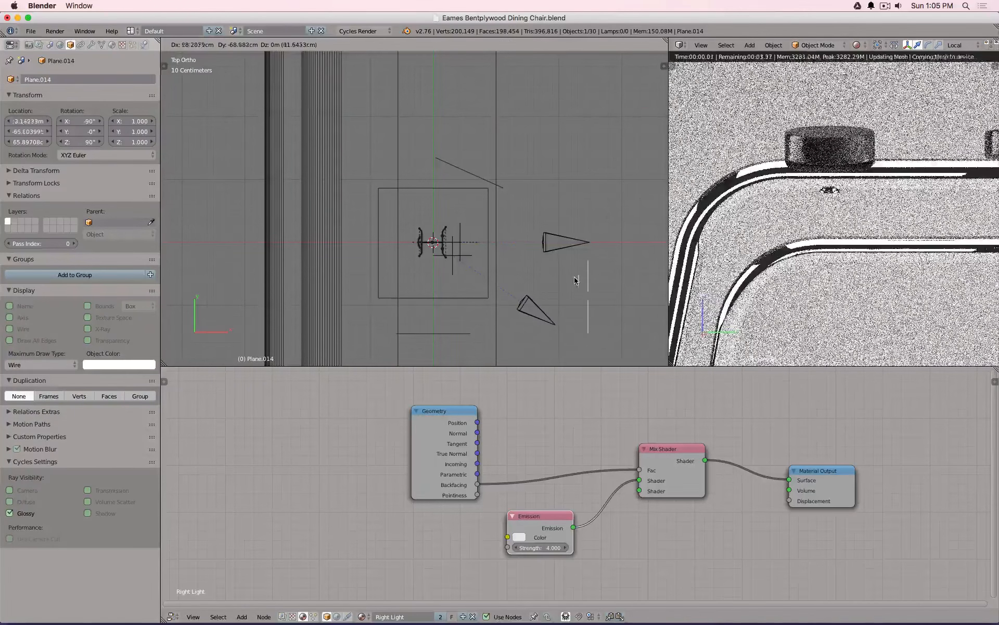
left_click(542, 285)
scroll(557, 273, "down", 1)
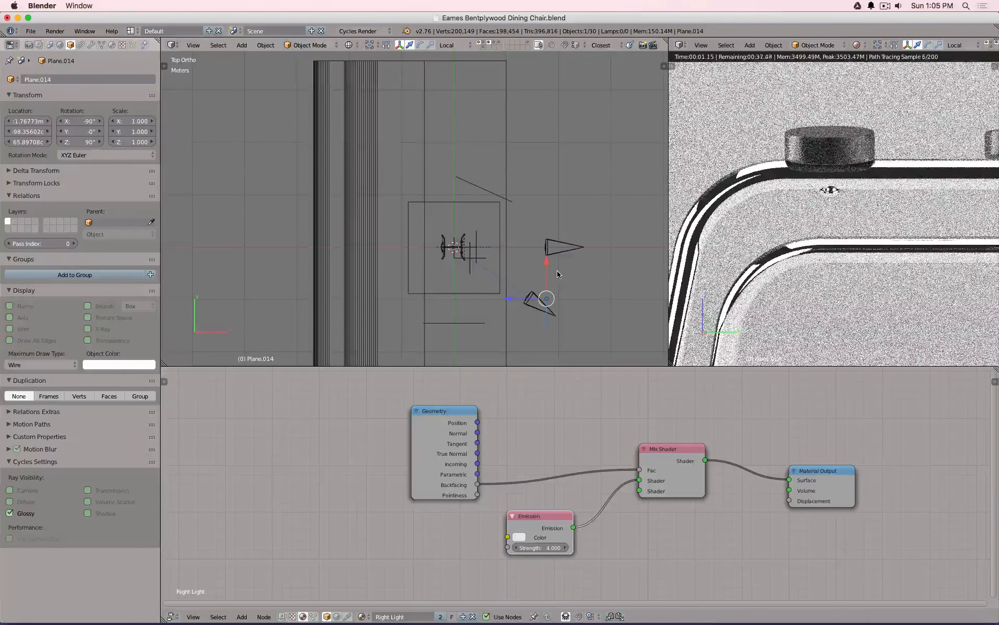
- Move the light plane back in front of the chair to about X 2.13 m and set its Y location to 0
key("g")
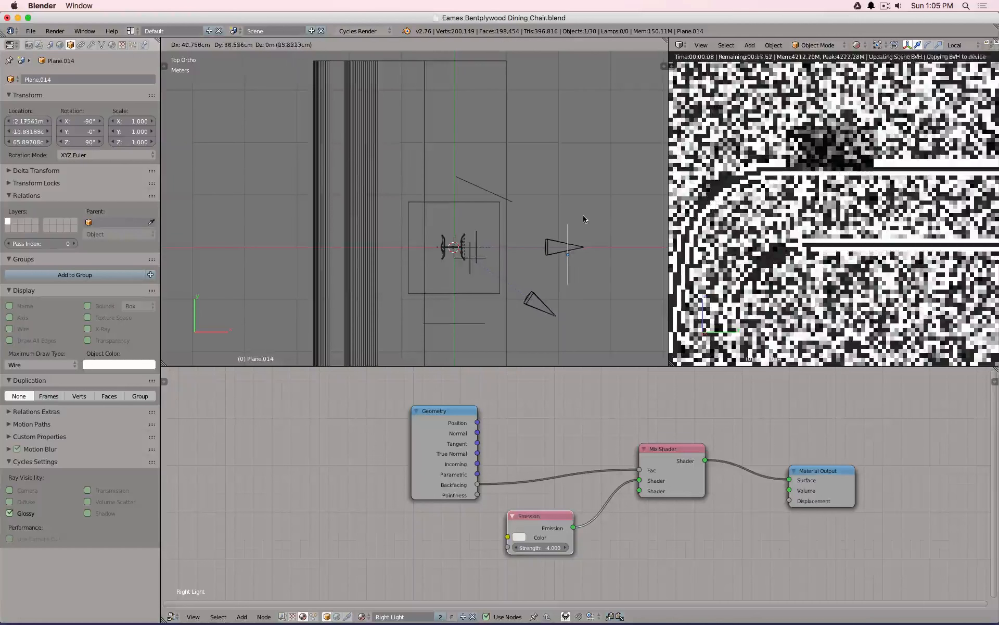
left_click(582, 215)
key("n")
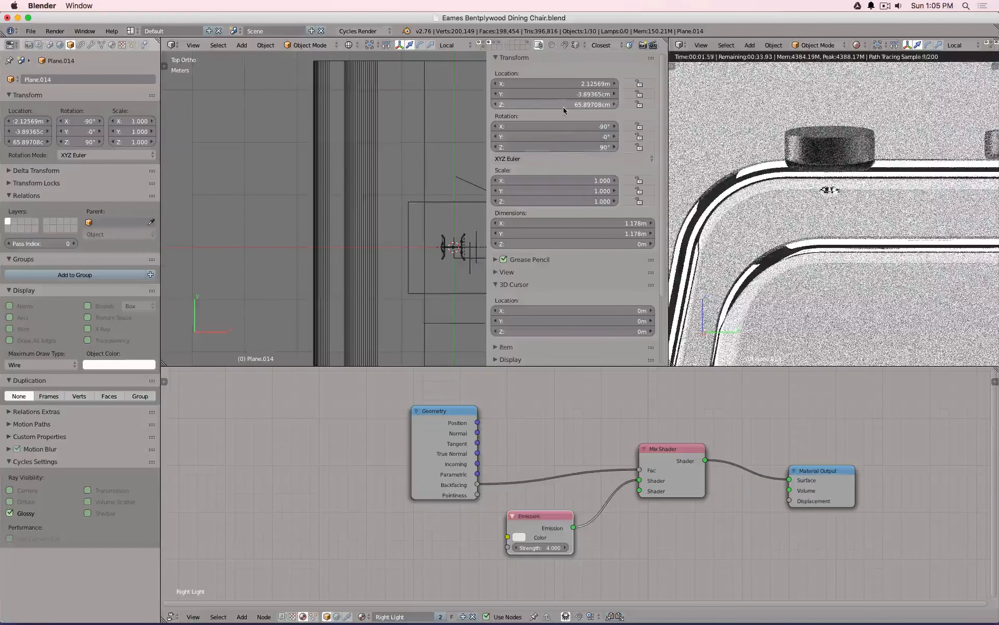
left_click(545, 94)
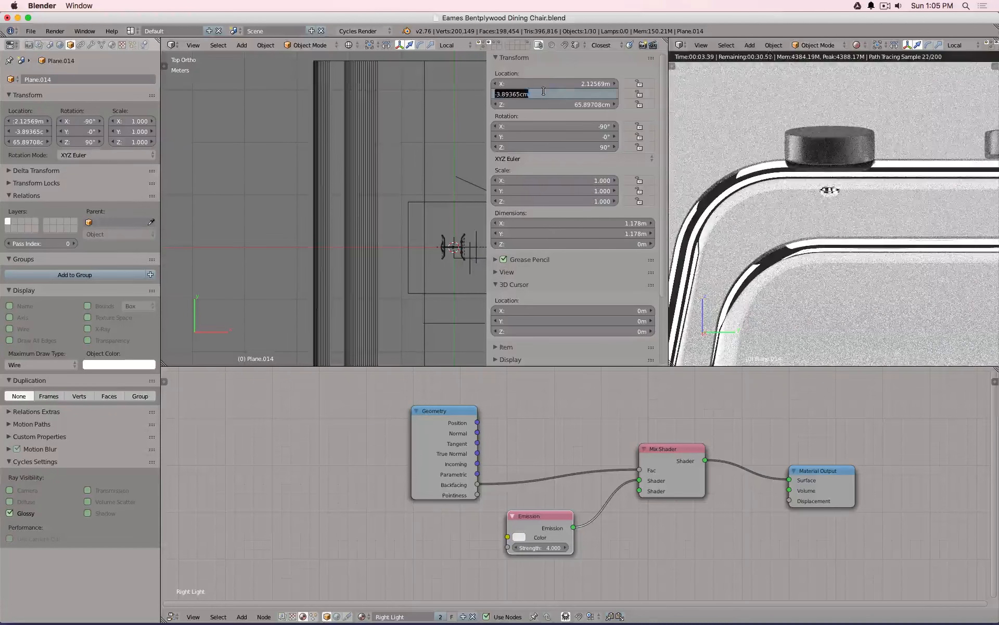
type("0")
key("Return")
key("n")
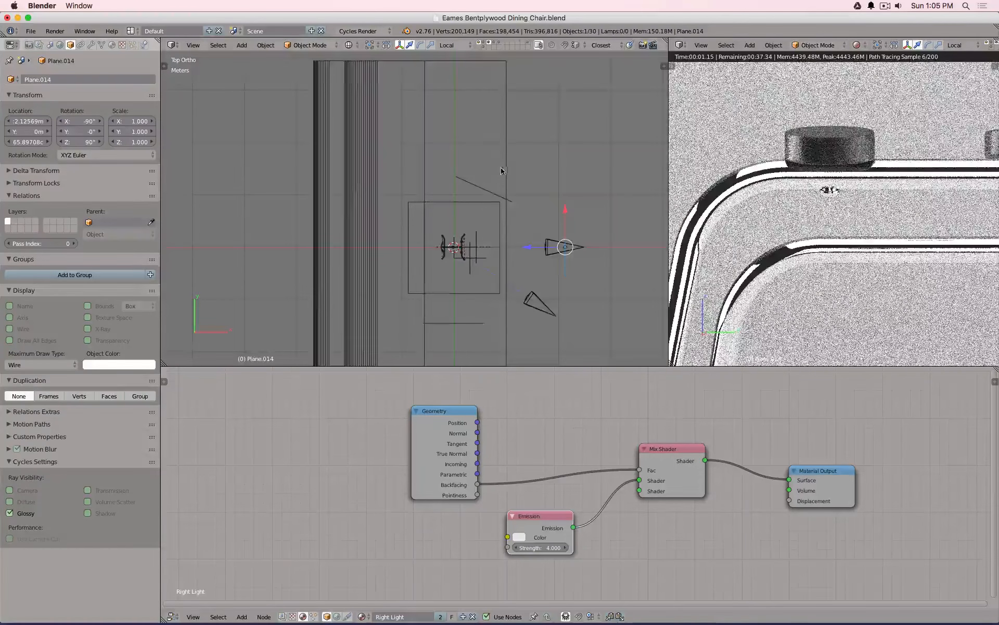
- Try narrowing the light plane along global Y to a scale of about 0.28
scroll(497, 178, "down", 5)
scroll(498, 179, "down", 2)
scroll(812, 214, "down", 4)
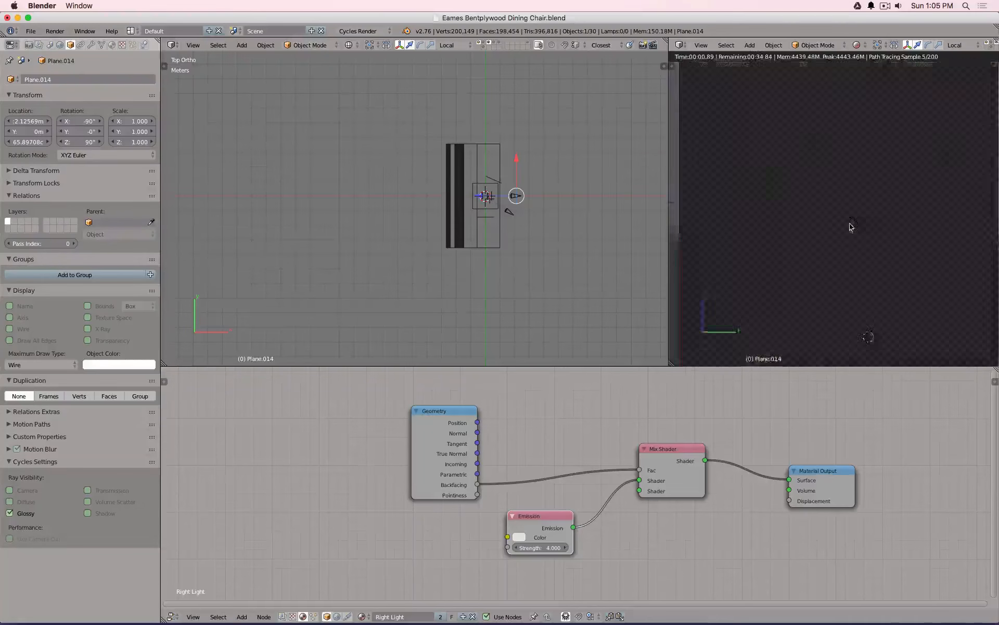
middle_click_drag(612, 191, 468, 177)
scroll(468, 177, "up", 5)
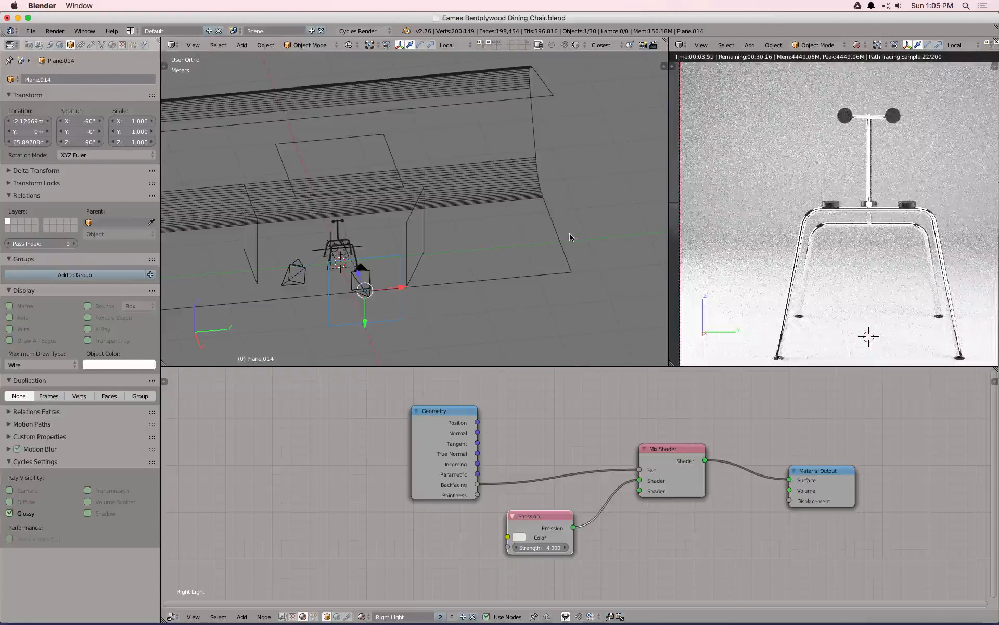
key("s")
key("x")
key("y")
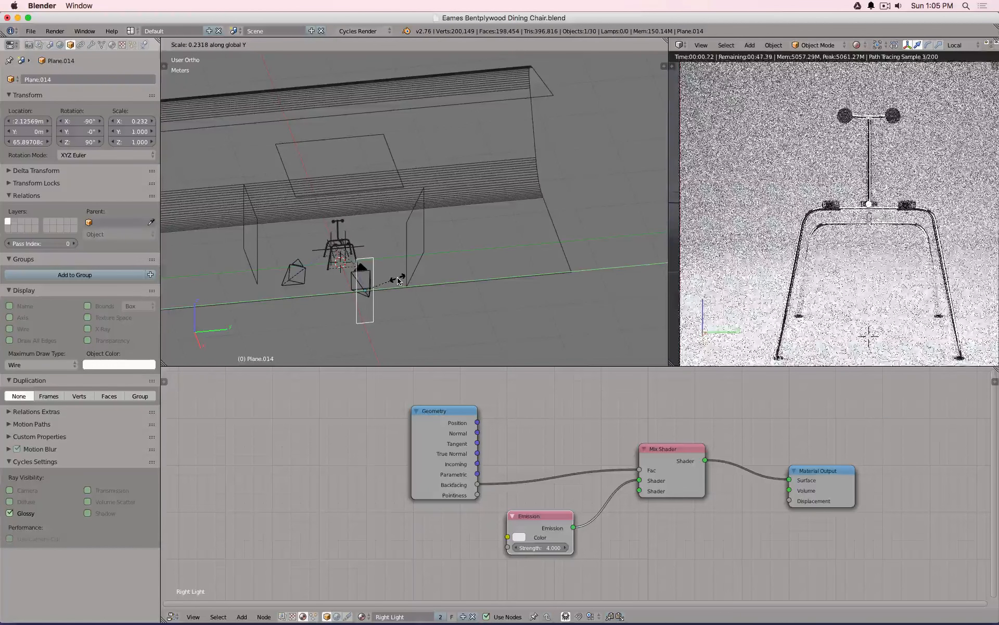
left_click(405, 280)
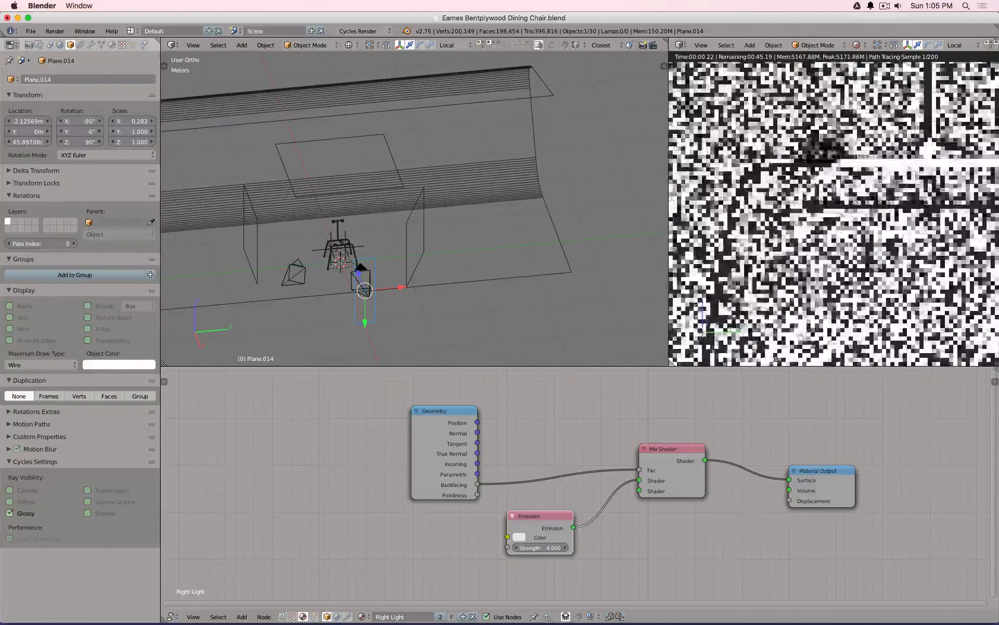
- Try light plane scales of about 0.57 along global Y and Z, check the frame reflections, and undo all the scaling
key("s")
key("y")
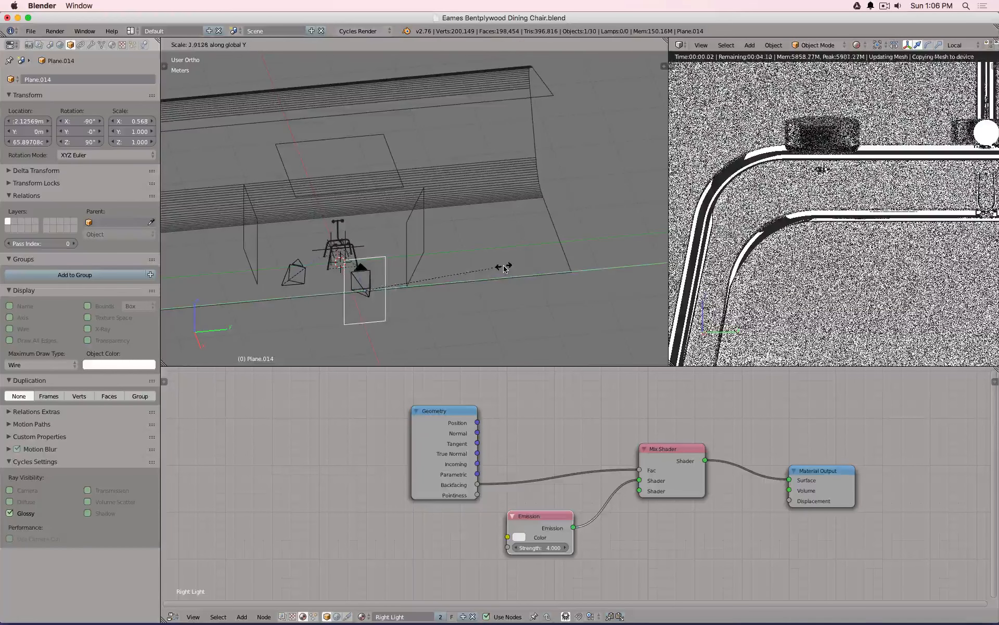
left_click(497, 272)
key("s")
key("z")
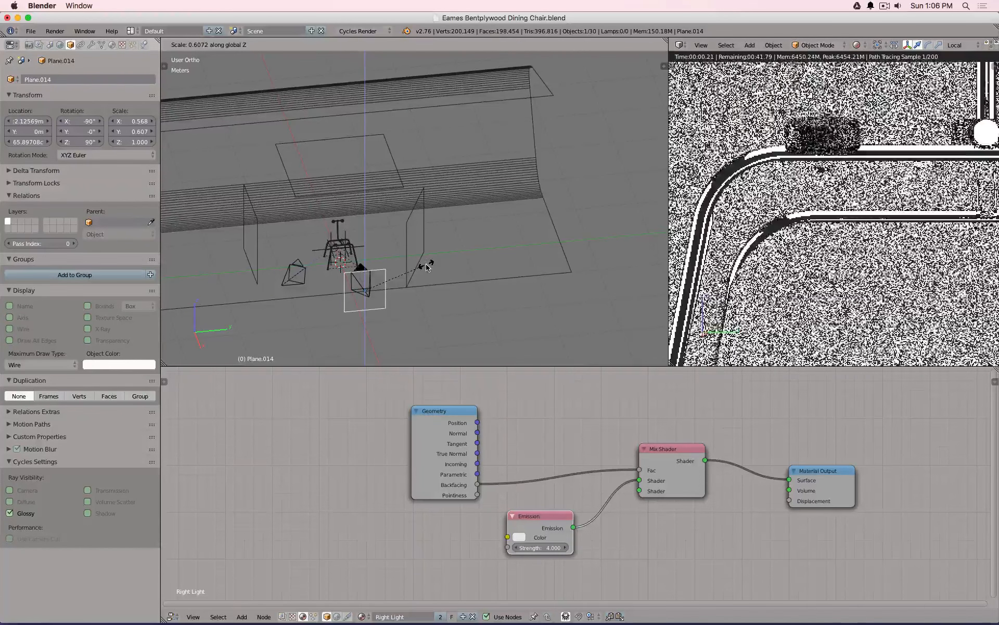
left_click(426, 267)
scroll(427, 267, "down", 5)
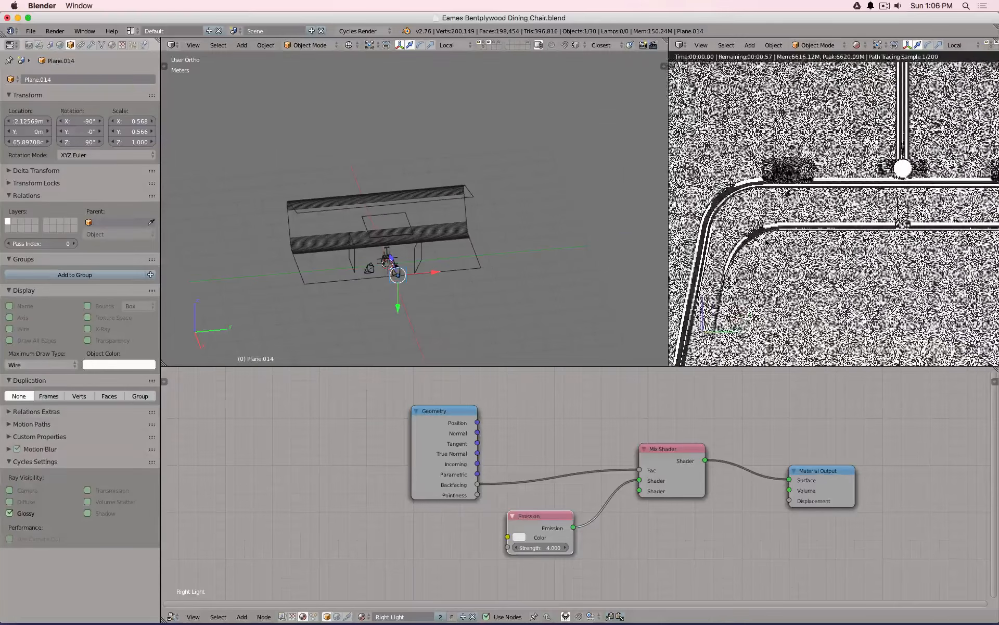
scroll(766, 241, "down", 2)
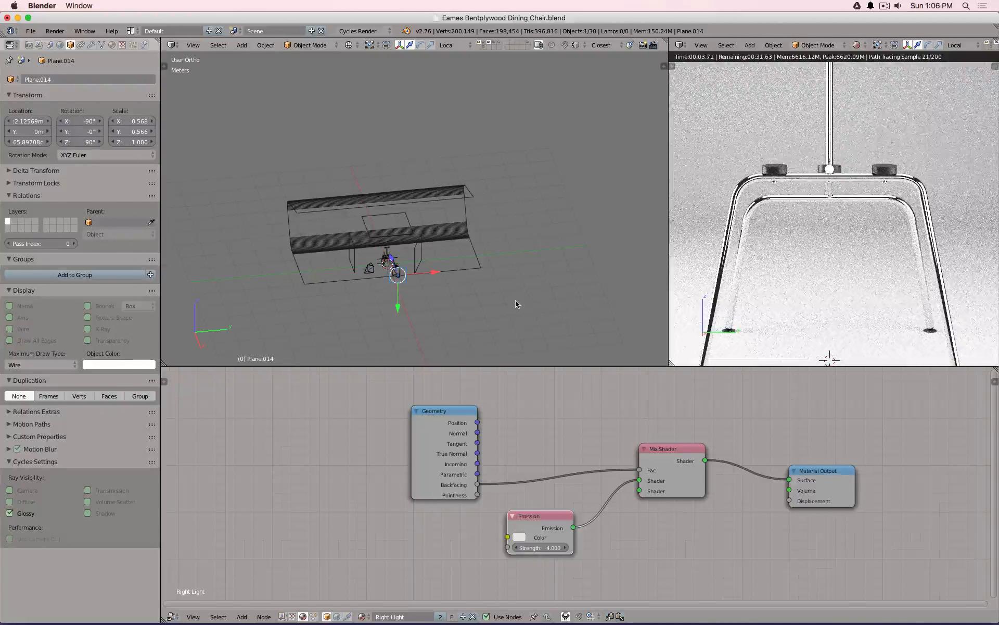
key("super+z")
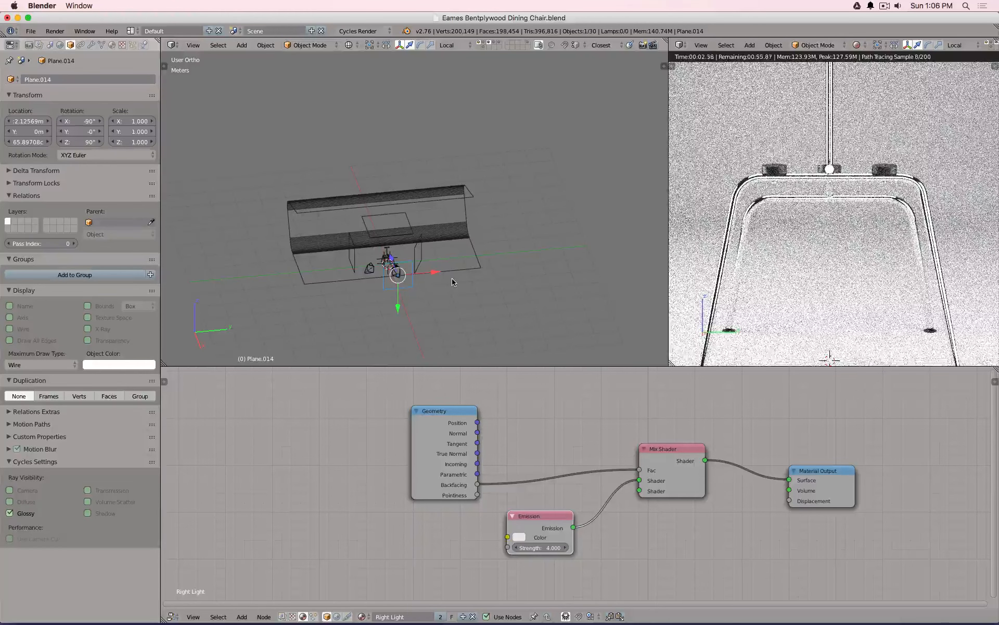
- Show the layer with the wooden seat and backrest too, and frame the whole chair in the rendered view
left_click(483, 45, "shift")
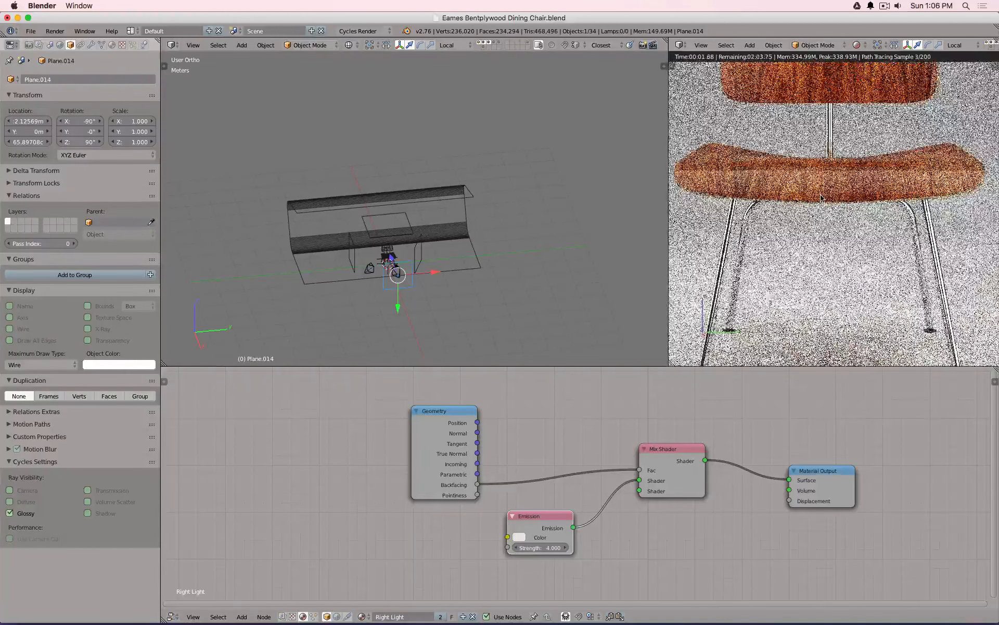
scroll(821, 195, "down", 4)
middle_click_drag(821, 195, 821, 236, "shift")
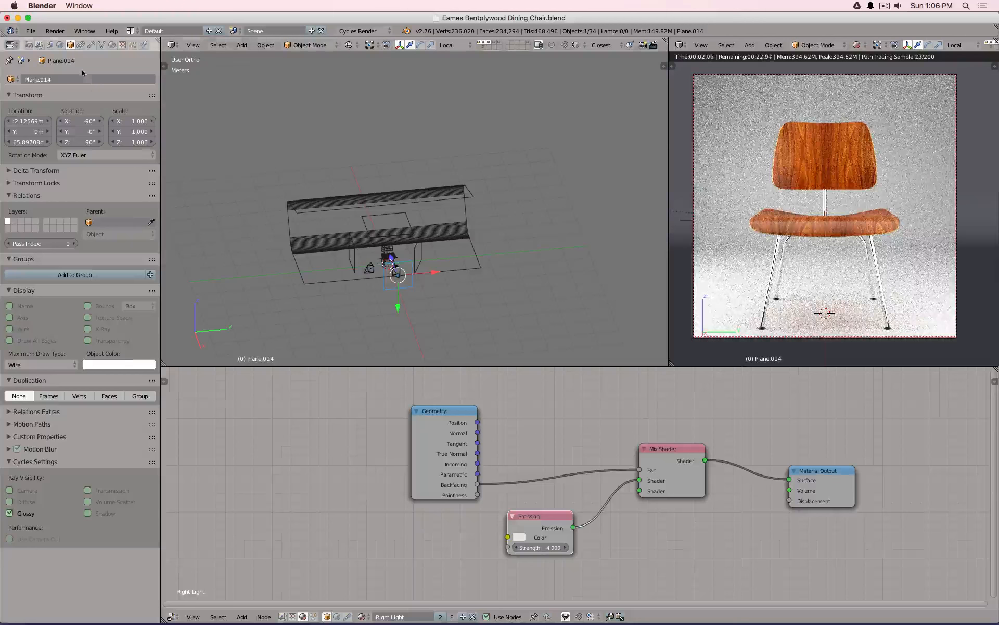
- Set the scene's color management Look to None
left_click(49, 45)
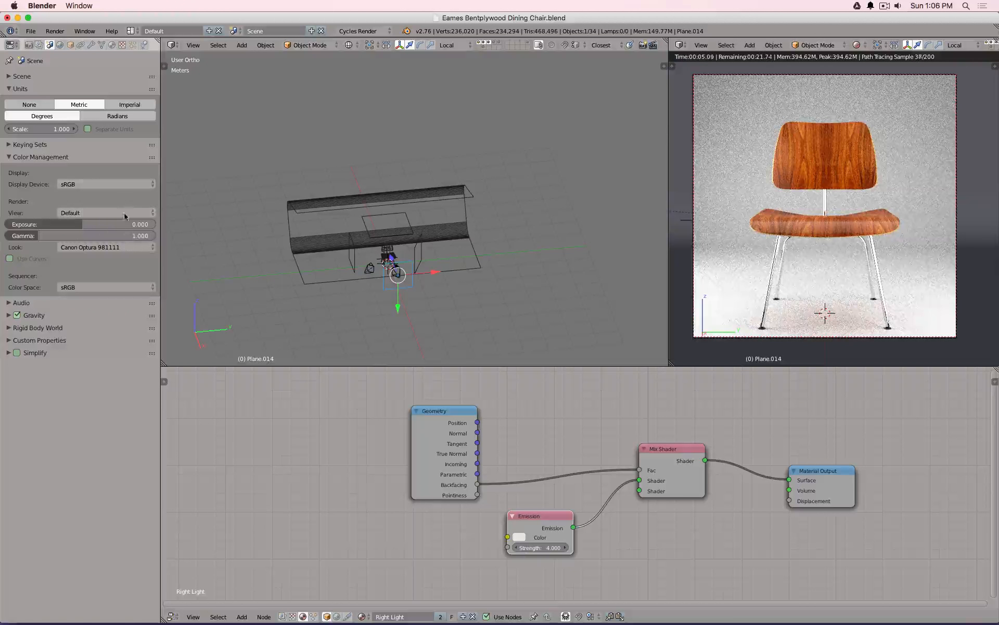
left_click(88, 246)
left_click(88, 237)
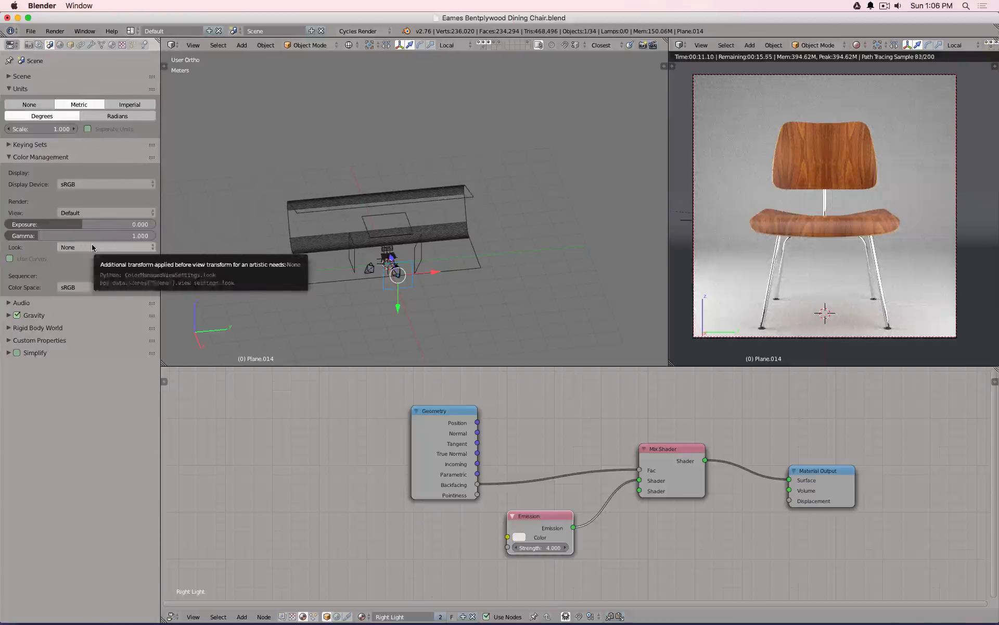
- Set the scene's color management Look to Kodak DSCS 3155
left_click(94, 247)
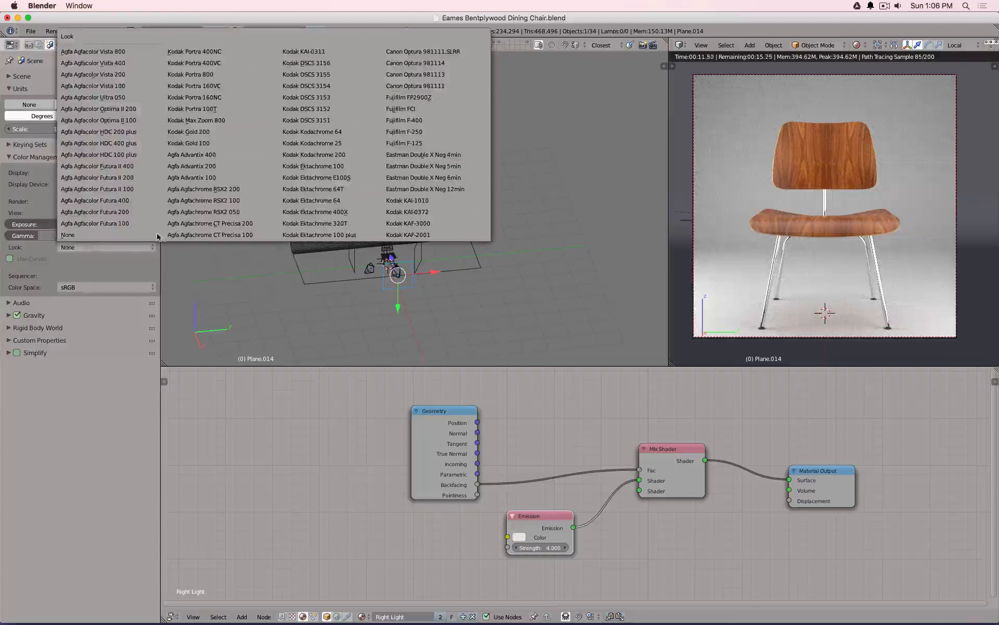
left_click(332, 76)
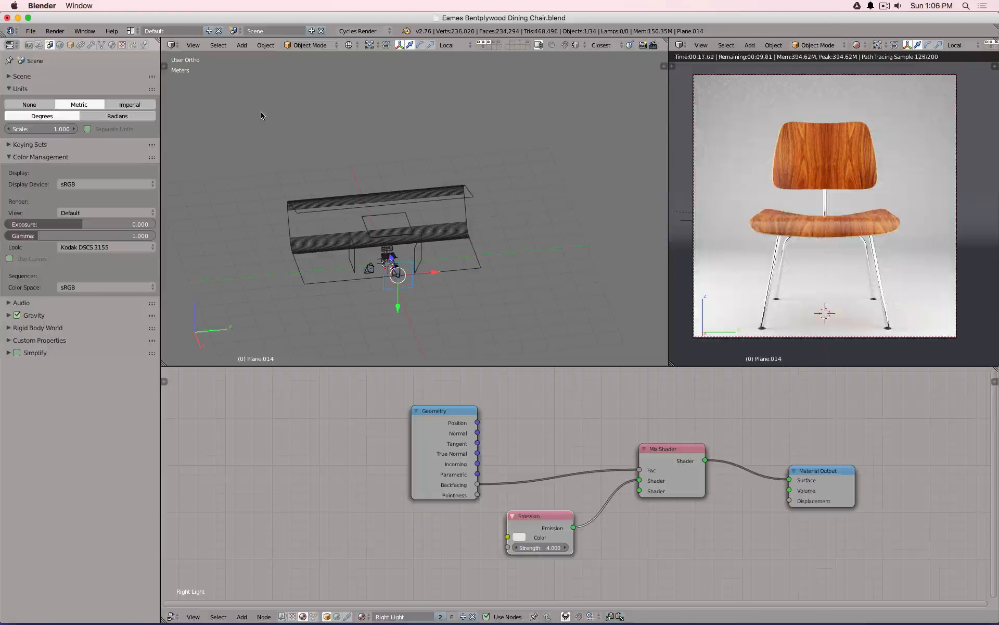
- Make the second camera, angled at the chair's side, the active camera for the rendered view
right_click(371, 267)
key("ctrl+KP_0")
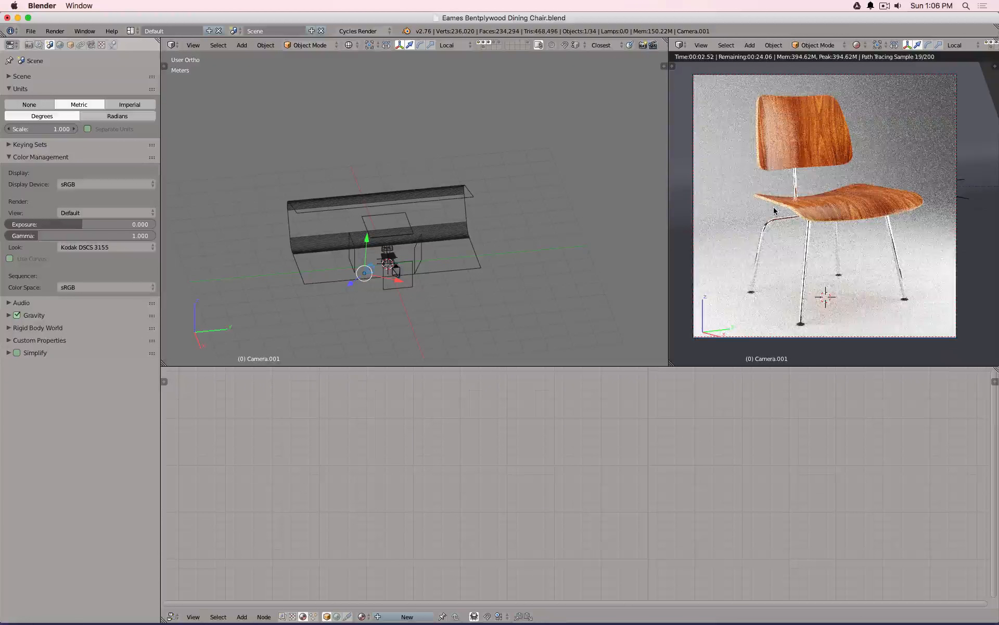
- Temporarily hide the right and top light planes to examine the left light's effect on the chair, and unhide them
scroll(390, 288, "up", 4)
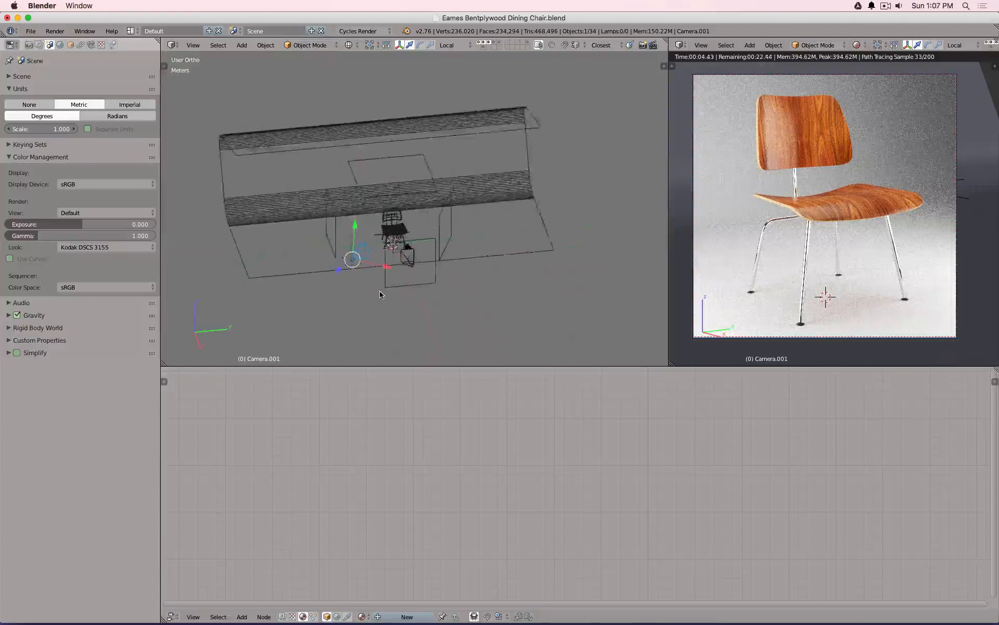
scroll(385, 257, "up", 2)
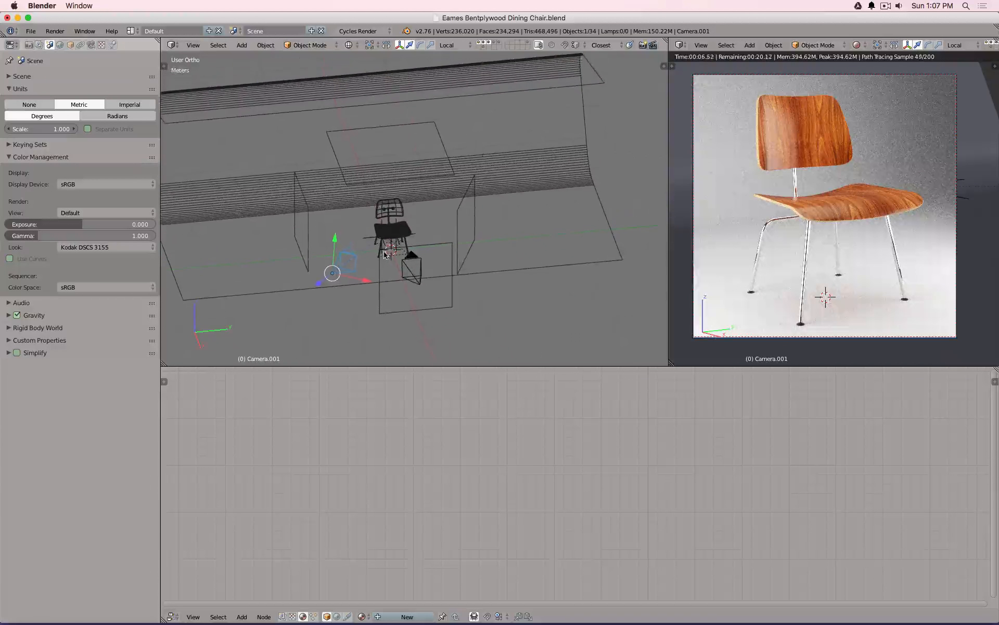
right_click(307, 218)
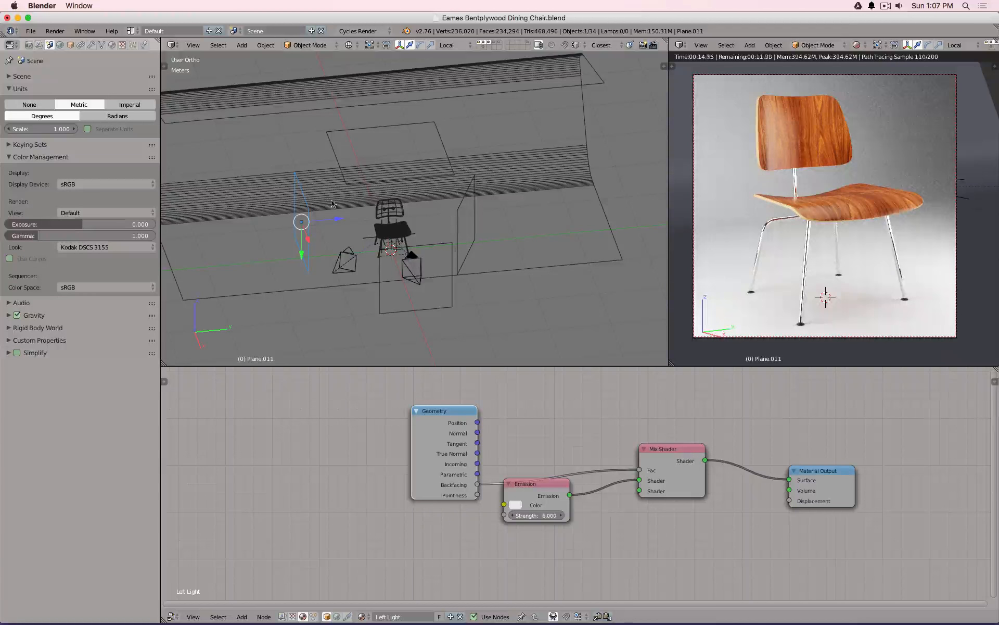
right_click(460, 231)
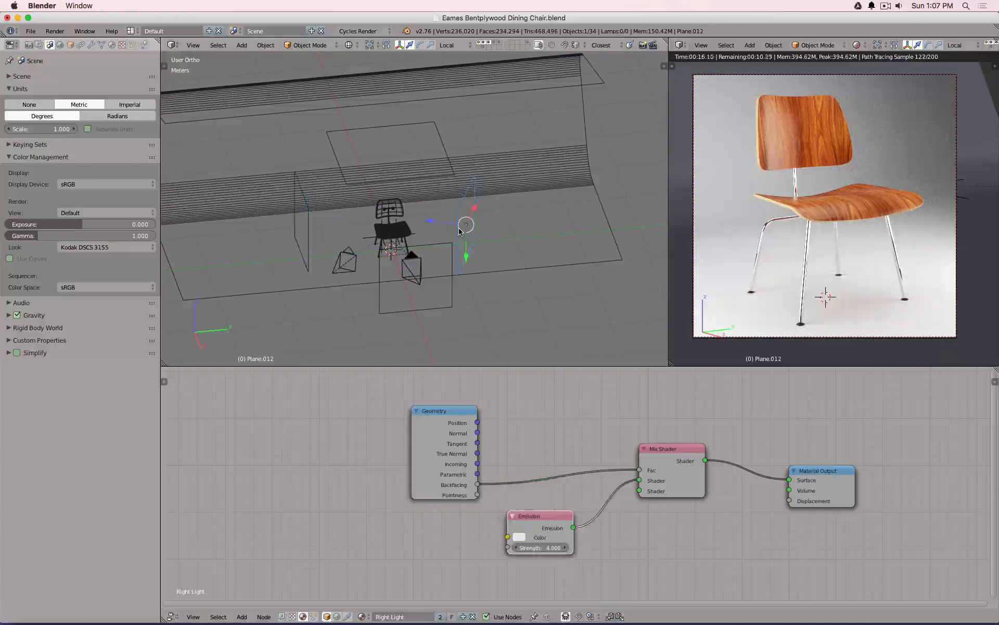
right_click(443, 150, "shift")
key("h")
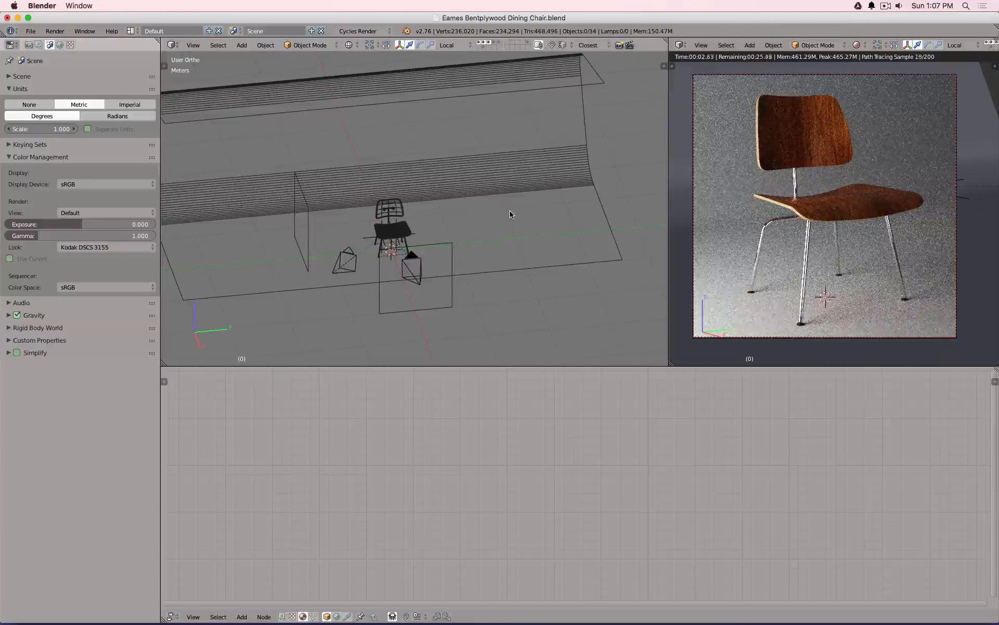
key("alt+h")
- Temporarily hide the left and right light planes to examine the top light's effect, and unhide them
right_click(310, 225)
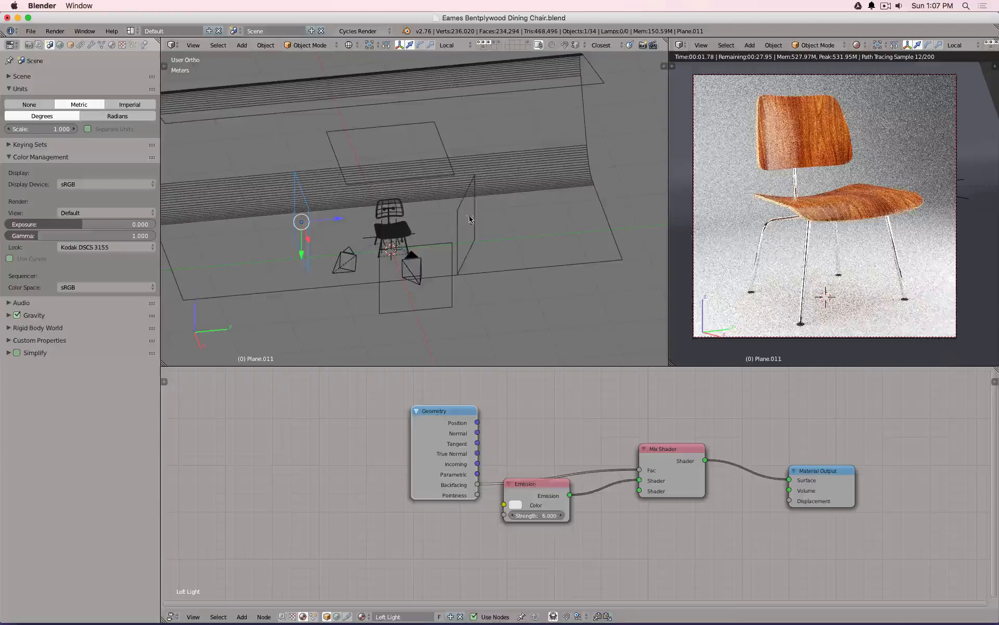
right_click(469, 220, "shift")
key("h")
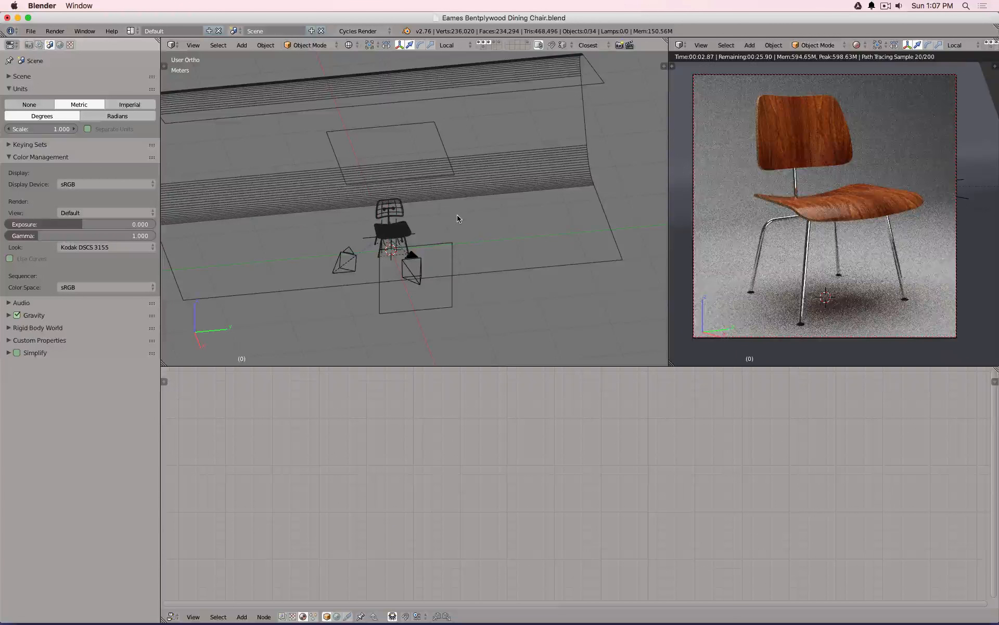
key("alt+h")
- Temporarily hide the top and left light planes to examine the right light's effect, and unhide them
right_click(448, 160)
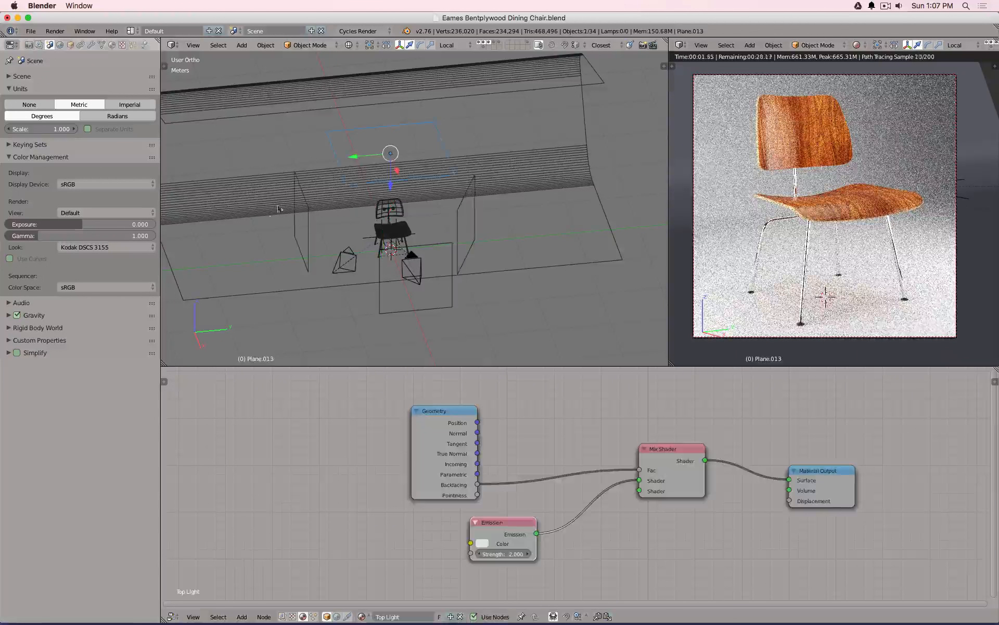
right_click(308, 224, "shift")
key("h")
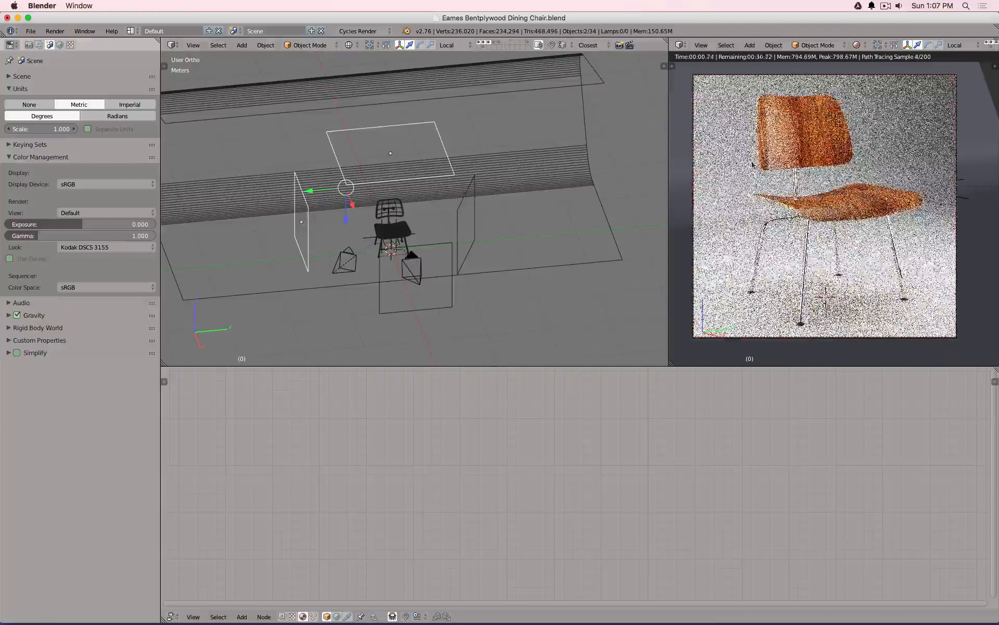
- In top view, try moving the right light plane toward the chair by about -31 cm in X and -62 cm in Y
right_click(463, 218)
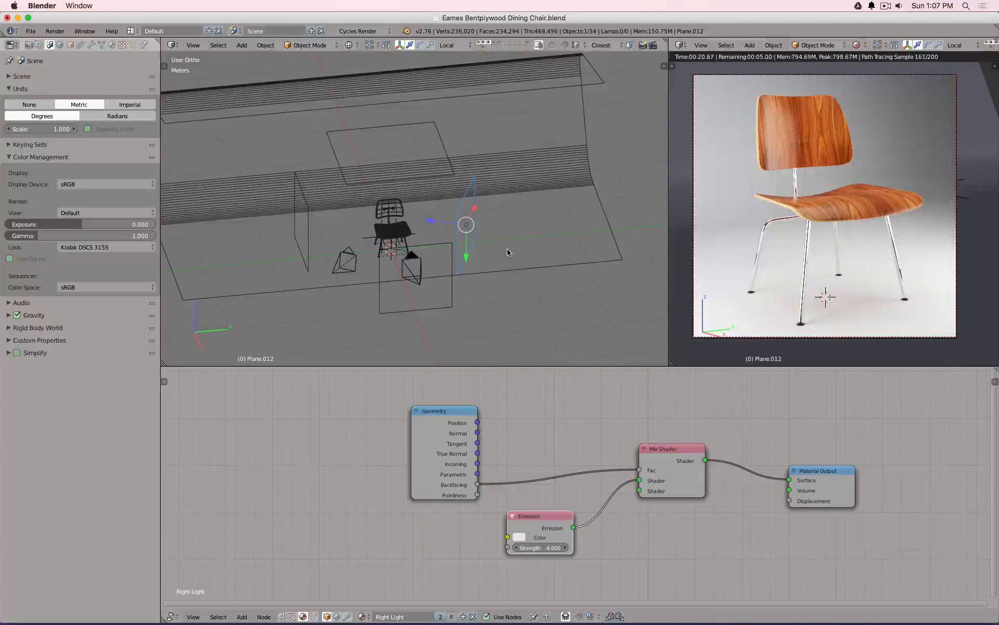
key("KP_7")
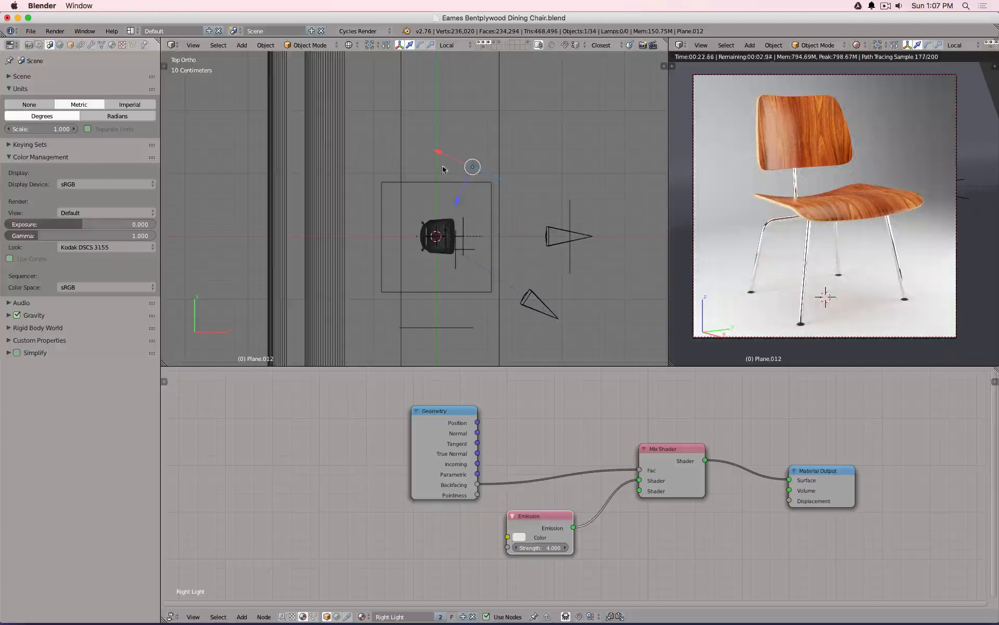
mouse_move(439, 152)
left_mouse_down()
mouse_move(473, 163)
mouse_move(381, 145)
mouse_move(433, 155)
left_mouse_up()
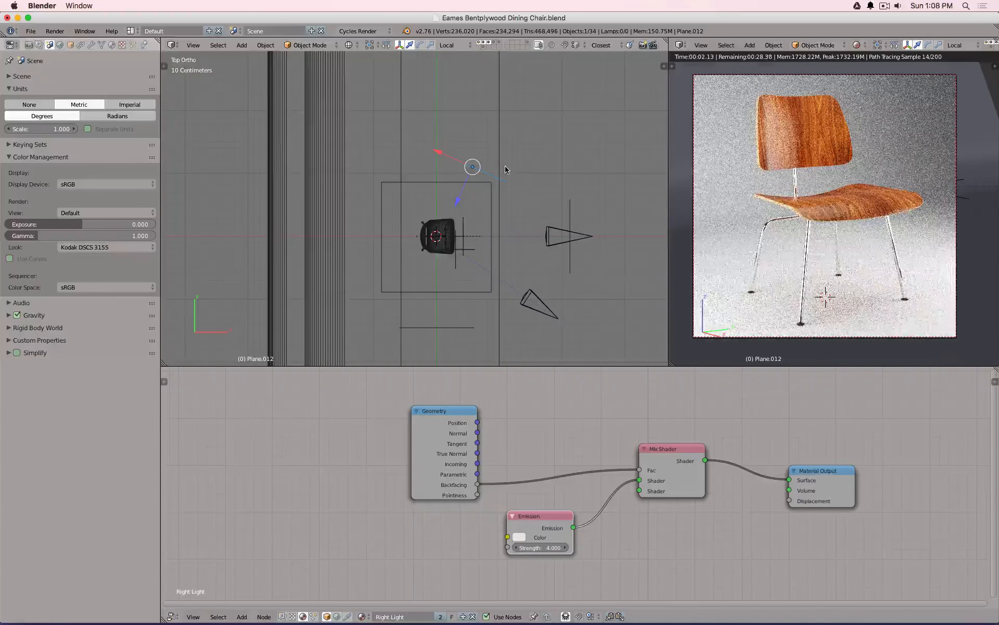
key("g")
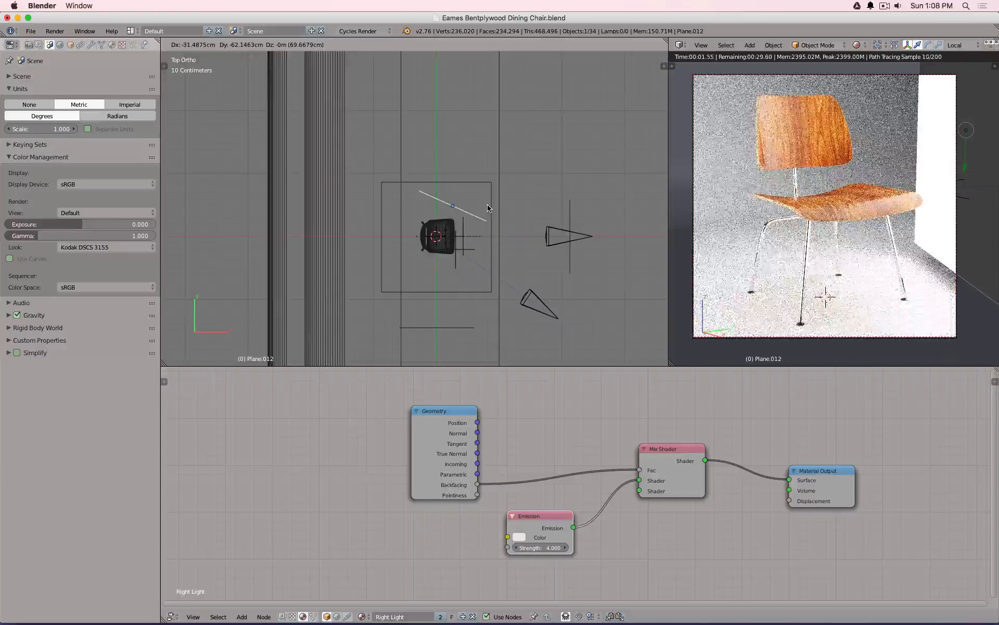
key("Escape")
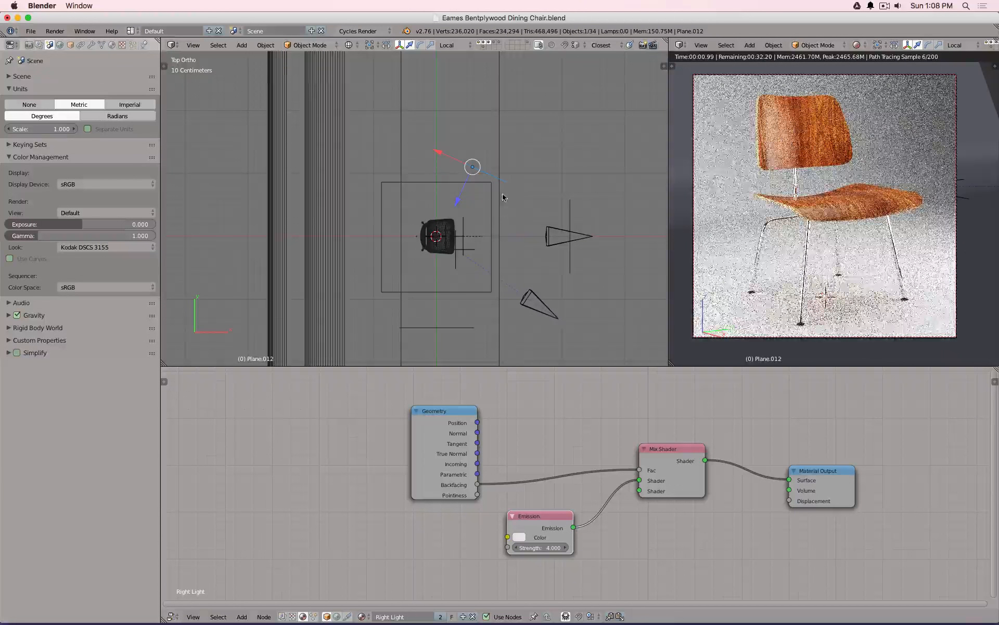
- Move the angled camera about 63 cm along X and 42 cm along Y for a more frontal view
right_click(541, 306)
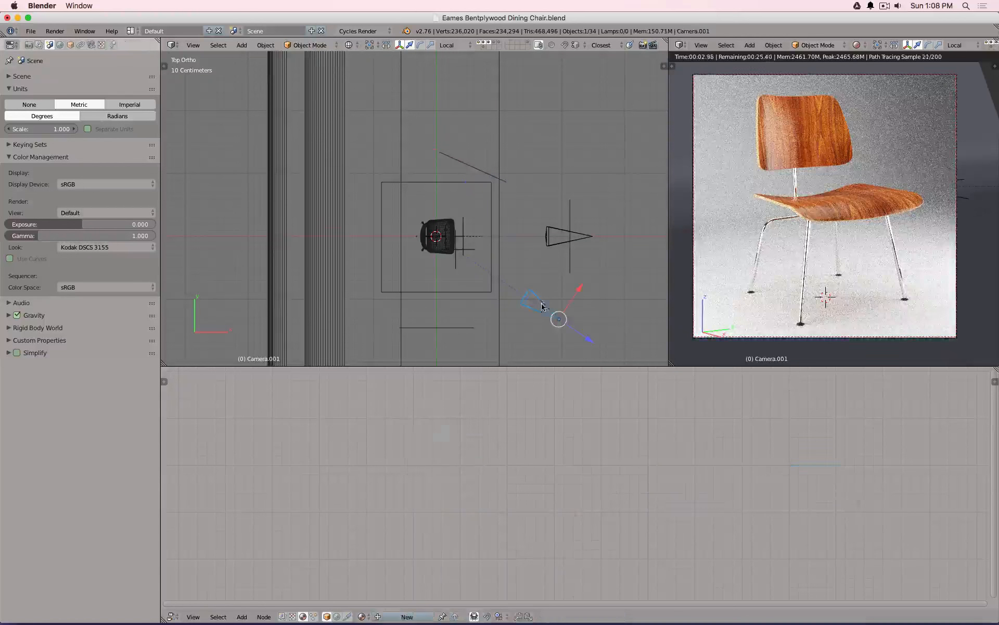
key("g")
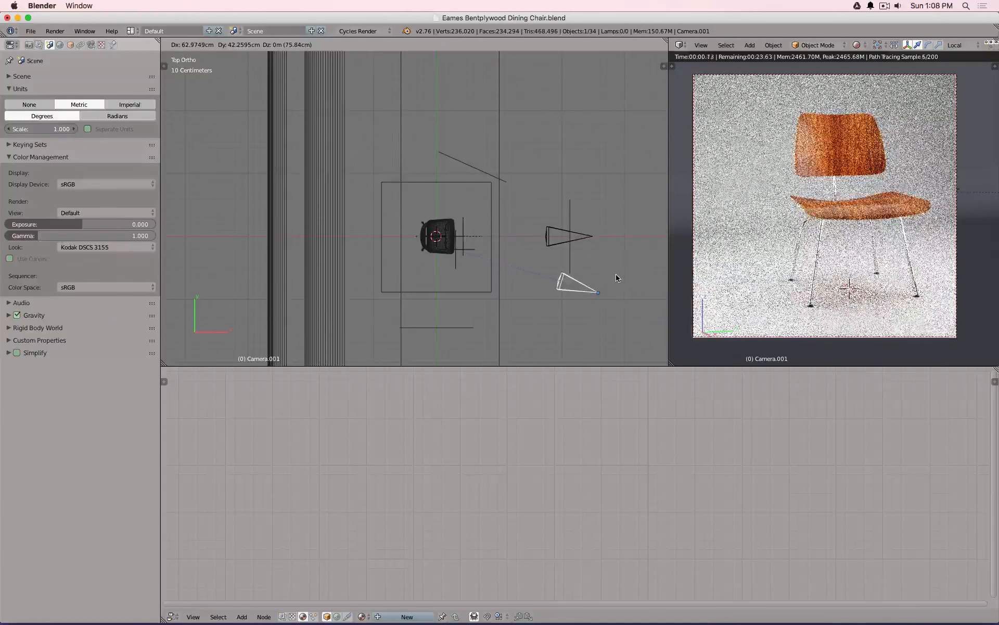
left_click(617, 277)
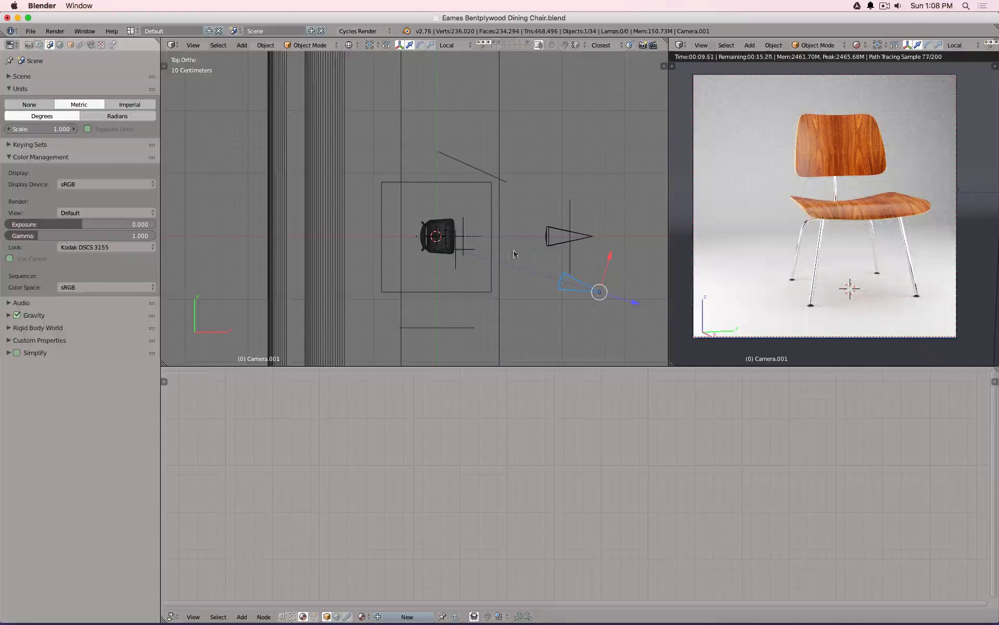
- Try moving the angled camera's target empty about 3 cm along X and 12 cm along Y
right_click(467, 255)
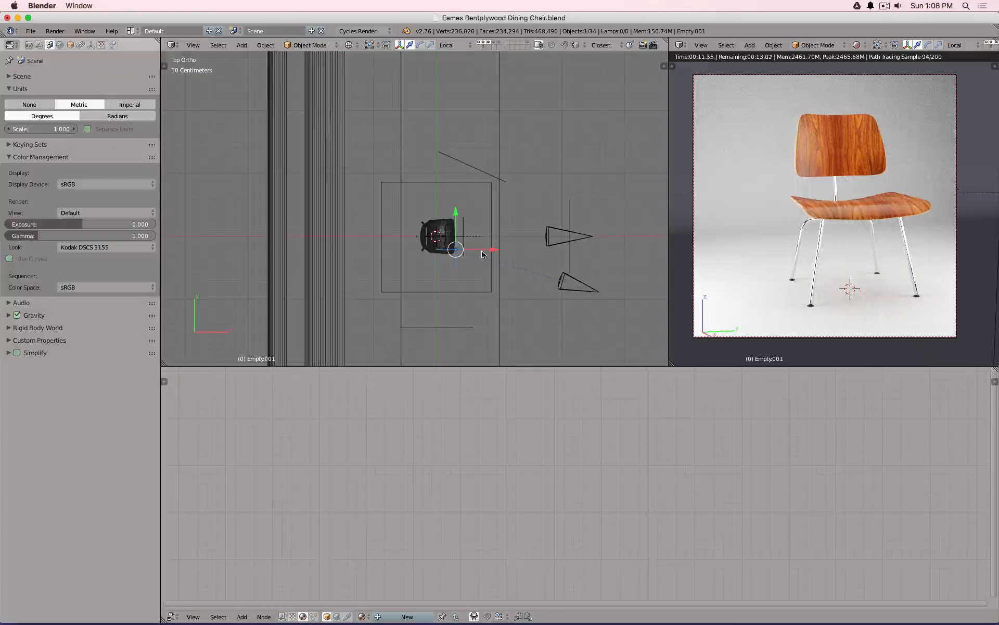
key("g")
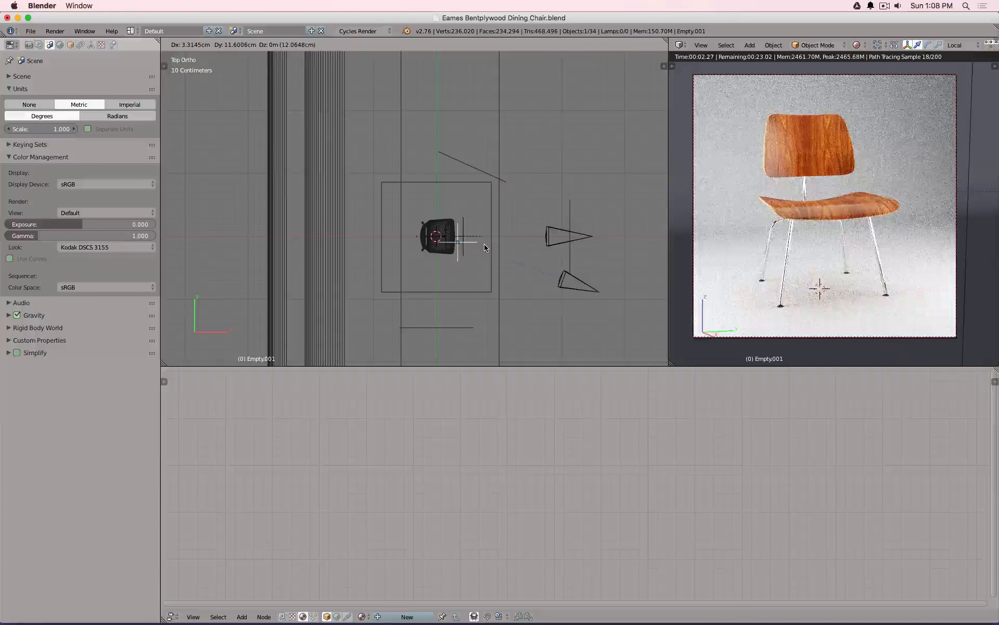
right_click(484, 247)
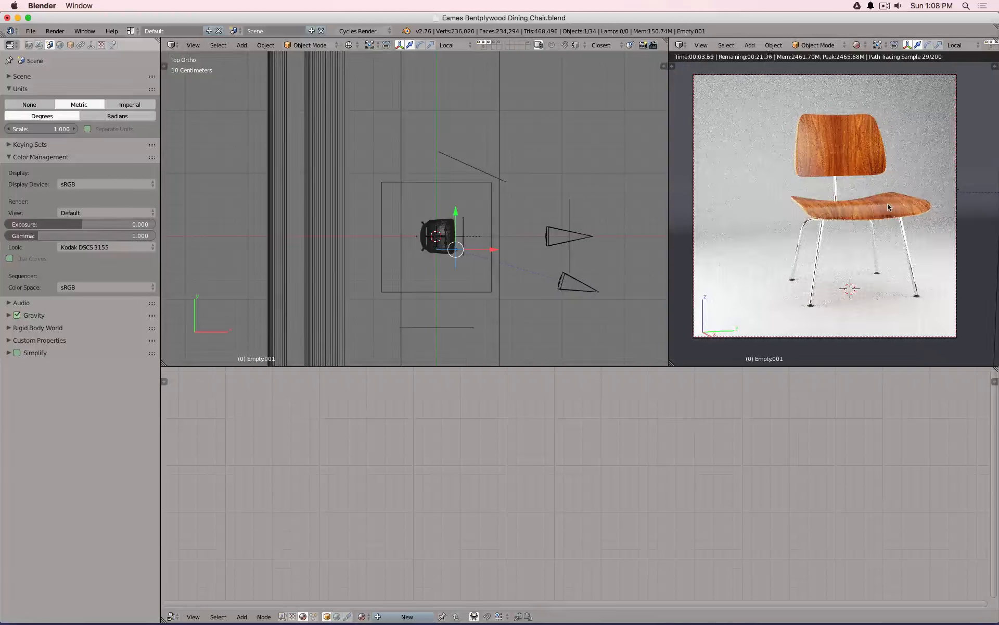
- Undo the angled camera's move
right_click(561, 262)
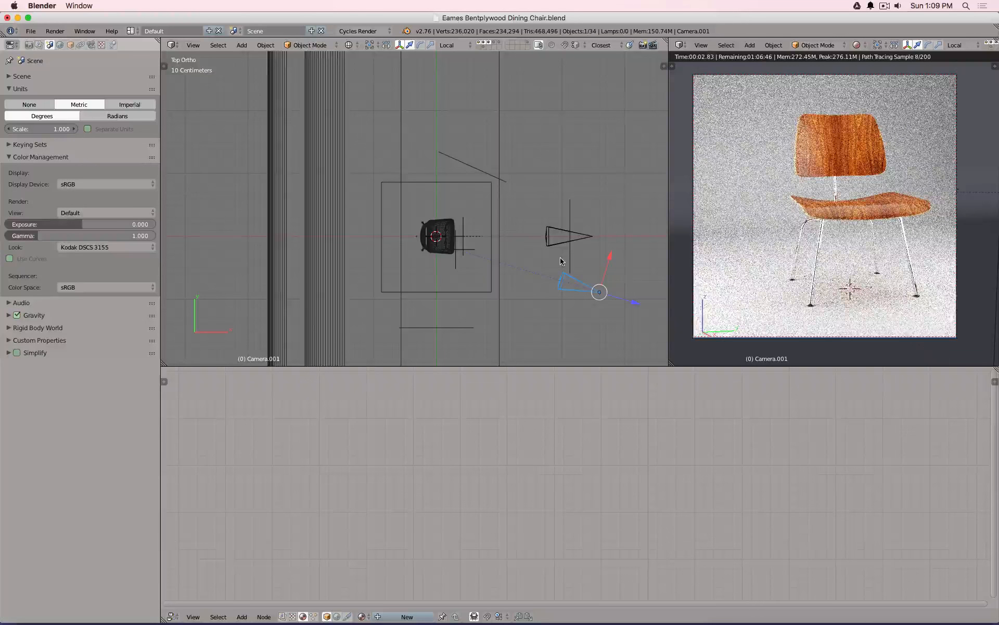
key("super+z")
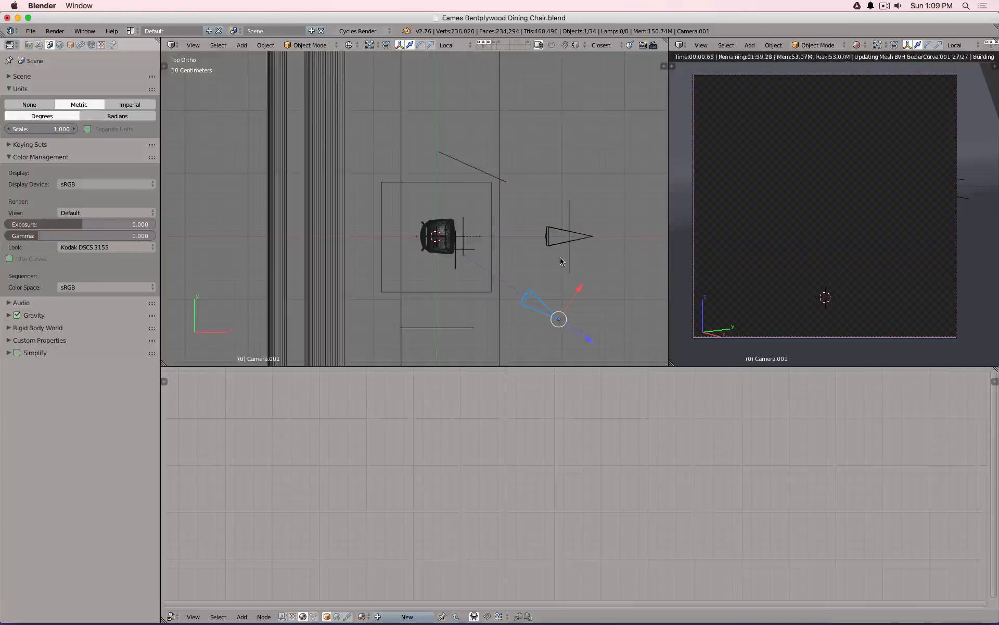